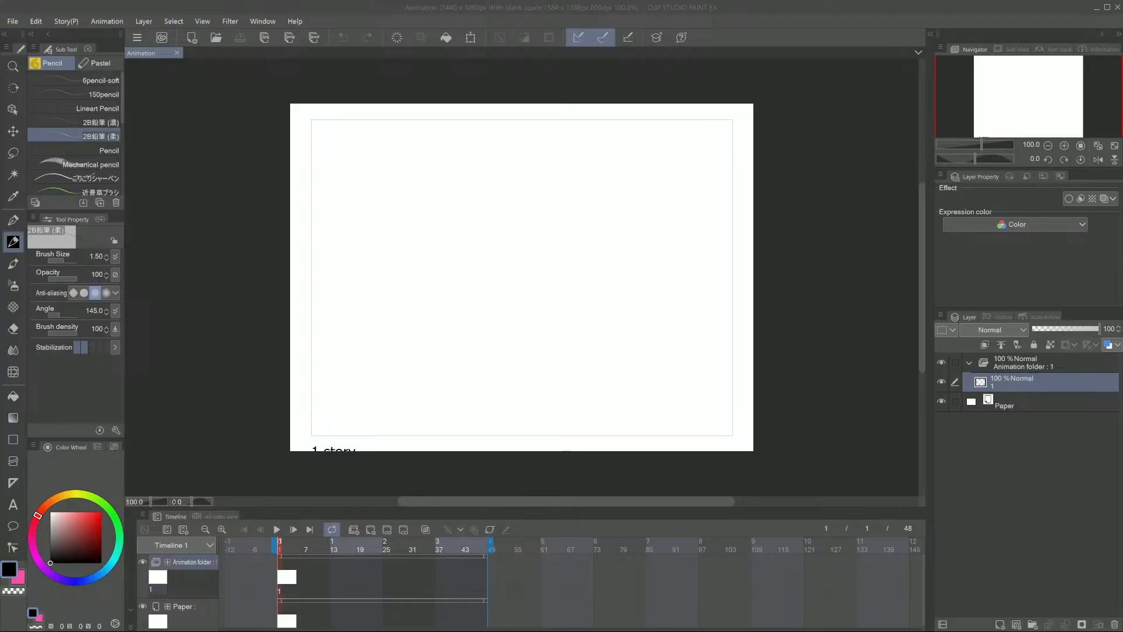
Step: Resize the program window so it fills only part of the screen, wide enough to show the whole canvas width
click(861, 621)
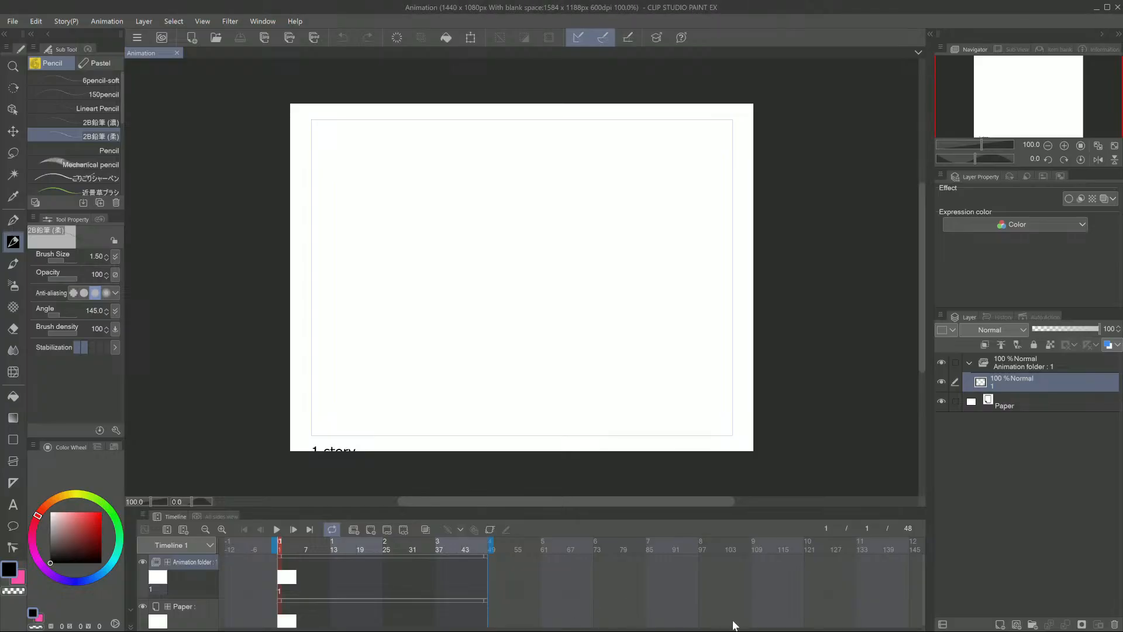
click(508, 627)
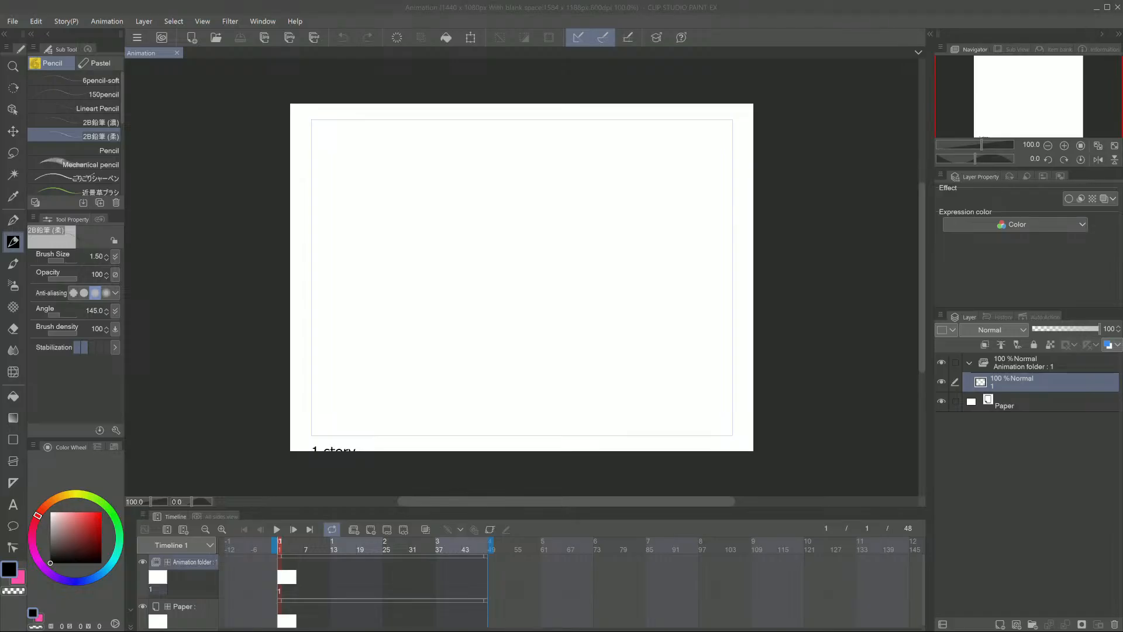
key(super+Right)
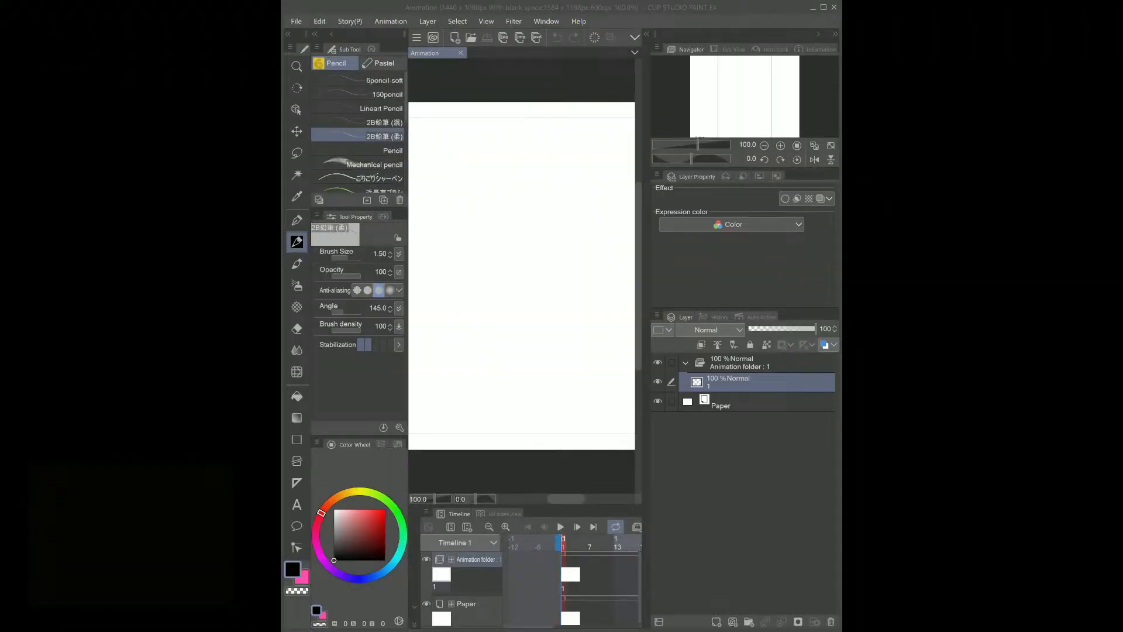
drag(281, 202, 182, 202)
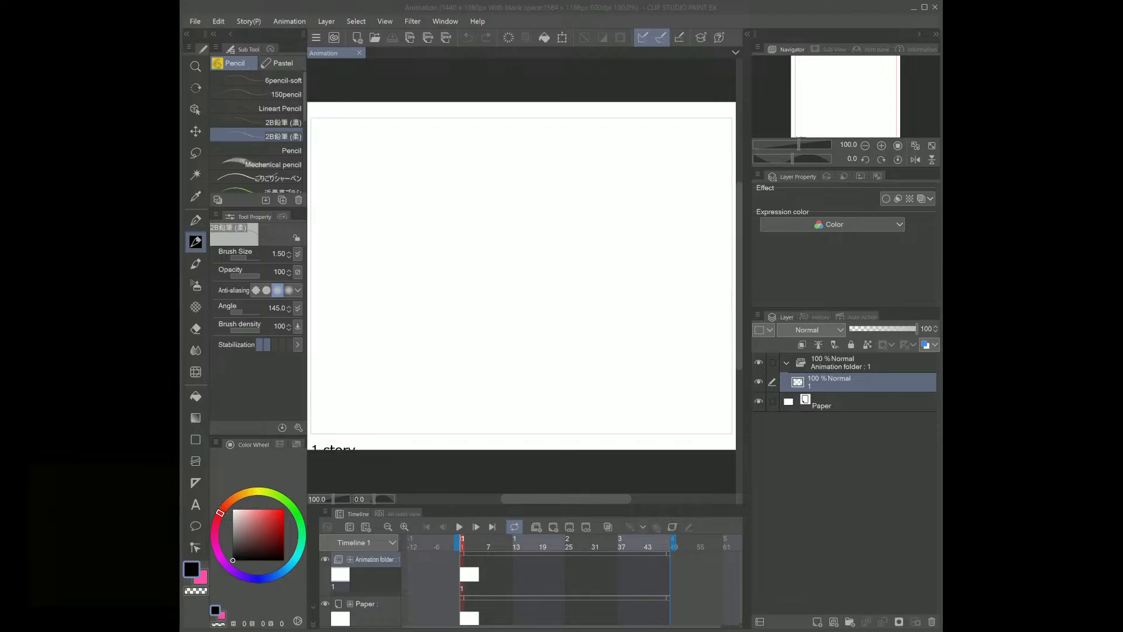
Step: Fit the page at 93% zoom and sketch a head, torso and pelvis on frame 1 with the pencil at size 0.50
drag(799, 145, 797, 145)
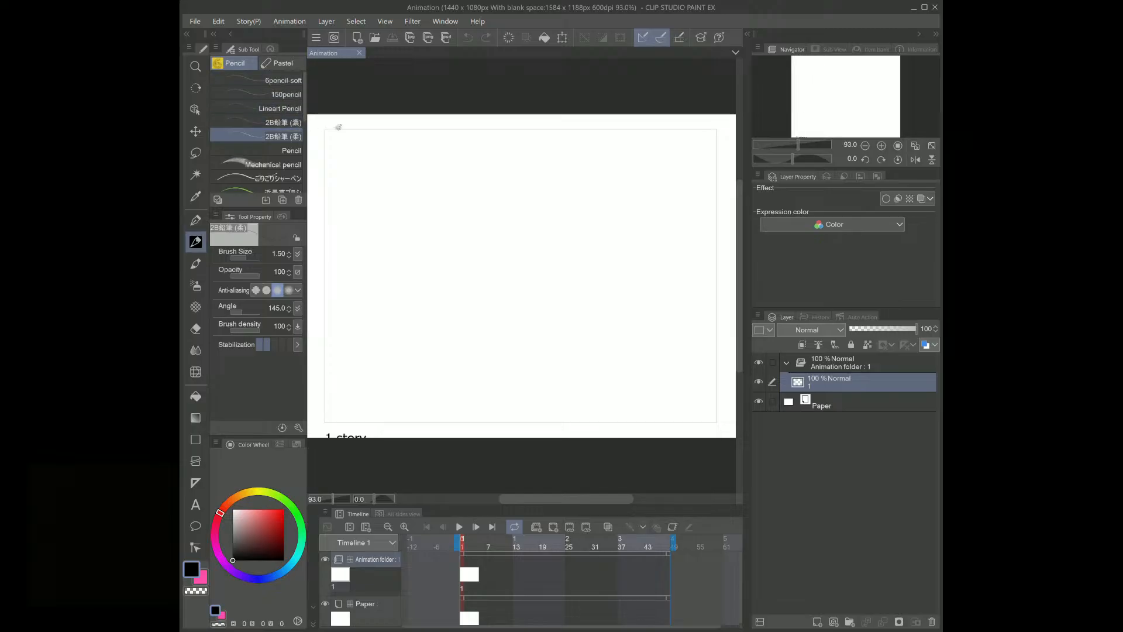
key([)
key([)
key([)
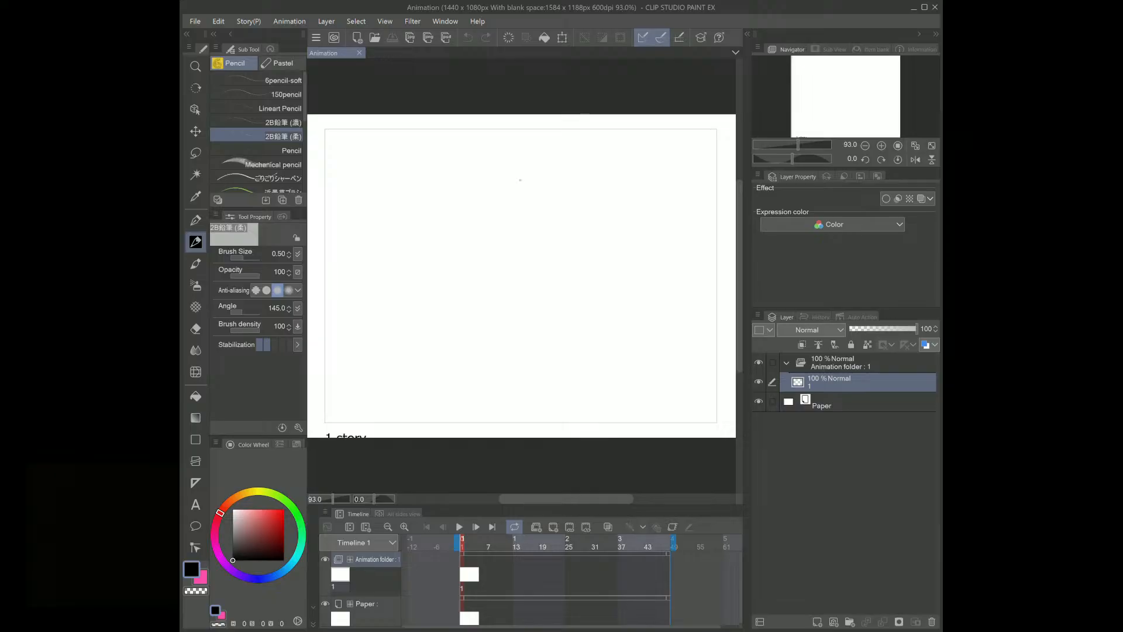
mouse_move(511, 191)
mouse_down()
mouse_move(509, 206)
mouse_move(507, 183)
mouse_move(537, 222)
mouse_move(485, 272)
mouse_up()
drag(495, 220, 523, 216)
mouse_move(531, 224)
mouse_down()
mouse_move(532, 268)
mouse_move(489, 303)
mouse_move(531, 290)
mouse_up()
drag(487, 301, 527, 301)
Step: Sketch the figure's two upper arms sloping outward from the shoulders
drag(483, 225, 479, 245)
mouse_move(536, 218)
mouse_down()
mouse_move(541, 238)
mouse_move(464, 259)
mouse_move(478, 270)
mouse_up()
mouse_move(533, 240)
mouse_down()
mouse_move(546, 266)
mouse_move(550, 241)
mouse_up()
drag(547, 240, 560, 254)
mouse_move(549, 238)
mouse_down()
mouse_move(559, 254)
mouse_move(548, 263)
mouse_up()
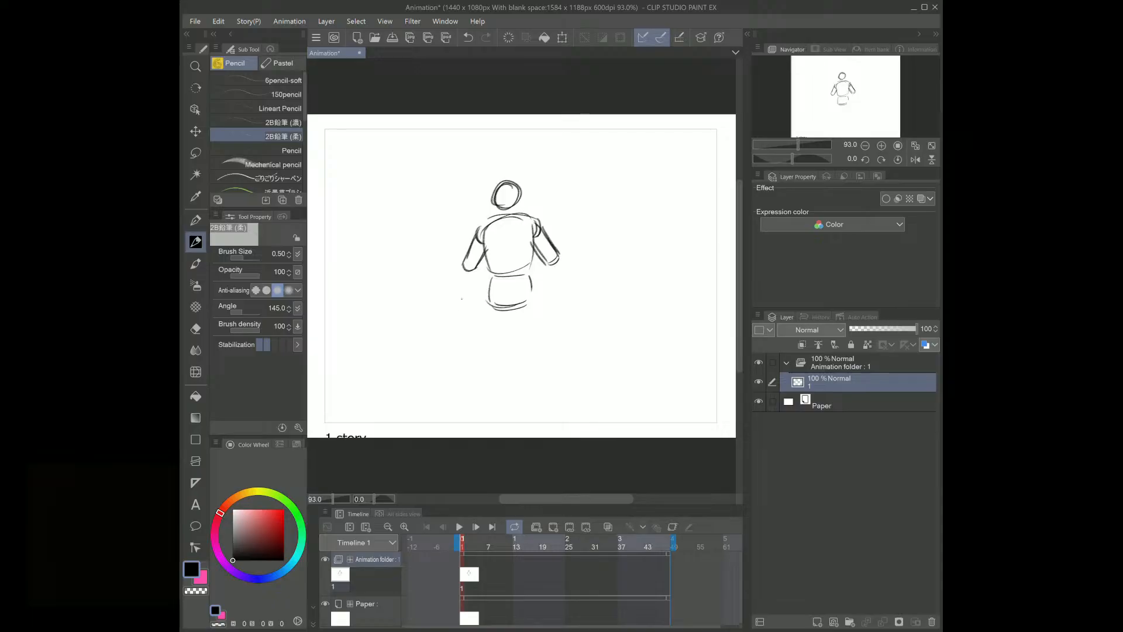
Step: Sketch both thighs spreading apart below the pelvis, with rounded knees
mouse_move(489, 295)
mouse_down()
mouse_move(471, 337)
mouse_move(488, 350)
mouse_up()
mouse_move(517, 309)
mouse_down()
mouse_move(534, 344)
mouse_move(525, 336)
mouse_up()
drag(524, 332, 532, 345)
drag(533, 295, 546, 328)
drag(529, 336, 551, 346)
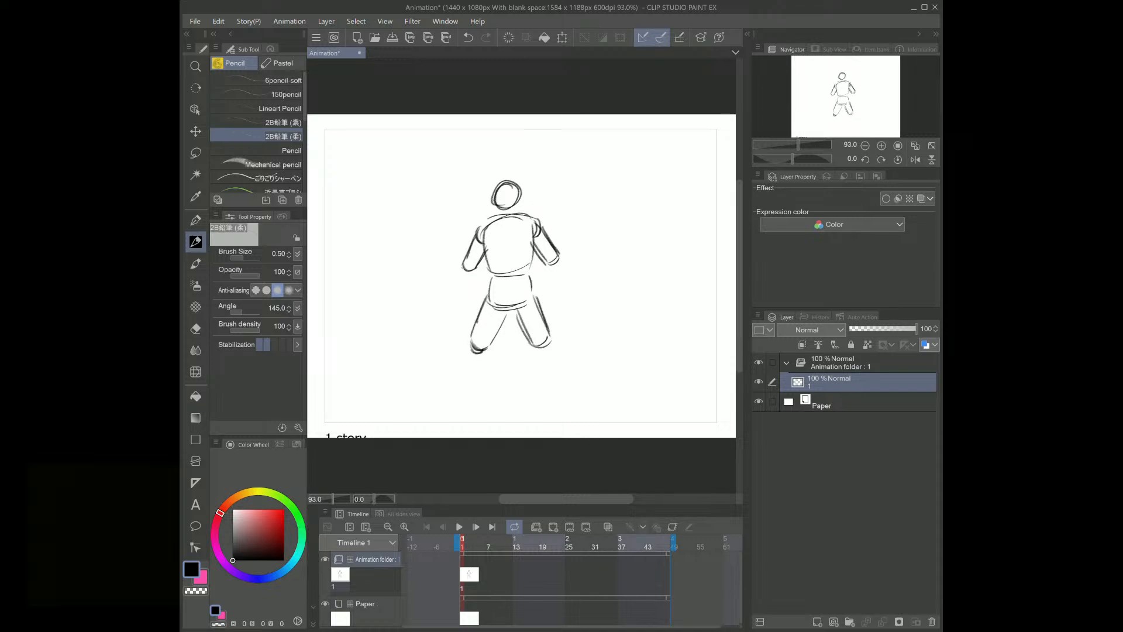
Step: Sketch both forearms continuing outward and down from the elbows
mouse_move(461, 268)
mouse_down()
mouse_move(475, 271)
mouse_move(450, 285)
mouse_move(456, 297)
mouse_up()
drag(560, 265, 551, 273)
mouse_move(550, 257)
mouse_down()
mouse_move(568, 295)
mouse_move(578, 289)
mouse_up()
click(567, 271)
drag(562, 262, 577, 287)
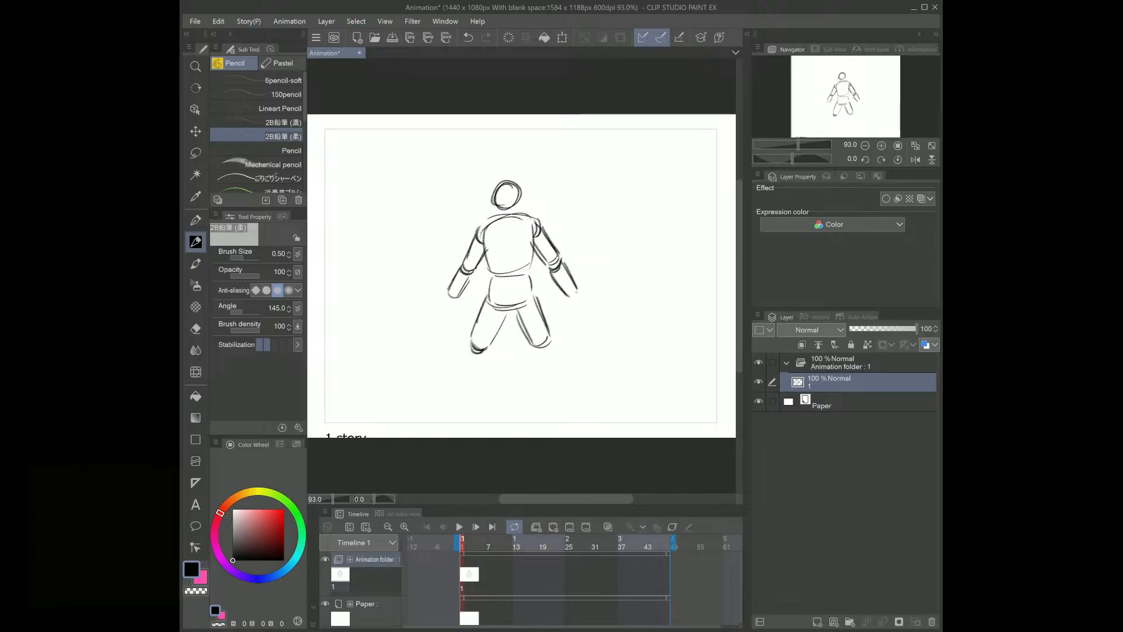
Step: Draw the cross guidelines on the face and the neck and collarbone lines at the top of the torso
mouse_move(510, 181)
mouse_down()
mouse_move(496, 206)
mouse_move(516, 206)
mouse_move(517, 185)
mouse_move(507, 212)
mouse_up()
mouse_move(497, 200)
mouse_down()
mouse_move(519, 199)
mouse_move(511, 216)
mouse_up()
drag(522, 200, 503, 227)
mouse_move(490, 226)
mouse_down()
mouse_move(513, 228)
mouse_move(508, 245)
mouse_up()
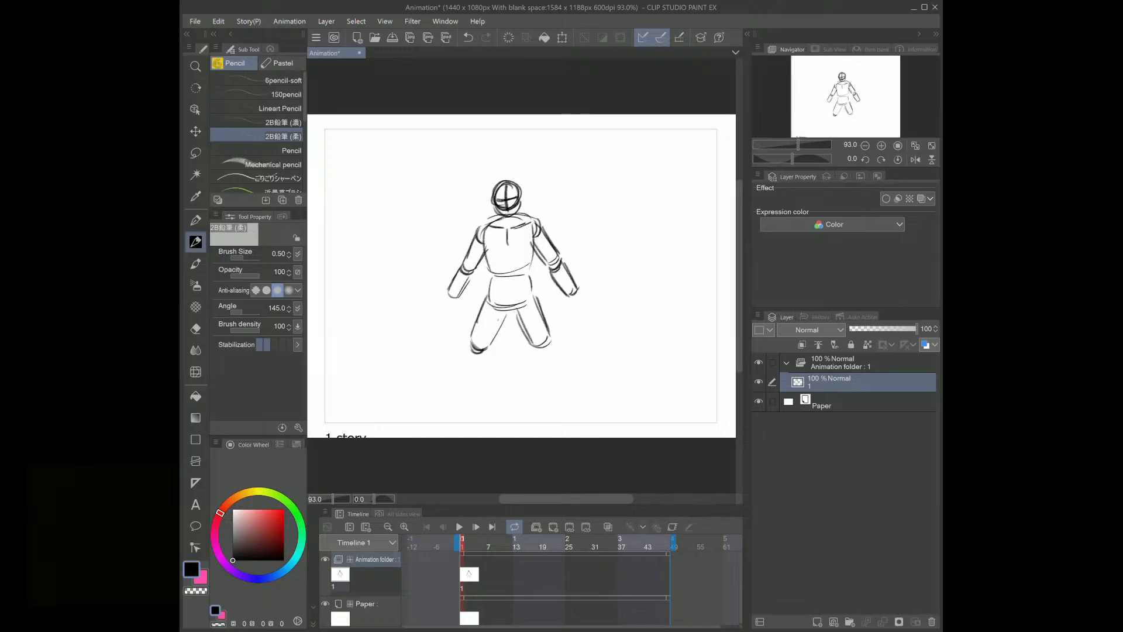
Step: Check the sketch's balance by flipping the canvas view horizontally back and forth
click(914, 158)
click(914, 158)
click(914, 158)
click(914, 157)
click(914, 159)
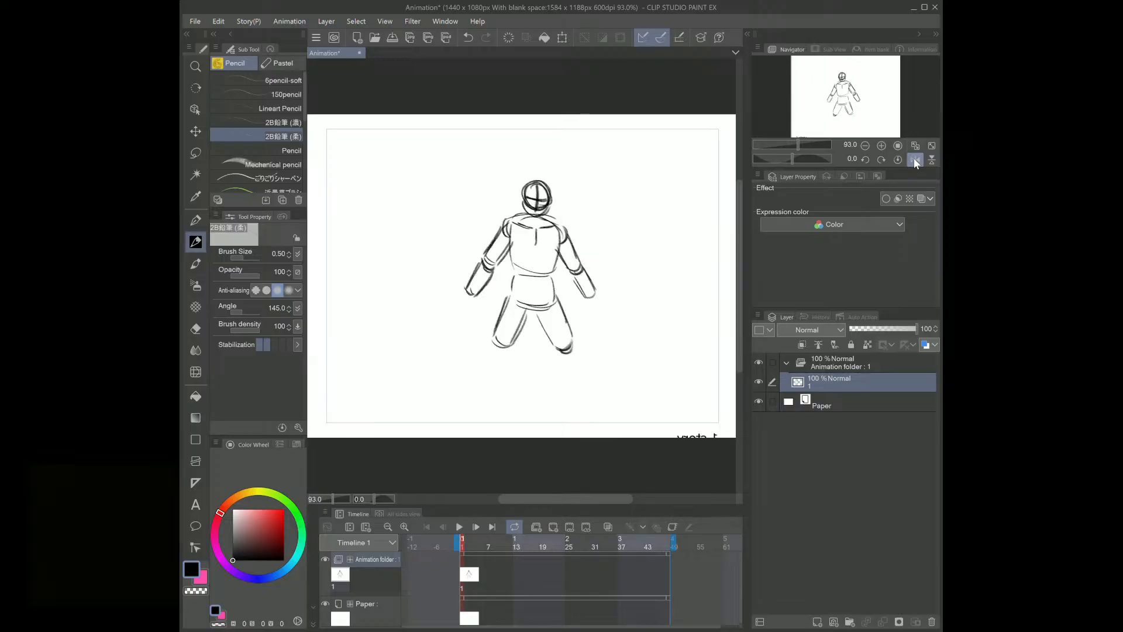
click(914, 158)
click(914, 158)
click(914, 158)
Step: Sketch both lower legs below the knees and draw the curved line under the chest
drag(472, 346, 468, 387)
mouse_move(474, 350)
mouse_down()
mouse_move(470, 386)
mouse_move(480, 388)
mouse_up()
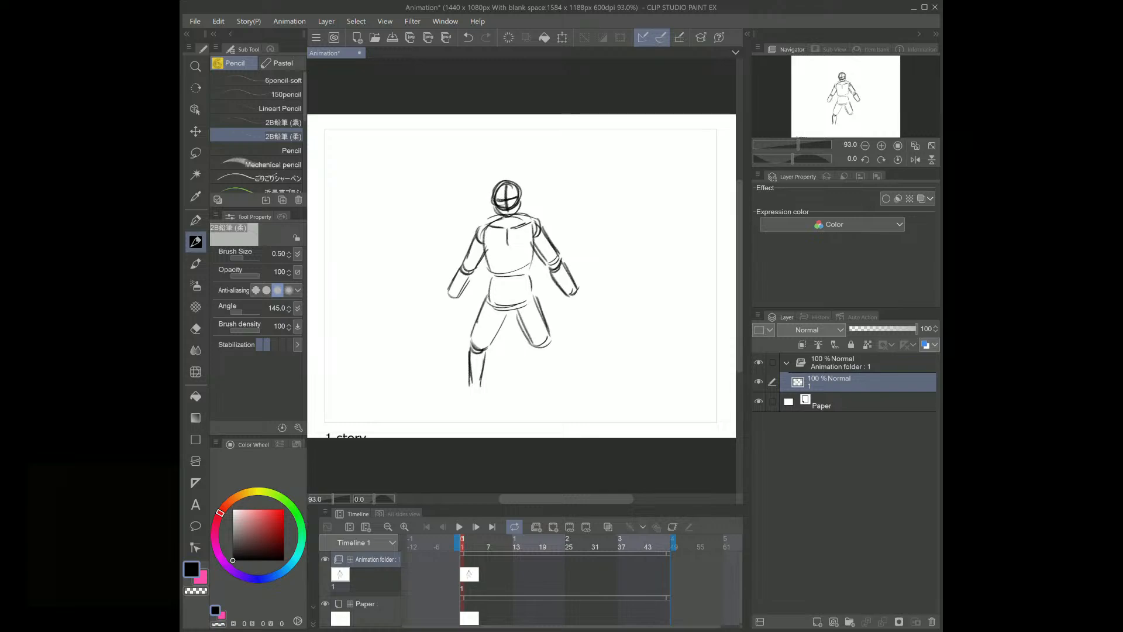
mouse_move(535, 350)
mouse_down()
mouse_move(546, 381)
mouse_move(555, 370)
mouse_move(549, 381)
mouse_move(552, 346)
mouse_move(471, 355)
mouse_up()
drag(483, 241, 516, 252)
drag(488, 248, 530, 258)
Step: Sketch the ankles and both feet pointing outward
mouse_move(471, 386)
mouse_down()
mouse_move(453, 407)
mouse_move(484, 397)
mouse_up()
drag(474, 403, 483, 396)
drag(551, 388, 547, 401)
drag(558, 382, 575, 400)
drag(549, 406, 575, 404)
Step: Sketch both hands, then add the centre line down the torso and refine the neck and shoulder line
drag(447, 292, 462, 306)
mouse_move(568, 304)
mouse_down()
mouse_move(586, 298)
mouse_move(575, 303)
mouse_up()
drag(579, 285, 583, 301)
mouse_move(507, 244)
mouse_down()
mouse_move(505, 309)
mouse_move(529, 292)
mouse_up()
drag(497, 217, 483, 226)
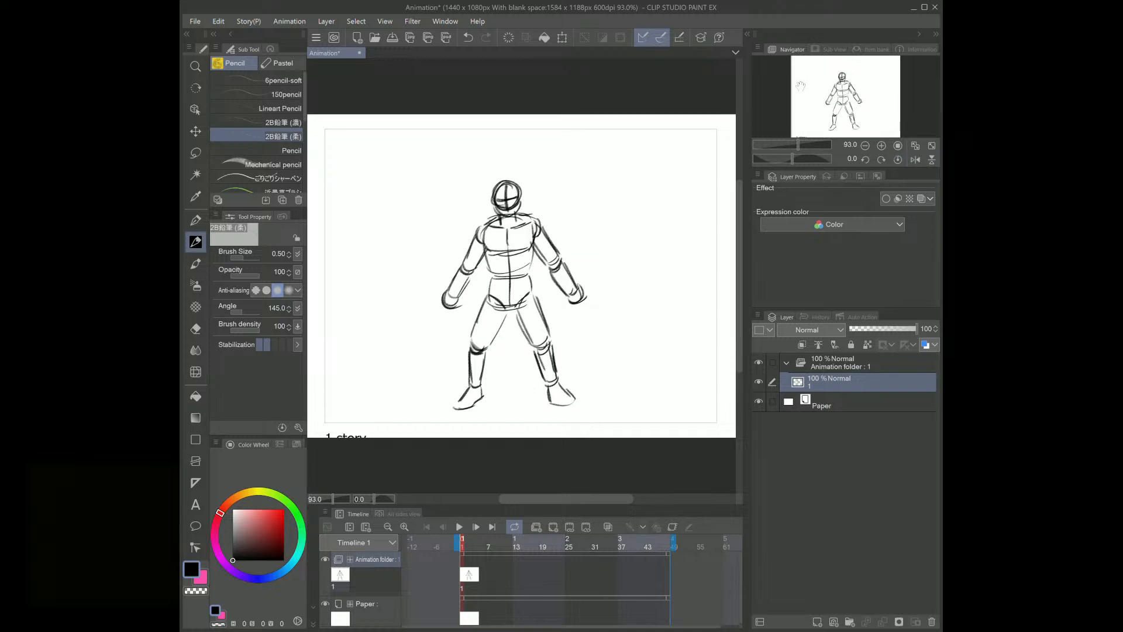
Step: Check the full figure's proportions by repeatedly mirroring the canvas view, leaving it flipped
mouse_move(843, 92)
mouse_down()
mouse_move(841, 105)
mouse_move(860, 102)
mouse_move(847, 93)
mouse_up()
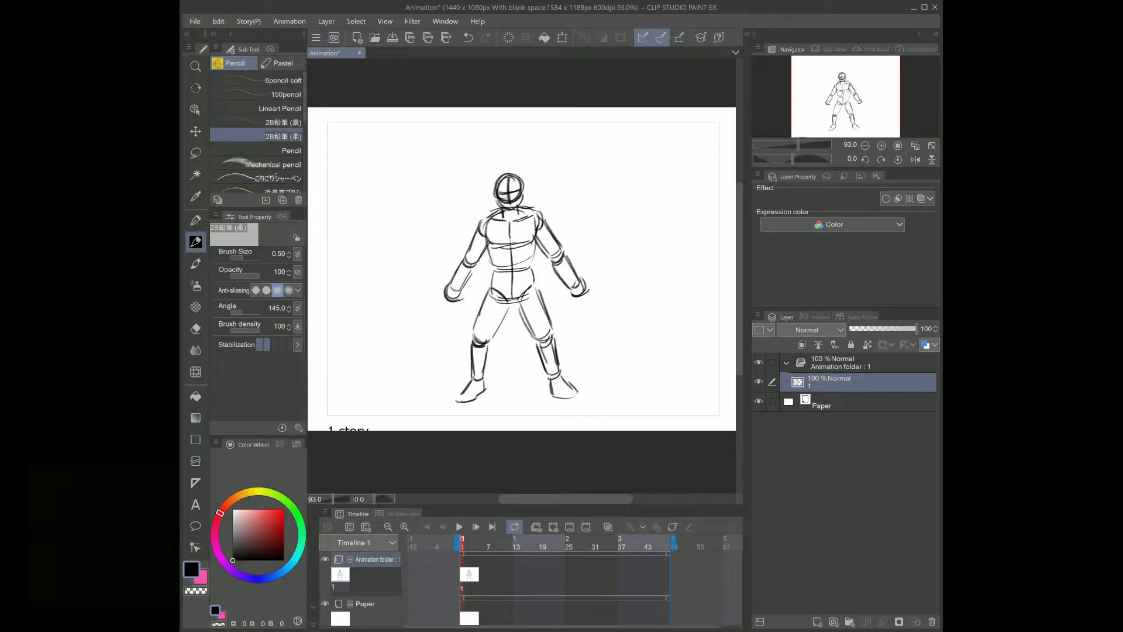
click(915, 160)
click(916, 159)
click(916, 160)
click(915, 160)
click(916, 160)
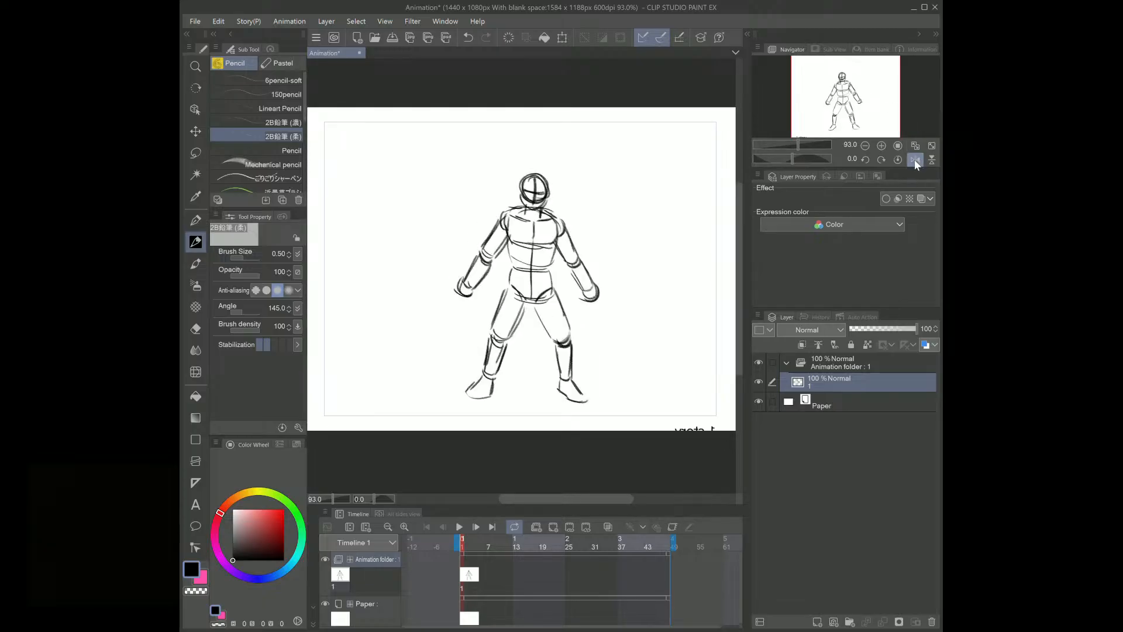
click(915, 161)
click(915, 160)
click(915, 160)
click(915, 160)
click(915, 160)
click(915, 160)
click(561, 37)
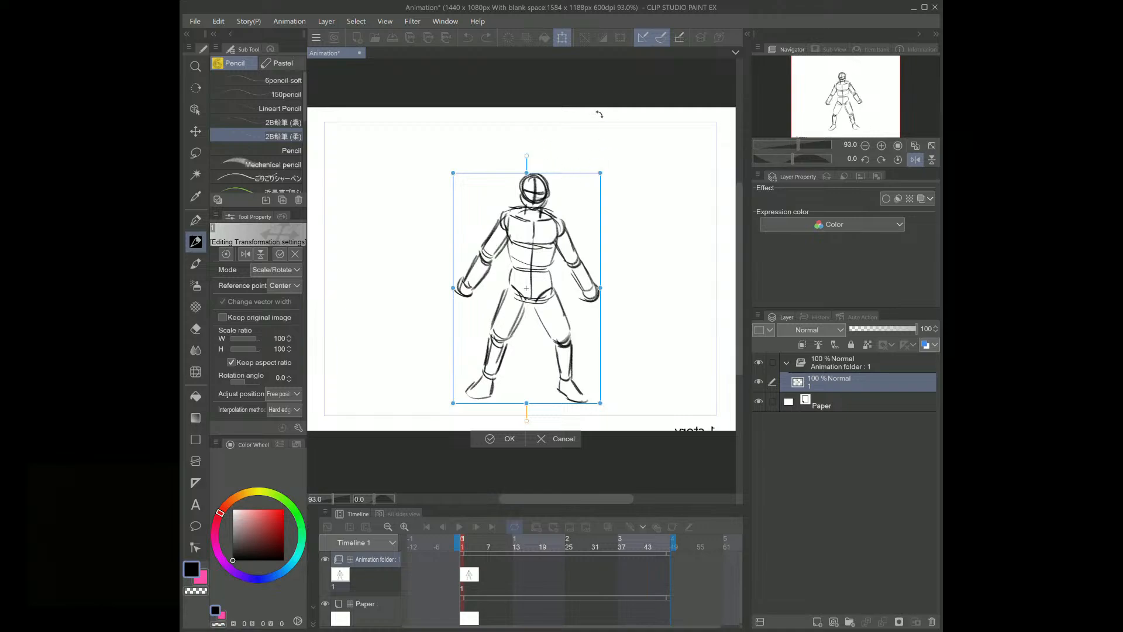
click(544, 438)
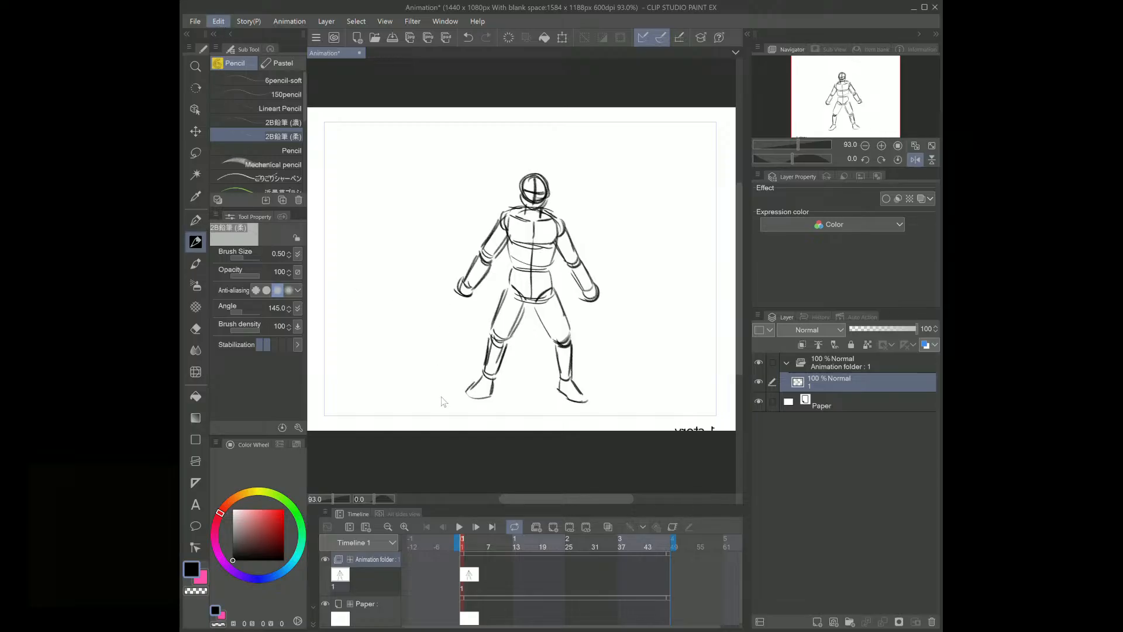
key(ctrl+t)
mouse_move(455, 174)
mouse_down()
mouse_move(449, 211)
mouse_move(455, 141)
mouse_move(450, 219)
mouse_move(456, 143)
mouse_move(450, 178)
mouse_up()
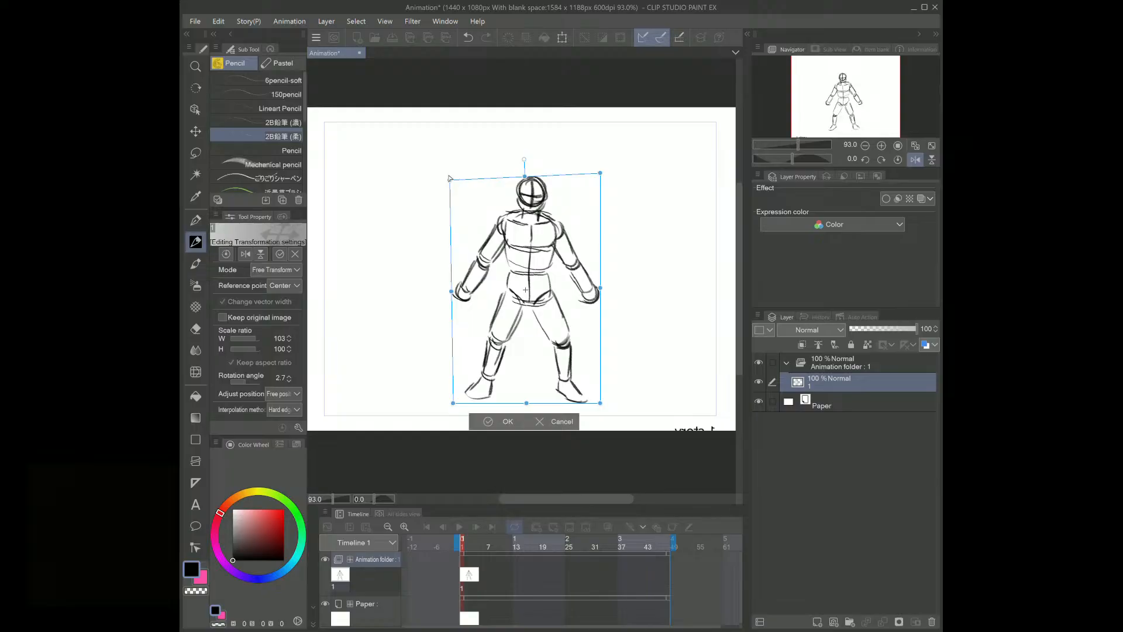
click(541, 420)
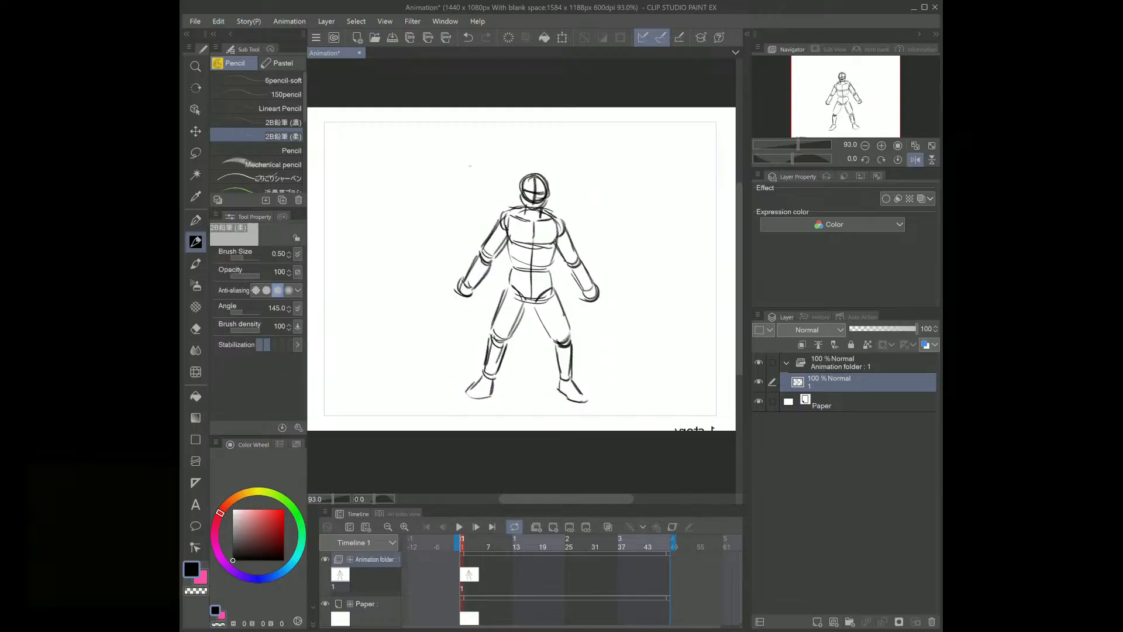
Step: Free-transform the figure, pulling one upper corner slightly down and outward to correct its lean
key(ctrl+t)
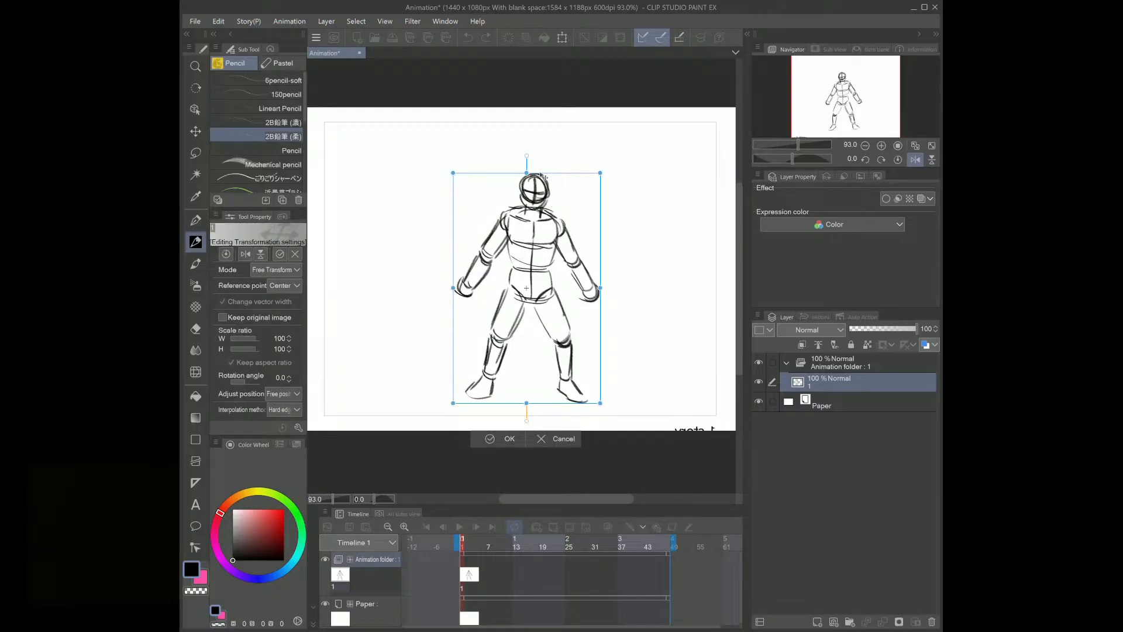
drag(452, 174, 449, 185)
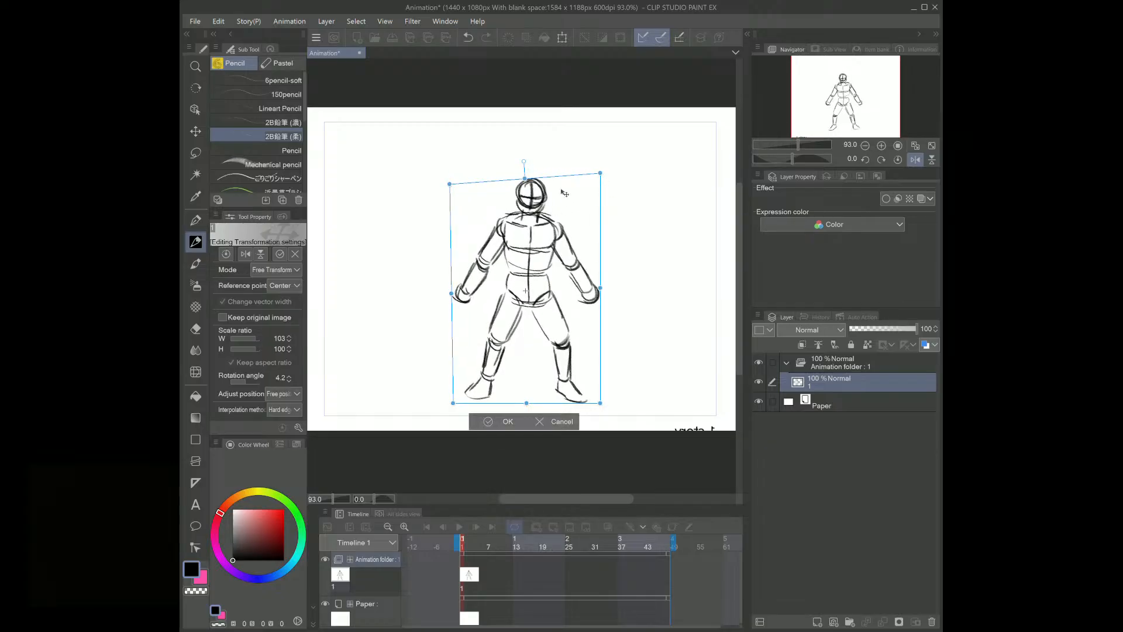
click(490, 422)
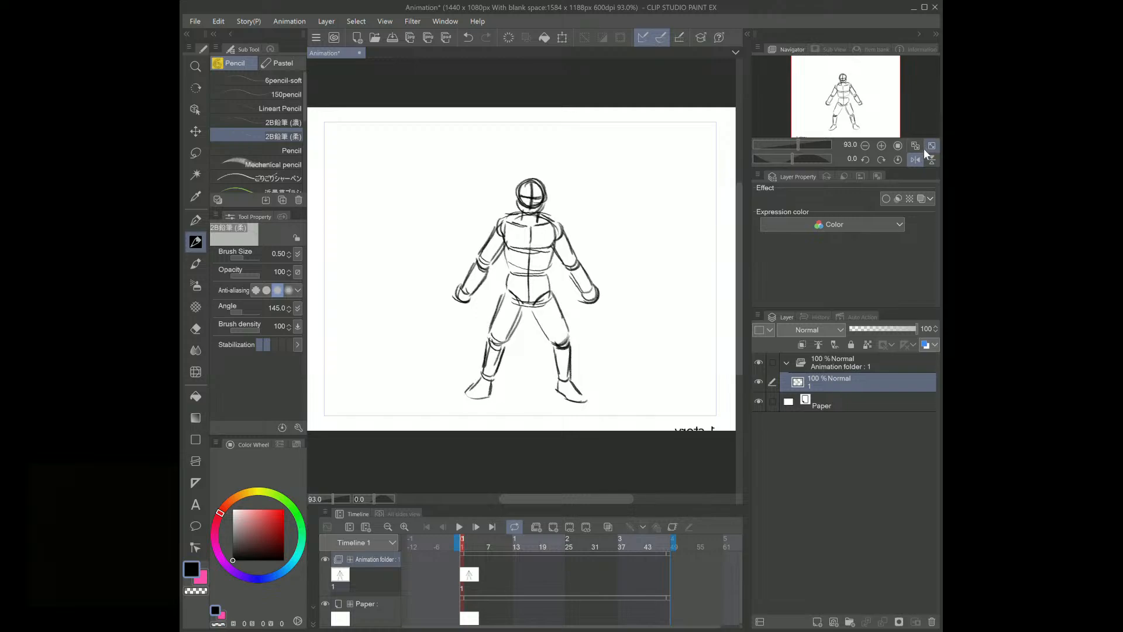
Step: Compare the corrected figure in mirrored and normal canvas views, ending in the unflipped view
click(911, 158)
click(911, 157)
click(913, 157)
click(911, 156)
click(911, 156)
click(911, 156)
click(912, 156)
click(912, 156)
click(914, 160)
click(911, 157)
click(912, 157)
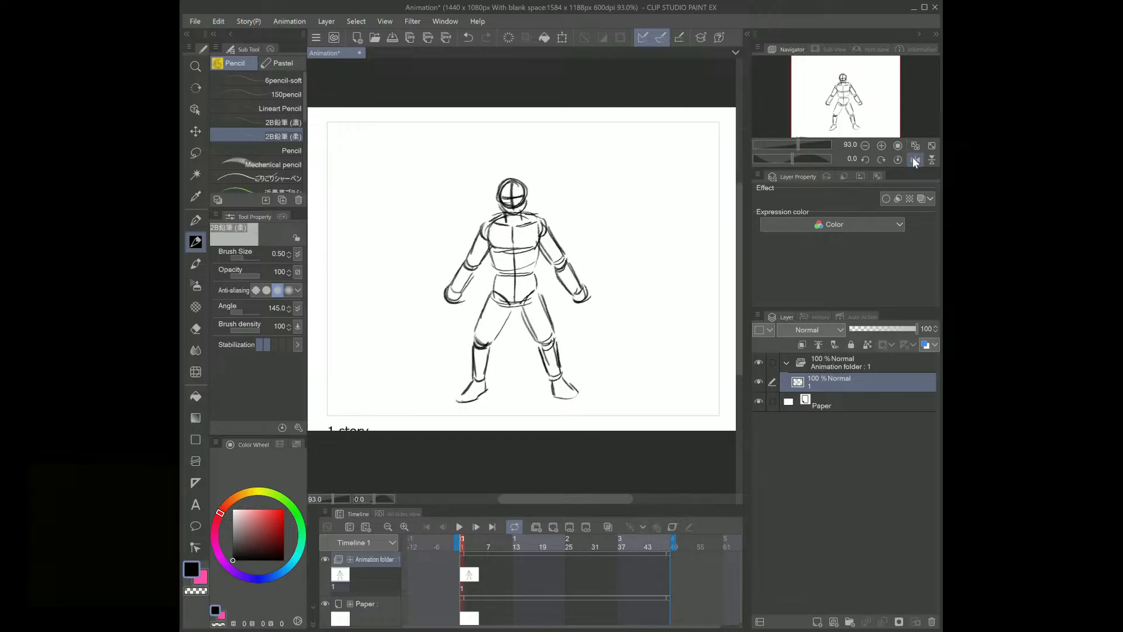
click(914, 160)
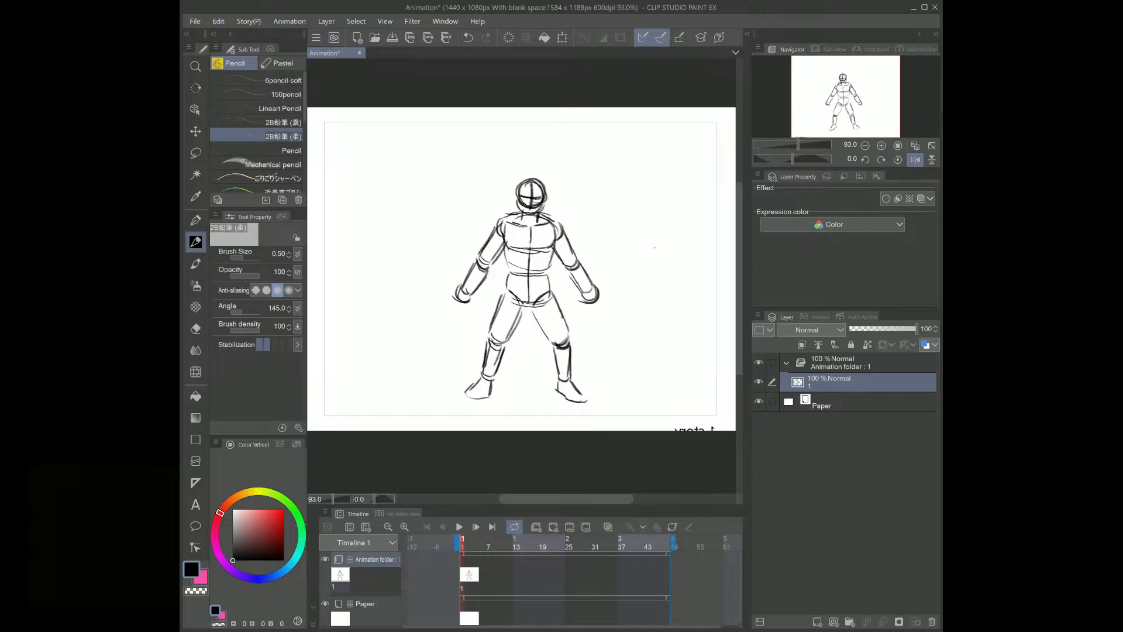
click(915, 160)
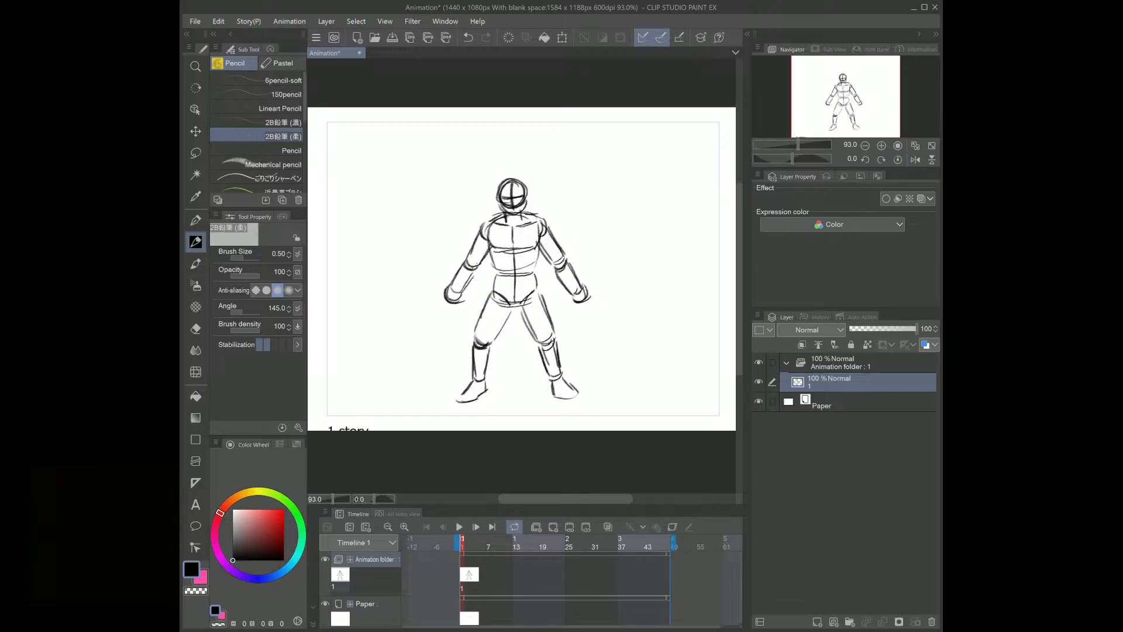
Step: Lasso the forearm and hand on the figure's left side and transform them slightly closer to the elbow
key(m)
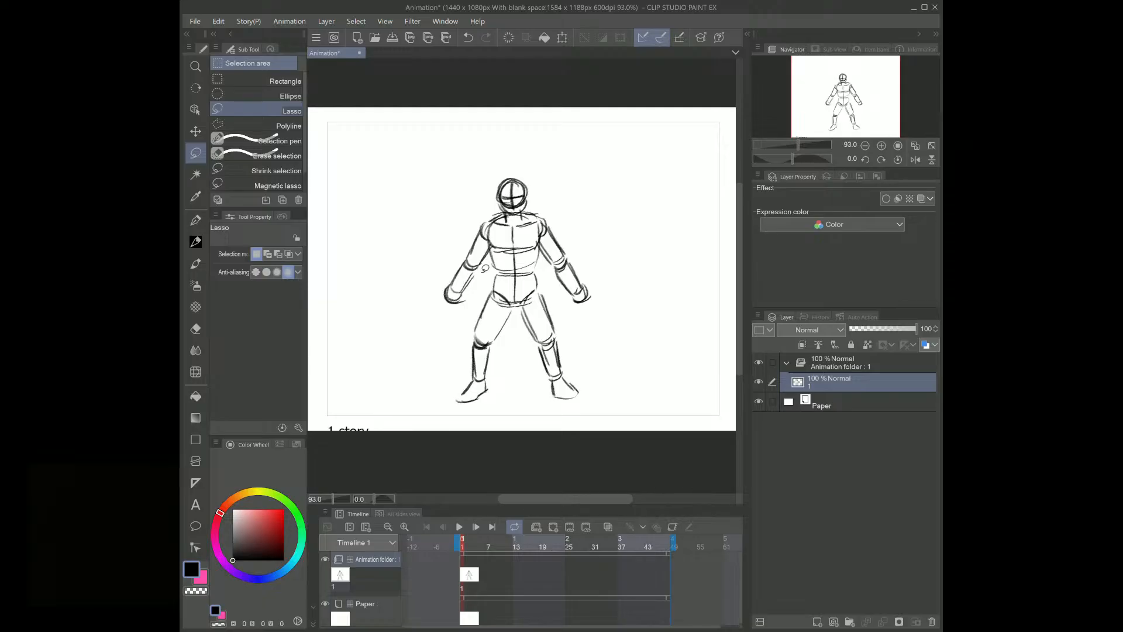
mouse_move(486, 274)
mouse_down()
mouse_move(460, 252)
mouse_move(439, 314)
mouse_move(485, 291)
mouse_up()
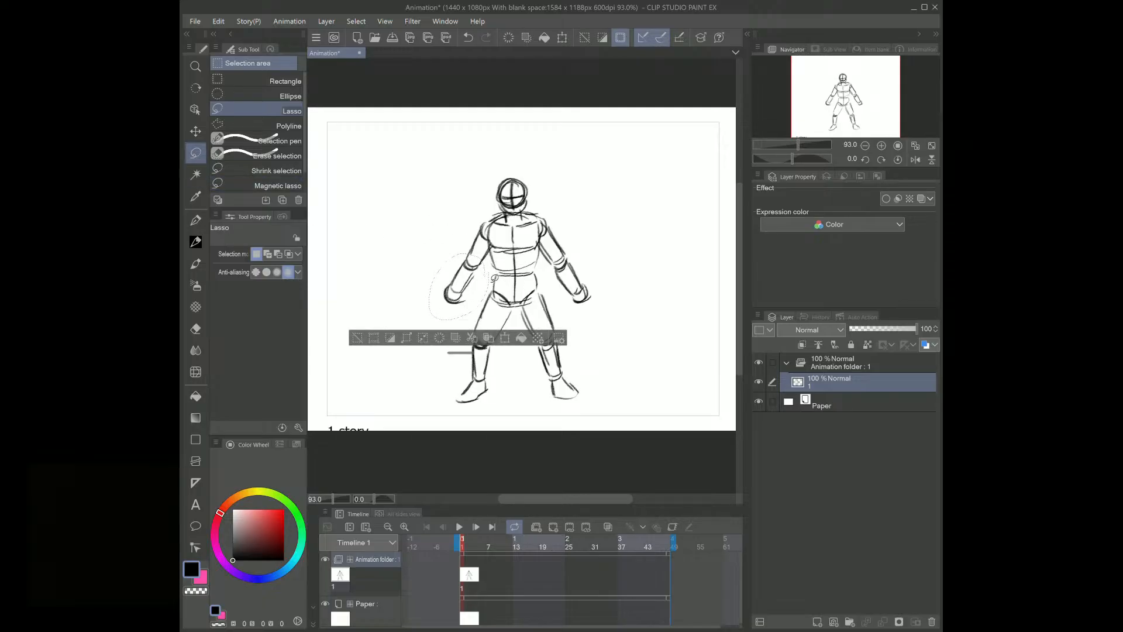
click(504, 338)
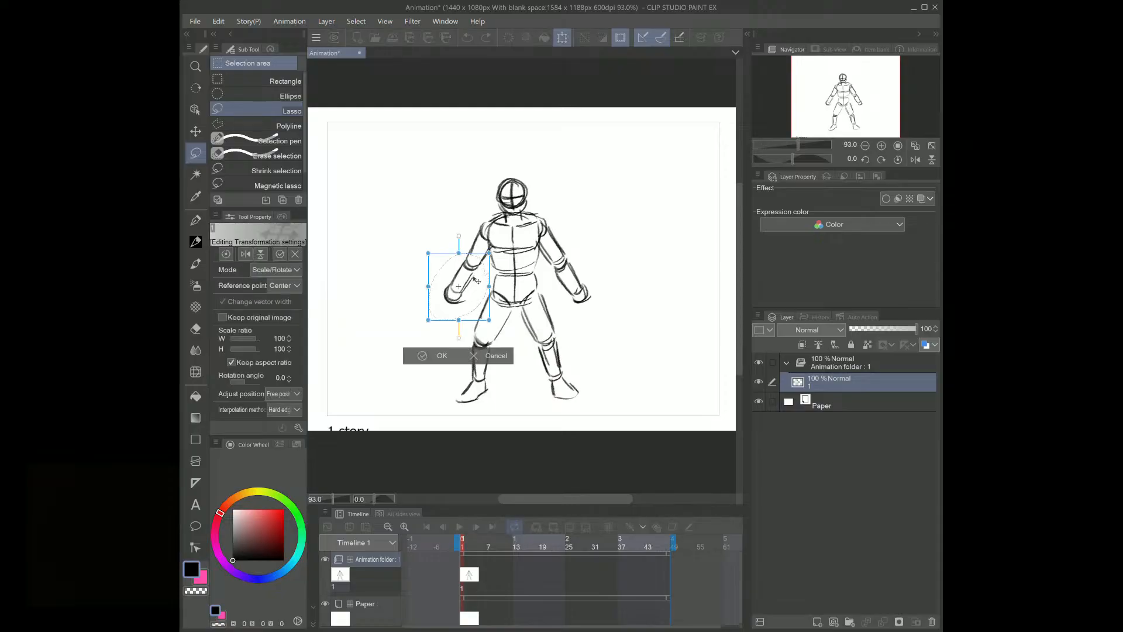
click(443, 354)
Step: Lasso the forearm and hand on the figure's right side, nudge them slightly upward with a transform and deselect
mouse_move(599, 262)
mouse_down()
mouse_move(573, 247)
mouse_move(579, 313)
mouse_move(597, 257)
mouse_up()
click(625, 334)
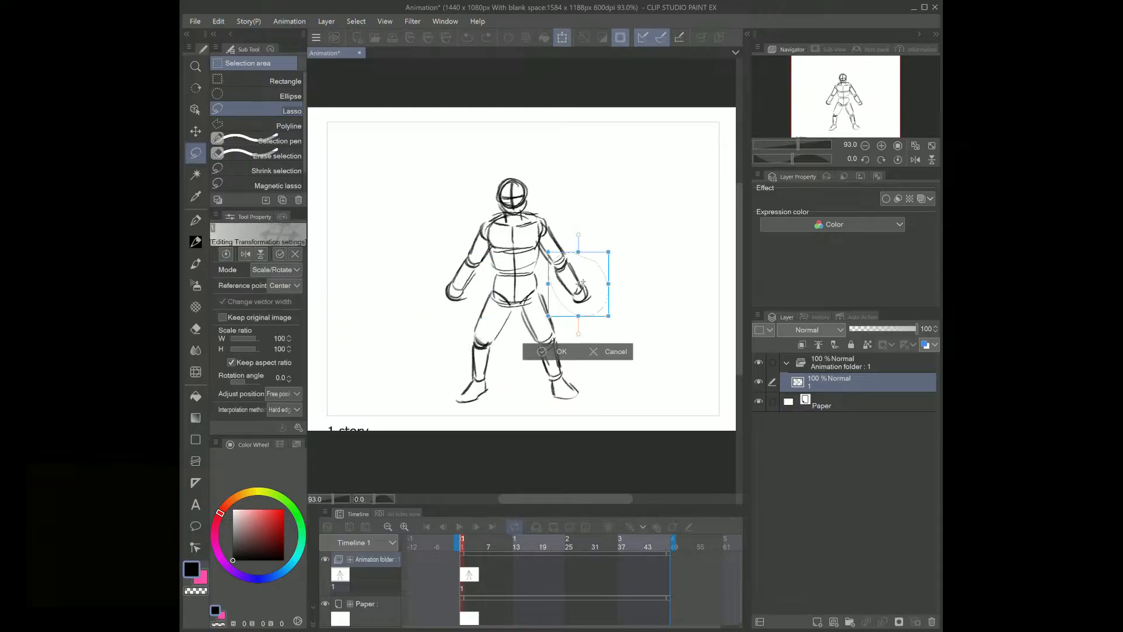
click(542, 347)
click(641, 213)
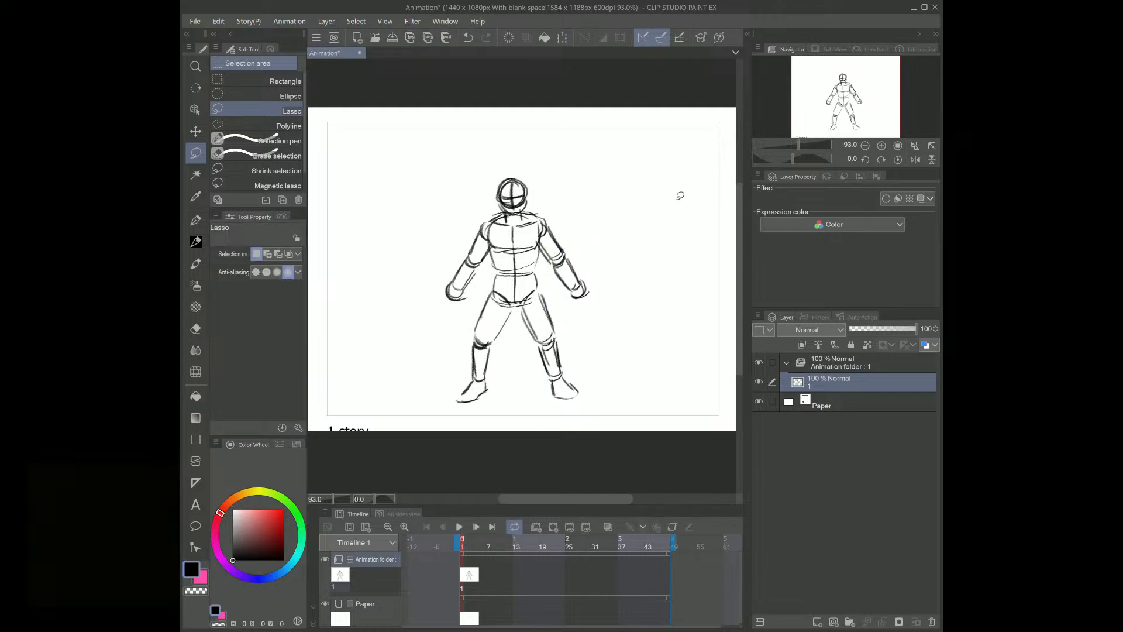
Step: Fade the whole sketch to faint guide lines with the Soft eraser at size 17.50
key(e)
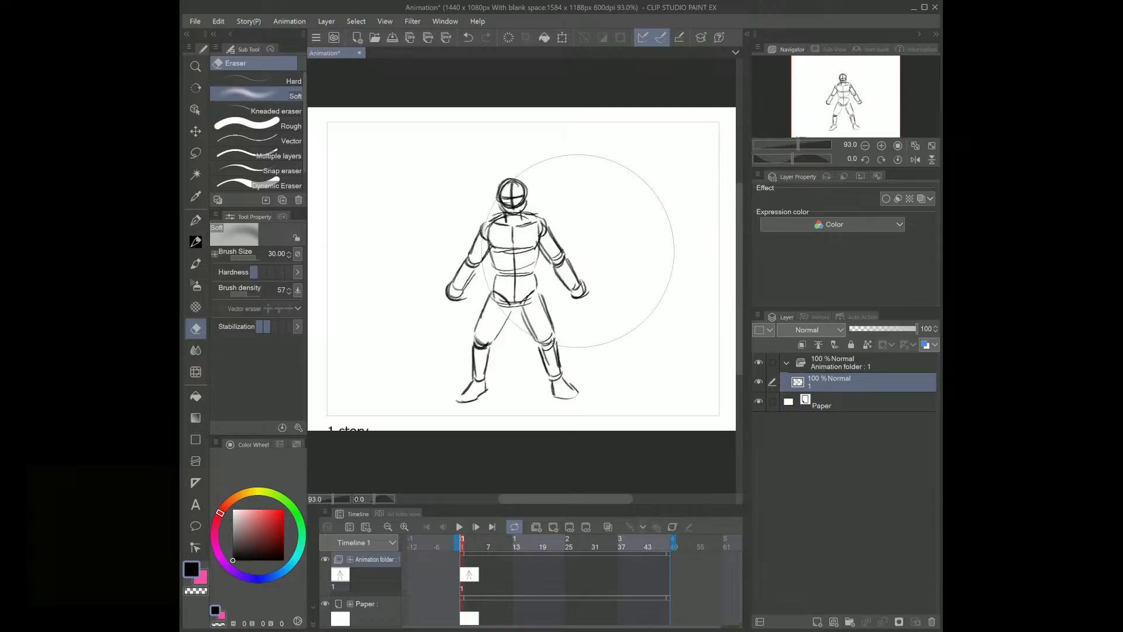
key(bracketleft)
key(bracketleft)
key(bracketleft)
mouse_move(506, 226)
mouse_down()
mouse_move(508, 197)
mouse_move(493, 226)
mouse_move(499, 252)
mouse_move(503, 237)
mouse_move(462, 255)
mouse_move(456, 316)
mouse_move(521, 336)
mouse_move(459, 372)
mouse_move(457, 289)
mouse_move(509, 274)
mouse_move(554, 379)
mouse_move(573, 388)
mouse_move(579, 269)
mouse_move(527, 180)
mouse_move(511, 182)
mouse_move(448, 308)
mouse_move(446, 293)
mouse_move(484, 310)
mouse_move(493, 386)
mouse_move(564, 389)
mouse_move(578, 341)
mouse_move(565, 244)
mouse_move(537, 187)
mouse_move(511, 177)
mouse_move(471, 396)
mouse_move(575, 374)
mouse_move(584, 303)
mouse_move(555, 255)
mouse_move(556, 194)
mouse_up()
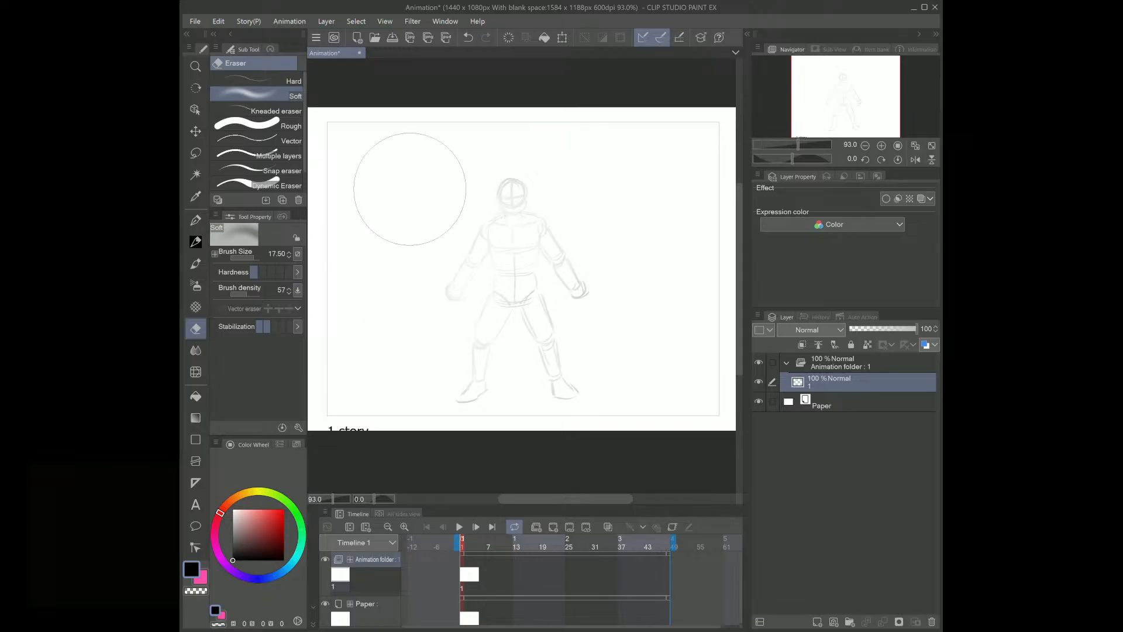
Step: Draw dark contours over the faint arm, chest, waist and thigh guides with the 2B pencil at size 0.35
click(197, 241)
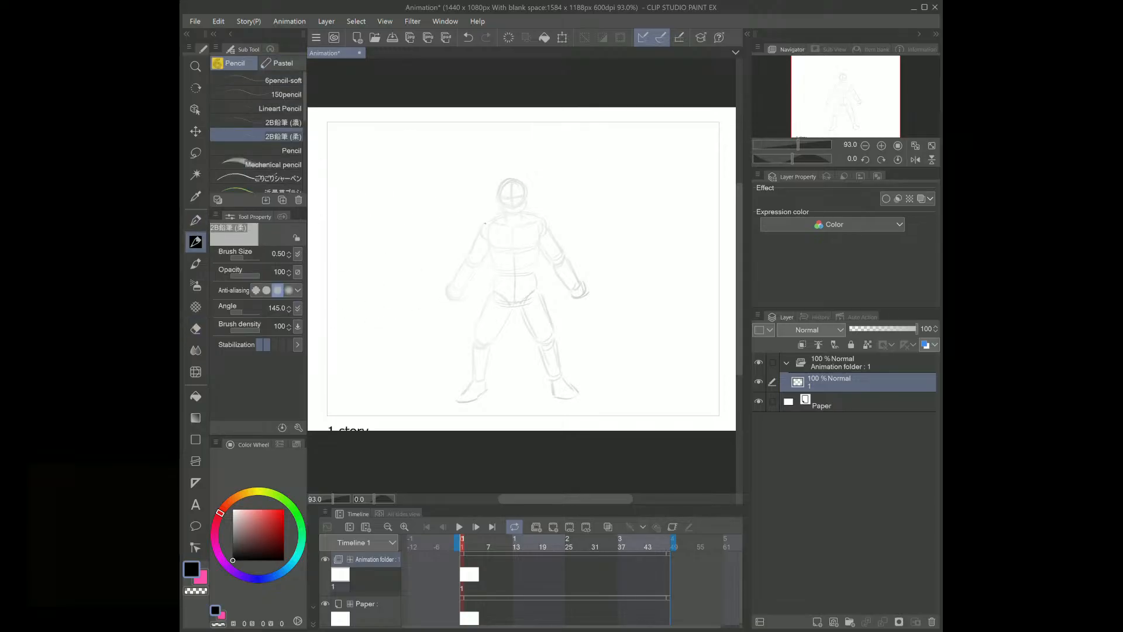
drag(826, 145, 802, 146)
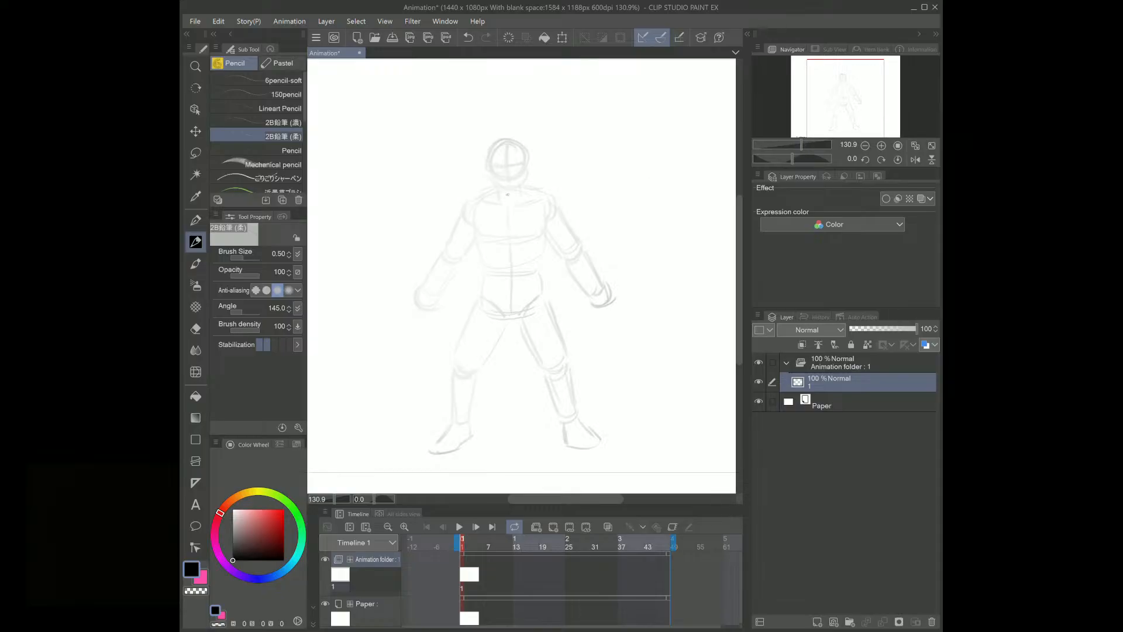
mouse_move(477, 197)
mouse_down()
mouse_move(433, 259)
mouse_move(427, 281)
mouse_move(445, 287)
mouse_up()
mouse_move(471, 223)
mouse_down()
mouse_move(481, 239)
mouse_move(506, 239)
mouse_move(486, 269)
mouse_move(466, 257)
mouse_move(546, 235)
mouse_move(550, 221)
mouse_move(537, 268)
mouse_move(482, 283)
mouse_move(541, 284)
mouse_move(545, 296)
mouse_move(460, 341)
mouse_move(455, 370)
mouse_move(476, 370)
mouse_up()
mouse_move(509, 320)
mouse_down()
mouse_move(481, 368)
mouse_move(494, 346)
mouse_move(531, 350)
mouse_move(544, 367)
mouse_up()
drag(547, 301, 565, 358)
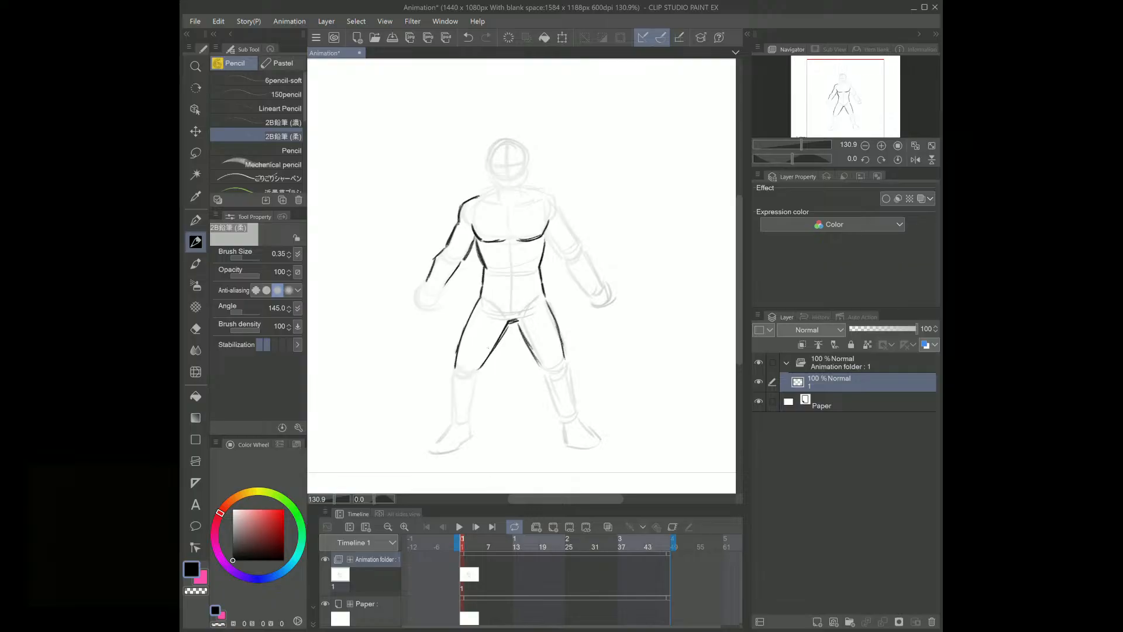
Step: Outline both lower legs and feet of the figure in dark pencil over the faint guides
mouse_move(462, 369)
mouse_down()
mouse_move(451, 420)
mouse_move(477, 386)
mouse_move(468, 423)
mouse_move(449, 410)
mouse_up()
mouse_move(539, 366)
mouse_down()
mouse_move(564, 421)
mouse_move(573, 380)
mouse_move(578, 421)
mouse_up()
mouse_move(453, 422)
mouse_down()
mouse_move(425, 453)
mouse_move(471, 437)
mouse_up()
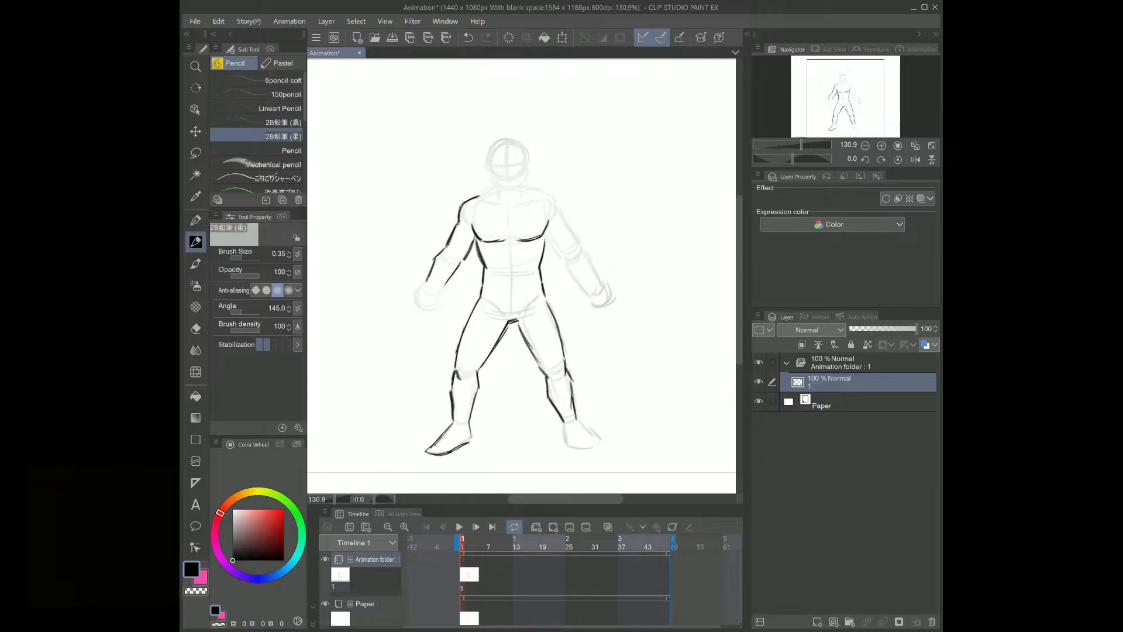
mouse_move(567, 419)
mouse_down()
mouse_move(563, 445)
mouse_move(599, 442)
mouse_up()
Step: Outline the collarbone area and the arm on the figure's right side, and close both forearms at the wrists
mouse_move(485, 202)
mouse_down()
mouse_move(536, 200)
mouse_move(471, 222)
mouse_up()
mouse_move(544, 193)
mouse_down()
mouse_move(560, 198)
mouse_move(559, 252)
mouse_move(582, 249)
mouse_move(566, 269)
mouse_up()
drag(564, 257, 581, 282)
mouse_move(572, 276)
mouse_down()
mouse_move(582, 247)
mouse_move(597, 270)
mouse_up()
drag(597, 269, 603, 282)
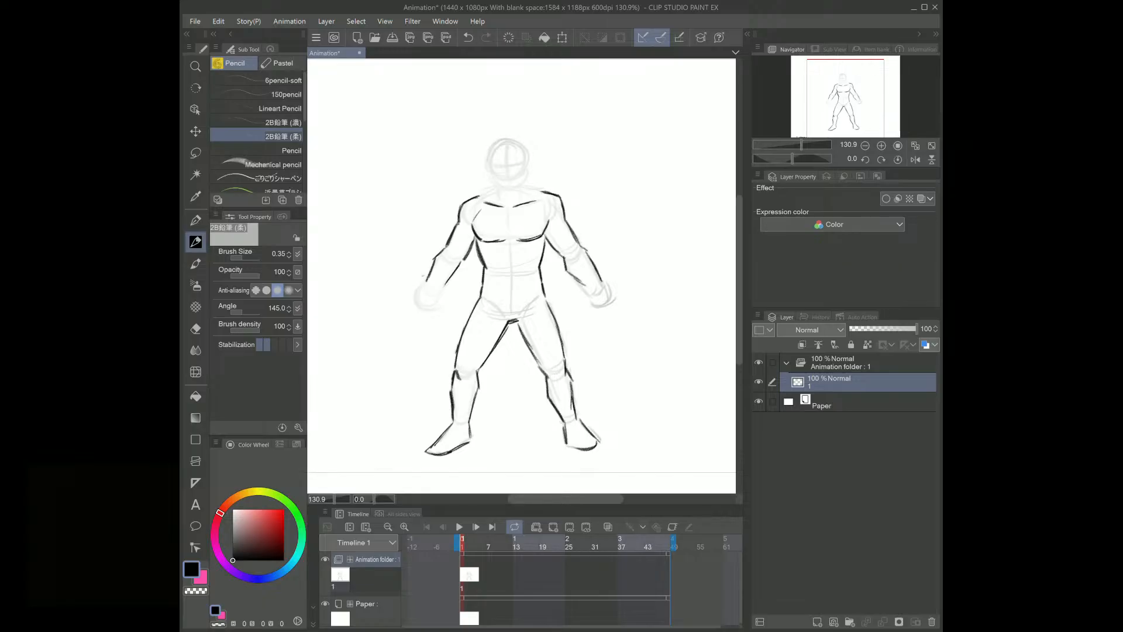
mouse_move(434, 263)
mouse_down()
mouse_move(425, 286)
mouse_move(440, 287)
mouse_up()
drag(575, 279, 589, 292)
drag(429, 287, 438, 284)
Step: Sketch a boxy head with cross guides and a square torso block in the empty space beside the figure
mouse_move(629, 133)
mouse_down()
mouse_move(629, 102)
mouse_move(656, 100)
mouse_up()
mouse_move(630, 135)
mouse_down()
mouse_move(658, 133)
mouse_move(642, 135)
mouse_move(658, 118)
mouse_up()
mouse_move(623, 156)
mouse_down()
mouse_move(661, 151)
mouse_move(621, 209)
mouse_up()
drag(663, 158, 674, 200)
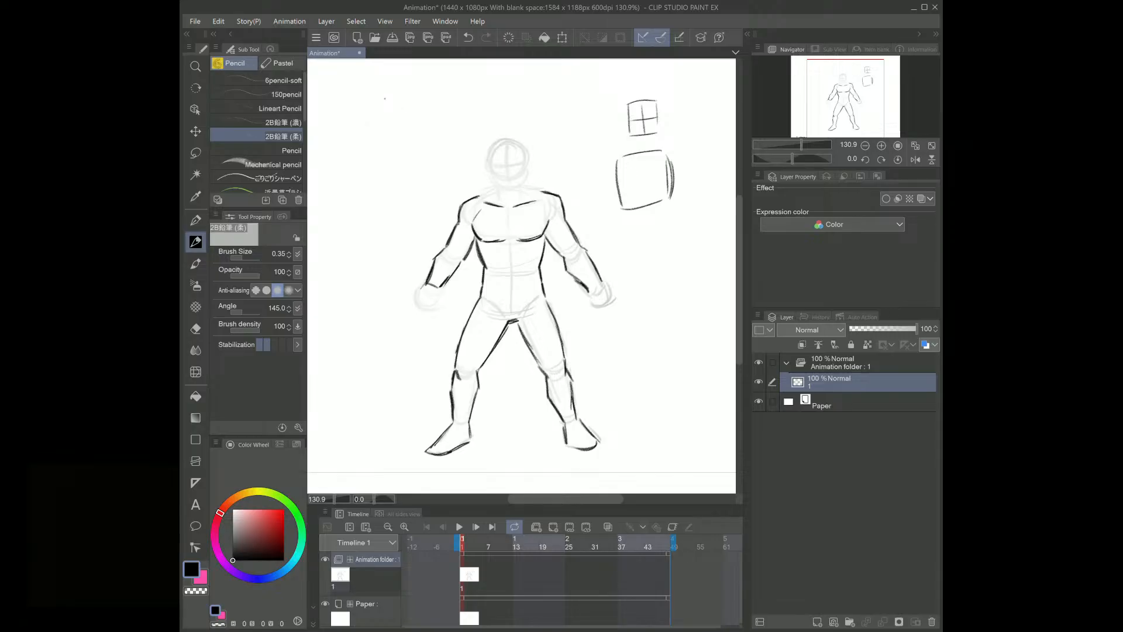
Step: Lasso the boxy head and torso block beside the figure and delete them
key(m)
mouse_move(679, 89)
mouse_down()
mouse_move(609, 103)
mouse_move(696, 118)
mouse_move(681, 94)
mouse_up()
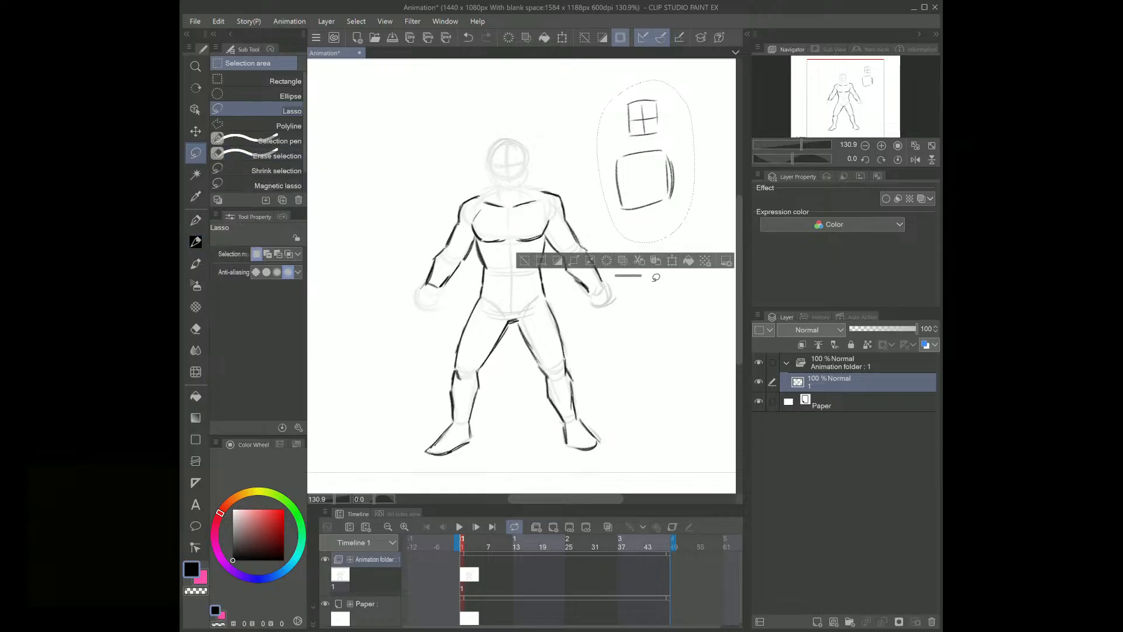
click(609, 260)
click(714, 190)
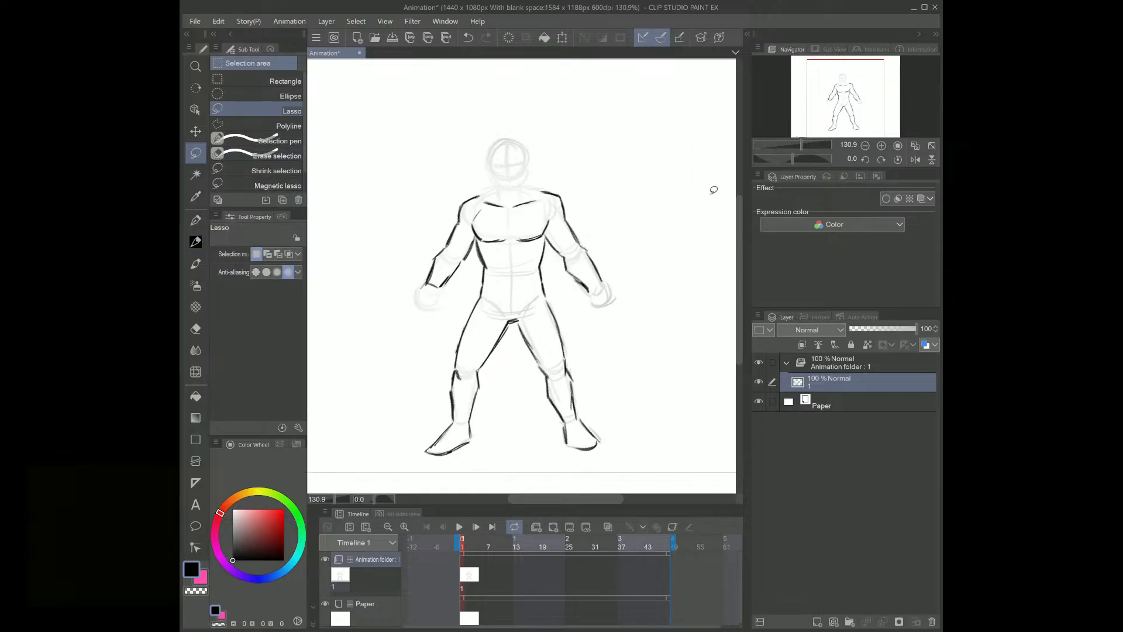
Step: Start a second figure left of the first with the 2B pencil, sketching an oval head, neck and shoulders
click(193, 222)
click(198, 240)
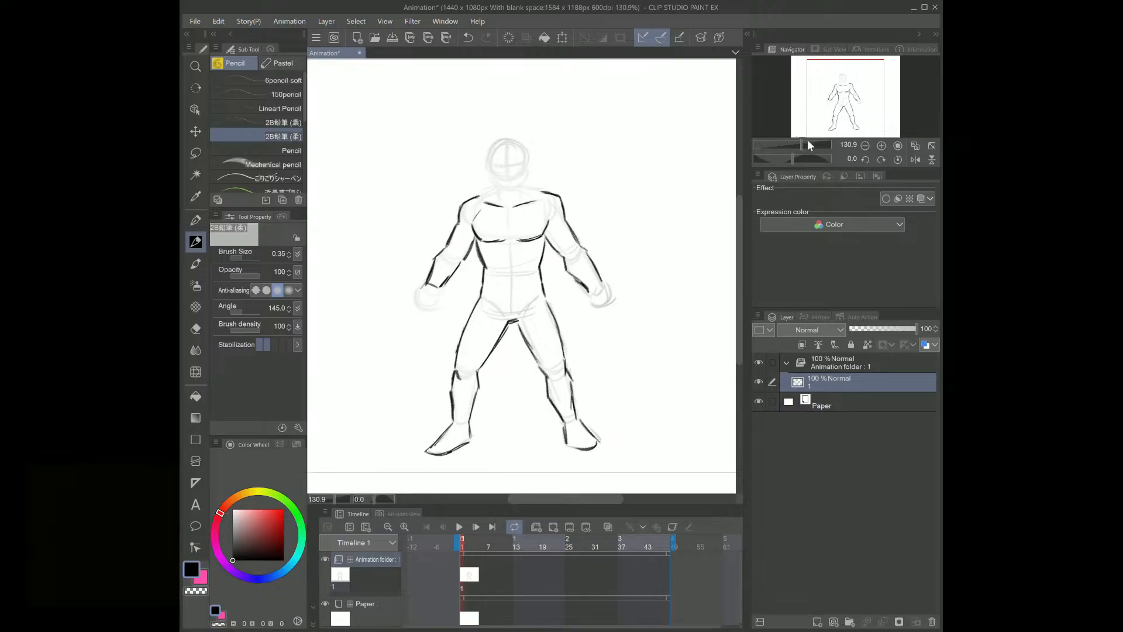
drag(801, 141, 798, 142)
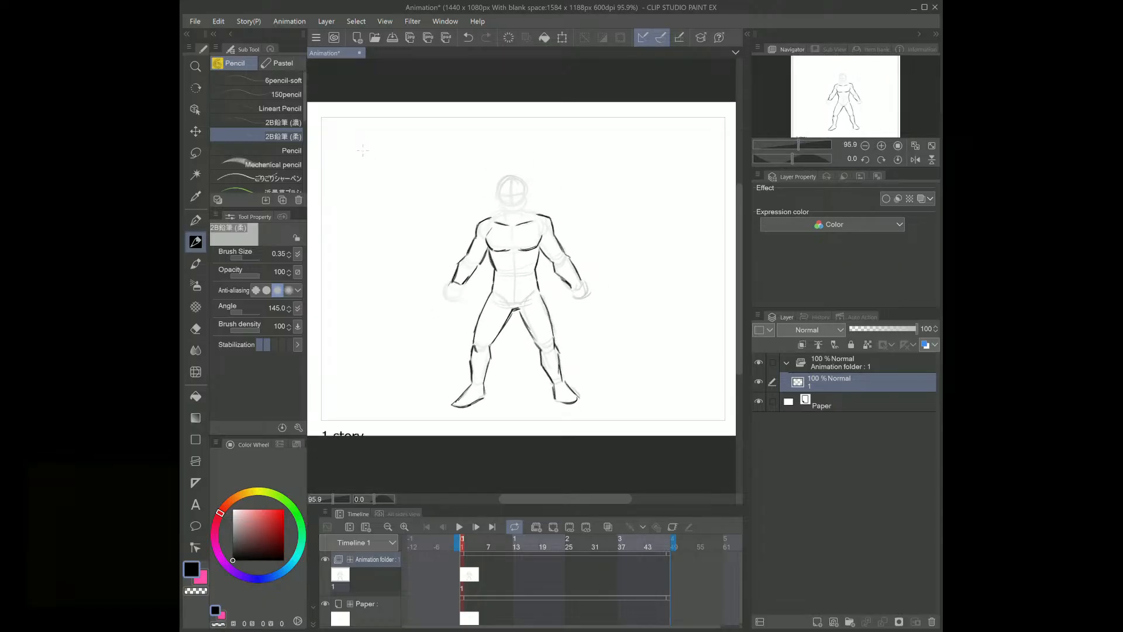
drag(380, 157, 362, 187)
mouse_move(377, 150)
mouse_down()
mouse_move(375, 188)
mouse_move(390, 167)
mouse_move(367, 203)
mouse_move(403, 204)
mouse_move(351, 205)
mouse_move(381, 211)
mouse_move(377, 221)
mouse_move(341, 201)
mouse_move(321, 220)
mouse_move(327, 232)
mouse_move(350, 207)
mouse_move(416, 194)
mouse_move(425, 226)
mouse_up()
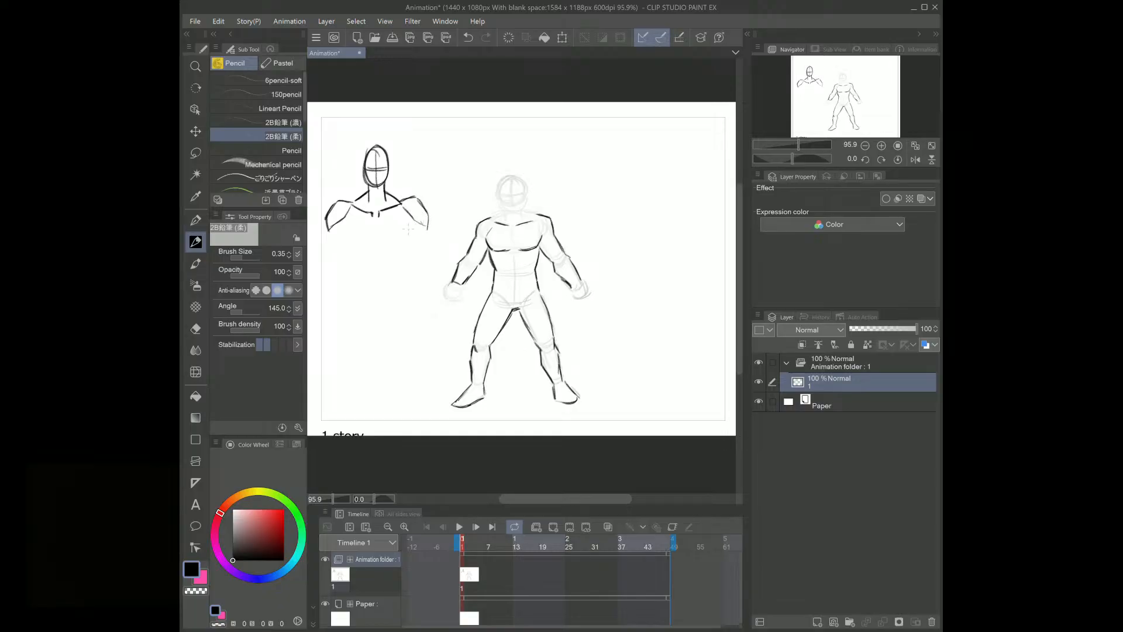
Step: Draw the chest muscles under the second figure's shoulders
drag(338, 221, 375, 242)
drag(374, 241, 405, 240)
drag(411, 222, 401, 236)
Step: Sketch example ovals for head, torso and upper arms right of the first figure, plus a long tilted oval
mouse_move(627, 137)
mouse_down()
mouse_move(625, 172)
mouse_move(626, 138)
mouse_up()
mouse_move(633, 182)
mouse_down()
mouse_move(642, 226)
mouse_move(626, 231)
mouse_move(603, 216)
mouse_move(661, 223)
mouse_move(594, 225)
mouse_up()
mouse_move(593, 225)
mouse_down()
mouse_move(610, 197)
mouse_move(661, 225)
mouse_move(646, 198)
mouse_move(622, 254)
mouse_move(643, 248)
mouse_move(618, 250)
mouse_move(645, 245)
mouse_up()
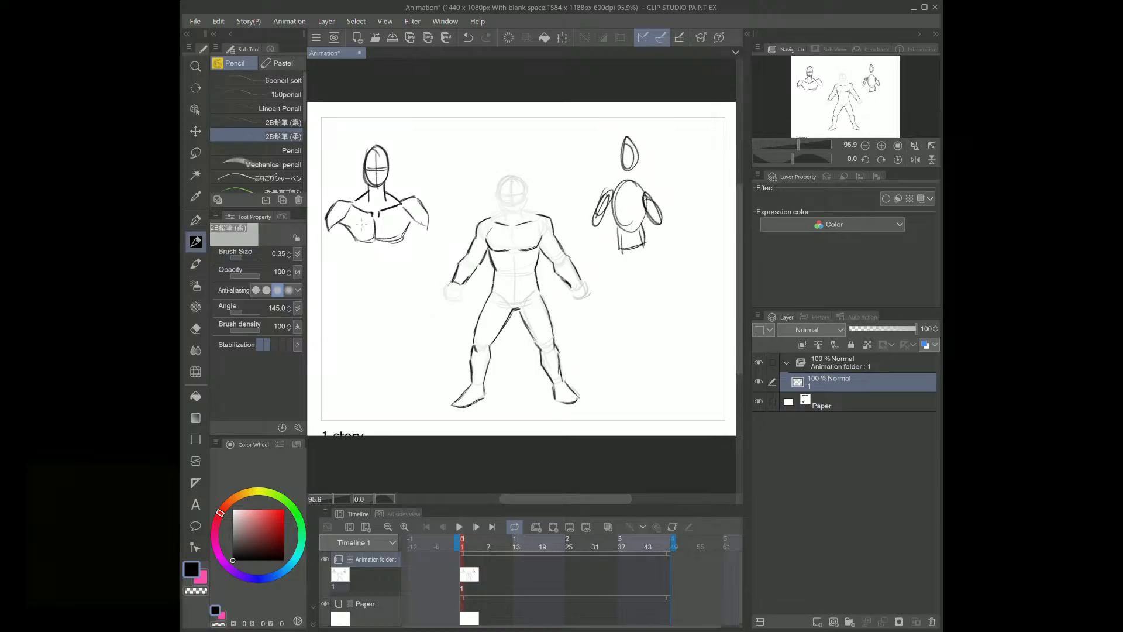
drag(327, 226, 322, 256)
drag(574, 124, 550, 167)
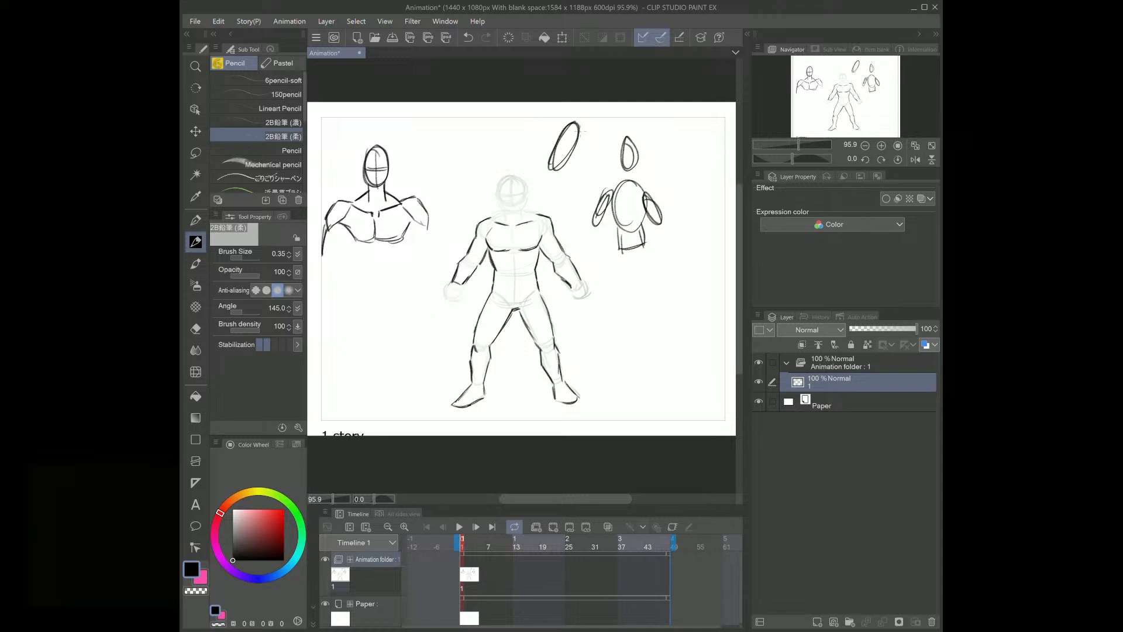
Step: Darken the tilted example oval and draw a matching oval over the first figure's upper arm on its left side
drag(382, 286, 391, 283)
mouse_move(554, 148)
mouse_down()
mouse_move(567, 128)
mouse_move(578, 136)
mouse_move(576, 123)
mouse_up()
mouse_move(479, 239)
mouse_down()
mouse_move(470, 259)
mouse_move(481, 240)
mouse_up()
mouse_move(577, 174)
mouse_down()
mouse_move(581, 189)
mouse_move(576, 170)
mouse_up()
Step: Sketch an enlarged tapered forearm block below the second figure's chest
mouse_move(386, 303)
mouse_down()
mouse_move(369, 320)
mouse_move(411, 331)
mouse_move(371, 333)
mouse_move(365, 369)
mouse_up()
mouse_move(371, 327)
mouse_down()
mouse_move(362, 375)
mouse_move(377, 377)
mouse_up()
mouse_move(407, 330)
mouse_down()
mouse_move(377, 377)
mouse_move(385, 367)
mouse_up()
mouse_move(385, 307)
mouse_down()
mouse_move(374, 317)
mouse_move(404, 308)
mouse_up()
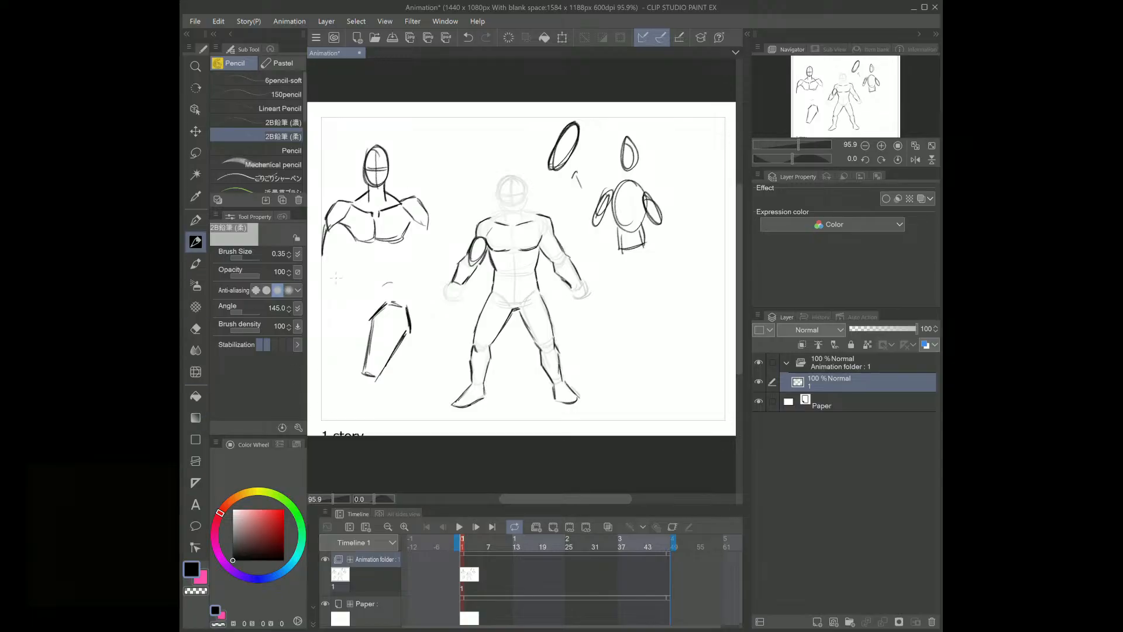
Step: Lasso and delete the example ovals, the forearm block and the stray mark, and clear the selection
click(196, 149)
mouse_move(682, 151)
mouse_down()
mouse_move(555, 104)
mouse_move(554, 167)
mouse_move(573, 231)
mouse_move(632, 283)
mouse_move(684, 153)
mouse_up()
click(711, 147)
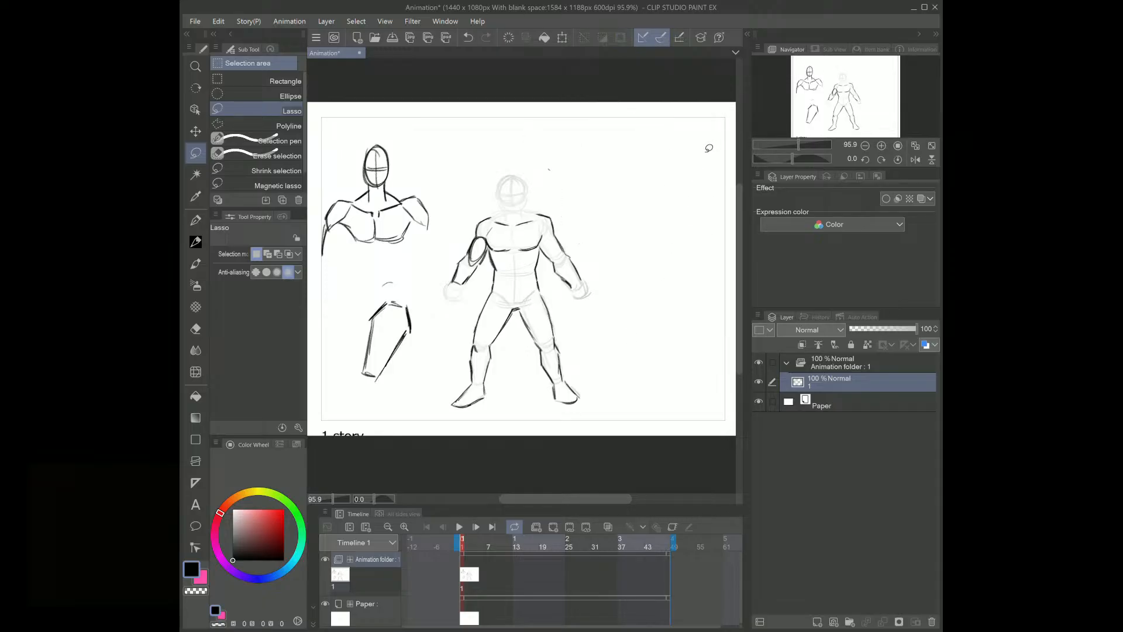
mouse_move(414, 278)
mouse_down()
mouse_move(368, 400)
mouse_move(423, 286)
mouse_up()
click(399, 419)
mouse_move(563, 185)
mouse_down()
mouse_move(575, 168)
mouse_move(558, 188)
mouse_up()
click(533, 212)
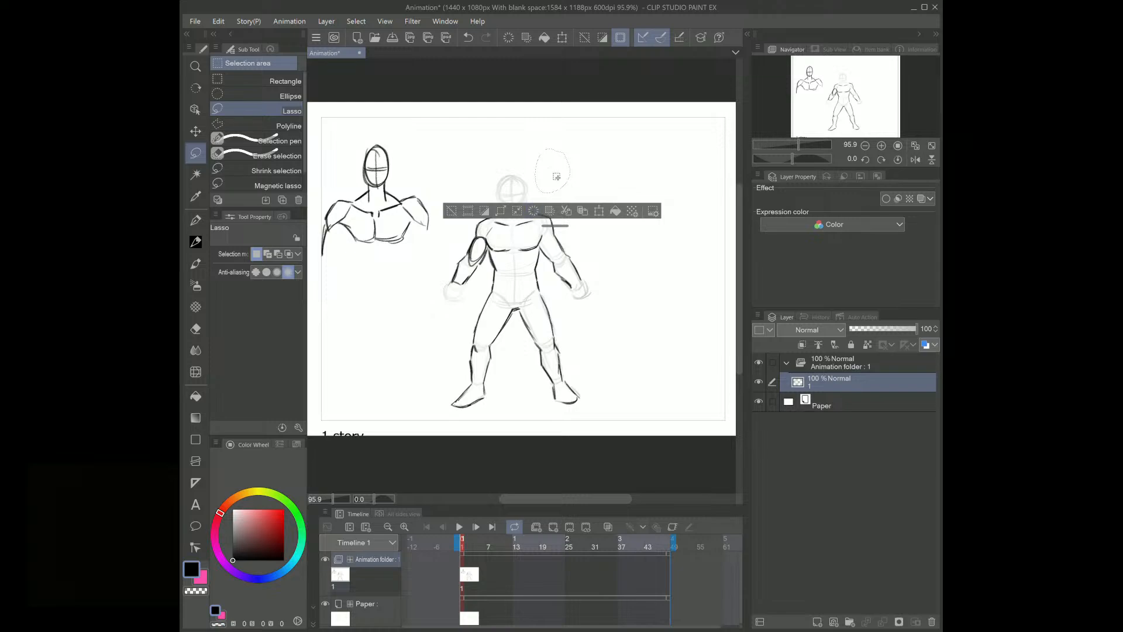
click(595, 135)
Step: Draw the second figure's upper arm and forearm on its left side with the 2B pencil
click(196, 241)
mouse_move(329, 230)
mouse_down()
mouse_move(324, 257)
mouse_move(338, 259)
mouse_up()
mouse_move(345, 240)
mouse_down()
mouse_move(339, 259)
mouse_move(315, 260)
mouse_up()
mouse_move(320, 253)
mouse_down()
mouse_move(317, 295)
mouse_move(338, 262)
mouse_move(329, 294)
mouse_up()
drag(338, 258, 336, 279)
drag(344, 230, 358, 265)
Step: Draw the sides of the second figure's torso narrowing to a curved waistline
drag(411, 226, 401, 256)
mouse_move(410, 234)
mouse_down()
mouse_move(398, 259)
mouse_move(357, 264)
mouse_move(358, 286)
mouse_up()
mouse_move(358, 262)
mouse_down()
mouse_move(363, 284)
mouse_move(398, 275)
mouse_move(377, 297)
mouse_move(397, 287)
mouse_up()
Step: Draw the second figure's arm on its right side and add simple block hands to both arms
drag(411, 228, 421, 254)
drag(411, 233, 434, 255)
mouse_move(419, 256)
mouse_down()
mouse_move(431, 252)
mouse_move(419, 273)
mouse_move(429, 288)
mouse_up()
drag(432, 253, 440, 287)
mouse_move(318, 294)
mouse_down()
mouse_move(308, 316)
mouse_move(328, 322)
mouse_move(329, 311)
mouse_up()
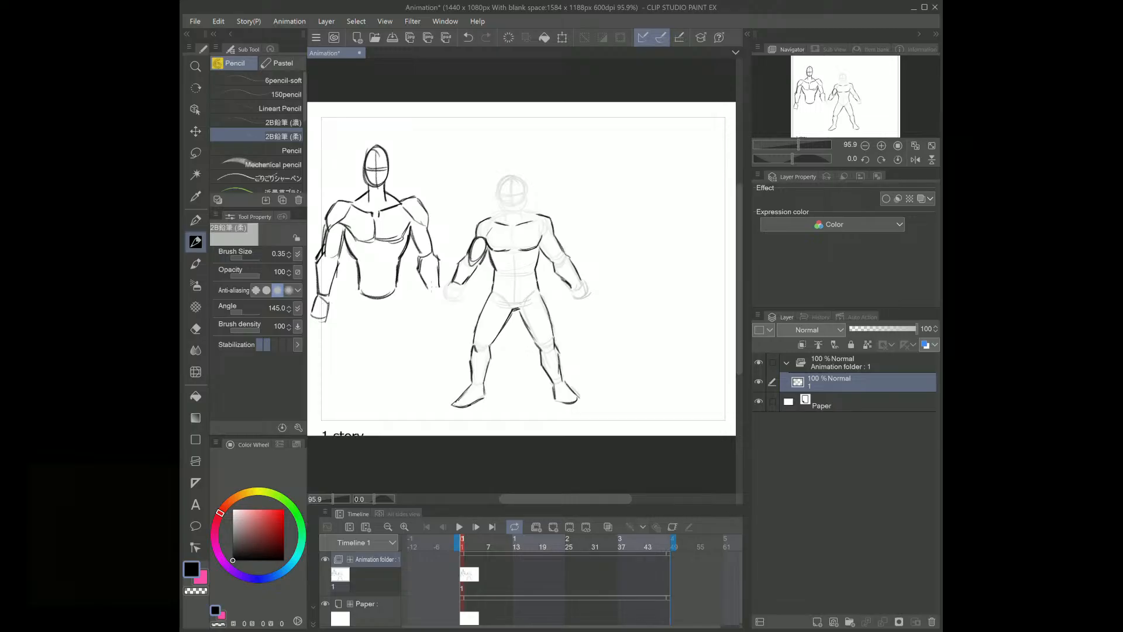
mouse_move(426, 291)
mouse_down()
mouse_move(439, 295)
mouse_move(428, 312)
mouse_move(446, 313)
mouse_up()
Step: Sketch the second figure's pelvis block and the thigh on its left side
mouse_move(359, 291)
mouse_down()
mouse_move(396, 288)
mouse_move(353, 308)
mouse_move(399, 321)
mouse_up()
drag(400, 283, 400, 320)
mouse_move(355, 290)
mouse_down()
mouse_move(354, 317)
mouse_move(385, 320)
mouse_move(340, 334)
mouse_move(355, 387)
mouse_up()
mouse_move(369, 346)
mouse_down()
mouse_move(362, 388)
mouse_move(372, 362)
mouse_up()
mouse_move(351, 310)
mouse_down()
mouse_move(342, 340)
mouse_move(354, 391)
mouse_up()
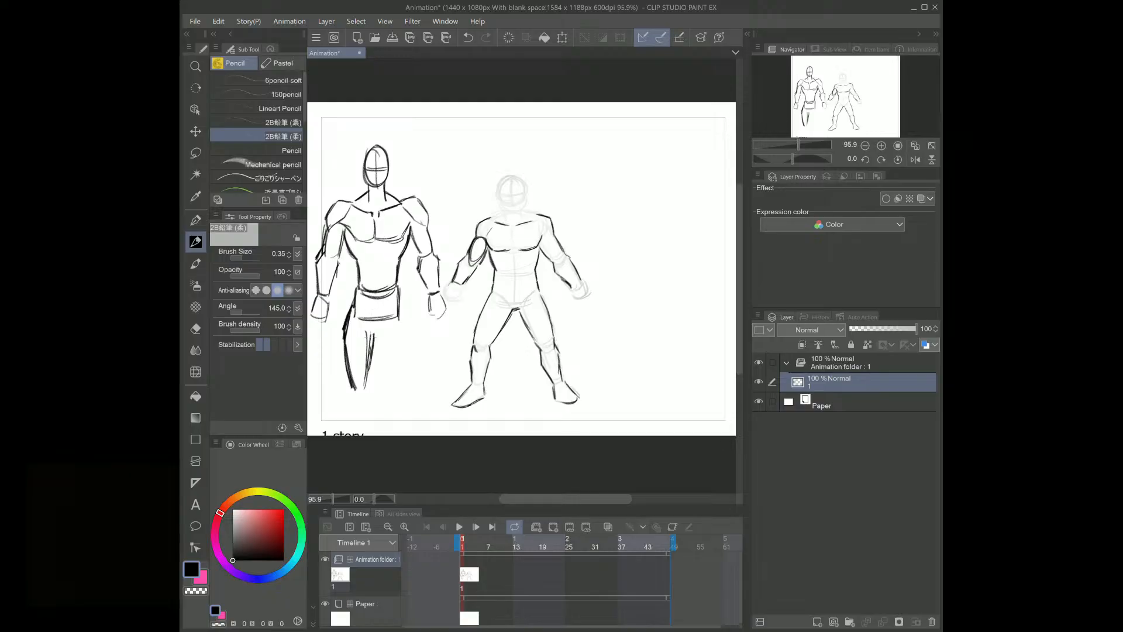
mouse_move(349, 374)
mouse_down()
mouse_move(352, 398)
mouse_move(364, 397)
mouse_up()
Step: Draw the thigh and knee on the second figure's right side, the crotch, and the lower leg on its left side
drag(387, 351, 400, 384)
drag(402, 310, 416, 393)
drag(413, 384, 408, 408)
mouse_move(383, 339)
mouse_down()
mouse_move(386, 355)
mouse_move(385, 334)
mouse_up()
drag(370, 333, 387, 324)
mouse_move(350, 390)
mouse_down()
mouse_move(344, 409)
mouse_move(370, 409)
mouse_move(346, 432)
mouse_move(360, 437)
mouse_up()
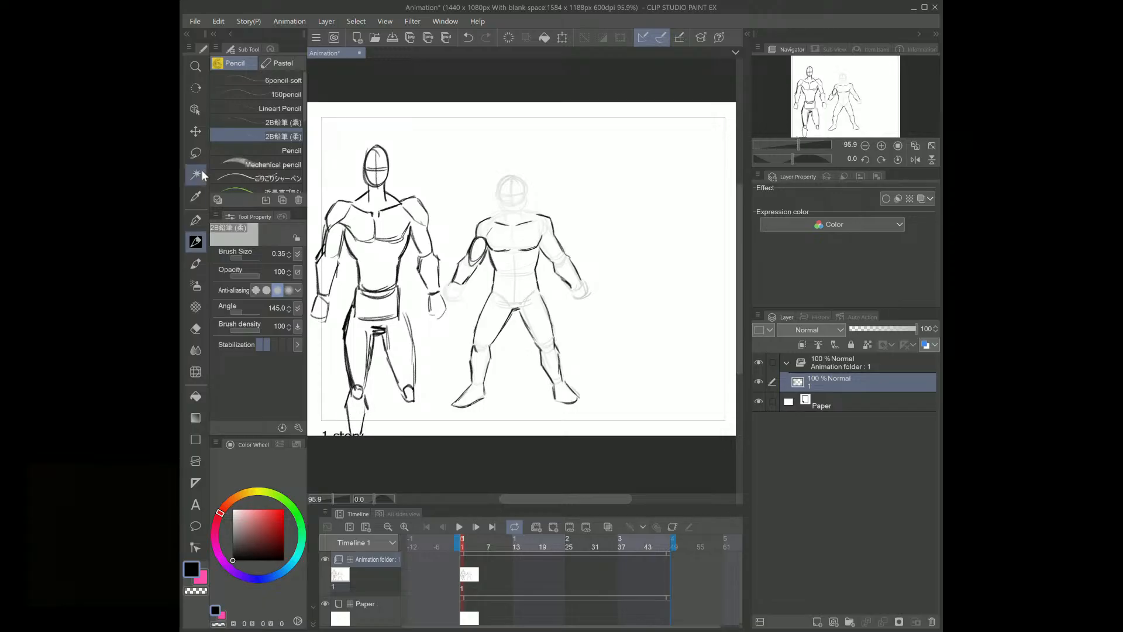
Step: Lasso the second figure's hips and legs and move them slightly up toward the waist with a transform
key(m)
mouse_move(385, 272)
mouse_down()
mouse_move(331, 389)
mouse_move(340, 441)
mouse_move(425, 424)
mouse_move(432, 355)
mouse_up()
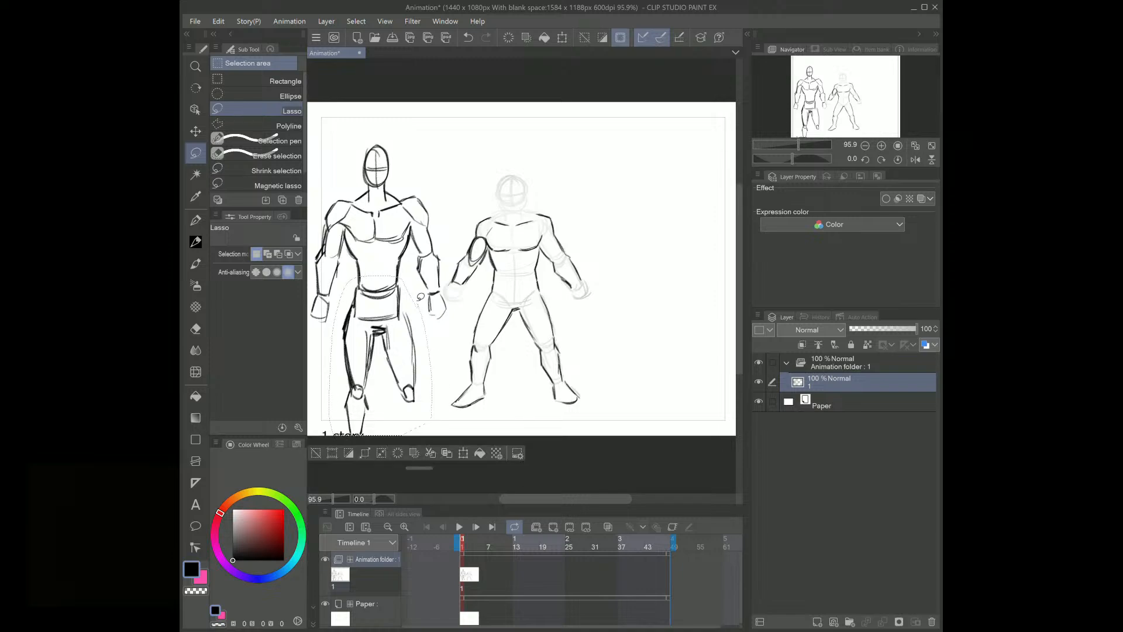
click(463, 453)
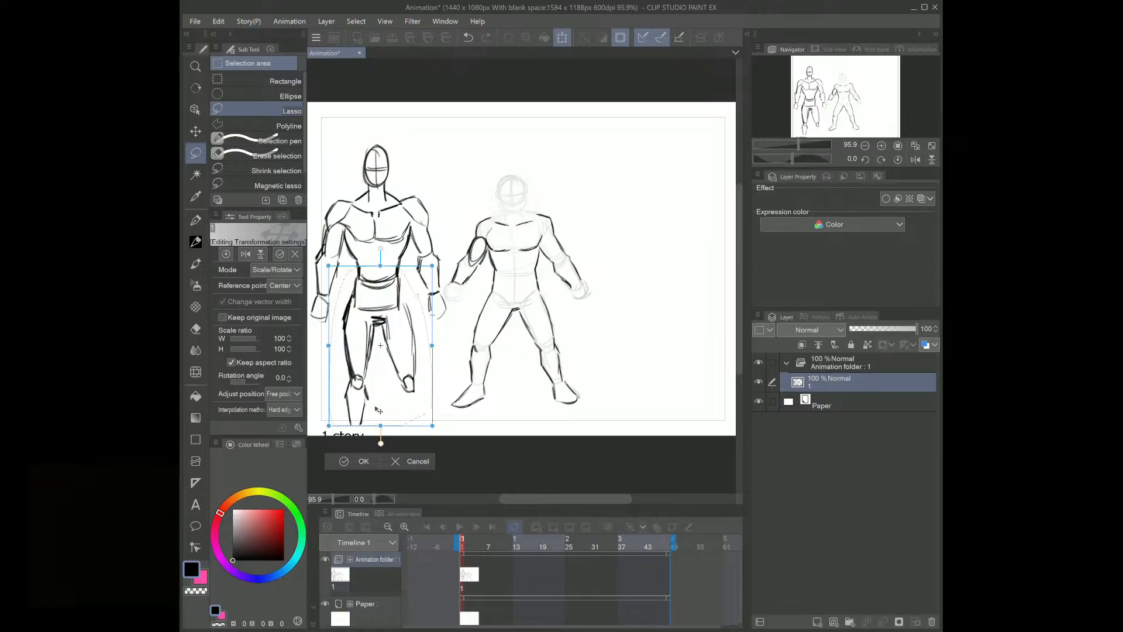
click(347, 461)
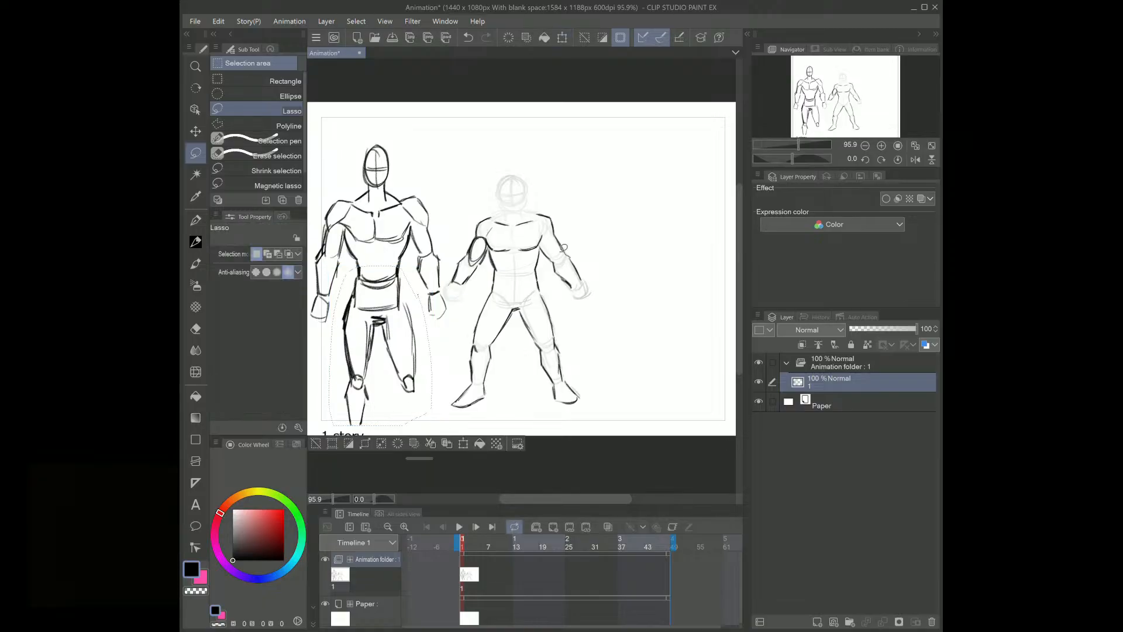
Step: Lasso the whole first figure and move it to the right to make room between the two figures
mouse_move(544, 139)
mouse_down()
mouse_move(446, 257)
mouse_move(455, 351)
mouse_move(546, 437)
mouse_move(620, 295)
mouse_up()
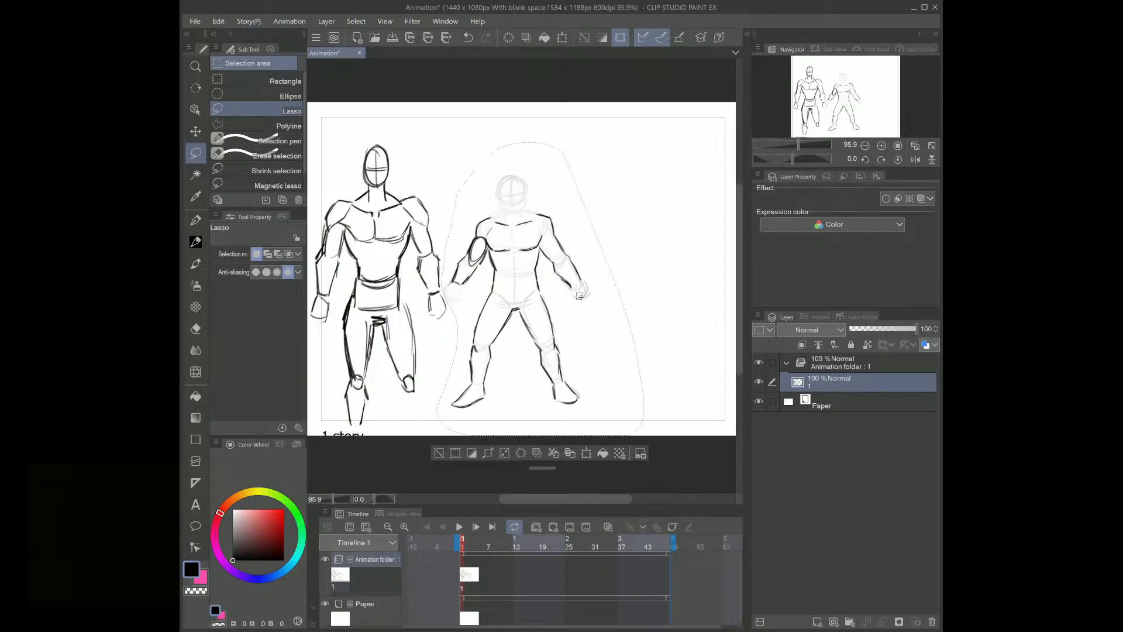
click(590, 456)
drag(554, 333, 662, 327)
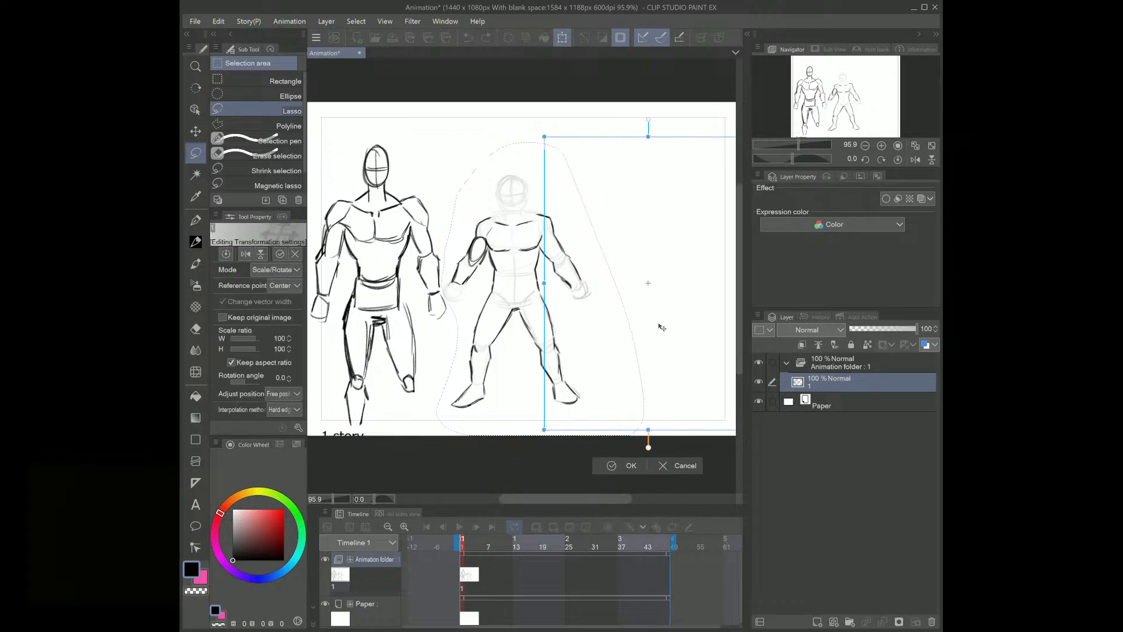
click(622, 465)
Step: Lasso the second figure, move it toward the first one, scale its height to 92 and deselect
mouse_move(435, 132)
mouse_down()
mouse_move(401, 114)
mouse_move(316, 190)
mouse_move(308, 307)
mouse_move(405, 463)
mouse_move(484, 248)
mouse_up()
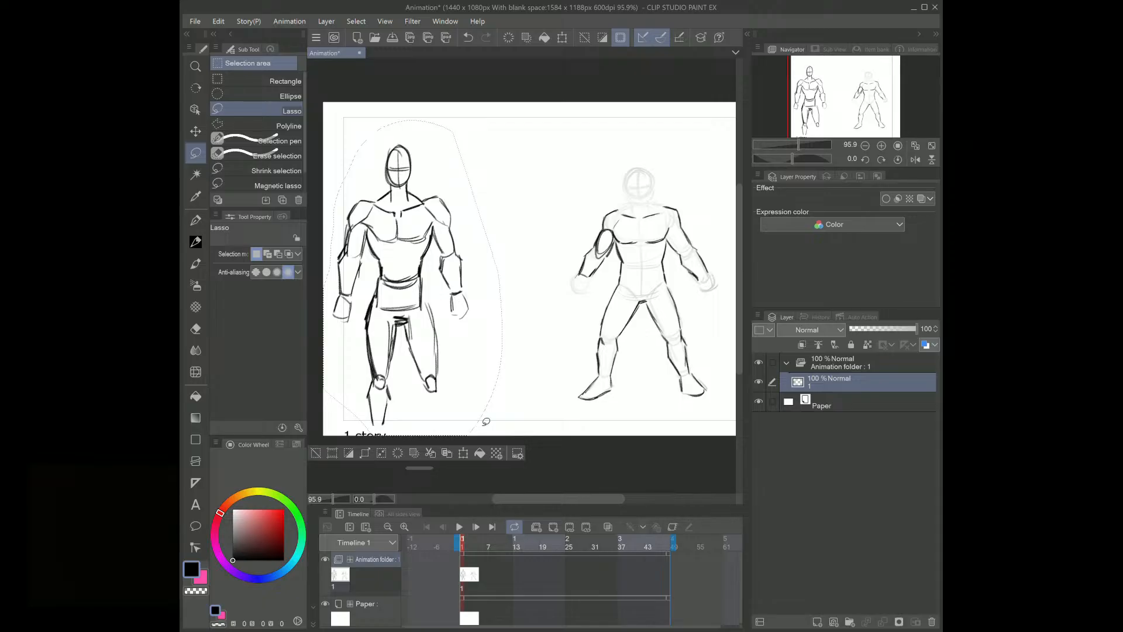
click(465, 454)
drag(440, 296, 506, 282)
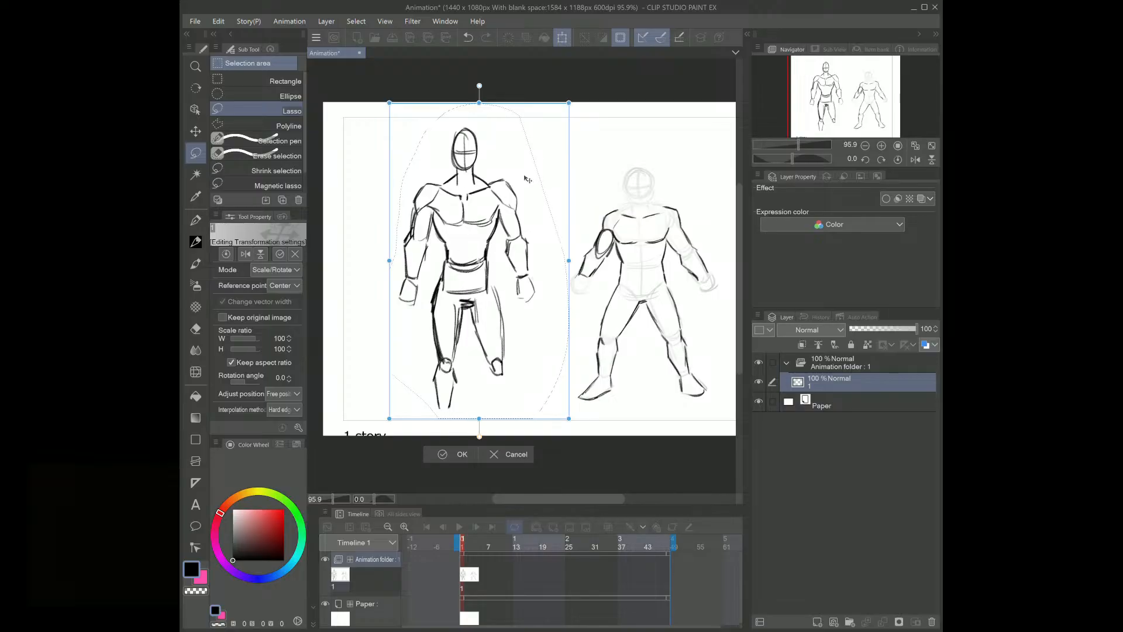
drag(479, 103, 479, 131)
drag(487, 237, 483, 208)
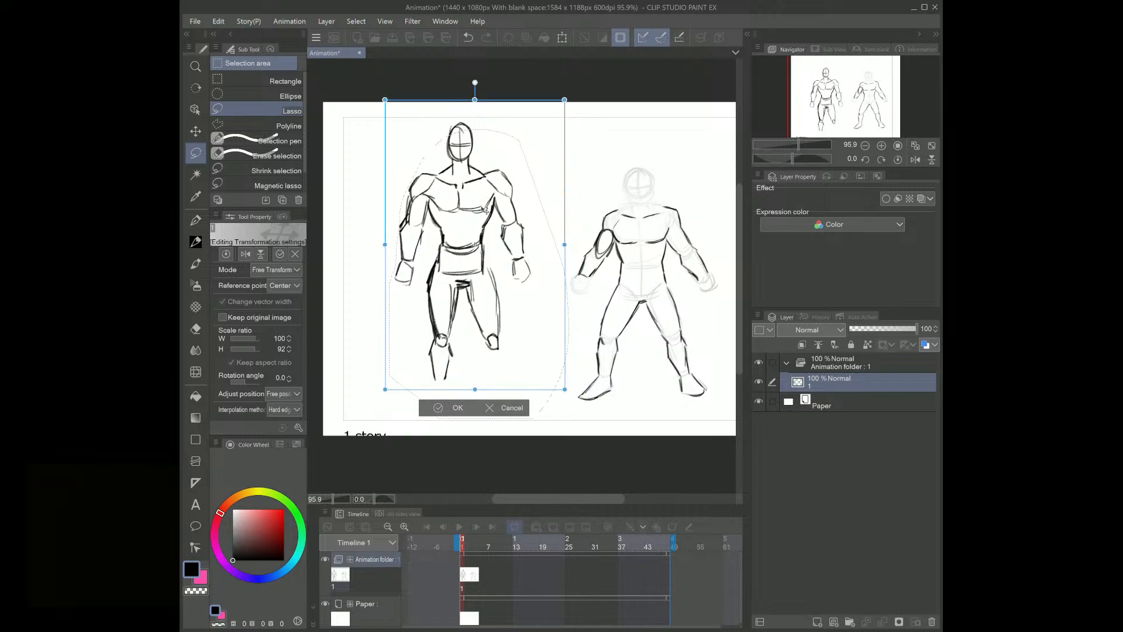
click(439, 407)
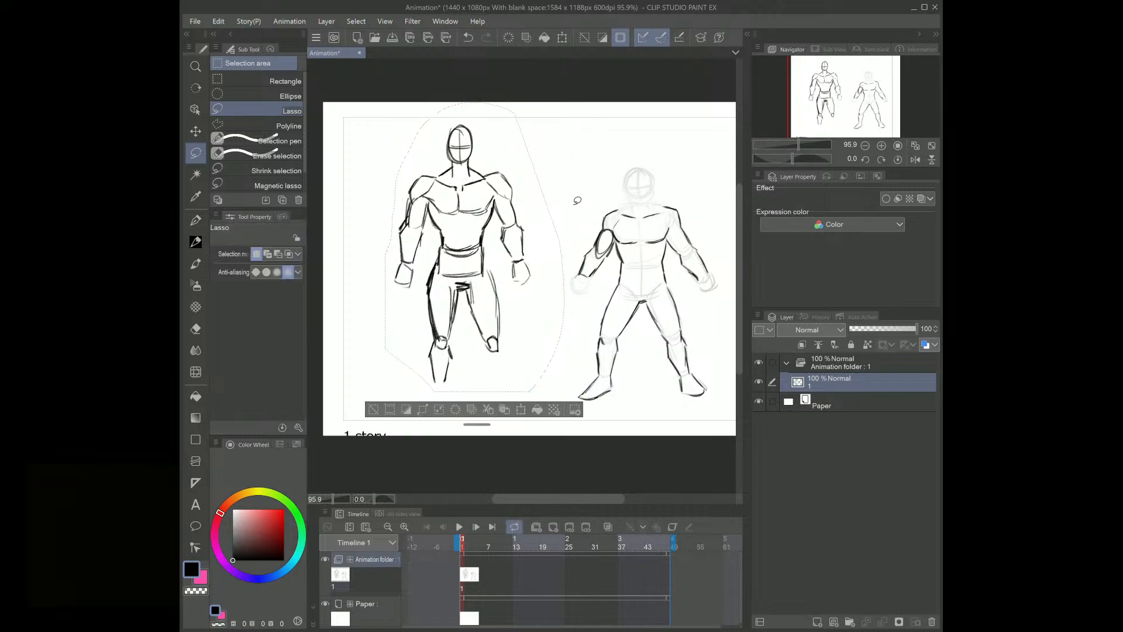
key(ctrl+d)
Step: Lasso the second figure's forearm and hand on its right side and stretch their height to 119
mouse_move(537, 229)
mouse_down()
mouse_move(502, 233)
mouse_move(500, 256)
mouse_move(543, 293)
mouse_move(526, 316)
mouse_up()
key(ctrl+t)
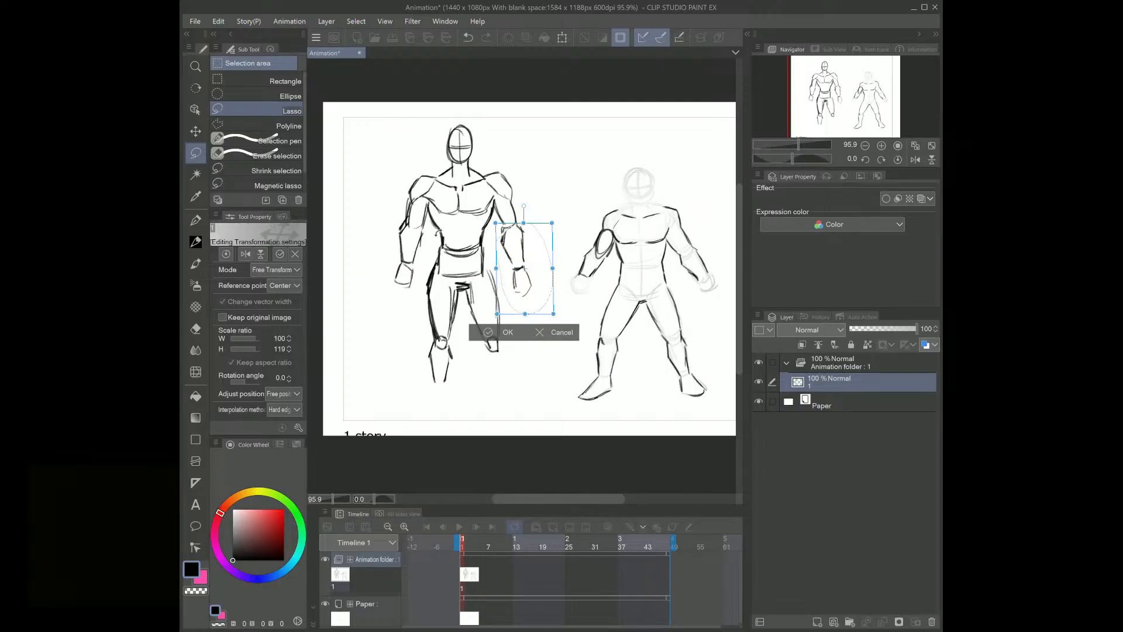
click(485, 332)
Step: Lasso the second figure's forearm and hand on its left side, stretch their height to 117 and deselect
mouse_move(410, 223)
mouse_down()
mouse_move(381, 255)
mouse_move(426, 241)
mouse_up()
key(ctrl+t)
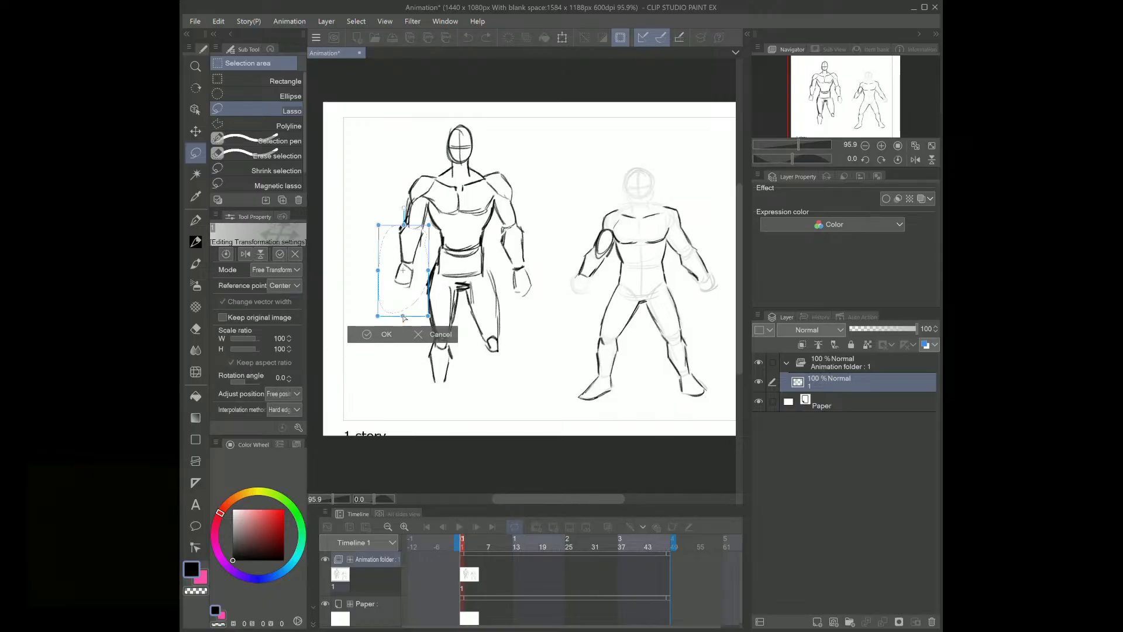
drag(402, 329, 402, 328)
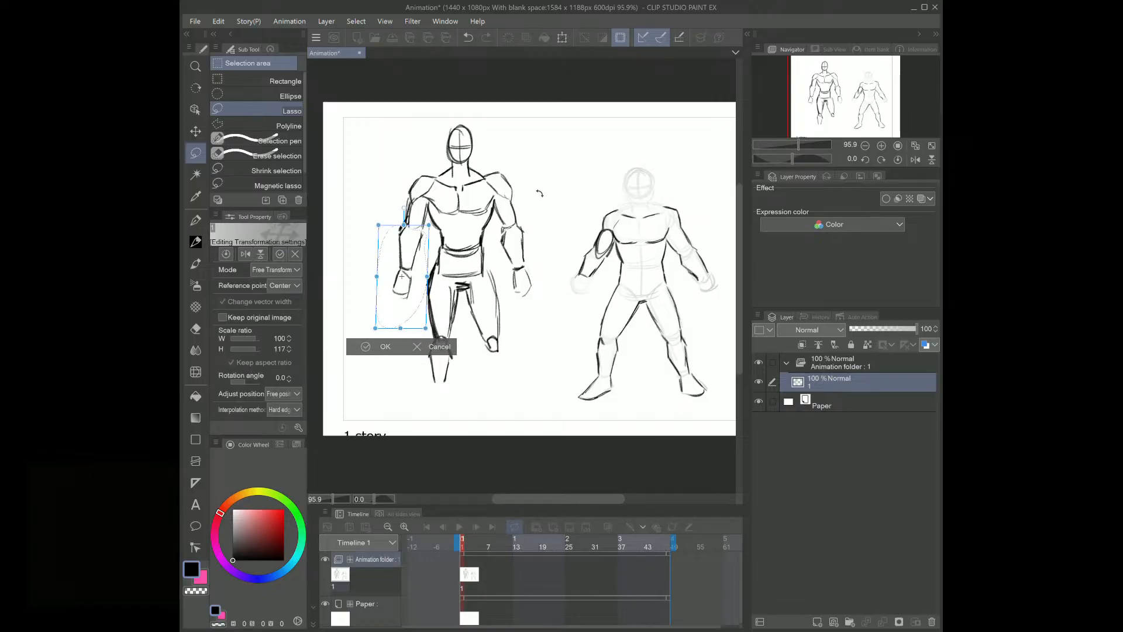
click(363, 349)
key(ctrl+d)
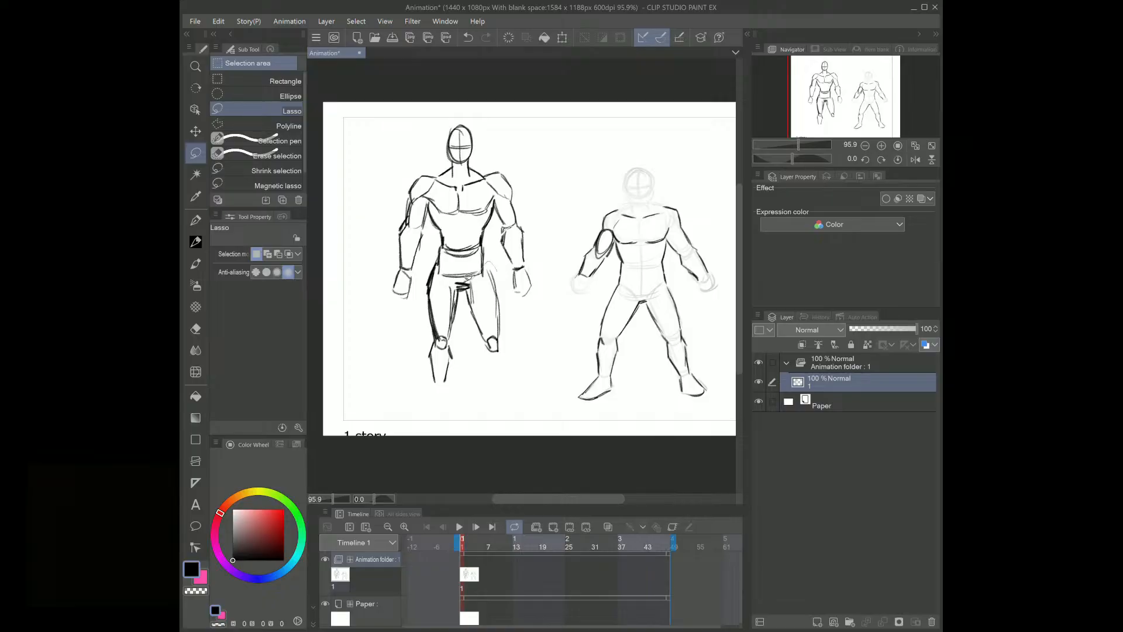
Step: Lasso the second figure's hips and legs and free-transform them to a width of 97 with a rotation of -0.3
mouse_move(439, 256)
mouse_down()
mouse_move(419, 347)
mouse_move(524, 363)
mouse_move(504, 281)
mouse_up()
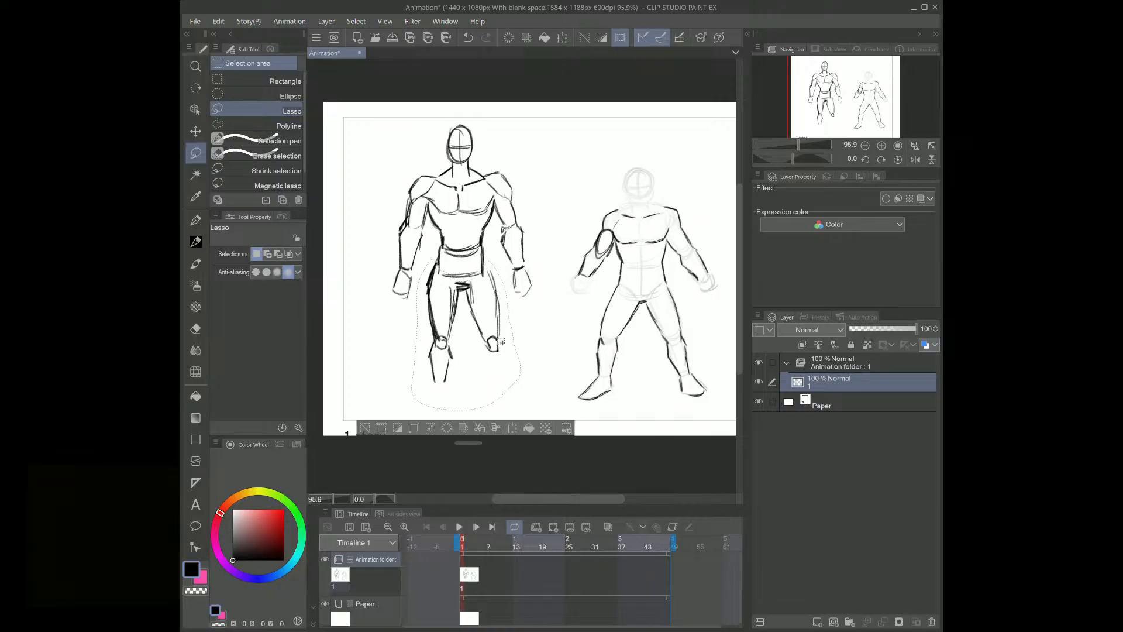
click(512, 428)
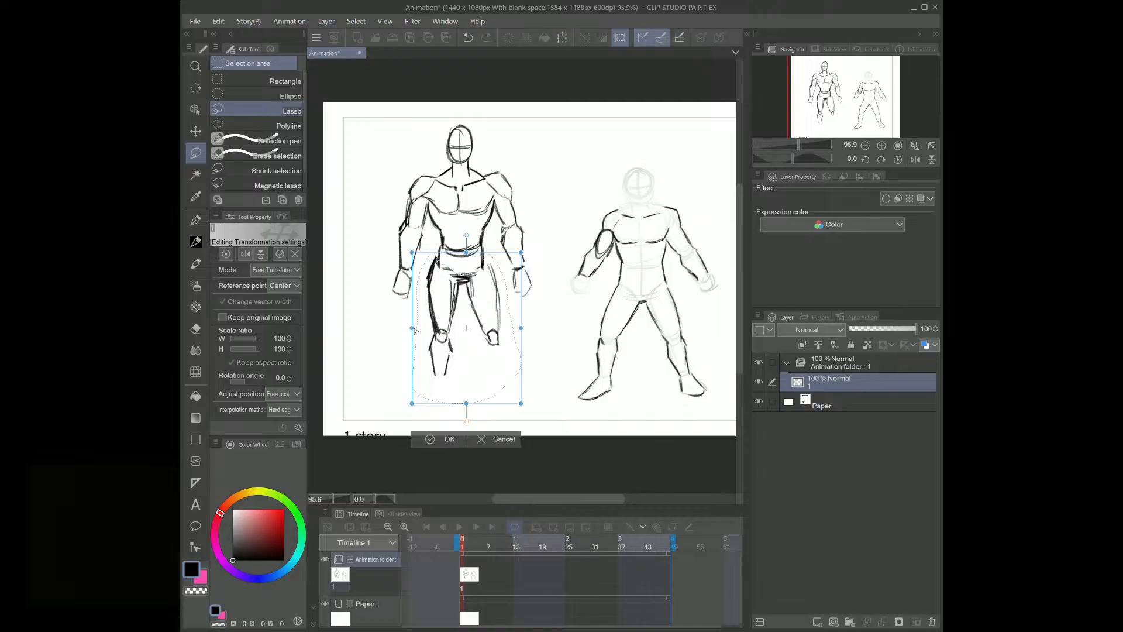
drag(413, 327, 416, 328)
drag(524, 322, 522, 322)
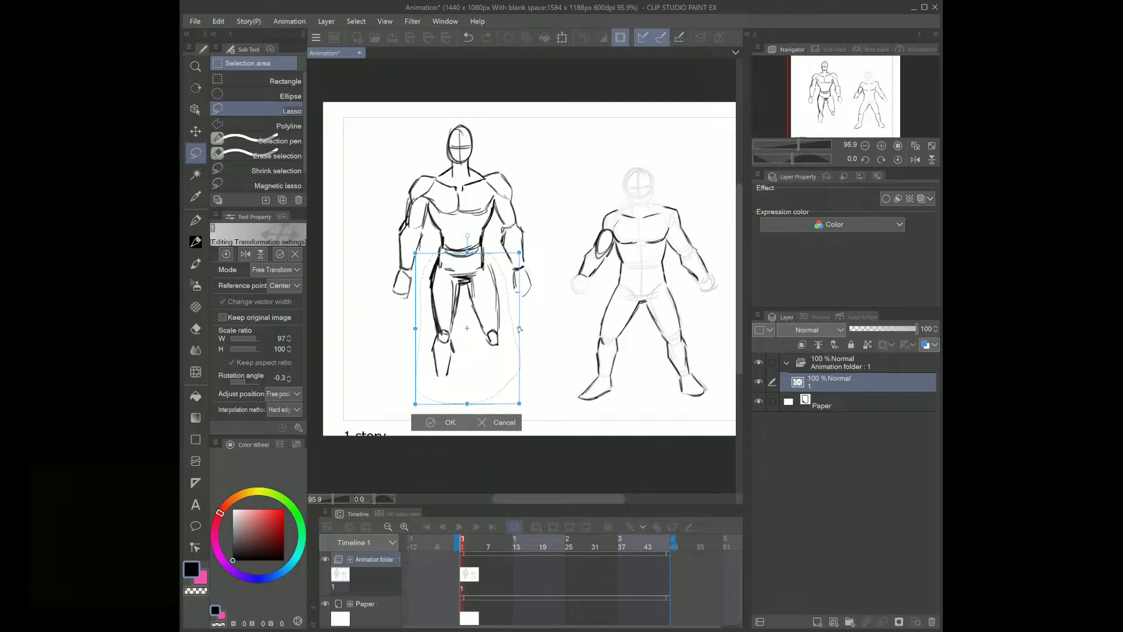
click(430, 422)
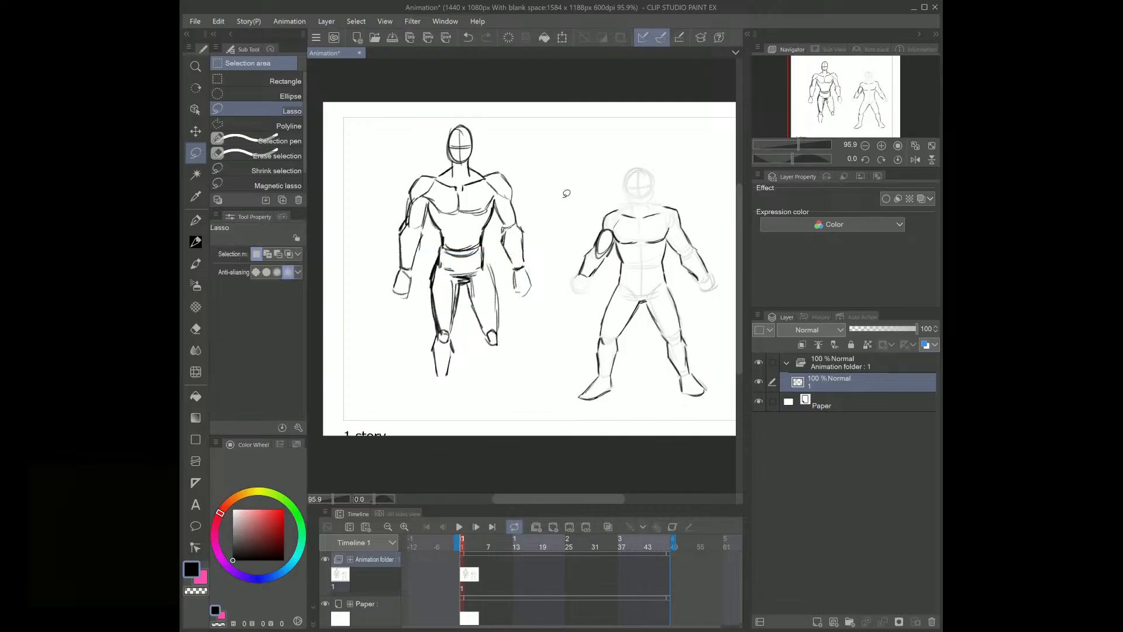
Step: Mirror the canvas view, lasso the whole second figure and pull its upper corners down to a height of 98
click(915, 159)
click(915, 159)
click(914, 159)
mouse_move(632, 133)
mouse_down()
mouse_move(596, 100)
mouse_move(514, 368)
mouse_move(644, 150)
mouse_up()
key(ctrl+t)
drag(482, 102, 481, 124)
drag(682, 103, 678, 108)
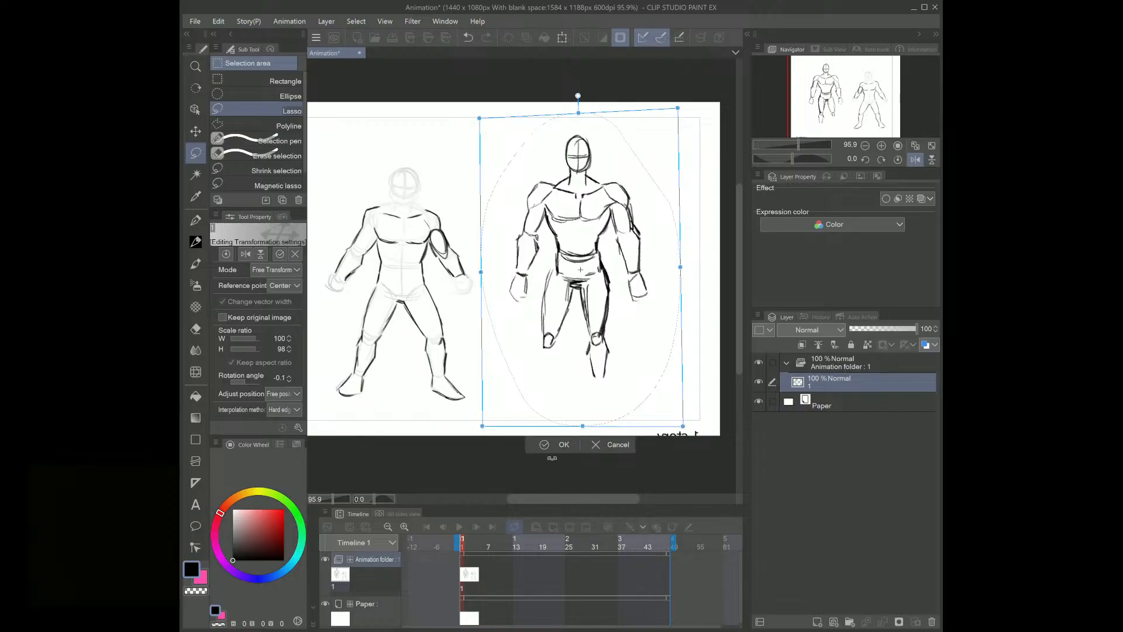
click(556, 444)
Step: Lasso the second figure's hips and legs, rotate them 4.0 degrees, shift them slightly and deselect
mouse_move(620, 270)
mouse_down()
mouse_move(613, 261)
mouse_move(590, 281)
mouse_move(608, 266)
mouse_move(561, 267)
mouse_move(528, 364)
mouse_move(631, 351)
mouse_up()
click(628, 433)
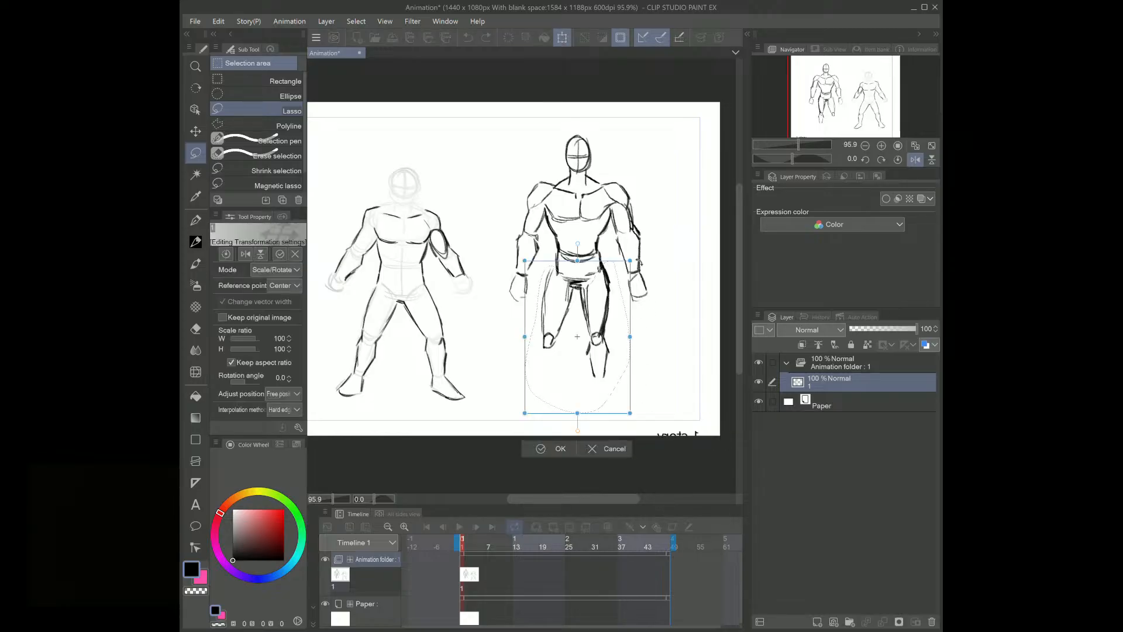
drag(612, 298, 621, 300)
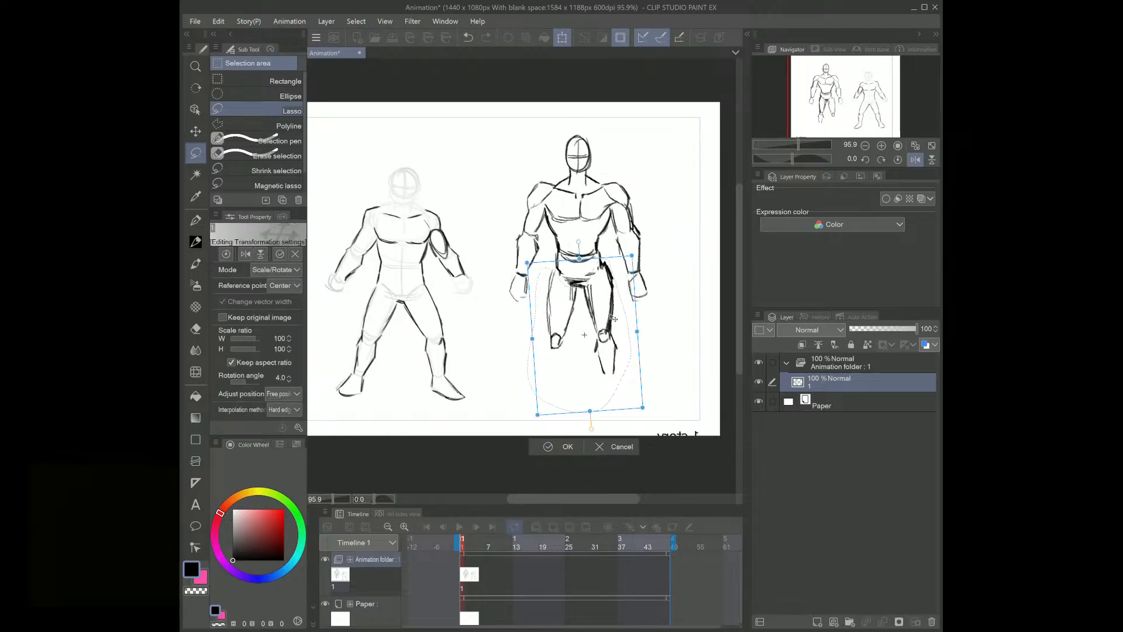
click(544, 446)
key(ctrl+d)
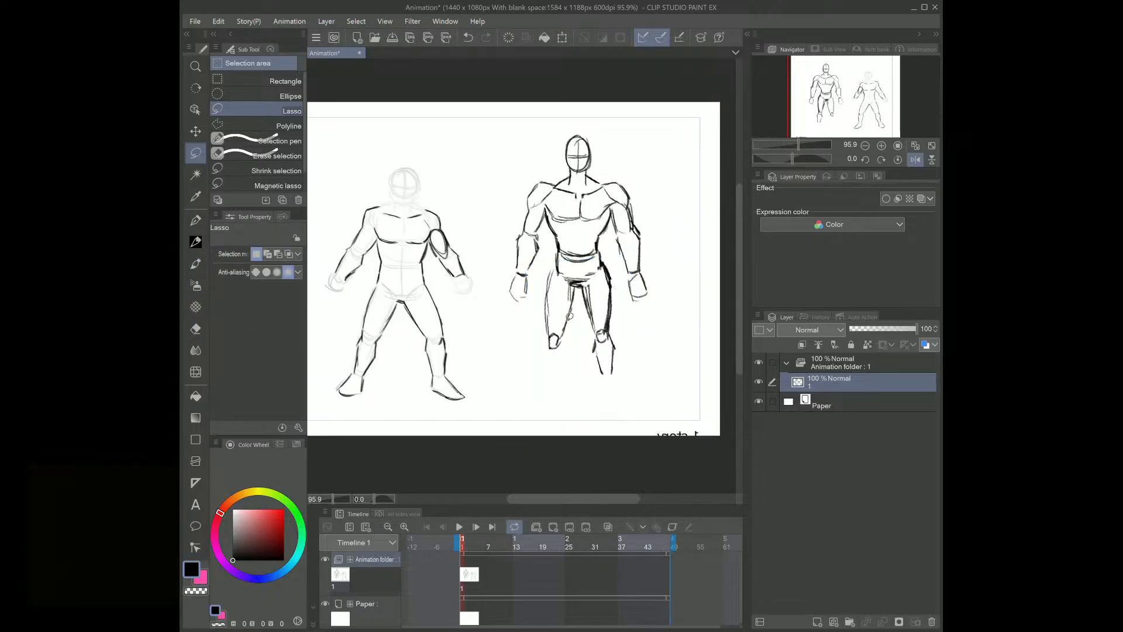
Step: Fade the second figure's lines with the Soft eraser and redraw its shoulders, collarbones and chest in pencil
key(e)
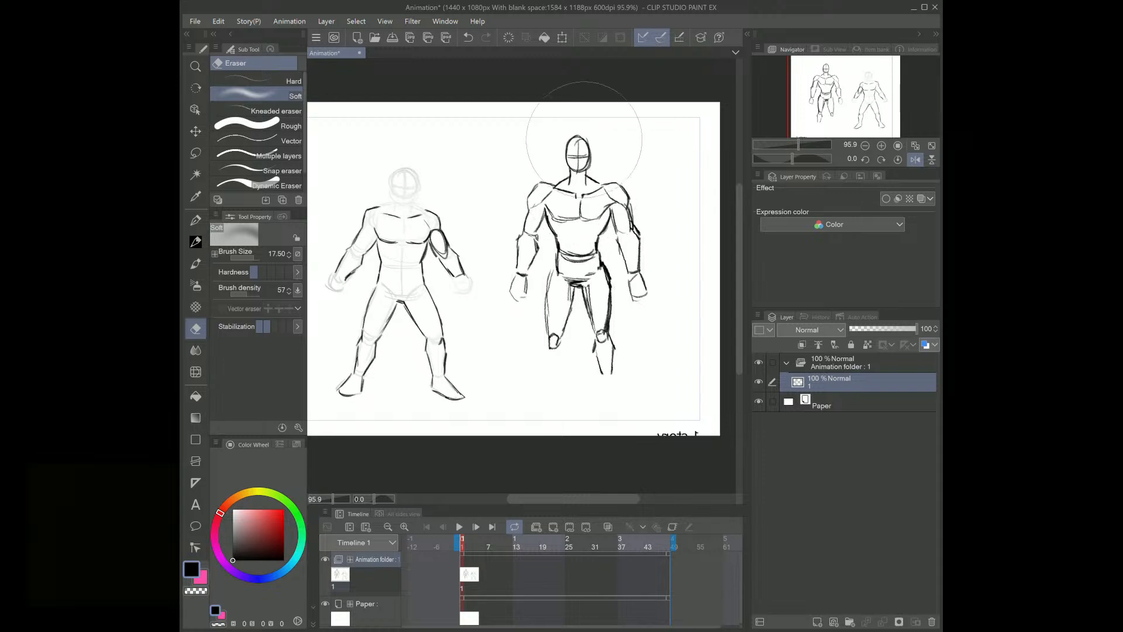
mouse_move(536, 212)
mouse_down()
mouse_move(538, 277)
mouse_move(560, 332)
mouse_move(638, 338)
mouse_move(643, 323)
mouse_move(533, 277)
mouse_move(539, 172)
mouse_move(597, 160)
mouse_move(642, 229)
mouse_move(621, 233)
mouse_move(570, 134)
mouse_move(520, 316)
mouse_move(610, 266)
mouse_move(651, 284)
mouse_move(546, 352)
mouse_move(538, 266)
mouse_up()
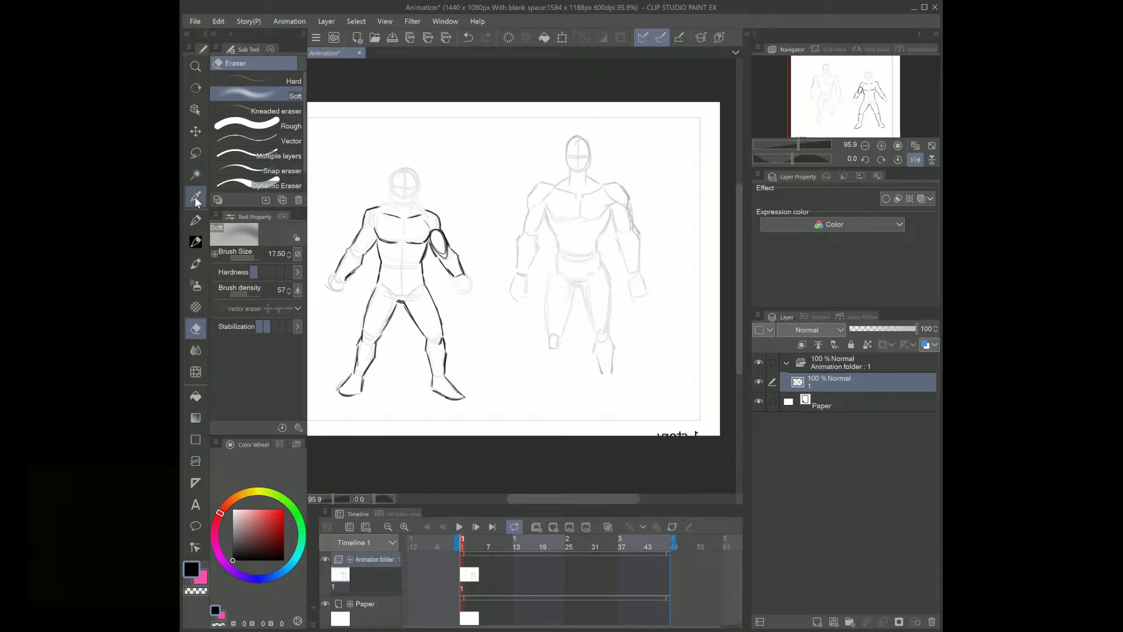
click(196, 241)
mouse_move(552, 187)
mouse_down()
mouse_move(538, 186)
mouse_move(526, 212)
mouse_move(569, 176)
mouse_up()
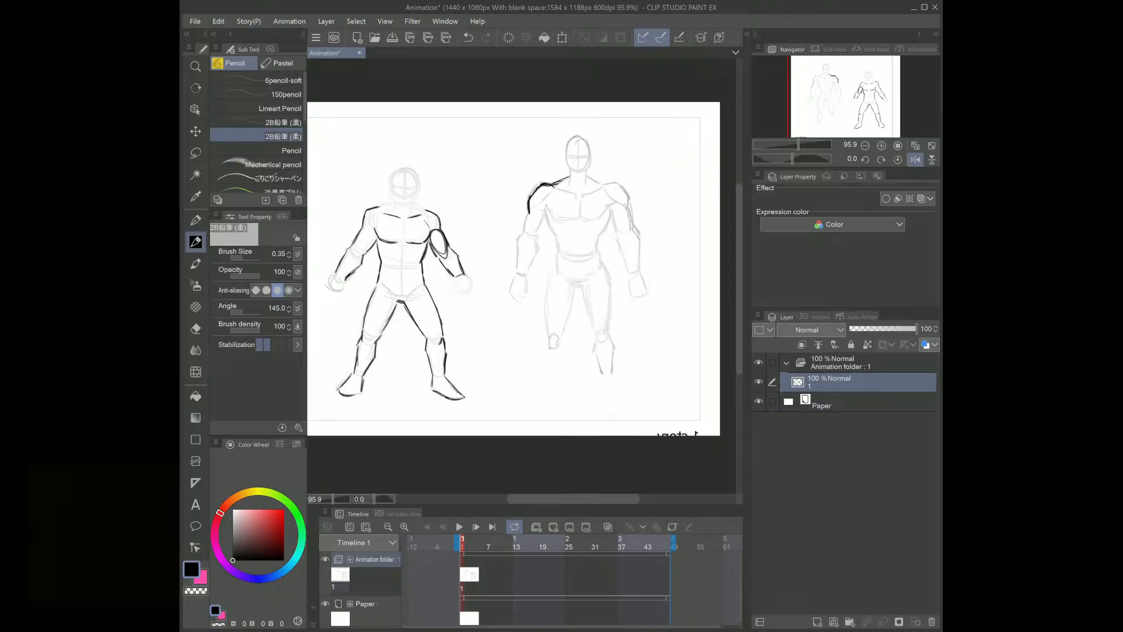
mouse_move(546, 209)
mouse_down()
mouse_move(579, 220)
mouse_move(580, 206)
mouse_move(600, 221)
mouse_move(580, 224)
mouse_move(613, 212)
mouse_up()
mouse_move(555, 187)
mouse_down()
mouse_move(577, 200)
mouse_move(604, 186)
mouse_move(631, 201)
mouse_move(616, 194)
mouse_up()
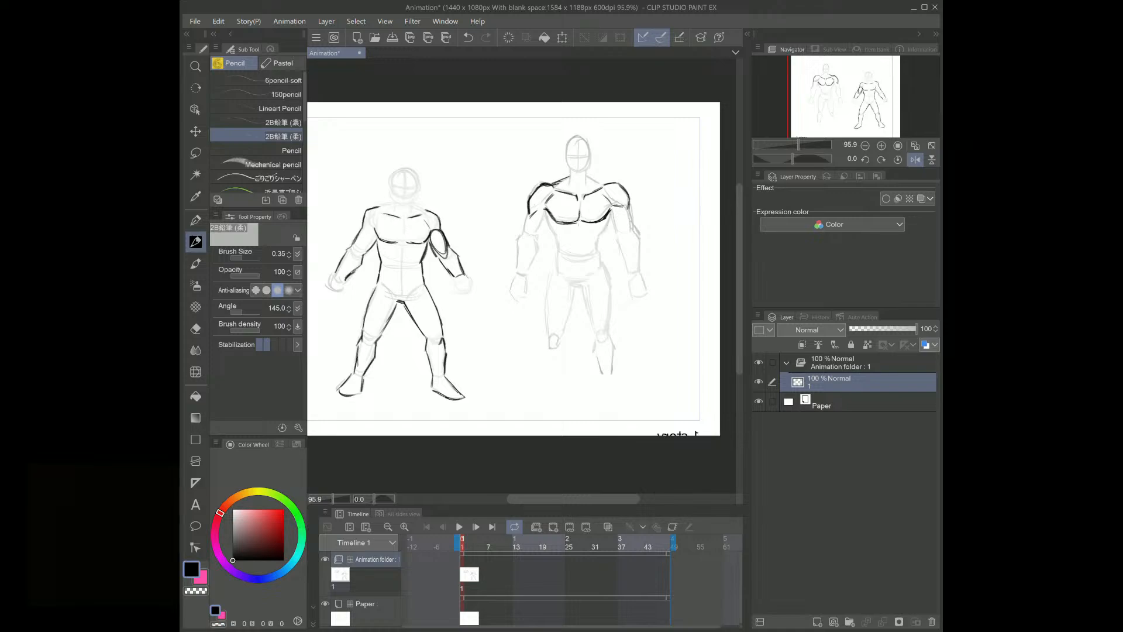
Step: Contour the sides of the second figure's torso, both upper arms and both forearms in dark pencil
drag(545, 212, 555, 223)
drag(550, 230, 557, 255)
drag(611, 217, 600, 252)
drag(526, 216, 518, 238)
mouse_move(610, 212)
mouse_down()
mouse_move(620, 241)
mouse_move(634, 224)
mouse_up()
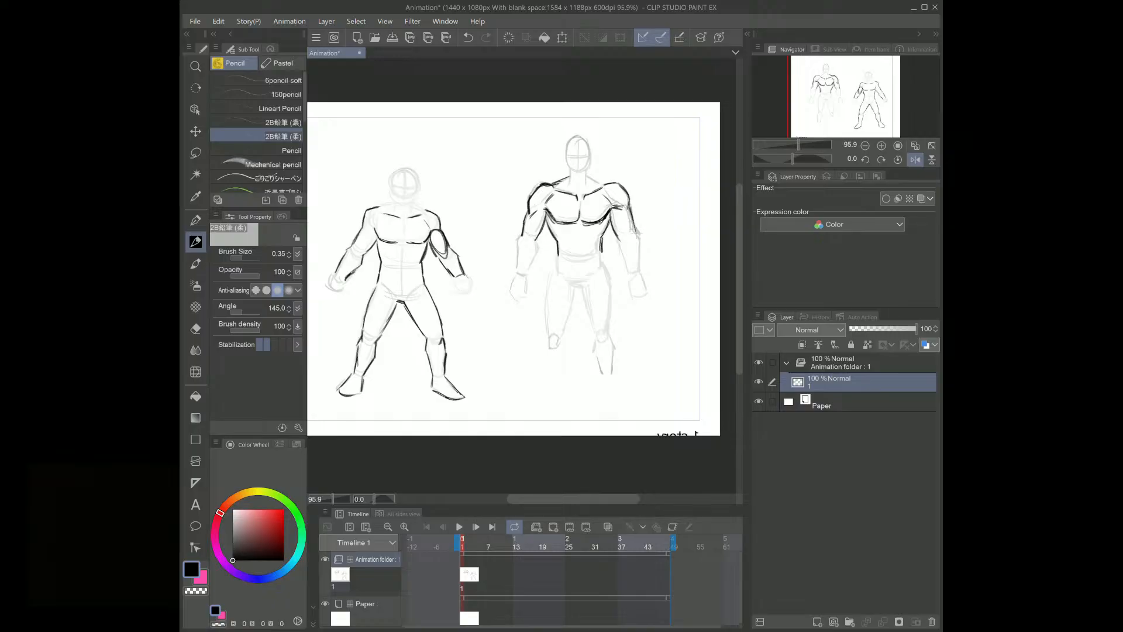
drag(517, 247, 514, 268)
drag(618, 248, 630, 272)
drag(633, 231, 638, 270)
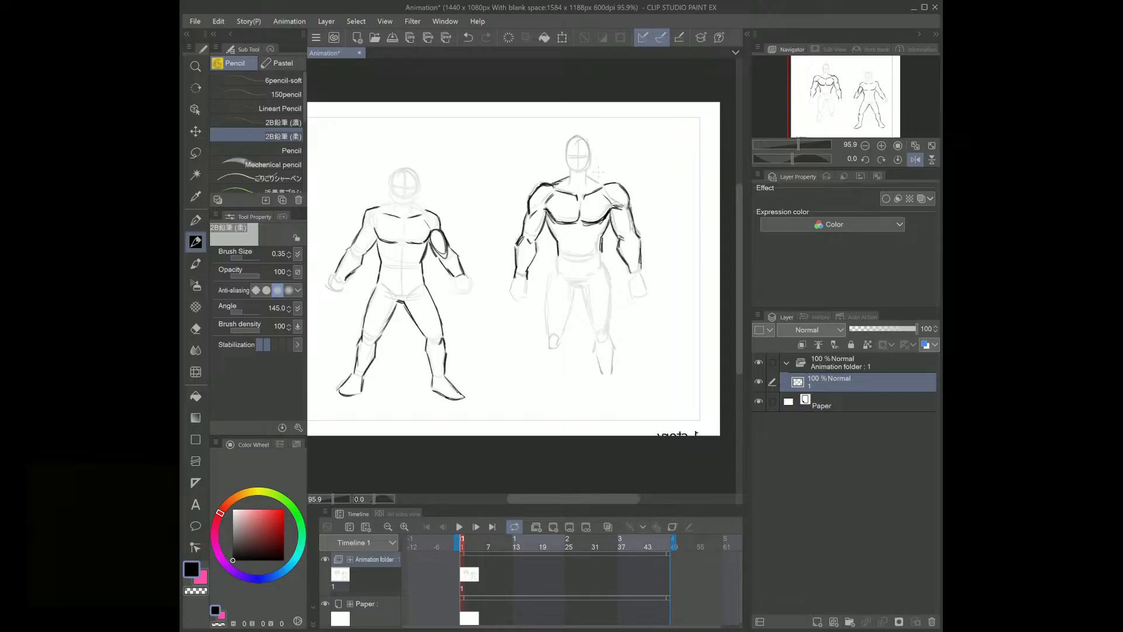
Step: Contour the second figure's neck and head and add the facial guide lines
drag(582, 176, 605, 185)
drag(588, 175, 597, 182)
mouse_move(568, 138)
mouse_down()
mouse_move(567, 166)
mouse_move(569, 137)
mouse_move(593, 139)
mouse_move(590, 171)
mouse_up()
mouse_move(578, 143)
mouse_down()
mouse_move(577, 179)
mouse_move(588, 157)
mouse_move(574, 195)
mouse_up()
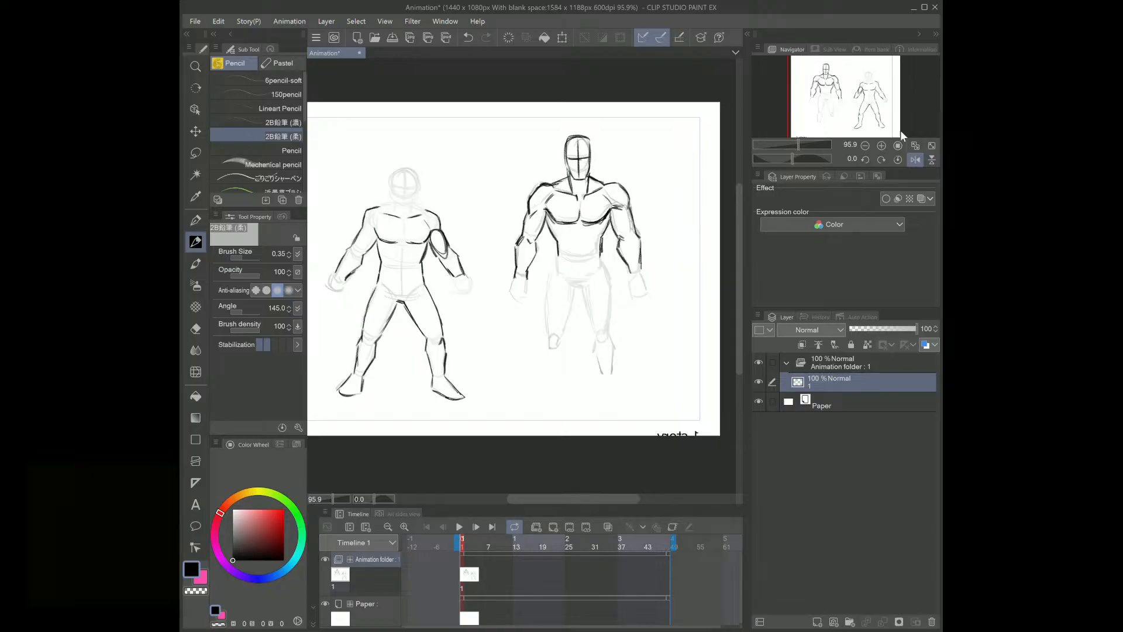
Step: Return the view to unmirrored and contour the second figure's thighs, knees and lower legs
click(914, 160)
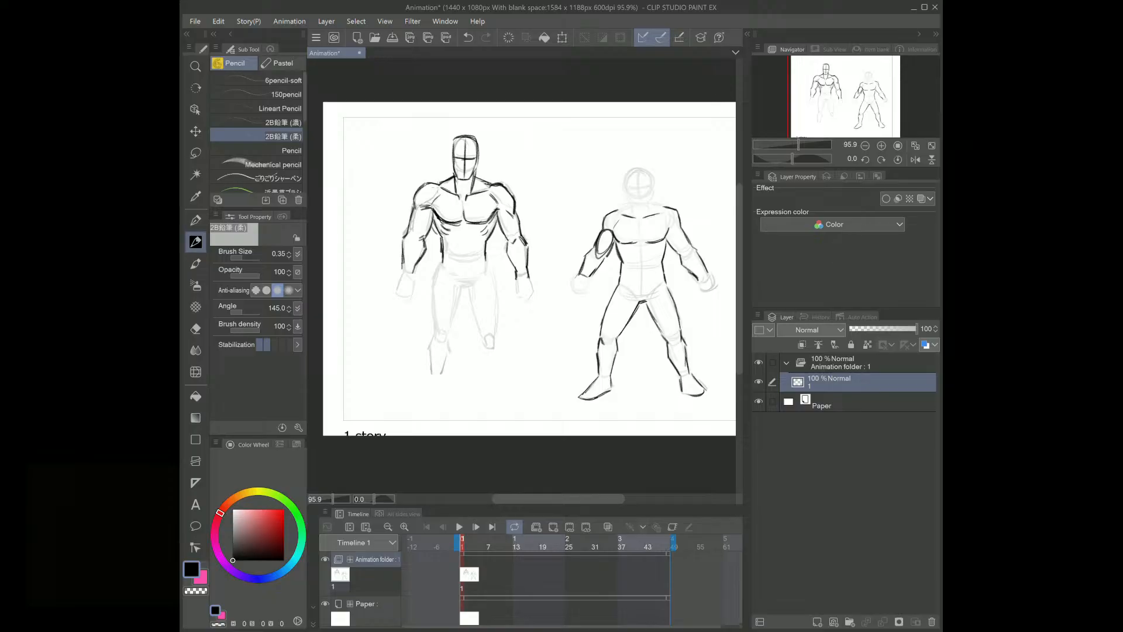
drag(416, 195, 433, 184)
mouse_move(441, 266)
mouse_down()
mouse_move(436, 332)
mouse_move(459, 318)
mouse_move(454, 289)
mouse_up()
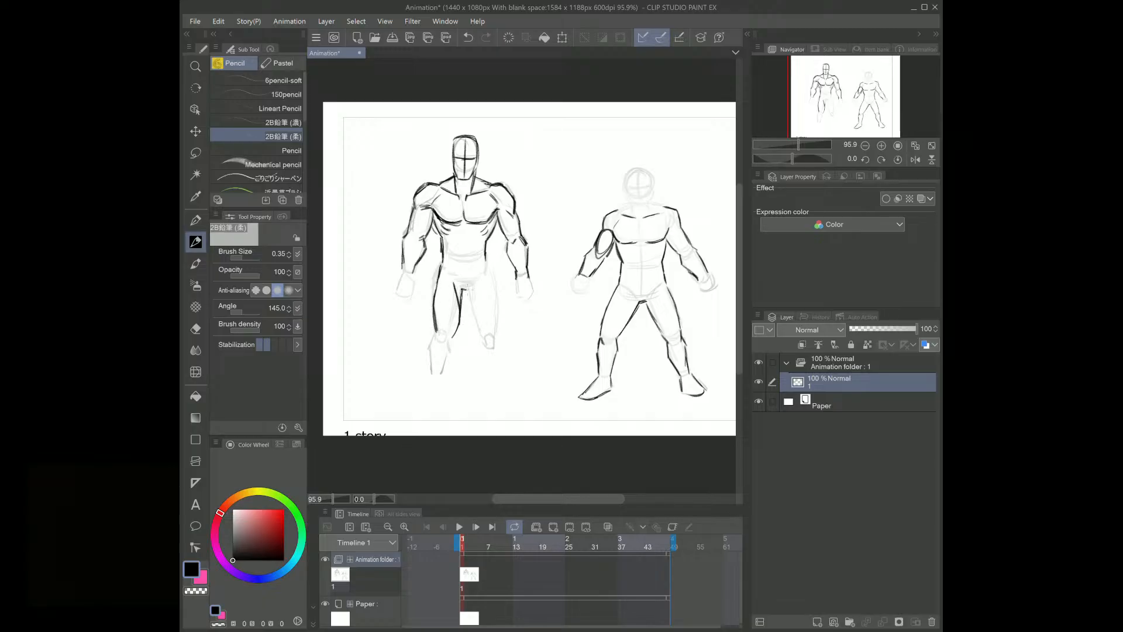
mouse_move(471, 297)
mouse_down()
mouse_move(483, 340)
mouse_move(475, 319)
mouse_up()
mouse_move(488, 256)
mouse_down()
mouse_move(497, 337)
mouse_move(443, 334)
mouse_move(437, 381)
mouse_up()
mouse_move(455, 337)
mouse_down()
mouse_move(448, 380)
mouse_move(433, 390)
mouse_up()
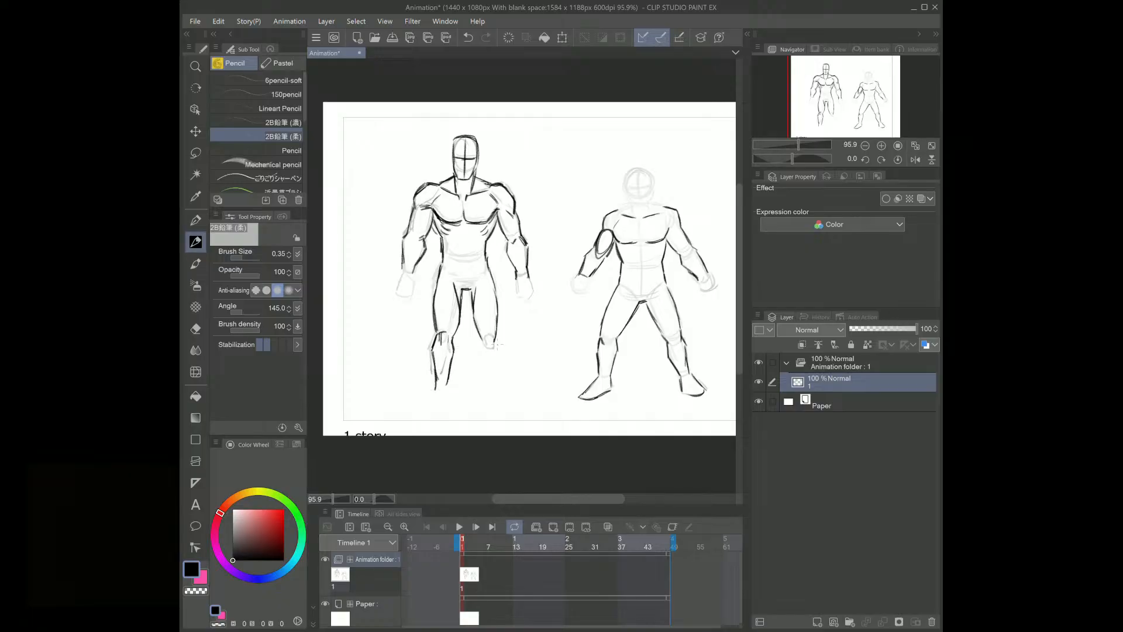
mouse_move(482, 334)
mouse_down()
mouse_move(488, 381)
mouse_move(501, 340)
mouse_move(499, 376)
mouse_up()
Step: Contour both of the second figure's hands and add a line near its armpit
mouse_move(403, 266)
mouse_down()
mouse_move(395, 291)
mouse_move(408, 294)
mouse_up()
mouse_move(416, 278)
mouse_down()
mouse_move(410, 287)
mouse_move(415, 278)
mouse_up()
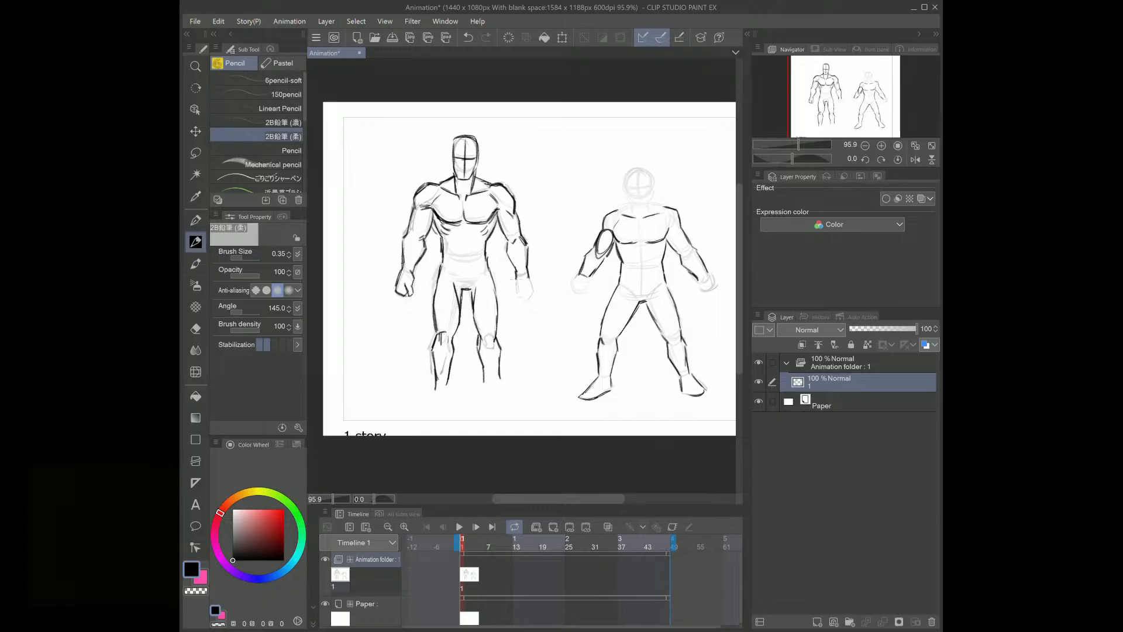
drag(516, 281, 517, 296)
drag(515, 290, 529, 296)
mouse_move(518, 288)
mouse_down()
mouse_move(533, 300)
mouse_move(532, 290)
mouse_up()
drag(429, 211, 432, 229)
Step: Contour the first figure's head, neck and chest centre line, and extend its forearm line at the wrist
drag(625, 205, 615, 211)
mouse_move(629, 204)
mouse_down()
mouse_move(621, 212)
mouse_move(642, 170)
mouse_up()
mouse_move(626, 176)
mouse_down()
mouse_move(652, 180)
mouse_move(640, 171)
mouse_move(640, 209)
mouse_up()
mouse_move(631, 204)
mouse_down()
mouse_move(644, 213)
mouse_move(652, 175)
mouse_move(641, 208)
mouse_move(650, 192)
mouse_move(667, 208)
mouse_move(640, 237)
mouse_up()
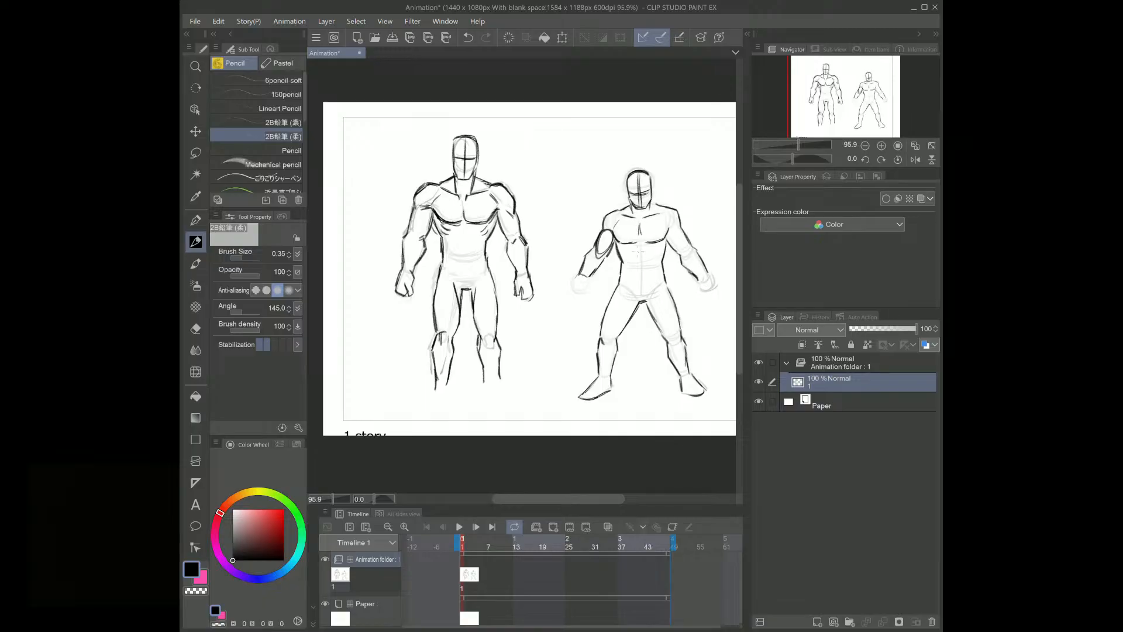
drag(579, 272, 569, 283)
mouse_move(568, 132)
mouse_down()
mouse_move(552, 175)
mouse_move(570, 136)
mouse_move(579, 141)
mouse_up()
drag(570, 159, 591, 142)
key(ctrl+z)
key(ctrl+z)
key(ctrl+z)
key(ctrl+z)
Step: Sketch a hand study with fanned fingers between the two figures' heads and two curled-finger studies below it
mouse_move(577, 129)
mouse_down()
mouse_move(573, 157)
mouse_move(587, 131)
mouse_up()
mouse_move(561, 141)
mouse_down()
mouse_move(539, 152)
mouse_move(568, 173)
mouse_move(573, 129)
mouse_move(584, 136)
mouse_move(566, 129)
mouse_move(569, 140)
mouse_move(538, 151)
mouse_move(538, 169)
mouse_move(550, 159)
mouse_move(566, 174)
mouse_move(535, 173)
mouse_move(566, 175)
mouse_up()
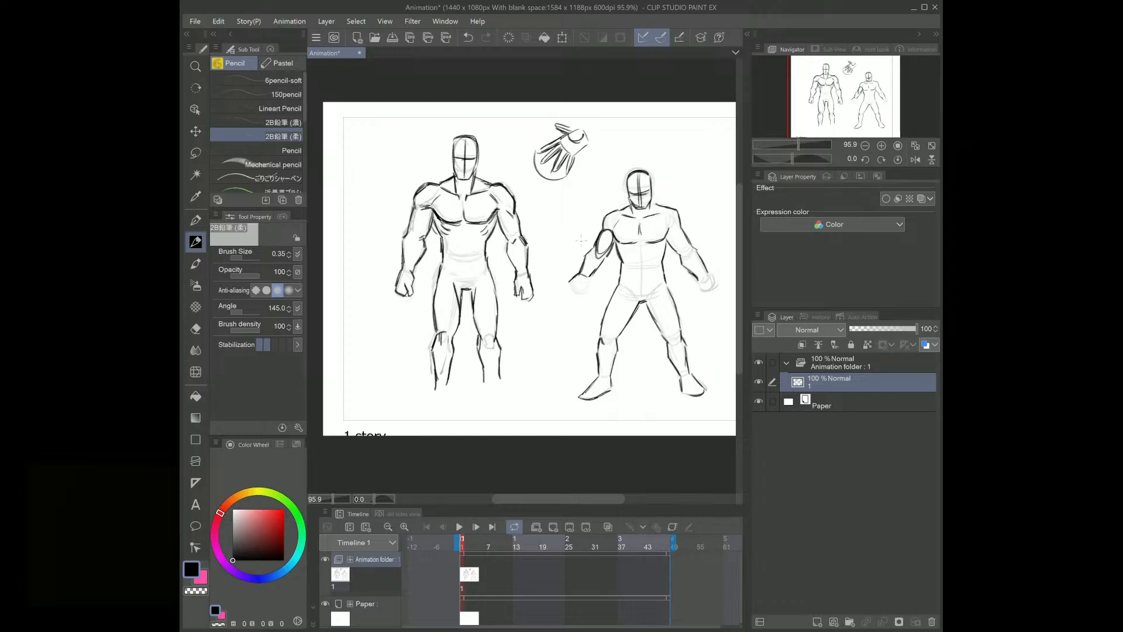
mouse_move(567, 202)
mouse_down()
mouse_move(555, 215)
mouse_move(570, 227)
mouse_move(555, 236)
mouse_up()
drag(563, 228, 557, 236)
mouse_move(568, 226)
mouse_down()
mouse_move(545, 282)
mouse_move(551, 297)
mouse_up()
drag(561, 271, 558, 289)
Step: Sketch two closed-hand studies above the first figure and another hand shape with an arrow between the figures' legs
mouse_move(691, 143)
mouse_down()
mouse_move(653, 135)
mouse_move(682, 151)
mouse_move(662, 145)
mouse_move(677, 145)
mouse_move(696, 184)
mouse_move(688, 193)
mouse_move(712, 168)
mouse_move(684, 186)
mouse_up()
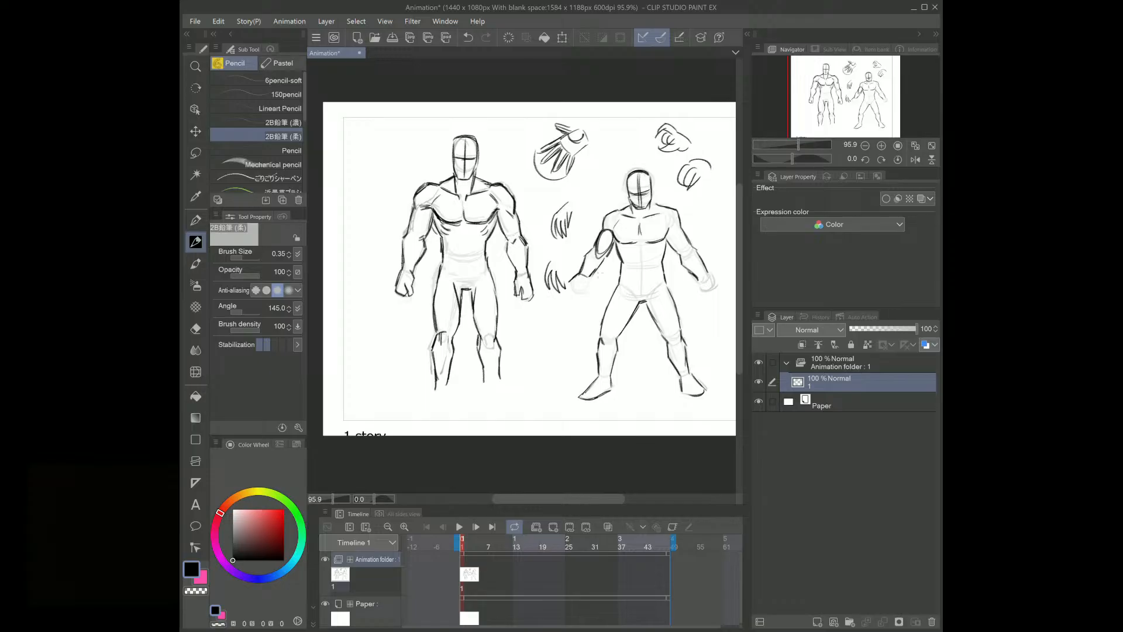
mouse_move(551, 318)
mouse_down()
mouse_move(542, 342)
mouse_move(571, 333)
mouse_up()
mouse_move(561, 347)
mouse_down()
mouse_move(566, 374)
mouse_move(567, 348)
mouse_up()
Step: Darken the second figure's outer forearm and redraw both of its hands with visible fingers
mouse_move(408, 232)
mouse_down()
mouse_move(402, 271)
mouse_move(417, 266)
mouse_move(395, 290)
mouse_move(403, 304)
mouse_up()
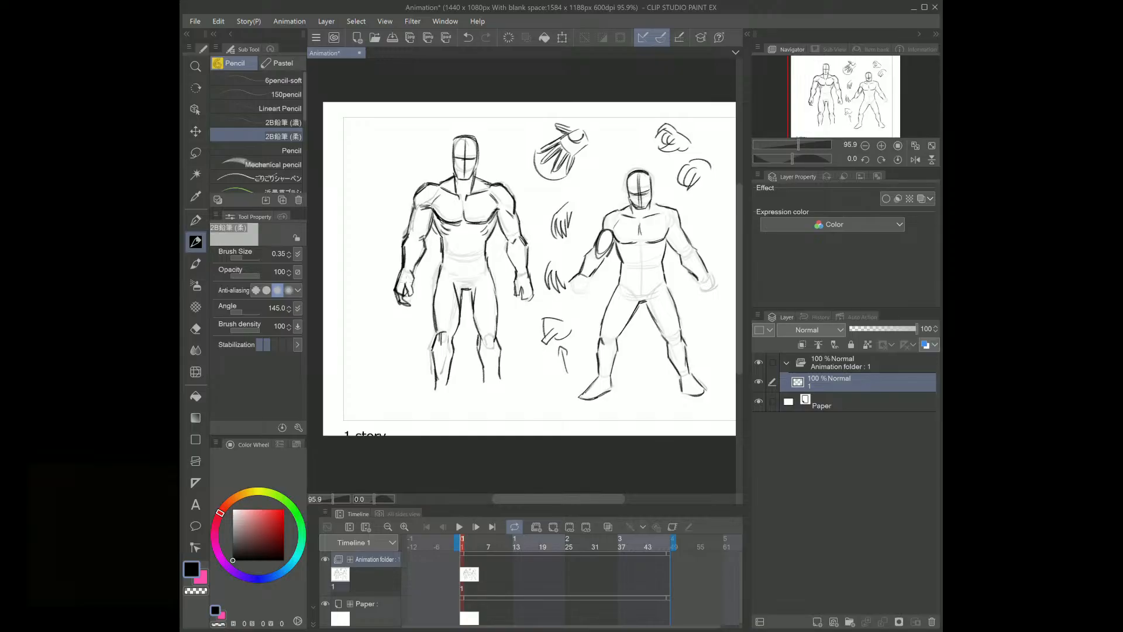
mouse_move(510, 279)
mouse_down()
mouse_move(509, 302)
mouse_move(531, 303)
mouse_up()
Step: Lasso the second figure's arm farther from the first figure and shift it slightly
key(m)
mouse_move(403, 196)
mouse_down()
mouse_move(434, 174)
mouse_move(441, 186)
mouse_move(422, 304)
mouse_move(405, 196)
mouse_up()
click(463, 349)
drag(432, 246, 431, 248)
click(378, 370)
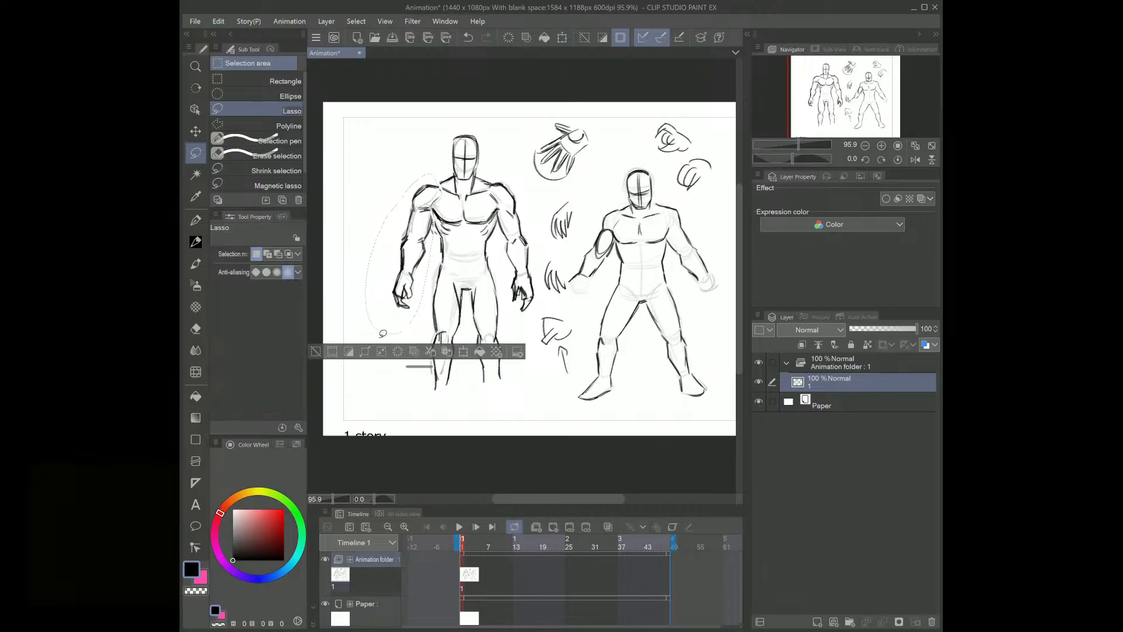
Step: Lasso the second figure's outer neck-to-shoulder line, free-transform it to width 116, height 111 and rotation -8.5, and check it mirrored
mouse_move(454, 177)
mouse_down()
mouse_move(437, 167)
mouse_move(450, 164)
mouse_move(430, 192)
mouse_up()
key(ctrl+shift+t)
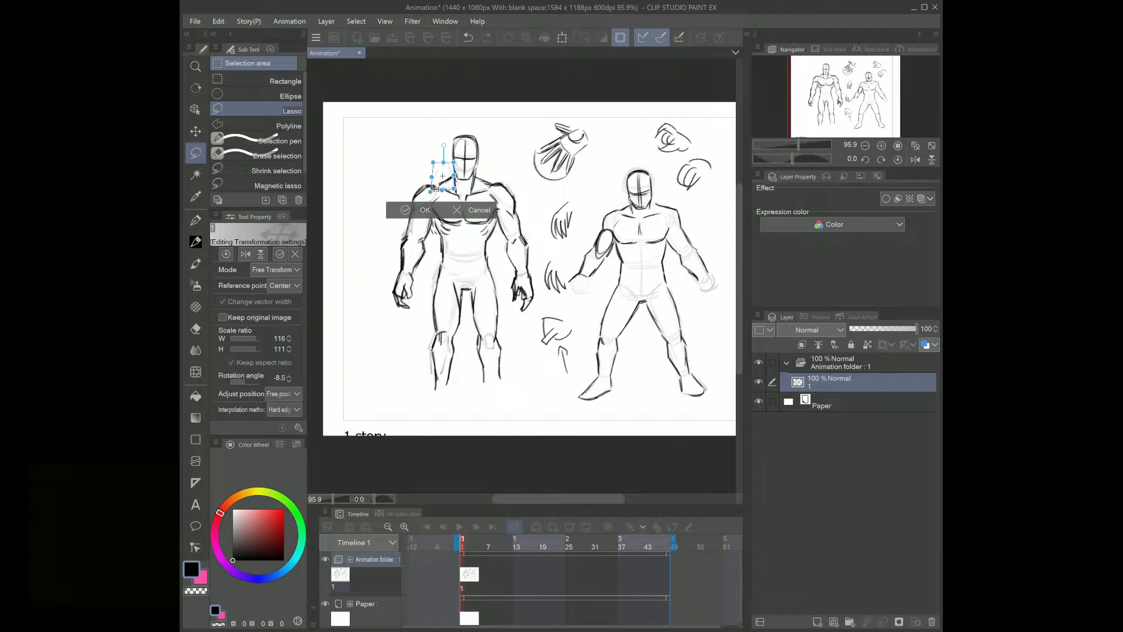
click(406, 212)
click(915, 160)
click(915, 160)
click(915, 159)
click(915, 159)
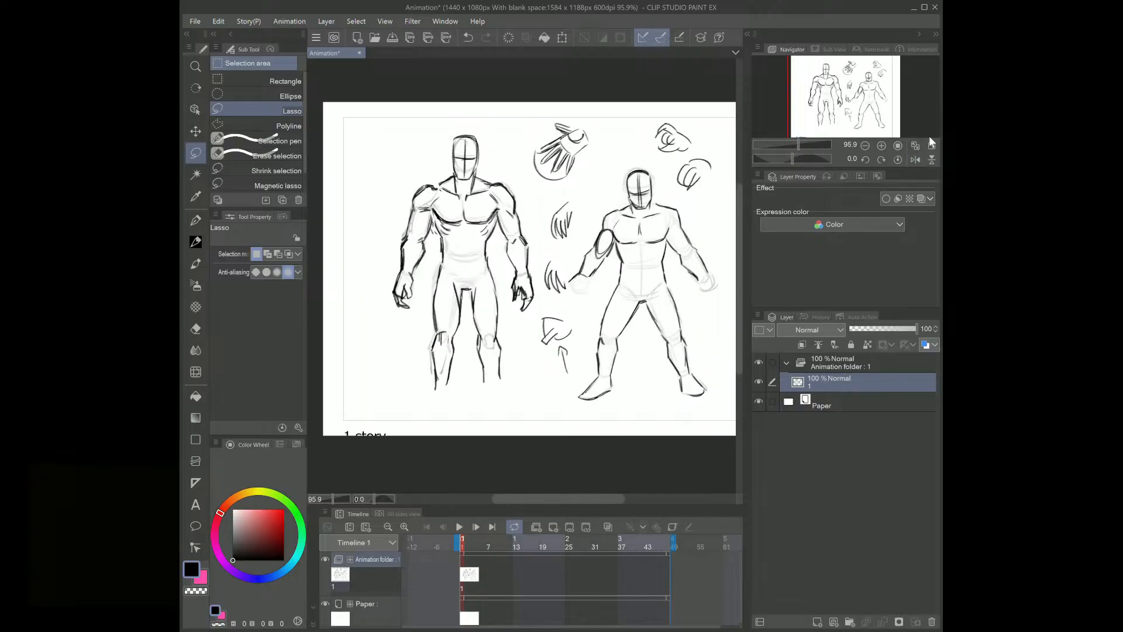
Step: Lasso and delete the hand studies around the first figure, then clear the selection
mouse_move(592, 107)
mouse_down()
mouse_move(570, 256)
mouse_move(591, 378)
mouse_move(556, 370)
mouse_move(544, 212)
mouse_move(514, 149)
mouse_move(613, 99)
mouse_move(675, 109)
mouse_move(711, 119)
mouse_move(723, 185)
mouse_move(680, 197)
mouse_move(650, 157)
mouse_move(620, 151)
mouse_up()
key(Delete)
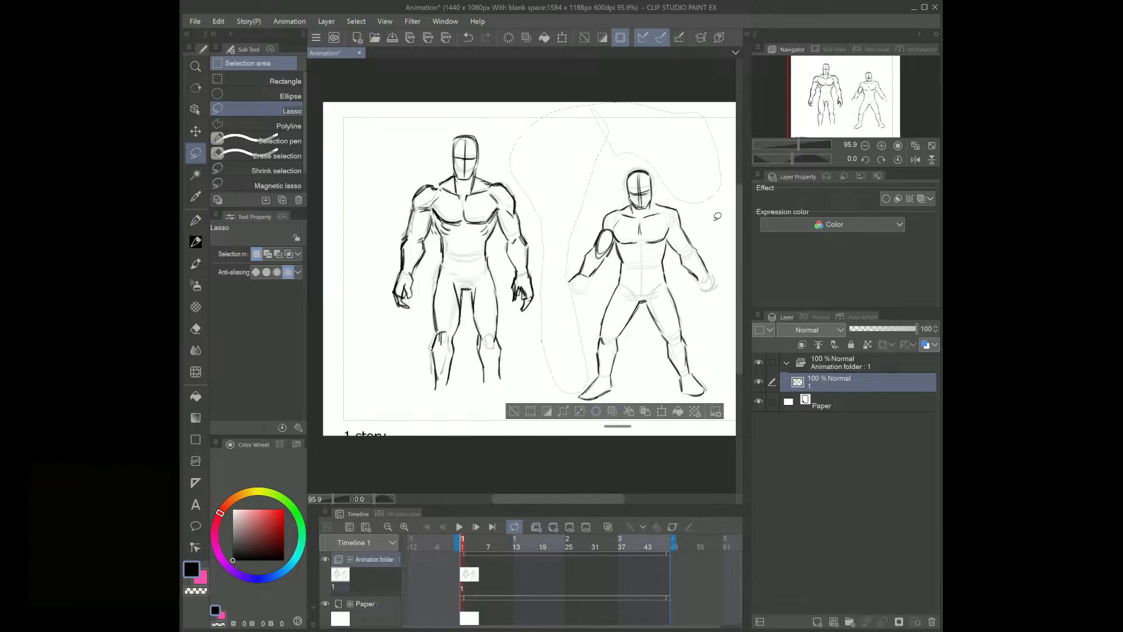
key(ctrl+d)
mouse_move(556, 329)
mouse_down()
mouse_move(559, 314)
mouse_move(558, 329)
mouse_up()
key(ctrl+z)
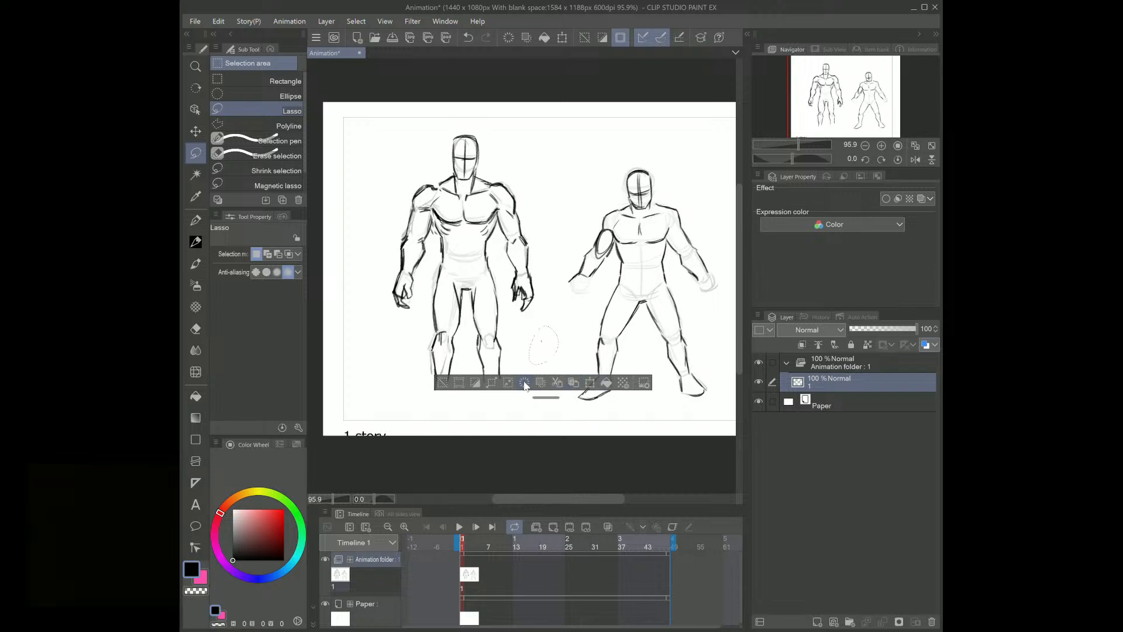
key(ctrl+d)
Step: Lasso the whole second figure, scale it proportionally to 93 and move it slightly away from the first figure
drag(853, 104, 857, 105)
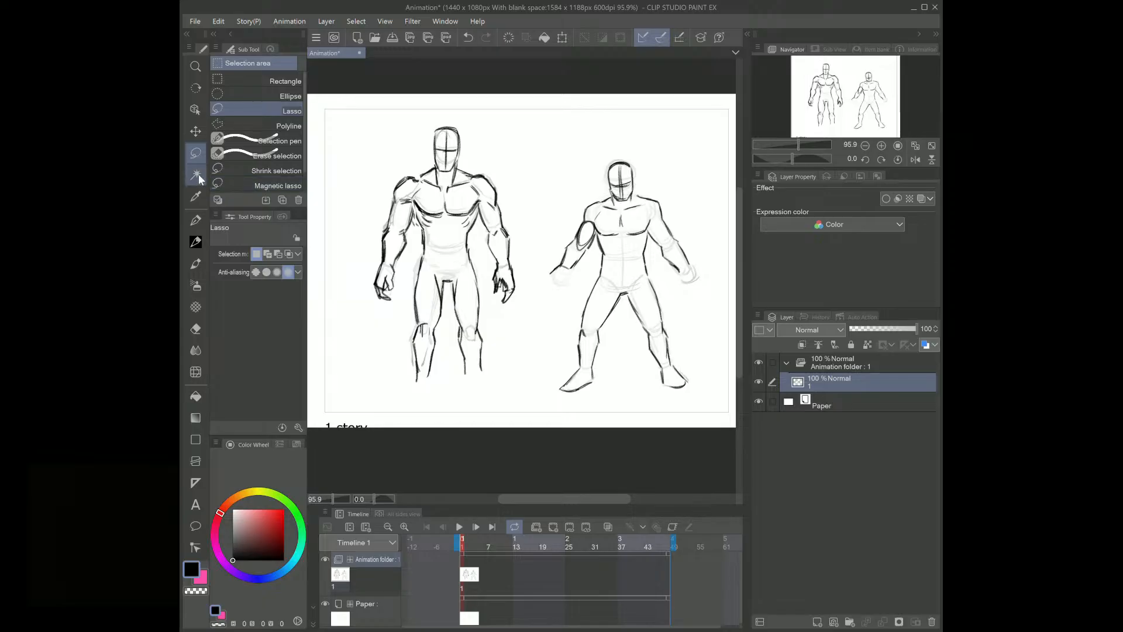
drag(798, 141, 797, 142)
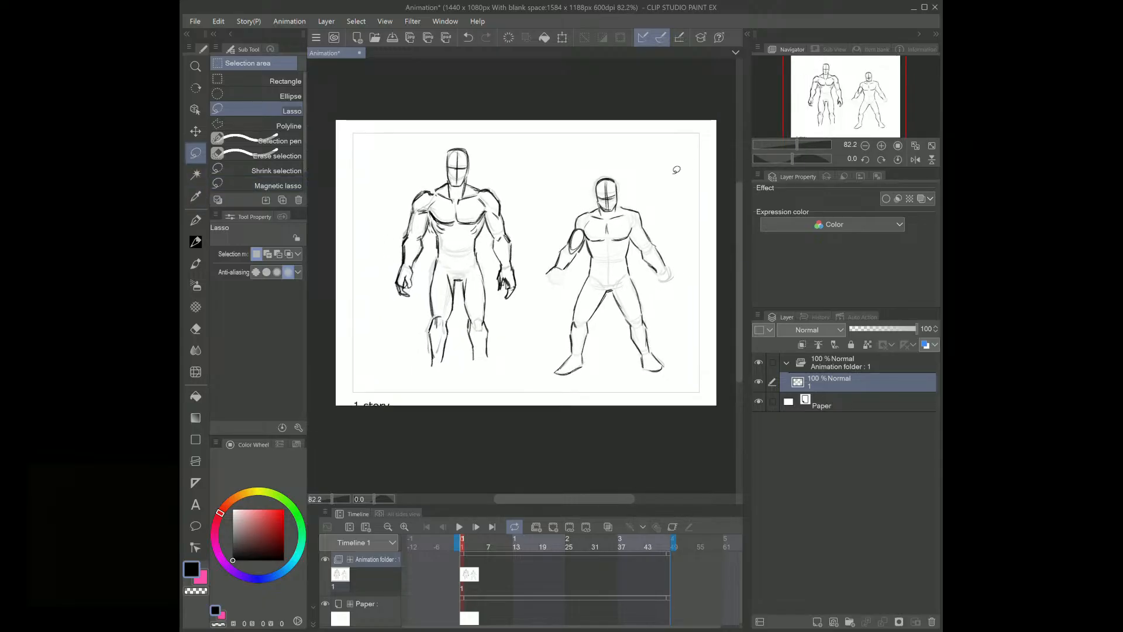
mouse_move(507, 149)
mouse_down()
mouse_move(371, 222)
mouse_move(403, 376)
mouse_move(535, 333)
mouse_move(527, 150)
mouse_up()
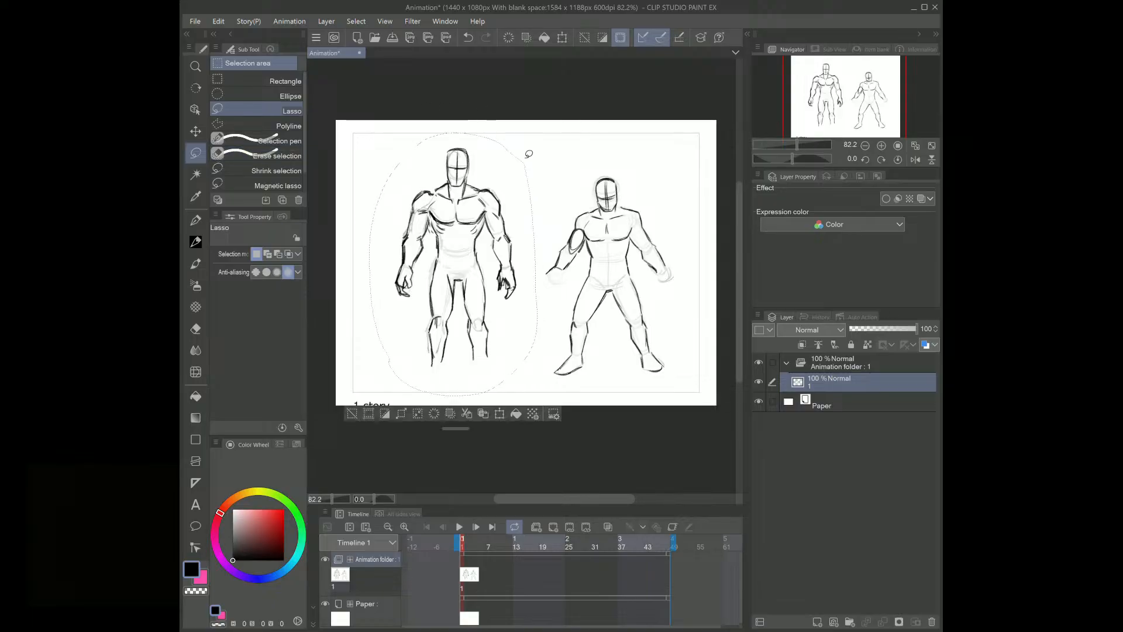
click(562, 38)
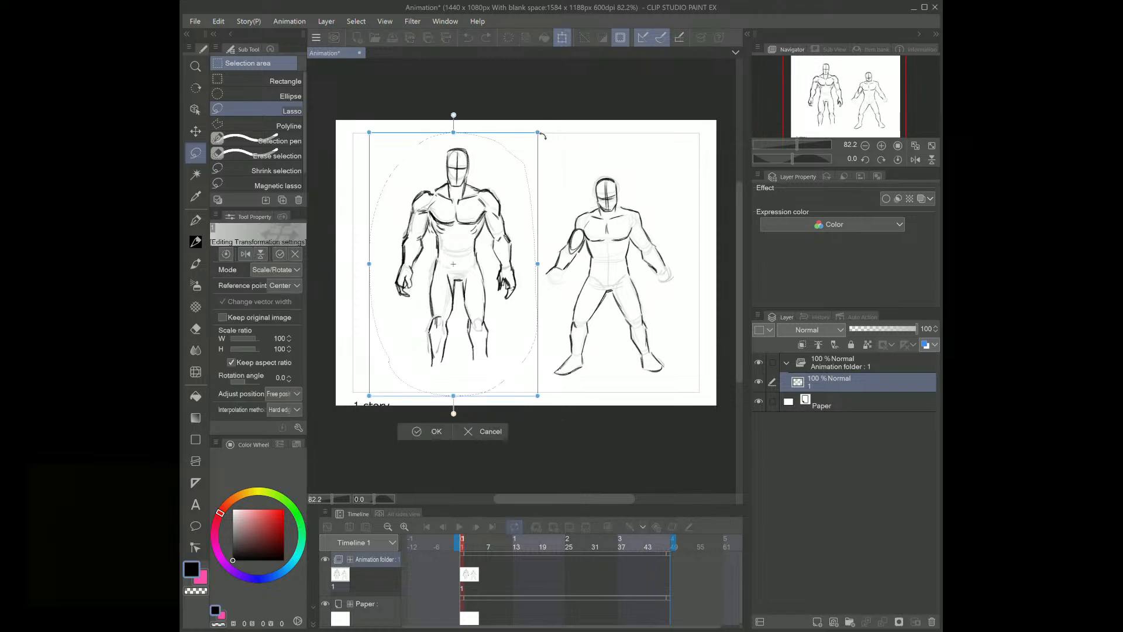
drag(536, 133, 526, 150)
drag(501, 204, 497, 203)
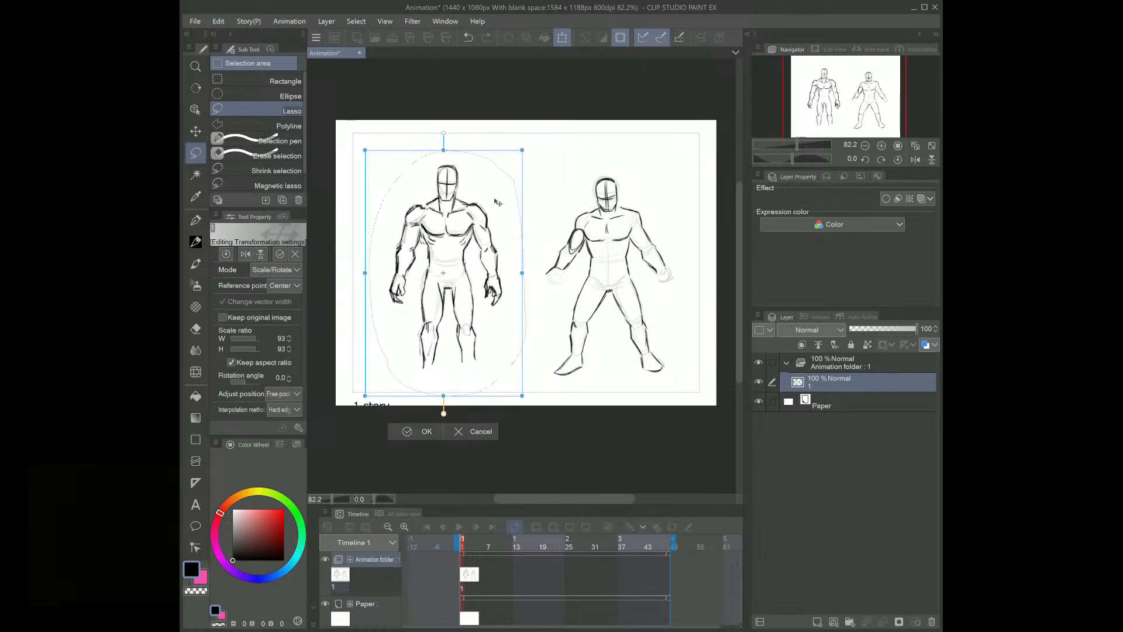
click(406, 430)
Step: Lasso the whole first figure with the wide stance, free-transform its height to 104 and check it mirrored
click(666, 171)
mouse_move(651, 171)
mouse_down()
mouse_move(556, 198)
mouse_move(585, 400)
mouse_move(688, 234)
mouse_move(649, 167)
mouse_up()
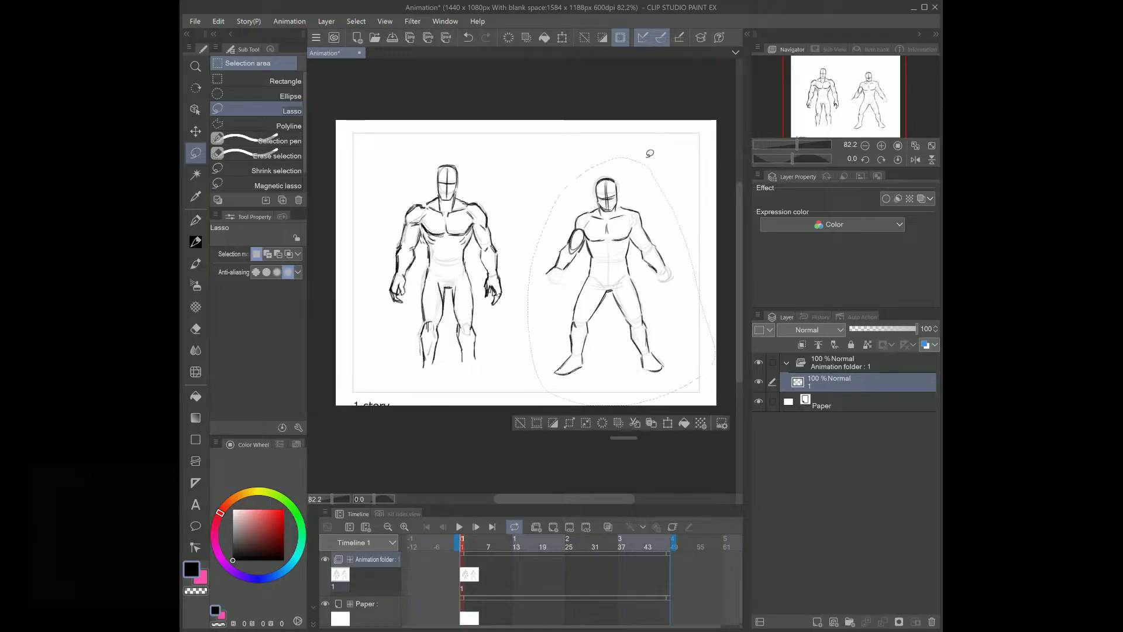
key(ctrl+t)
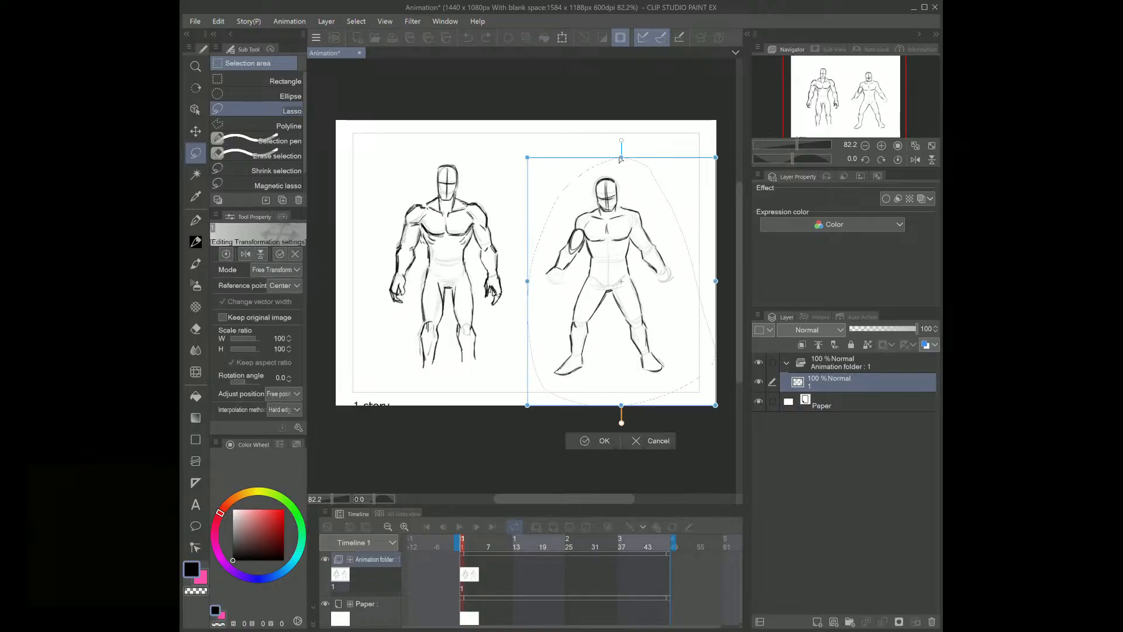
drag(624, 148, 626, 151)
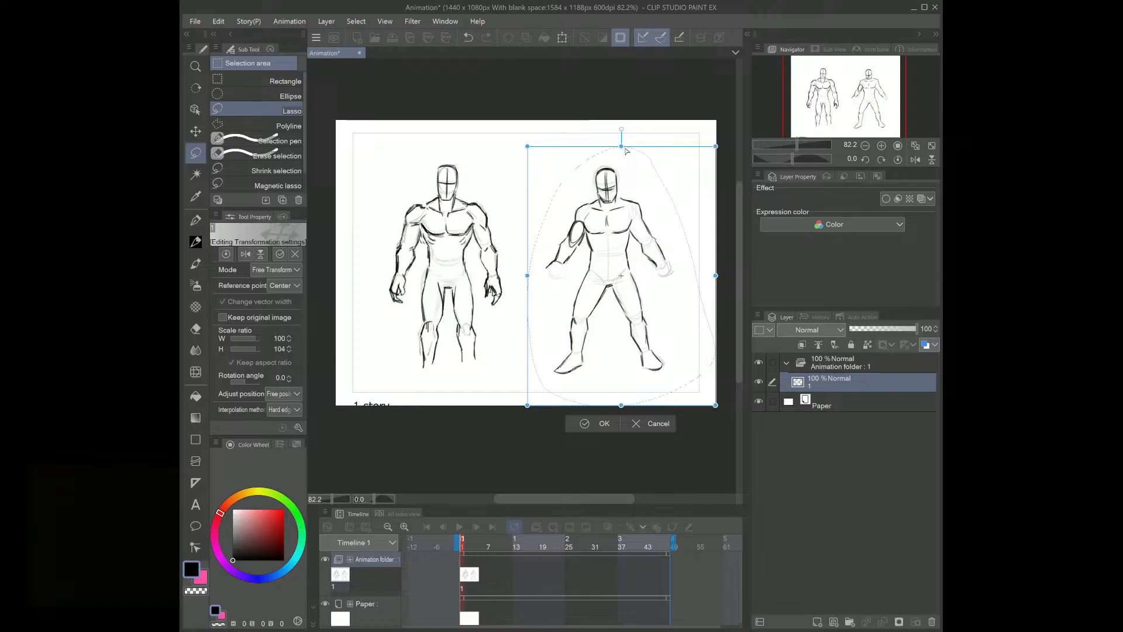
click(578, 422)
click(916, 160)
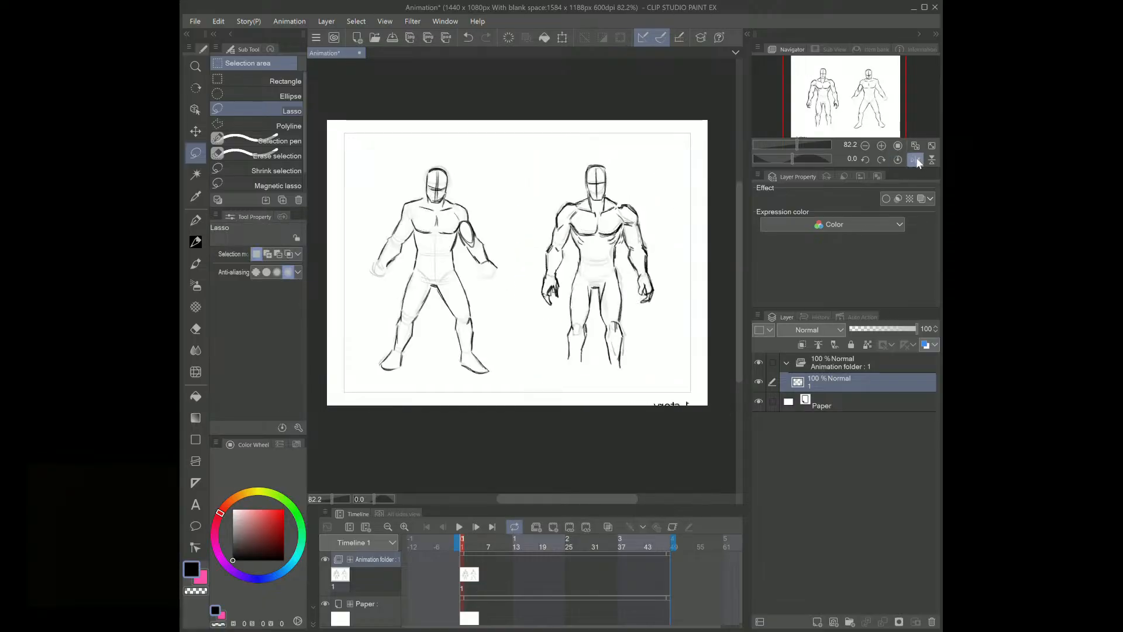
click(915, 160)
Step: Mirror the view, lasso the first figure, free-transform it to width 102 and rotation 3.3, and restore the unmirrored view
click(916, 160)
mouse_move(464, 151)
mouse_down()
mouse_move(350, 306)
mouse_move(519, 369)
mouse_move(499, 154)
mouse_up()
drag(345, 137, 343, 147)
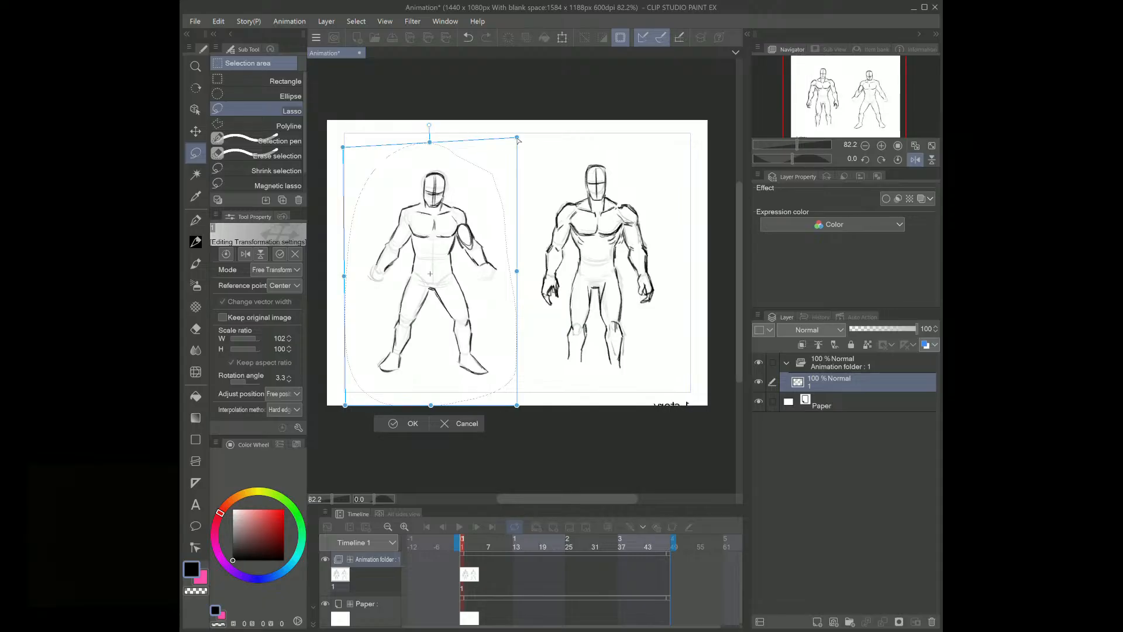
click(398, 423)
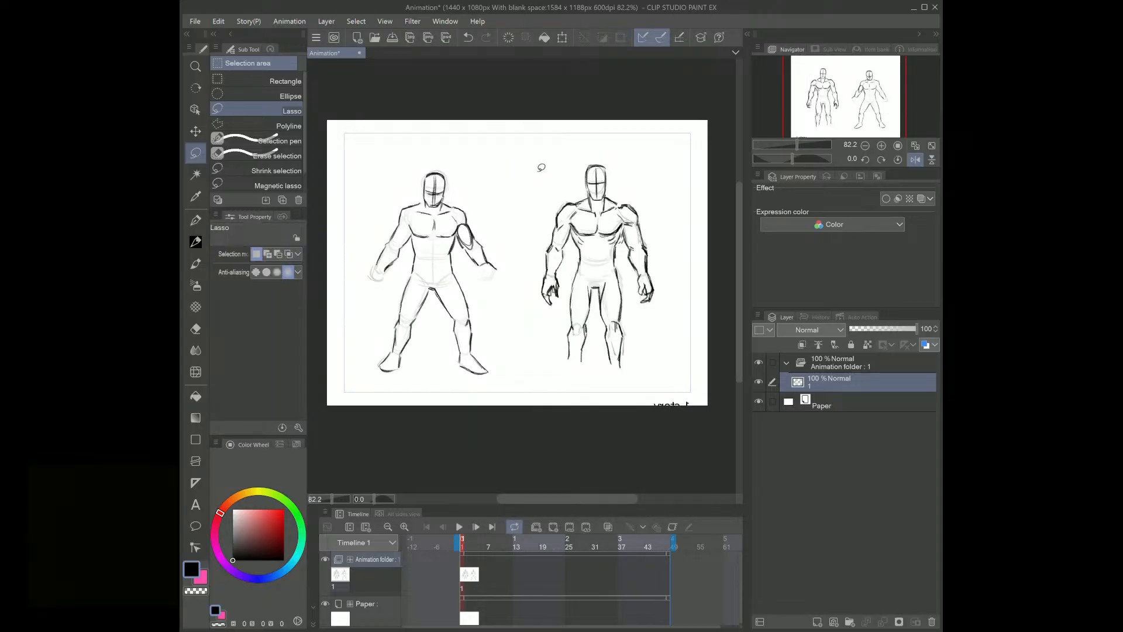
click(915, 158)
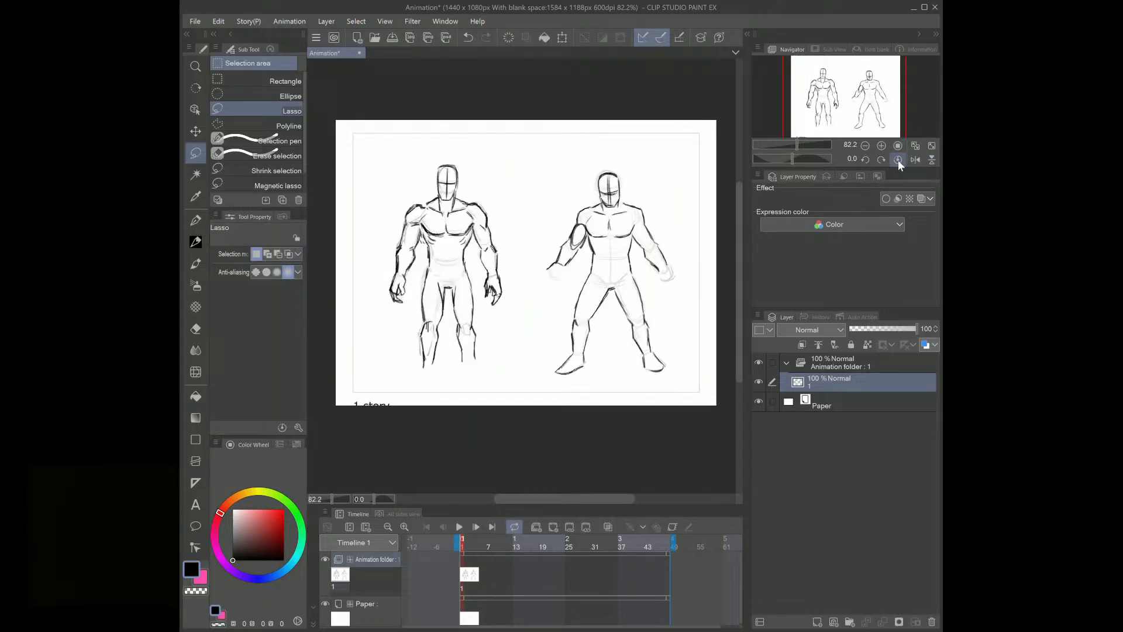
Step: Pencil the second figure's lower legs and feet and both hands of the wide-stance first figure
click(196, 239)
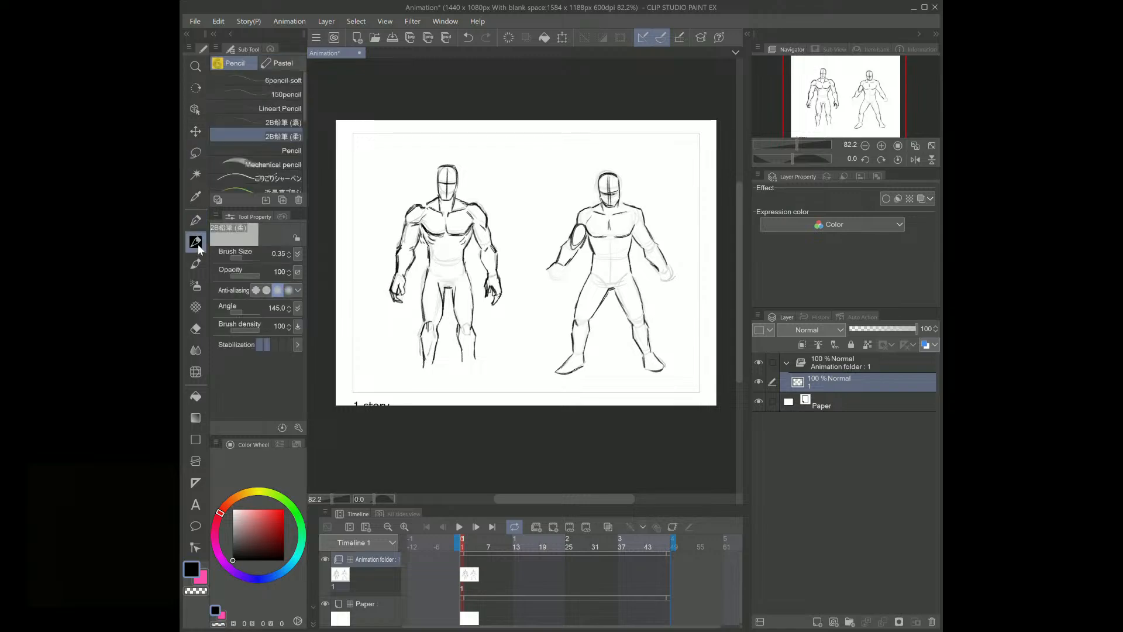
mouse_move(423, 361)
mouse_down()
mouse_move(430, 383)
mouse_move(433, 364)
mouse_move(463, 356)
mouse_move(483, 380)
mouse_up()
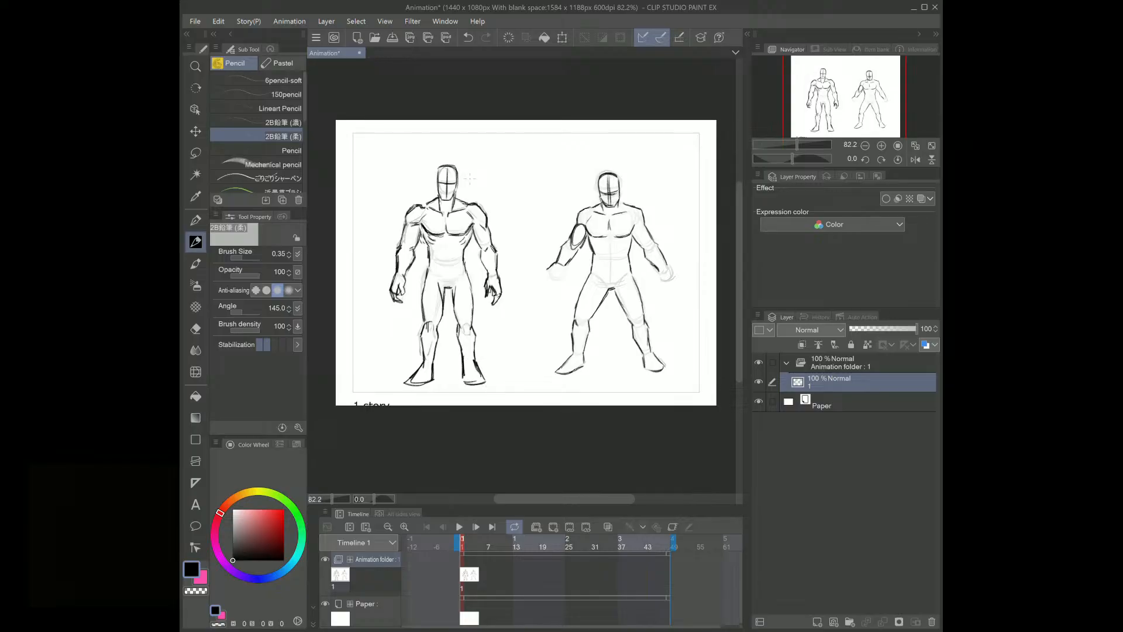
mouse_move(547, 269)
mouse_down()
mouse_move(542, 285)
mouse_move(555, 284)
mouse_up()
drag(567, 266, 557, 280)
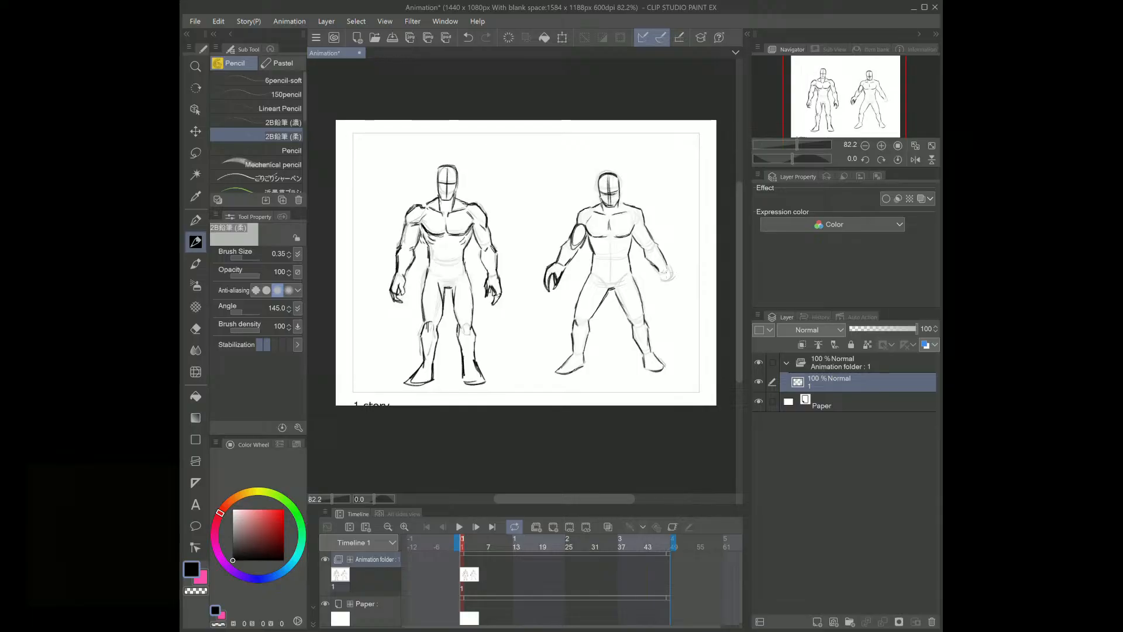
drag(655, 259, 676, 292)
drag(667, 259, 674, 280)
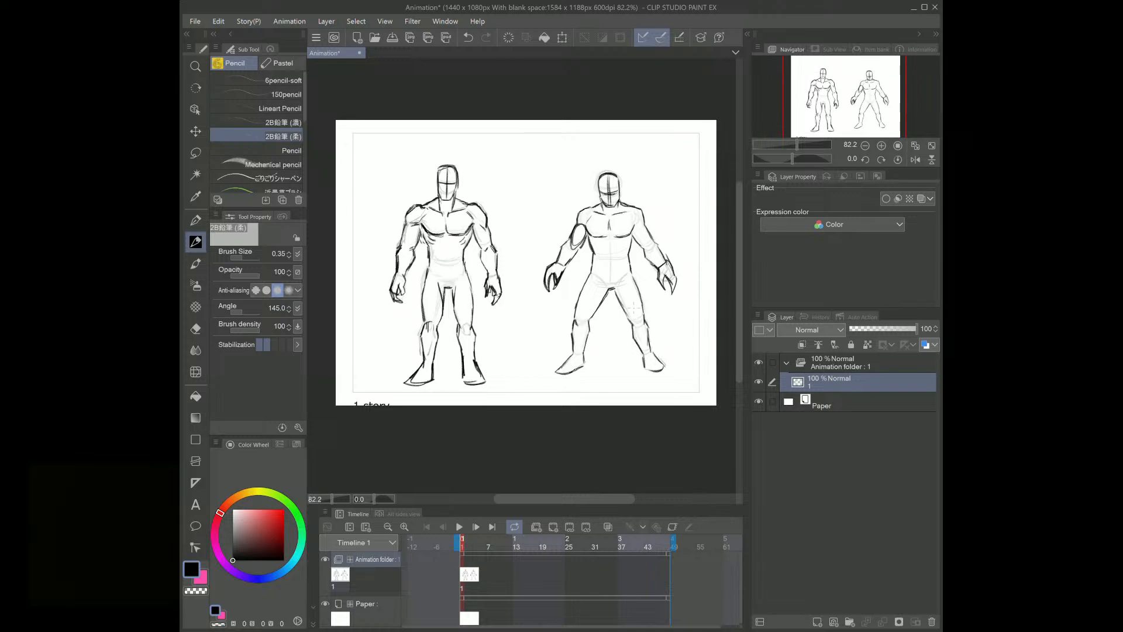
Step: Lasso the first figure's legs, stretch them slightly downward and clear the selection
key(m)
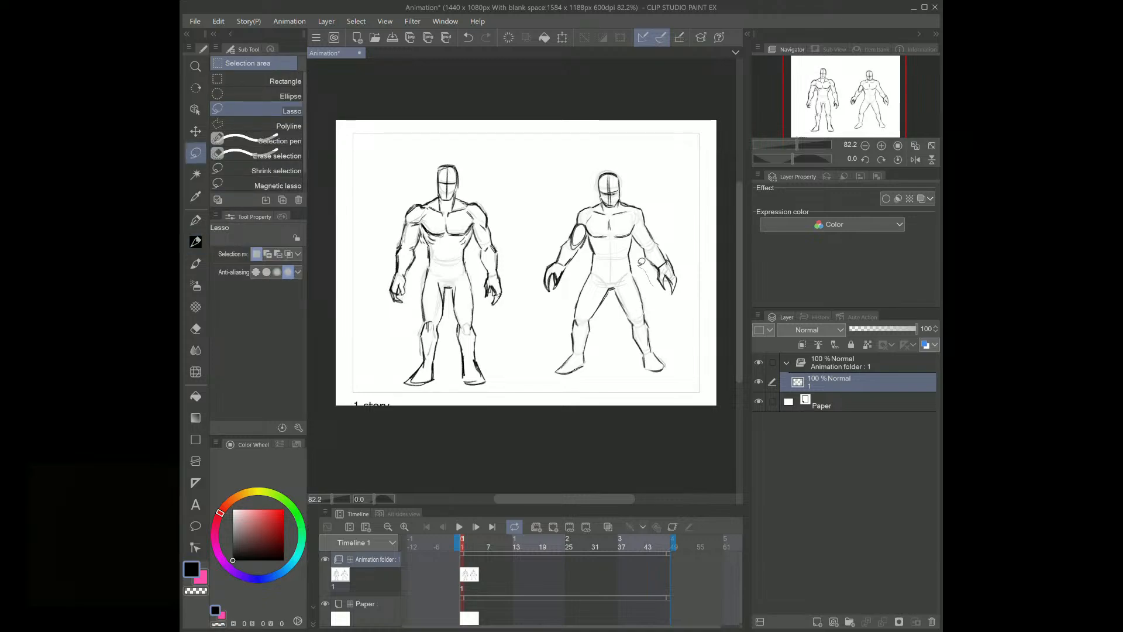
mouse_move(638, 261)
mouse_down()
mouse_move(614, 268)
mouse_move(557, 329)
mouse_move(690, 373)
mouse_move(679, 331)
mouse_up()
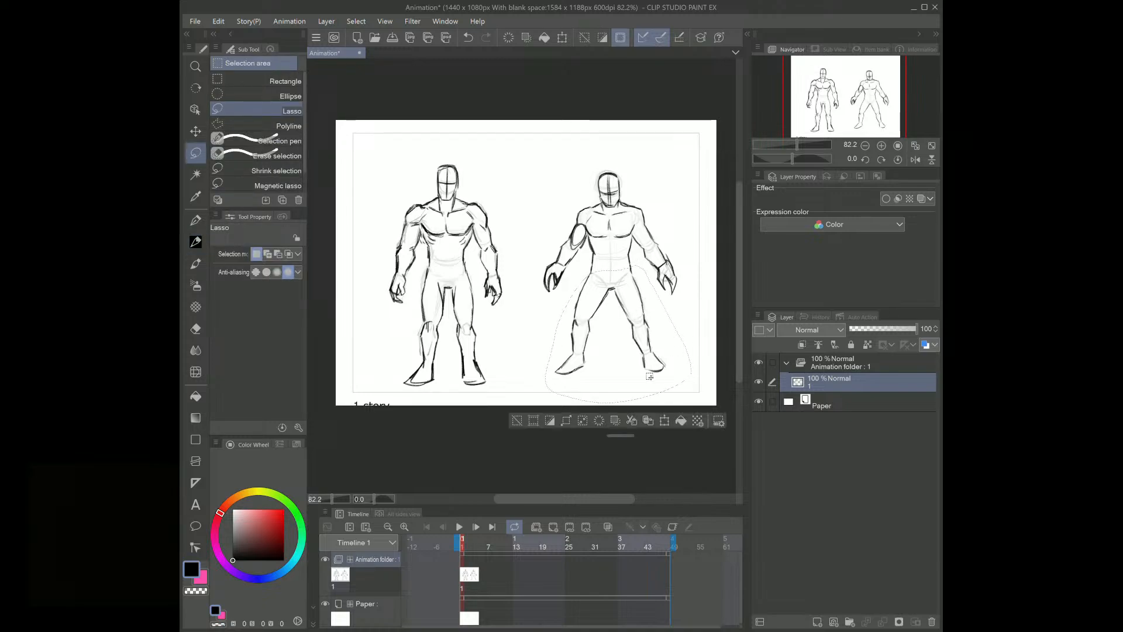
click(664, 420)
drag(619, 402, 618, 409)
click(587, 425)
click(678, 190)
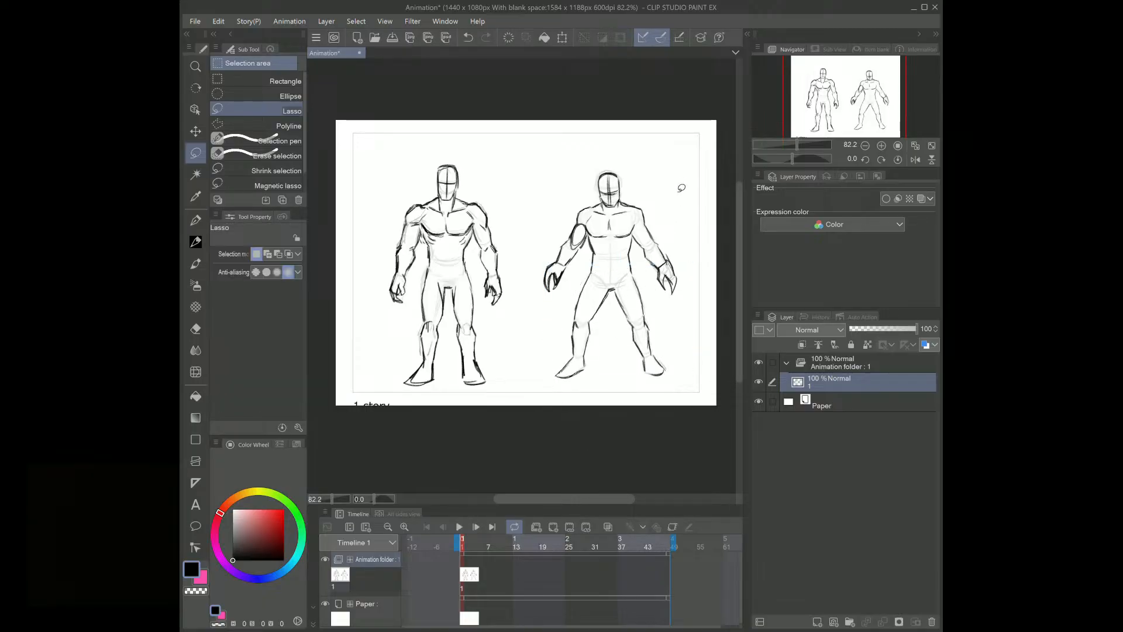
Step: Lasso the first figure's torso and arms, free-transform them to width 108, height 101 and rotation -0.2, and nudge them up slightly
mouse_move(668, 199)
mouse_down()
mouse_move(559, 205)
mouse_move(522, 283)
mouse_move(555, 296)
mouse_move(595, 261)
mouse_move(632, 260)
mouse_move(683, 299)
mouse_move(685, 224)
mouse_move(702, 198)
mouse_up()
key(ctrl+t)
drag(519, 197, 513, 196)
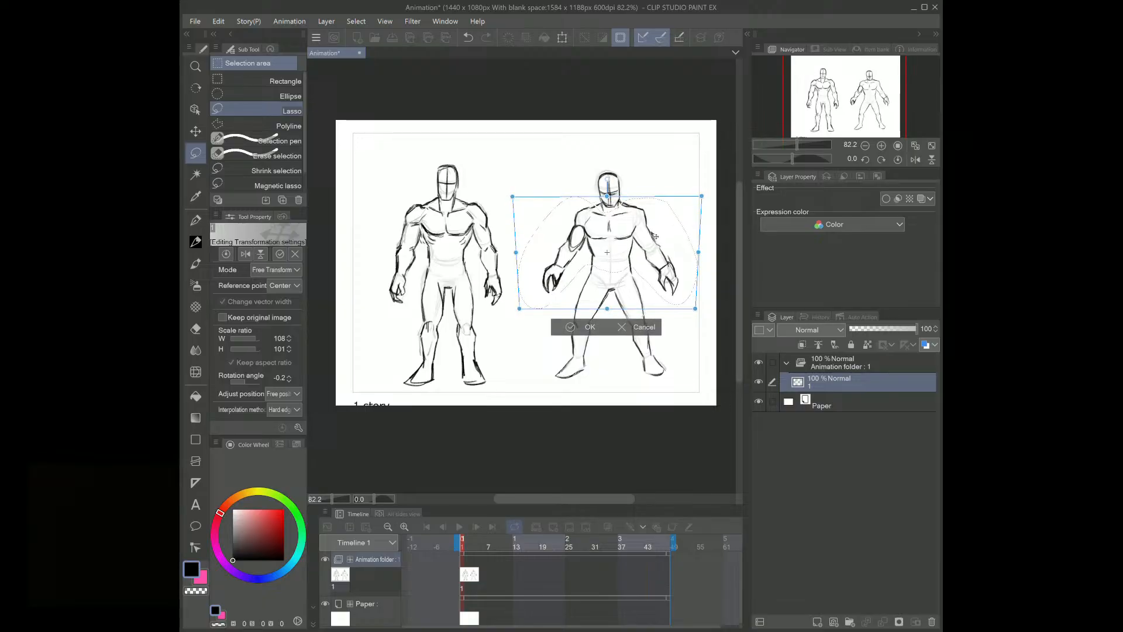
drag(650, 230, 650, 229)
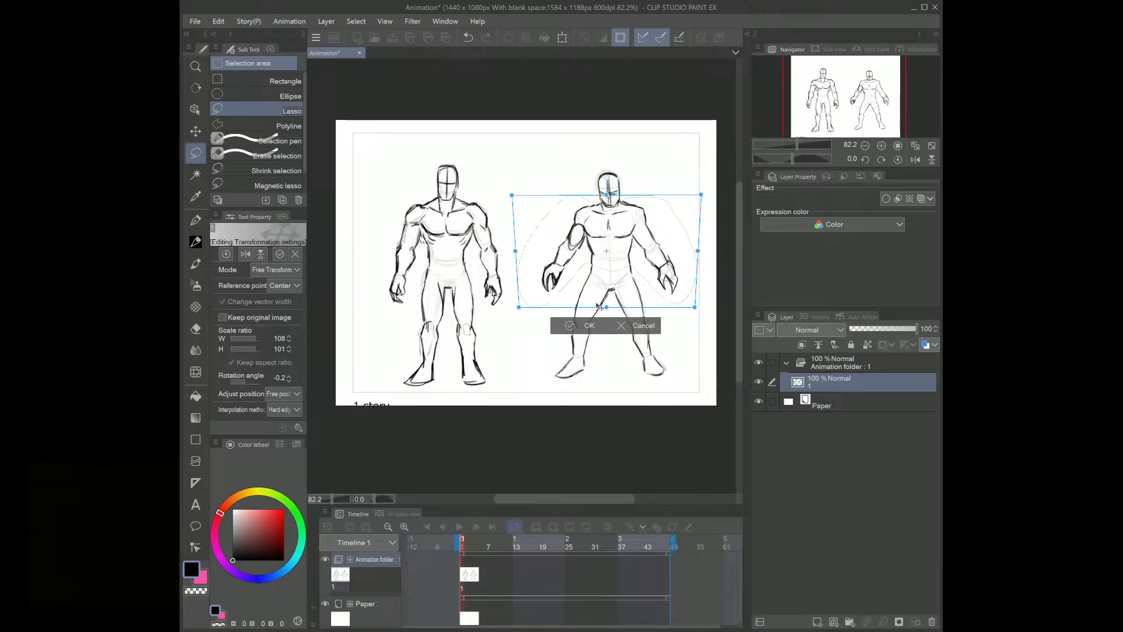
click(573, 328)
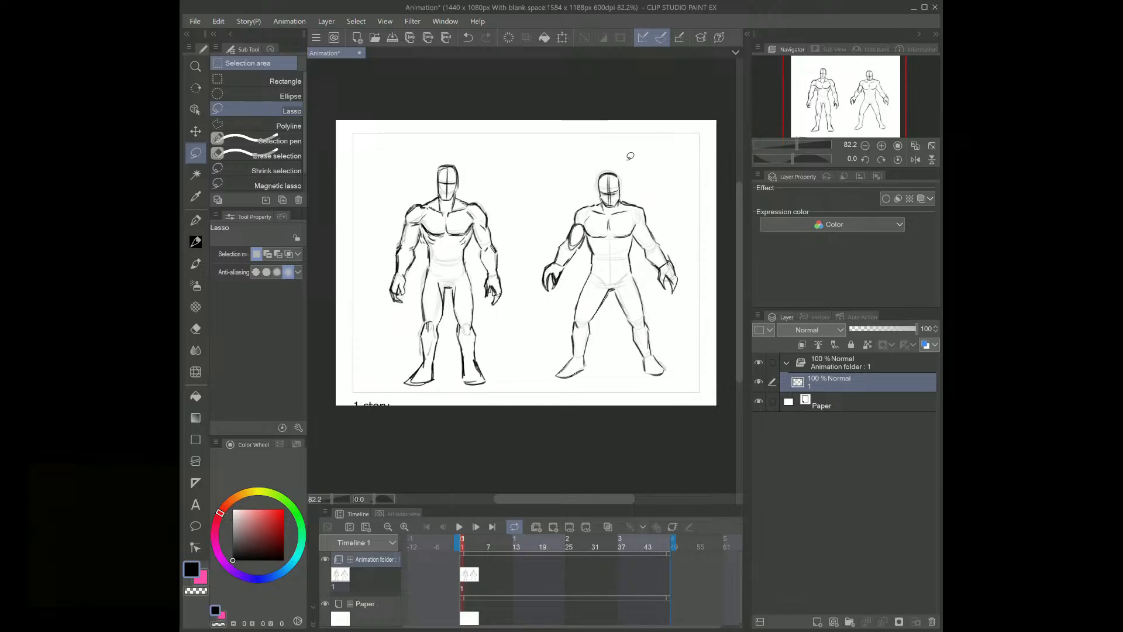
Step: Lasso the first figure's head, shift it up slightly and pencil in the neck-to-shoulder line
mouse_move(629, 155)
mouse_down()
mouse_move(592, 170)
mouse_move(601, 202)
mouse_move(623, 206)
mouse_move(630, 175)
mouse_move(622, 189)
mouse_up()
key(ctrl+t)
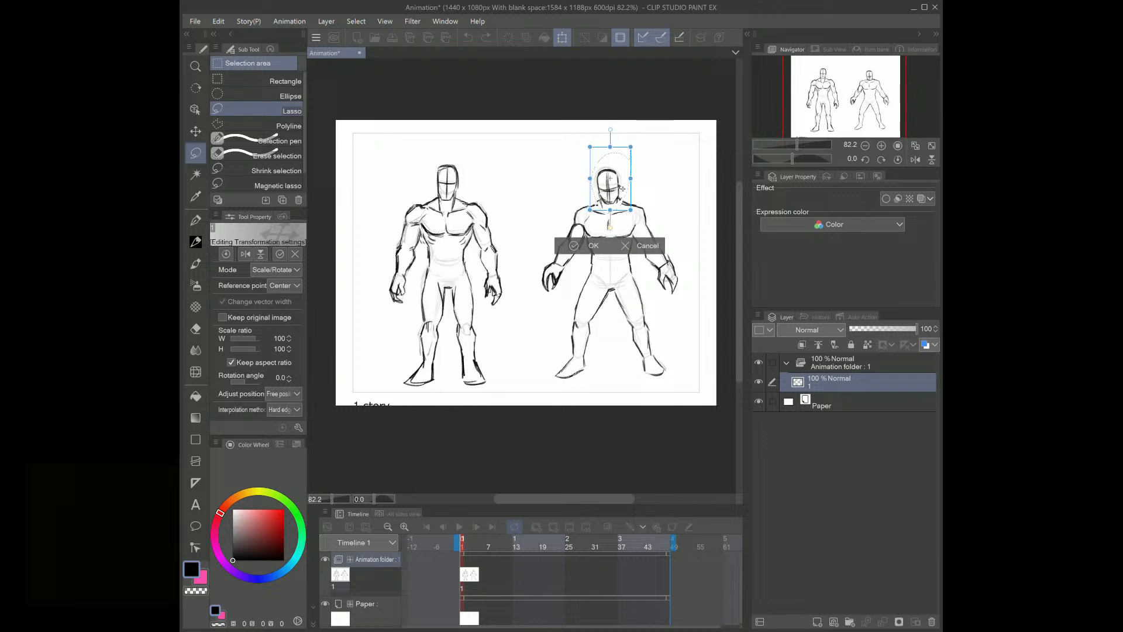
click(576, 246)
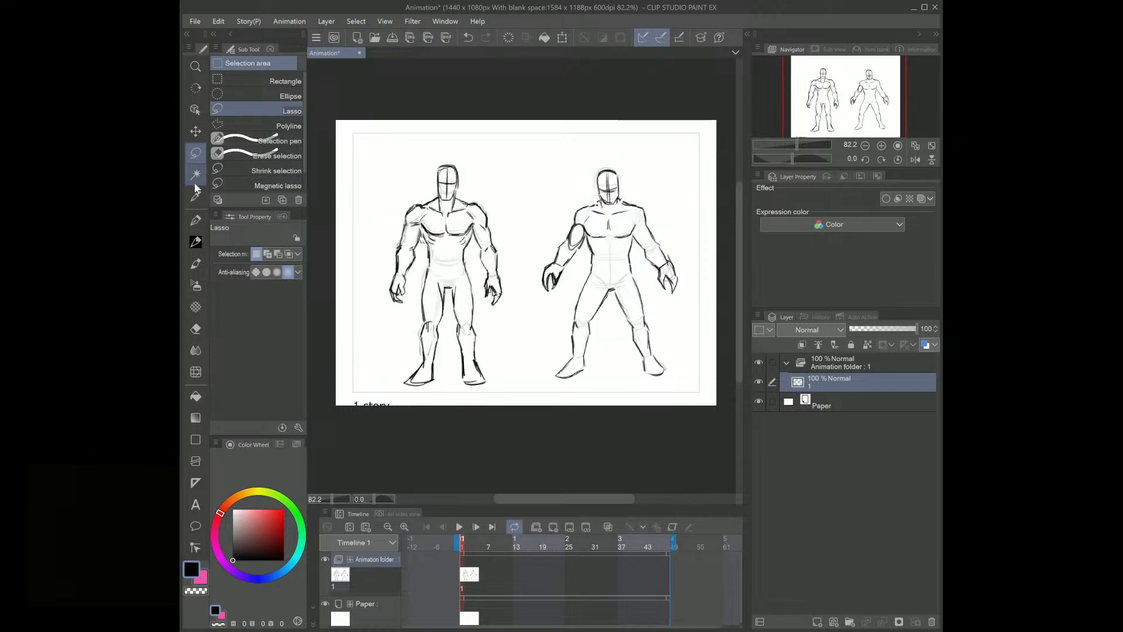
click(196, 241)
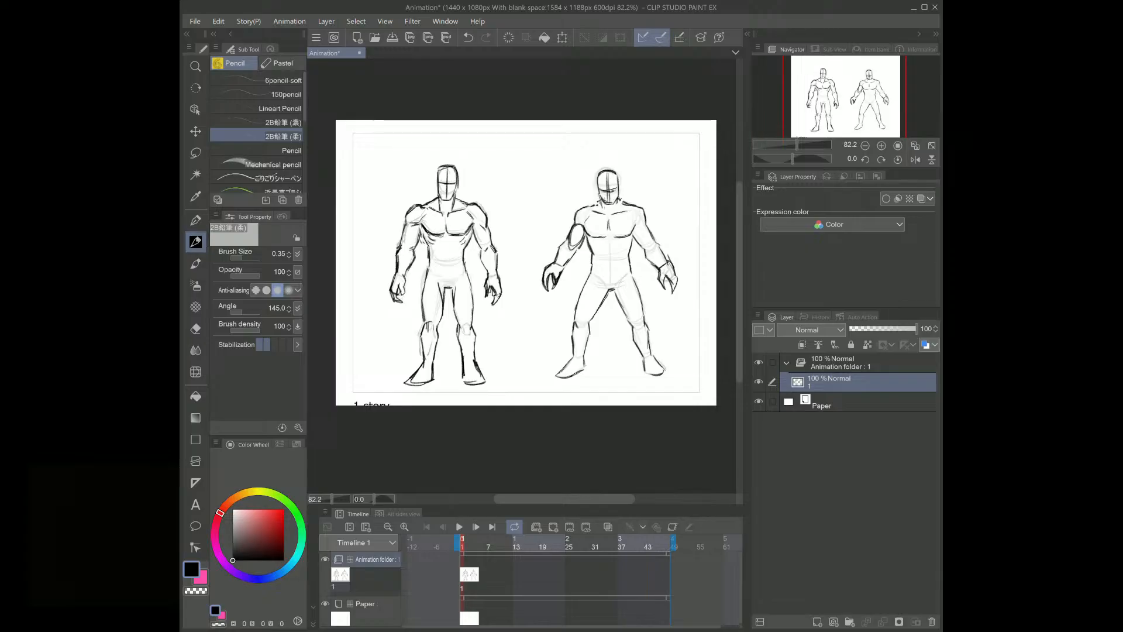
drag(619, 198, 628, 204)
Step: Lasso the whole first figure, stretch it downward to height 102 and clear the selection
key(m)
mouse_move(653, 156)
mouse_down()
mouse_move(547, 194)
mouse_move(524, 304)
mouse_move(560, 377)
mouse_move(682, 389)
mouse_move(696, 345)
mouse_move(692, 217)
mouse_up()
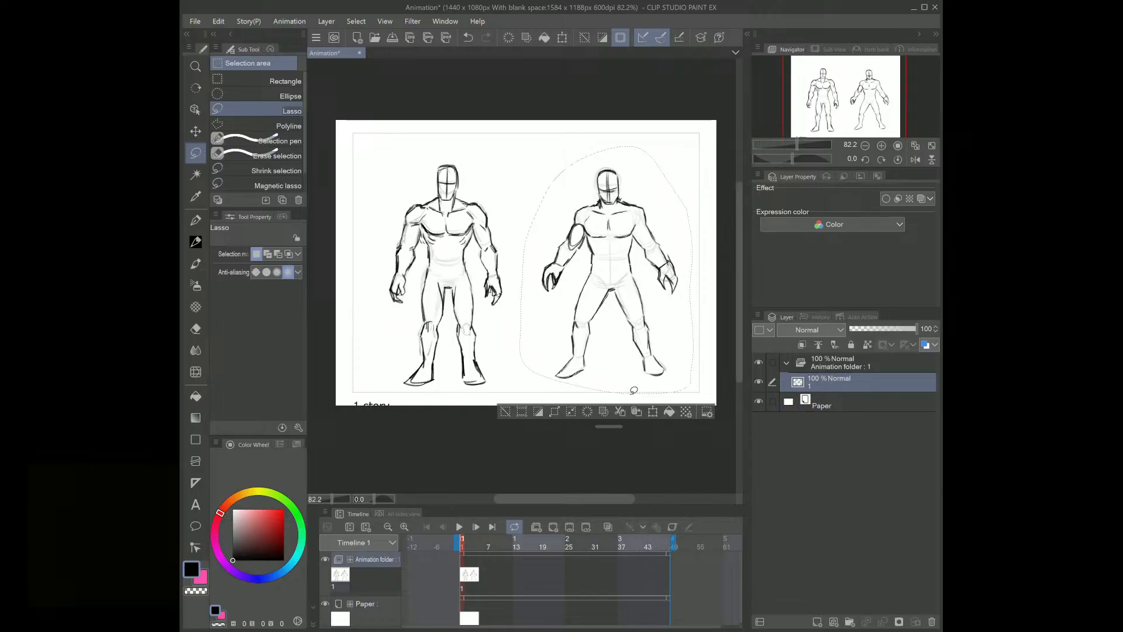
key(ctrl+t)
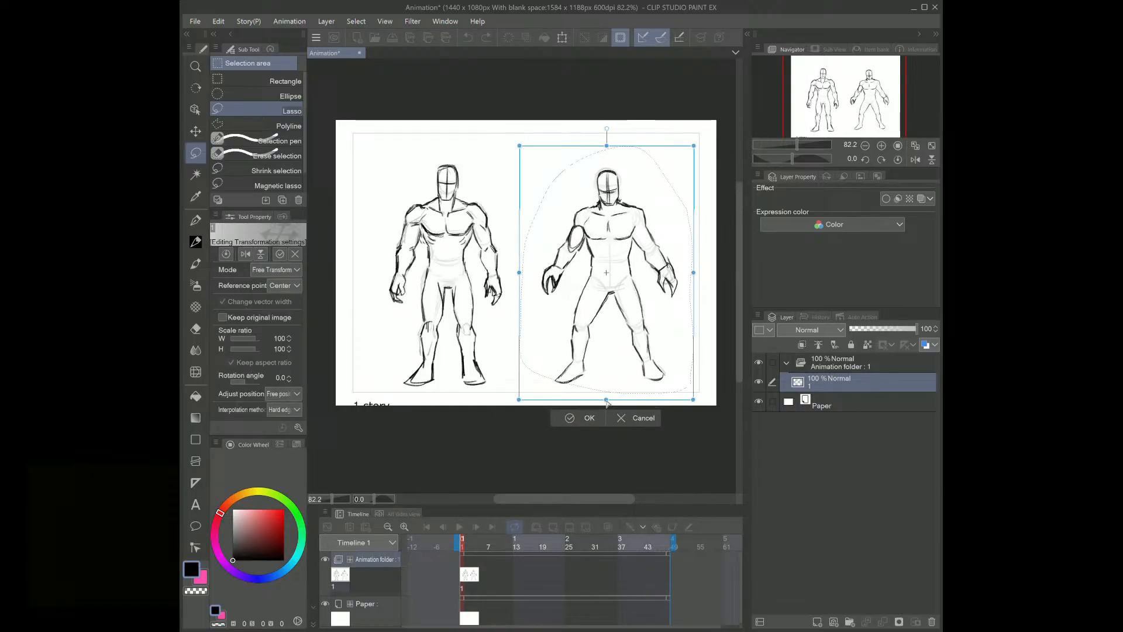
drag(607, 403, 603, 401)
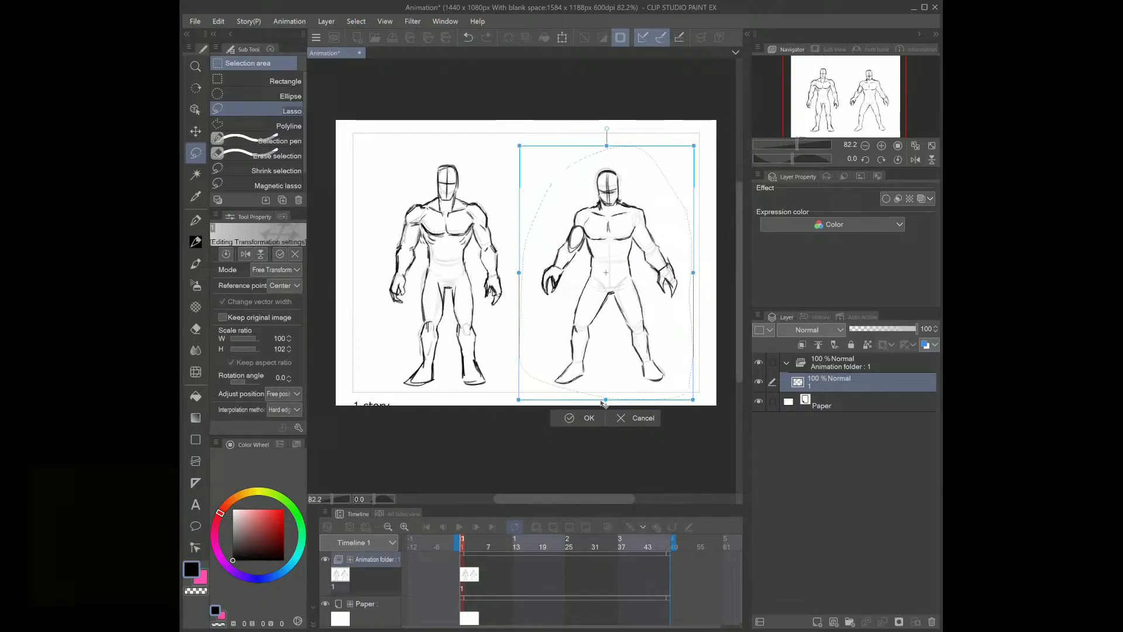
click(568, 419)
key(ctrl+d)
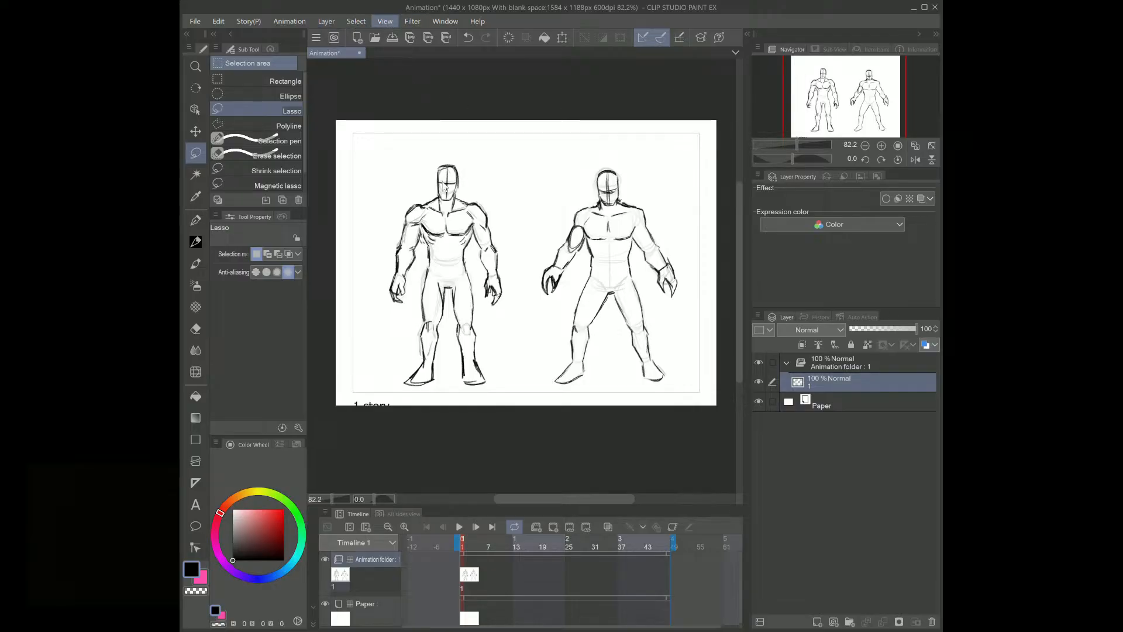
Step: Try the rulers, hide them again and display the grid over the canvas
key(ctrl+r)
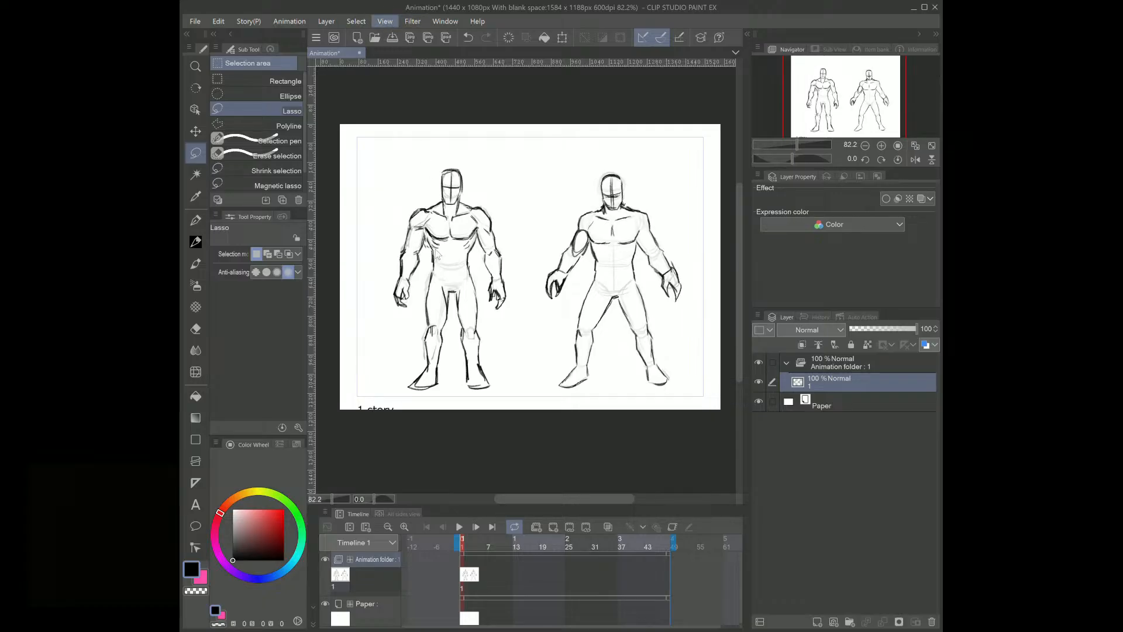
key(ctrl+r)
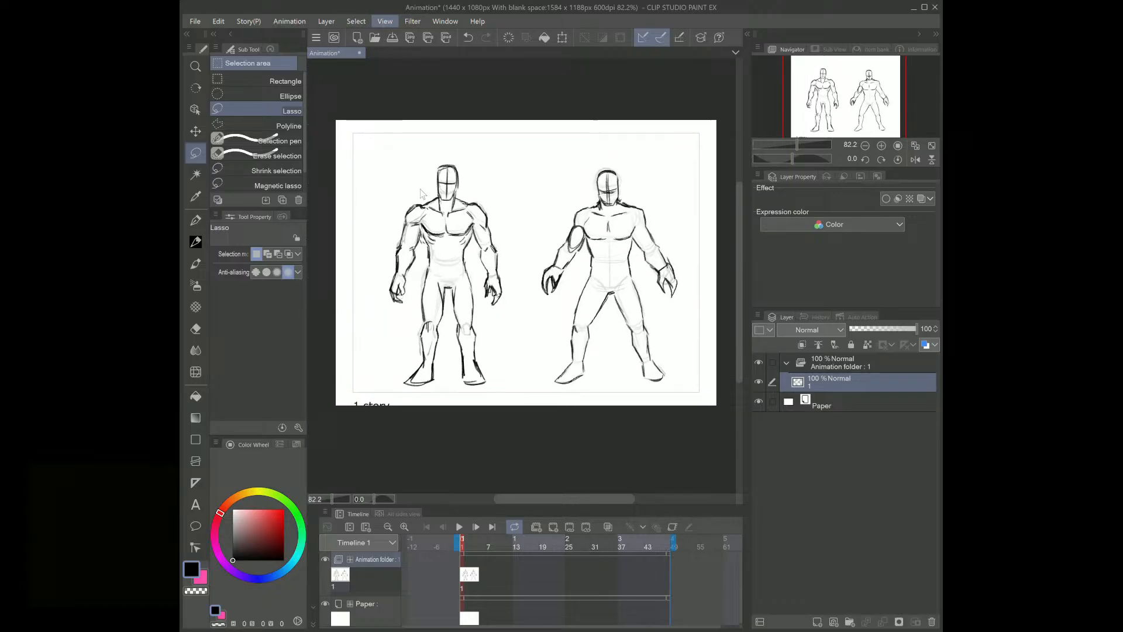
click(422, 232)
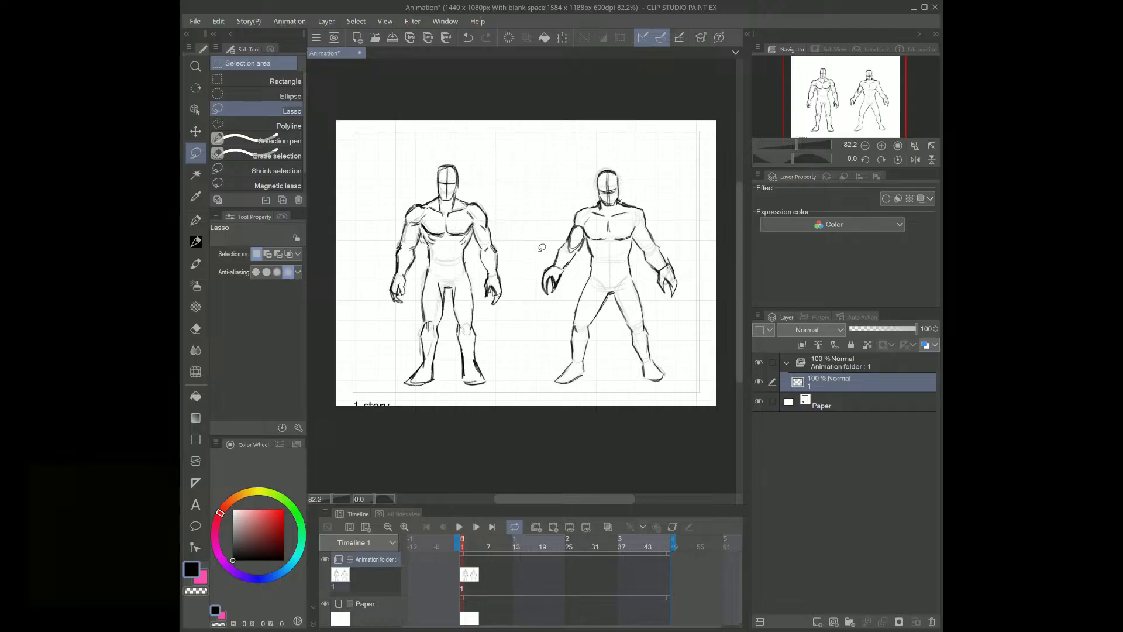
Step: Lasso the whole second figure and nudge it up slightly to align it with the grid
mouse_move(485, 158)
mouse_down()
mouse_move(416, 138)
mouse_move(380, 373)
mouse_move(513, 393)
mouse_move(517, 335)
mouse_move(486, 157)
mouse_up()
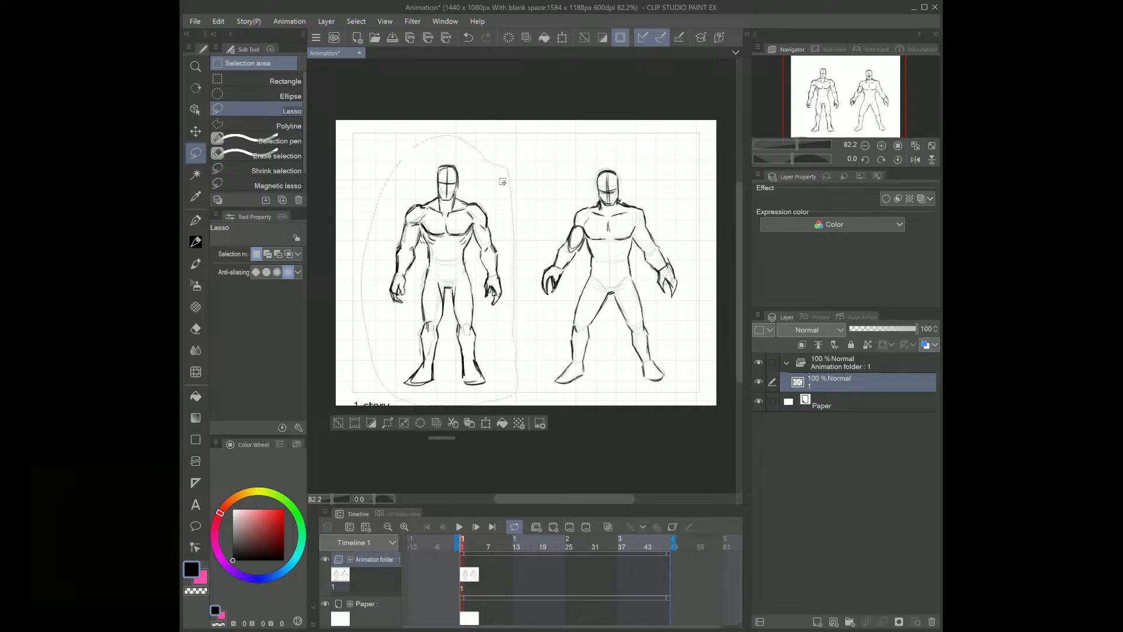
click(483, 422)
key(Right)
key(Left)
key(Down)
key(Right)
key(Up)
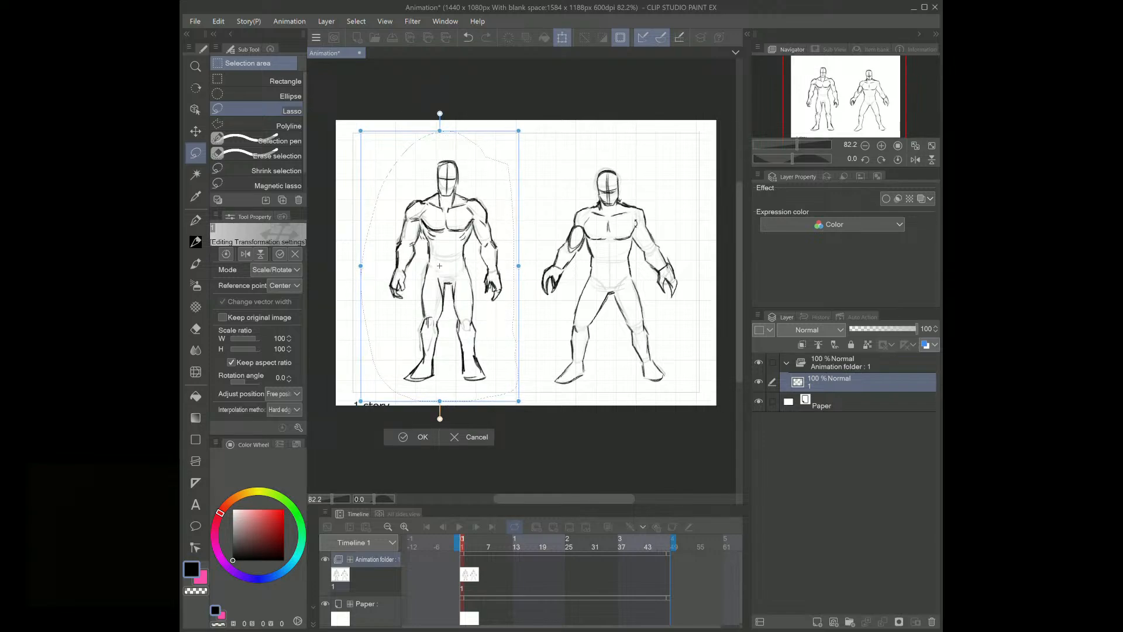
click(401, 434)
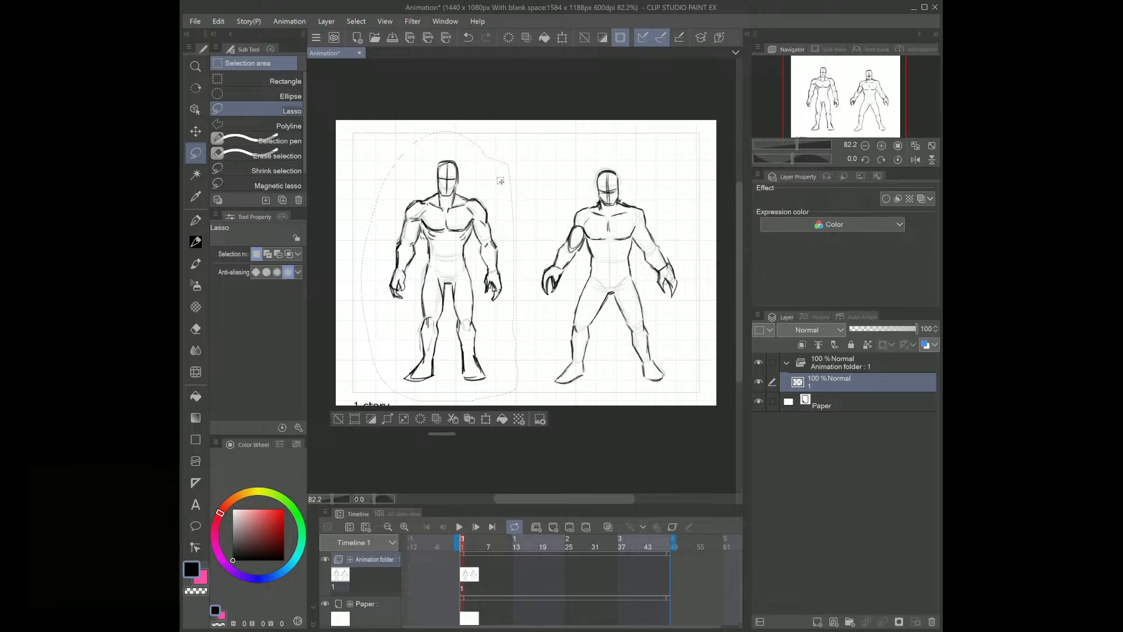
Step: Lasso the whole first figure, move it up slightly, free-transform its height to 103 to match the second figure, and clear the selection
mouse_move(644, 151)
mouse_down()
mouse_move(567, 167)
mouse_move(527, 246)
mouse_move(525, 376)
mouse_move(563, 395)
mouse_move(694, 381)
mouse_move(693, 275)
mouse_up()
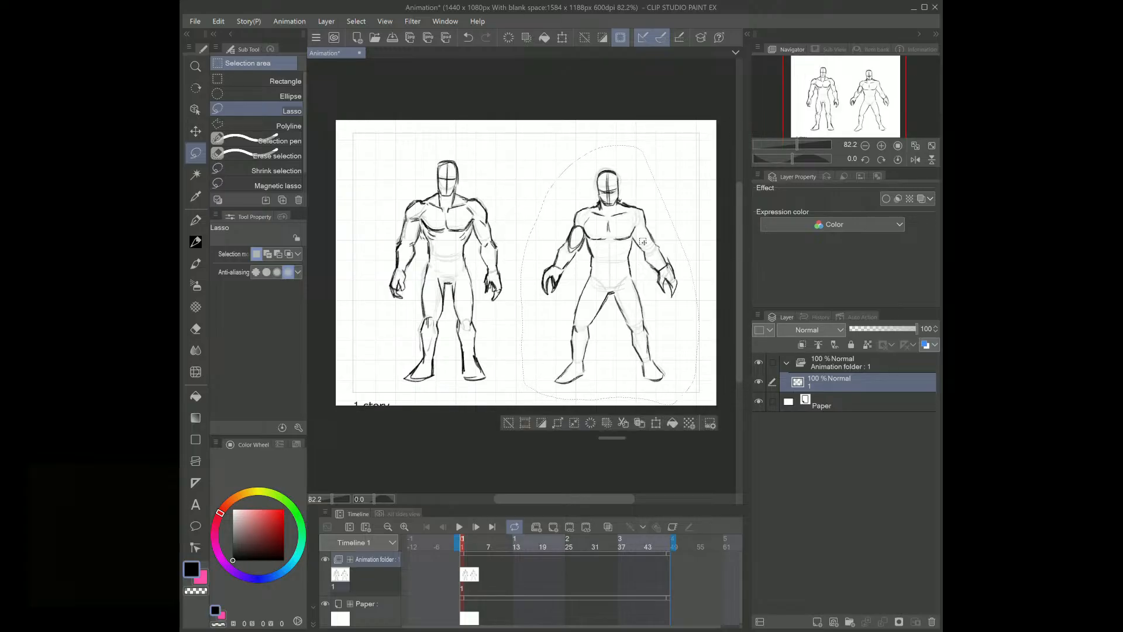
click(656, 423)
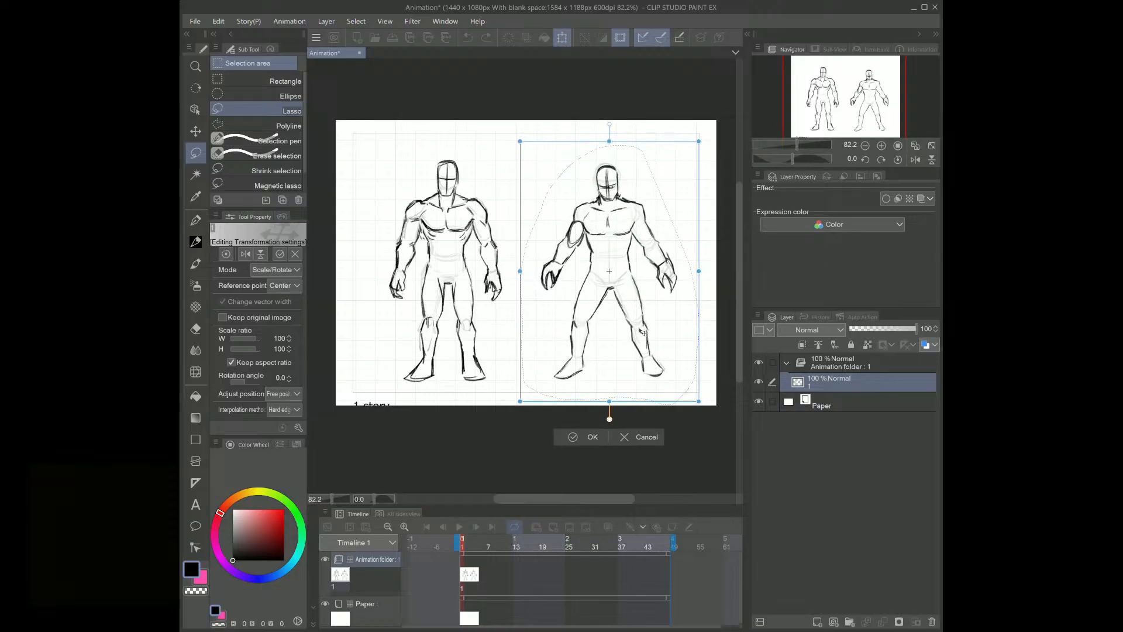
drag(640, 330, 640, 329)
key(ctrl+shift+t)
drag(610, 142, 609, 136)
drag(609, 401, 609, 404)
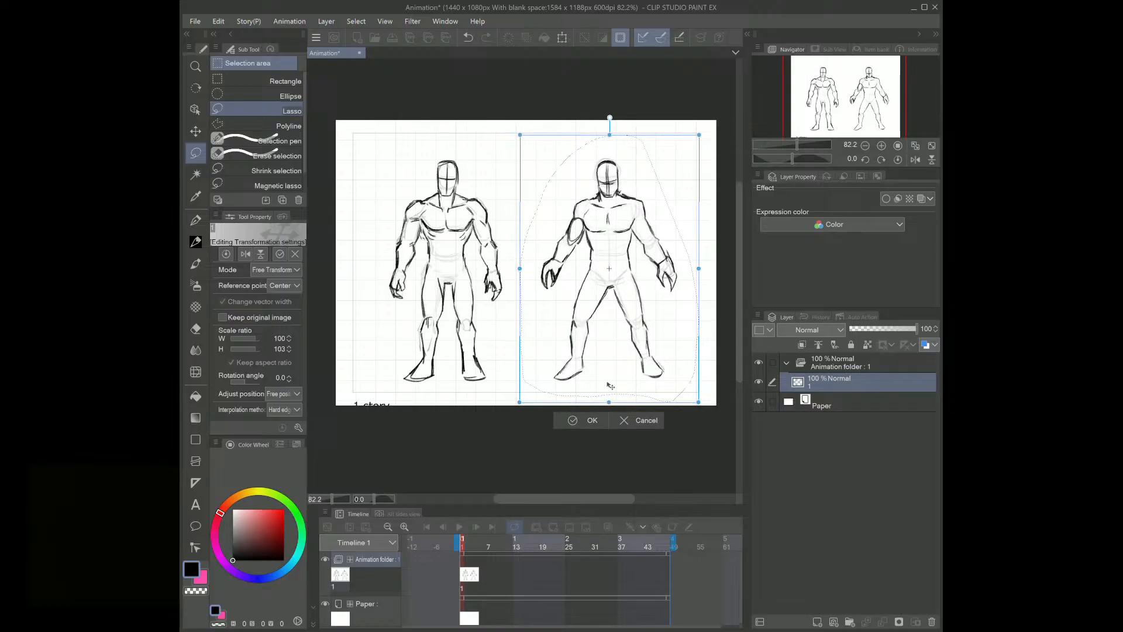
click(570, 420)
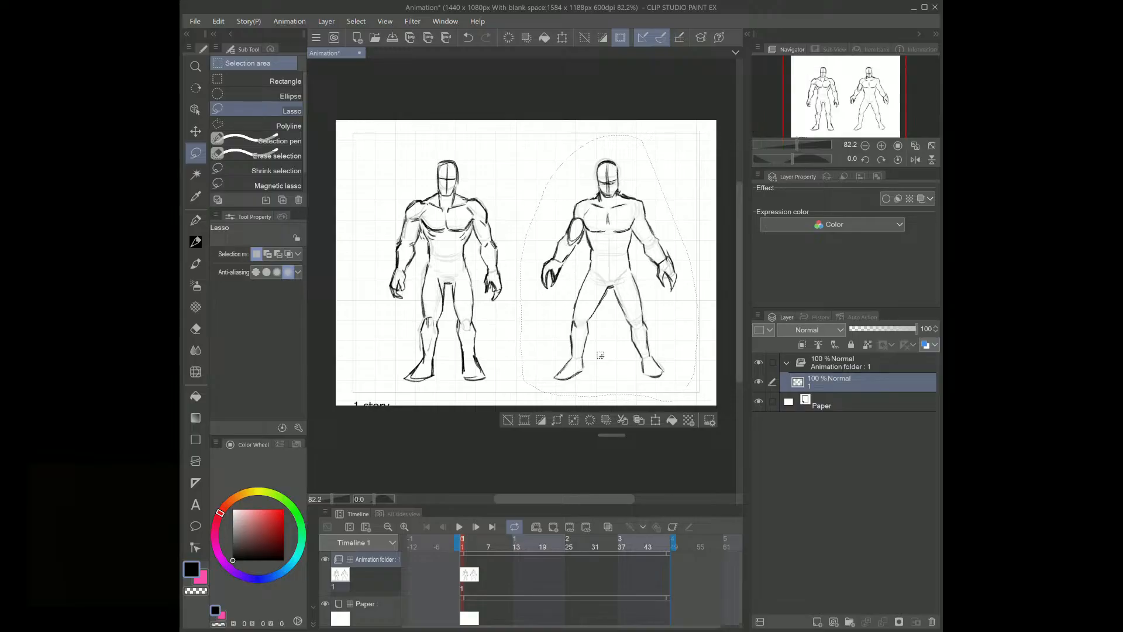
click(521, 175)
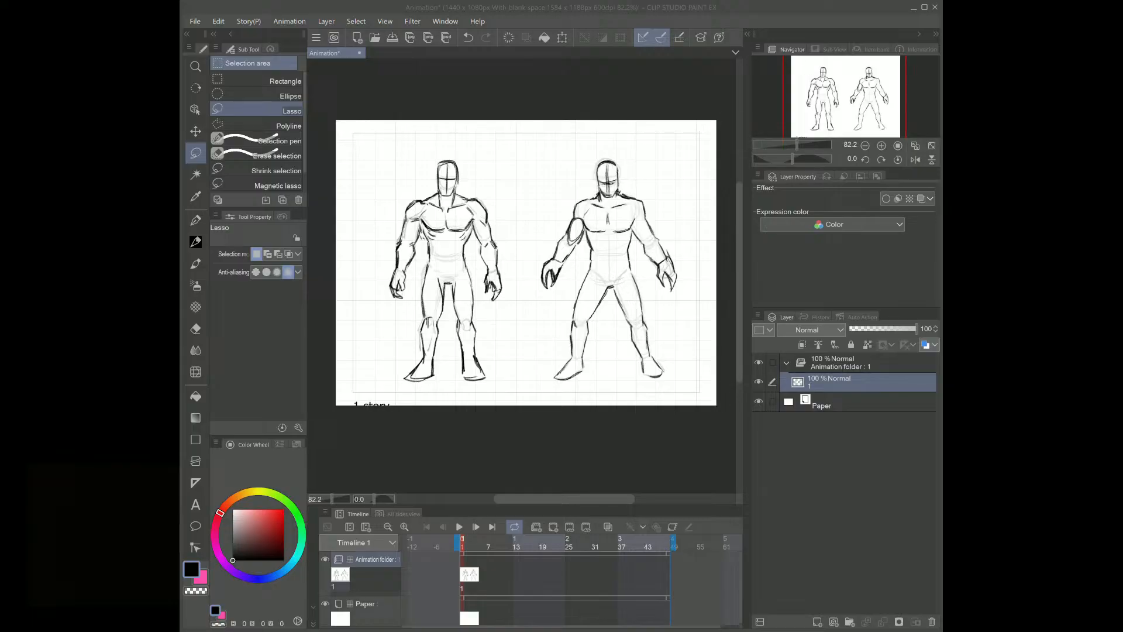
Step: Add a second animation cel after the first and enable onion skin, with the soft 2B pencil active for drawing
drag(942, 316, 976, 316)
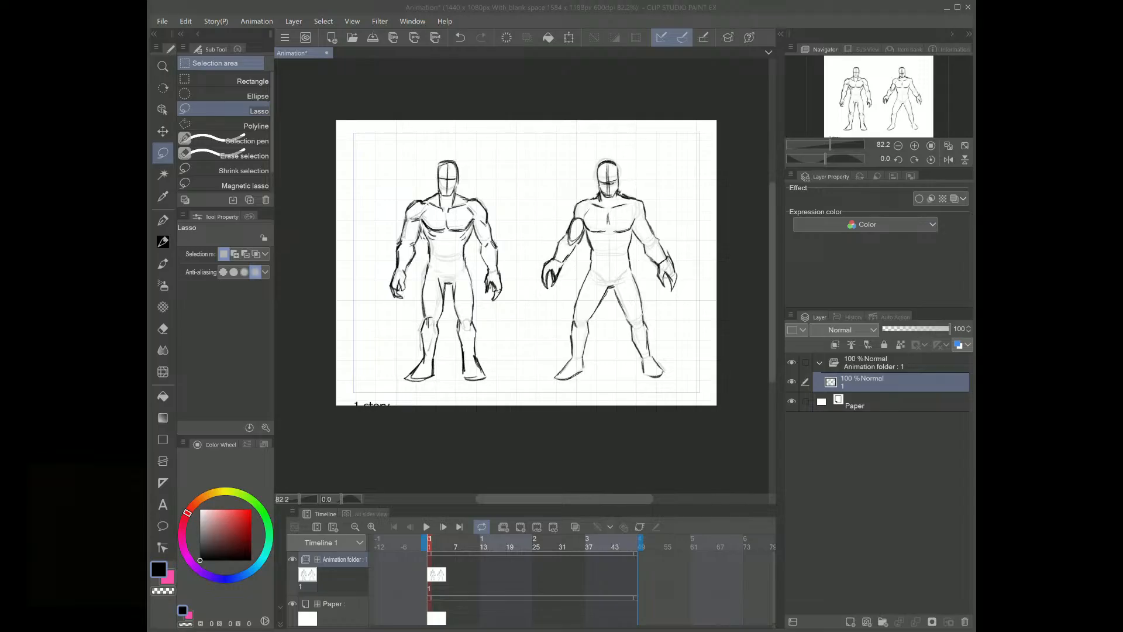
click(163, 241)
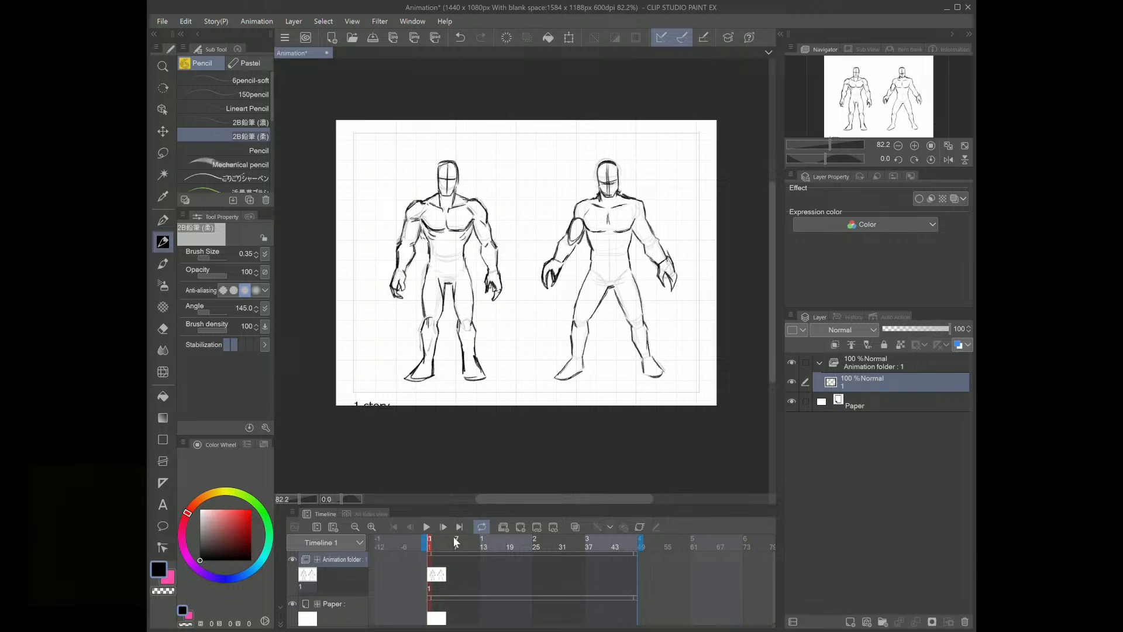
click(521, 524)
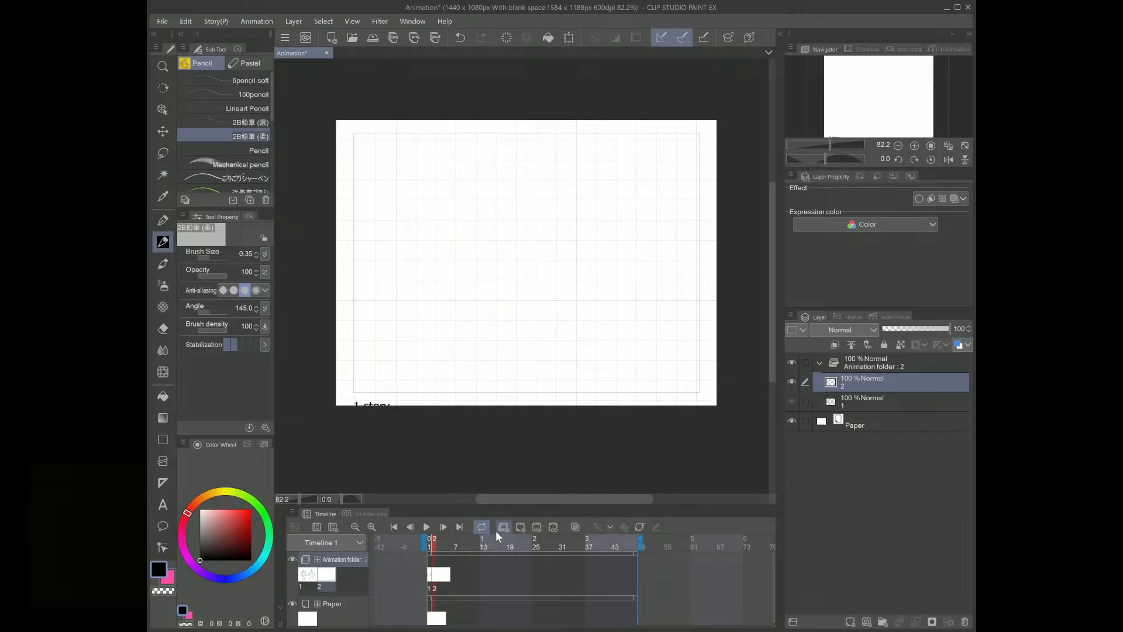
click(567, 527)
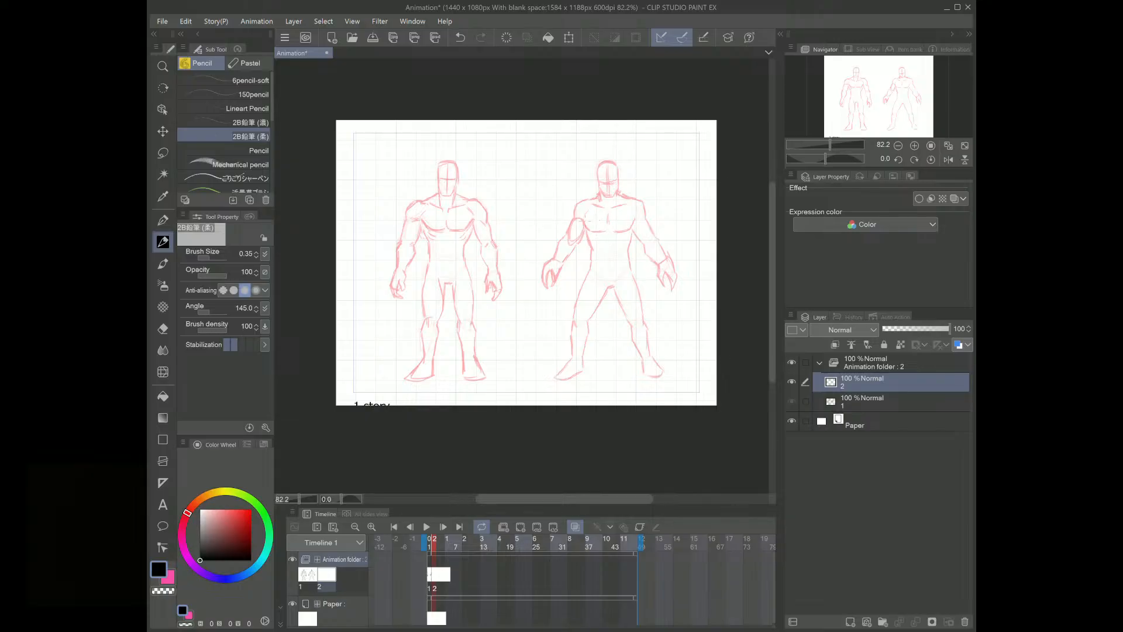
Step: Rough in the first figure's head, chest oval and pelvis on cel 2, with the head shifted forward in a side-facing stance
mouse_move(462, 173)
mouse_down()
mouse_move(445, 189)
mouse_move(469, 171)
mouse_move(468, 225)
mouse_move(435, 211)
mouse_move(469, 226)
mouse_move(444, 249)
mouse_move(467, 237)
mouse_move(458, 206)
mouse_move(444, 251)
mouse_up()
drag(450, 198, 468, 246)
mouse_move(445, 199)
mouse_down()
mouse_move(437, 258)
mouse_move(464, 268)
mouse_move(434, 270)
mouse_move(456, 286)
mouse_up()
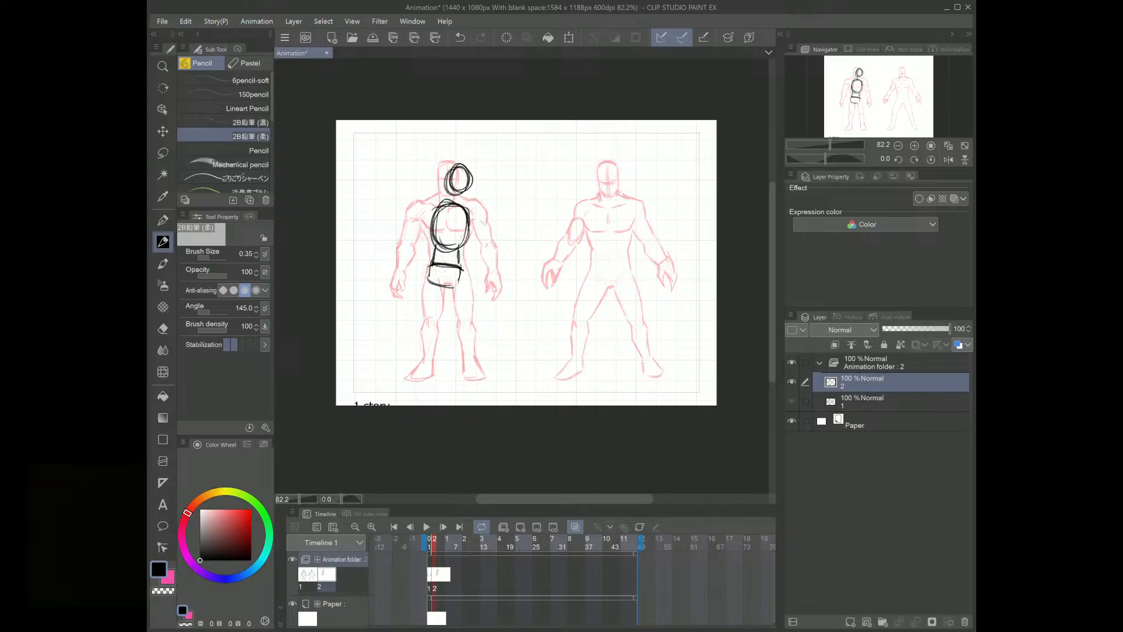
Step: Sketch the first figure's bent legs and feet in a crouching stance on the same ground line as the previous pose
drag(430, 276, 437, 310)
mouse_move(434, 275)
mouse_down()
mouse_move(463, 326)
mouse_move(445, 319)
mouse_move(461, 322)
mouse_move(438, 345)
mouse_move(438, 371)
mouse_up()
drag(458, 334, 433, 378)
drag(429, 379, 467, 379)
mouse_move(450, 372)
mouse_down()
mouse_move(471, 379)
mouse_move(452, 377)
mouse_up()
drag(459, 277, 488, 317)
mouse_move(479, 303)
mouse_down()
mouse_move(456, 327)
mouse_move(487, 328)
mouse_up()
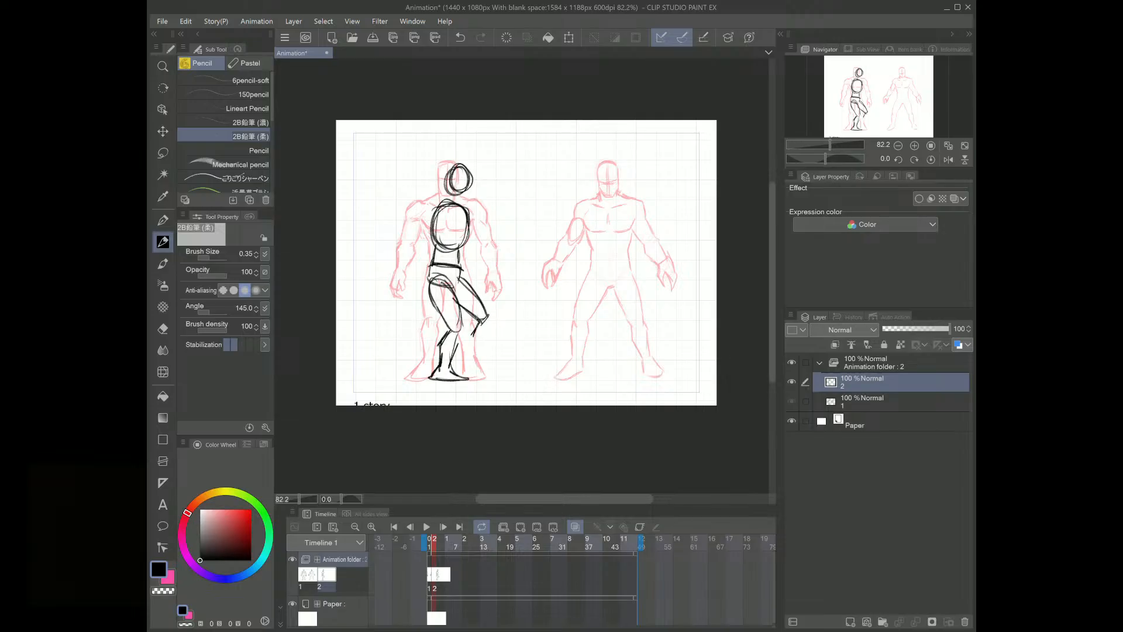
drag(488, 323, 494, 379)
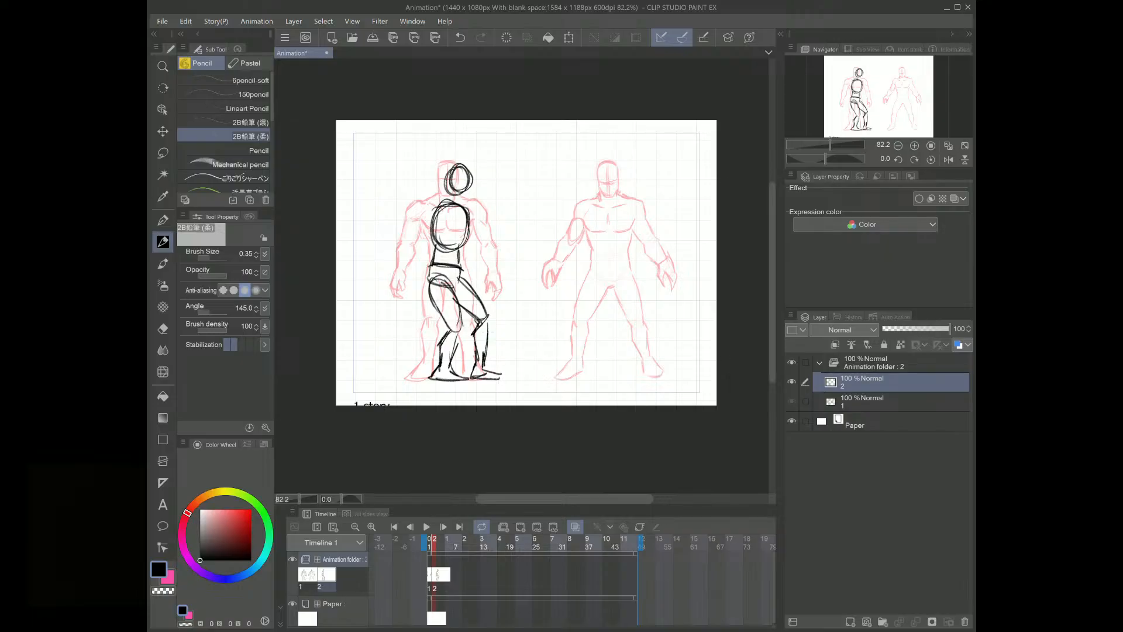
Step: Rough in the second figure facing the first, with head, chest oval, pelvis, bent legs and feet
mouse_move(620, 176)
mouse_down()
mouse_move(601, 186)
mouse_move(624, 174)
mouse_move(605, 243)
mouse_move(635, 211)
mouse_move(614, 202)
mouse_up()
mouse_move(618, 258)
mouse_down()
mouse_move(644, 262)
mouse_move(647, 288)
mouse_move(616, 287)
mouse_move(598, 323)
mouse_up()
drag(620, 283, 596, 326)
drag(642, 286, 606, 331)
drag(639, 262, 643, 287)
mouse_move(597, 328)
mouse_down()
mouse_move(603, 369)
mouse_move(581, 380)
mouse_move(616, 372)
mouse_up()
drag(616, 328, 610, 345)
drag(619, 337, 606, 373)
drag(636, 280, 627, 328)
drag(632, 280, 652, 288)
drag(648, 287, 642, 333)
mouse_move(636, 321)
mouse_down()
mouse_move(651, 367)
mouse_move(656, 359)
mouse_up()
Step: Sketch the first figure's near arm and far shoulder, and both bent arms of the second figure
mouse_move(448, 206)
mouse_down()
mouse_move(415, 238)
mouse_move(425, 241)
mouse_move(413, 271)
mouse_move(433, 276)
mouse_up()
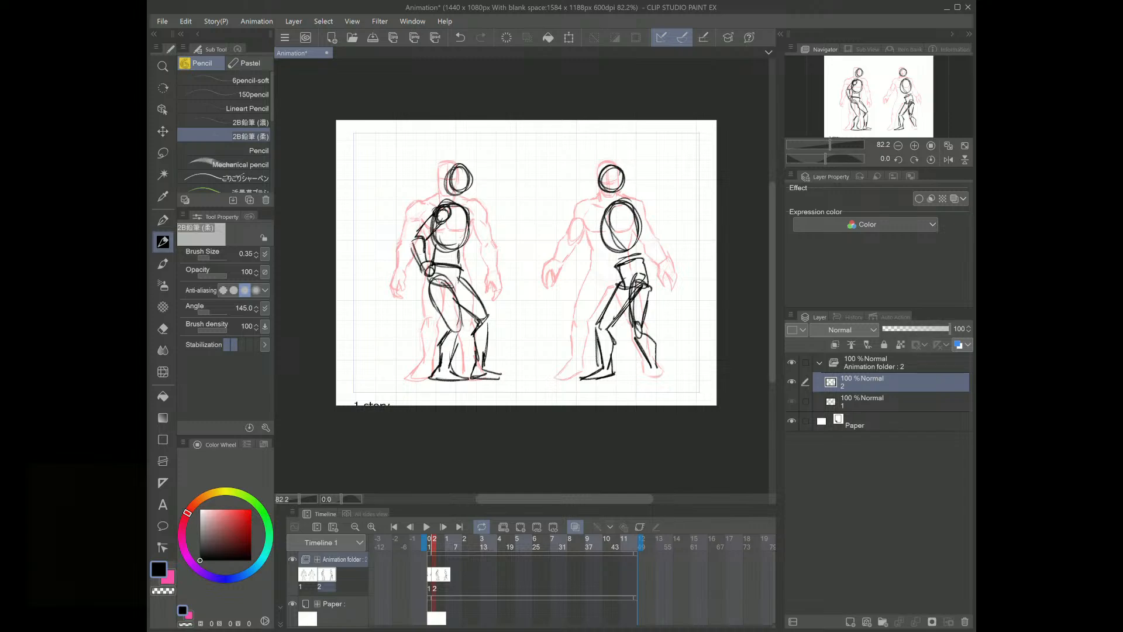
drag(474, 209, 468, 234)
mouse_move(630, 207)
mouse_down()
mouse_move(621, 226)
mouse_move(639, 246)
mouse_move(650, 240)
mouse_move(628, 273)
mouse_move(633, 255)
mouse_up()
drag(649, 247, 631, 280)
drag(606, 214, 582, 288)
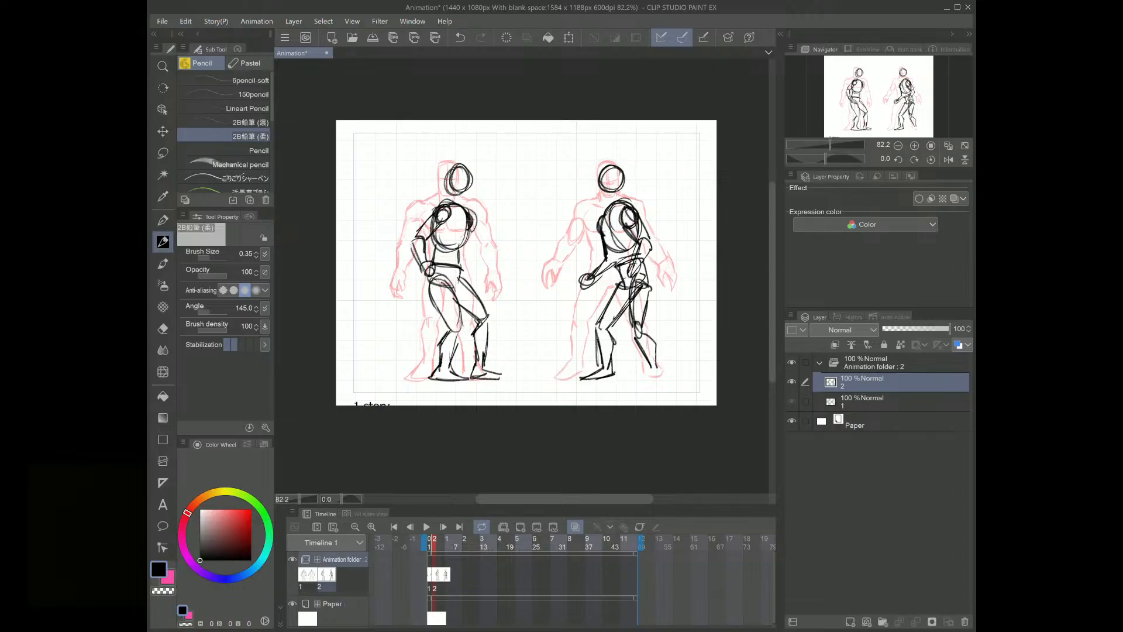
Step: Add jaw lines to both heads, the first figure's forward arm and fist, and the second figure's waist lines
drag(611, 168, 606, 203)
drag(470, 172, 465, 201)
mouse_move(473, 174)
mouse_down()
mouse_move(466, 203)
mouse_move(454, 203)
mouse_up()
mouse_move(463, 180)
mouse_down()
mouse_move(460, 224)
mouse_move(458, 207)
mouse_move(473, 216)
mouse_move(470, 262)
mouse_move(475, 252)
mouse_move(489, 278)
mouse_up()
drag(476, 255, 496, 285)
drag(481, 270, 497, 285)
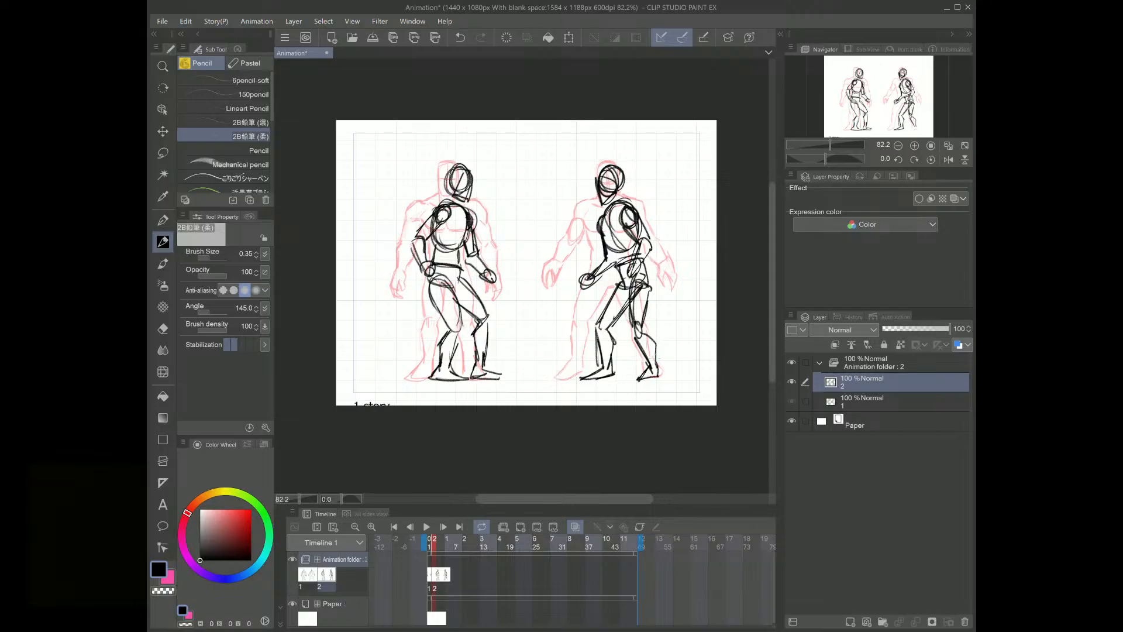
drag(618, 241, 610, 273)
drag(618, 258, 614, 294)
Step: Fade both rough figures to a light underdrawing with the Soft eraser and turn off onion skin
click(163, 328)
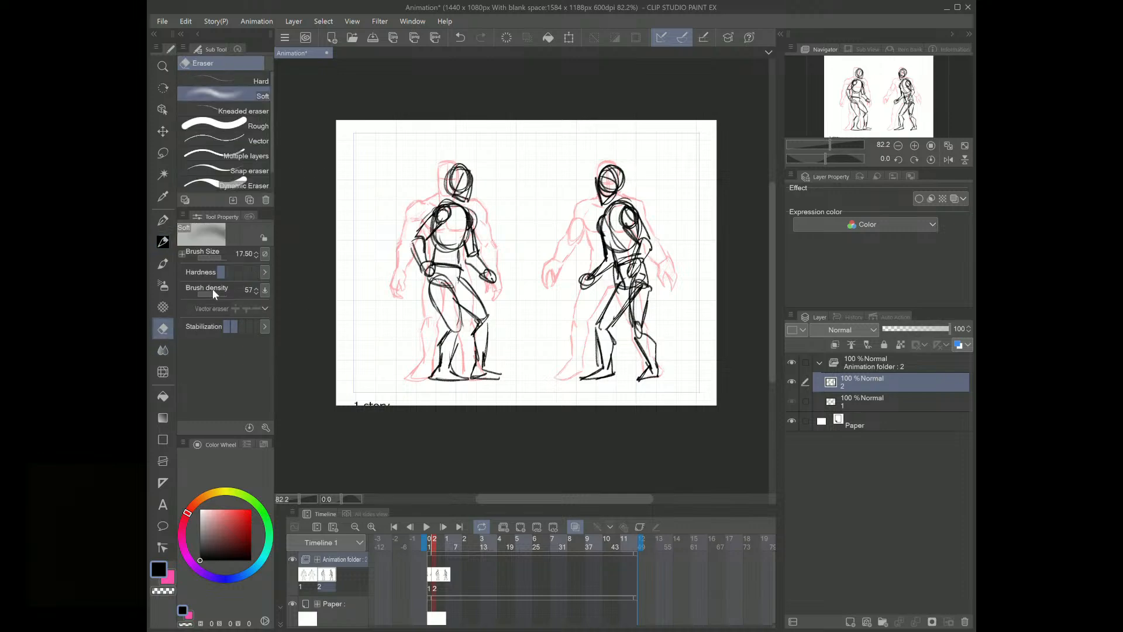
mouse_move(465, 172)
mouse_down()
mouse_move(436, 259)
mouse_move(481, 377)
mouse_move(467, 243)
mouse_up()
mouse_move(627, 187)
mouse_down()
mouse_move(601, 266)
mouse_move(585, 283)
mouse_move(597, 365)
mouse_move(613, 382)
mouse_move(676, 348)
mouse_move(637, 324)
mouse_move(641, 270)
mouse_move(576, 378)
mouse_move(575, 351)
mouse_up()
drag(494, 267, 484, 275)
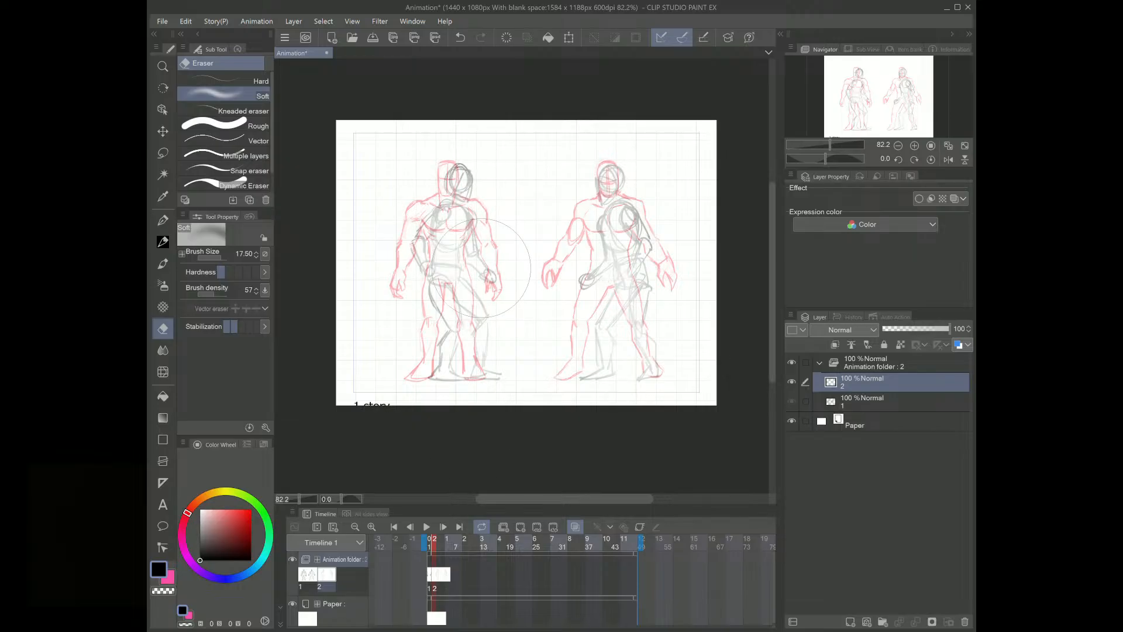
key(o)
key(o)
key(o)
key(o)
key(o)
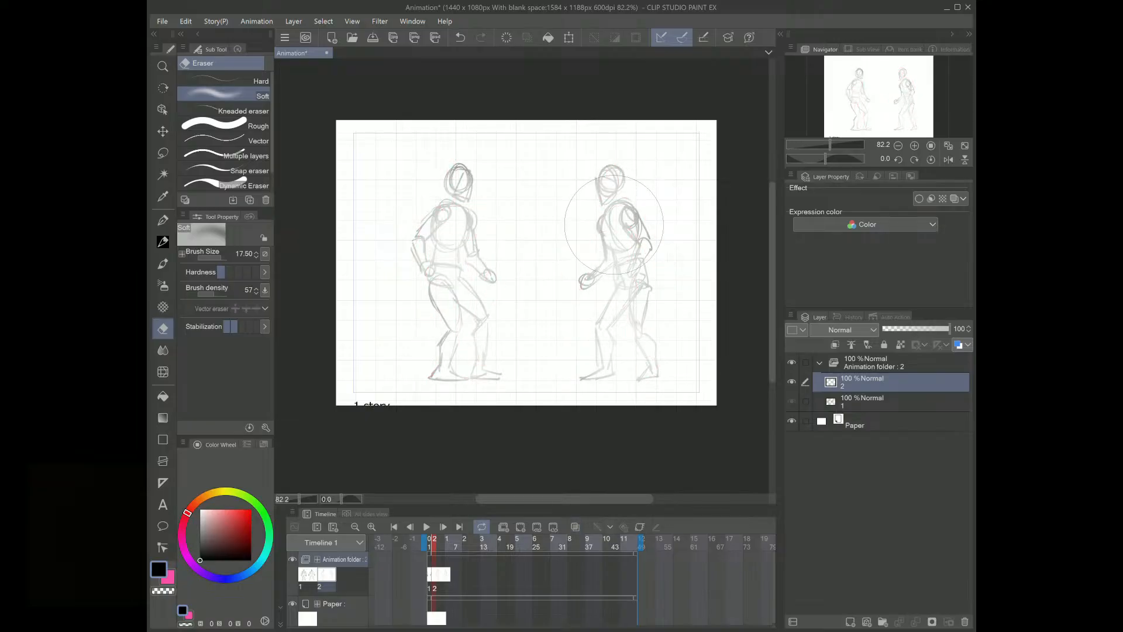
Step: Flip repeatedly between cels 1 and 2 to check the turn of both figures
key(Left)
key(Right)
key(Left)
key(Right)
key(Left)
key(Right)
key(Left)
key(Right)
key(Left)
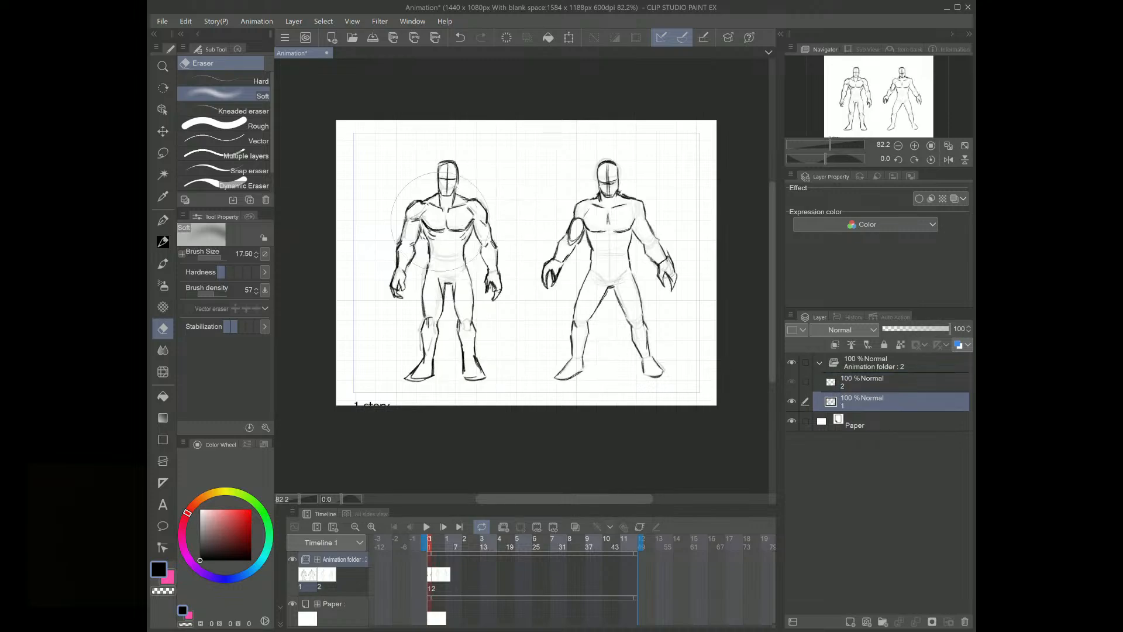
key(Right)
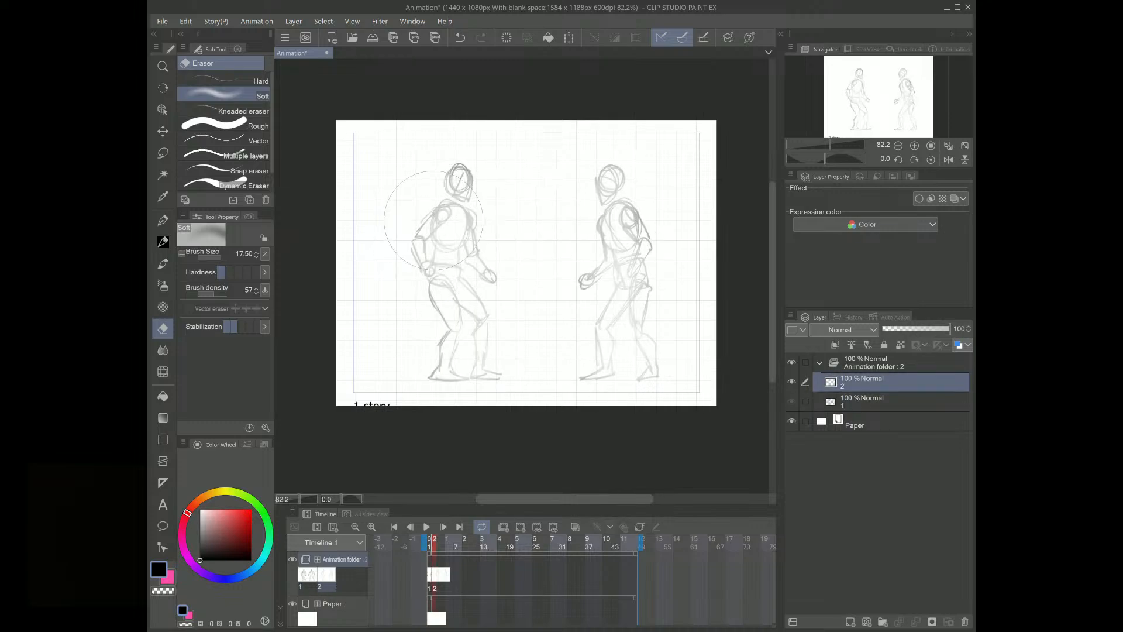
key(Left)
key(Right)
key(Left)
key(Right)
key(Left)
key(Right)
key(Left)
key(Right)
key(Left)
key(Right)
key(Left)
key(Right)
key(Left)
key(Right)
Step: Lasso the first figure's upper body, move it down slightly, apply the transformation and clear the selection
click(163, 153)
mouse_move(484, 158)
mouse_down()
mouse_move(421, 170)
mouse_move(433, 285)
mouse_move(450, 251)
mouse_move(489, 287)
mouse_move(519, 229)
mouse_up()
click(506, 317)
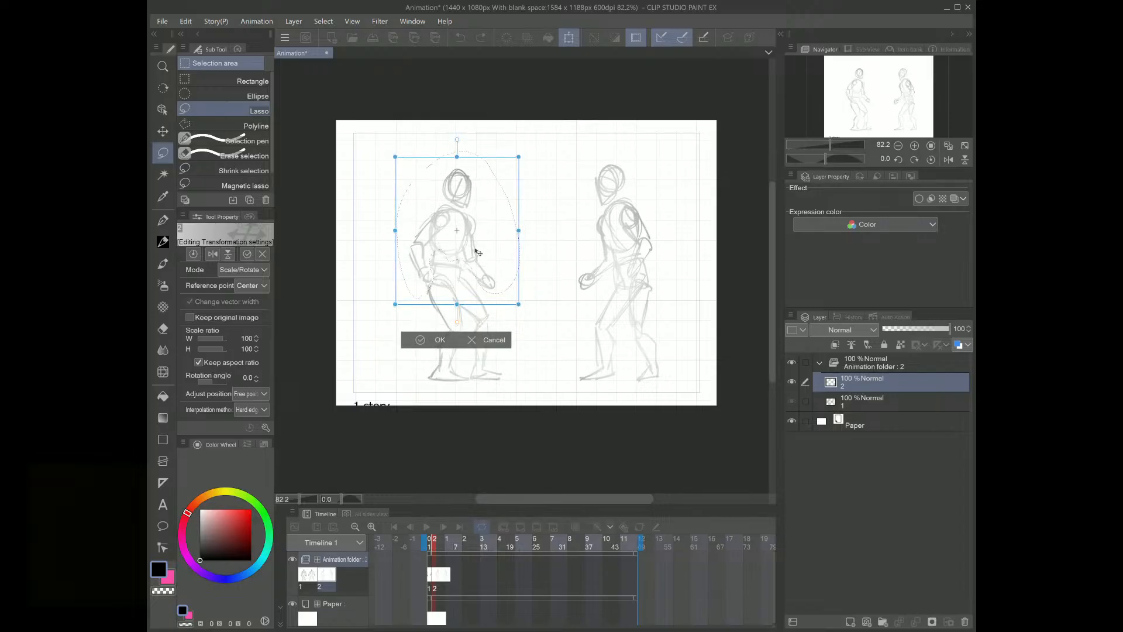
click(436, 342)
key(ctrl+d)
key(ctrl+Left)
key(ctrl+Right)
Step: Lasso the second figure's upper body, shift it down slightly to match, apply the transformation and clear the selection
mouse_move(643, 168)
mouse_down()
mouse_move(570, 220)
mouse_move(611, 278)
mouse_move(626, 263)
mouse_move(646, 271)
mouse_move(664, 188)
mouse_up()
drag(644, 226, 645, 232)
click(595, 344)
click(686, 211)
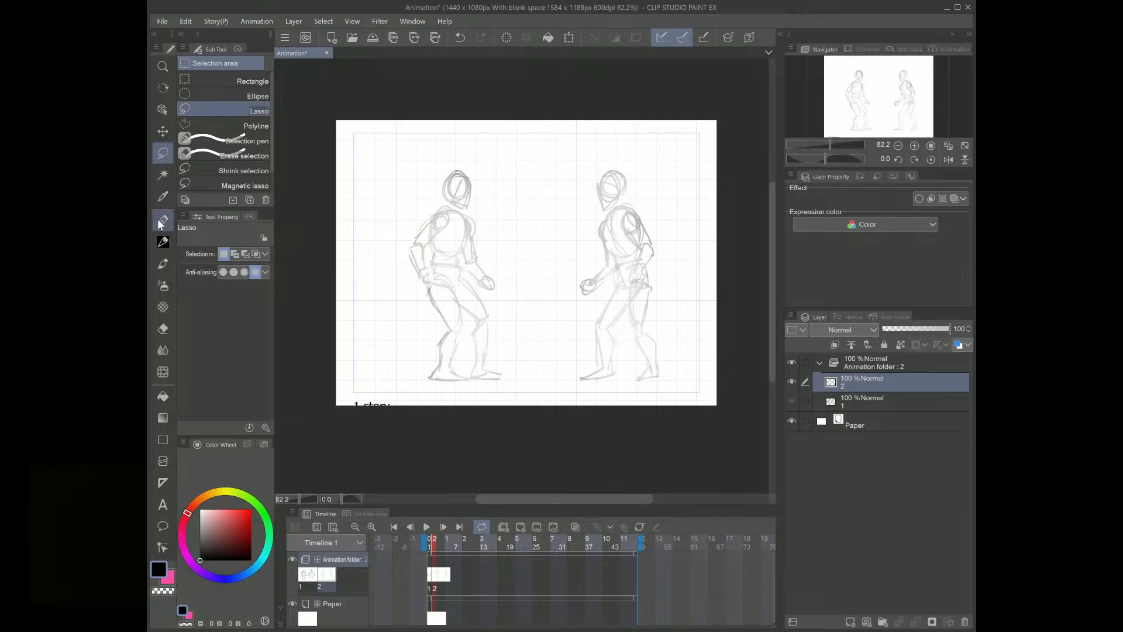
Step: Draw the first figure's muscular arms, chest and waist in dark pencil over the faded sketch
click(166, 240)
key(Left)
key(Right)
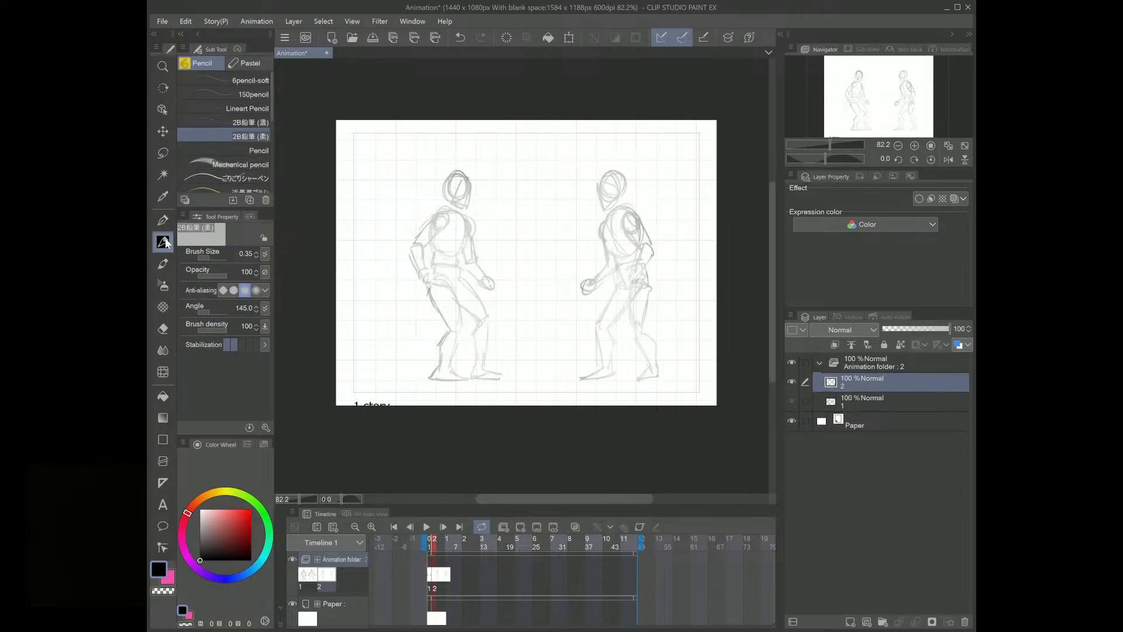
mouse_move(435, 210)
mouse_down()
mouse_move(423, 232)
mouse_move(448, 226)
mouse_move(414, 235)
mouse_move(408, 247)
mouse_move(424, 248)
mouse_move(416, 272)
mouse_up()
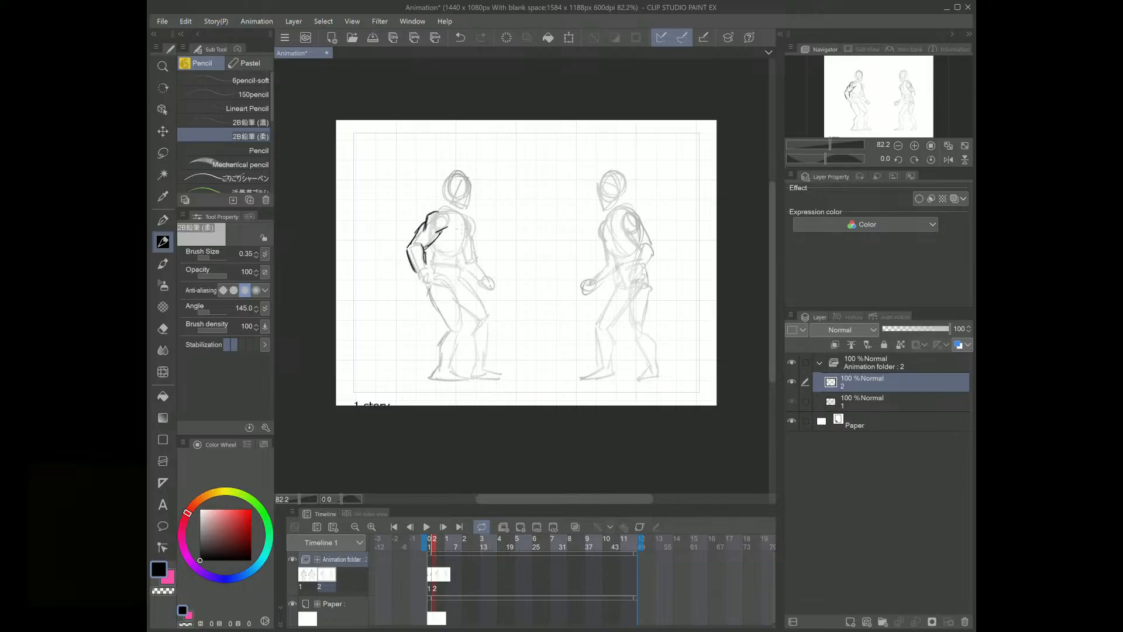
drag(461, 217, 466, 244)
mouse_move(473, 225)
mouse_down()
mouse_move(471, 242)
mouse_move(431, 267)
mouse_move(461, 263)
mouse_move(459, 273)
mouse_move(475, 223)
mouse_move(491, 279)
mouse_up()
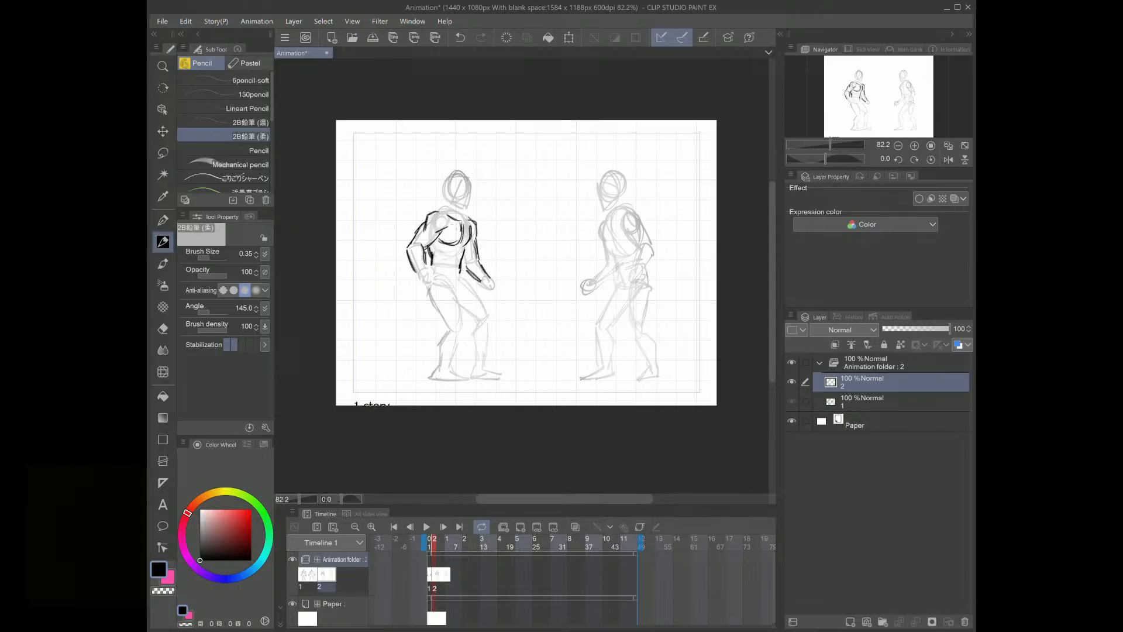
Step: Draw the first figure's near fist, then define its head, neck and shoulder line
mouse_move(416, 266)
mouse_down()
mouse_move(436, 271)
mouse_move(421, 290)
mouse_up()
drag(420, 288, 438, 287)
drag(419, 278, 434, 296)
mouse_move(431, 211)
mouse_down()
mouse_move(452, 204)
mouse_move(462, 178)
mouse_move(474, 211)
mouse_move(454, 200)
mouse_move(472, 224)
mouse_up()
Step: Draw the second figure's head, neck, chest, torso and bent arms in dark pencil over the faded sketch
mouse_move(596, 191)
mouse_down()
mouse_move(605, 214)
mouse_move(618, 205)
mouse_move(596, 187)
mouse_up()
mouse_move(596, 186)
mouse_down()
mouse_move(614, 178)
mouse_move(624, 208)
mouse_move(604, 228)
mouse_move(640, 215)
mouse_move(612, 253)
mouse_move(645, 222)
mouse_move(647, 238)
mouse_move(618, 226)
mouse_move(631, 252)
mouse_up()
mouse_move(646, 227)
mouse_down()
mouse_move(655, 244)
mouse_move(610, 272)
mouse_up()
drag(601, 228, 605, 250)
mouse_move(603, 245)
mouse_down()
mouse_move(608, 266)
mouse_move(634, 276)
mouse_move(635, 264)
mouse_up()
drag(645, 241, 661, 256)
Step: Draw the second figure's muscular thighs, calves and feet over the faded leg sketch
mouse_move(661, 255)
mouse_down()
mouse_move(637, 277)
mouse_move(590, 283)
mouse_move(597, 324)
mouse_move(610, 329)
mouse_move(624, 305)
mouse_move(604, 333)
mouse_up()
drag(637, 286, 629, 330)
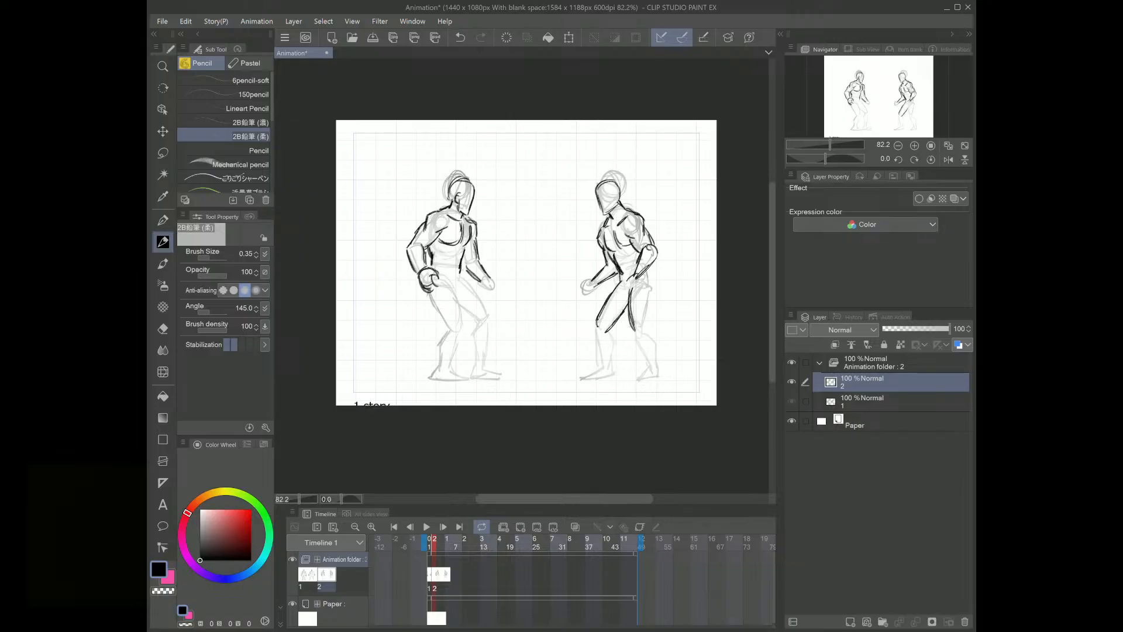
mouse_move(655, 272)
mouse_down()
mouse_move(643, 337)
mouse_move(602, 338)
mouse_move(613, 371)
mouse_move(586, 382)
mouse_move(617, 375)
mouse_up()
mouse_move(628, 319)
mouse_down()
mouse_move(658, 337)
mouse_move(661, 367)
mouse_move(639, 343)
mouse_move(657, 371)
mouse_move(638, 379)
mouse_move(665, 381)
mouse_up()
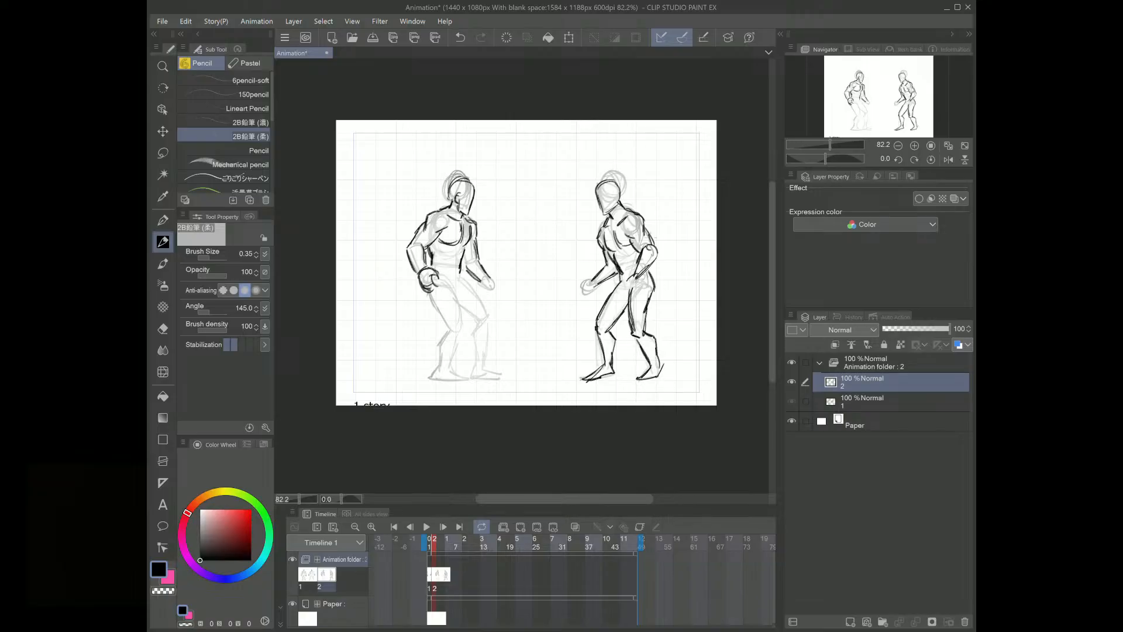
Step: Draw both hands of the second figure and the first figure's forward hand
mouse_move(634, 275)
mouse_down()
mouse_move(619, 280)
mouse_move(624, 301)
mouse_move(585, 293)
mouse_move(577, 303)
mouse_up()
drag(602, 278, 584, 299)
drag(483, 271, 499, 294)
Step: Draw the first figure's bent legs and feet in dark pencil over the faded sketch
mouse_move(492, 283)
mouse_down()
mouse_move(482, 296)
mouse_move(431, 291)
mouse_up()
mouse_move(437, 288)
mouse_down()
mouse_move(427, 294)
mouse_move(449, 328)
mouse_move(433, 369)
mouse_up()
drag(445, 332, 438, 347)
mouse_move(463, 286)
mouse_down()
mouse_move(446, 363)
mouse_move(425, 380)
mouse_move(462, 384)
mouse_move(454, 321)
mouse_move(487, 316)
mouse_move(470, 335)
mouse_move(473, 356)
mouse_up()
mouse_move(478, 351)
mouse_down()
mouse_move(465, 377)
mouse_move(499, 380)
mouse_up()
mouse_move(488, 326)
mouse_down()
mouse_move(486, 367)
mouse_move(498, 376)
mouse_up()
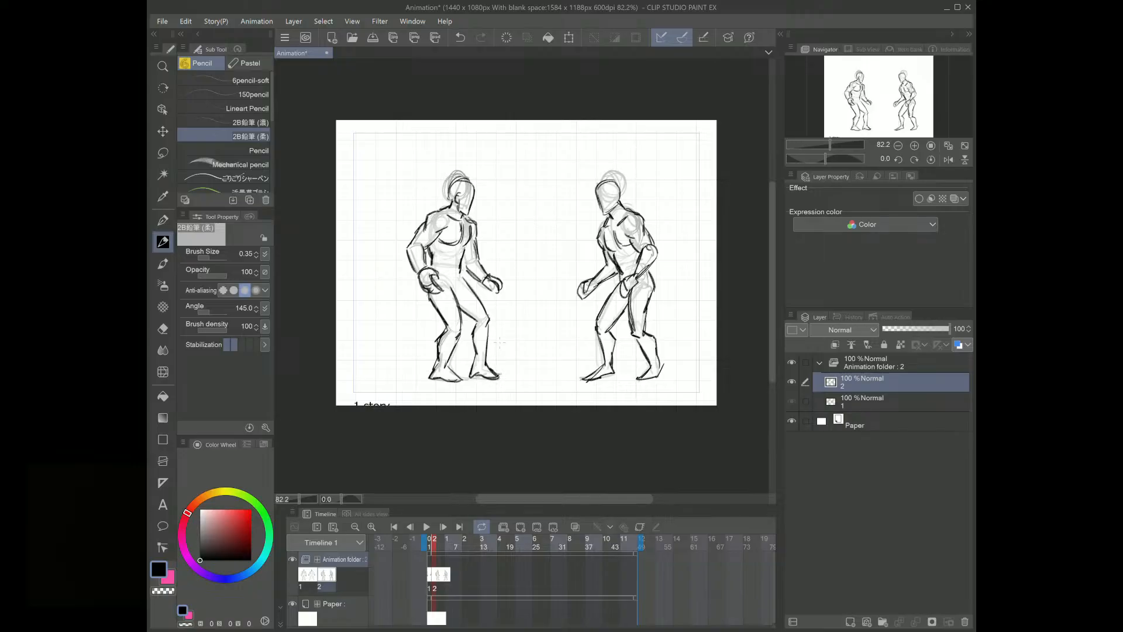
Step: Add face guidelines to both heads and refine the second figure's chest and arm lines
drag(460, 199, 475, 192)
drag(601, 191, 614, 251)
drag(618, 249, 643, 240)
Step: Flip between the two cels to review the refined poses against the standing figures
key(Left)
key(Right)
key(Left)
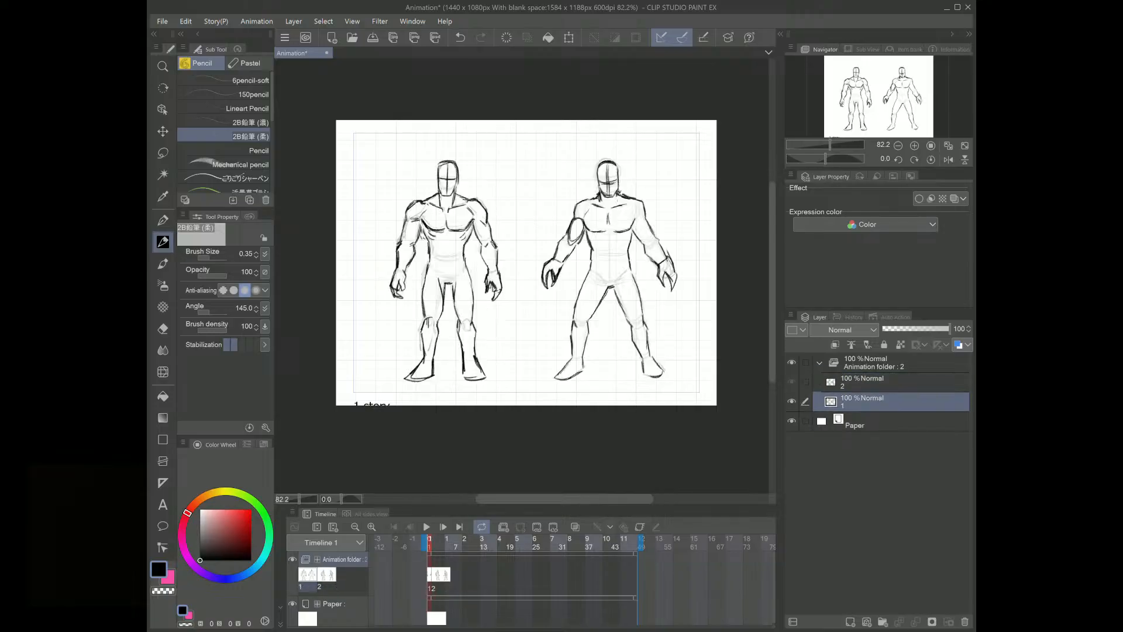
key(Right)
key(Left)
key(Right)
key(Left)
key(Right)
key(Left)
key(Right)
key(Left)
key(Right)
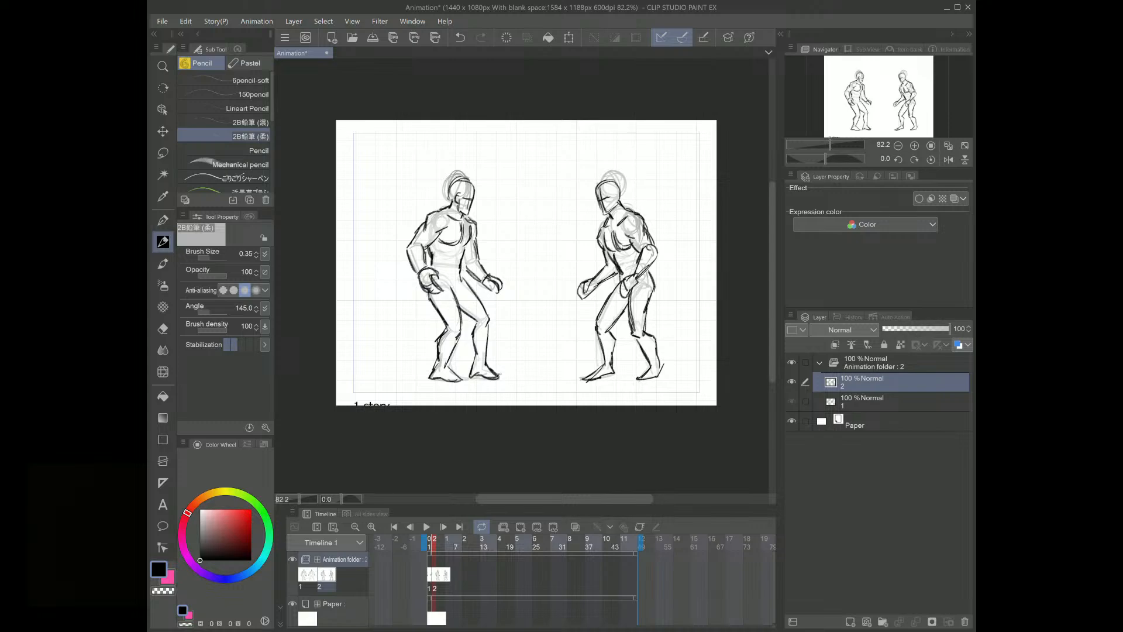
Step: Lasso the second figure's shoulder area, free-transform it to width 110 and height 105 with -2.5 rotation, and clear the selection
key(m)
mouse_move(651, 202)
mouse_down()
mouse_move(600, 219)
mouse_move(606, 258)
mouse_move(623, 275)
mouse_move(672, 232)
mouse_move(682, 182)
mouse_move(685, 198)
mouse_up()
key(ctrl+t)
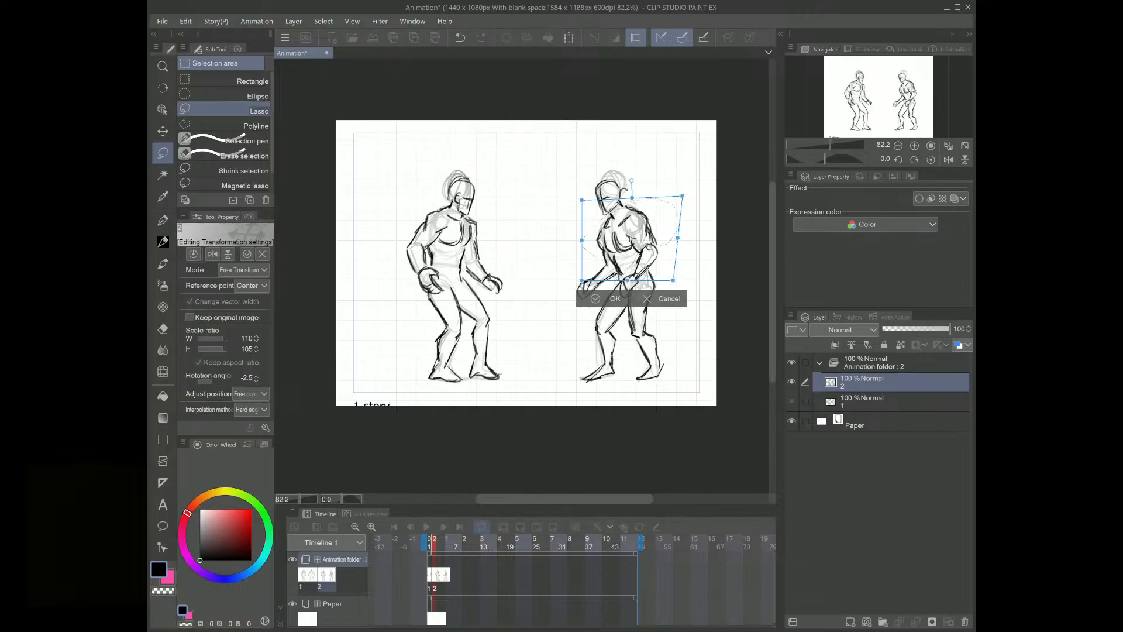
click(602, 299)
click(664, 140)
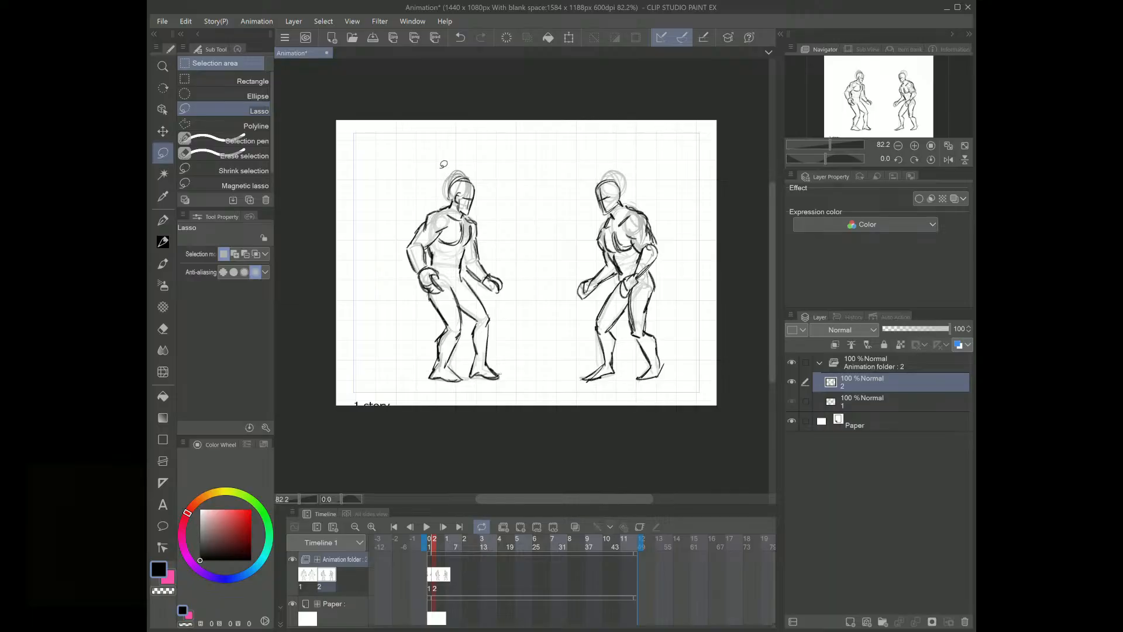
Step: Lasso and delete the leftover construction lines above both figures' heads, clearing each selection
mouse_move(468, 164)
mouse_down()
mouse_move(443, 198)
mouse_move(475, 145)
mouse_up()
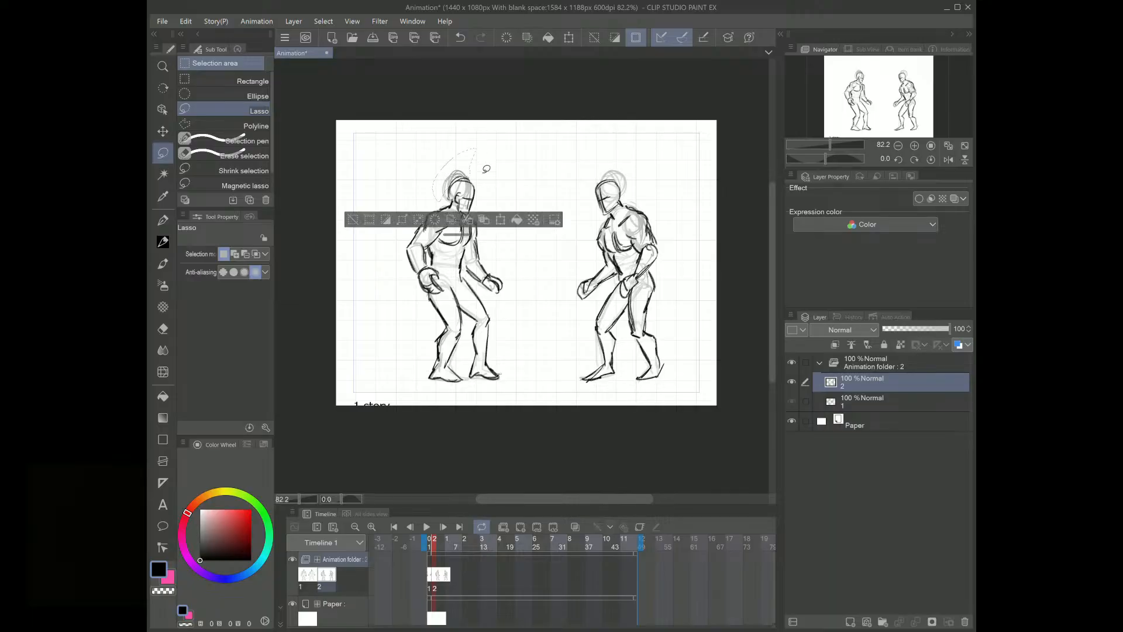
key(Delete)
key(ctrl+d)
mouse_move(633, 166)
mouse_down()
mouse_move(602, 177)
mouse_move(626, 193)
mouse_move(635, 153)
mouse_up()
key(Delete)
key(ctrl+d)
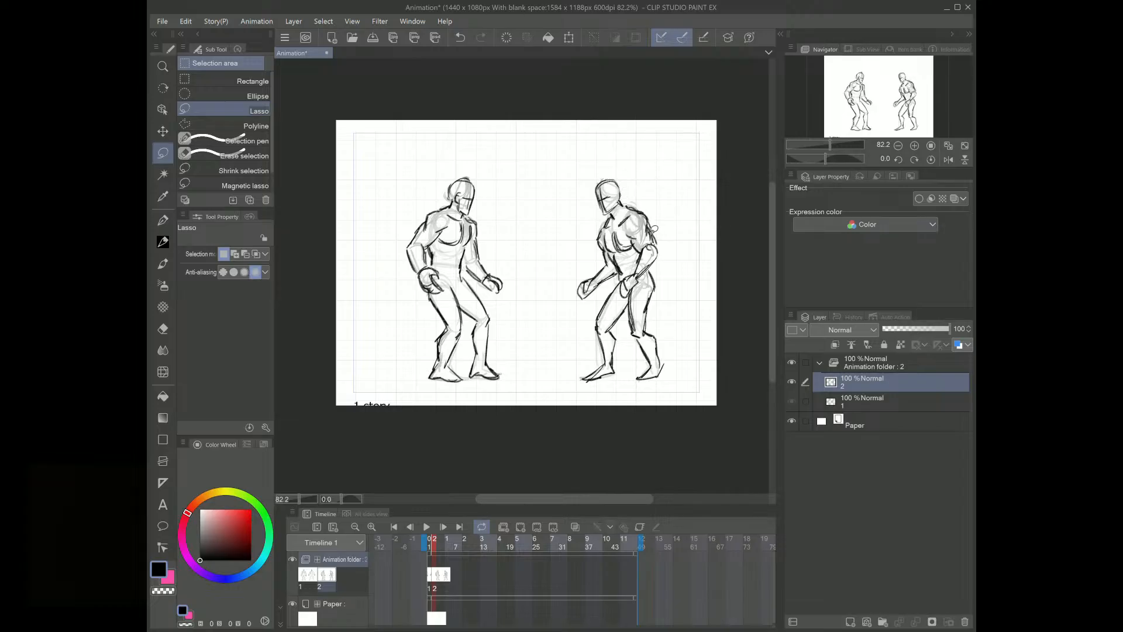
Step: Lasso and clear the remaining construction lines around the second figure's shoulder and the first figure's back and head
mouse_move(652, 236)
mouse_down()
mouse_move(643, 245)
mouse_move(632, 231)
mouse_move(644, 237)
mouse_up()
key(ctrl+d)
mouse_move(435, 212)
mouse_down()
mouse_move(426, 241)
mouse_move(459, 211)
mouse_up()
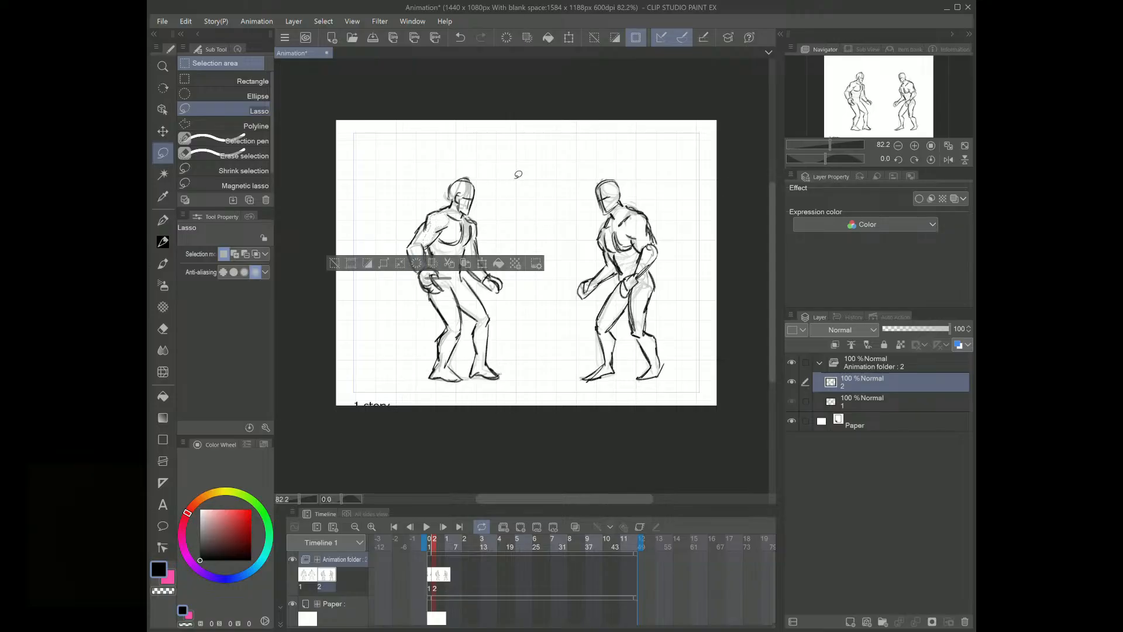
key(ctrl+d)
drag(447, 199, 483, 176)
key(ctrl+d)
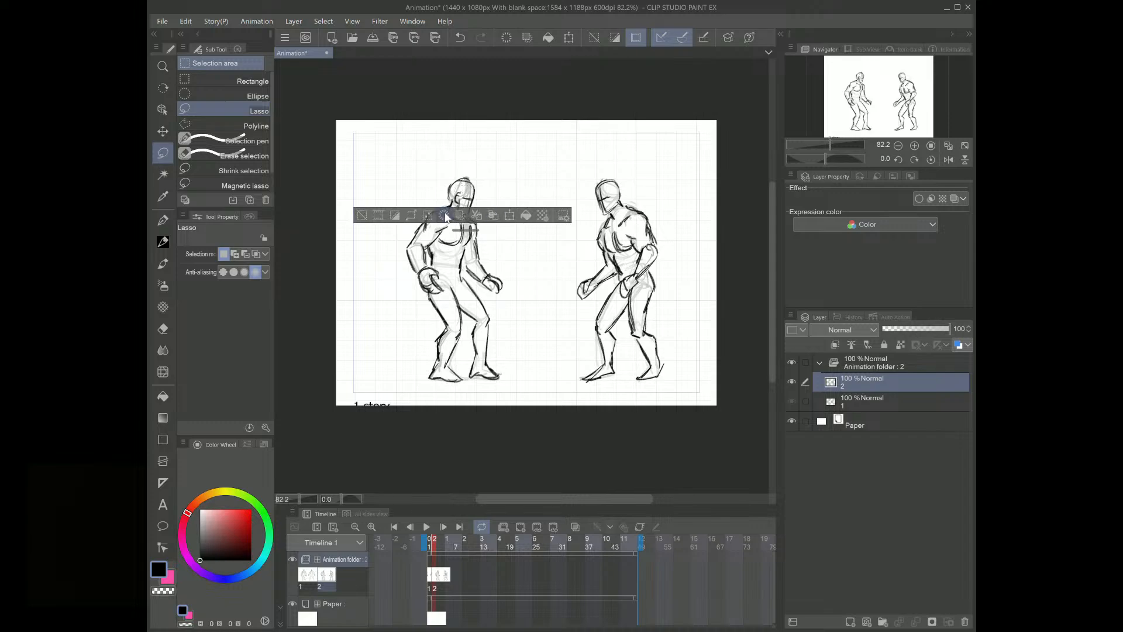
key(ctrl+d)
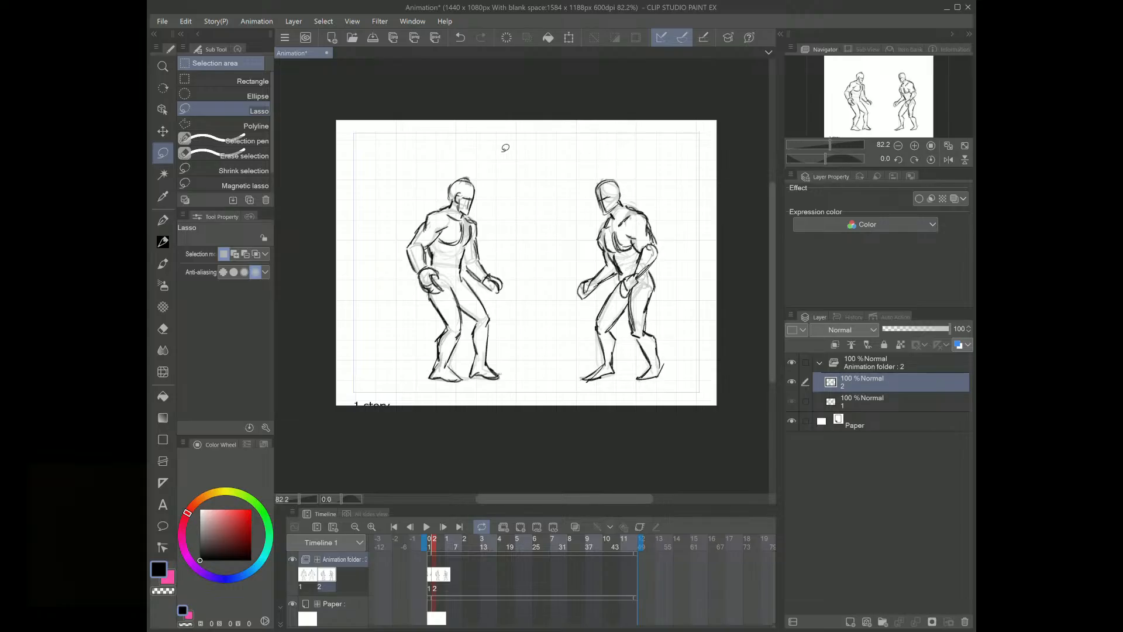
mouse_move(466, 171)
mouse_down()
mouse_move(471, 181)
mouse_move(459, 174)
mouse_up()
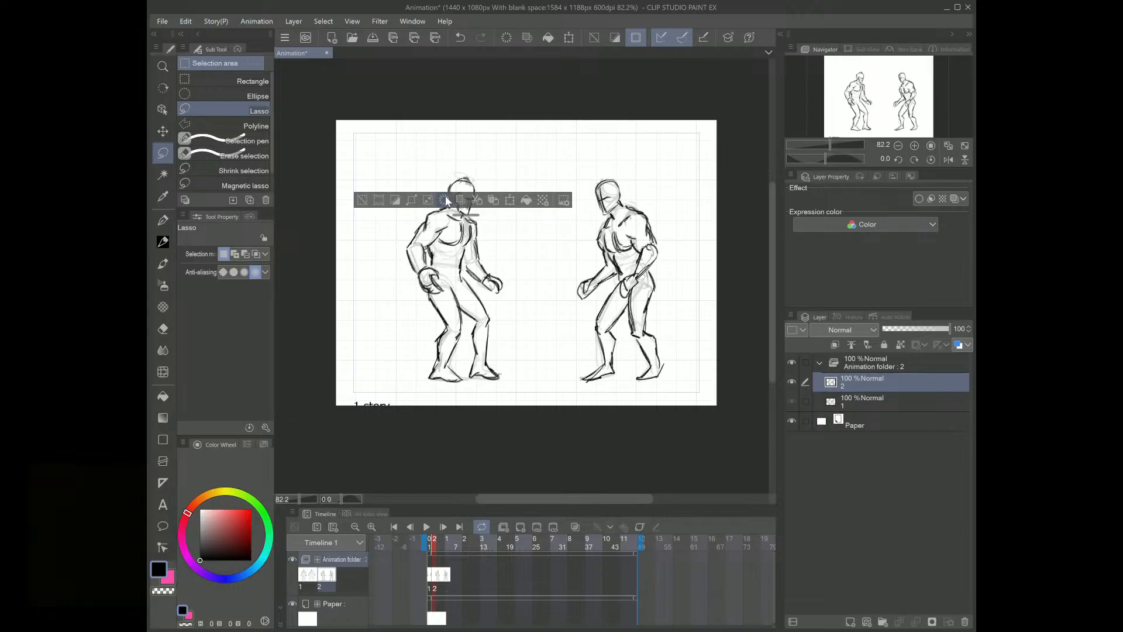
Step: Flip back and forth between the cleaned-up second cel and the first cel to compare the motion
drag(550, 129, 559, 136)
key(Left)
key(Right)
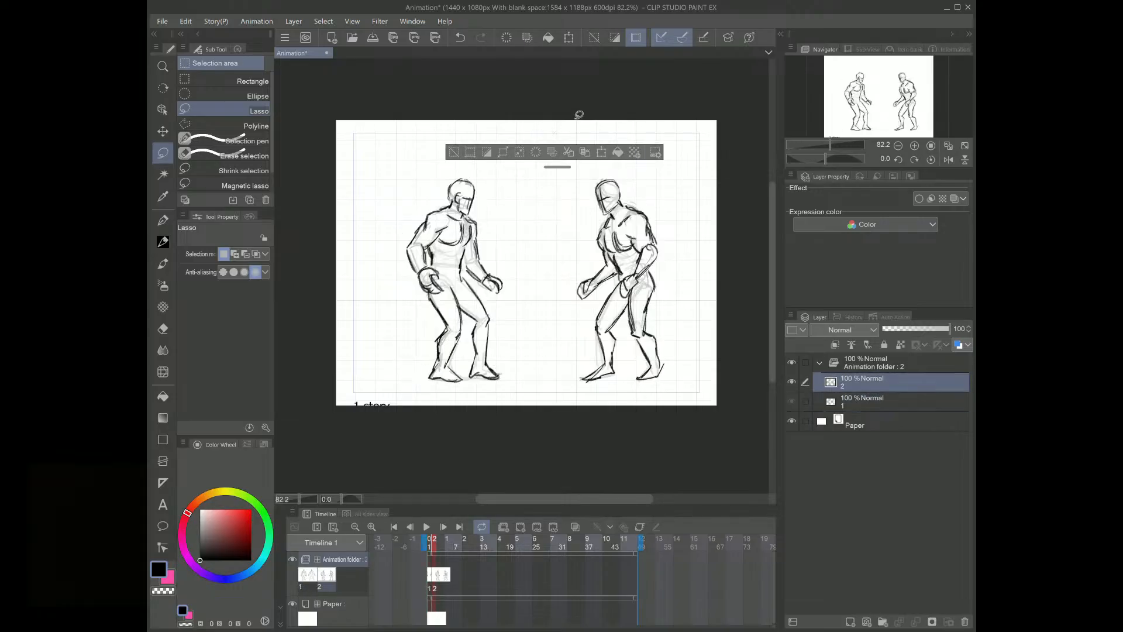
key(Left)
key(Right)
key(Left)
key(Right)
key(Left)
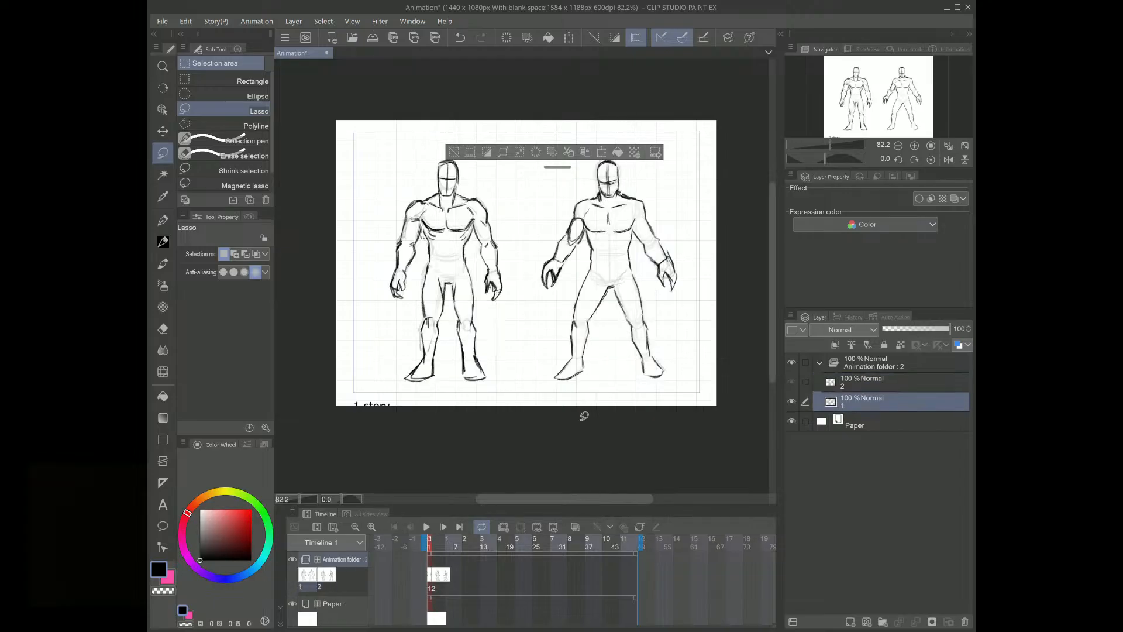
key(Right)
key(Left)
key(Right)
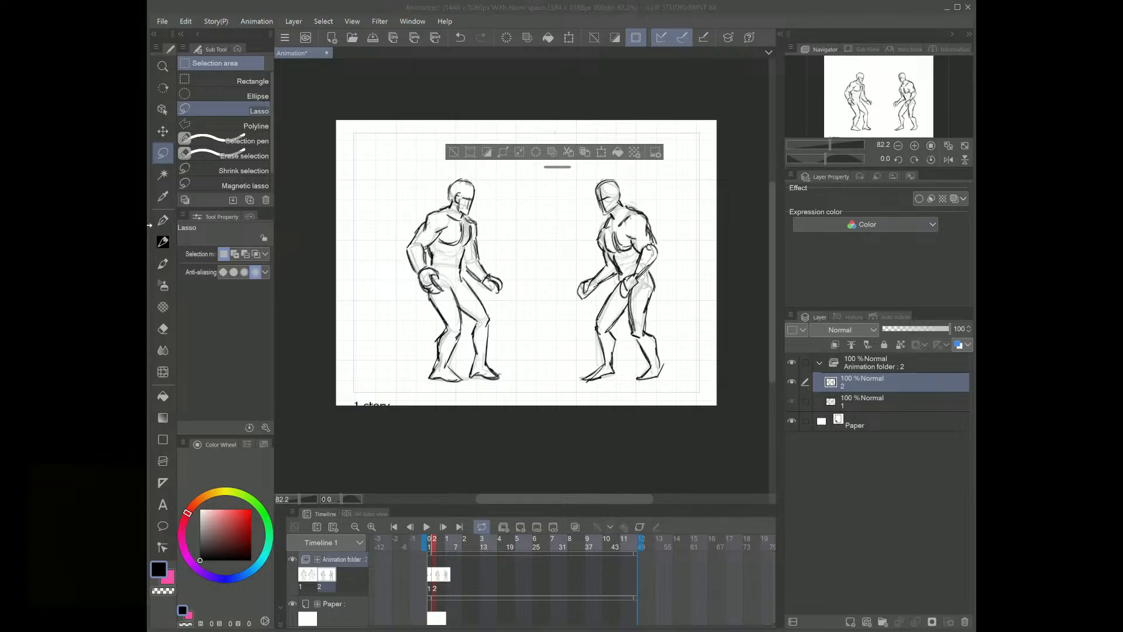
drag(148, 241, 487, 242)
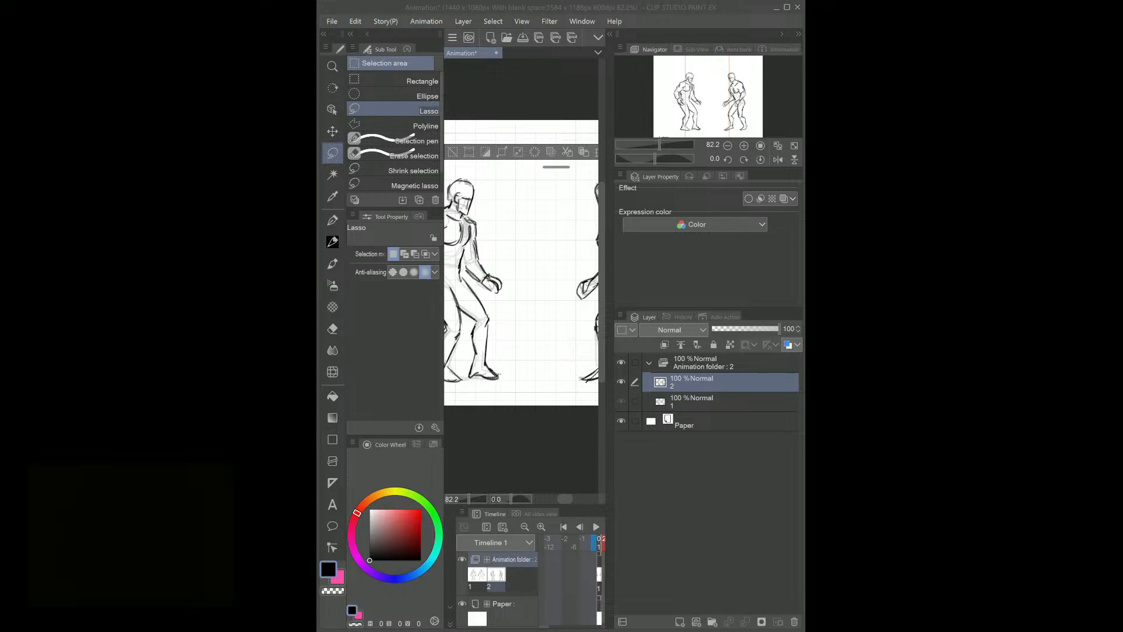
drag(317, 241, 155, 241)
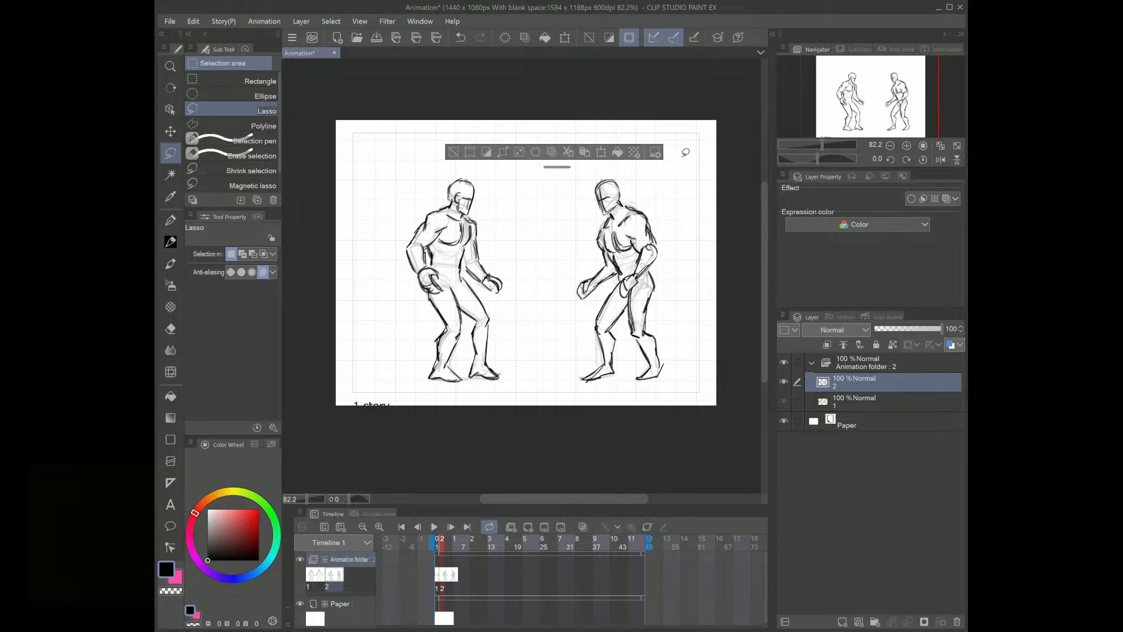
Step: Clear the selection, add a third animation cel with onion skin showing the second, and switch to the 2B pencil
click(711, 184)
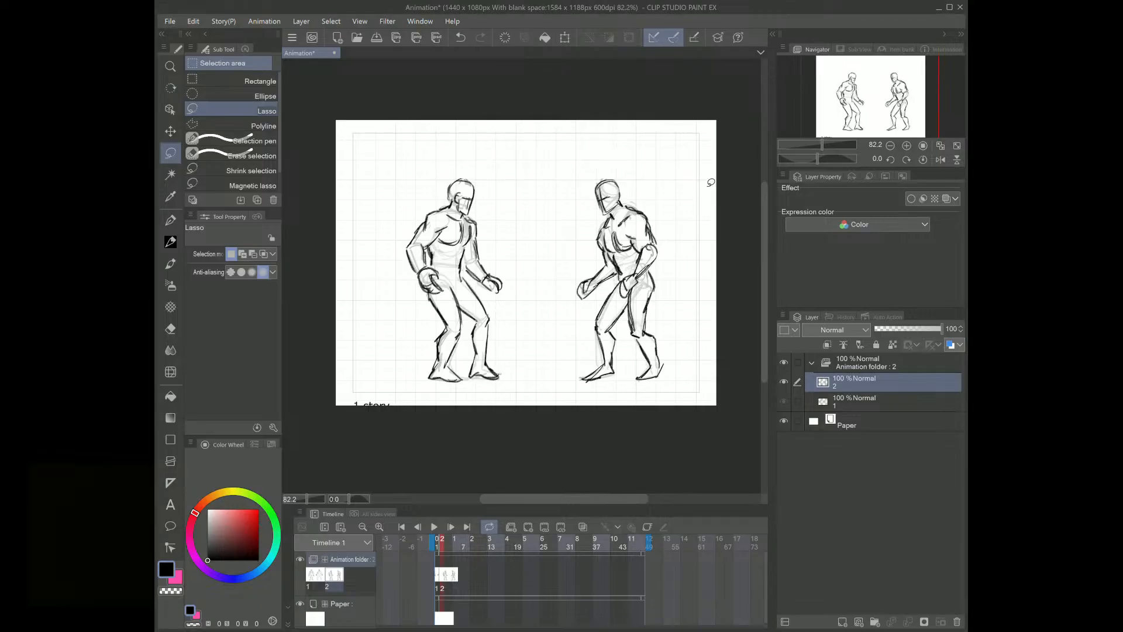
click(505, 523)
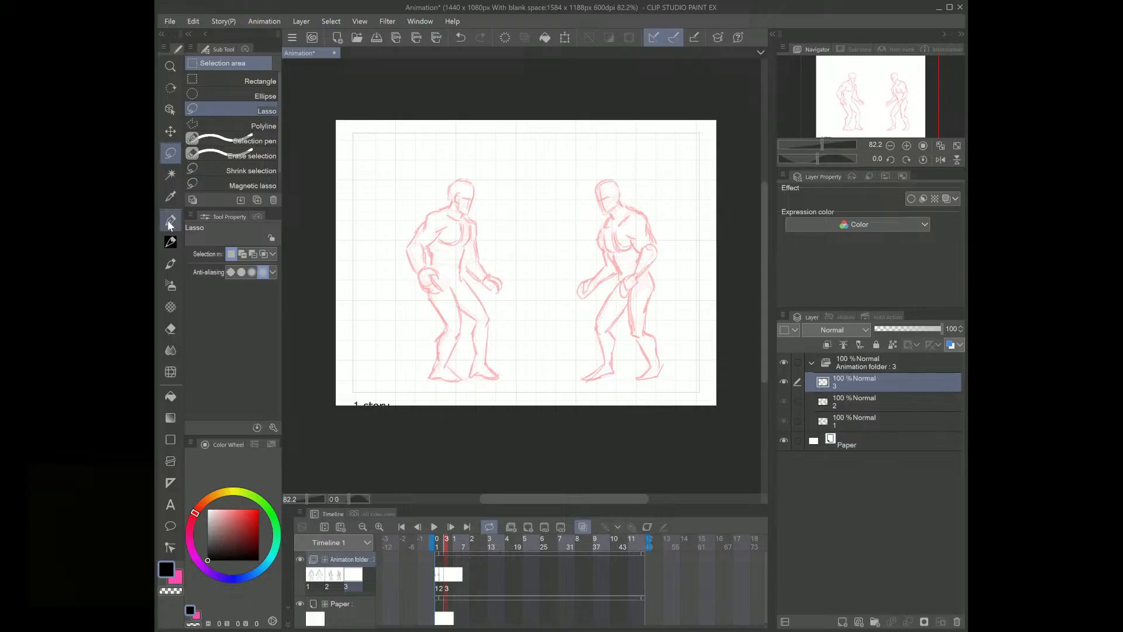
click(171, 241)
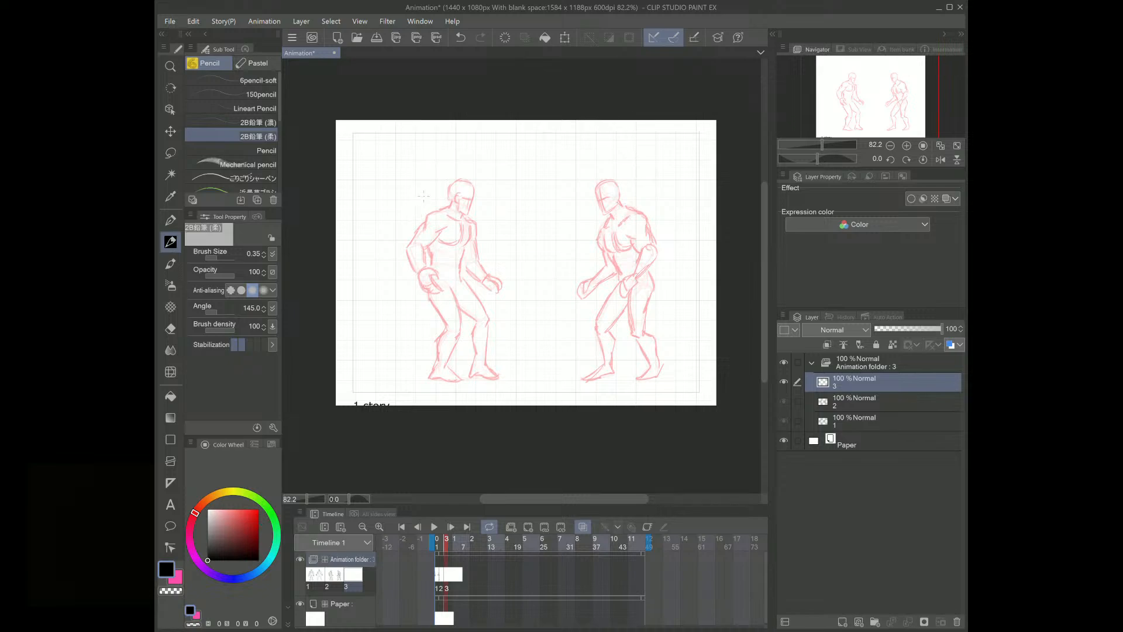
Step: Rough in the first figure's head, oval torso, hips and legs on cel 3, setting it back from the onion-skinned pose in a wide stance
mouse_move(427, 189)
mouse_down()
mouse_move(417, 201)
mouse_move(429, 186)
mouse_up()
mouse_move(443, 226)
mouse_down()
mouse_move(409, 231)
mouse_move(423, 266)
mouse_move(436, 225)
mouse_move(426, 290)
mouse_up()
mouse_move(422, 245)
mouse_down()
mouse_move(424, 292)
mouse_move(442, 286)
mouse_move(479, 318)
mouse_move(482, 365)
mouse_up()
drag(479, 366, 498, 373)
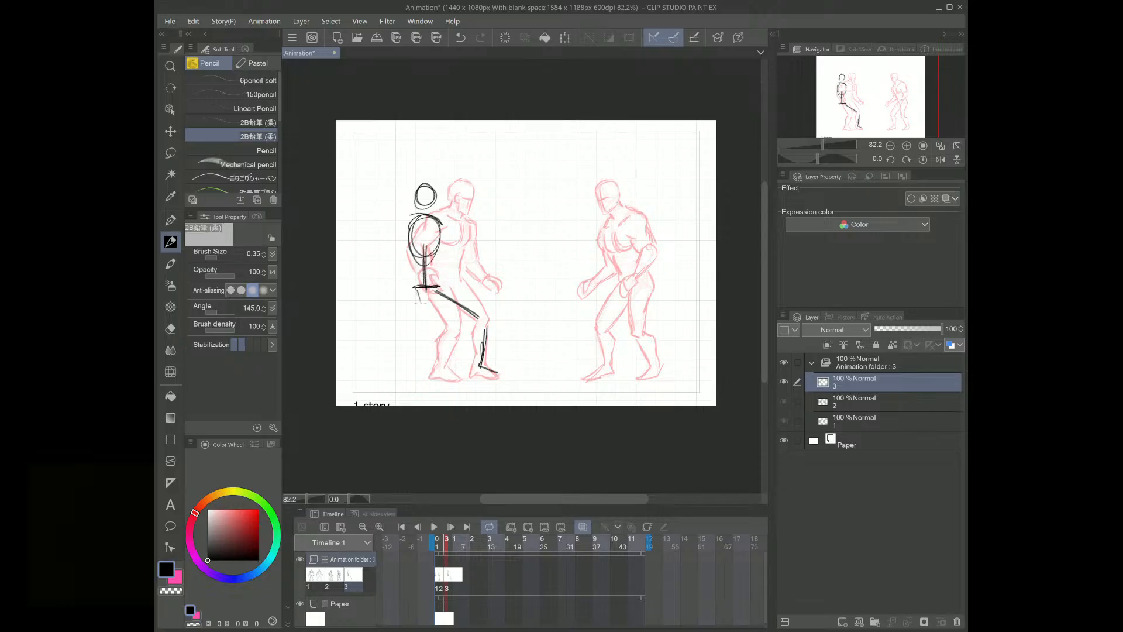
drag(419, 292, 426, 326)
drag(425, 319, 414, 368)
drag(404, 381, 420, 376)
mouse_move(412, 365)
mouse_down()
mouse_move(417, 383)
mouse_move(423, 375)
mouse_up()
Step: Rough in the first figure's bent arms with circle fists, one held at the waist and one raised forward
drag(413, 218, 390, 260)
drag(390, 260, 415, 270)
mouse_move(439, 214)
mouse_down()
mouse_move(444, 247)
mouse_move(475, 231)
mouse_up()
drag(401, 260, 414, 269)
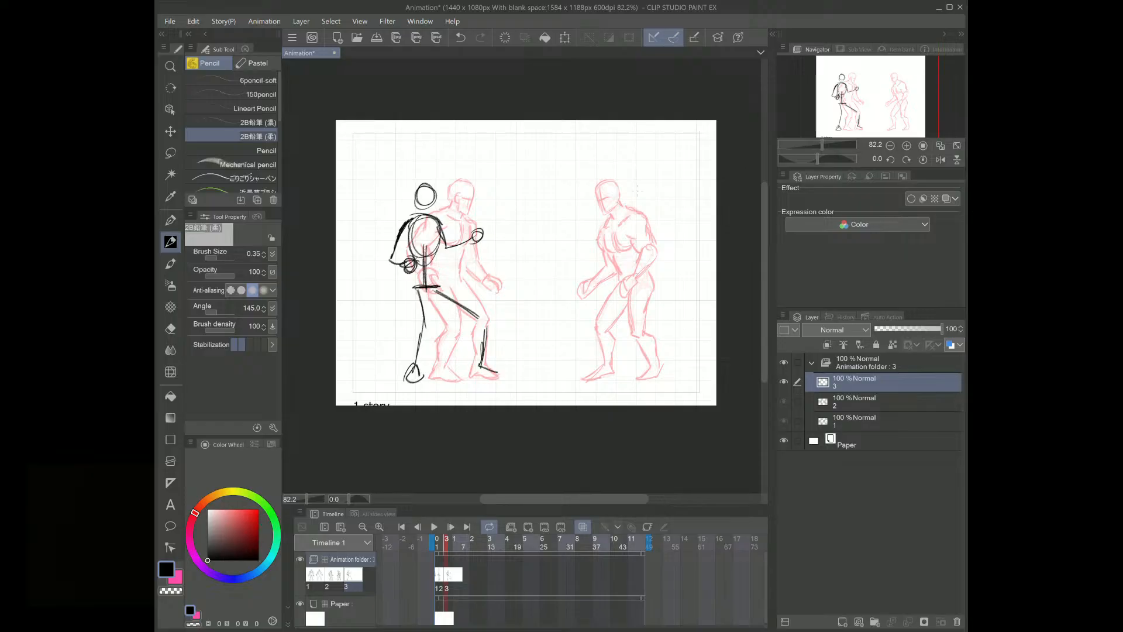
Step: Sketch the second figure's stick pose standing on one leg with the front knee raised and both fists up
mouse_move(631, 189)
mouse_down()
mouse_move(617, 199)
mouse_move(633, 178)
mouse_move(616, 199)
mouse_move(621, 246)
mouse_move(644, 218)
mouse_move(634, 289)
mouse_up()
mouse_move(633, 252)
mouse_down()
mouse_move(635, 284)
mouse_move(647, 274)
mouse_move(593, 241)
mouse_move(592, 307)
mouse_up()
mouse_move(639, 277)
mouse_down()
mouse_move(632, 379)
mouse_move(644, 378)
mouse_up()
drag(602, 231, 580, 205)
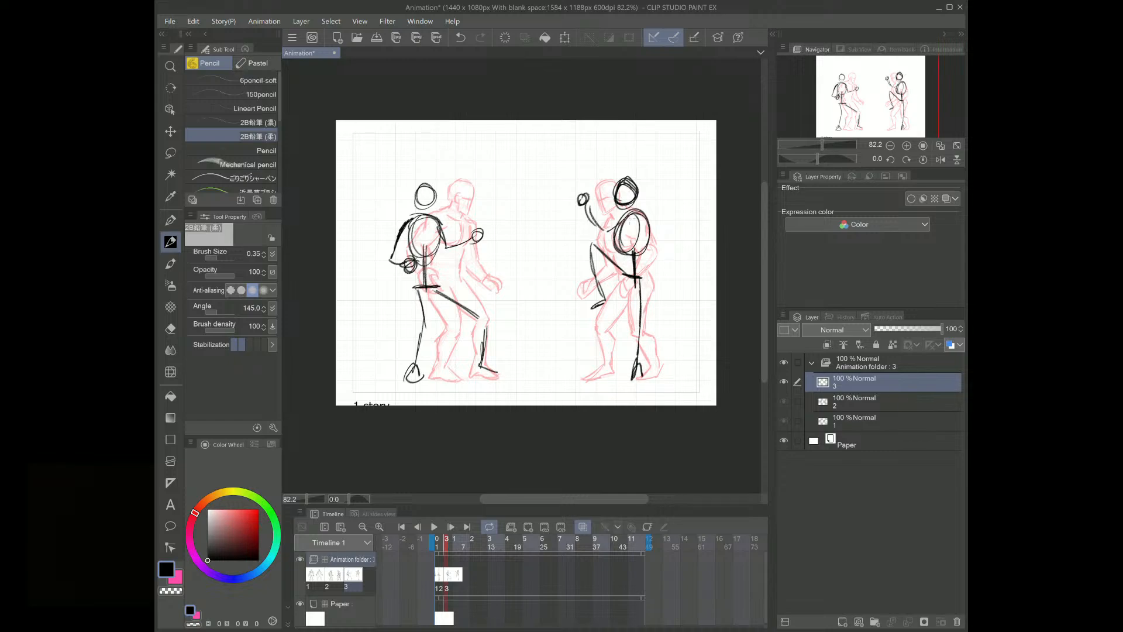
mouse_move(644, 183)
mouse_down()
mouse_move(632, 229)
mouse_move(649, 225)
mouse_up()
drag(624, 179, 639, 234)
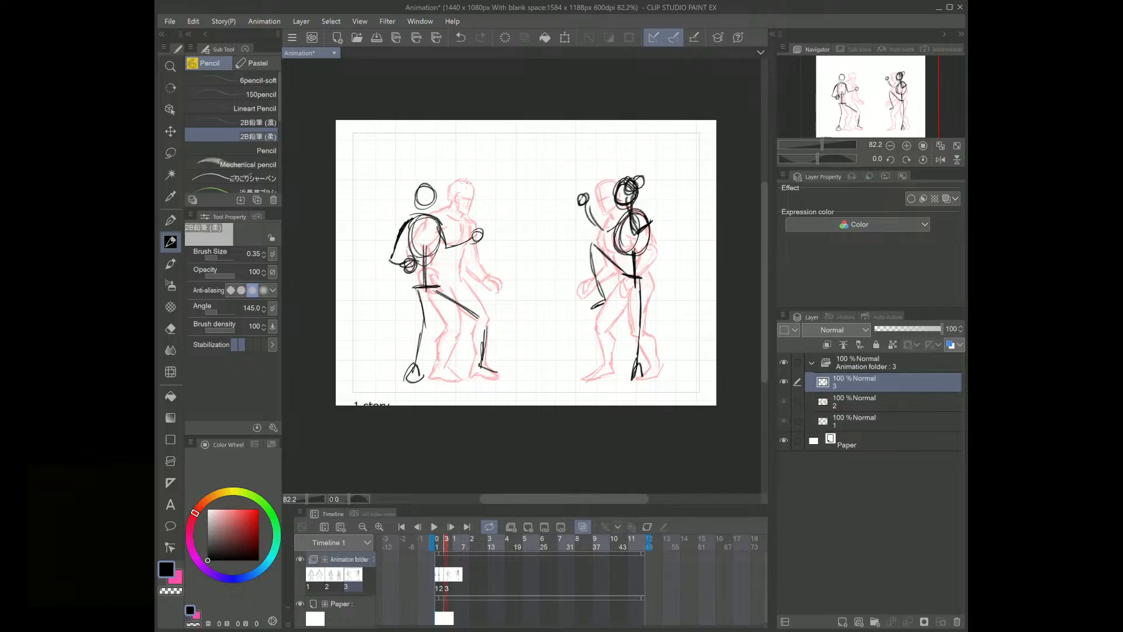
Step: Lasso the first stick figure's body above the feet, transform it slightly downward, and clear the selection
key(m)
mouse_move(449, 173)
mouse_down()
mouse_move(376, 242)
mouse_move(423, 328)
mouse_move(485, 331)
mouse_move(514, 212)
mouse_up()
click(504, 354)
drag(453, 259, 454, 262)
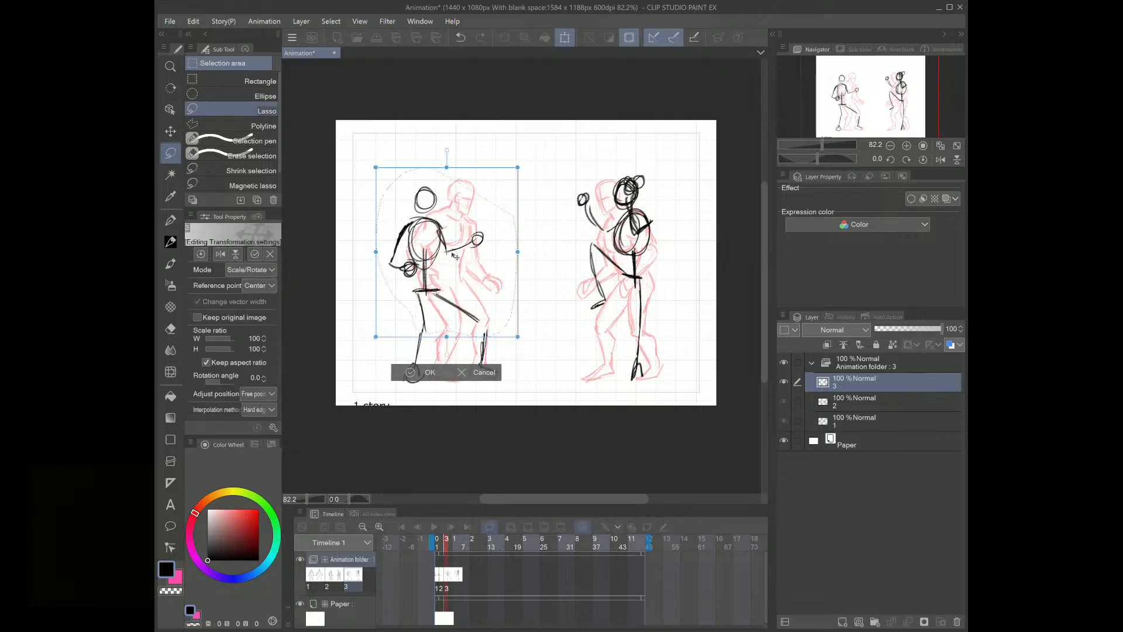
click(413, 373)
key(ctrl+d)
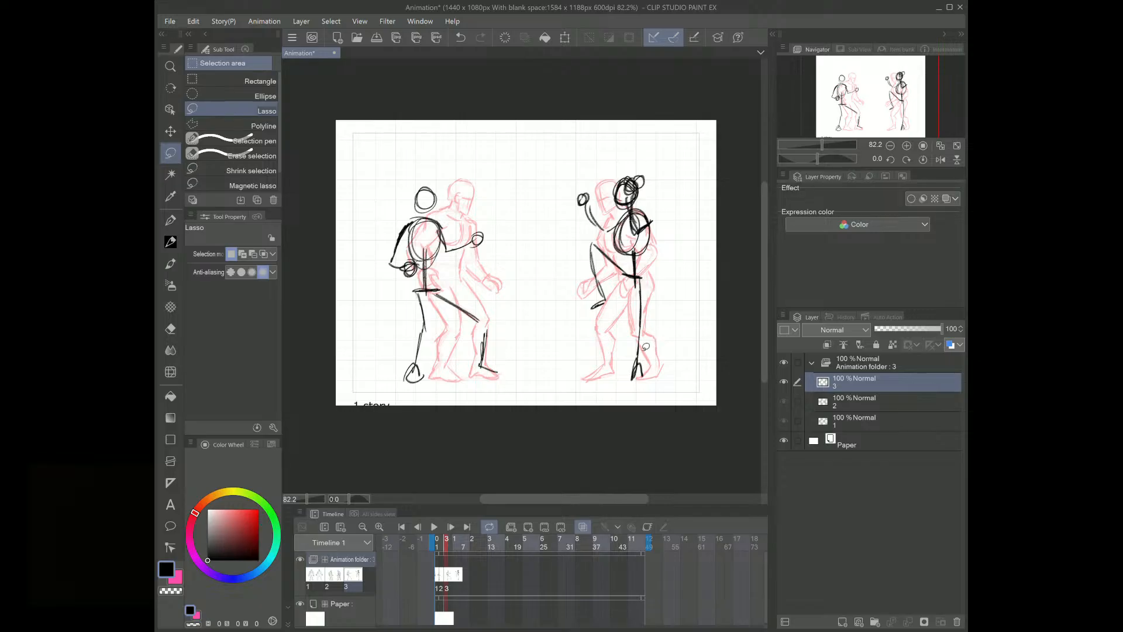
Step: Lasso the second stick figure's upper body and raised leg, transform them slightly upward, and clear the selection
mouse_move(653, 162)
mouse_down()
mouse_move(569, 282)
mouse_move(626, 316)
mouse_move(677, 248)
mouse_move(667, 187)
mouse_up()
click(668, 350)
drag(648, 255, 647, 248)
click(589, 358)
click(707, 212)
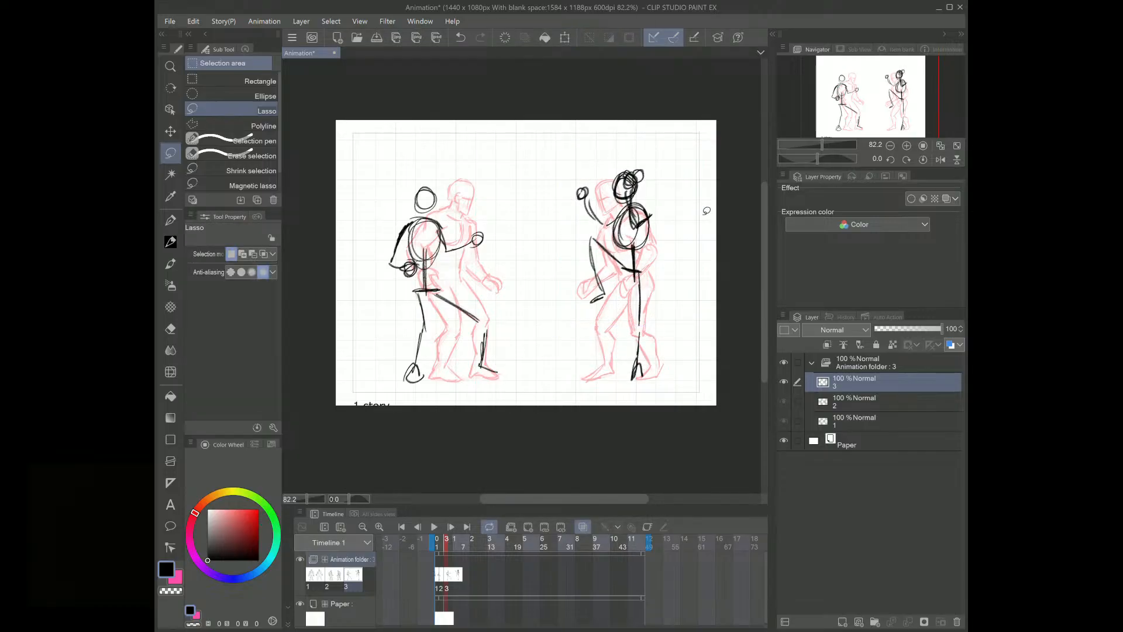
Step: Flip repeatedly through cels 1, 2 and 3 to check how the figures move into their fighting poses
key(Left)
key(Left)
key(Right)
key(Right)
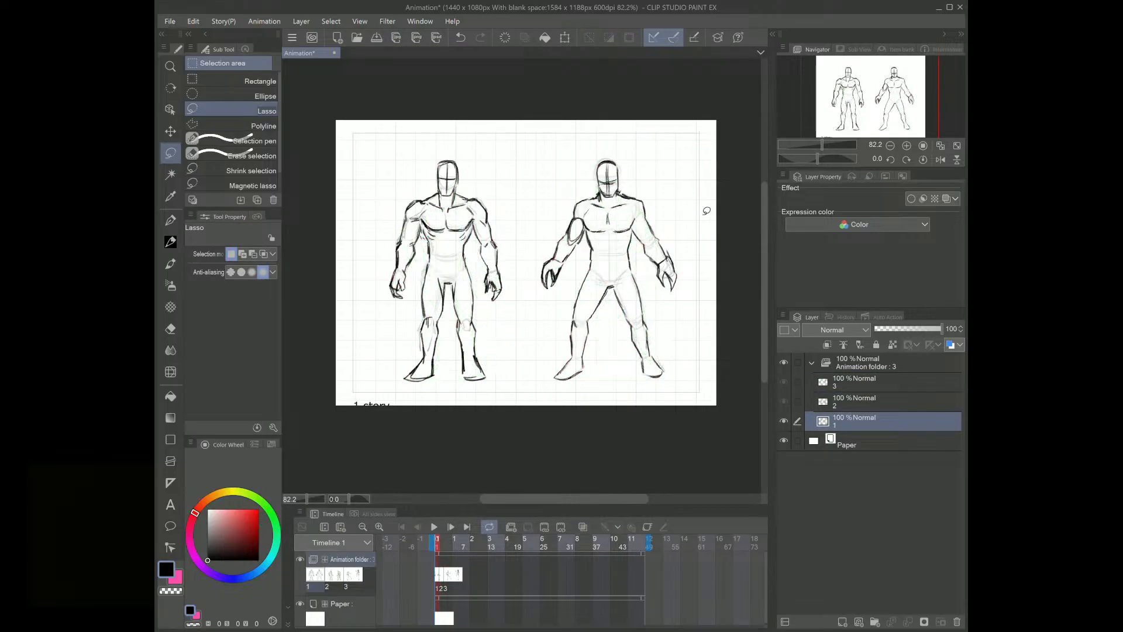
key(Left)
key(Left)
key(Right)
key(Right)
key(Left)
key(Left)
key(Right)
key(Right)
key(Left)
key(Right)
key(Left)
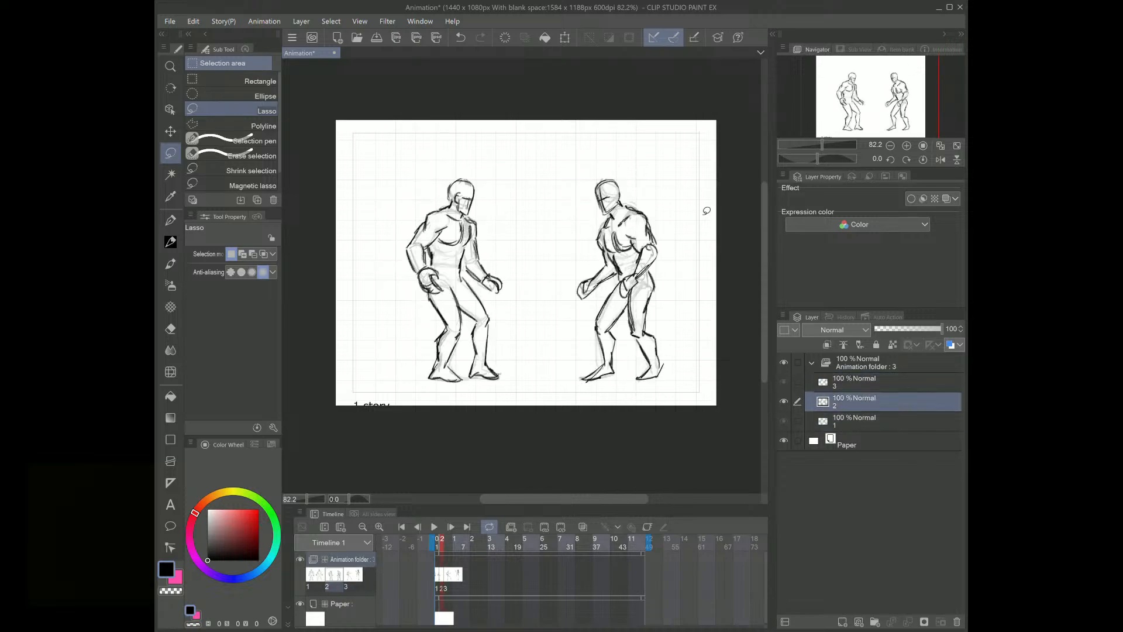
key(Left)
key(Left)
key(Right)
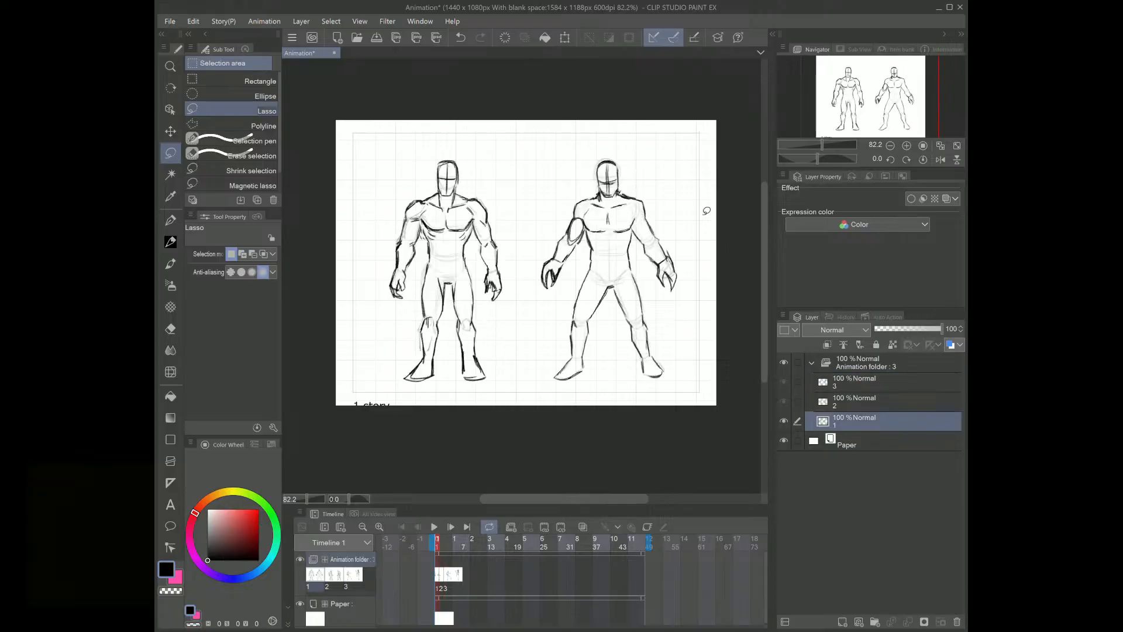
key(Right)
key(Right)
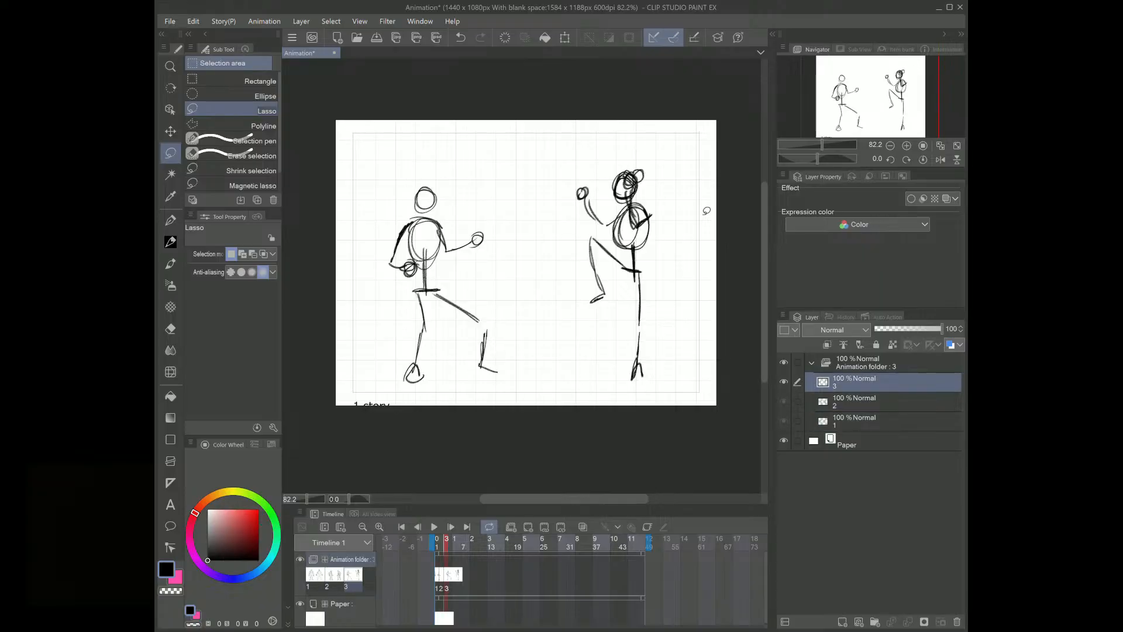
key(Left)
key(Right)
key(Left)
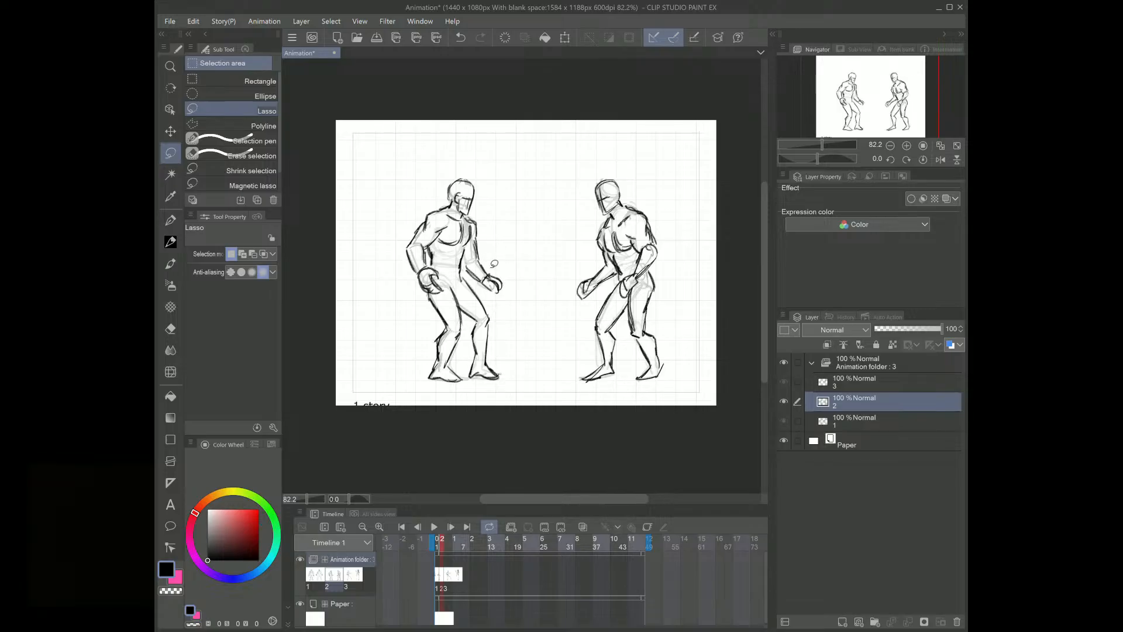
key(ctrl+Right)
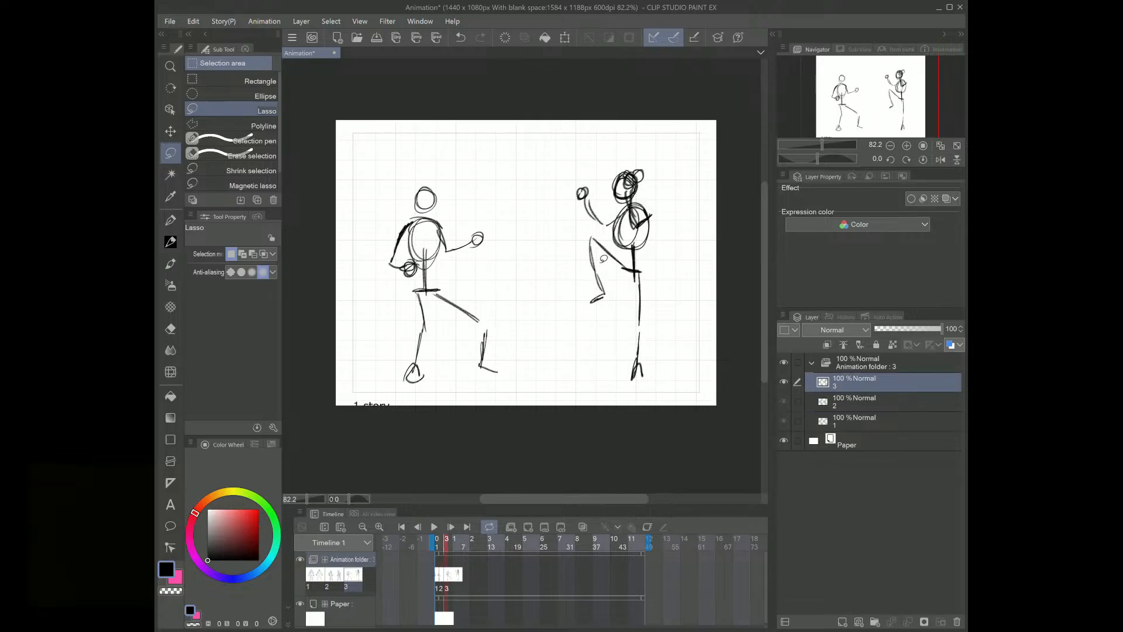
key(ctrl+Left)
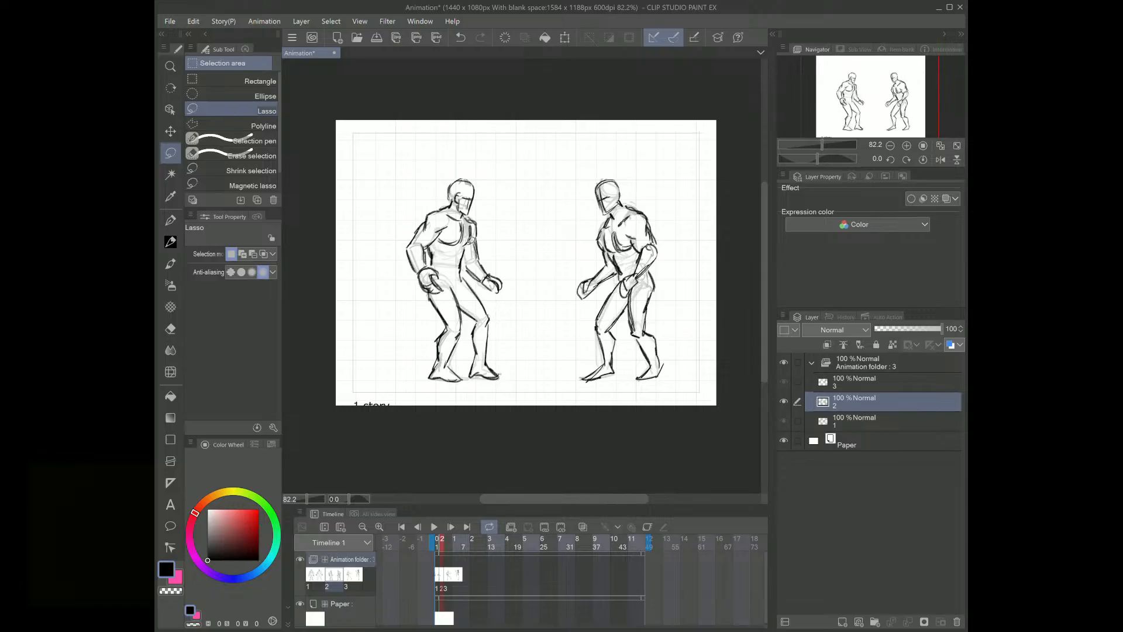
key(Right)
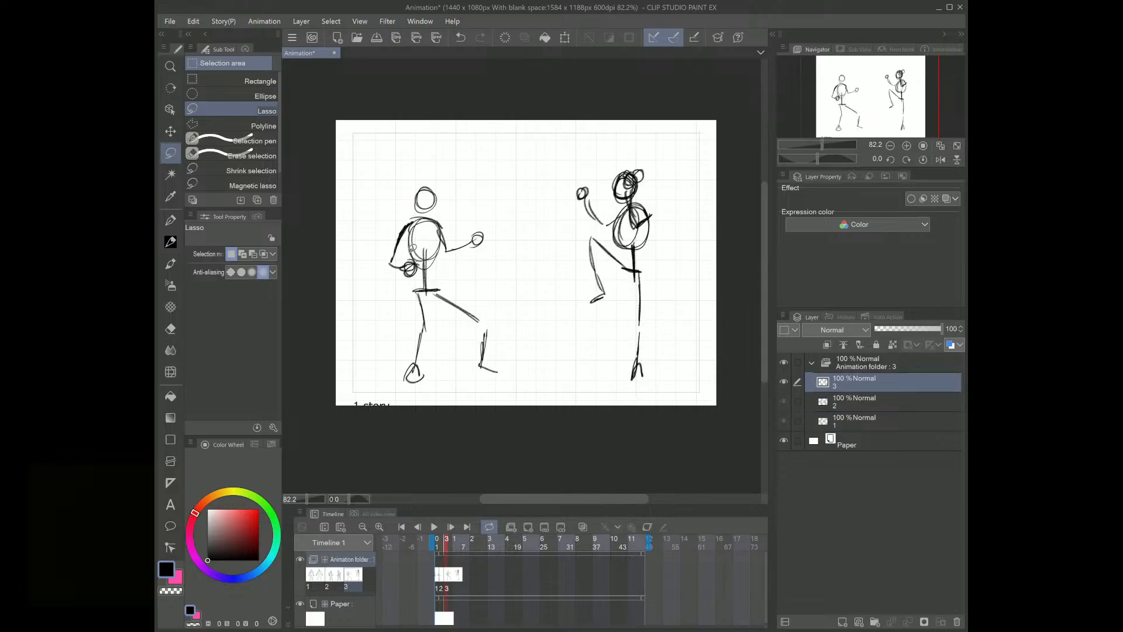
key(Right)
key(Right)
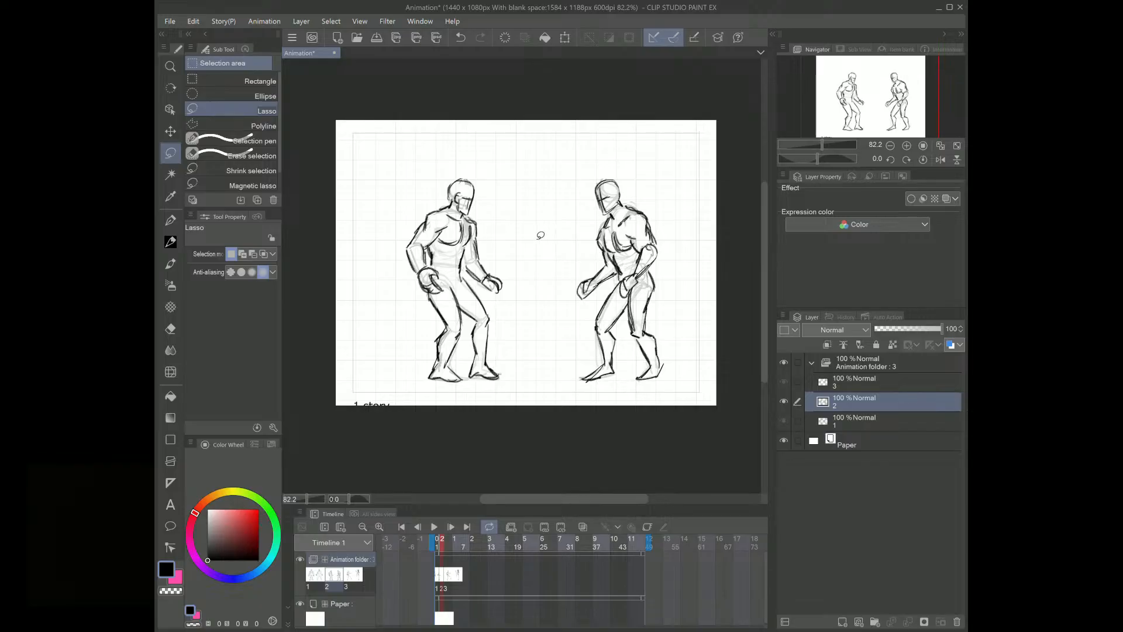
key(Left)
key(Right)
key(Right)
key(Left)
key(Left)
key(Right)
key(Right)
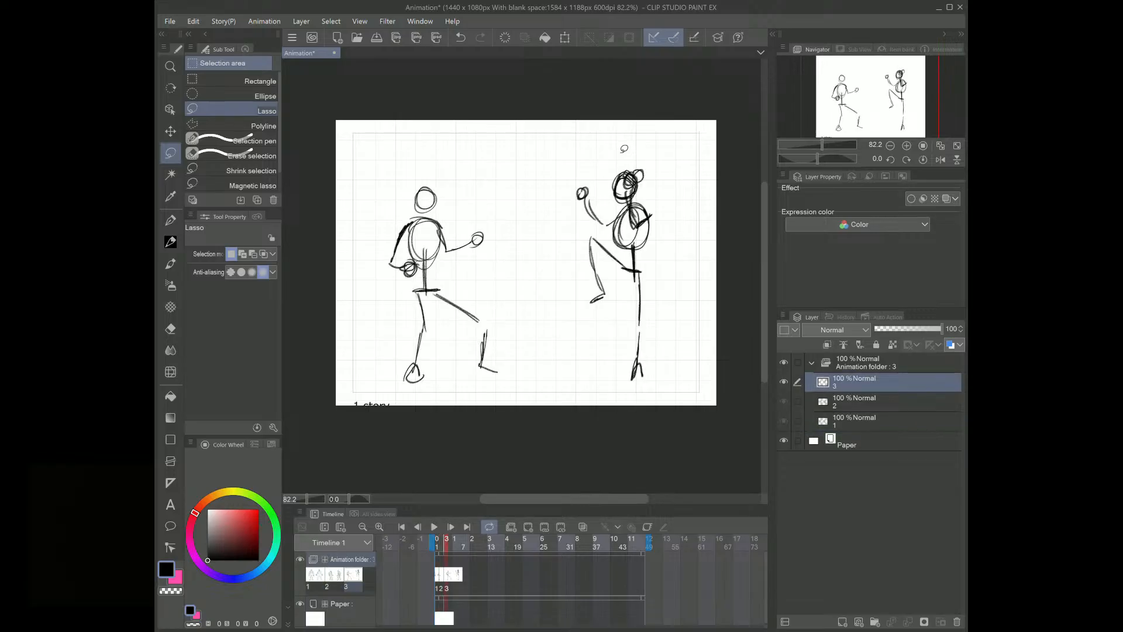
Step: Lighten both rough stick figures on cel 3 with the eraser so they serve as faint guides
key(e)
mouse_move(427, 188)
mouse_down()
mouse_move(410, 242)
mouse_move(428, 239)
mouse_move(417, 308)
mouse_move(426, 350)
mouse_move(487, 333)
mouse_move(478, 375)
mouse_move(448, 359)
mouse_move(382, 261)
mouse_move(418, 226)
mouse_move(571, 196)
mouse_up()
mouse_move(626, 171)
mouse_down()
mouse_move(613, 283)
mouse_move(632, 364)
mouse_move(617, 296)
mouse_move(627, 181)
mouse_move(601, 210)
mouse_move(418, 264)
mouse_up()
Step: Pencil the outline of the first figure's waist-level arm, torso, hips and both legs over the faint guide
key(p)
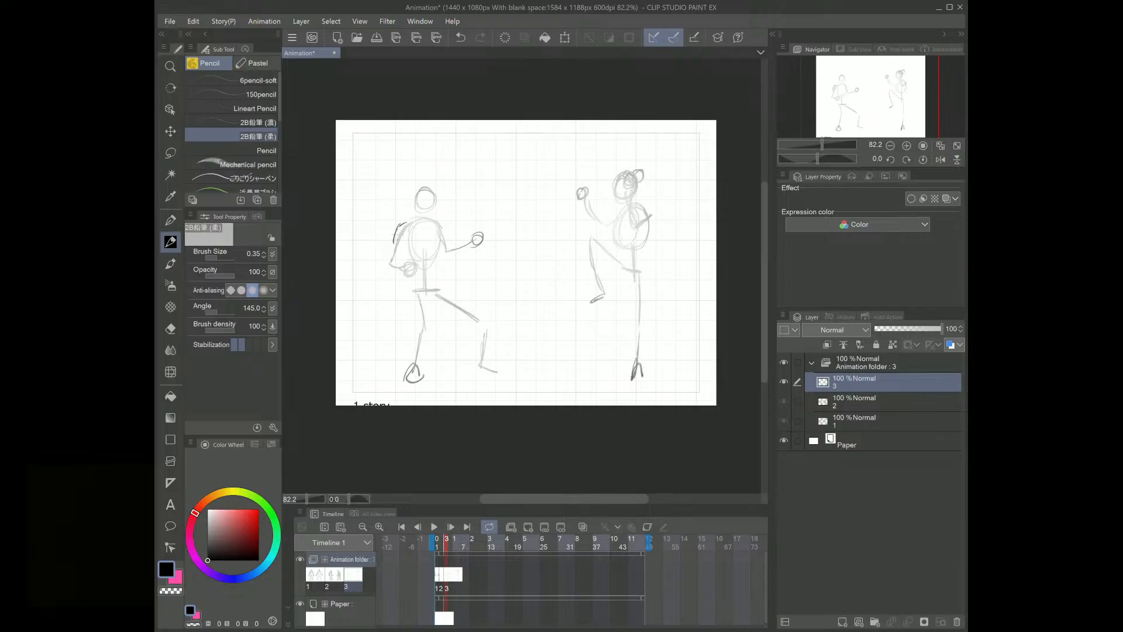
mouse_move(395, 231)
mouse_down()
mouse_move(389, 257)
mouse_move(400, 255)
mouse_up()
drag(416, 261, 406, 270)
mouse_move(409, 224)
mouse_down()
mouse_move(444, 243)
mouse_move(426, 297)
mouse_up()
mouse_move(426, 296)
mouse_down()
mouse_move(432, 328)
mouse_move(418, 335)
mouse_up()
mouse_move(411, 307)
mouse_down()
mouse_move(417, 337)
mouse_move(432, 329)
mouse_move(407, 353)
mouse_move(428, 347)
mouse_up()
drag(429, 304, 463, 322)
mouse_move(430, 307)
mouse_down()
mouse_move(463, 321)
mouse_move(439, 305)
mouse_move(476, 321)
mouse_move(474, 359)
mouse_up()
drag(477, 319, 482, 355)
drag(485, 329, 482, 362)
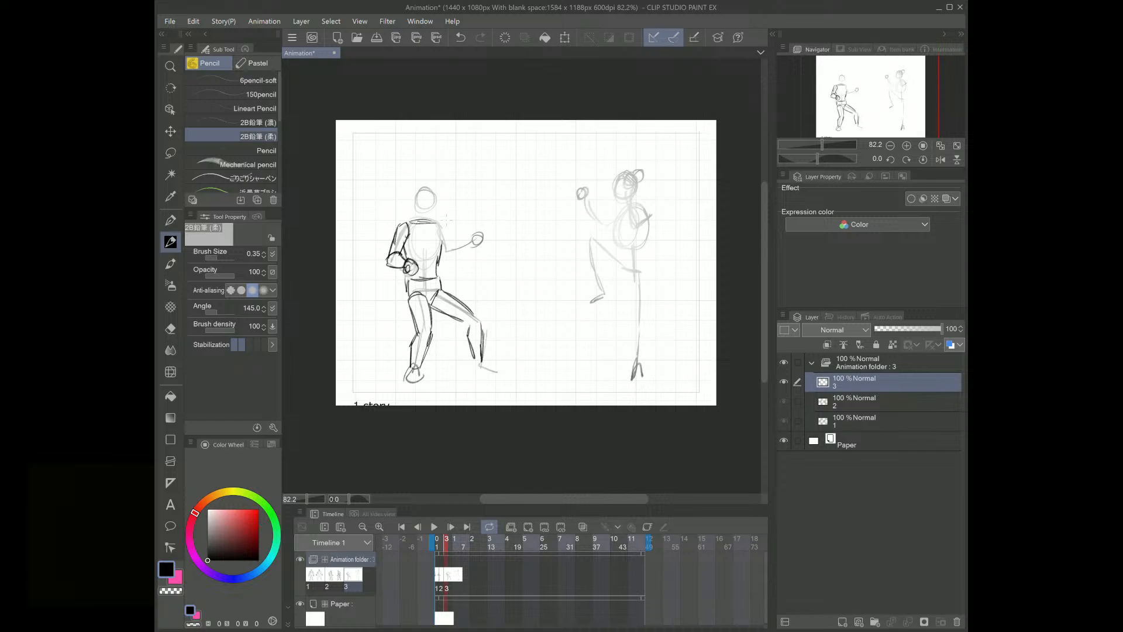
Step: Draw the first figure's chest and abdomen lines, head outline, raised forearm and clenched fists
drag(426, 228, 429, 277)
drag(415, 250, 438, 246)
drag(421, 192, 430, 214)
mouse_move(421, 188)
mouse_down()
mouse_move(439, 210)
mouse_move(414, 198)
mouse_up()
drag(467, 242, 478, 234)
drag(417, 262, 407, 275)
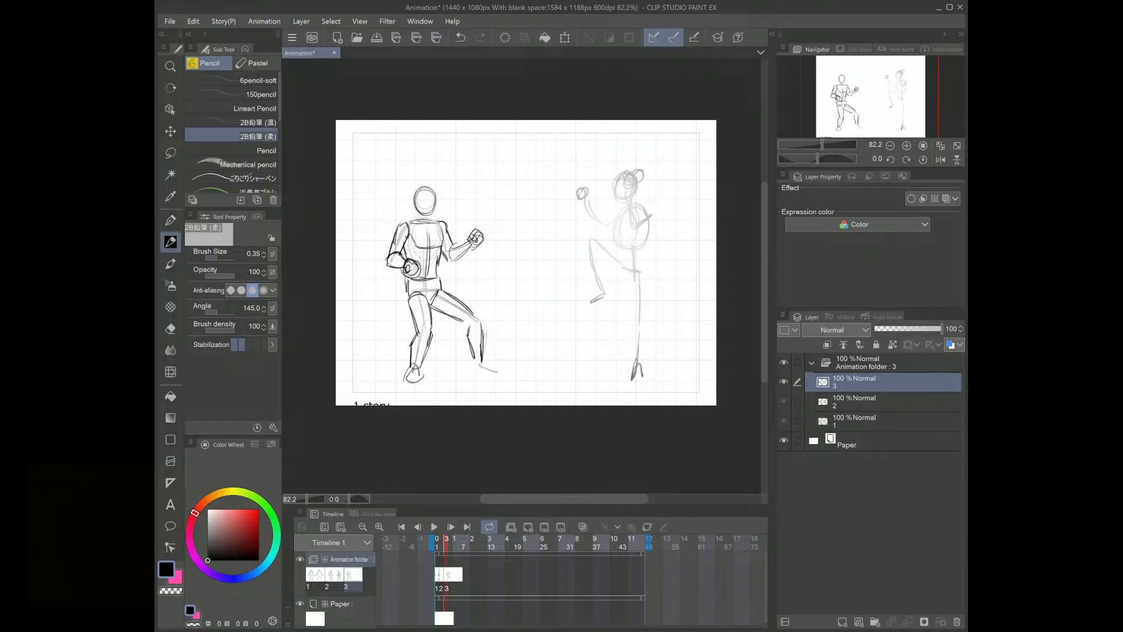
Step: Add the first figure's face guidelines, both feet and extra chest definition
drag(416, 203, 435, 203)
drag(475, 369, 498, 374)
drag(411, 370, 423, 387)
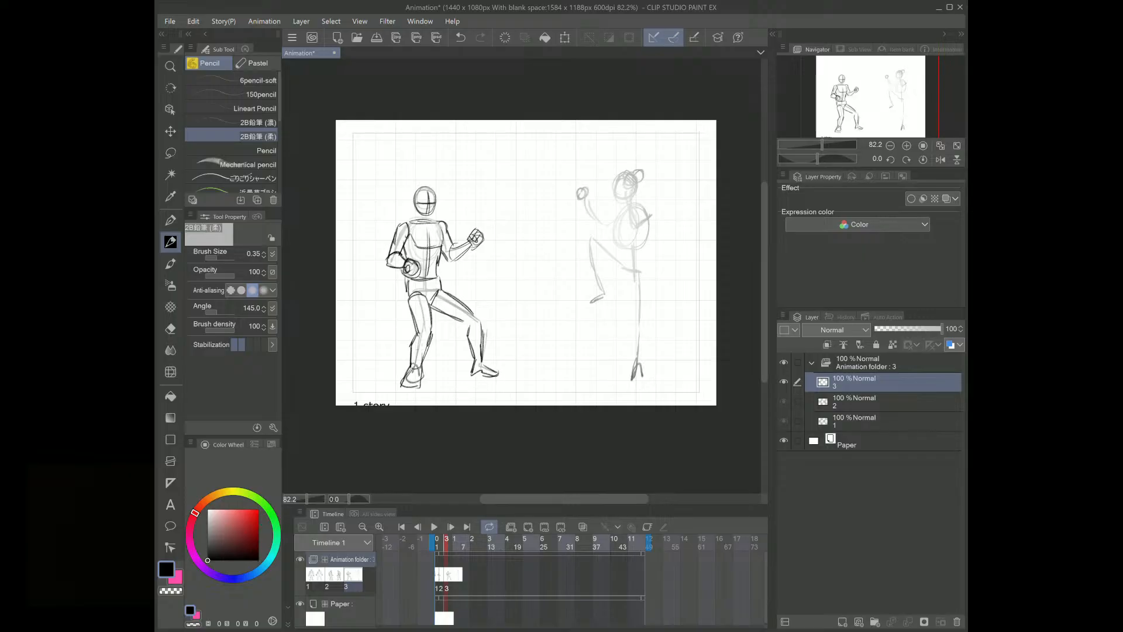
drag(433, 224, 432, 252)
Step: Draw the second figure's raised front fist and forearm, then outline the bent raised leg and its foot
mouse_move(586, 197)
mouse_down()
mouse_move(597, 232)
mouse_move(585, 188)
mouse_up()
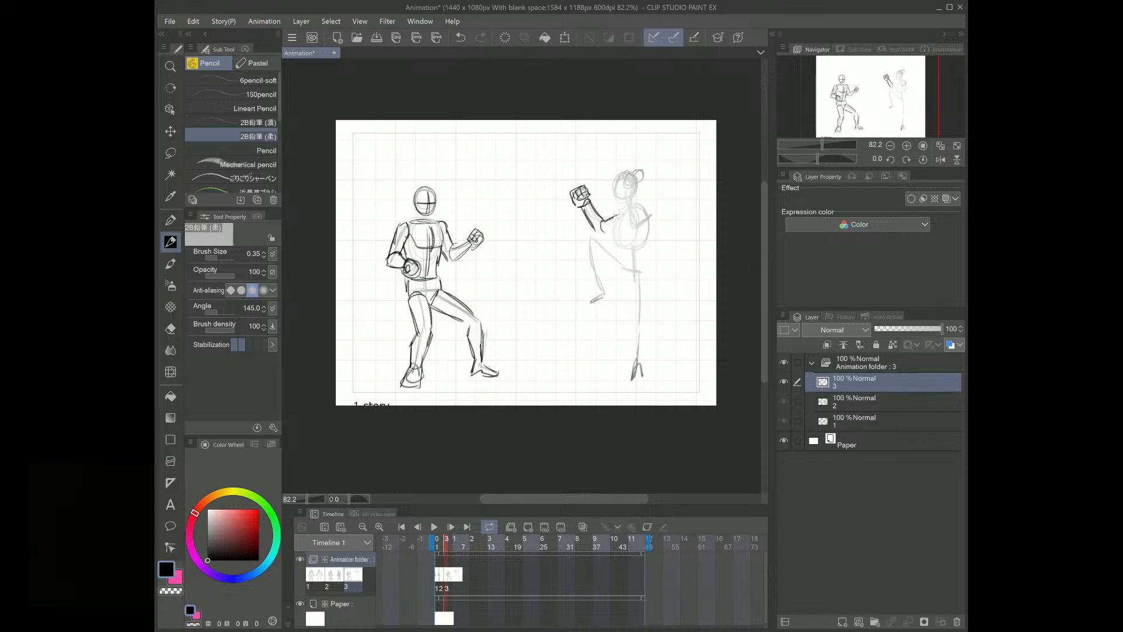
mouse_move(598, 234)
mouse_down()
mouse_move(619, 223)
mouse_move(625, 266)
mouse_move(617, 254)
mouse_move(592, 280)
mouse_up()
drag(596, 244, 609, 258)
mouse_move(608, 254)
mouse_down()
mouse_move(588, 306)
mouse_move(617, 280)
mouse_up()
drag(607, 275, 610, 293)
drag(582, 236, 593, 273)
Step: Outline the second figure's raised thigh and the standing leg down to its foot
mouse_move(586, 240)
mouse_down()
mouse_move(627, 256)
mouse_move(609, 268)
mouse_move(618, 281)
mouse_move(631, 267)
mouse_move(643, 282)
mouse_move(640, 265)
mouse_move(641, 330)
mouse_up()
mouse_move(638, 281)
mouse_down()
mouse_move(634, 320)
mouse_move(627, 283)
mouse_move(632, 362)
mouse_up()
mouse_move(647, 327)
mouse_down()
mouse_move(641, 368)
mouse_move(628, 353)
mouse_move(648, 377)
mouse_up()
drag(642, 371, 650, 375)
drag(639, 364, 646, 371)
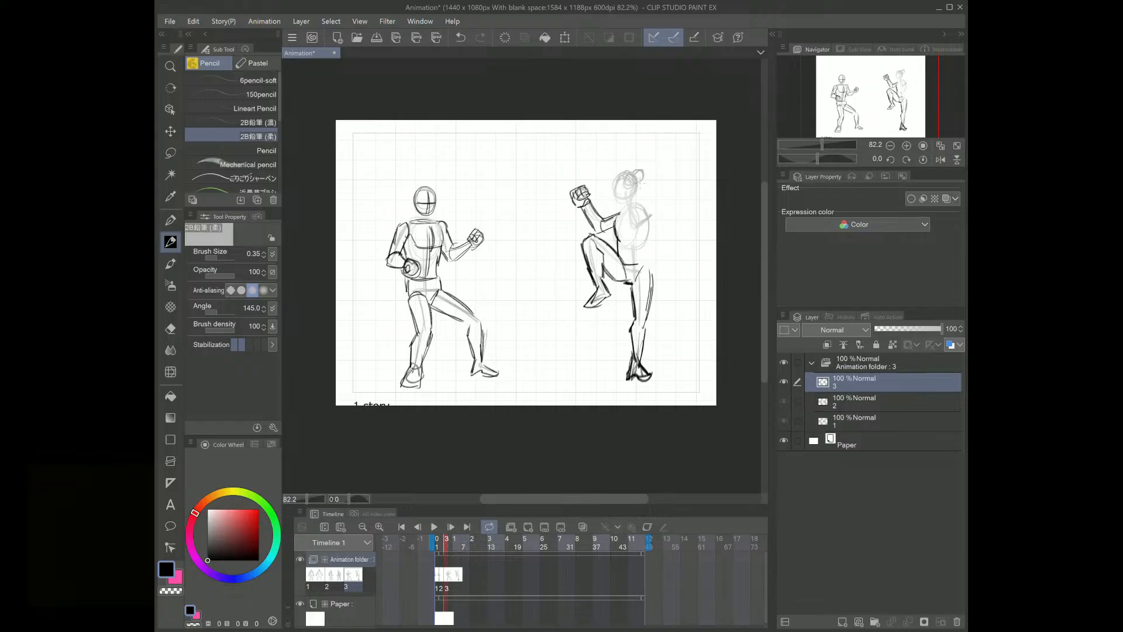
Step: Draw the second figure's rear guard arm with its round fist beside the head and the elbow bent below
drag(641, 178, 644, 196)
mouse_move(637, 201)
mouse_down()
mouse_move(641, 227)
mouse_move(652, 222)
mouse_up()
drag(639, 226, 651, 221)
drag(641, 230, 650, 225)
mouse_move(647, 234)
mouse_down()
mouse_move(659, 224)
mouse_move(656, 235)
mouse_up()
Step: Outline the second figure's back, chest and front shoulder, connecting the raised front arm to the torso
mouse_move(651, 206)
mouse_down()
mouse_move(659, 227)
mouse_move(644, 265)
mouse_up()
drag(620, 221, 617, 247)
drag(622, 223, 612, 241)
drag(619, 231, 599, 236)
drag(617, 225, 603, 232)
Step: Add the second figure's face guidelines, jaw, torso centre line, and chest and waist contours
mouse_move(631, 175)
mouse_down()
mouse_move(619, 184)
mouse_move(625, 202)
mouse_up()
mouse_move(618, 182)
mouse_down()
mouse_move(626, 205)
mouse_move(641, 204)
mouse_move(632, 263)
mouse_up()
mouse_move(633, 220)
mouse_down()
mouse_move(631, 269)
mouse_move(642, 210)
mouse_move(648, 234)
mouse_up()
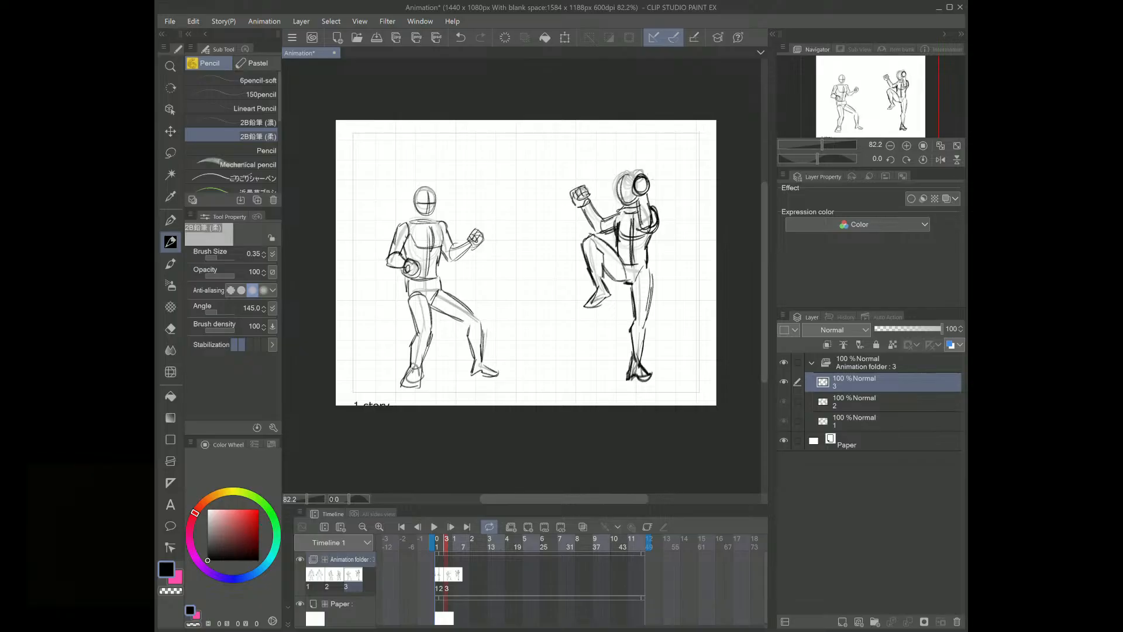
drag(618, 183, 636, 200)
drag(628, 175, 627, 203)
mouse_move(617, 193)
mouse_down()
mouse_move(635, 193)
mouse_move(655, 224)
mouse_up()
mouse_move(620, 241)
mouse_down()
mouse_move(620, 269)
mouse_move(645, 261)
mouse_move(623, 286)
mouse_move(649, 267)
mouse_up()
mouse_move(620, 212)
mouse_down()
mouse_move(615, 229)
mouse_move(650, 226)
mouse_up()
Step: Flip back and forth through the three cels to review the motion with the detailed third drawing
key(Left)
key(Right)
key(Left)
key(Left)
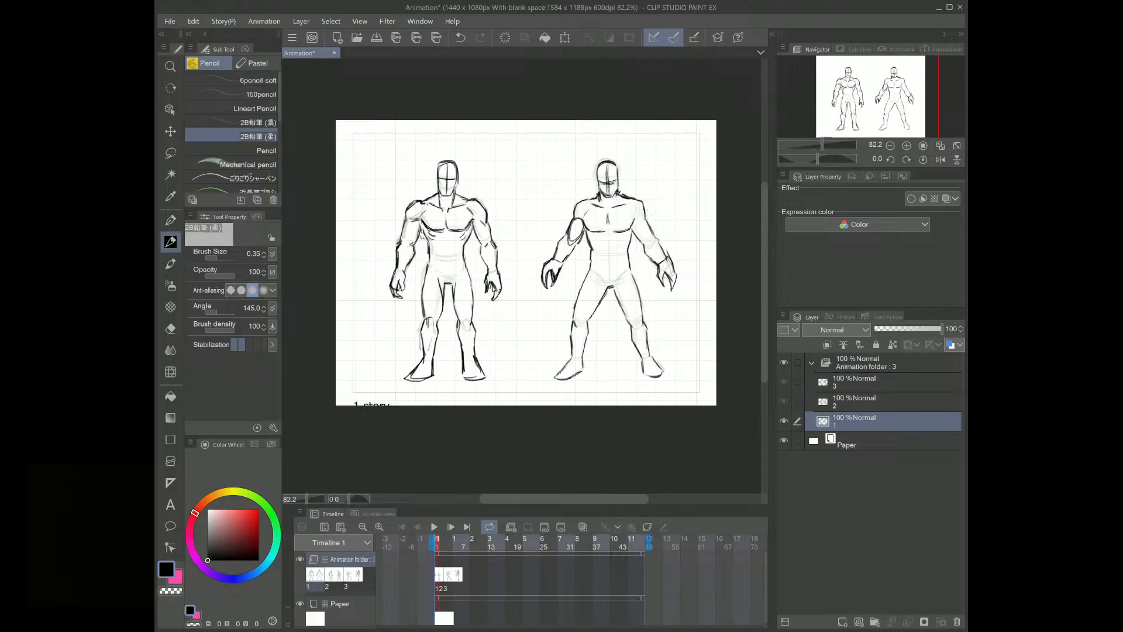
key(Right)
key(Right)
key(Left)
key(Left)
key(Right)
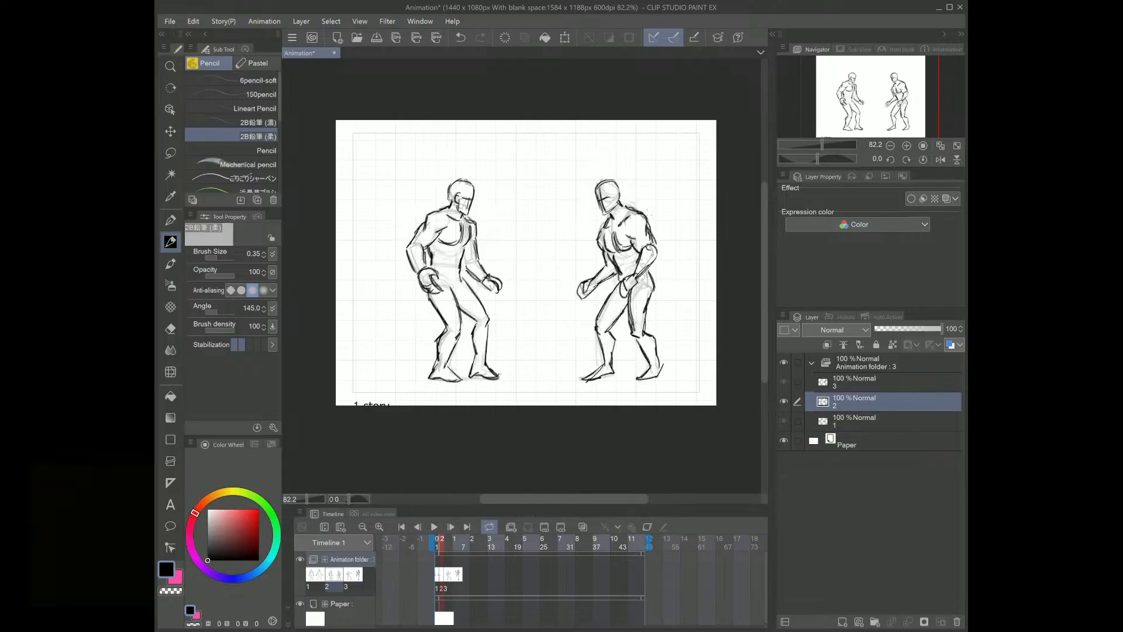
key(Right)
key(Left)
key(Left)
key(Right)
key(Right)
key(Left)
key(Right)
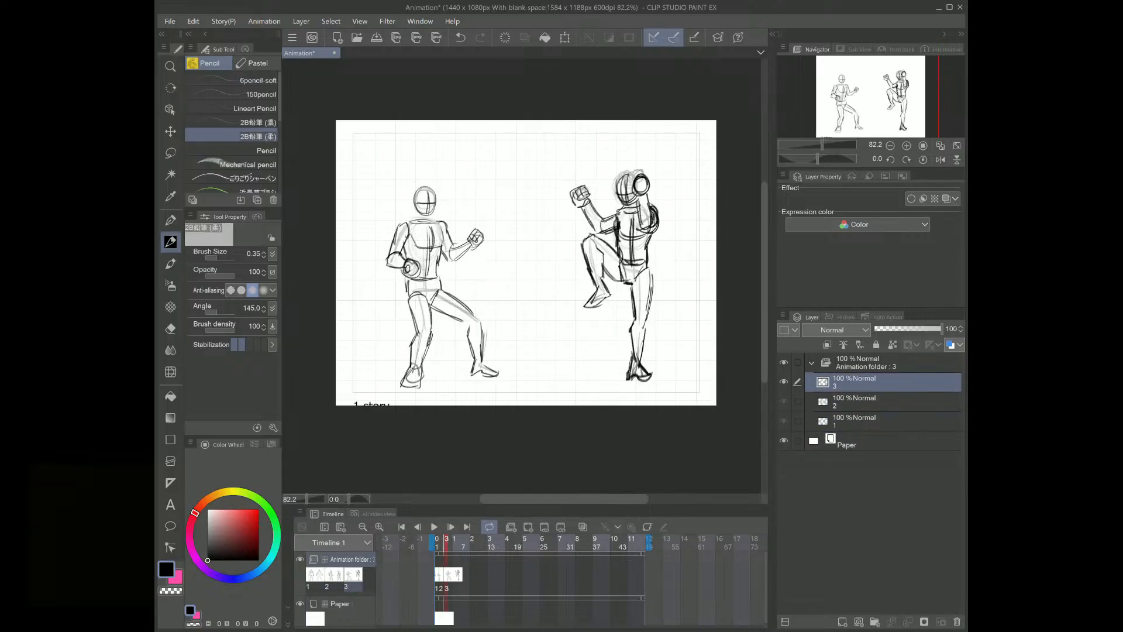
Step: Mirror the canvas view horizontally, flip through the cels to check the poses, and restore the normal view
click(938, 159)
key(Left)
key(Left)
key(Right)
key(Left)
key(Right)
key(Right)
key(Left)
key(Right)
key(Left)
key(Right)
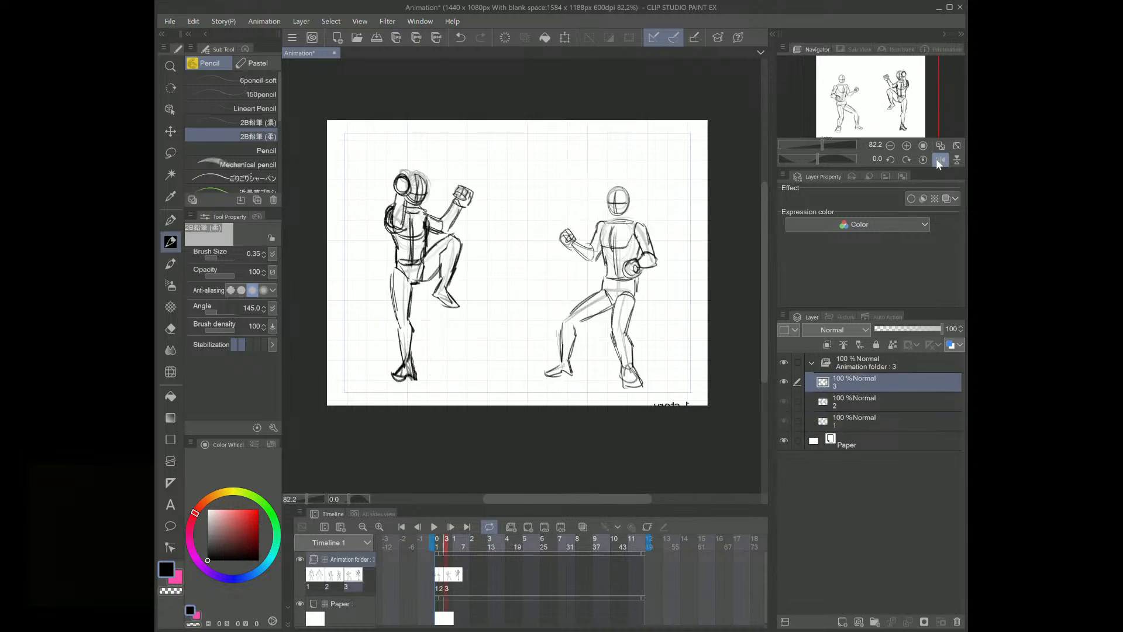
click(935, 159)
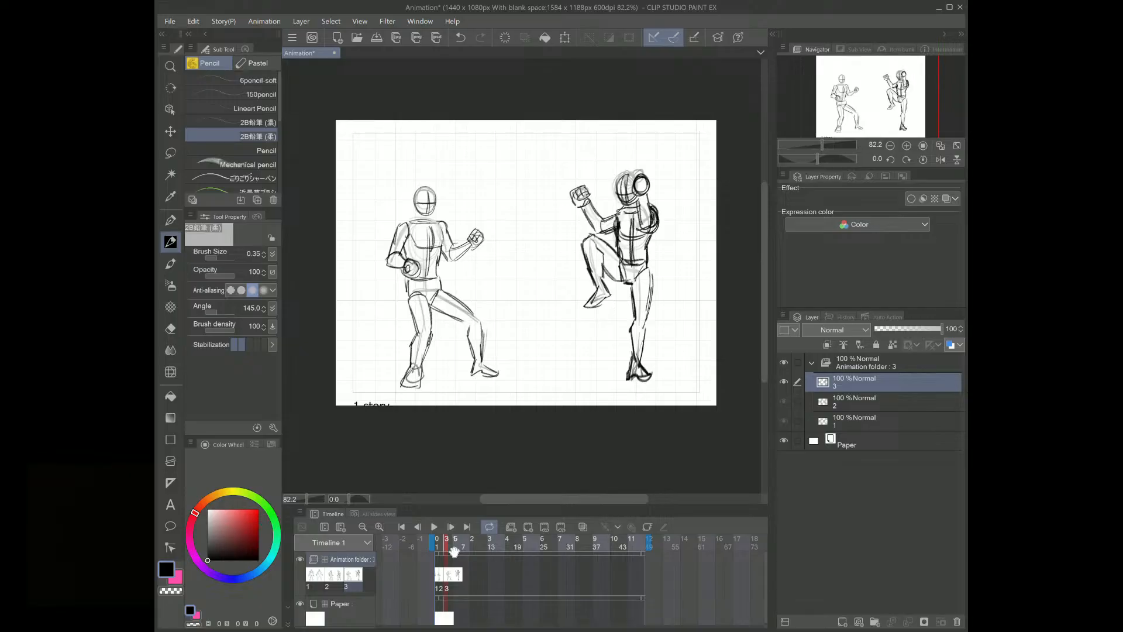
Step: Add a fourth cel with onion skin shown and rough in the second figure's hips, legs and upright torso
key(alt+n)
key(alt+o)
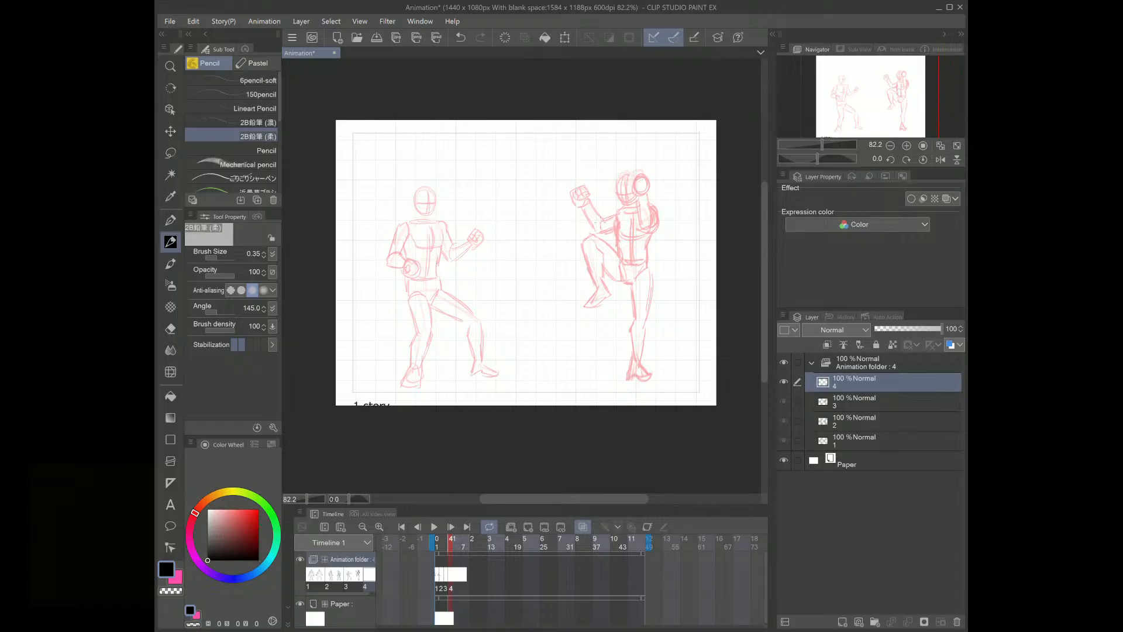
mouse_move(592, 256)
mouse_down()
mouse_move(500, 234)
mouse_move(490, 212)
mouse_move(494, 240)
mouse_move(491, 208)
mouse_move(590, 260)
mouse_up()
mouse_move(514, 235)
mouse_down()
mouse_move(598, 267)
mouse_move(648, 364)
mouse_move(644, 377)
mouse_up()
mouse_move(595, 251)
mouse_down()
mouse_move(586, 206)
mouse_move(595, 191)
mouse_move(609, 211)
mouse_move(588, 193)
mouse_up()
Step: Sketch the second figure's shoulders, bent arms and fists, and its kicking leg with the foot reaching toward the opponent's head
mouse_move(582, 231)
mouse_down()
mouse_move(611, 205)
mouse_move(591, 159)
mouse_move(592, 186)
mouse_move(574, 206)
mouse_move(590, 207)
mouse_move(542, 205)
mouse_up()
mouse_move(544, 205)
mouse_down()
mouse_move(562, 176)
mouse_move(630, 208)
mouse_move(637, 237)
mouse_up()
mouse_move(620, 182)
mouse_down()
mouse_move(613, 192)
mouse_move(624, 185)
mouse_up()
drag(618, 195, 631, 232)
mouse_move(492, 203)
mouse_down()
mouse_move(486, 246)
mouse_move(497, 234)
mouse_up()
drag(496, 235, 531, 242)
drag(515, 236, 604, 262)
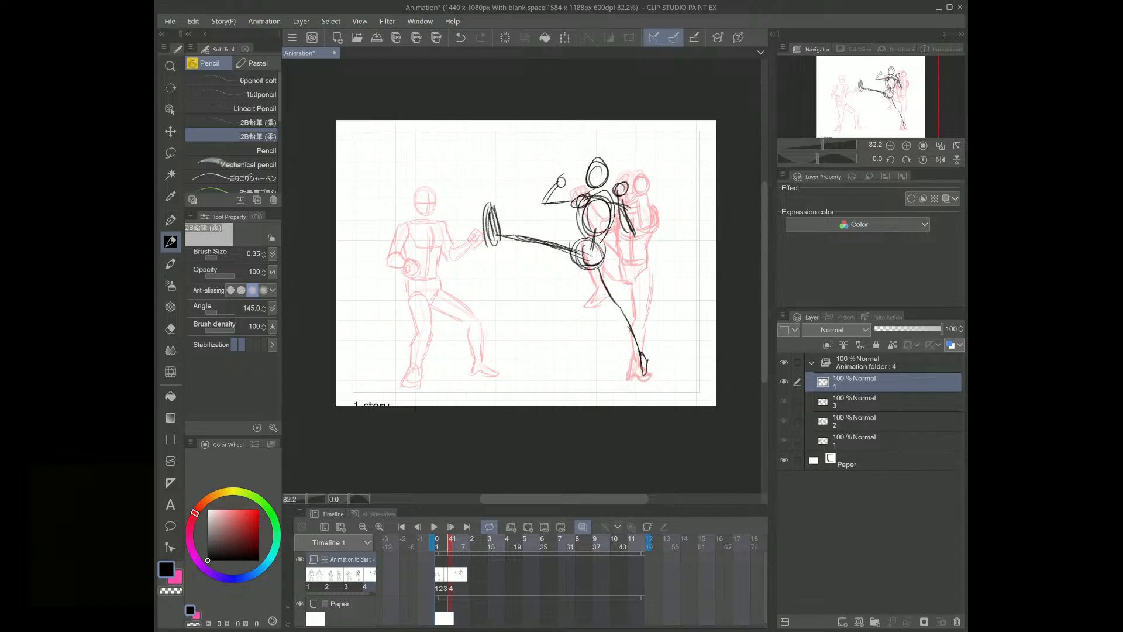
Step: Sketch the first figure in cel 4 leaning forward, with head, torso, raised guarding fist and wide bent legs
mouse_move(498, 250)
mouse_down()
mouse_move(520, 206)
mouse_move(515, 217)
mouse_up()
mouse_move(514, 225)
mouse_down()
mouse_move(494, 255)
mouse_move(474, 226)
mouse_move(498, 255)
mouse_up()
mouse_move(468, 199)
mouse_down()
mouse_move(455, 221)
mouse_move(473, 205)
mouse_up()
mouse_move(475, 245)
mouse_down()
mouse_move(442, 240)
mouse_move(440, 274)
mouse_move(457, 285)
mouse_move(471, 274)
mouse_move(450, 294)
mouse_up()
mouse_move(442, 235)
mouse_down()
mouse_move(409, 266)
mouse_move(439, 276)
mouse_move(439, 267)
mouse_move(462, 289)
mouse_move(430, 293)
mouse_move(435, 304)
mouse_move(462, 296)
mouse_move(407, 378)
mouse_move(413, 367)
mouse_up()
mouse_move(458, 303)
mouse_down()
mouse_move(486, 323)
mouse_move(487, 358)
mouse_move(502, 366)
mouse_up()
mouse_move(404, 368)
mouse_down()
mouse_move(402, 381)
mouse_move(420, 359)
mouse_up()
Step: Flip through the cels without onion skin to check the movement from the raised knee into the kick
key(Left)
key(Right)
key(Left)
key(Right)
key(Left)
key(Right)
key(Left)
key(Left)
key(Left)
key(Right)
key(Right)
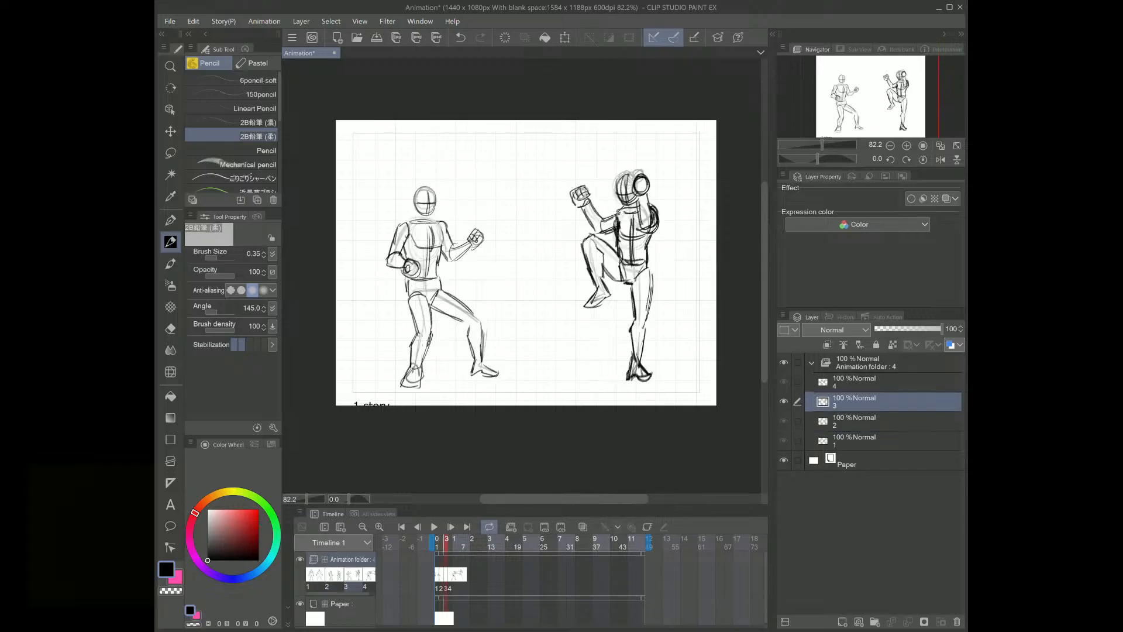
key(Right)
key(Left)
key(Right)
key(Left)
key(Right)
key(Left)
key(Right)
key(Left)
key(Right)
key(Left)
key(Left)
key(Right)
key(Right)
key(Left)
key(Right)
key(Left)
key(Right)
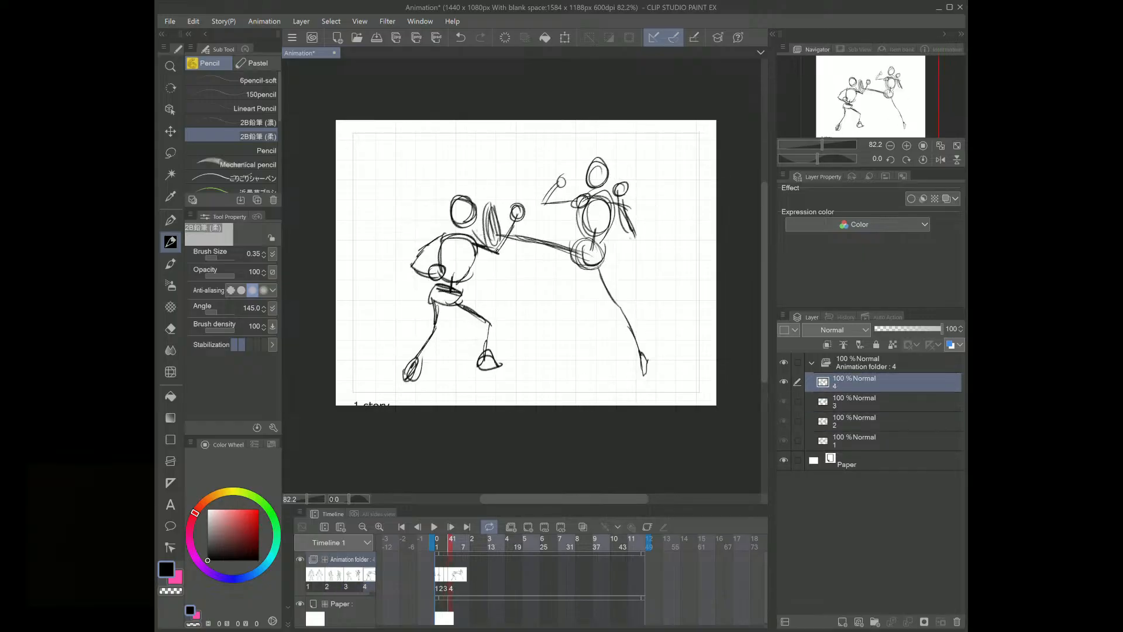
Step: Turn on onion skin and compare the poses of cels 2, 3 and 4
click(582, 527)
key(Left)
key(Right)
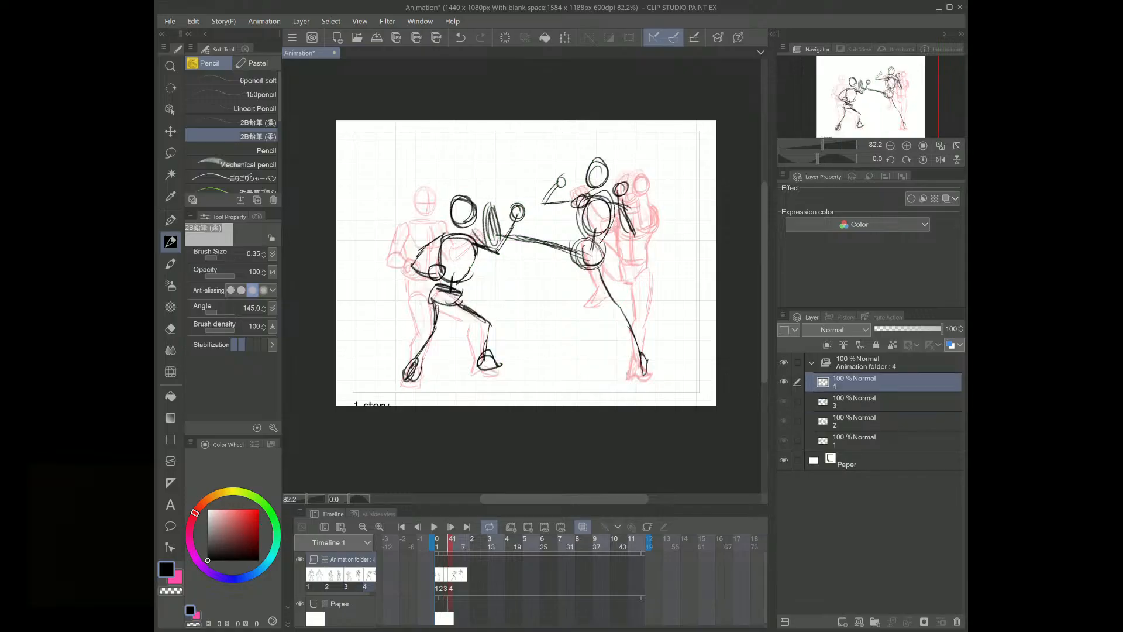
key(Left)
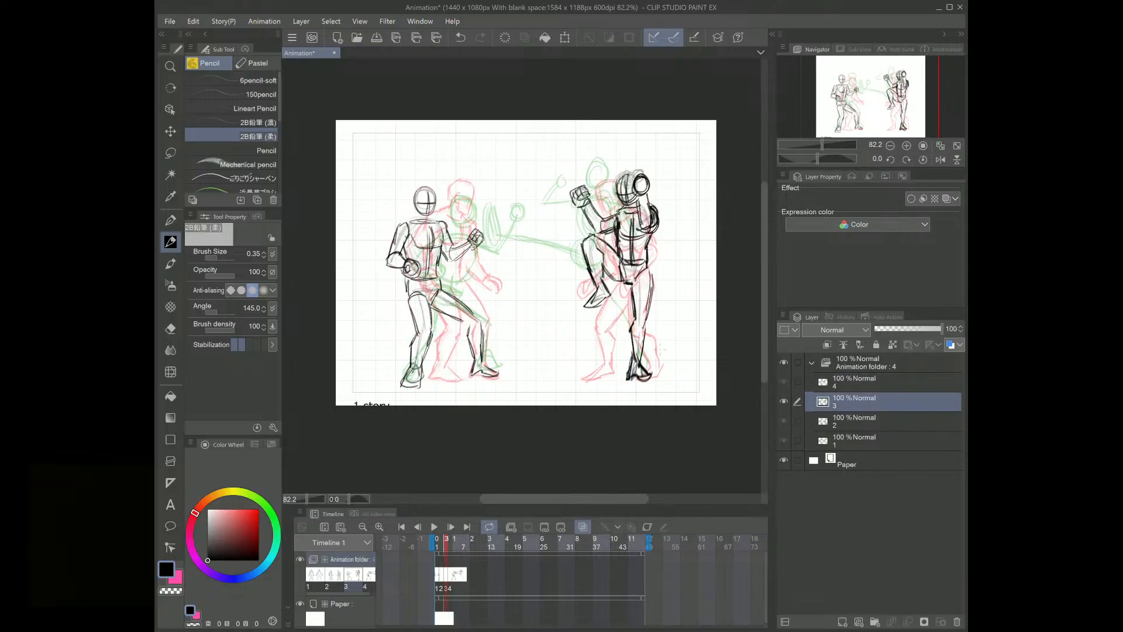
key(Left)
key(Right)
key(Right)
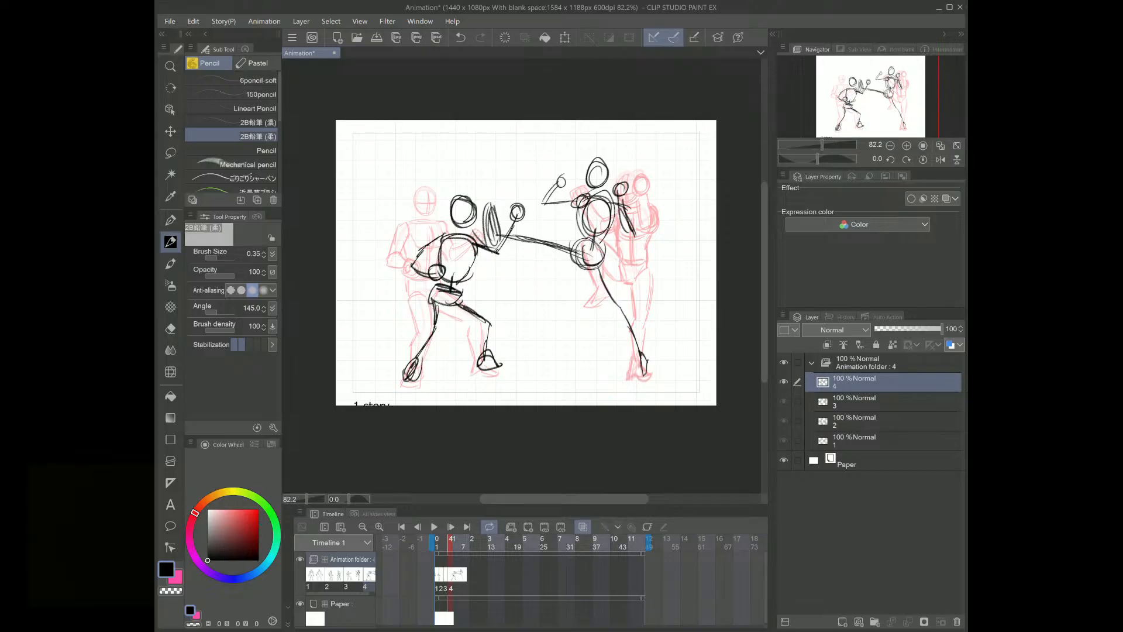
key(Left)
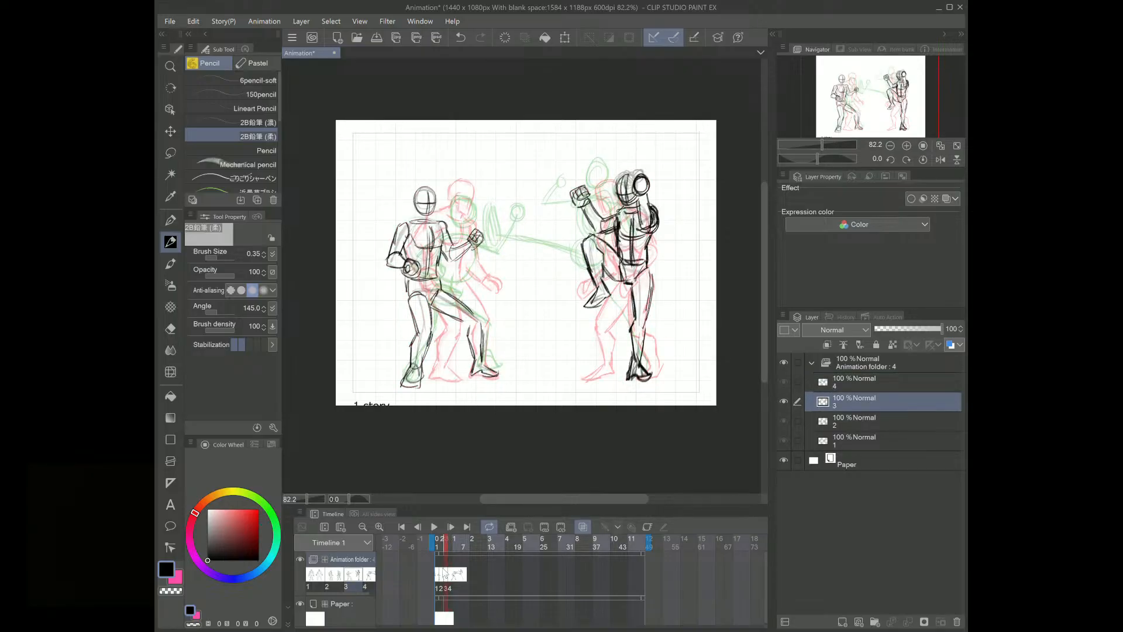
key(Right)
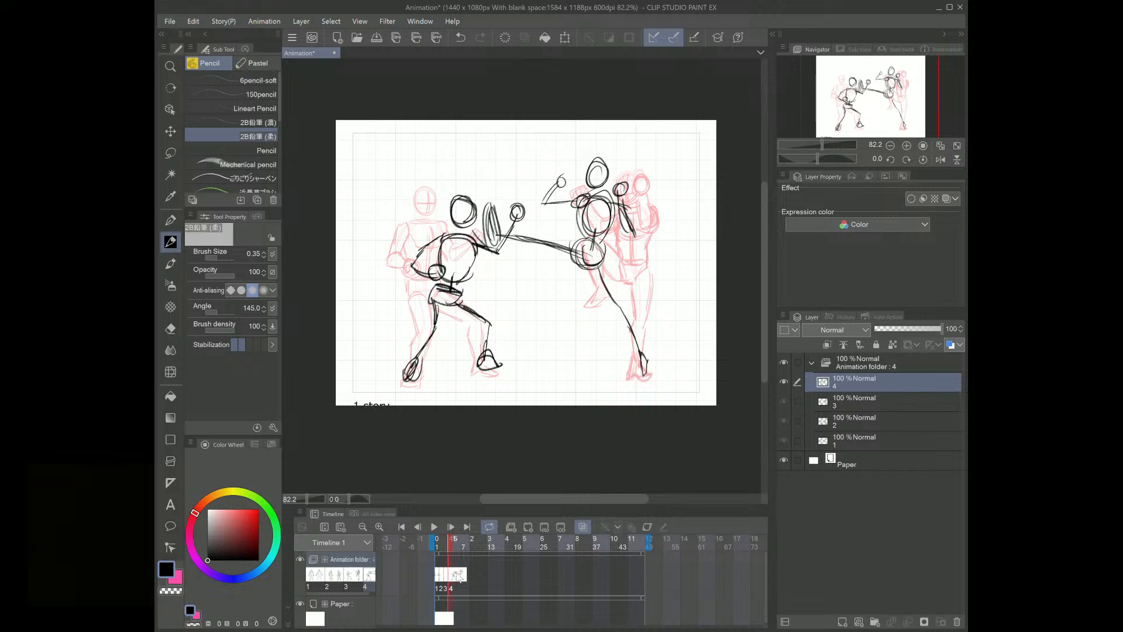
Step: Insert an in-between cel 3a before cel 4 and sketch the second figure's head, torso, hips and bent standing leg
key(Left)
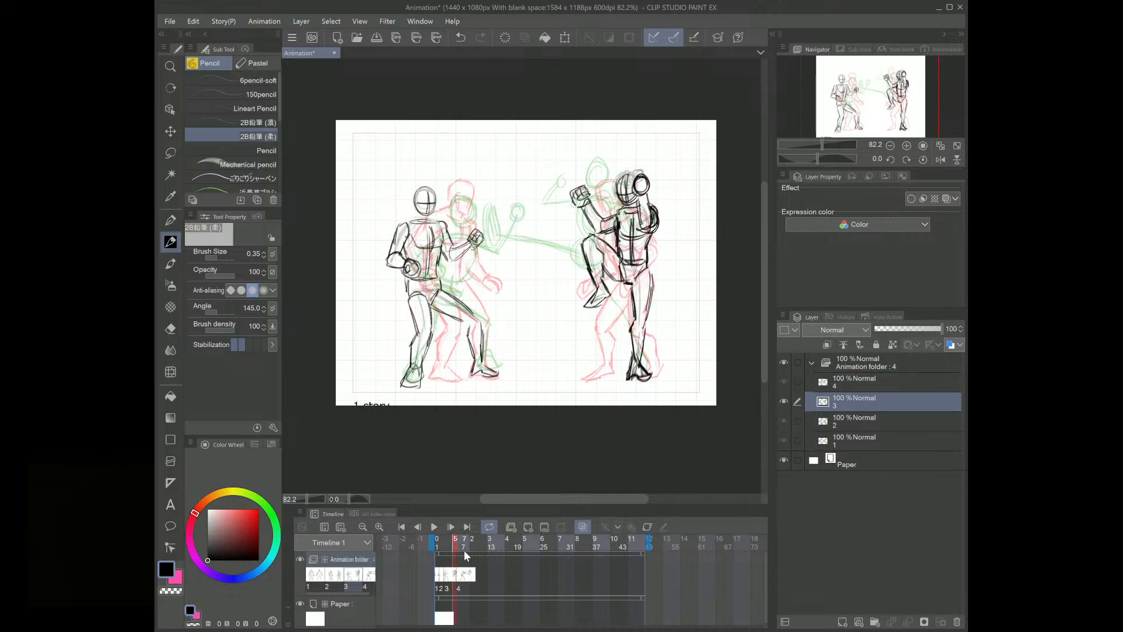
key(alt+n)
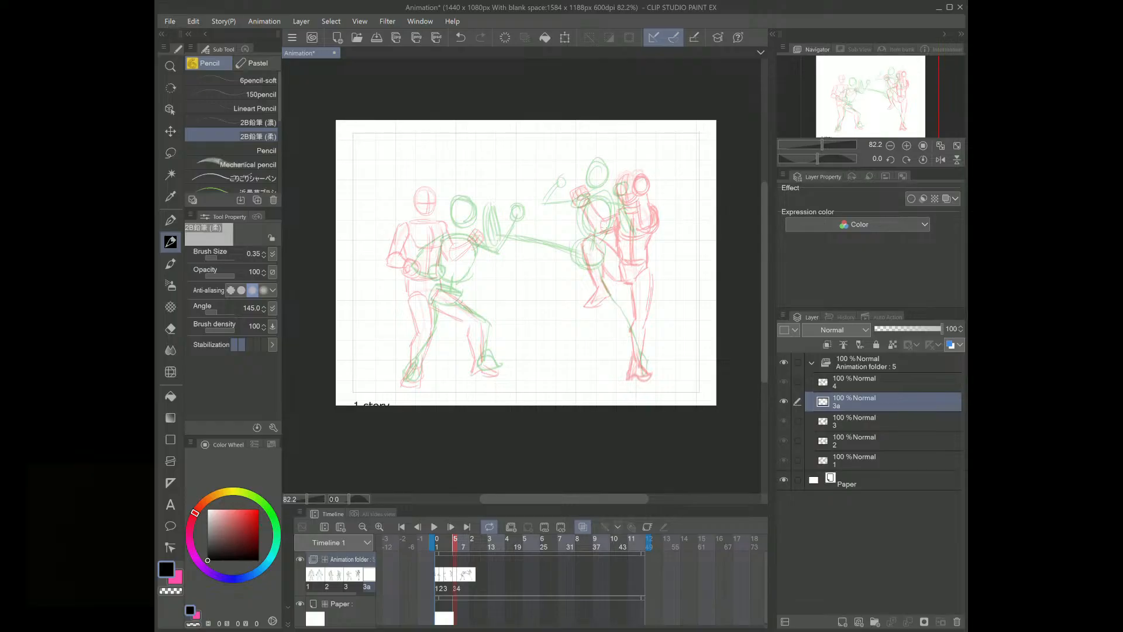
mouse_move(645, 201)
mouse_down()
mouse_move(659, 239)
mouse_move(634, 264)
mouse_move(647, 272)
mouse_move(630, 272)
mouse_move(644, 297)
mouse_move(653, 285)
mouse_move(597, 266)
mouse_up()
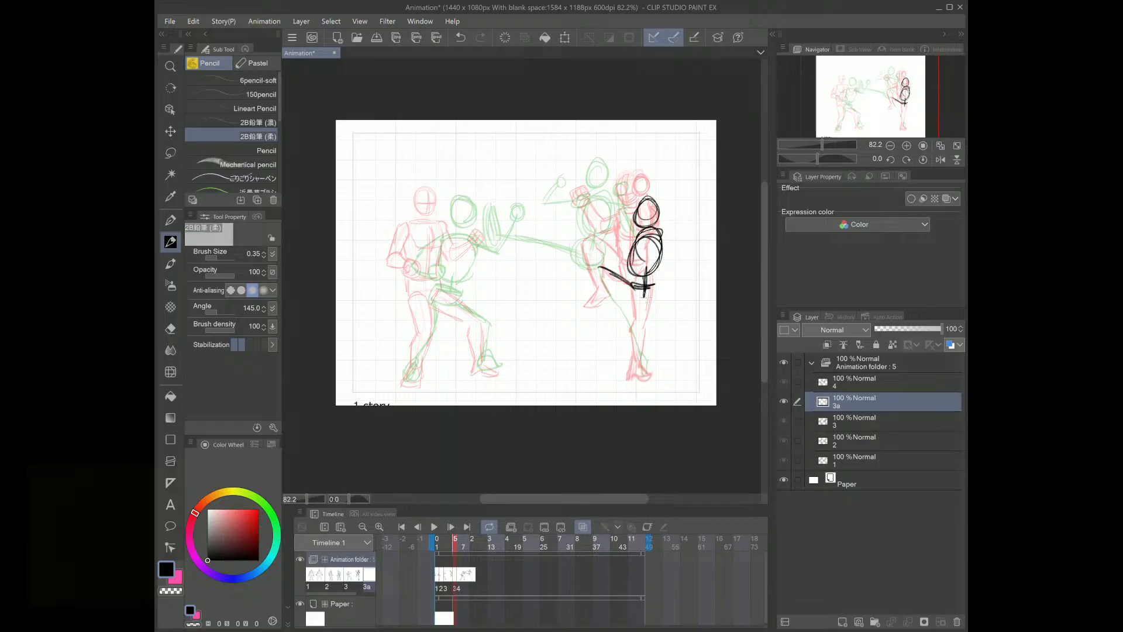
mouse_move(652, 286)
mouse_down()
mouse_move(643, 311)
mouse_move(658, 347)
mouse_move(629, 375)
mouse_up()
mouse_move(636, 356)
mouse_down()
mouse_move(630, 374)
mouse_move(647, 375)
mouse_up()
drag(627, 376, 646, 376)
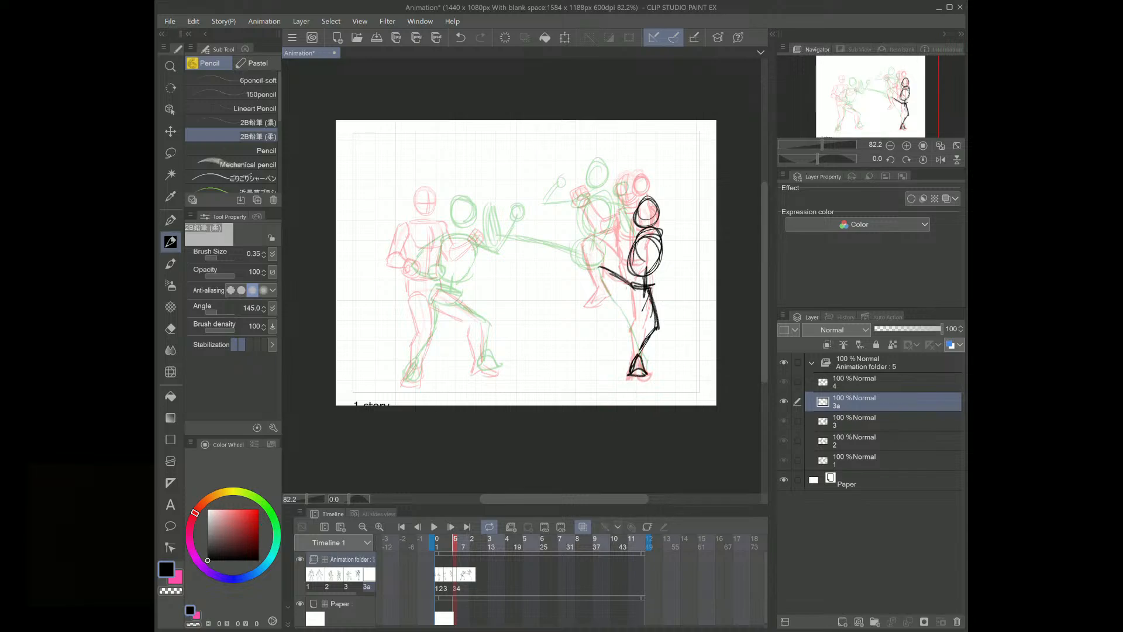
Step: Add the second figure's raised kicking leg folded at the knee and both bent arms with fists in cel 3a
mouse_move(610, 269)
mouse_down()
mouse_move(629, 283)
mouse_move(612, 284)
mouse_move(632, 325)
mouse_up()
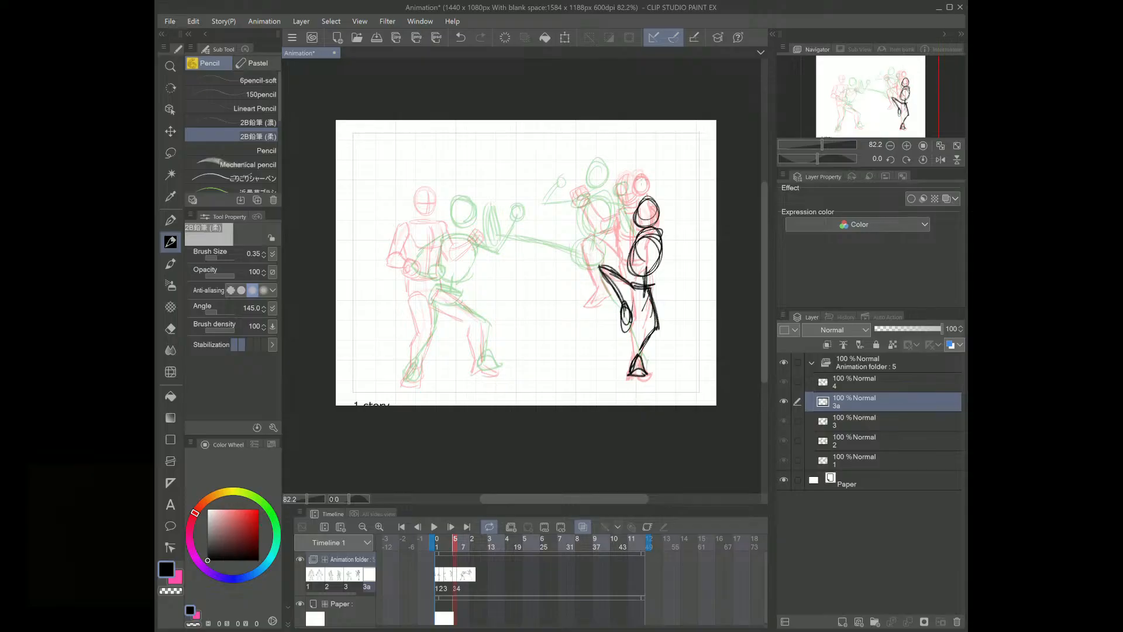
mouse_move(626, 237)
mouse_down()
mouse_move(637, 250)
mouse_move(601, 245)
mouse_move(632, 254)
mouse_move(586, 221)
mouse_move(611, 224)
mouse_up()
mouse_move(672, 205)
mouse_down()
mouse_move(664, 225)
mouse_move(676, 254)
mouse_move(658, 257)
mouse_move(678, 247)
mouse_up()
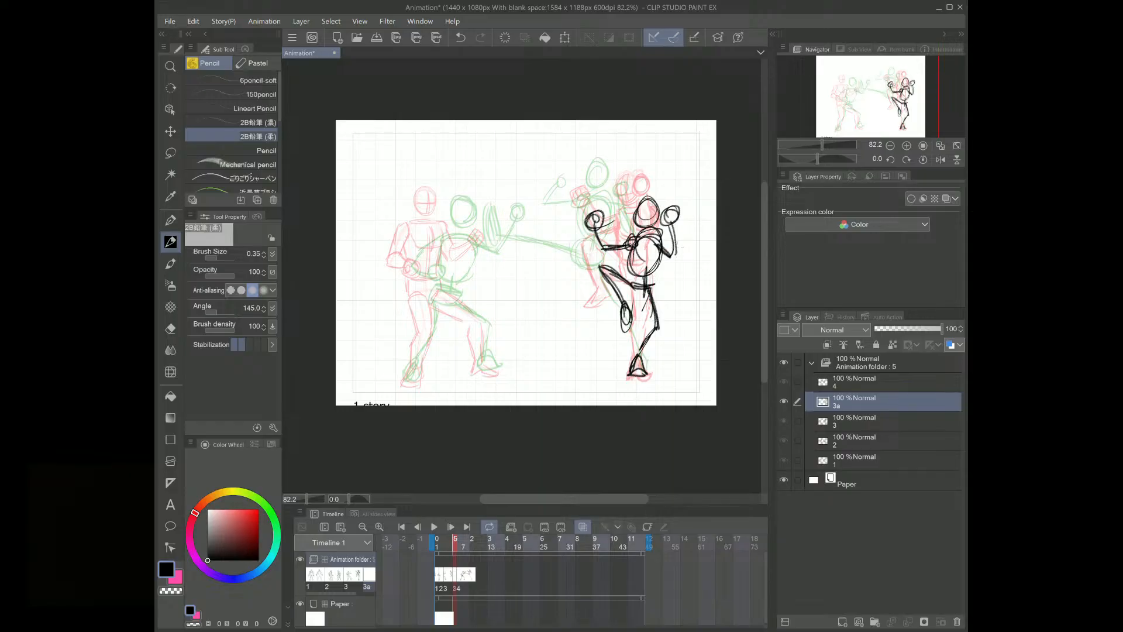
Step: Hide the onion skin and flip through the cels to check how the new in-between leads into the kick
key(ctrl+comma)
key(o)
key(ctrl+comma)
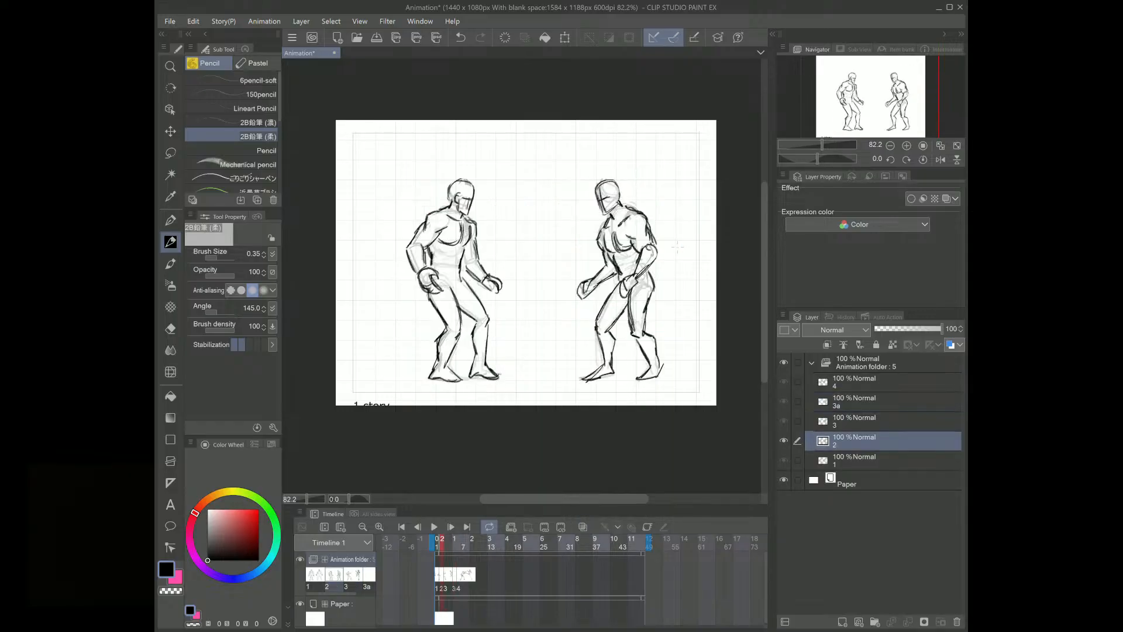
key(ctrl+period)
key(ctrl+period)
key(ctrl+period)
key(ctrl+comma)
key(ctrl+comma)
key(ctrl+period)
key(ctrl+period)
key(ctrl+comma)
key(ctrl+period)
key(ctrl+comma)
key(ctrl+period)
key(ctrl+comma)
key(ctrl+period)
Step: Restore the onion skin and draw the first figure's head, upper torso, arms and fists in cel 3a over the cel 3 pose
key(o)
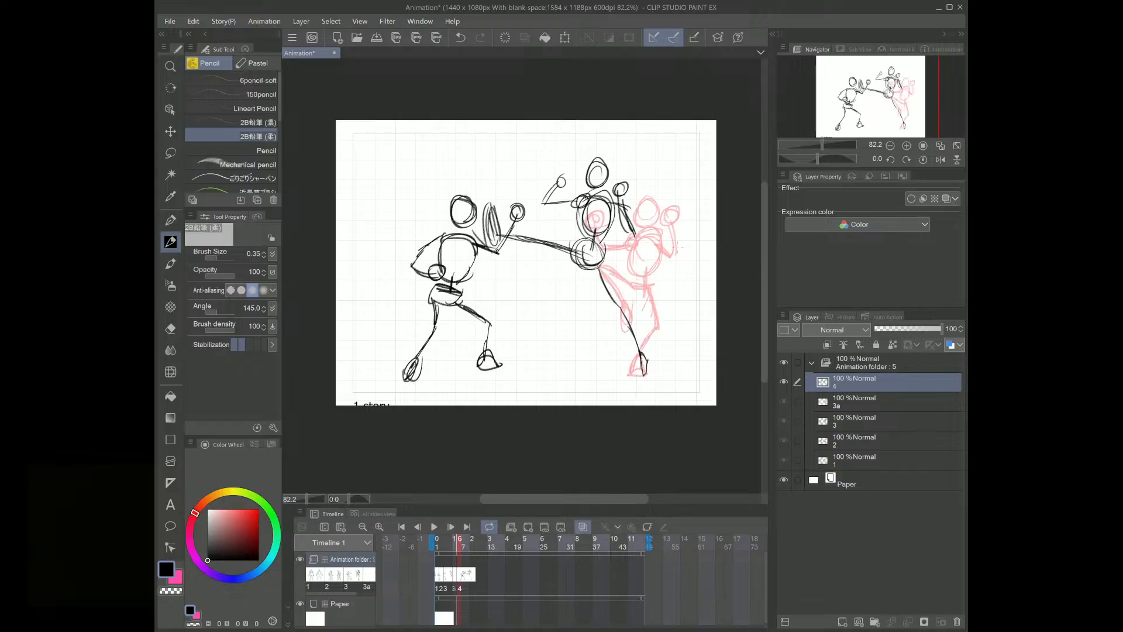
key(ctrl+comma)
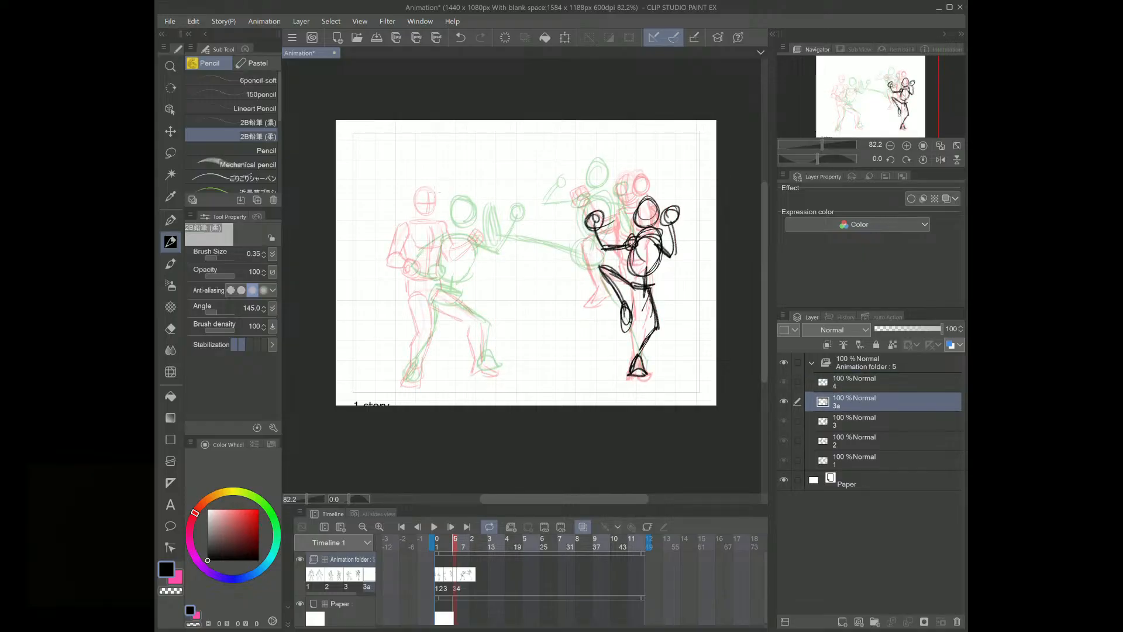
mouse_move(427, 188)
mouse_down()
mouse_move(437, 213)
mouse_move(414, 195)
mouse_move(416, 225)
mouse_move(437, 220)
mouse_move(403, 229)
mouse_move(408, 271)
mouse_move(435, 265)
mouse_up()
mouse_move(406, 224)
mouse_down()
mouse_move(388, 263)
mouse_move(410, 276)
mouse_move(409, 266)
mouse_up()
mouse_move(412, 263)
mouse_down()
mouse_move(410, 276)
mouse_move(398, 255)
mouse_up()
drag(444, 224, 450, 264)
drag(449, 265, 472, 234)
mouse_move(464, 240)
mouse_down()
mouse_move(476, 228)
mouse_move(478, 242)
mouse_move(434, 273)
mouse_move(442, 243)
mouse_up()
Step: Add the first figure's chest centre line, hip contour, neckline and face guidelines in cel 3a
mouse_move(429, 223)
mouse_down()
mouse_move(421, 272)
mouse_move(435, 276)
mouse_up()
mouse_move(416, 281)
mouse_down()
mouse_move(435, 272)
mouse_move(407, 300)
mouse_move(432, 304)
mouse_move(441, 285)
mouse_up()
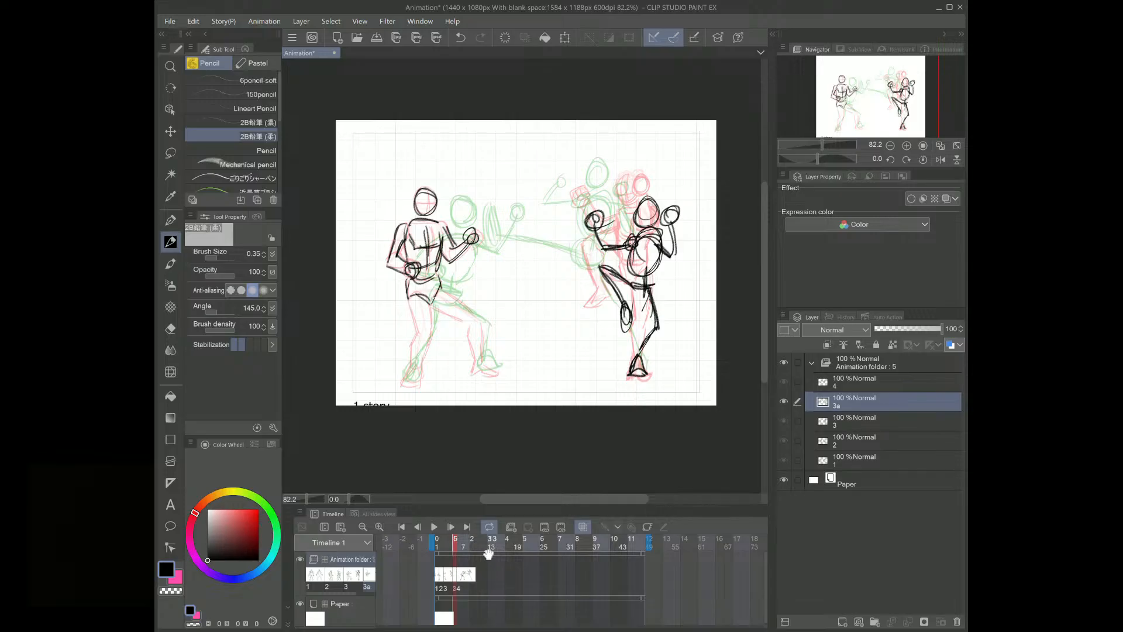
mouse_move(411, 223)
mouse_down()
mouse_move(436, 225)
mouse_move(435, 196)
mouse_move(436, 222)
mouse_move(427, 219)
mouse_up()
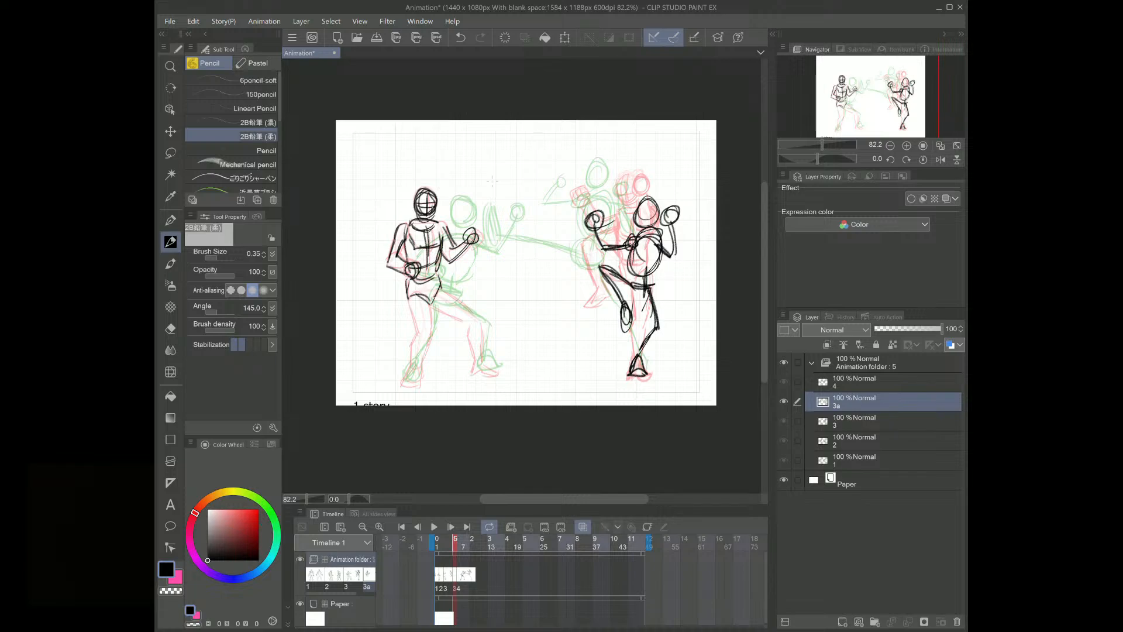
Step: Draw the first figure's legs and feet in cel 3a and add face guidelines to the second figure
drag(422, 300, 411, 335)
mouse_move(430, 297)
mouse_down()
mouse_move(433, 343)
mouse_move(412, 351)
mouse_move(408, 386)
mouse_move(420, 391)
mouse_up()
mouse_move(419, 370)
mouse_down()
mouse_move(416, 390)
mouse_move(400, 389)
mouse_up()
mouse_move(433, 305)
mouse_down()
mouse_move(482, 320)
mouse_move(483, 343)
mouse_move(466, 338)
mouse_move(473, 378)
mouse_move(504, 377)
mouse_move(488, 377)
mouse_move(469, 326)
mouse_up()
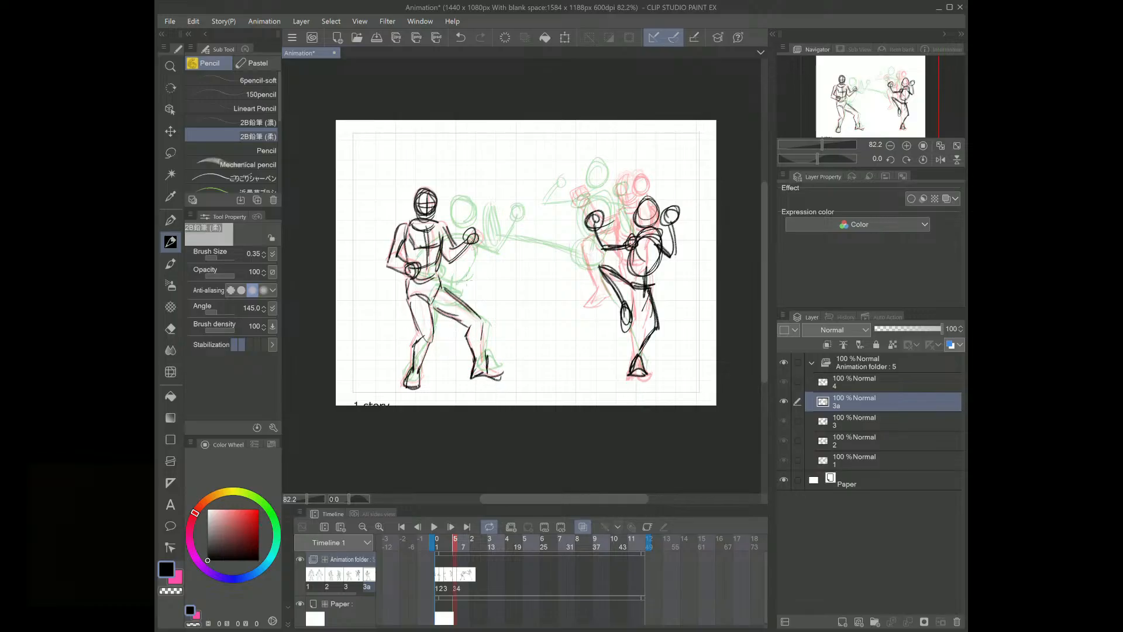
mouse_move(639, 199)
mouse_down()
mouse_move(647, 229)
mouse_move(658, 199)
mouse_move(640, 272)
mouse_move(655, 255)
mouse_up()
Step: Flip back and forth through all the cels without onion skin to review the motion with both figures in cel 3a
key(Left)
key(Left)
key(Right)
key(Right)
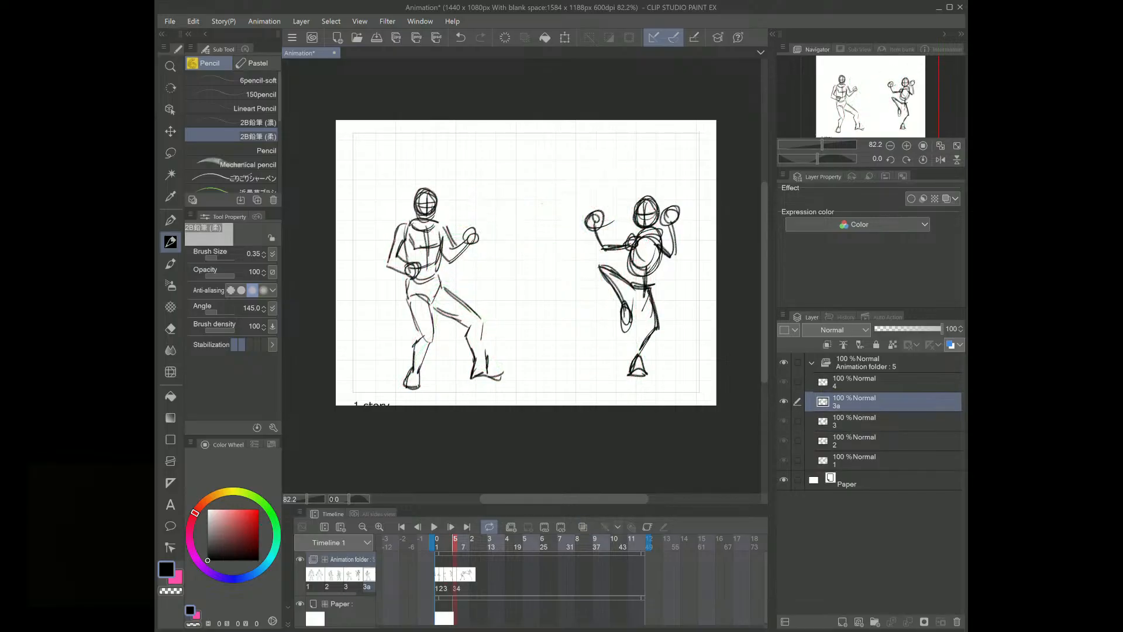
key(o)
key(Left)
key(Left)
key(Left)
key(Right)
key(Right)
key(Right)
key(Left)
key(Right)
key(Left)
key(Right)
key(Left)
key(Right)
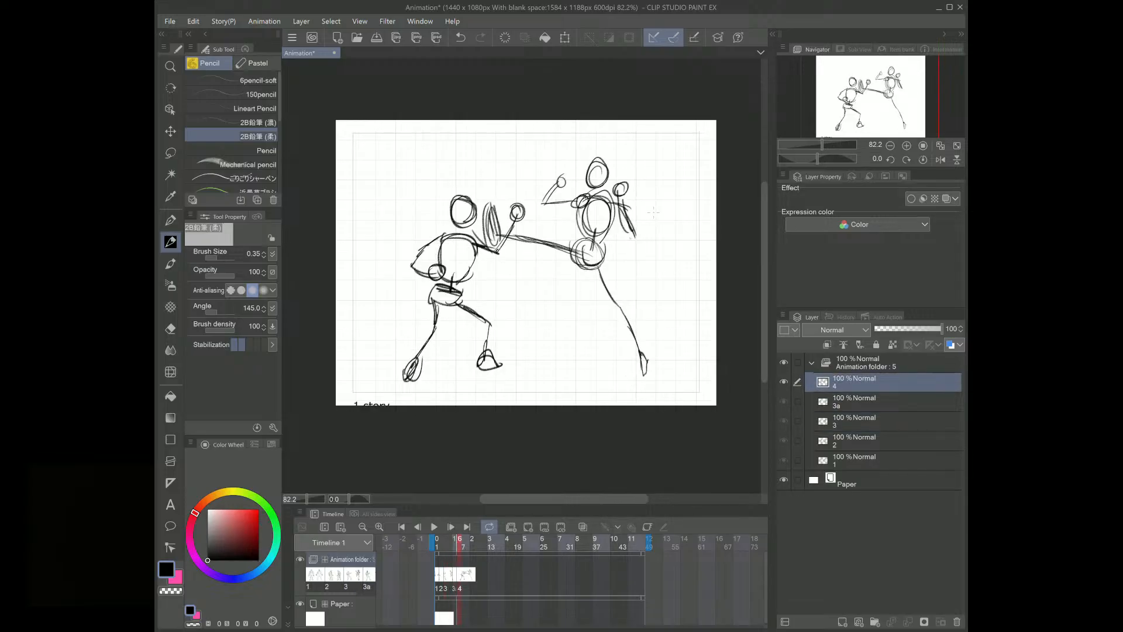
key(Left)
key(Right)
key(Left)
key(Right)
Step: Lasso the first figure's upper body, including the raised fist, in cel 4
key(m)
mouse_move(646, 151)
mouse_down()
mouse_move(578, 140)
mouse_move(549, 176)
mouse_move(538, 216)
mouse_move(523, 227)
mouse_move(509, 218)
mouse_move(498, 241)
mouse_move(486, 241)
mouse_move(459, 174)
mouse_move(396, 243)
mouse_move(422, 297)
mouse_move(509, 247)
mouse_move(527, 213)
mouse_up()
key(ctrl+d)
click(506, 323)
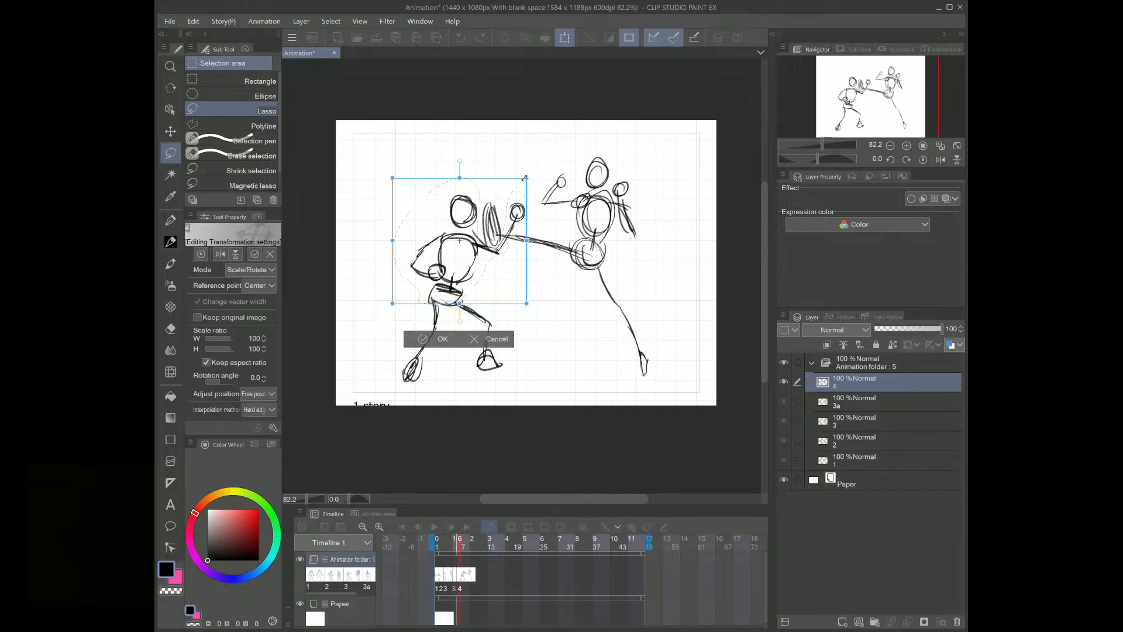
drag(530, 174, 511, 159)
drag(490, 227, 474, 224)
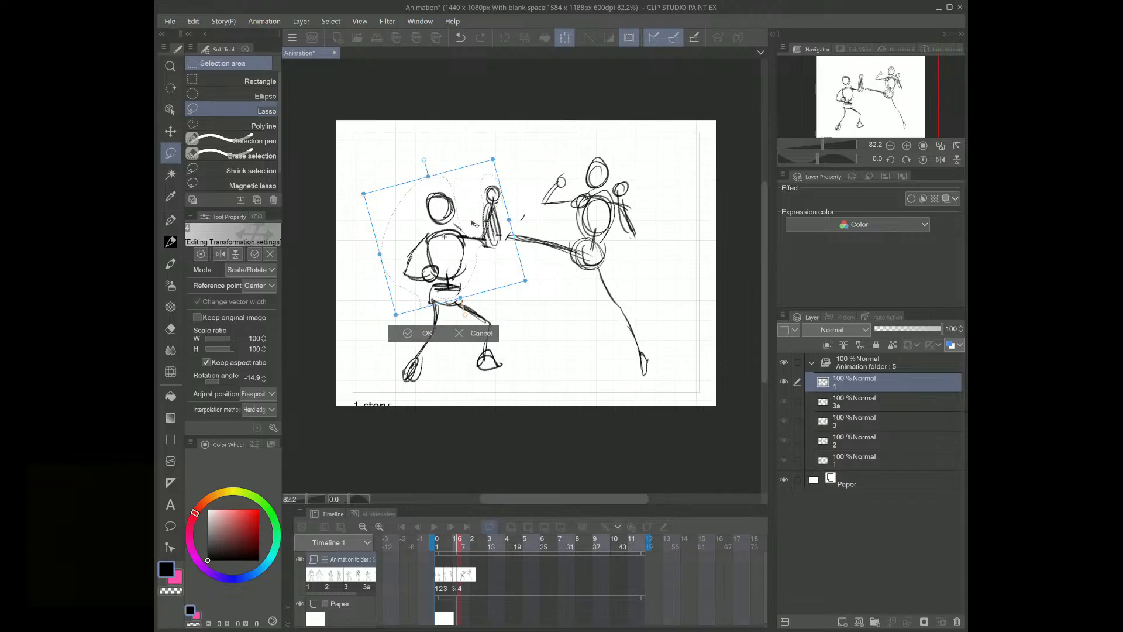
click(474, 332)
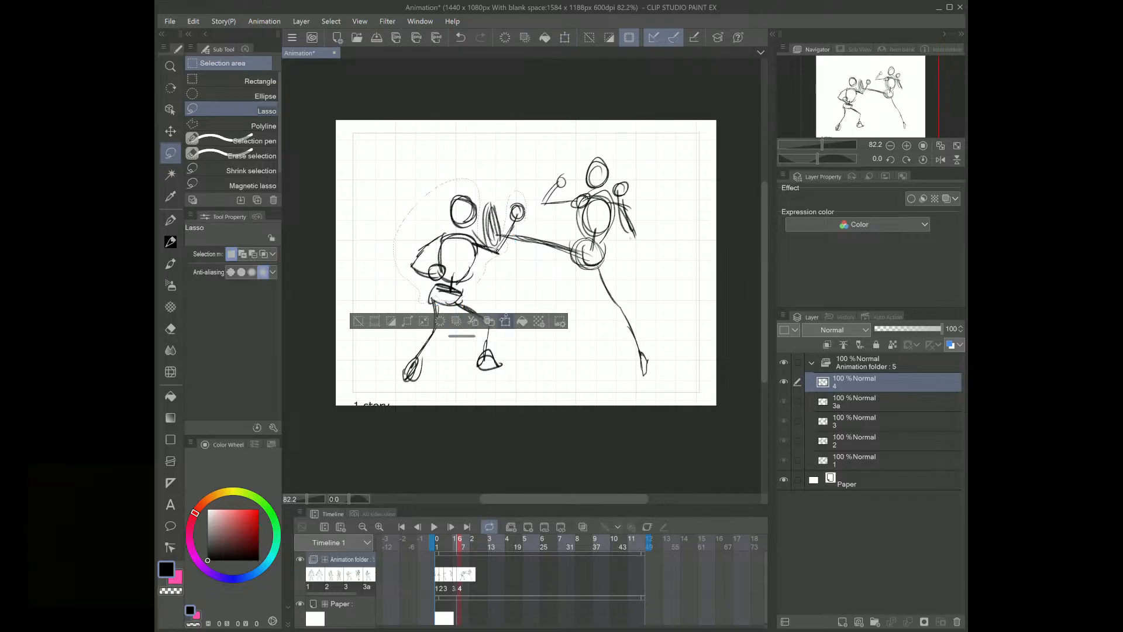
Step: Set the transform pivot on the first figure's pelvis, rotate the selected upper body slightly backward, and deselect it
click(506, 321)
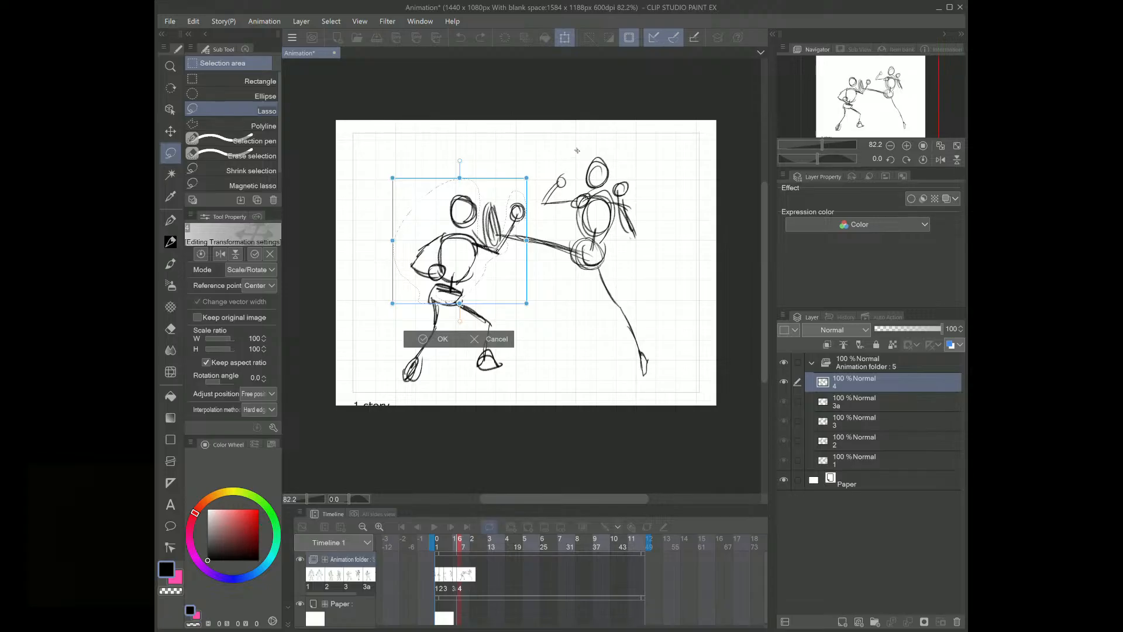
drag(462, 238, 488, 211)
mouse_move(537, 166)
mouse_down()
mouse_move(526, 159)
mouse_move(535, 165)
mouse_up()
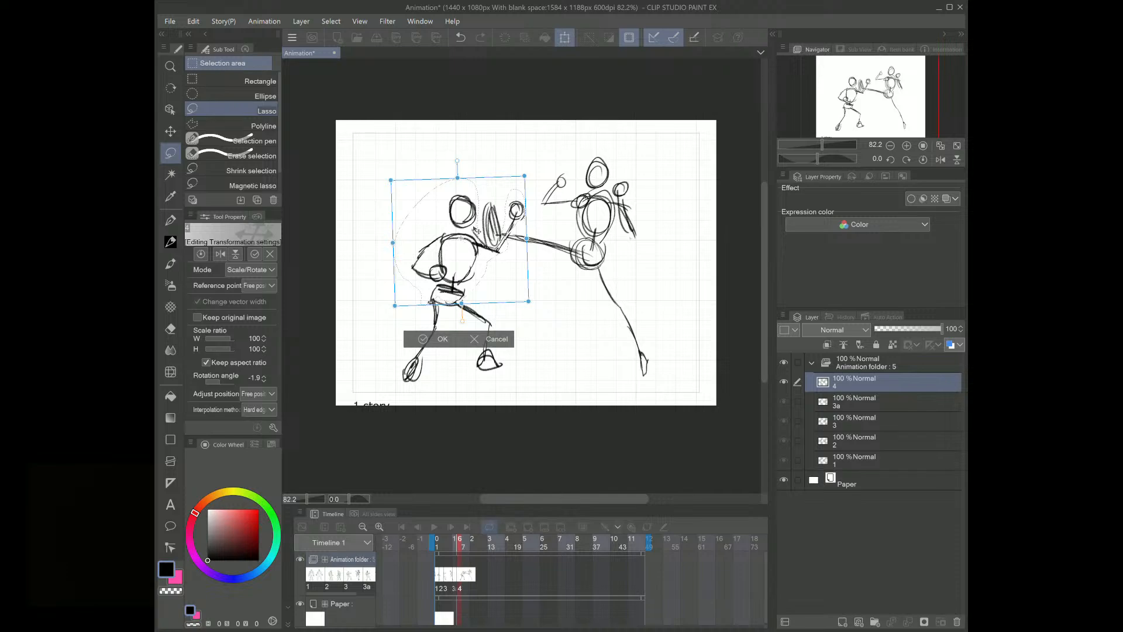
key(ctrl+z)
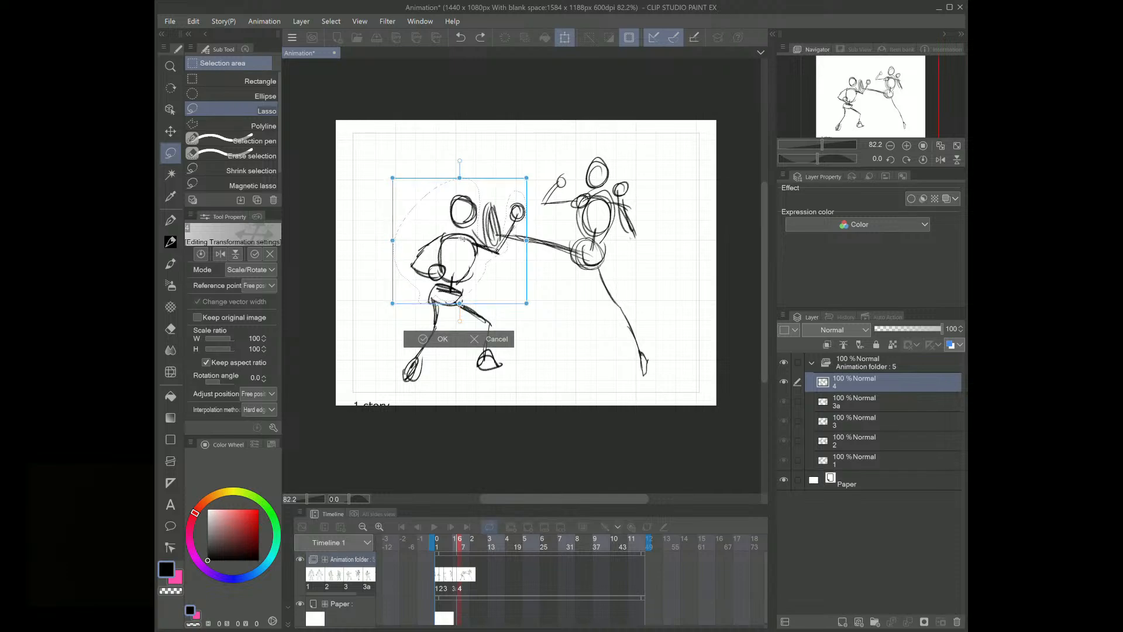
click(444, 295)
drag(461, 160, 551, 133)
click(418, 337)
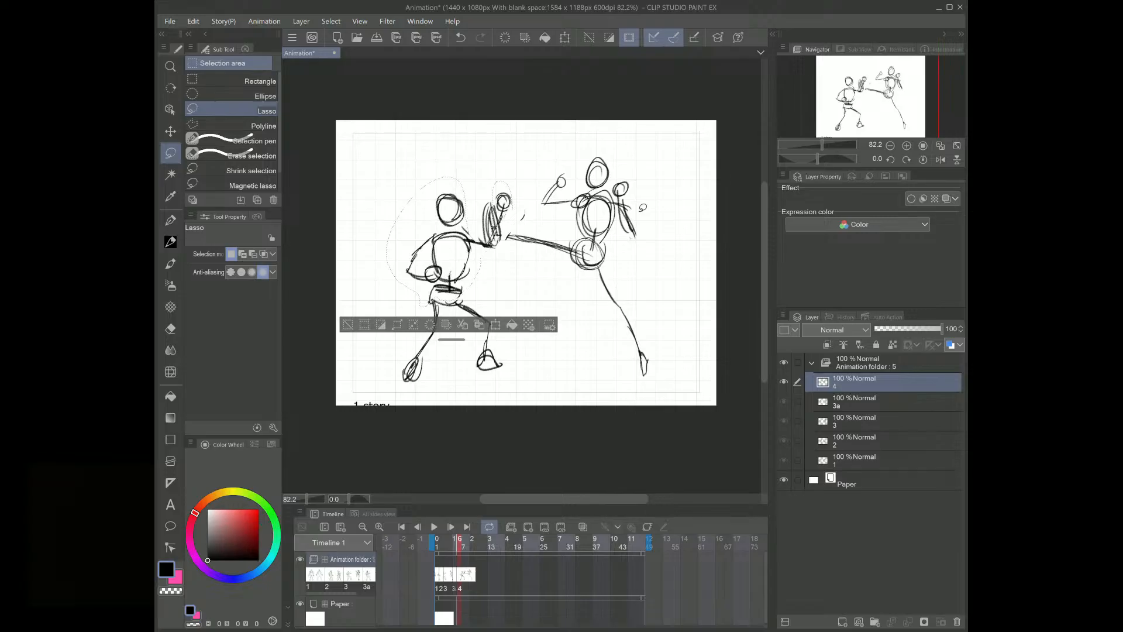
key(ctrl+d)
Step: With onion skin shown, lasso the whole kicking figure in cel 4 and move it up and slightly toward the opponent
mouse_move(658, 161)
mouse_down()
mouse_move(617, 126)
mouse_move(561, 140)
mouse_move(534, 209)
mouse_move(508, 226)
mouse_move(491, 194)
mouse_move(476, 221)
mouse_move(491, 240)
mouse_move(575, 267)
mouse_move(644, 379)
mouse_move(678, 328)
mouse_move(654, 169)
mouse_up()
key(ctrl+d)
key(o)
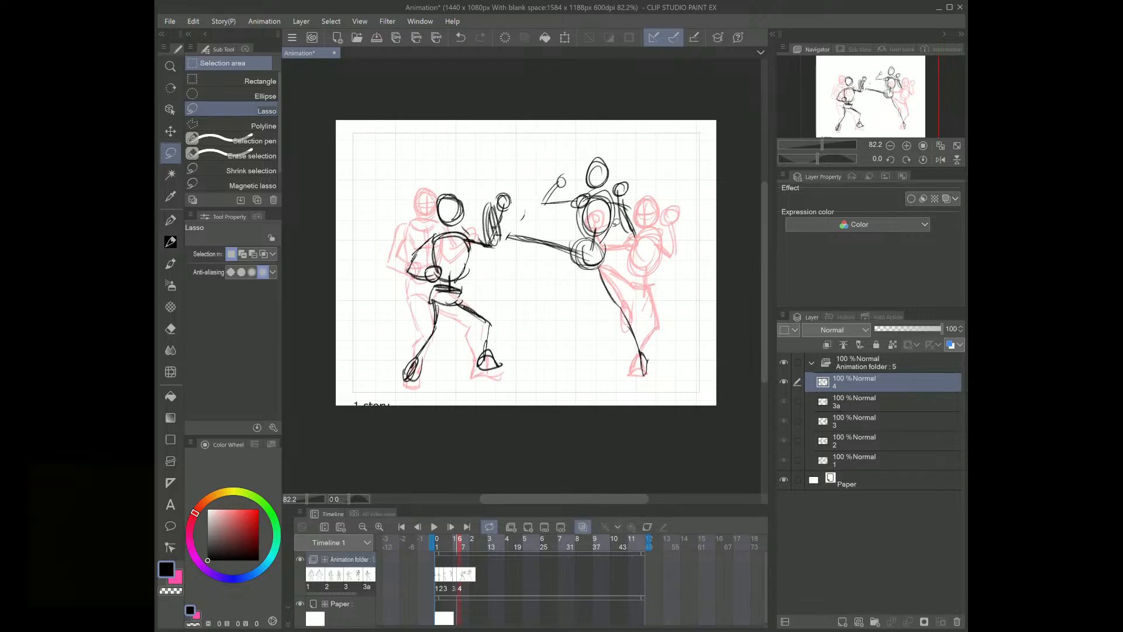
mouse_move(649, 151)
mouse_down()
mouse_move(609, 128)
mouse_move(588, 141)
mouse_up()
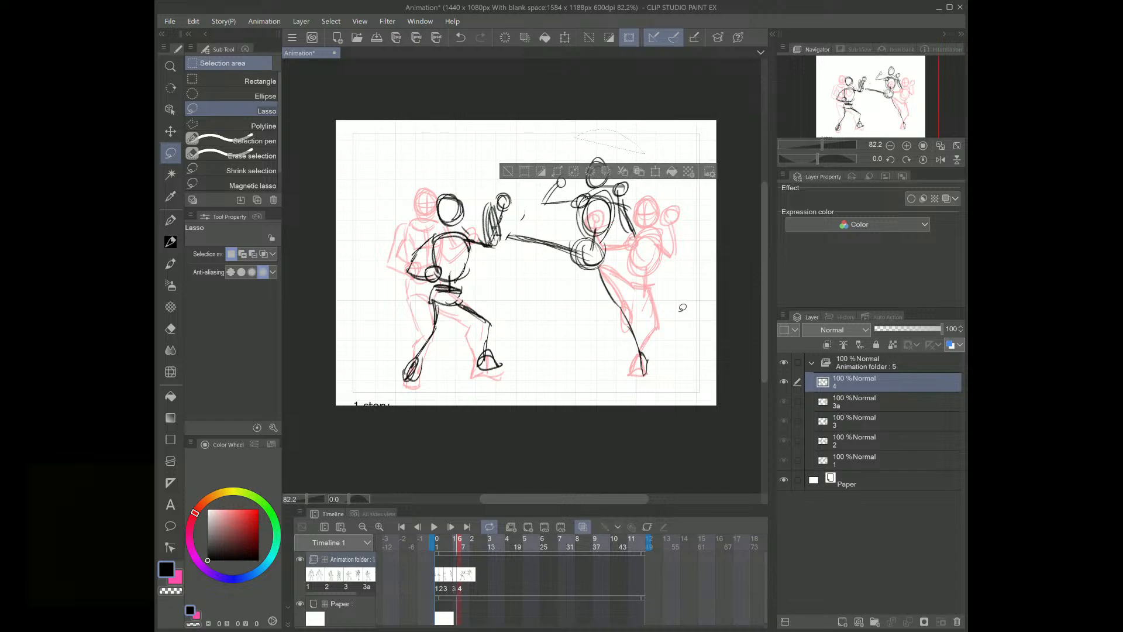
mouse_move(627, 135)
mouse_down()
mouse_move(605, 128)
mouse_move(554, 167)
mouse_move(544, 203)
mouse_move(603, 127)
mouse_move(537, 168)
mouse_move(527, 212)
mouse_move(508, 226)
mouse_move(486, 193)
mouse_move(489, 236)
mouse_move(566, 260)
mouse_move(590, 283)
mouse_move(615, 367)
mouse_move(680, 218)
mouse_up()
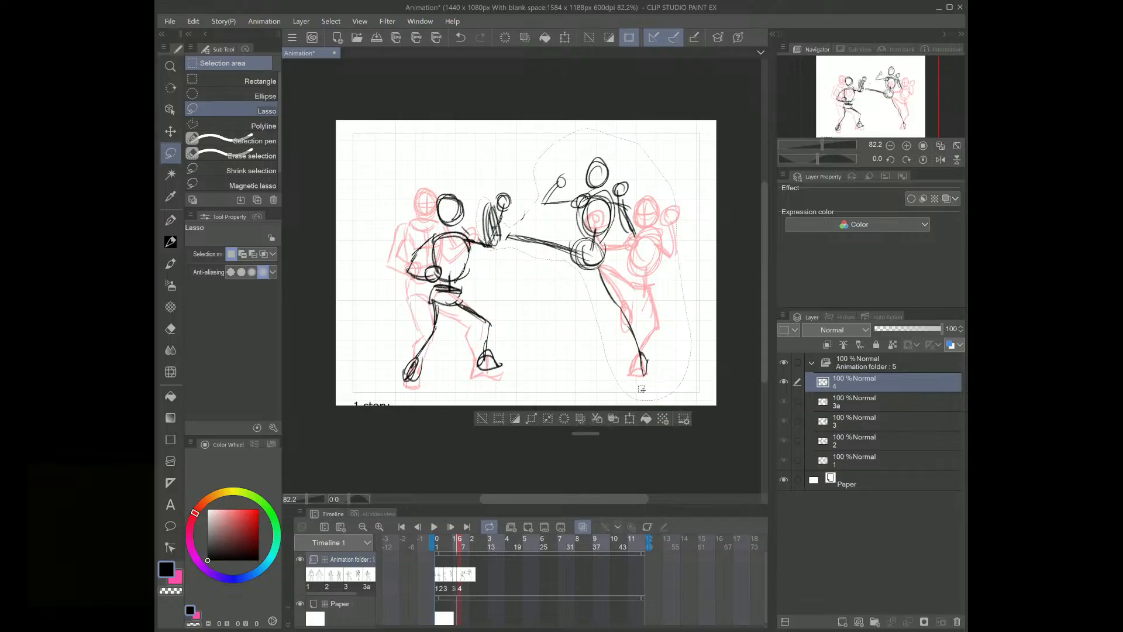
click(629, 418)
drag(615, 271, 598, 246)
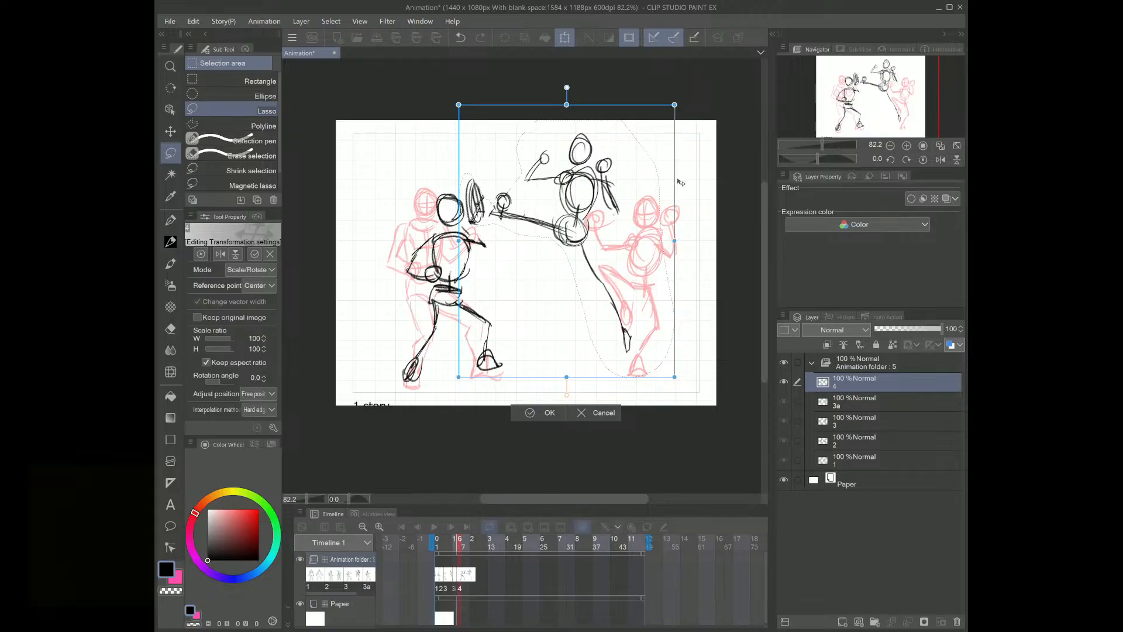
click(535, 412)
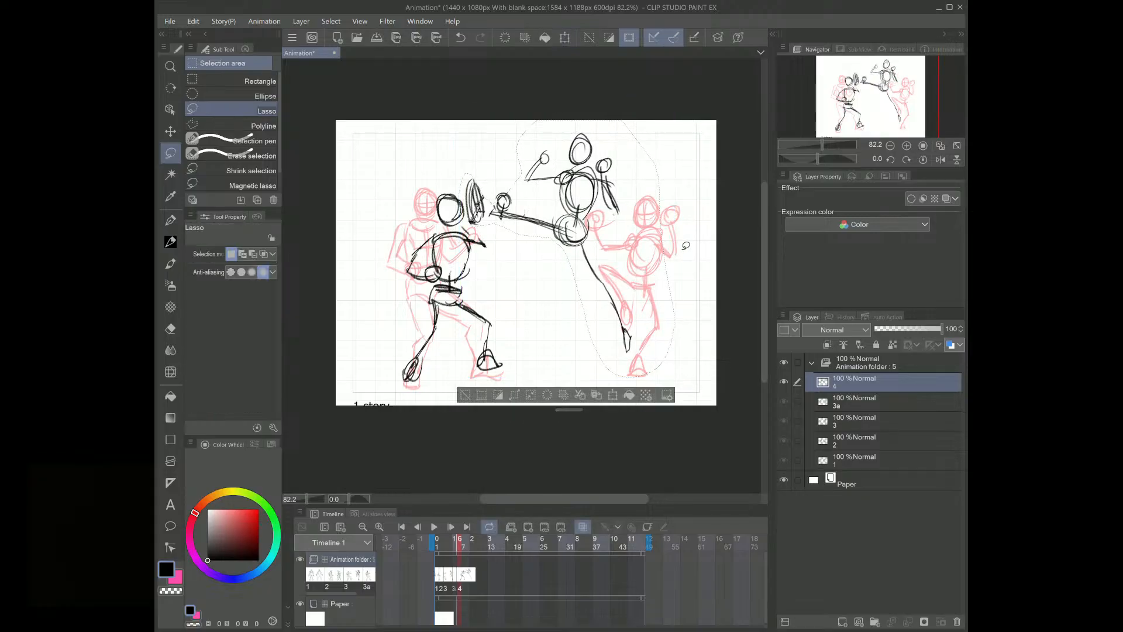
Step: Delete the kicking figure's straight supporting leg in cel 4 and pencil in a bent leg with a foot in its place
mouse_move(607, 243)
mouse_down()
mouse_move(586, 315)
mouse_move(659, 266)
mouse_up()
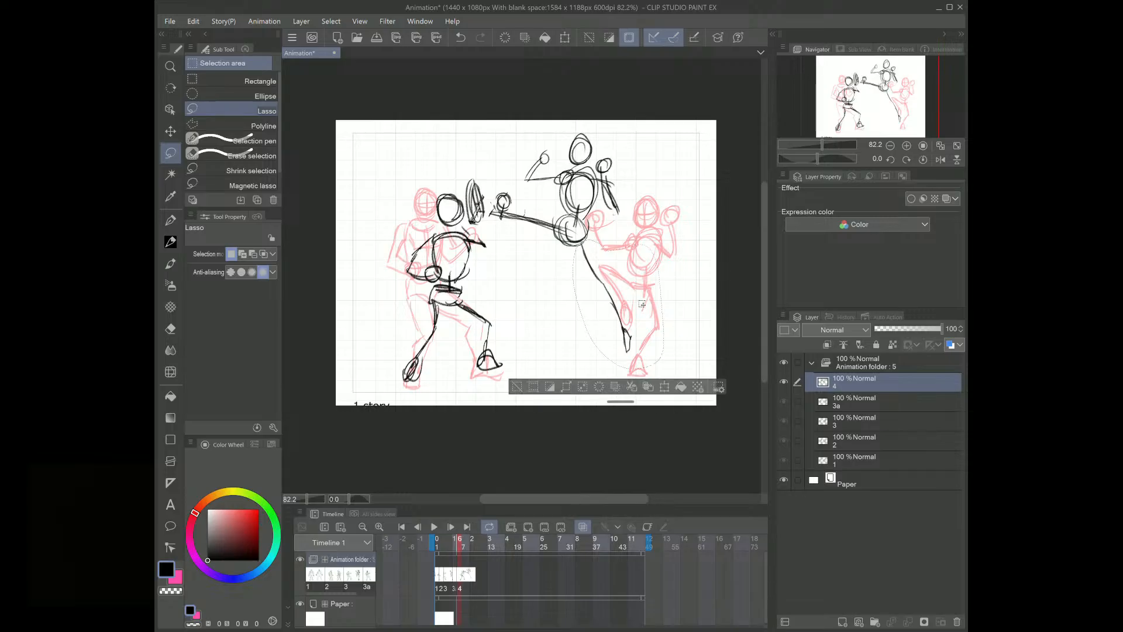
key(ctrl+z)
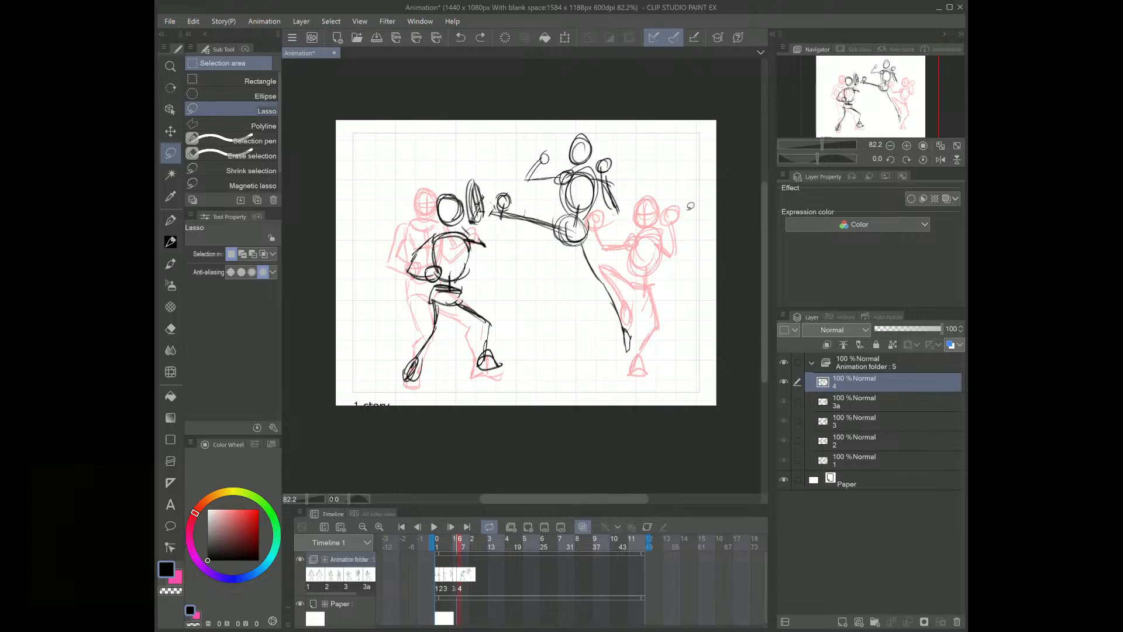
mouse_move(577, 241)
mouse_down()
mouse_move(583, 320)
mouse_move(635, 276)
mouse_up()
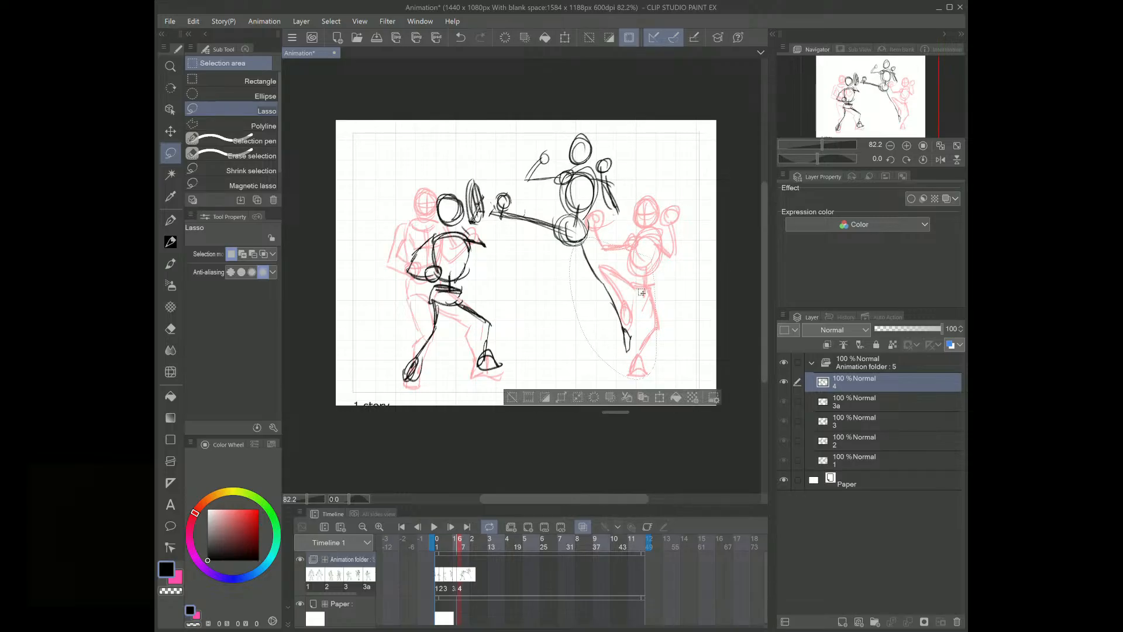
click(595, 398)
key(ctrl+d)
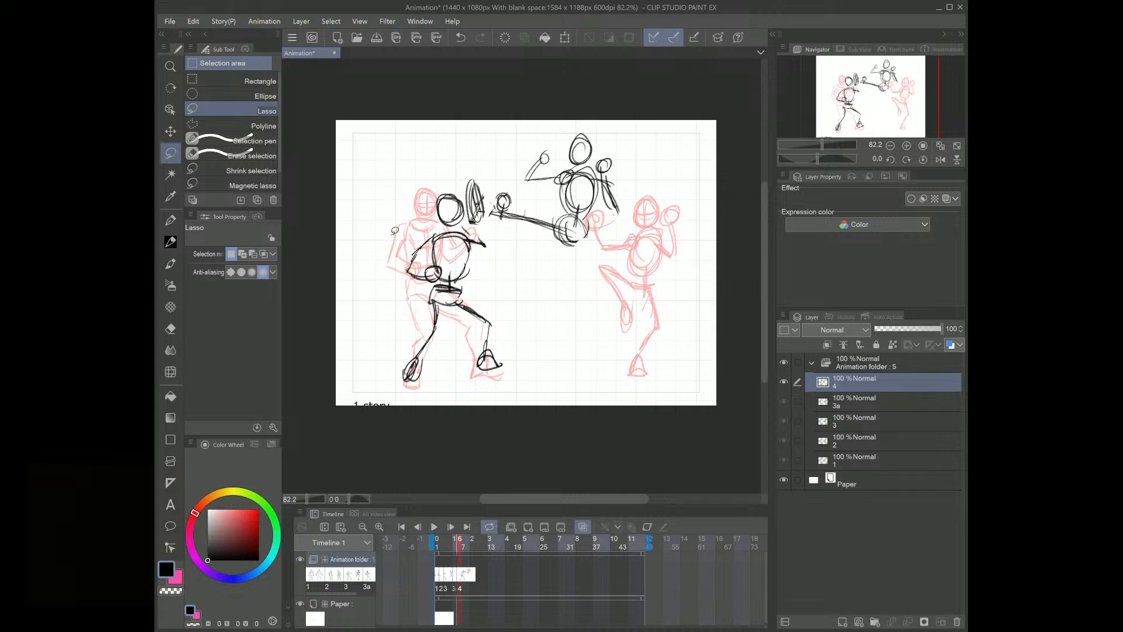
click(170, 241)
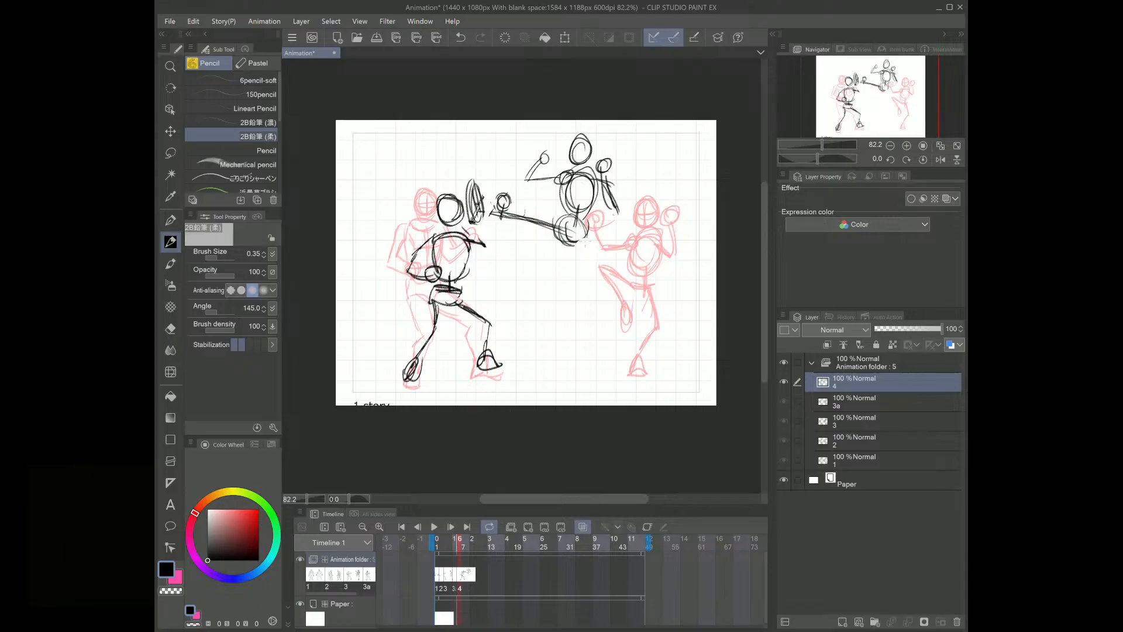
mouse_move(578, 233)
mouse_down()
mouse_move(559, 270)
mouse_move(600, 282)
mouse_move(592, 293)
mouse_move(606, 275)
mouse_up()
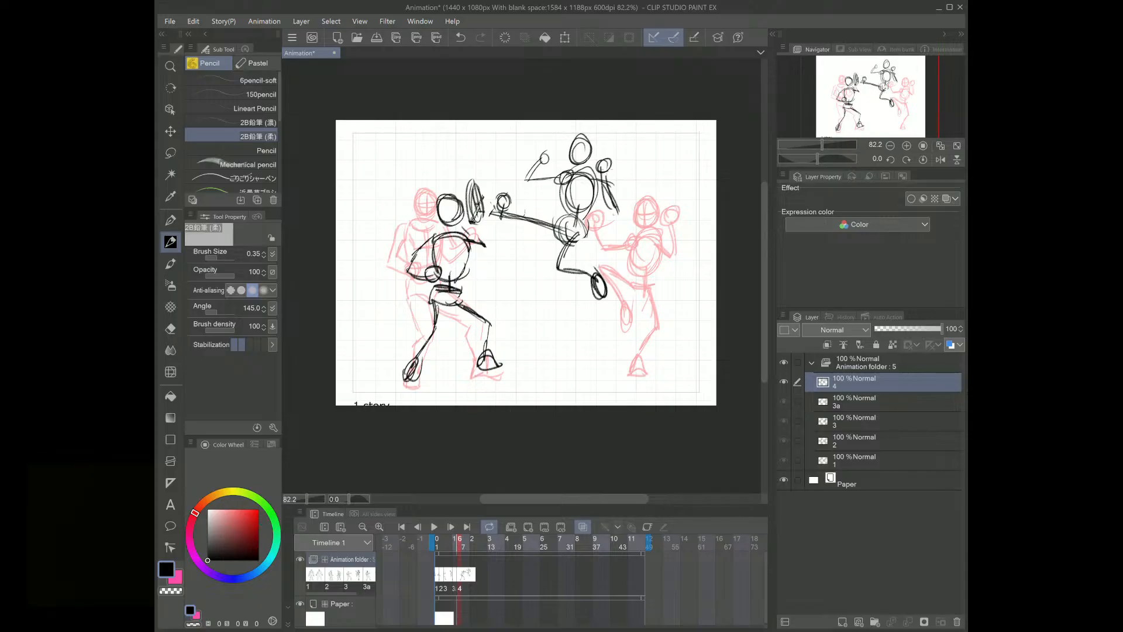
Step: Lasso the first figure in cel 4, rotate it about -3.5 degrees, shift it slightly away from the kicker, and deselect it
key(m)
mouse_move(444, 172)
mouse_down()
mouse_move(412, 189)
mouse_move(411, 401)
mouse_move(522, 307)
mouse_move(465, 204)
mouse_move(372, 270)
mouse_move(380, 350)
mouse_up()
click(497, 423)
mouse_move(483, 325)
mouse_down()
mouse_move(470, 331)
mouse_move(489, 336)
mouse_up()
drag(451, 153, 442, 153)
drag(468, 290, 460, 290)
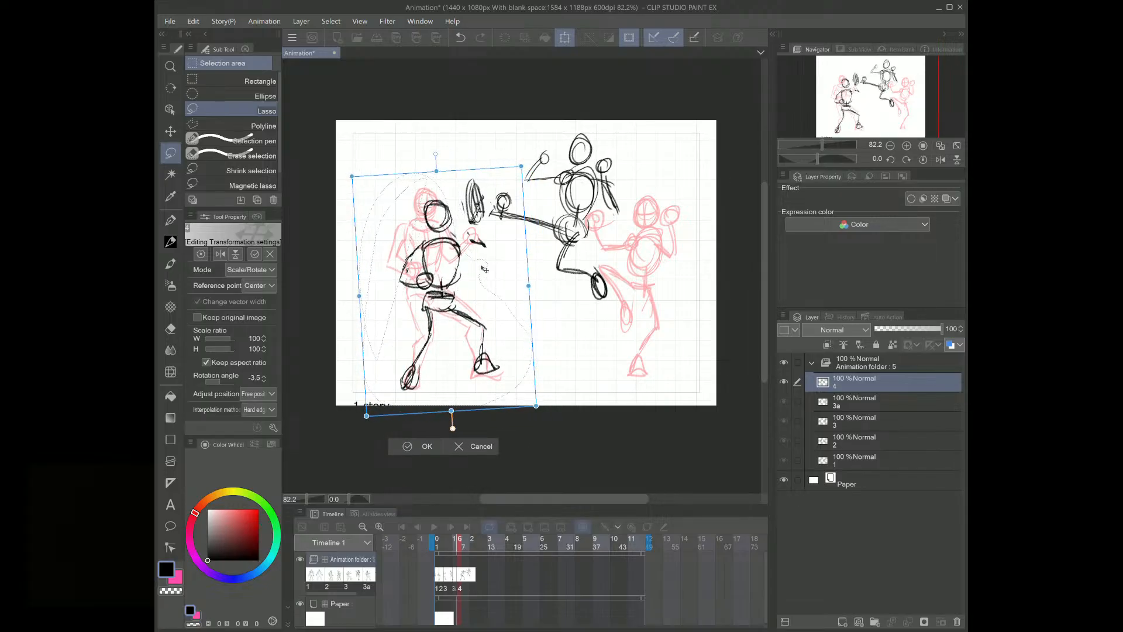
drag(557, 263, 557, 264)
click(411, 446)
key(ctrl+d)
Step: Lasso the first figure's upper body, set the transform pivot at the waist, tilt it slightly backward, and deselect it
mouse_move(384, 294)
mouse_down()
mouse_move(446, 287)
mouse_move(501, 262)
mouse_move(503, 236)
mouse_move(457, 188)
mouse_move(406, 186)
mouse_up()
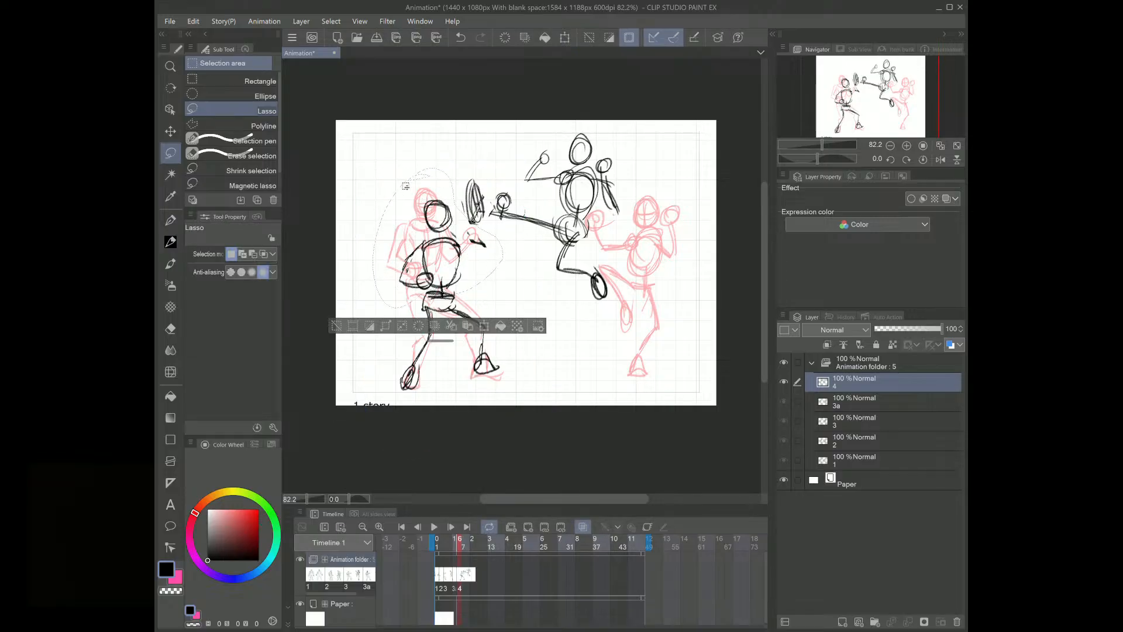
click(485, 327)
drag(436, 258, 437, 292)
drag(437, 151, 433, 152)
drag(451, 256, 445, 251)
click(402, 341)
click(548, 258)
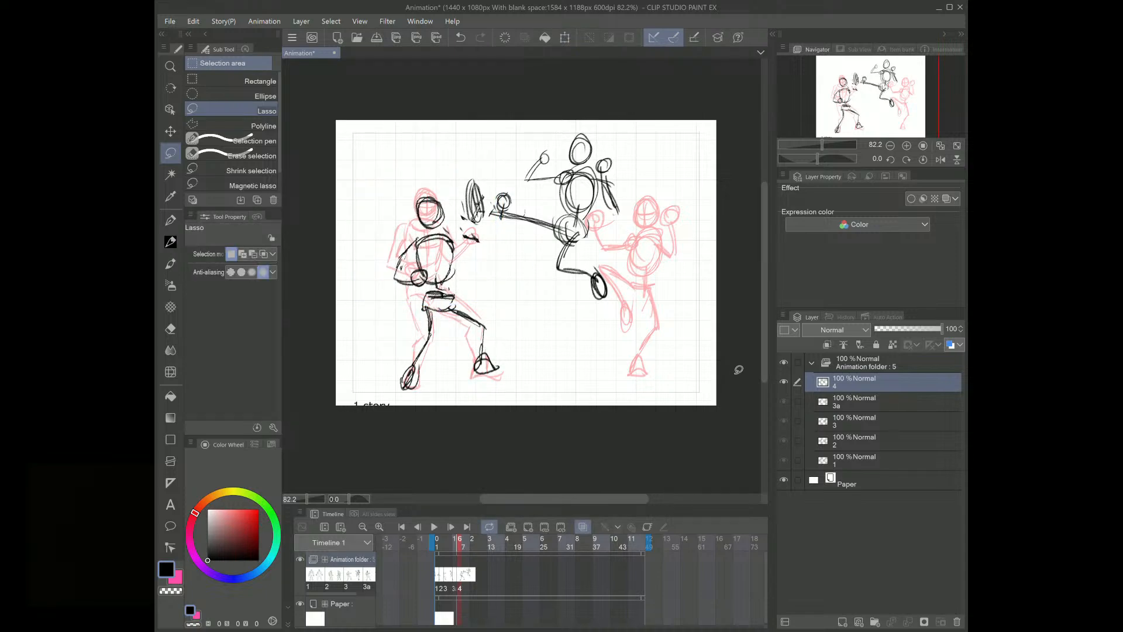
Step: Turn off onion skin and flip through all the cels to review the adjusted poses
key(Left)
key(o)
key(Left)
key(Right)
key(Right)
key(Right)
key(Right)
key(Right)
key(Right)
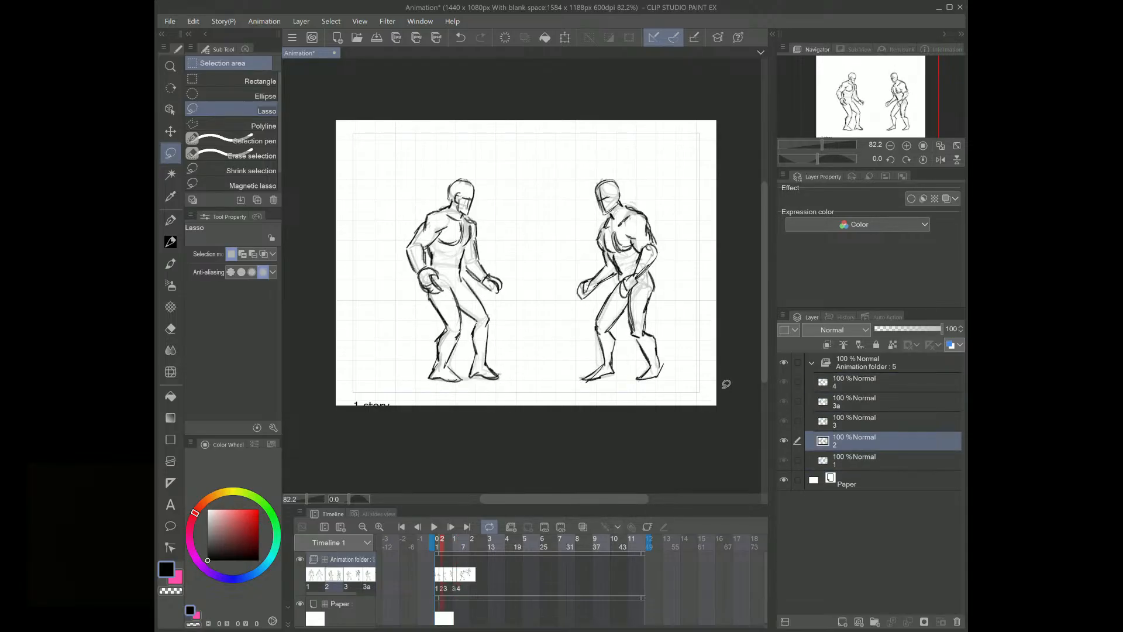
key(Right)
key(Right)
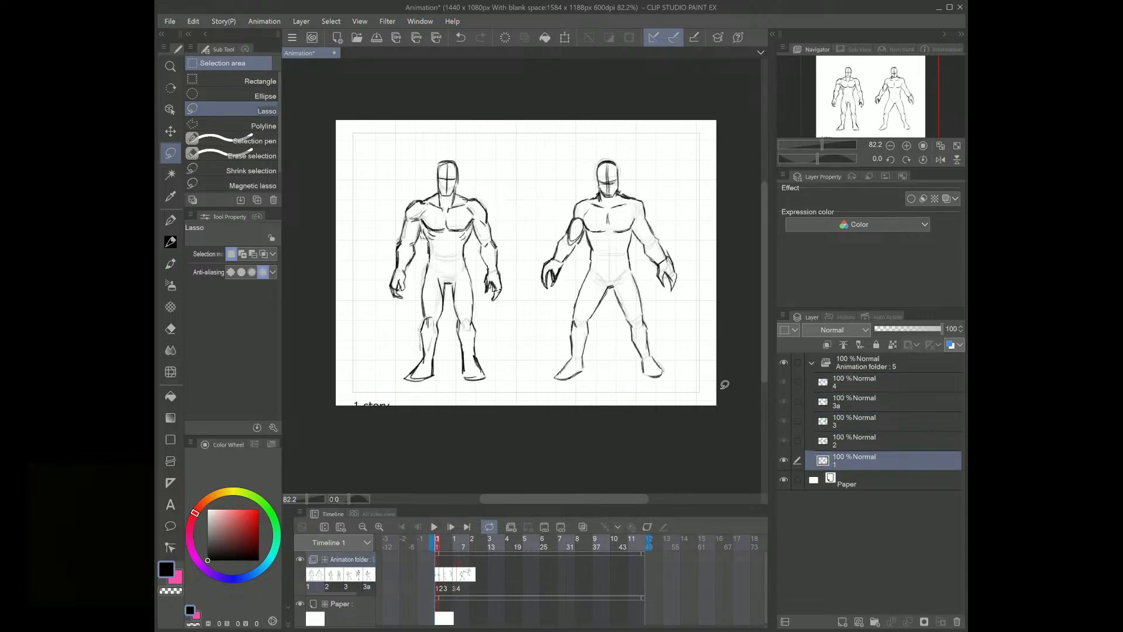
key(Left)
key(Left)
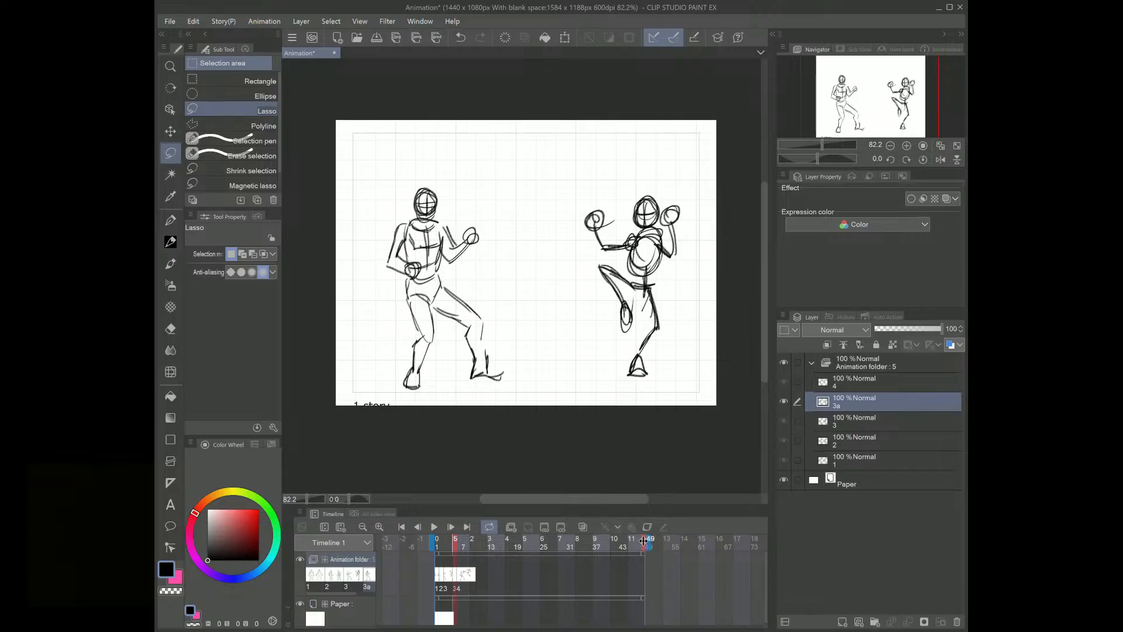
Step: Shorten the timeline's playback range to just past cel 4 and play the looped animation
drag(497, 539, 469, 538)
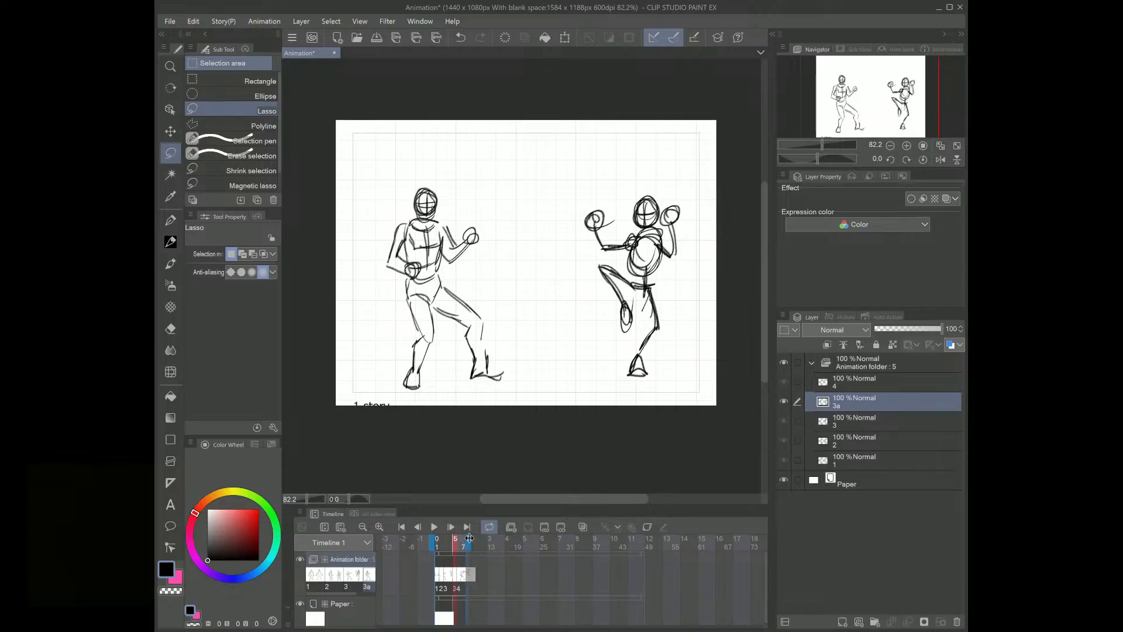
key(space)
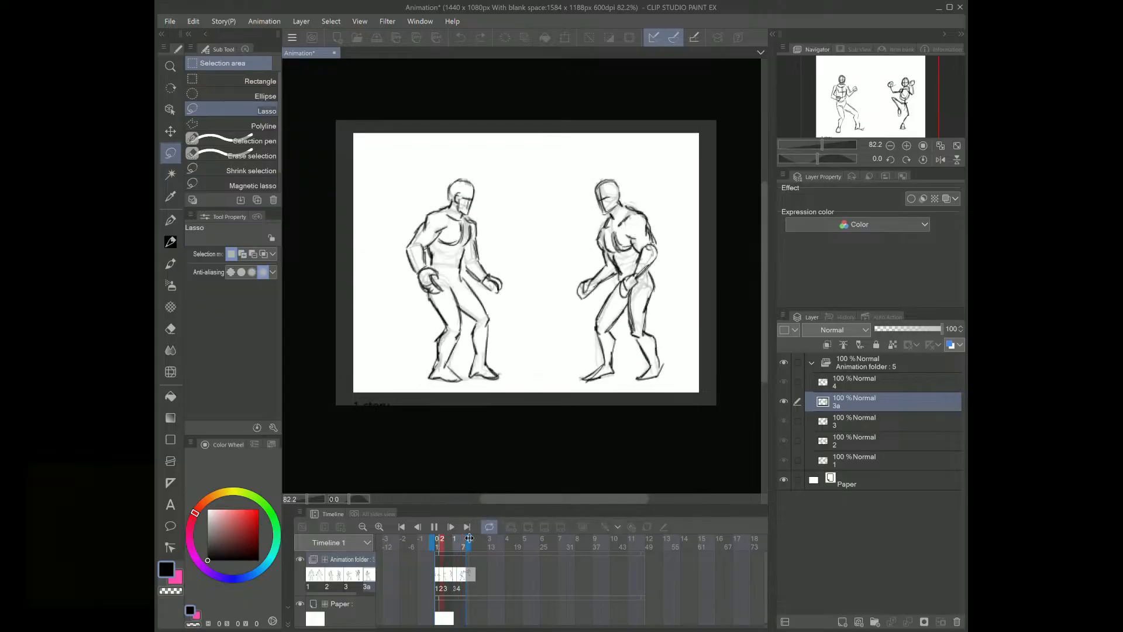
key(space)
Step: Step back and forth frame by frame through the shortened loop to examine the motion between cels
key(Left)
key(Left)
key(Left)
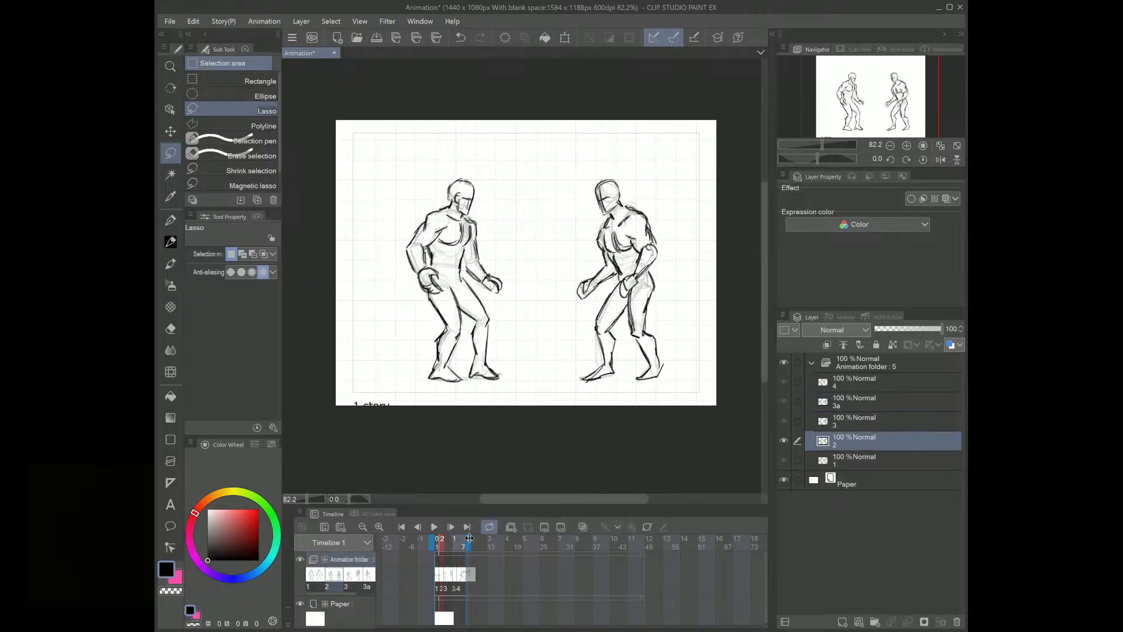
key(Right)
key(Right)
key(Right)
key(Right)
click(447, 574)
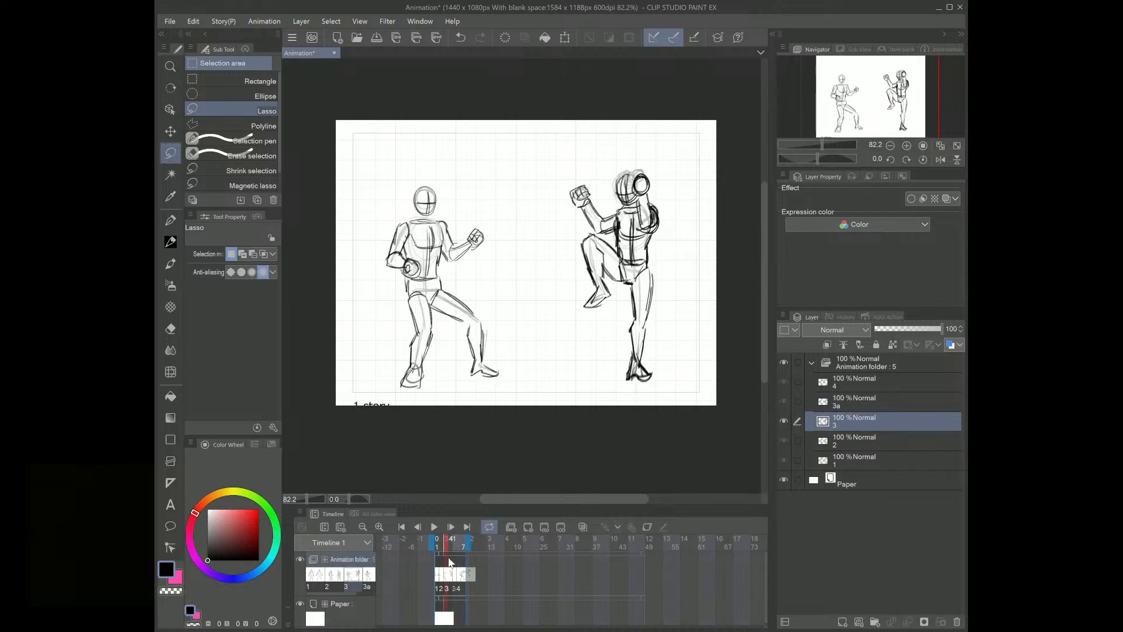
key(Right)
key(Right)
key(Left)
key(Left)
key(Left)
key(Right)
key(Right)
key(Right)
key(Right)
key(Right)
key(Right)
key(Left)
key(Left)
key(Right)
key(Left)
key(Right)
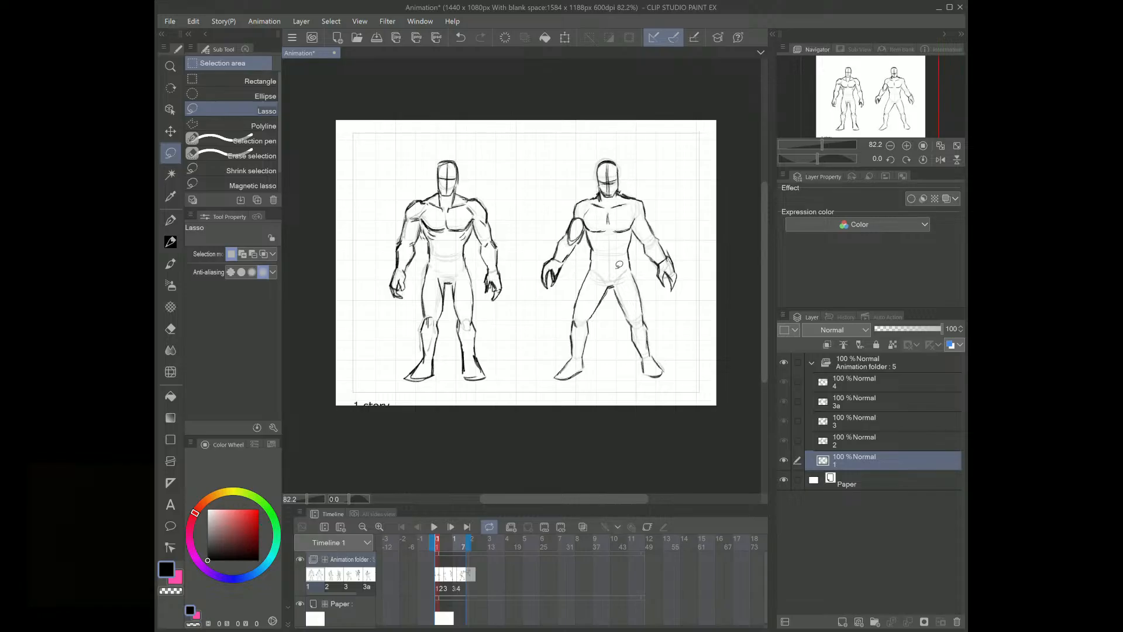
Step: Extend the playback range back to its full length, and trim its end to the frame of cel 4
drag(471, 539, 651, 537)
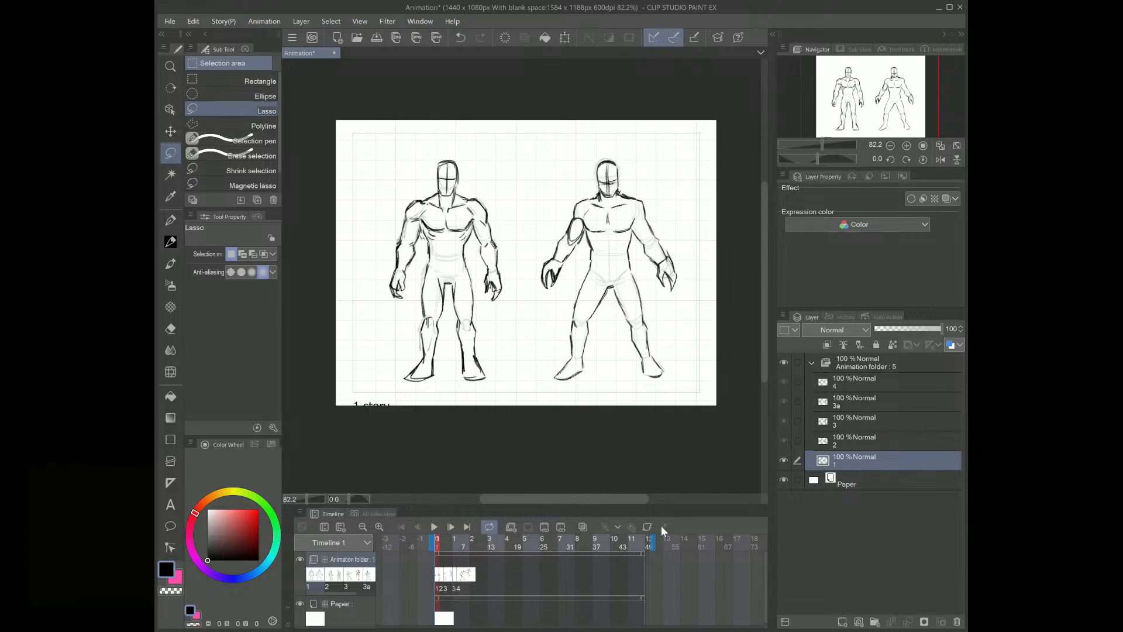
drag(651, 542, 464, 536)
click(462, 532)
Step: Step forward through the trimmed loop to check that it wraps from cel 4 back to cel 1
key(Right)
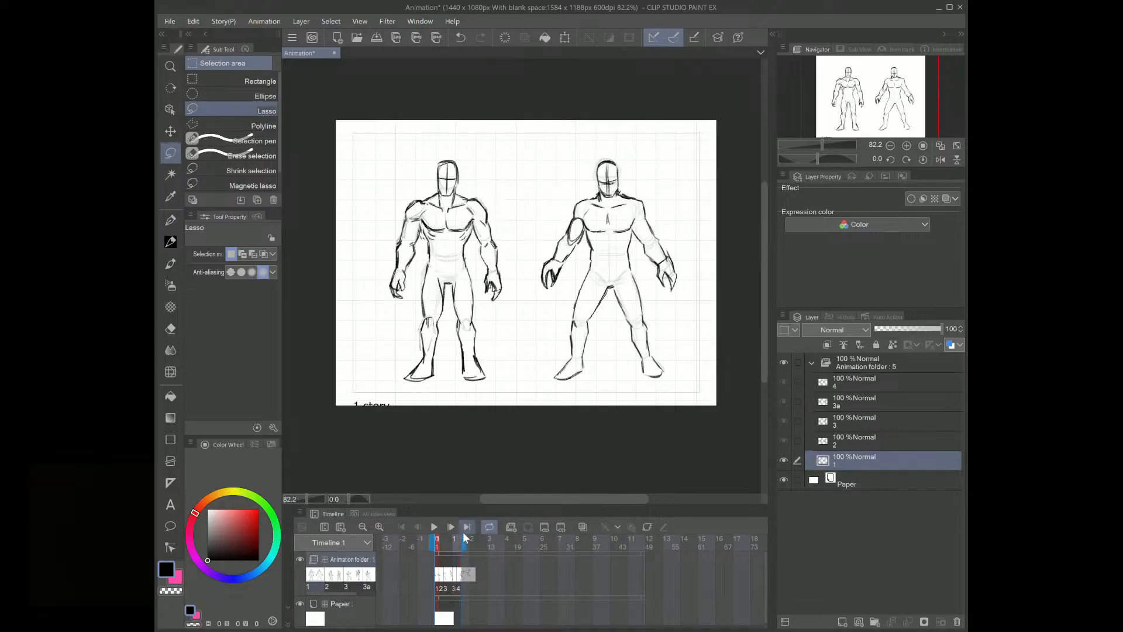
key(Right)
key(Right)
key(Right)
key(Right)
key(Right)
click(465, 532)
key(Right)
key(Right)
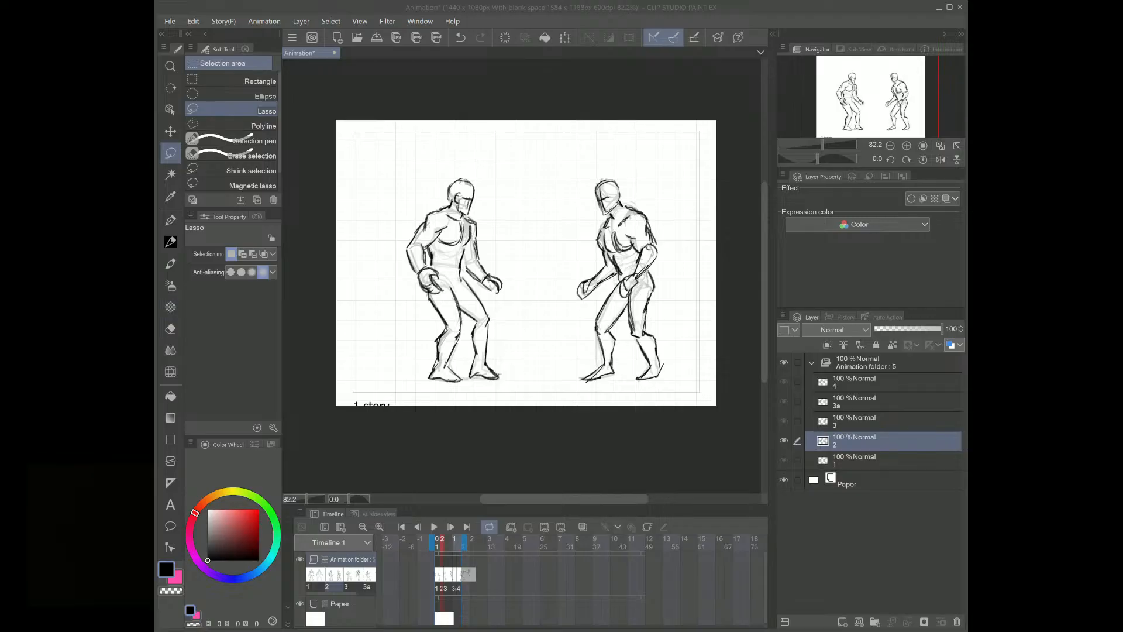
Step: In cel 4, fade both rough figures with the Soft eraser at brush size 40
drag(968, 316, 956, 316)
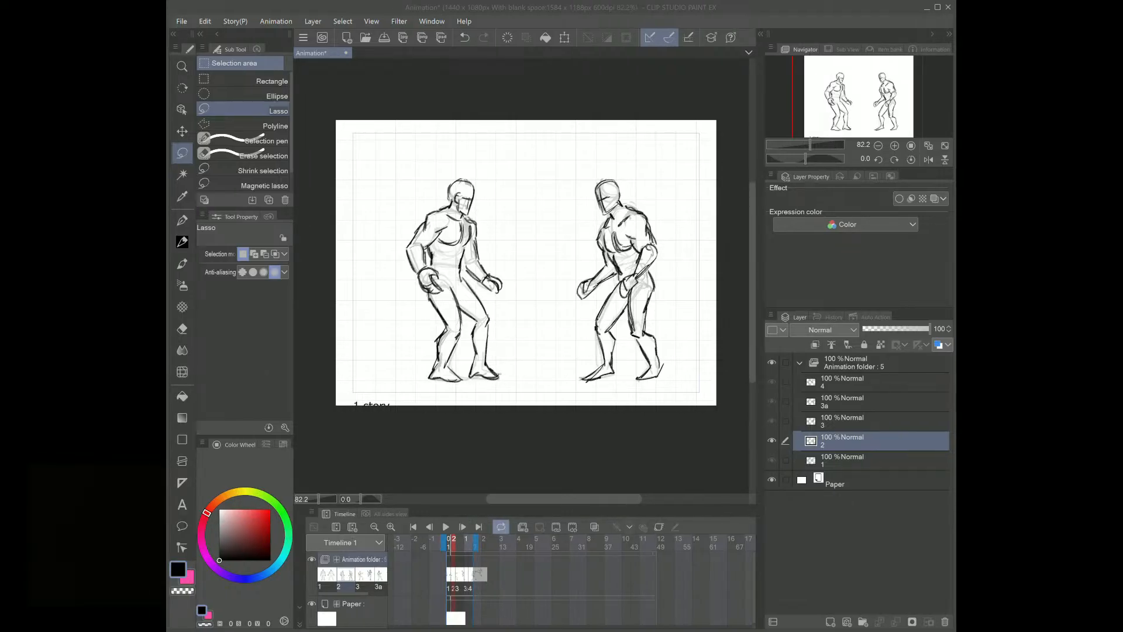
click(470, 499)
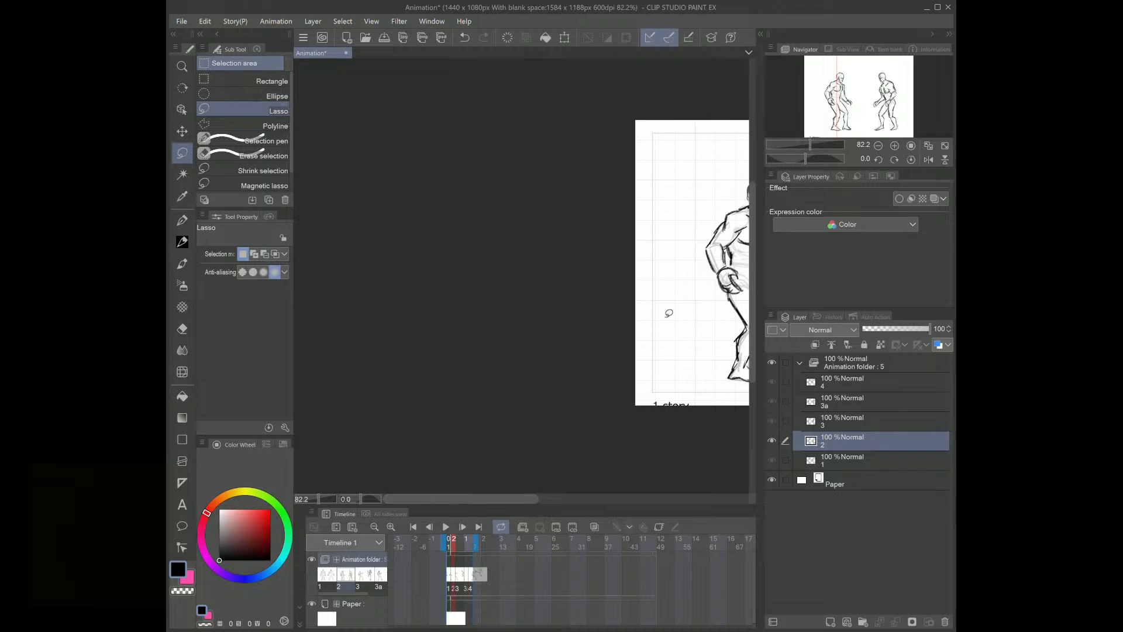
mouse_move(862, 92)
mouse_down()
mouse_move(889, 97)
mouse_move(864, 97)
mouse_up()
key(period)
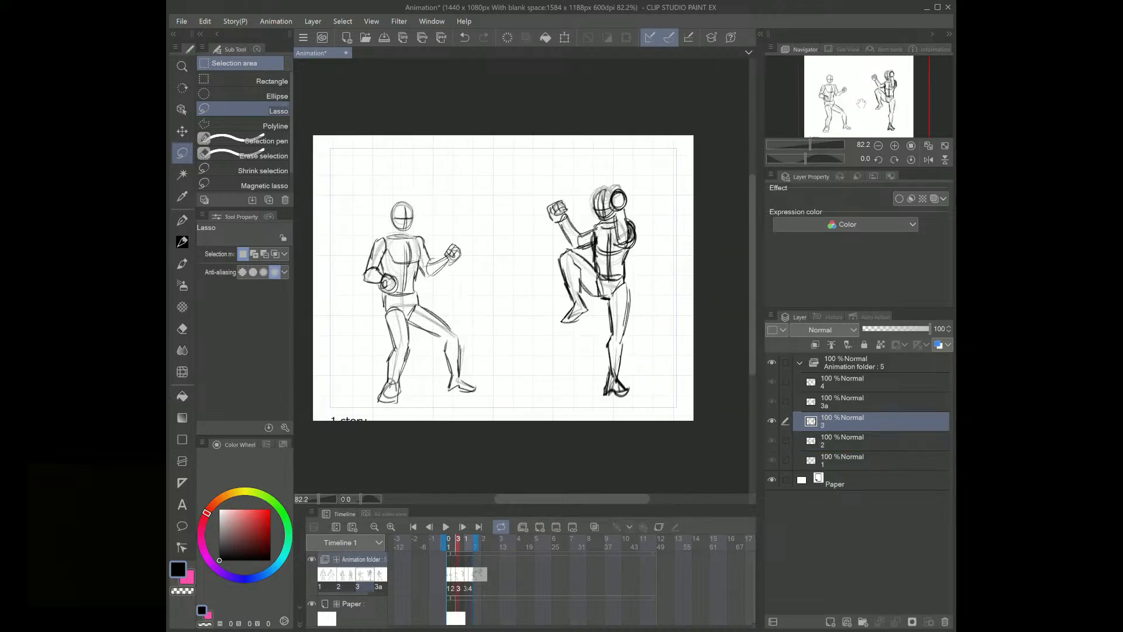
key(period)
key(period)
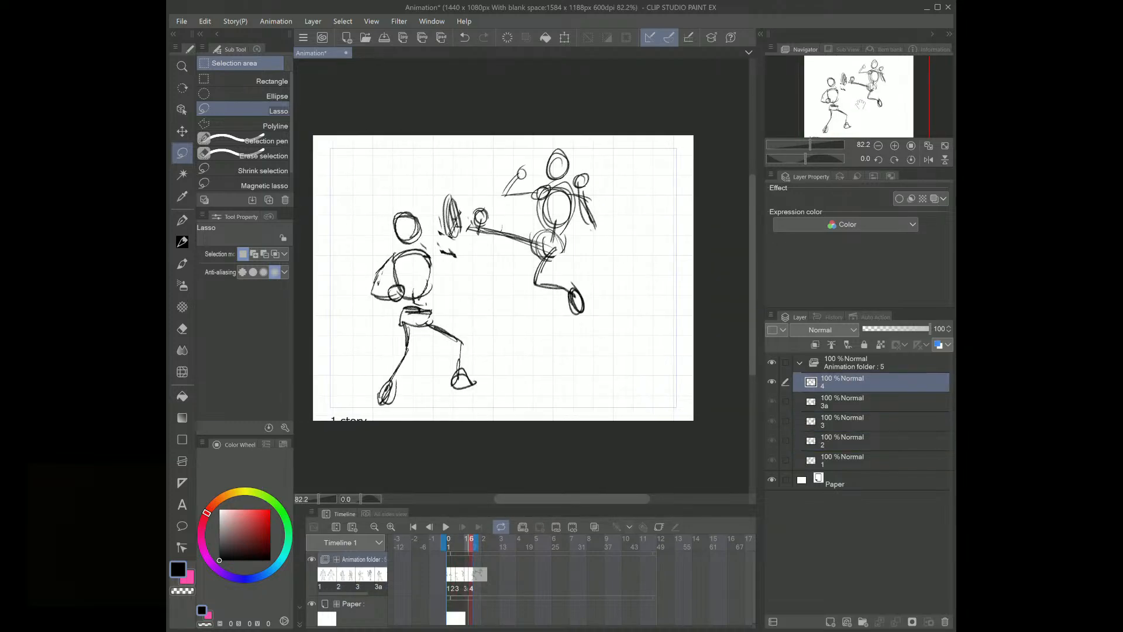
key(e)
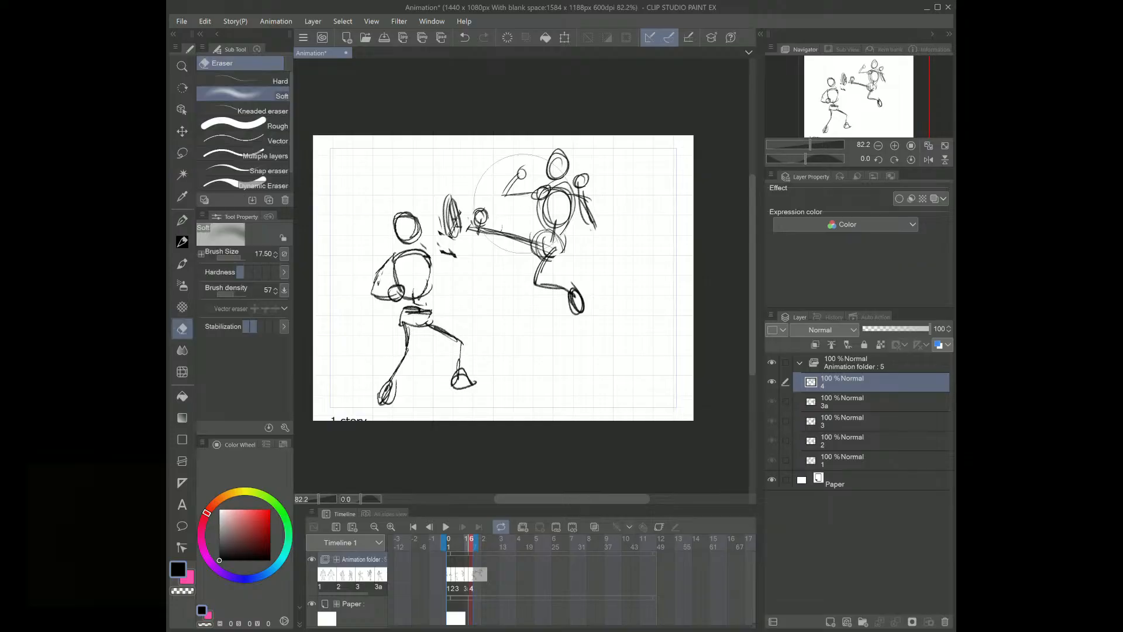
key(bracketright)
key(bracketright)
key(bracketright)
key(bracketright)
mouse_move(550, 202)
mouse_down()
mouse_move(504, 284)
mouse_move(428, 252)
mouse_move(387, 328)
mouse_move(469, 279)
mouse_move(383, 377)
mouse_move(487, 260)
mouse_move(538, 156)
mouse_move(581, 220)
mouse_move(555, 228)
mouse_move(529, 164)
mouse_move(404, 292)
mouse_move(406, 338)
mouse_move(471, 406)
mouse_up()
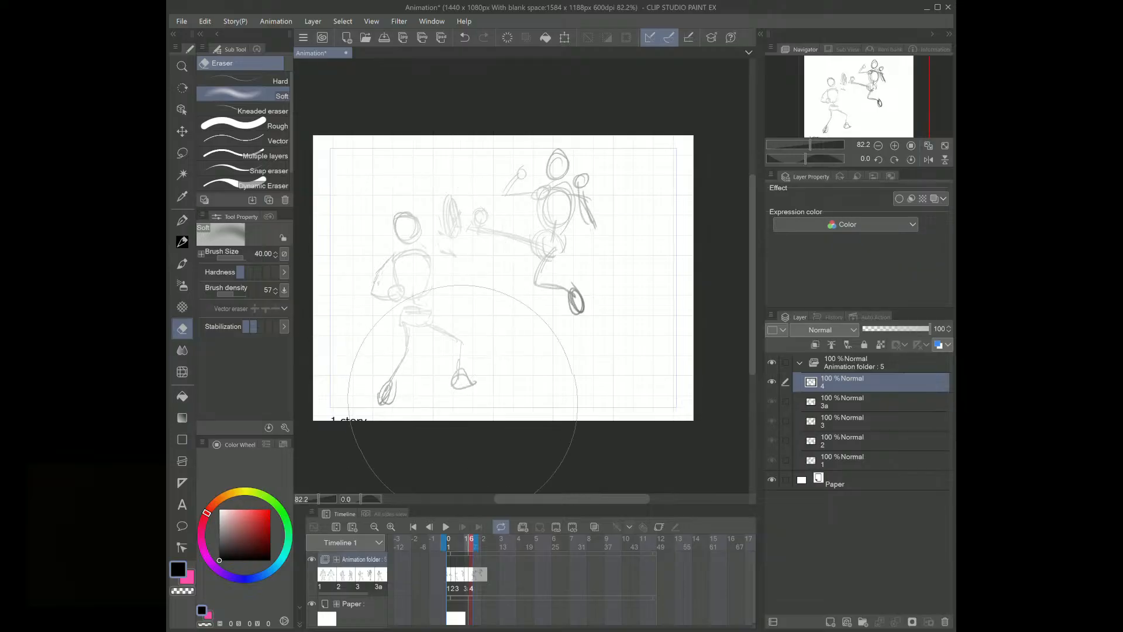
Step: With the 2B pencil, draw the first figure's head, chest, bent arm with fist, and raised blocking arm over the faded rough
key(p)
drag(810, 142, 812, 144)
click(856, 99)
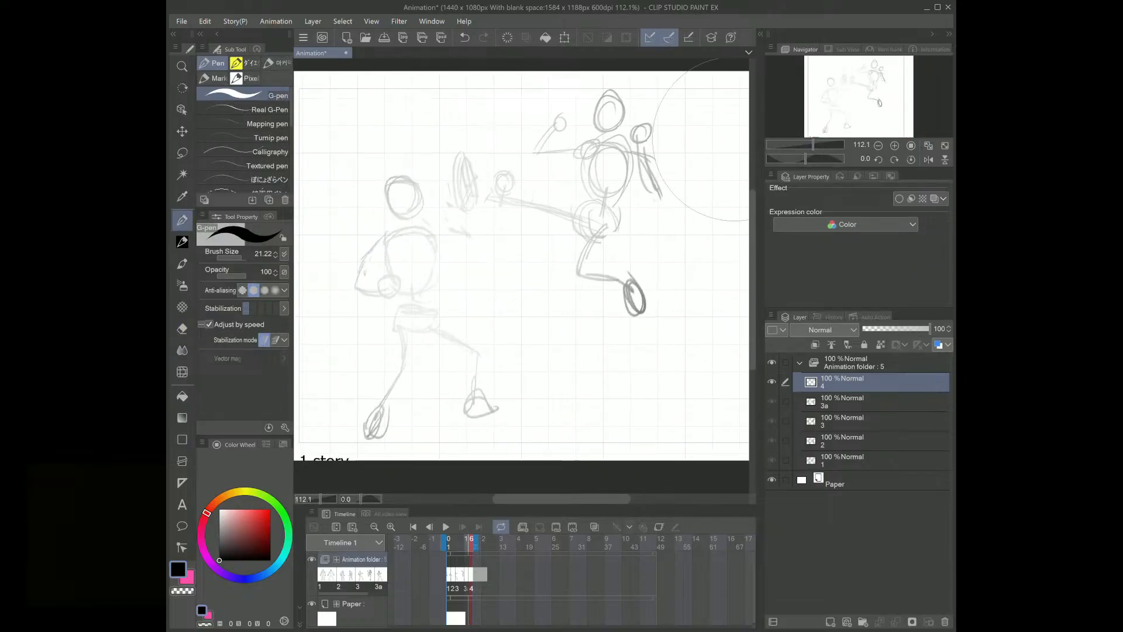
click(182, 241)
mouse_move(370, 238)
mouse_down()
mouse_move(351, 278)
mouse_move(375, 269)
mouse_move(351, 287)
mouse_move(382, 291)
mouse_up()
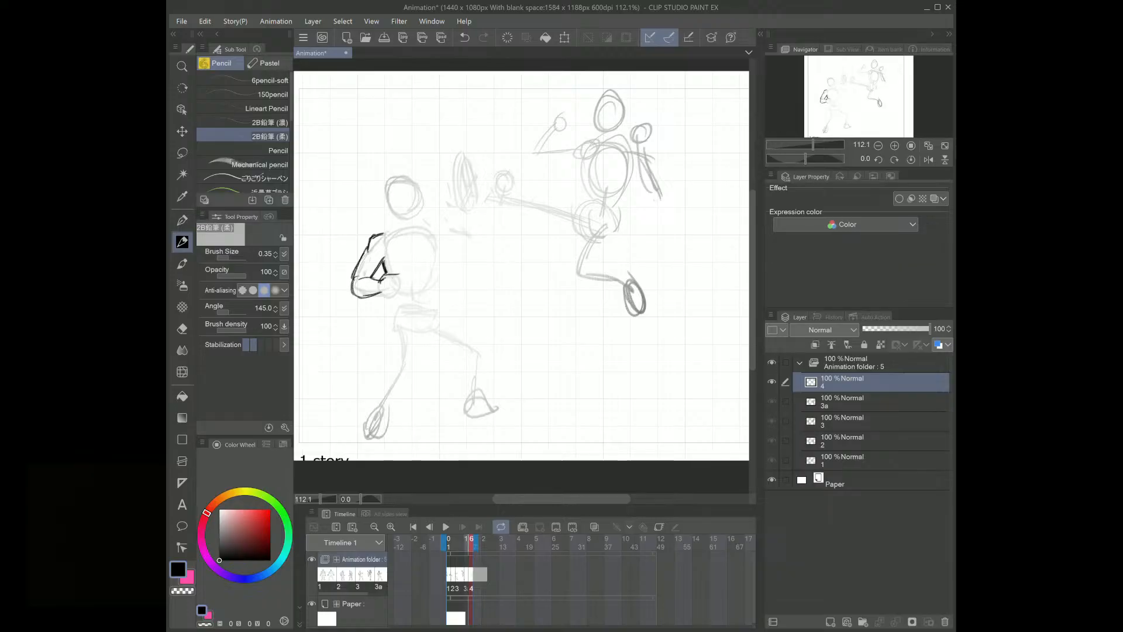
drag(398, 276, 405, 289)
mouse_move(403, 178)
mouse_down()
mouse_move(421, 208)
mouse_move(401, 214)
mouse_move(417, 213)
mouse_up()
mouse_move(412, 186)
mouse_down()
mouse_move(413, 207)
mouse_move(418, 194)
mouse_move(381, 233)
mouse_move(414, 234)
mouse_move(421, 261)
mouse_up()
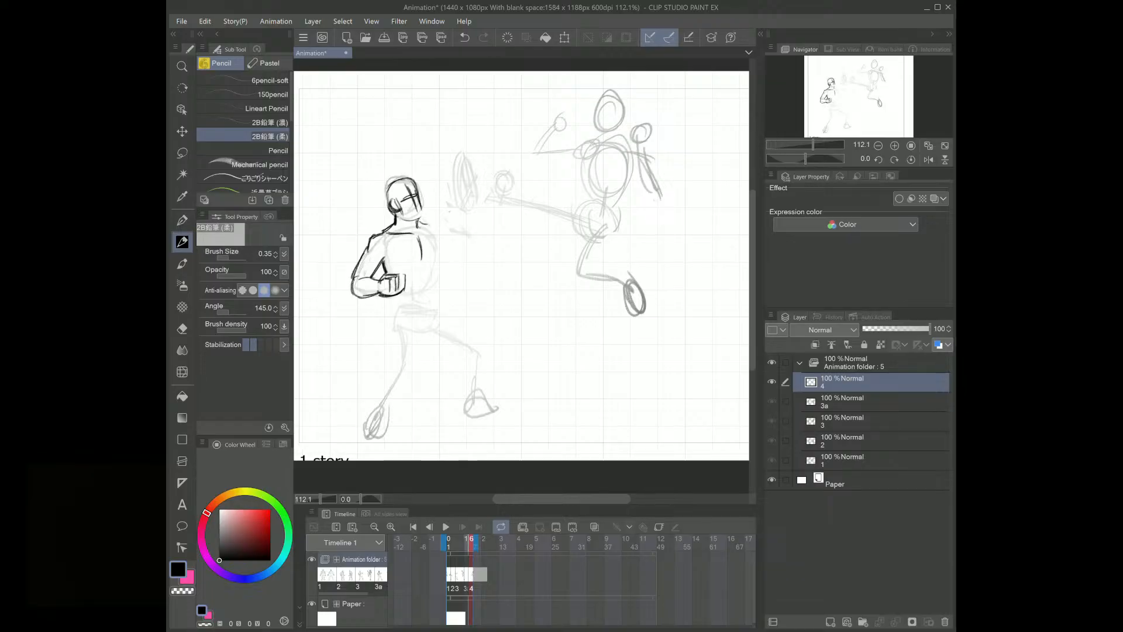
mouse_move(421, 222)
mouse_down()
mouse_move(468, 216)
mouse_move(451, 218)
mouse_move(436, 256)
mouse_move(406, 259)
mouse_move(473, 229)
mouse_up()
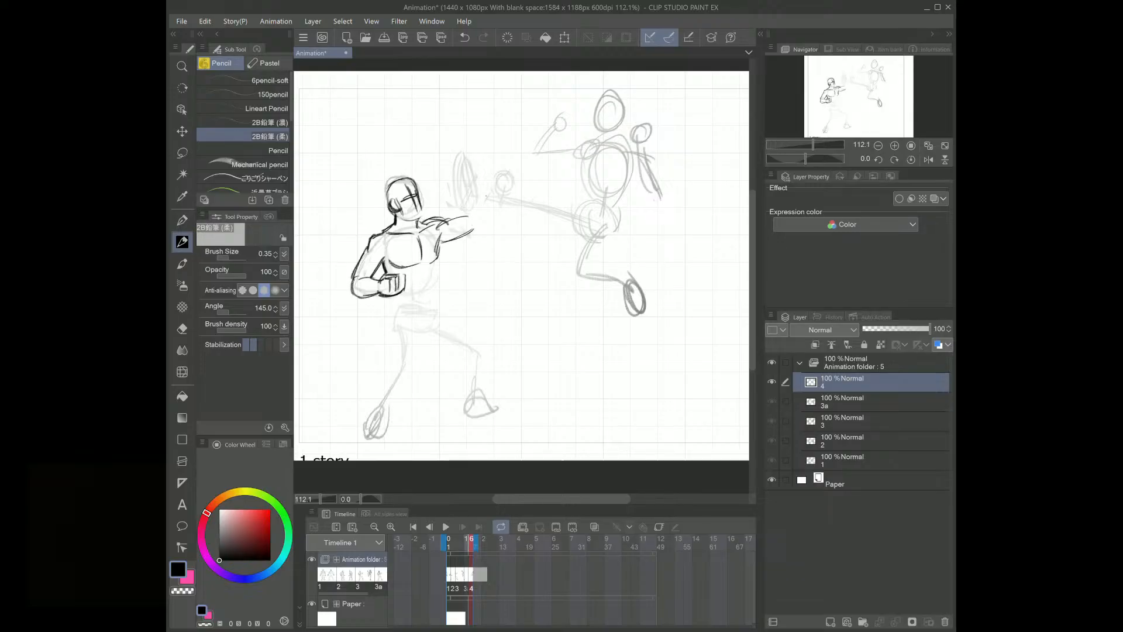
mouse_move(476, 186)
mouse_down()
mouse_move(471, 217)
mouse_move(490, 171)
mouse_move(472, 229)
mouse_up()
Step: Outline the first figure's waist and both of its legs down to the ankles in cel 4
drag(436, 276, 396, 363)
mouse_move(417, 325)
mouse_down()
mouse_move(417, 358)
mouse_move(414, 343)
mouse_move(376, 413)
mouse_up()
drag(414, 367, 388, 412)
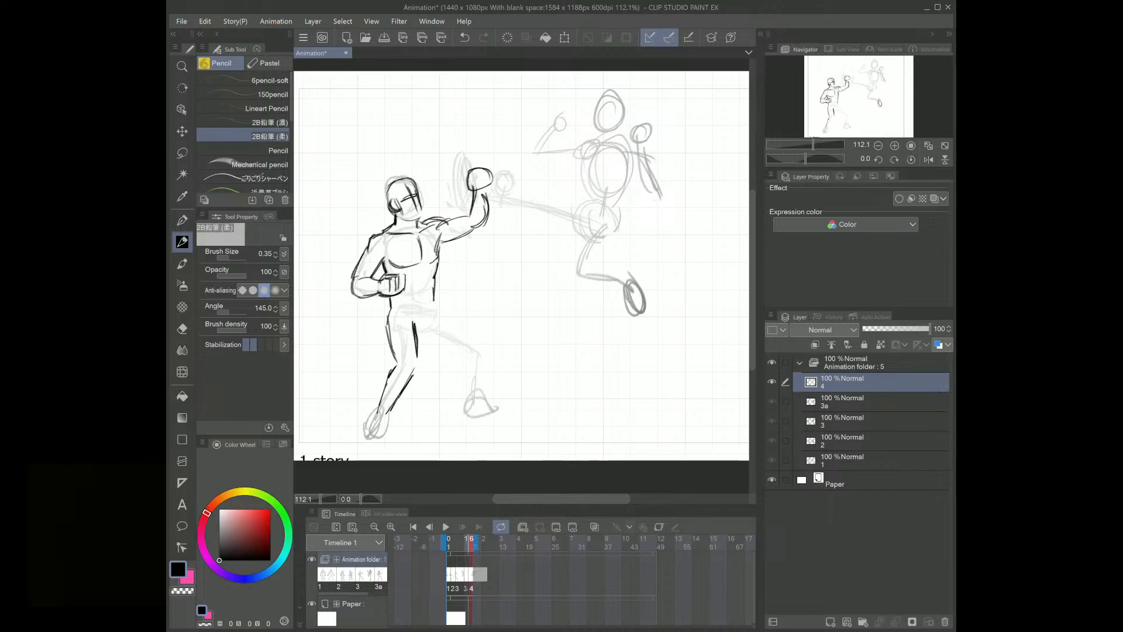
drag(415, 322, 465, 352)
mouse_move(436, 305)
mouse_down()
mouse_move(479, 355)
mouse_move(462, 369)
mouse_move(471, 394)
mouse_up()
drag(480, 358, 478, 398)
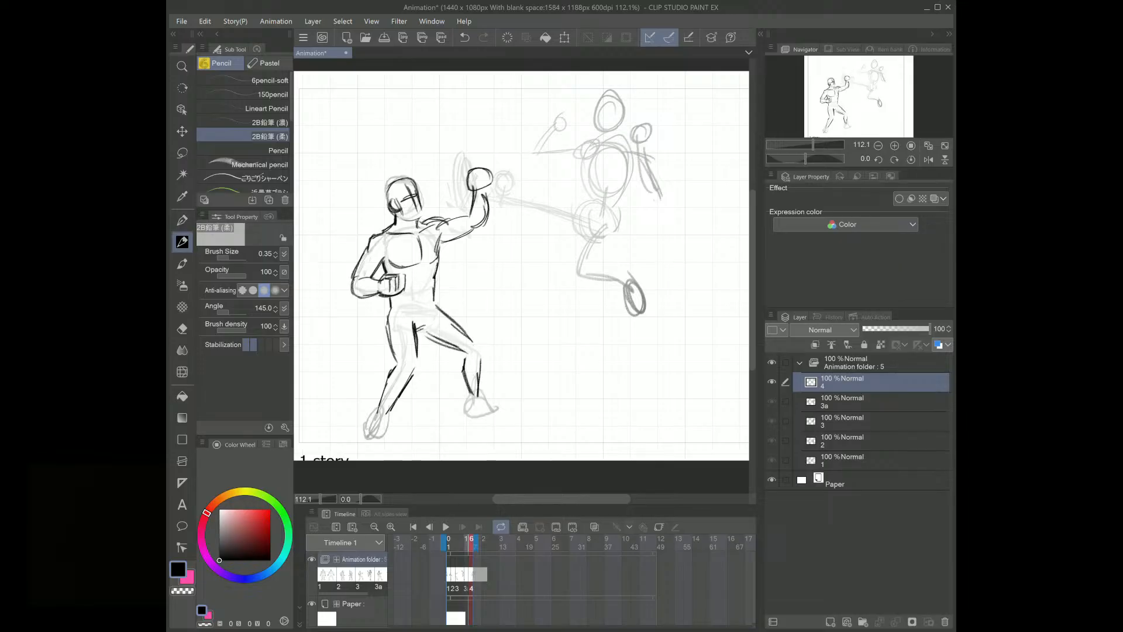
Step: Add the first figure's torso centre line, both feet, and the pelvis lines
drag(421, 263, 421, 311)
drag(380, 404, 365, 434)
drag(365, 434, 388, 434)
drag(387, 408, 388, 434)
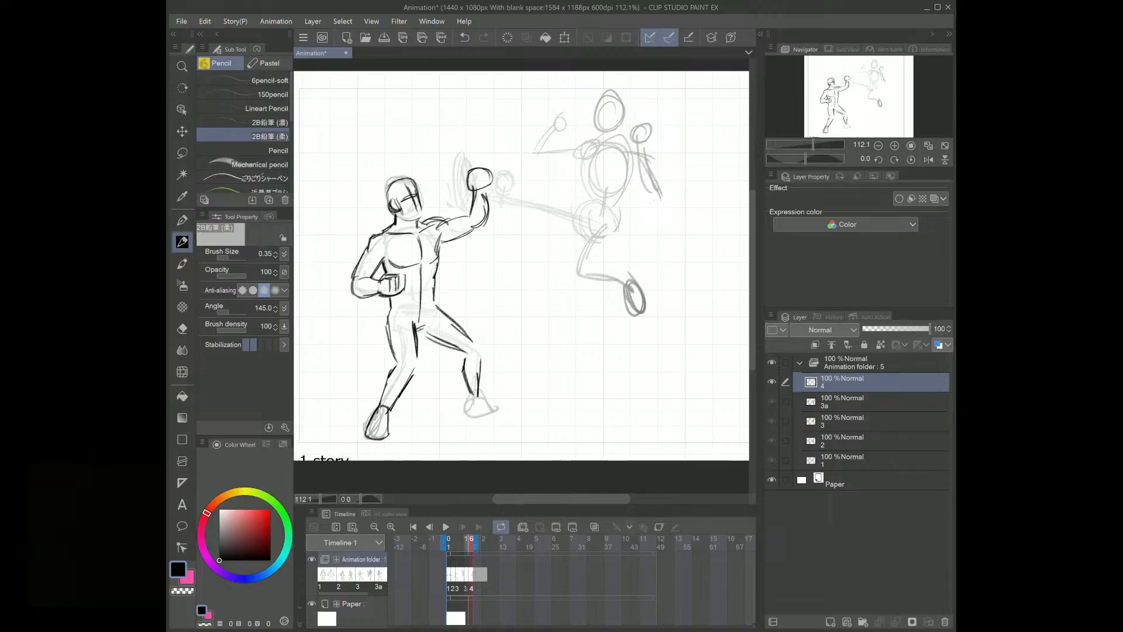
mouse_move(469, 393)
mouse_down()
mouse_move(467, 418)
mouse_move(503, 416)
mouse_up()
mouse_move(398, 311)
mouse_down()
mouse_move(430, 306)
mouse_move(413, 326)
mouse_move(422, 332)
mouse_up()
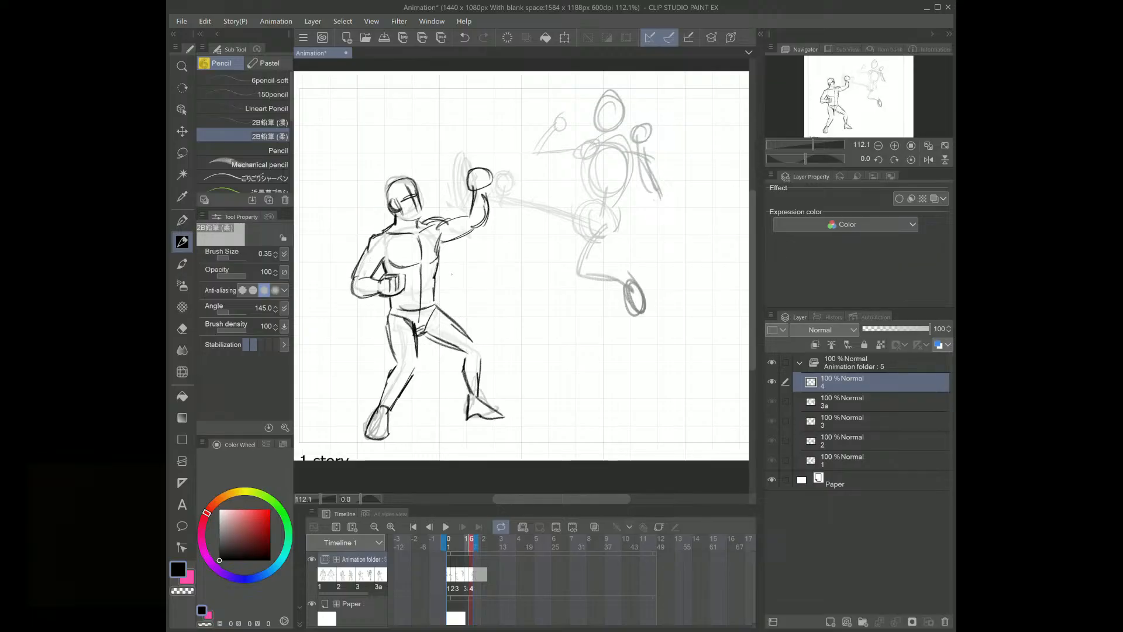
Step: In cel 4, draw the kicking figure's extended leg with its foot, the waist, and the bent leg and foot over the faded rough
mouse_move(454, 190)
mouse_down()
mouse_move(460, 145)
mouse_move(468, 196)
mouse_move(454, 204)
mouse_move(504, 214)
mouse_move(534, 203)
mouse_move(511, 221)
mouse_move(576, 215)
mouse_move(582, 197)
mouse_move(611, 233)
mouse_move(565, 257)
mouse_move(567, 276)
mouse_up()
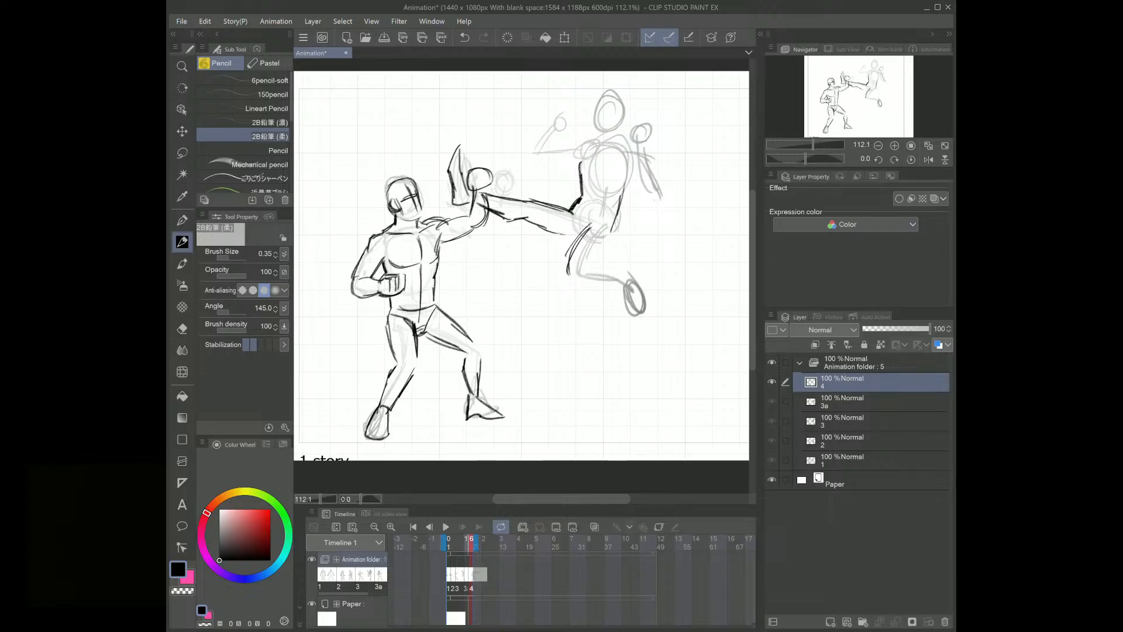
mouse_move(612, 235)
mouse_down()
mouse_move(573, 278)
mouse_move(629, 285)
mouse_up()
drag(587, 269, 620, 278)
mouse_move(591, 261)
mouse_down()
mouse_move(613, 270)
mouse_move(626, 317)
mouse_move(633, 303)
mouse_move(624, 318)
mouse_up()
drag(582, 216, 572, 231)
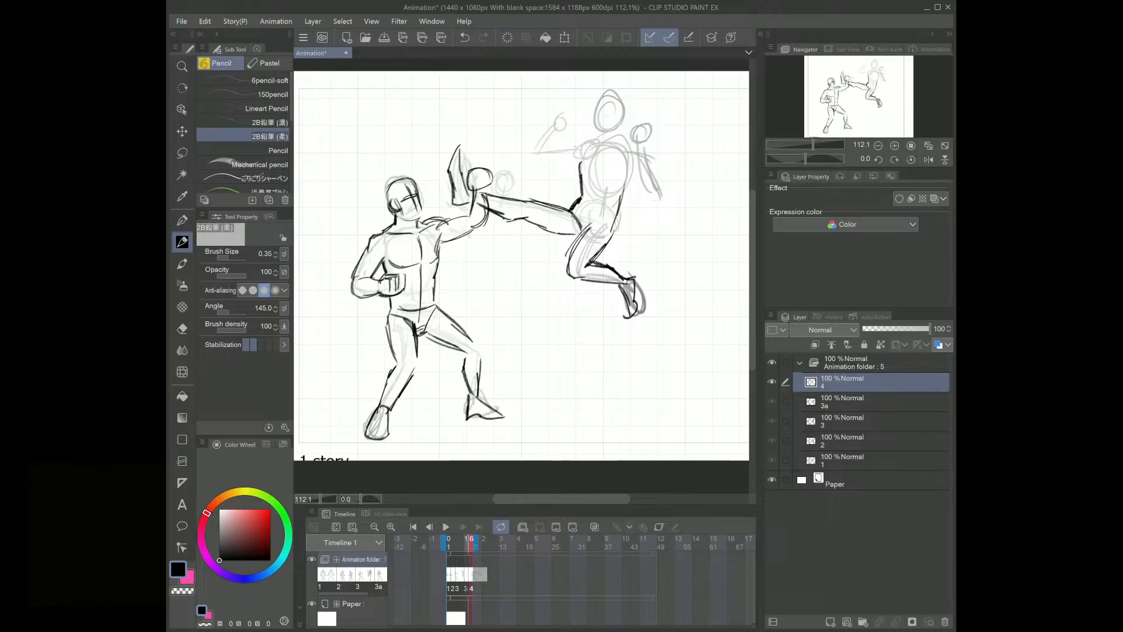
Step: Outline both of the kicking figure's bent arms with their fists in cel 4
drag(559, 126, 550, 136)
mouse_move(547, 124)
mouse_down()
mouse_move(527, 149)
mouse_move(546, 158)
mouse_move(548, 119)
mouse_move(546, 132)
mouse_move(563, 127)
mouse_up()
drag(545, 167, 578, 162)
drag(631, 126, 624, 146)
mouse_move(626, 125)
mouse_down()
mouse_move(643, 124)
mouse_move(647, 147)
mouse_up()
mouse_move(626, 148)
mouse_down()
mouse_move(643, 147)
mouse_move(654, 192)
mouse_up()
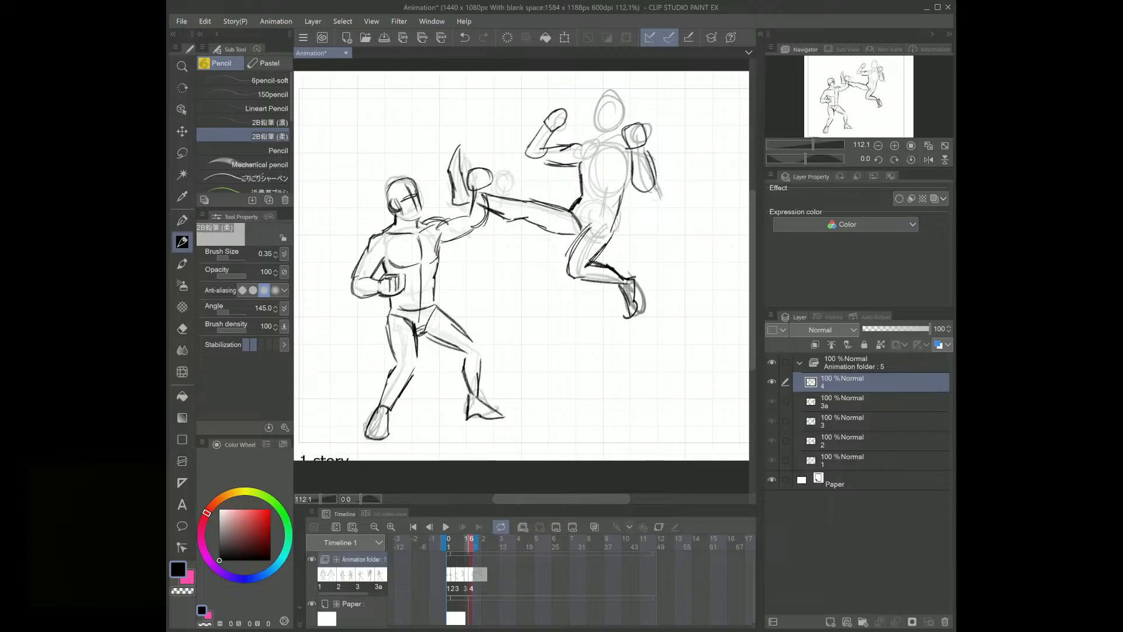
Step: Add the kicking figure's neck and chest, the head with its face guidelines, and the torso and pelvis lines
mouse_move(601, 155)
mouse_down()
mouse_move(600, 180)
mouse_move(577, 174)
mouse_move(620, 146)
mouse_up()
mouse_move(603, 100)
mouse_down()
mouse_move(593, 132)
mouse_move(625, 134)
mouse_move(605, 136)
mouse_up()
drag(593, 119, 621, 122)
mouse_move(597, 179)
mouse_down()
mouse_move(586, 210)
mouse_move(619, 201)
mouse_move(615, 226)
mouse_up()
Step: Step through the cels from 1 onward to check the motion, stopping on cel 3a
key(Left)
key(Right)
key(Home)
key(End)
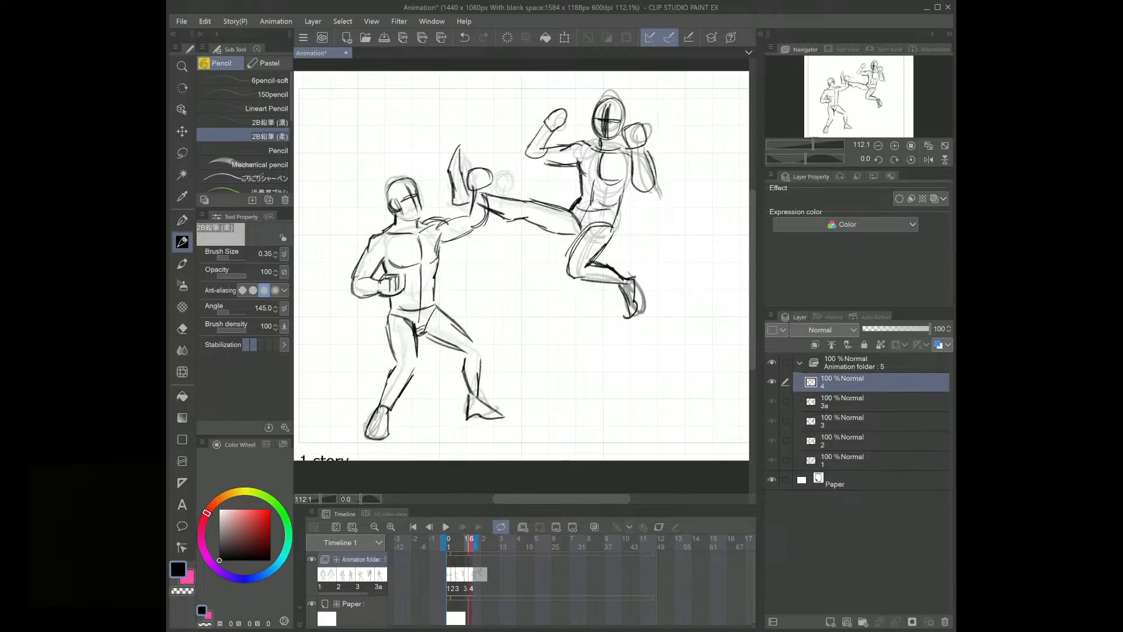
key(Home)
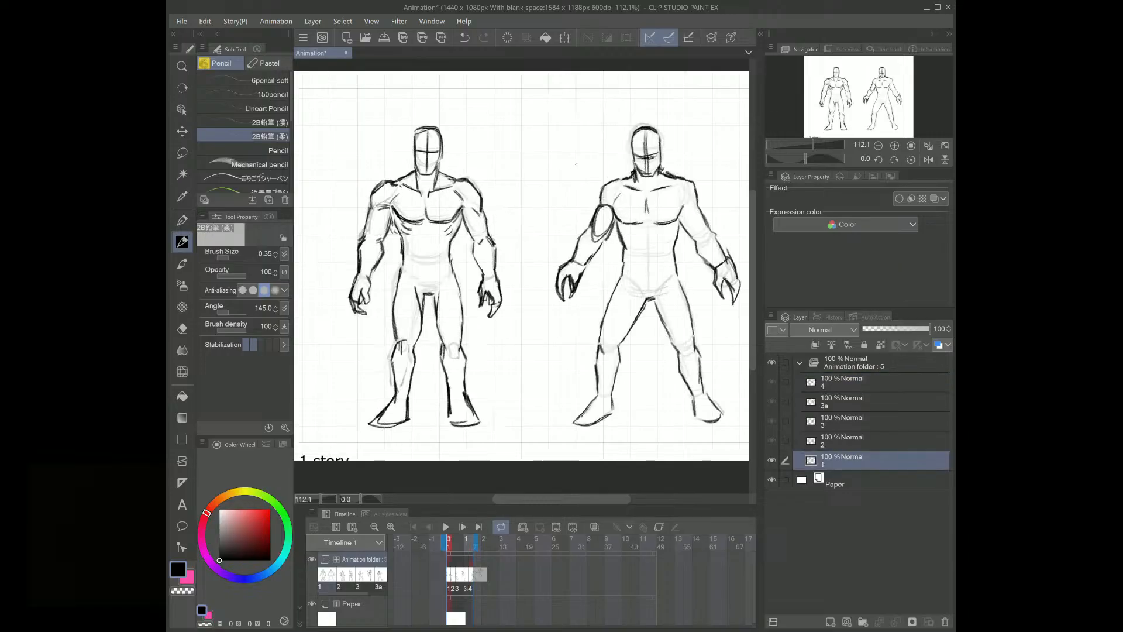
key(Right)
key(Right)
key(Right)
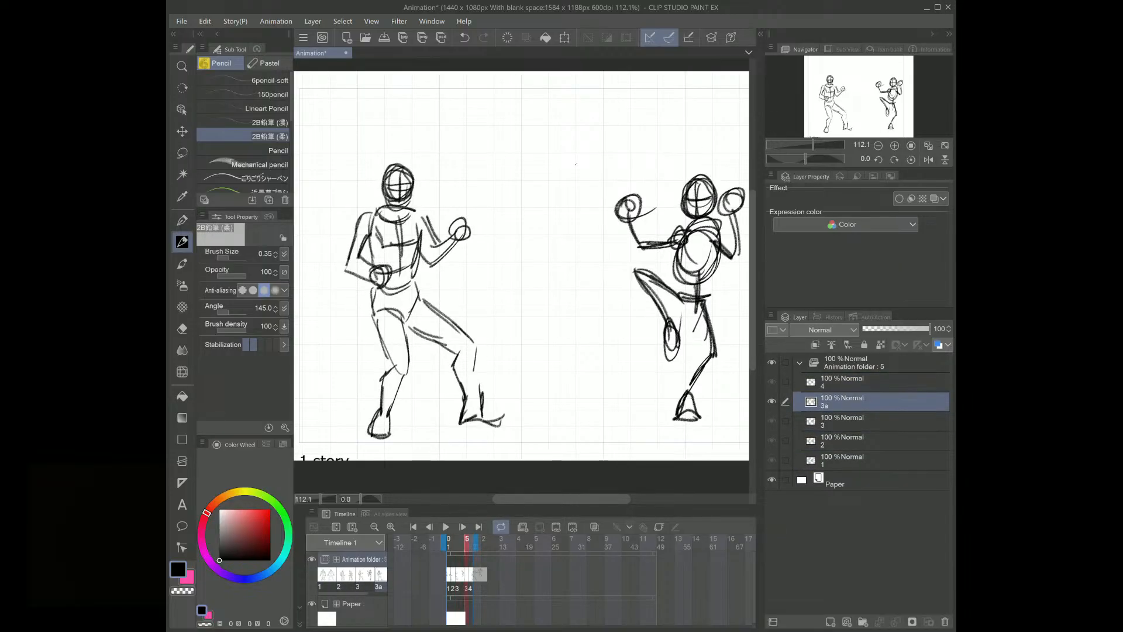
Step: Fade the kicking figure's rough in cel 3a with the eraser and start redrawing its raised front arm and knee with the 2B pencil
key(e)
mouse_move(687, 211)
mouse_down()
mouse_move(602, 213)
mouse_move(557, 351)
mouse_move(573, 242)
mouse_move(563, 252)
mouse_move(541, 206)
mouse_move(603, 234)
mouse_move(606, 247)
mouse_move(593, 235)
mouse_move(606, 275)
mouse_up()
click(182, 241)
mouse_move(602, 263)
mouse_down()
mouse_move(554, 270)
mouse_move(589, 295)
mouse_move(593, 309)
mouse_move(561, 297)
mouse_move(582, 309)
mouse_move(603, 353)
mouse_up()
mouse_move(592, 309)
mouse_down()
mouse_move(604, 271)
mouse_move(602, 300)
mouse_move(590, 301)
mouse_move(611, 312)
mouse_up()
Step: Outline the same figure's standing leg and foot, the pelvis, and the sides of the torso in cel 3a
mouse_move(605, 287)
mouse_down()
mouse_move(609, 312)
mouse_move(647, 338)
mouse_up()
mouse_move(640, 300)
mouse_down()
mouse_move(648, 343)
mouse_move(627, 305)
mouse_move(633, 349)
mouse_up()
drag(606, 285, 633, 288)
mouse_move(633, 349)
mouse_down()
mouse_move(610, 398)
mouse_move(619, 392)
mouse_up()
mouse_move(606, 391)
mouse_down()
mouse_move(602, 408)
mouse_move(626, 389)
mouse_move(620, 420)
mouse_up()
drag(620, 398, 627, 417)
drag(606, 286, 636, 288)
mouse_move(643, 252)
mouse_down()
mouse_move(619, 282)
mouse_move(635, 264)
mouse_up()
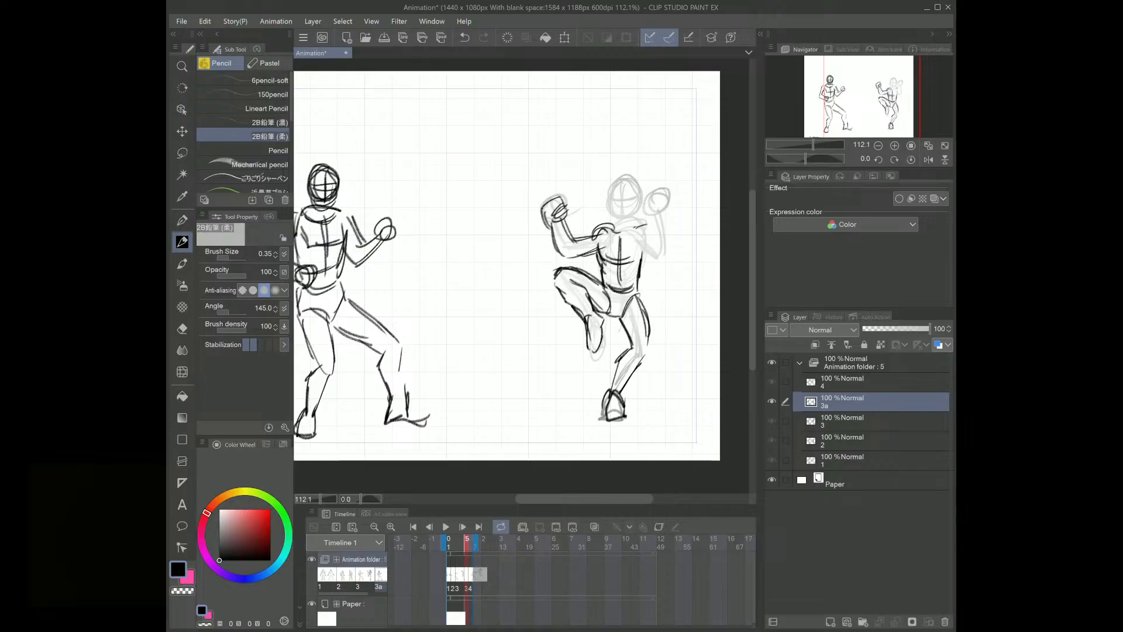
Step: Draw the figure's head with face guidelines and its raised rear arm with the fist over the faded rough in cel 3a
drag(650, 224, 660, 261)
mouse_move(614, 190)
mouse_down()
mouse_move(609, 223)
mouse_move(634, 186)
mouse_up()
drag(634, 187, 635, 218)
drag(608, 195, 636, 219)
mouse_move(623, 188)
mouse_down()
mouse_move(622, 226)
mouse_move(655, 192)
mouse_up()
mouse_move(651, 190)
mouse_down()
mouse_move(667, 203)
mouse_move(657, 211)
mouse_up()
drag(646, 198, 650, 216)
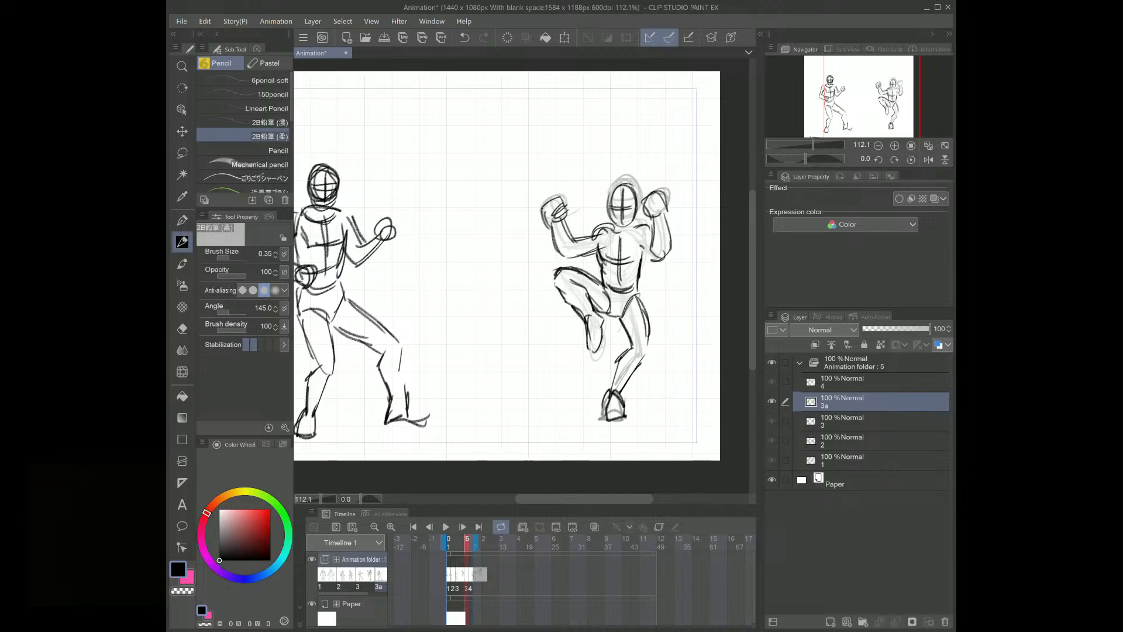
drag(625, 265, 666, 254)
Step: Compare the kicking figure's pose in cel 3a with cel 3 by stepping back and forth between the frames
drag(812, 145, 809, 139)
key(Left)
key(Left)
key(Left)
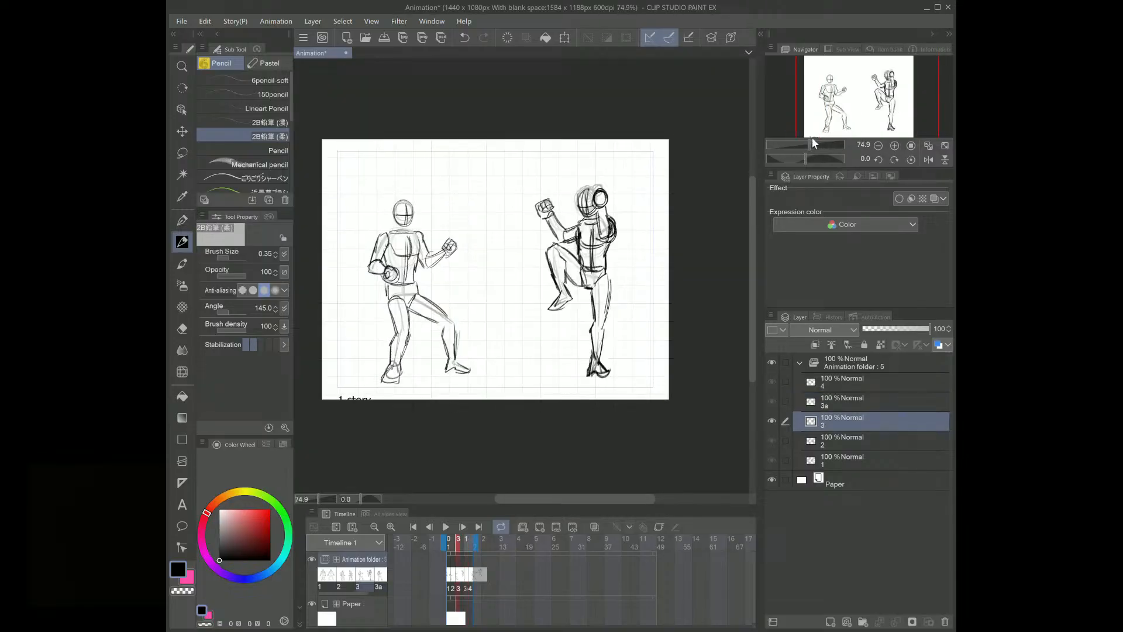
key(Right)
key(Right)
key(Right)
key(Right)
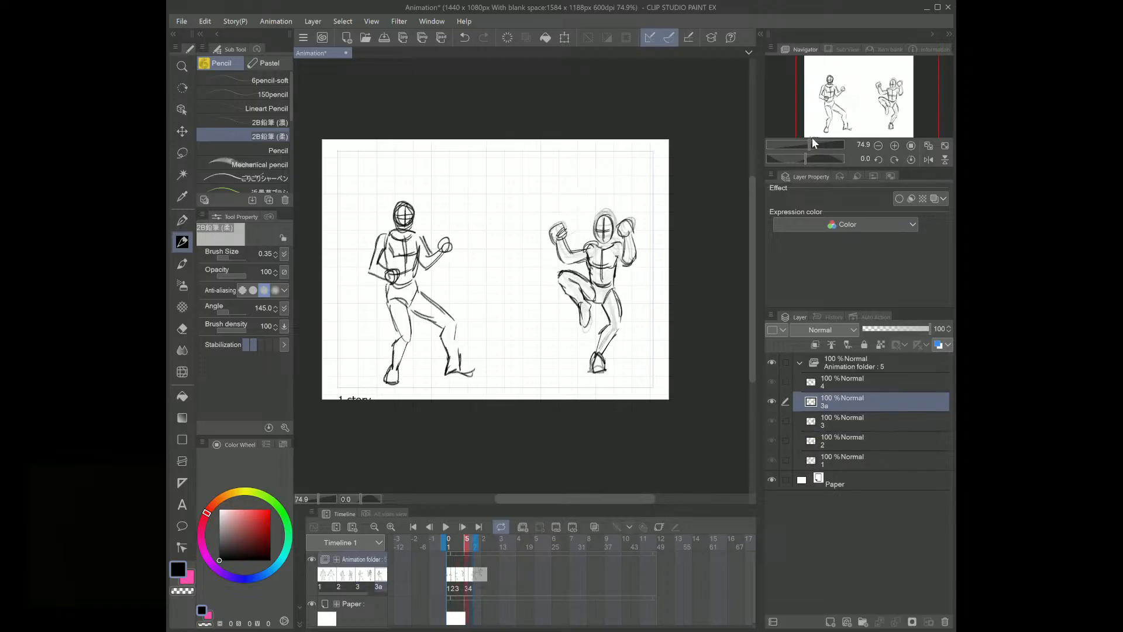
key(Left)
Step: Lasso the kicking figure's raised arms in cel 3a and free-transform them wider by spreading the selection's two upper corners outward
key(m)
mouse_move(646, 199)
mouse_down()
mouse_move(623, 202)
mouse_move(619, 233)
mouse_move(546, 251)
mouse_move(618, 277)
mouse_move(659, 207)
mouse_up()
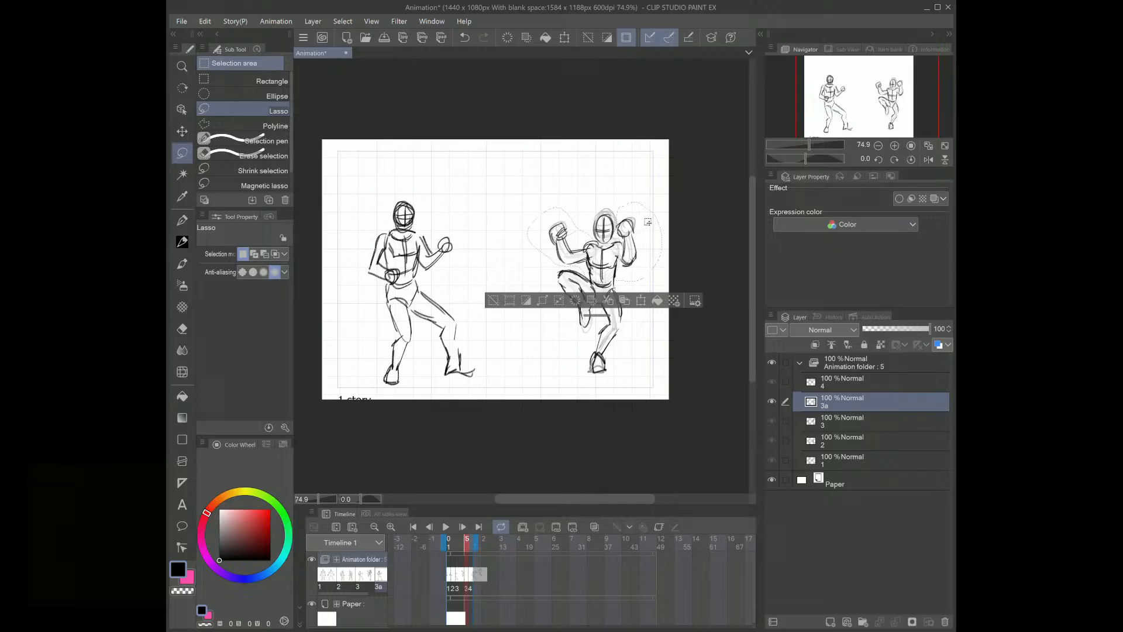
key(ctrl+t)
drag(527, 202, 513, 199)
drag(662, 201, 674, 197)
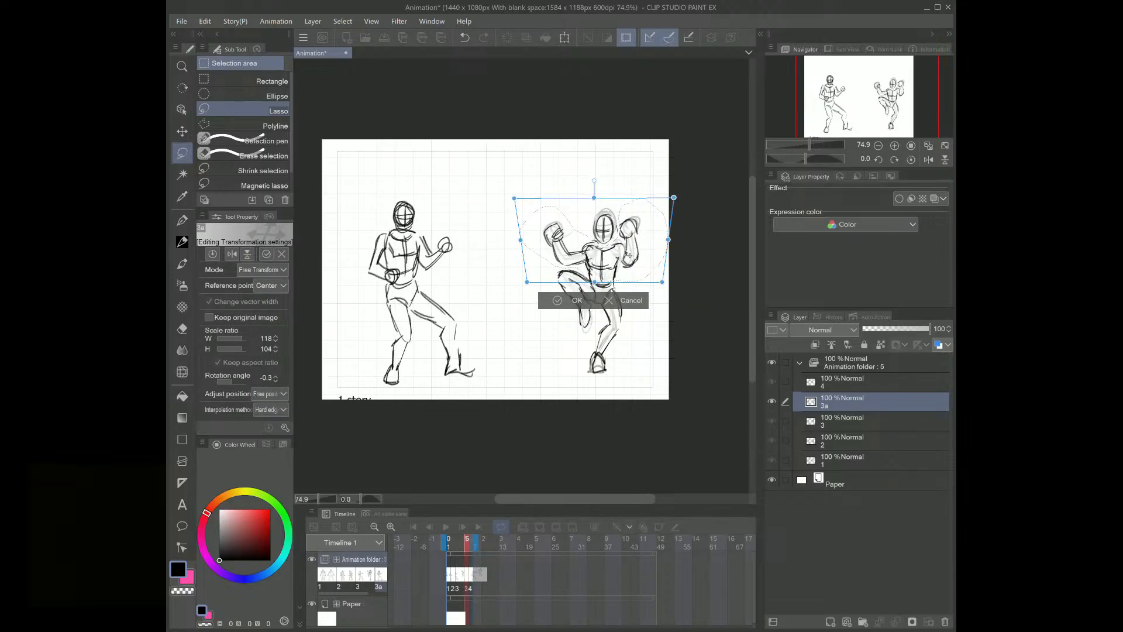
click(569, 300)
Step: Step repeatedly forward and back through all the cels to review how the adjusted cel 3a flows into the kick
key(ctrl+Left)
key(ctrl+Left)
key(ctrl+Left)
key(ctrl+Right)
key(ctrl+Right)
key(ctrl+Right)
key(ctrl+Right)
key(ctrl+Right)
key(ctrl+Right)
key(ctrl+Right)
key(ctrl+Right)
key(ctrl+Right)
key(ctrl+Right)
key(ctrl+Right)
key(ctrl+Right)
key(ctrl+Right)
key(ctrl+Right)
key(ctrl+Right)
key(ctrl+Right)
key(ctrl+Right)
key(ctrl+Right)
key(ctrl+Right)
key(ctrl+Right)
key(ctrl+Right)
key(ctrl+Right)
key(ctrl+Right)
key(ctrl+Right)
key(ctrl+Right)
key(ctrl+Right)
key(ctrl+Right)
key(ctrl+Right)
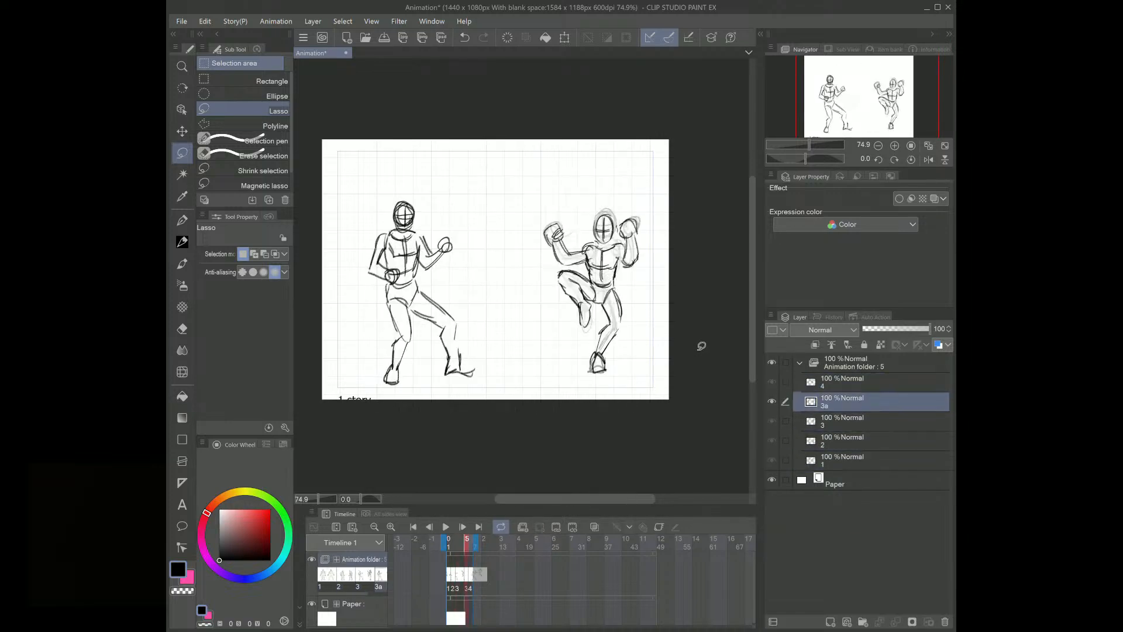
key(ctrl+Left)
key(ctrl+Left)
key(ctrl+Left)
key(ctrl+Left)
key(ctrl+Right)
key(ctrl+Right)
key(ctrl+Right)
key(ctrl+Right)
key(ctrl+Right)
key(ctrl+Right)
key(ctrl+Right)
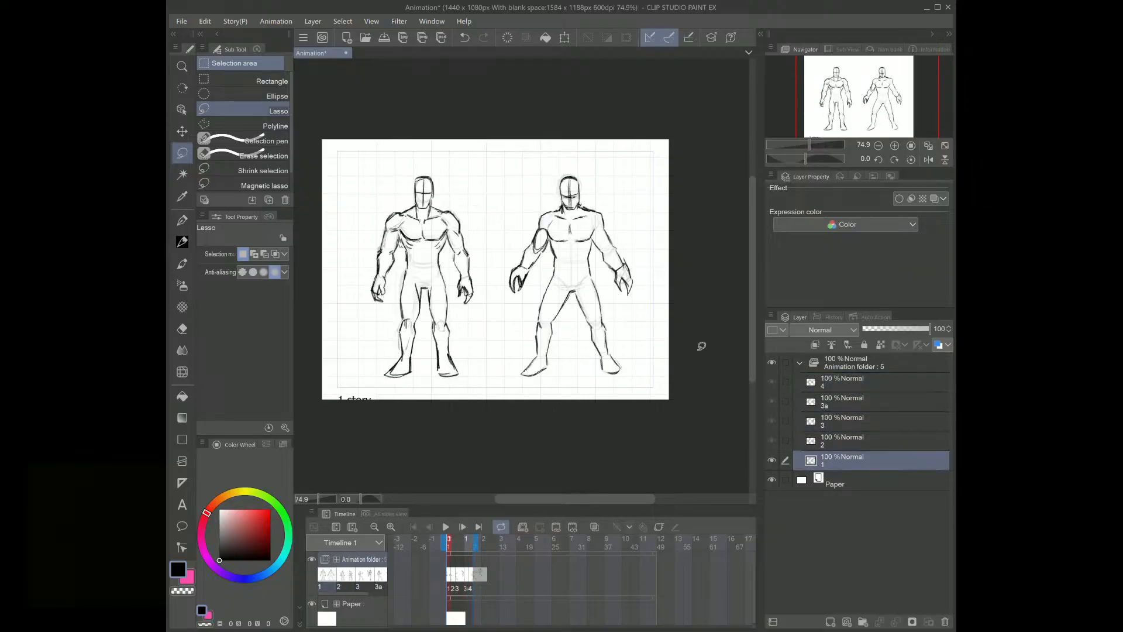
key(ctrl+Right)
key(ctrl+Right)
key(ctrl+Left)
key(ctrl+Left)
key(ctrl+Left)
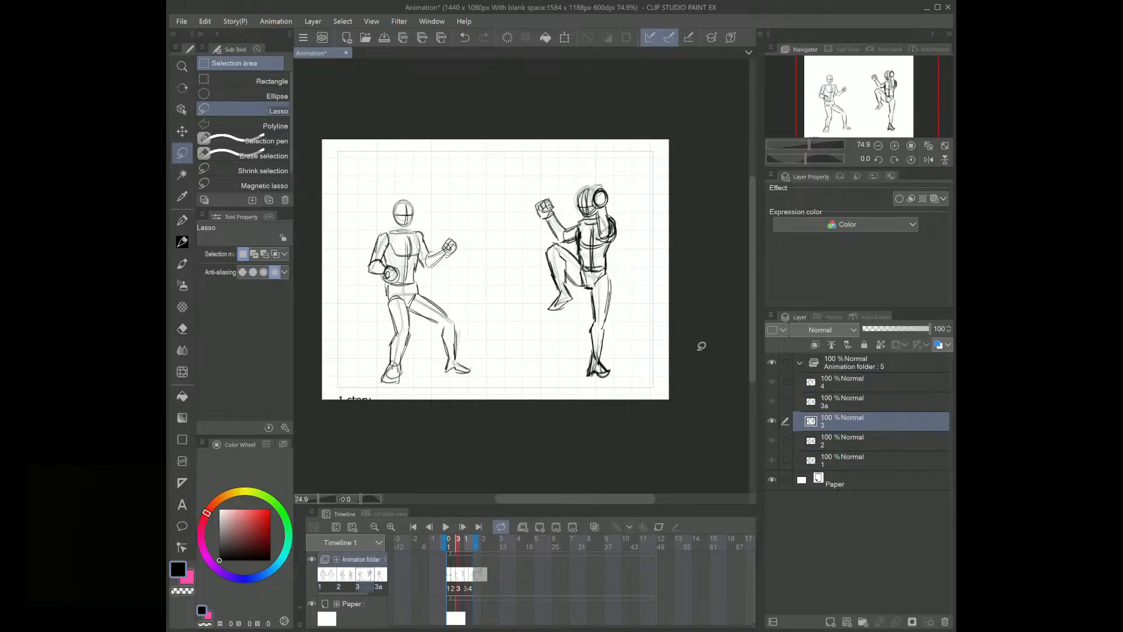
Step: Flip back and forth through the rough sketch frames to check the motion leading into the flying kick
key(ctrl+Left)
key(ctrl+Left)
key(ctrl+Right)
key(ctrl+Right)
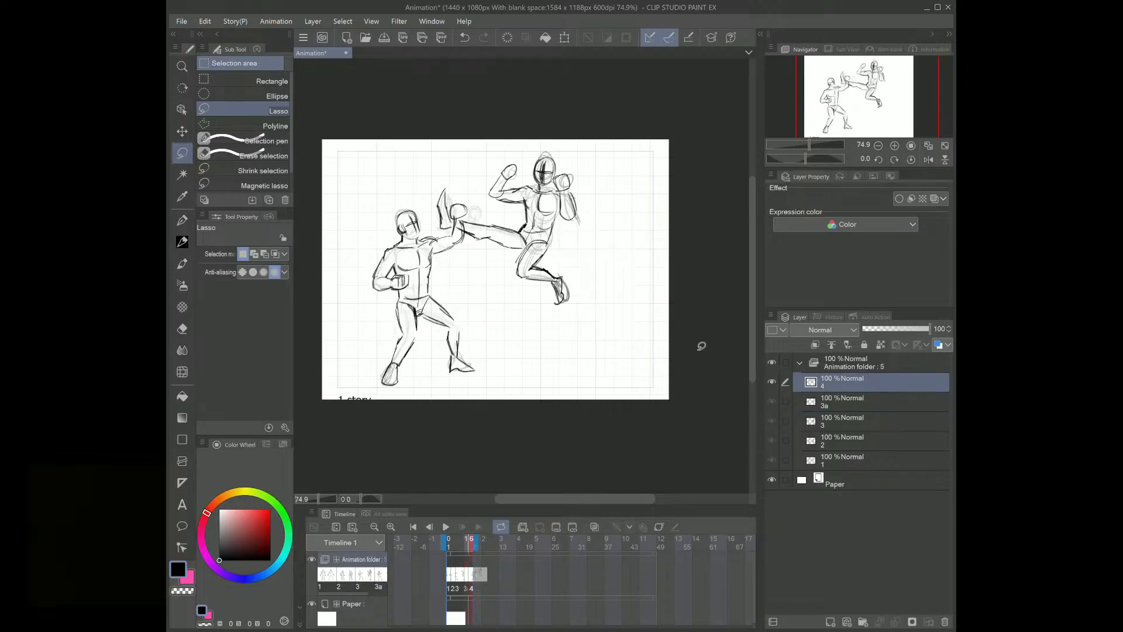
key(ctrl+Right)
key(ctrl+Right)
key(ctrl+Right)
key(ctrl+Right)
key(ctrl+Right)
key(ctrl+Right)
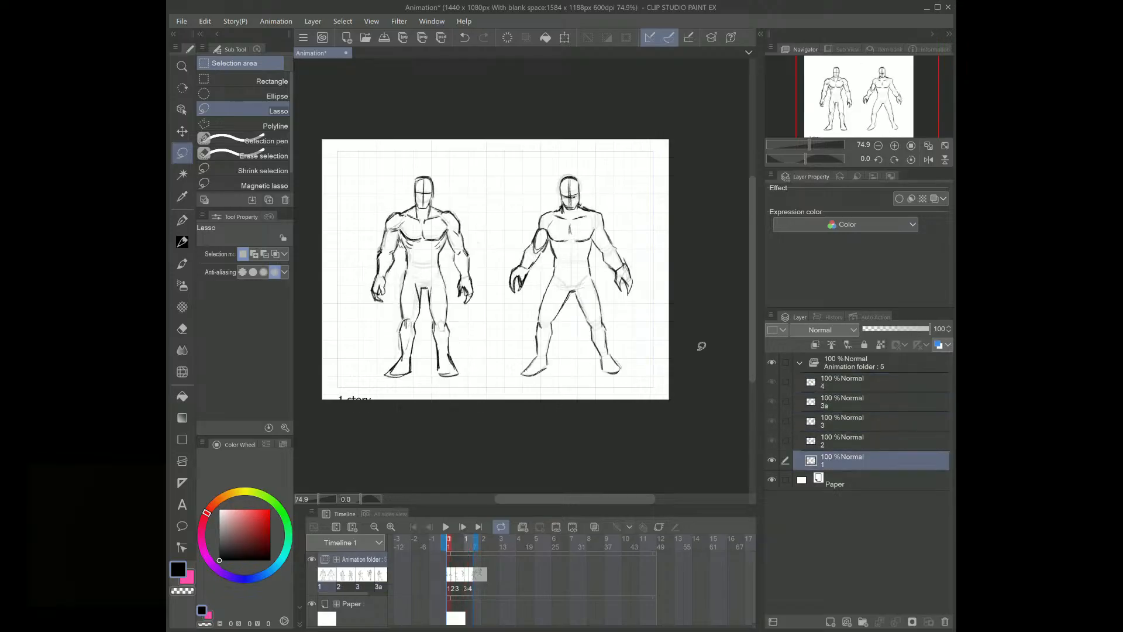
key(ctrl+Right)
key(ctrl+Right)
key(ctrl+Right)
key(ctrl+Right)
key(ctrl+Right)
key(ctrl+Right)
key(ctrl+Left)
key(ctrl+Left)
key(ctrl+Left)
key(ctrl+Right)
key(ctrl+Right)
key(ctrl+Right)
key(ctrl+Right)
key(ctrl+Right)
key(ctrl+Right)
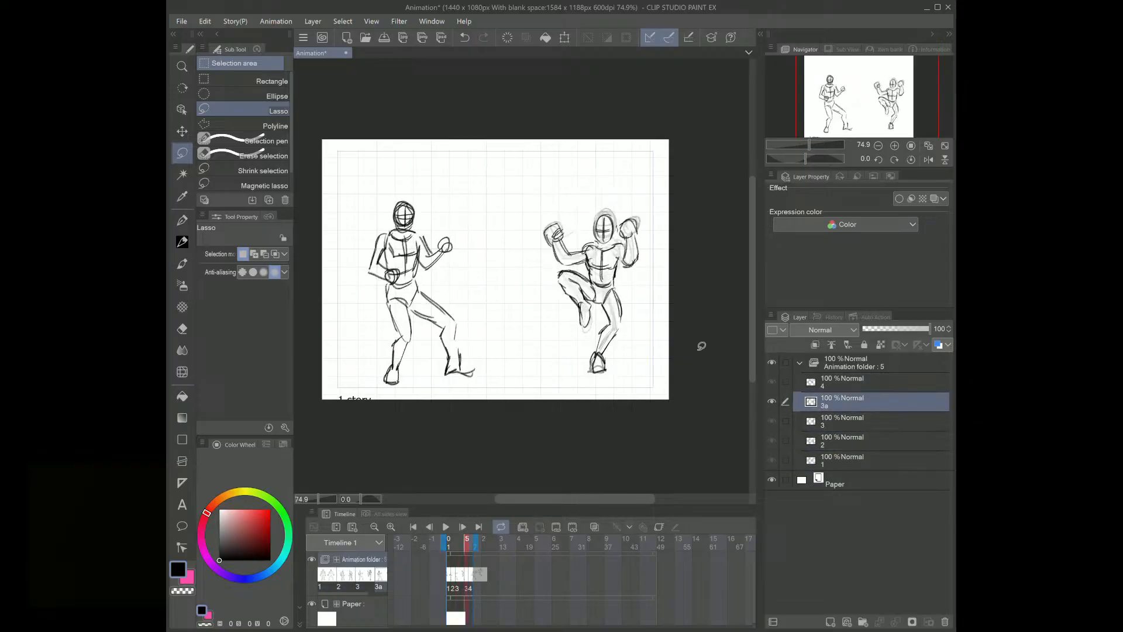
key(ctrl+Left)
key(ctrl+Right)
key(ctrl+Left)
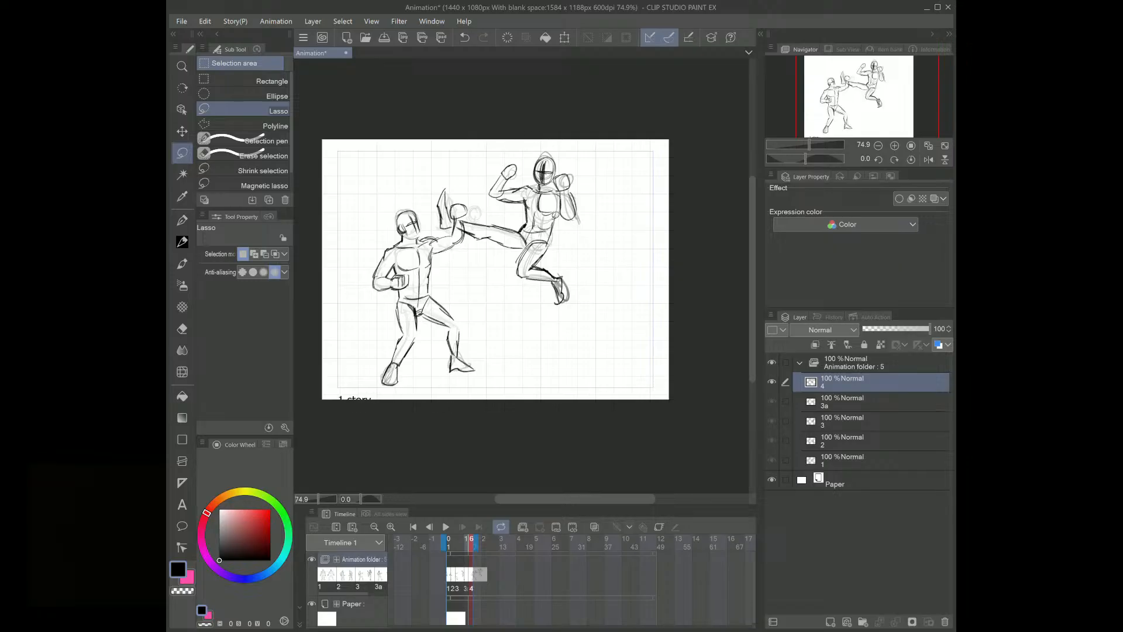
Step: Select the kicking fighter's upper body on cel 4 and slightly widen its upper corners with Free Transform
mouse_move(565, 141)
mouse_down()
mouse_move(483, 190)
mouse_move(530, 218)
mouse_move(614, 196)
mouse_move(570, 143)
mouse_up()
click(593, 250)
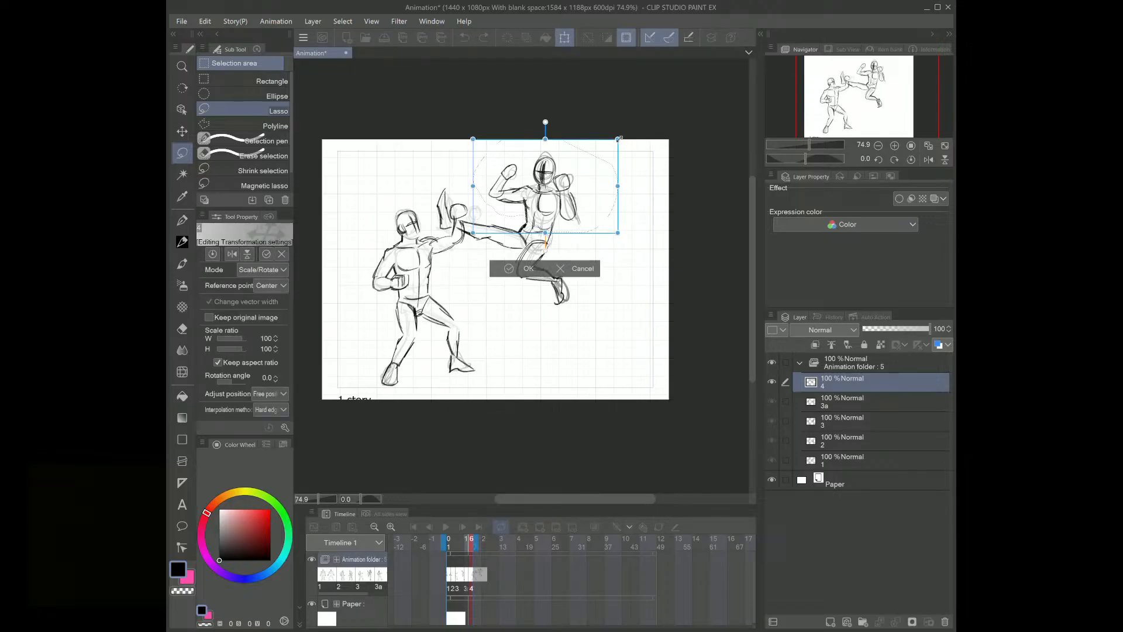
mouse_move(619, 138)
mouse_down()
mouse_move(656, 116)
mouse_move(646, 106)
mouse_move(618, 140)
mouse_up()
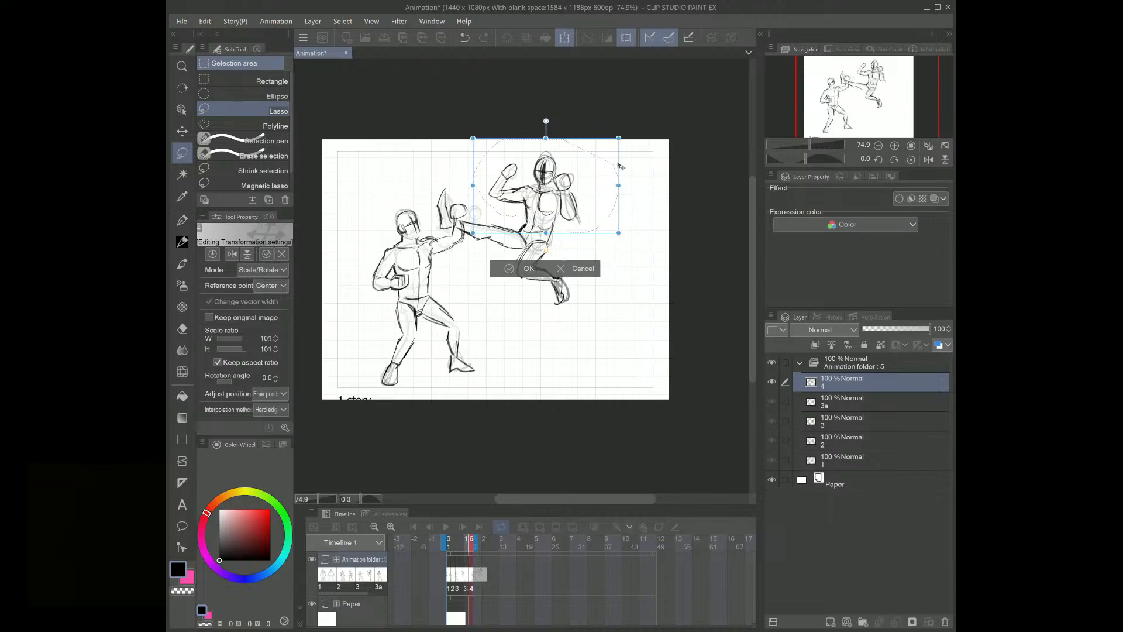
click(572, 266)
key(ctrl+shift+t)
drag(618, 140, 627, 140)
drag(472, 143, 467, 138)
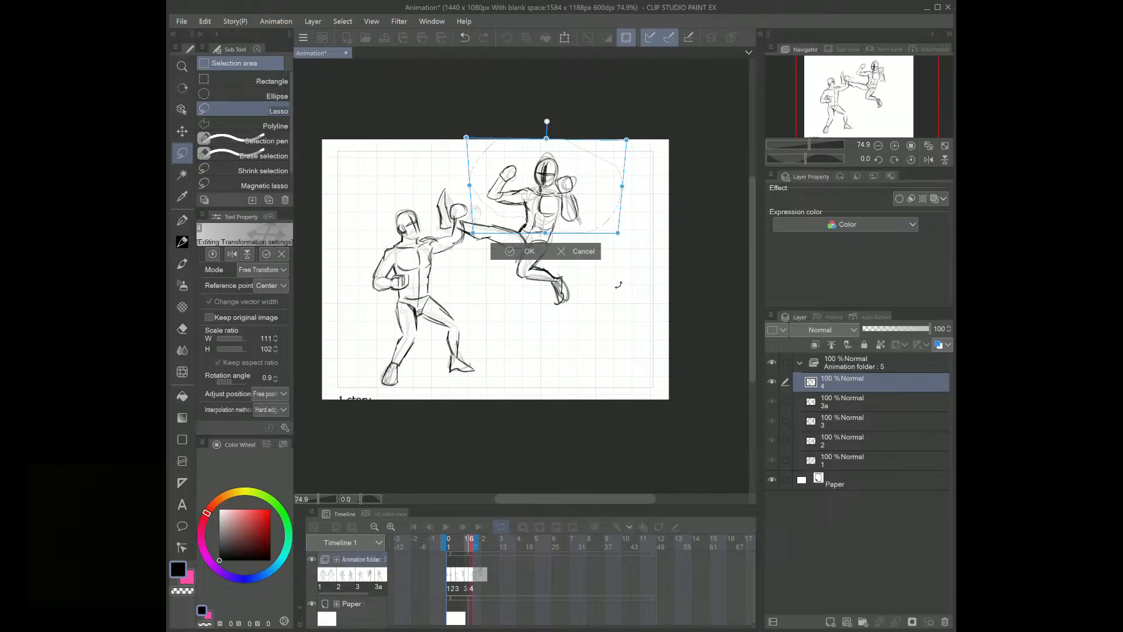
click(509, 250)
click(638, 208)
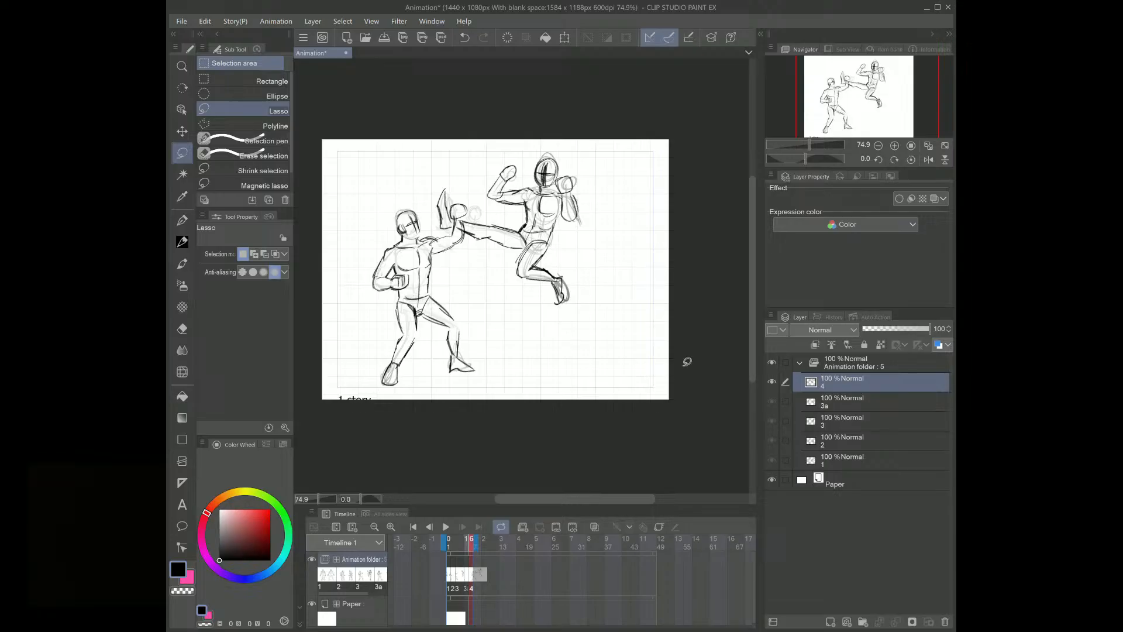
Step: Return to the first frame and add a new animation folder above the sketch animation folder
click(190, 332)
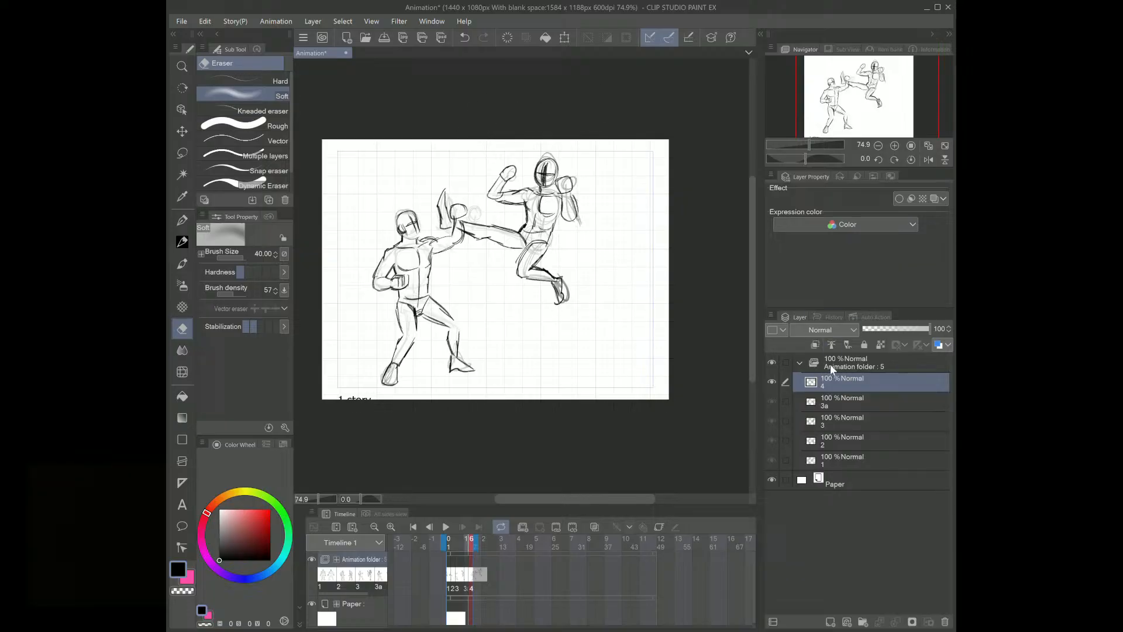
click(808, 363)
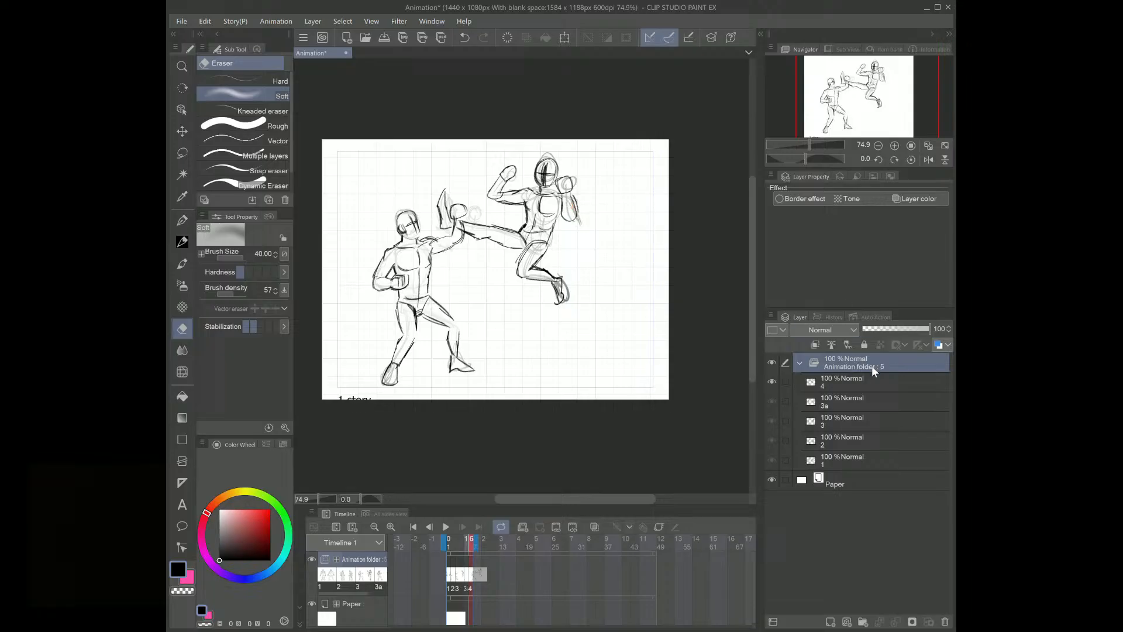
drag(468, 542, 450, 538)
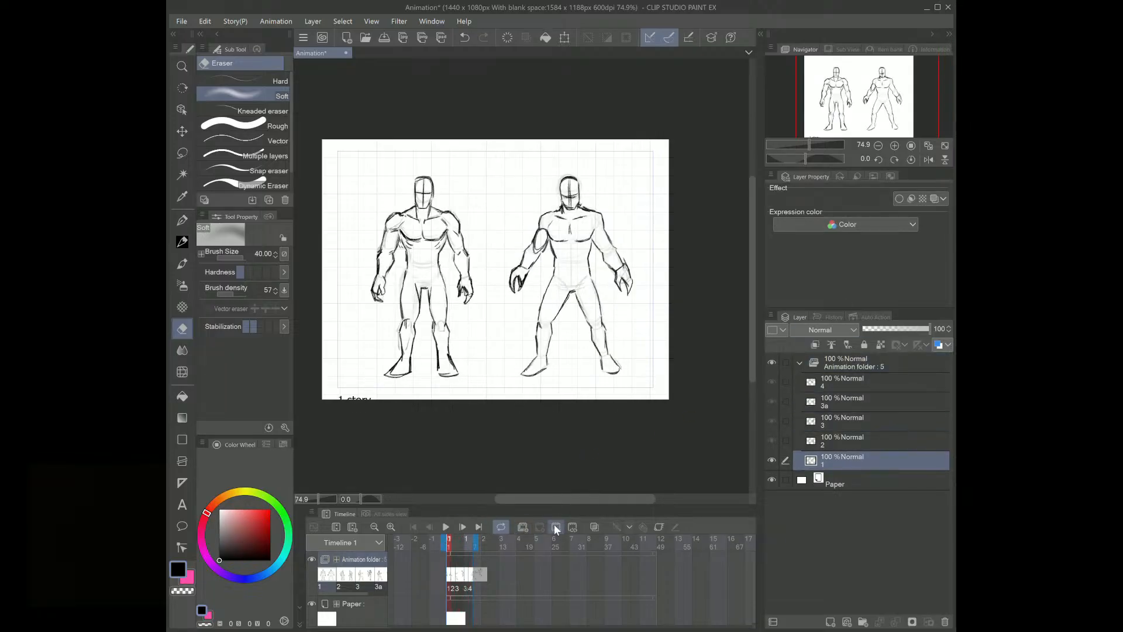
click(522, 527)
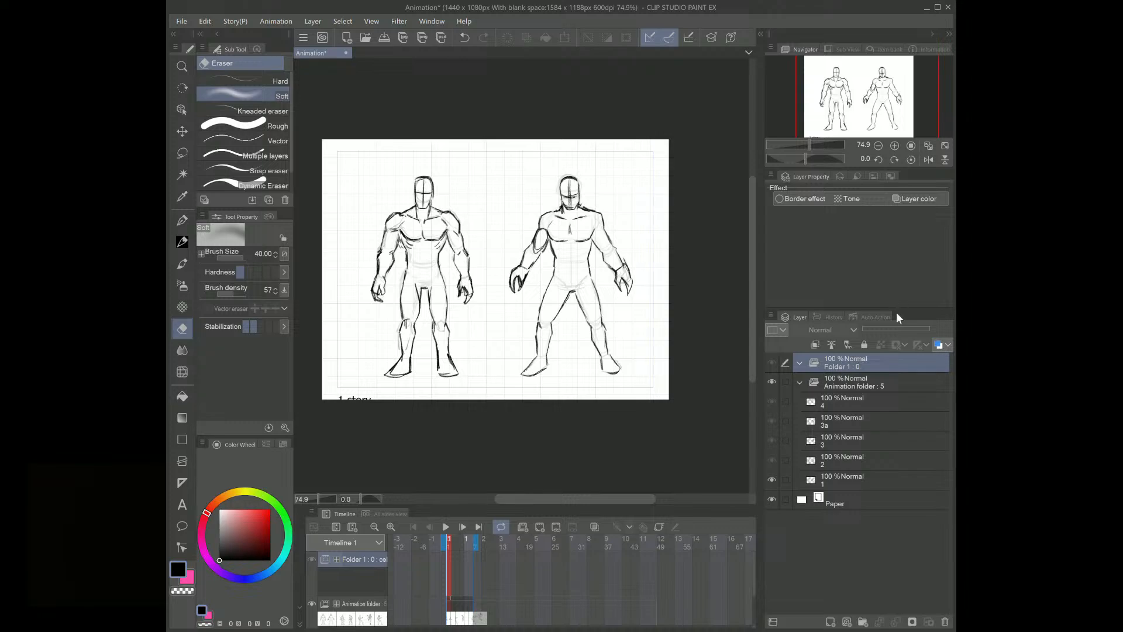
Step: Tint the sketch animation folder with a blue layer color and lower its opacity to 33%
click(872, 381)
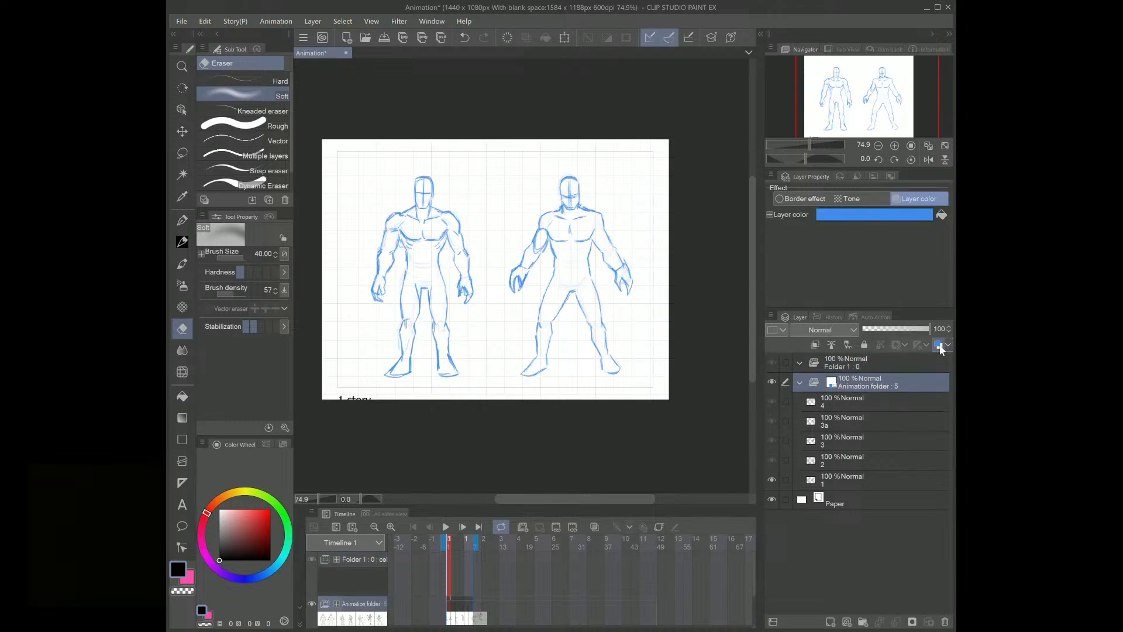
click(885, 329)
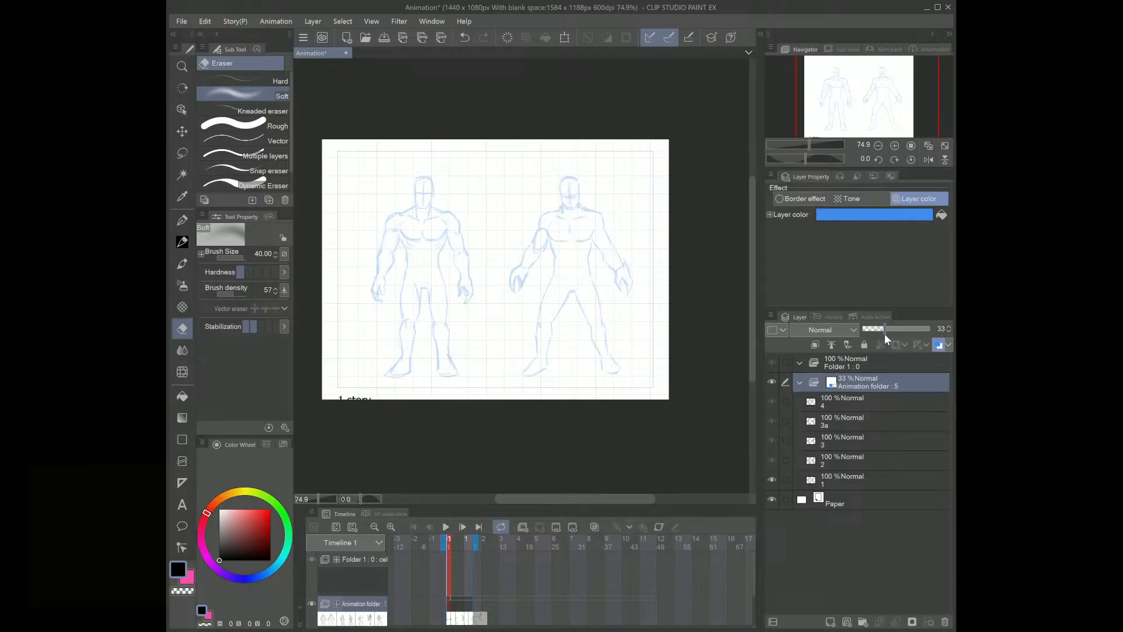
Step: Add a blank cel at frame 1 in Folder 1 and choose the Lineart Pencil for inking
click(833, 361)
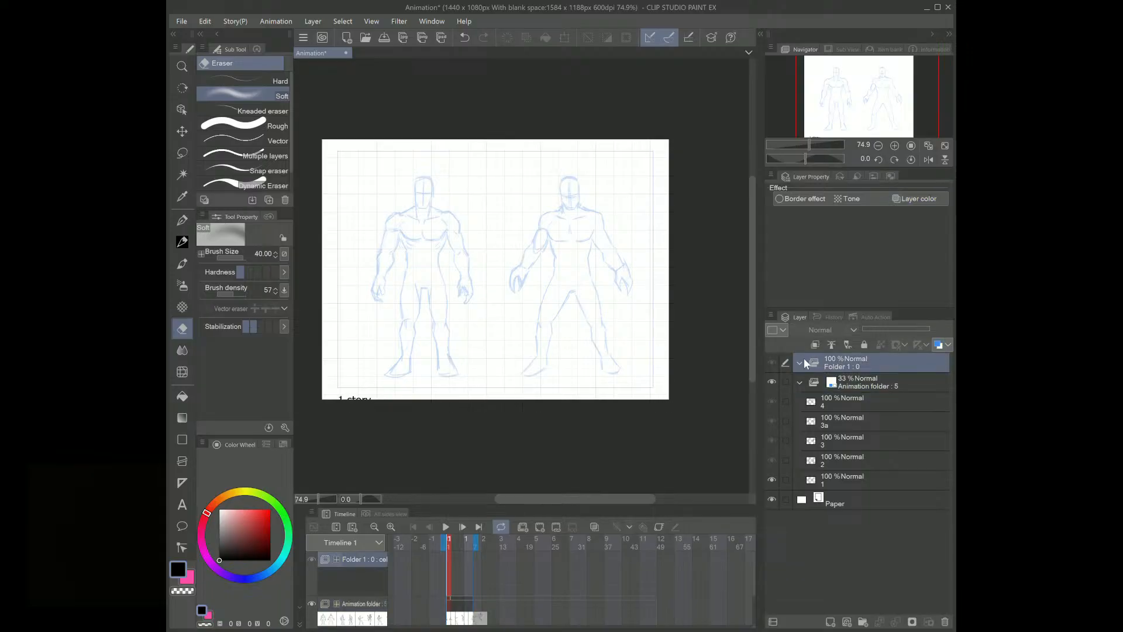
key(ctrl+shift+n)
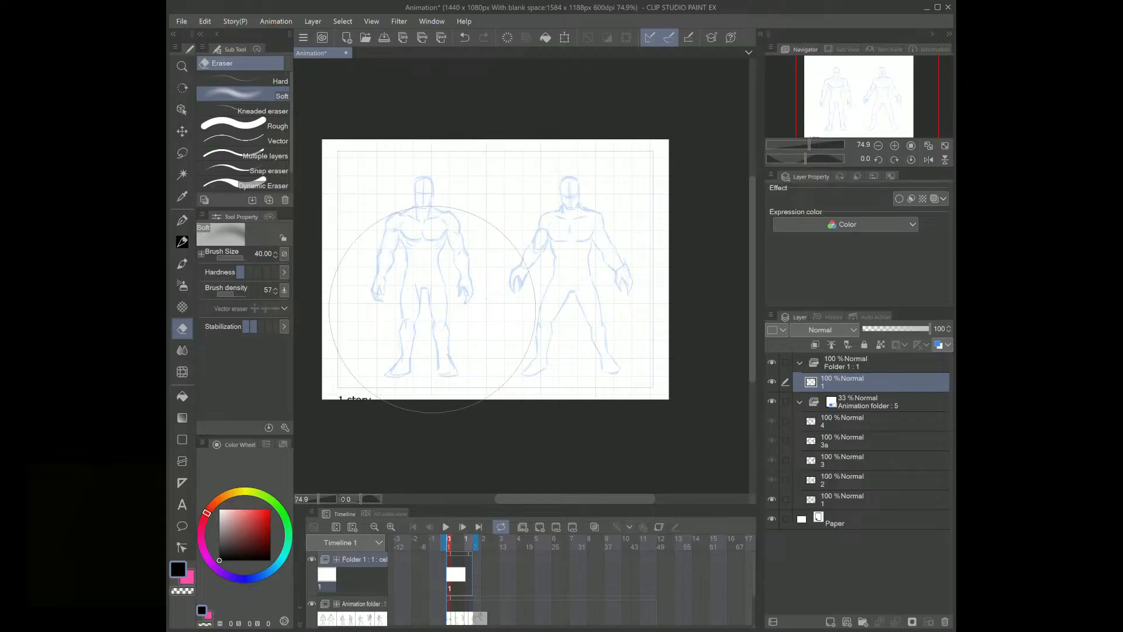
click(182, 219)
click(181, 242)
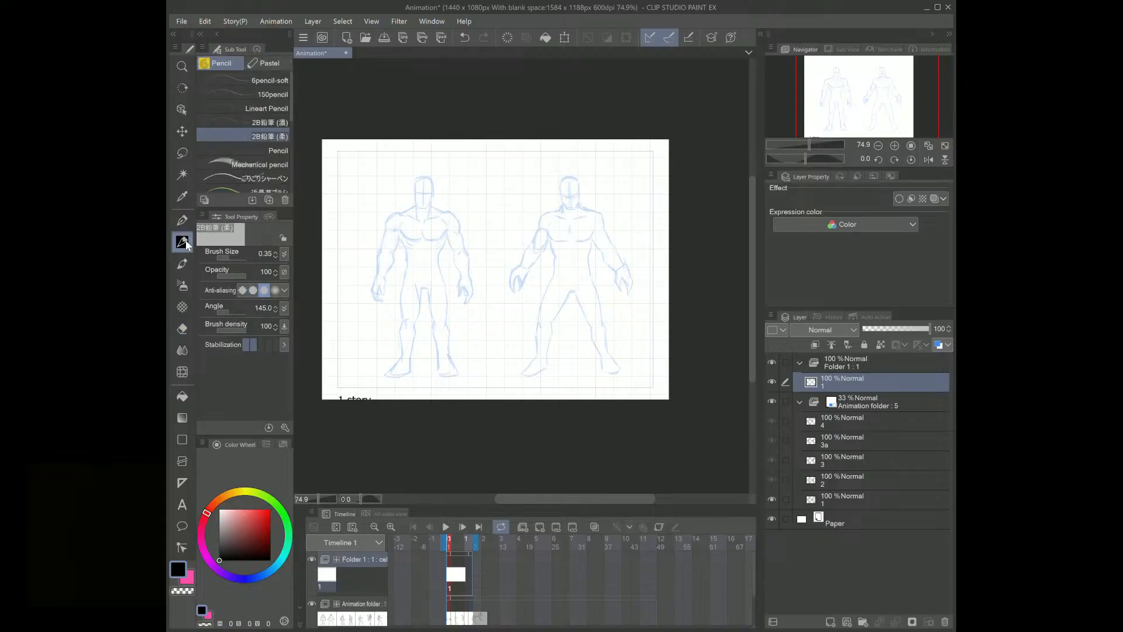
click(275, 107)
drag(812, 143, 822, 109)
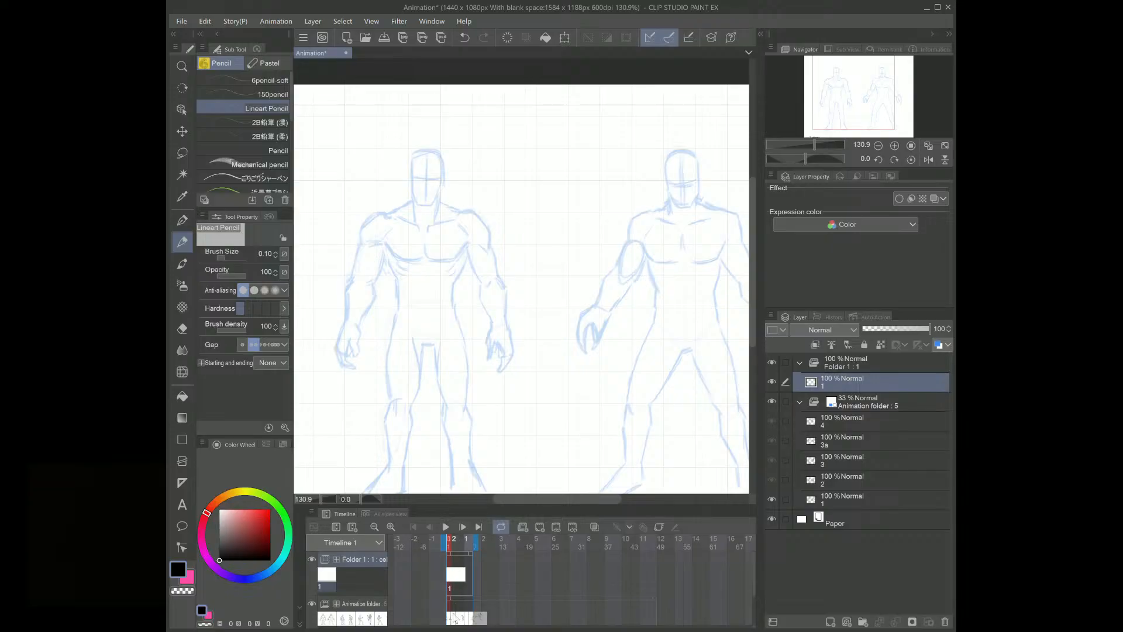
Step: Add blank cels to Folder 1 at frames 2, 3, 5 and 6 to match the timing of the sketch cels
click(453, 562)
key(alt+n)
key(alt+n)
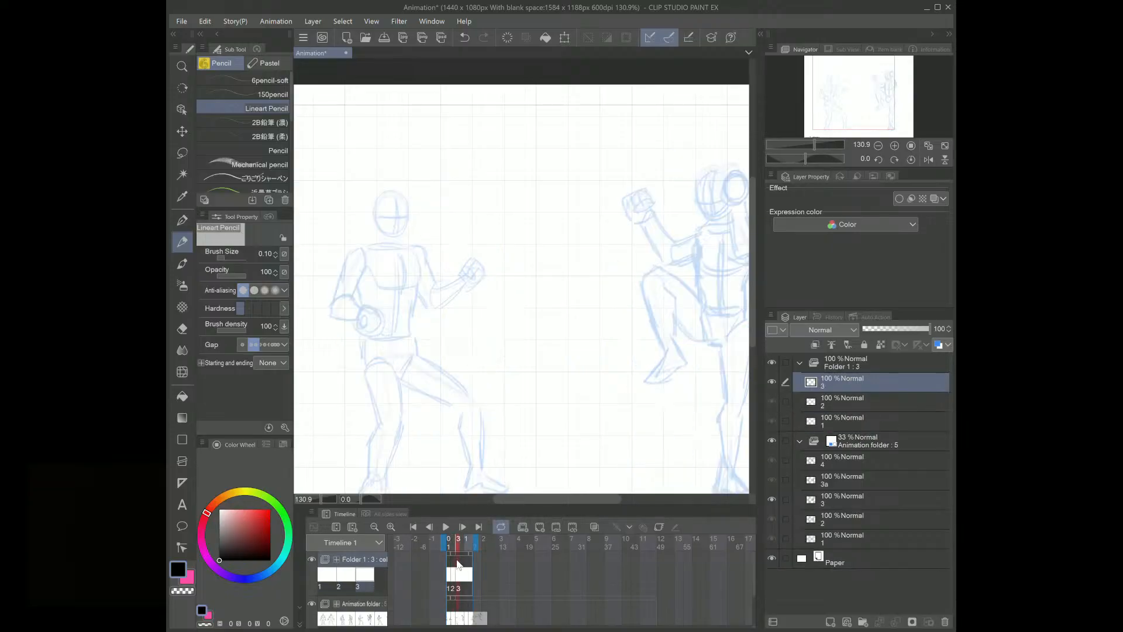
key(alt+n)
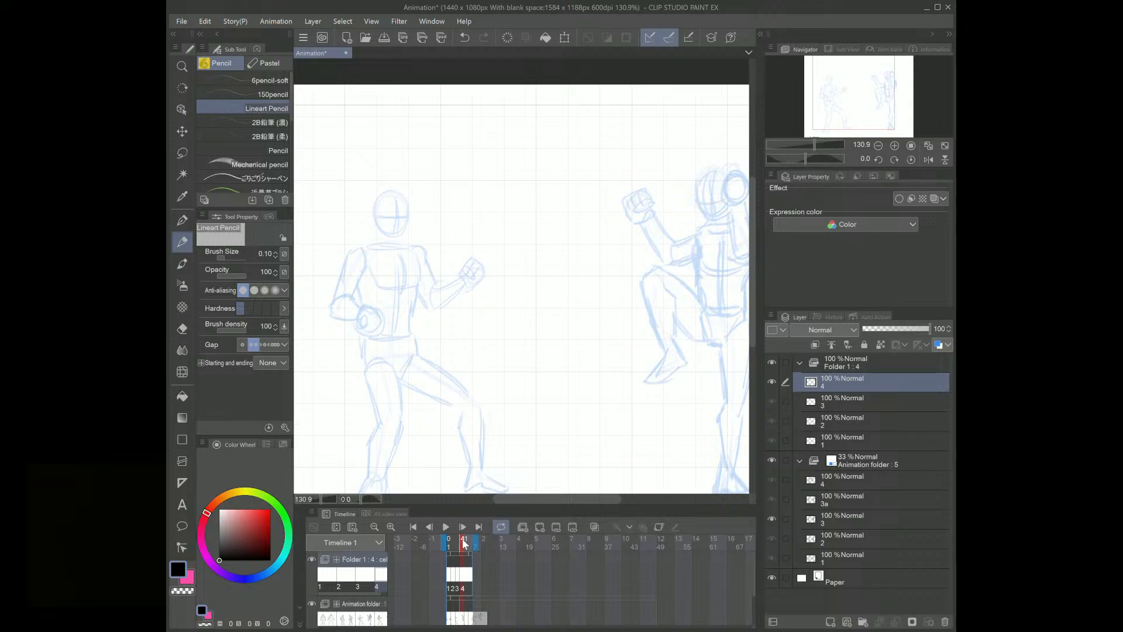
key(ctrl+z)
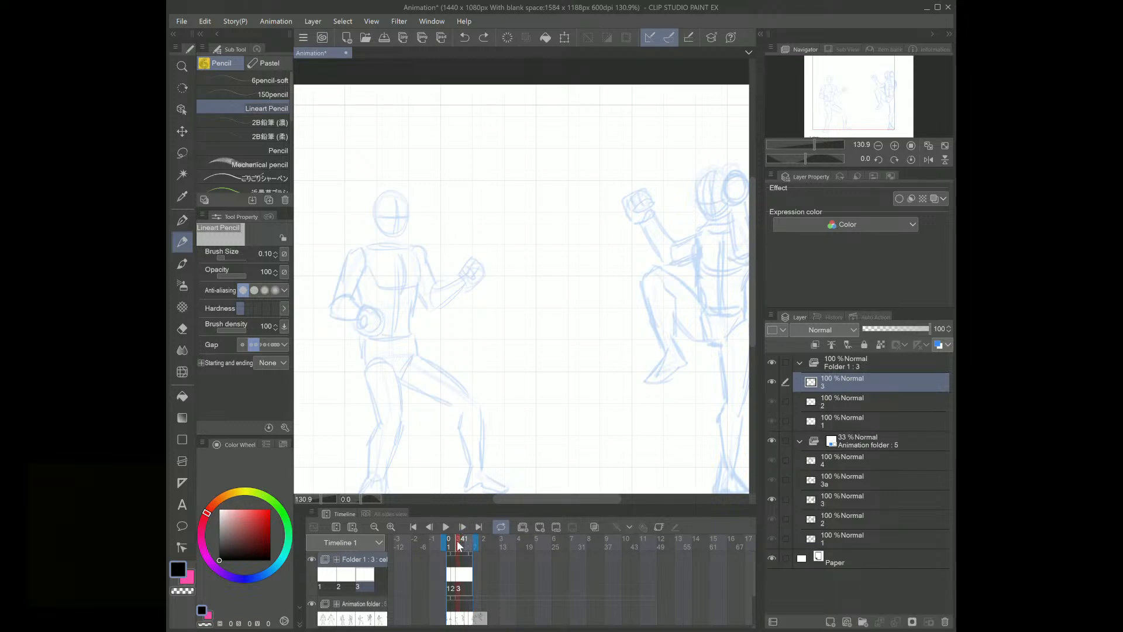
key(ctrl+y)
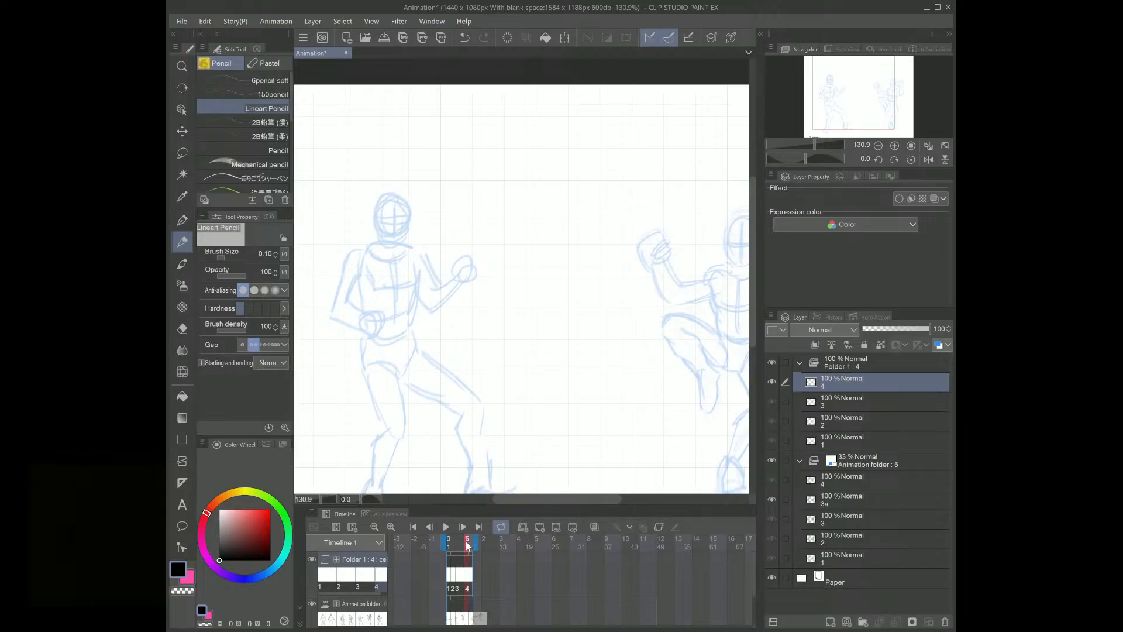
click(471, 543)
key(ctrl+shift+n)
Step: Play the animation from the first frame, stop it and step forward to the flying kick on frame 6
drag(814, 143, 812, 144)
drag(857, 106, 857, 112)
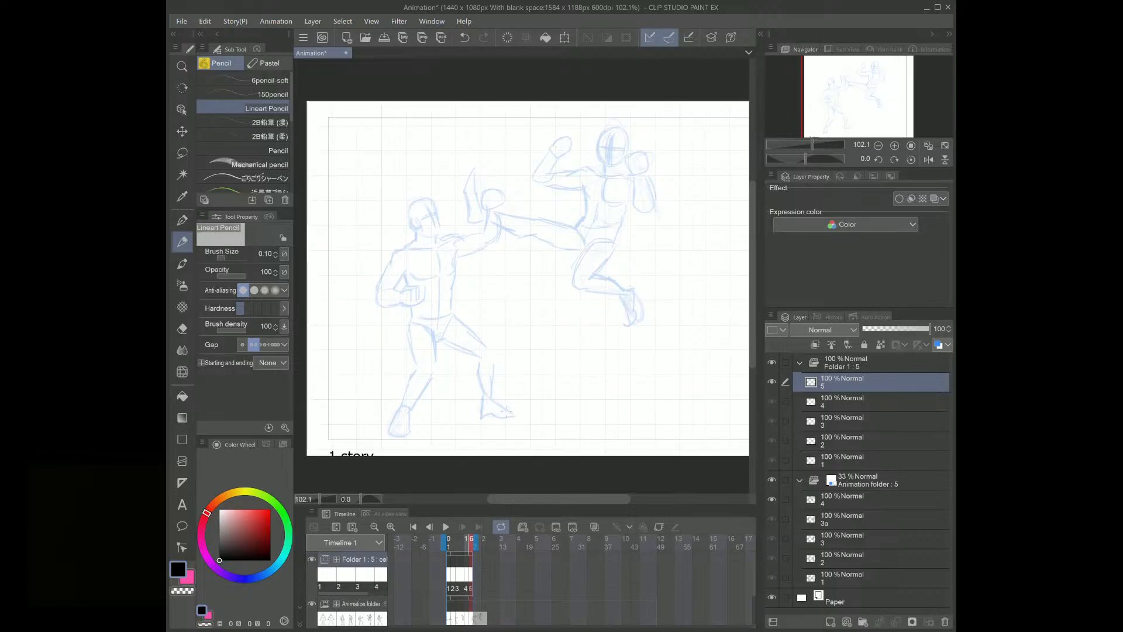
click(449, 550)
mouse_move(450, 553)
mouse_down()
mouse_move(471, 553)
mouse_move(449, 553)
mouse_up()
key(space)
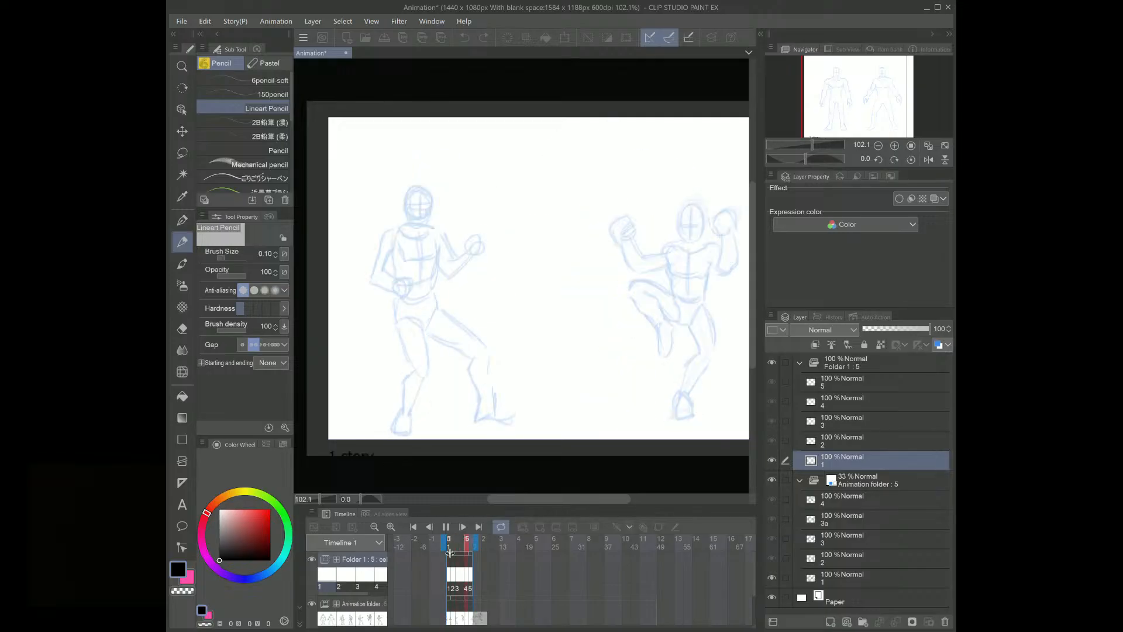
key(space)
drag(863, 93, 867, 93)
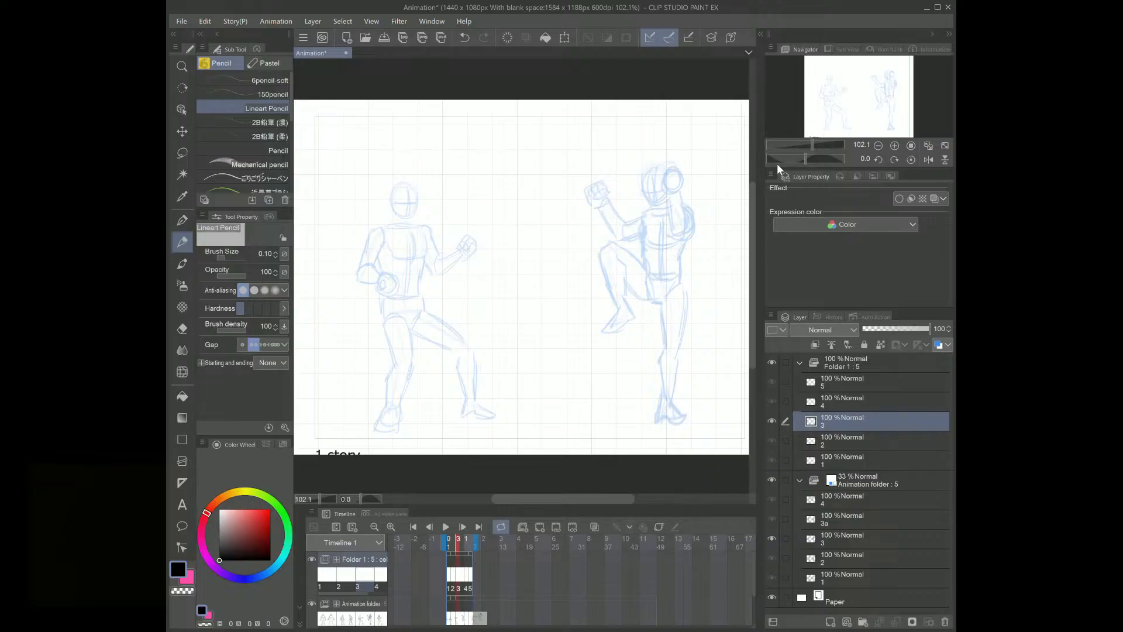
key(ctrl+Right)
key(ctrl+Right)
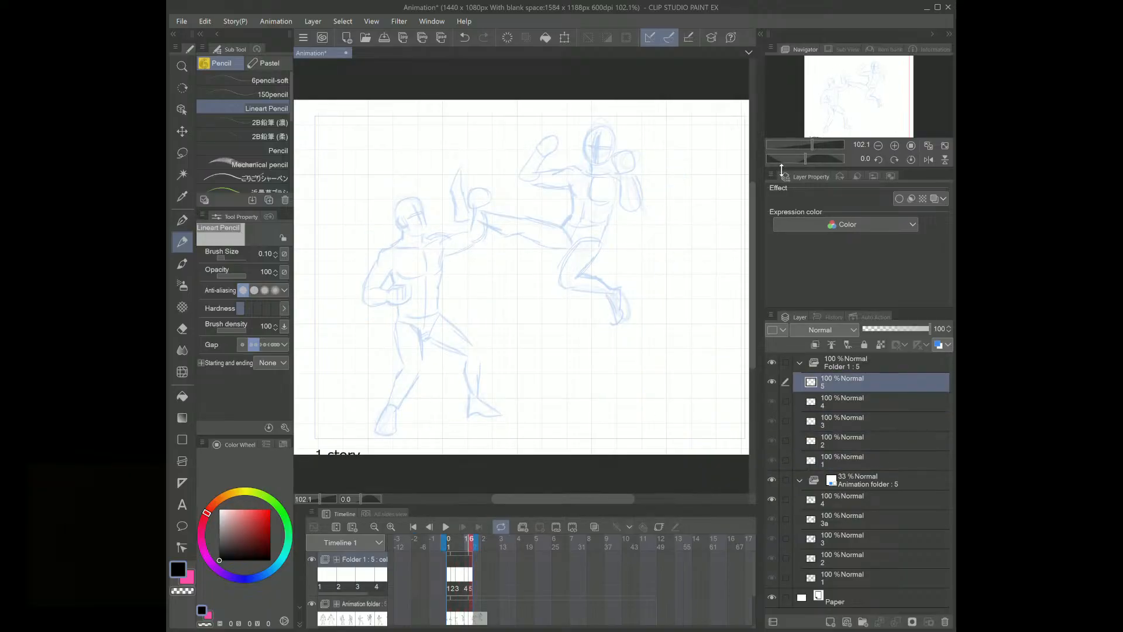
Step: Ink the left fighter's bent arm on cel 5 using the 2B鉛筆 (柔) pencil at brush size 0.25
click(813, 143)
drag(812, 143, 812, 143)
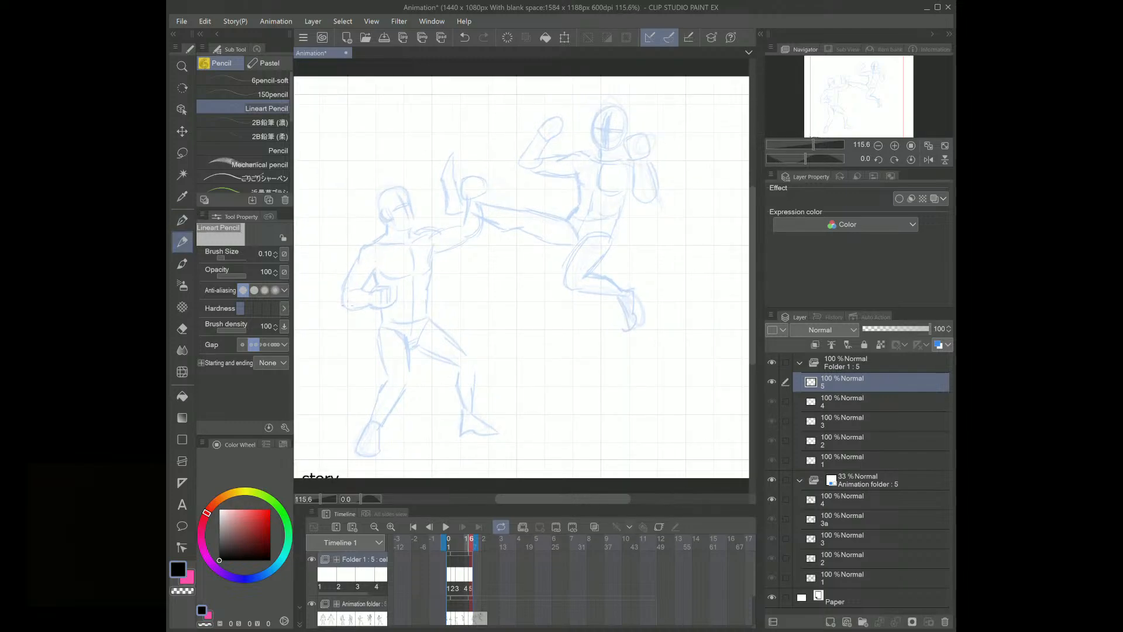
drag(812, 144, 815, 141)
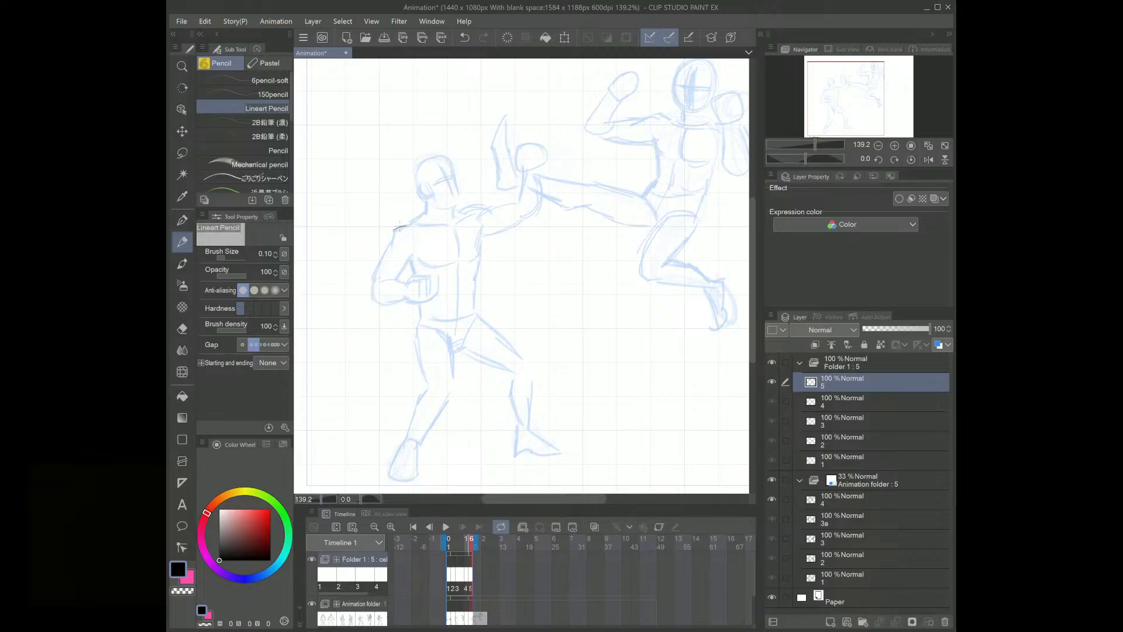
click(272, 137)
key(ctrl+z)
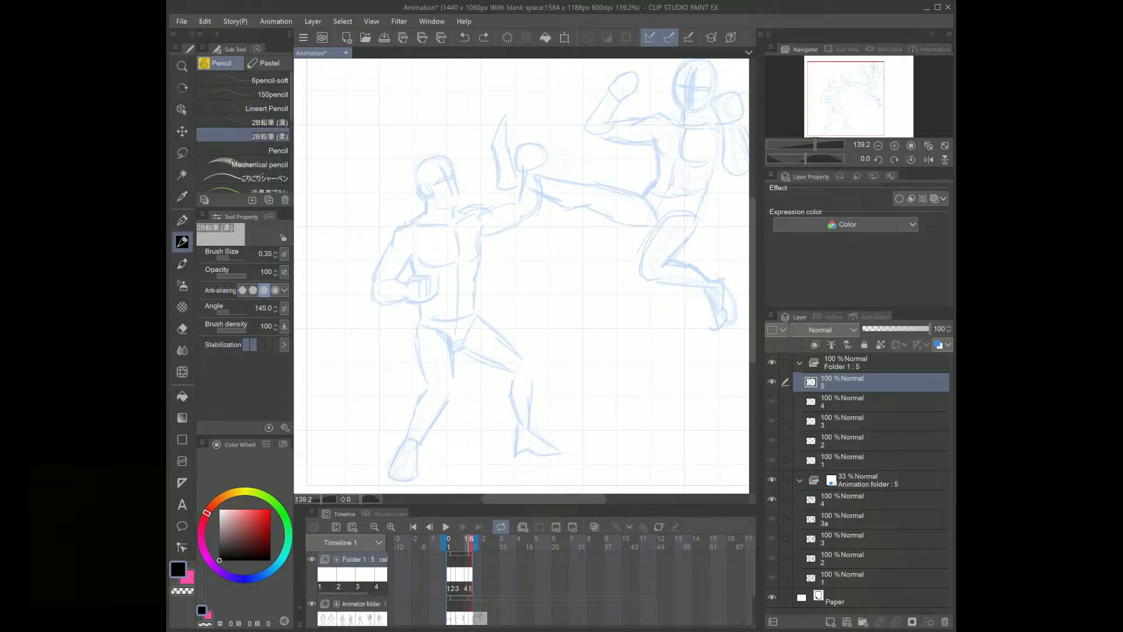
drag(407, 224, 373, 279)
mouse_move(407, 258)
mouse_down()
mouse_move(369, 298)
mouse_move(381, 302)
mouse_up()
Step: Ink the left fighter's chest muscles, shoulder and raised blocking arm up to the wrist
drag(815, 144, 828, 118)
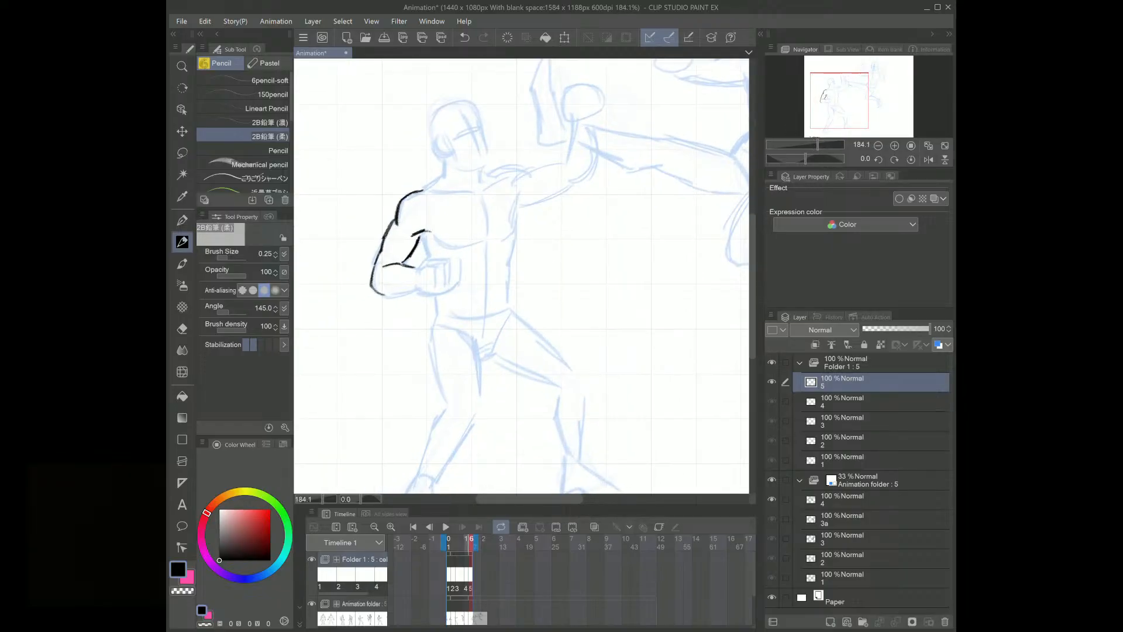
mouse_move(430, 231)
mouse_down()
mouse_move(443, 244)
mouse_move(483, 238)
mouse_up()
mouse_move(443, 193)
mouse_down()
mouse_move(482, 199)
mouse_move(485, 237)
mouse_up()
drag(486, 189, 495, 178)
drag(498, 236, 511, 231)
mouse_move(522, 183)
mouse_down()
mouse_move(517, 205)
mouse_move(507, 165)
mouse_move(561, 162)
mouse_move(519, 189)
mouse_move(563, 183)
mouse_move(546, 203)
mouse_move(571, 190)
mouse_move(572, 126)
mouse_move(588, 124)
mouse_move(597, 167)
mouse_move(586, 191)
mouse_up()
mouse_move(493, 171)
mouse_down()
mouse_move(524, 163)
mouse_move(511, 183)
mouse_up()
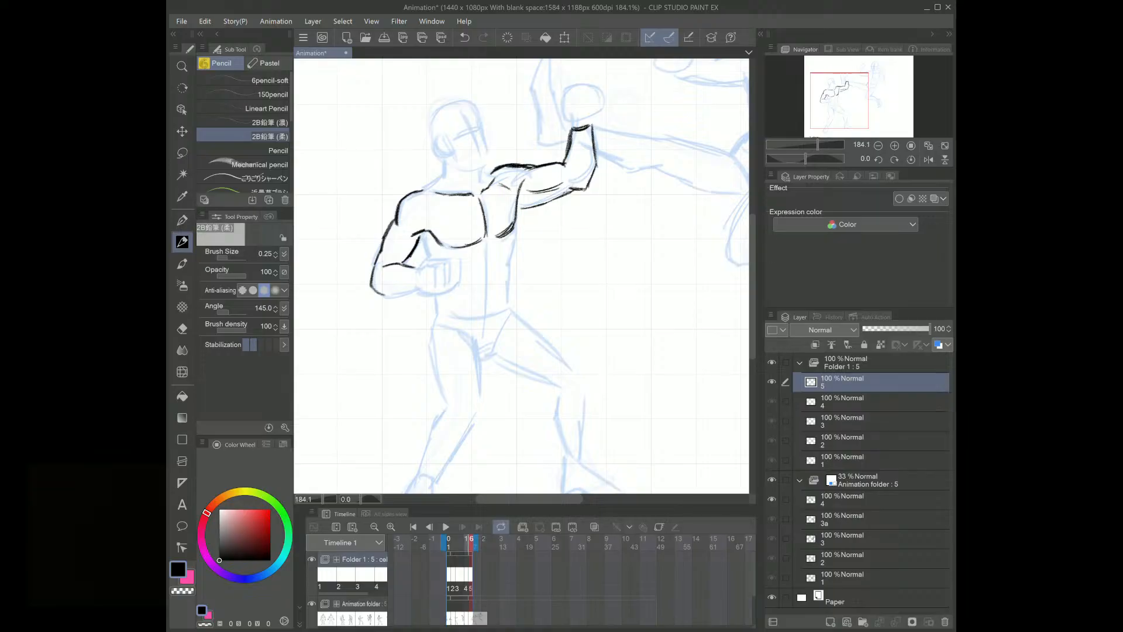
Step: Ink the left fighter's clenched fist at the waist and the side, abdominal, waist and shoulder lines of his torso
drag(442, 207, 416, 257)
drag(519, 217, 511, 300)
mouse_move(384, 296)
mouse_down()
mouse_move(421, 290)
mouse_move(426, 259)
mouse_move(439, 256)
mouse_move(448, 260)
mouse_move(427, 267)
mouse_move(460, 286)
mouse_move(442, 290)
mouse_up()
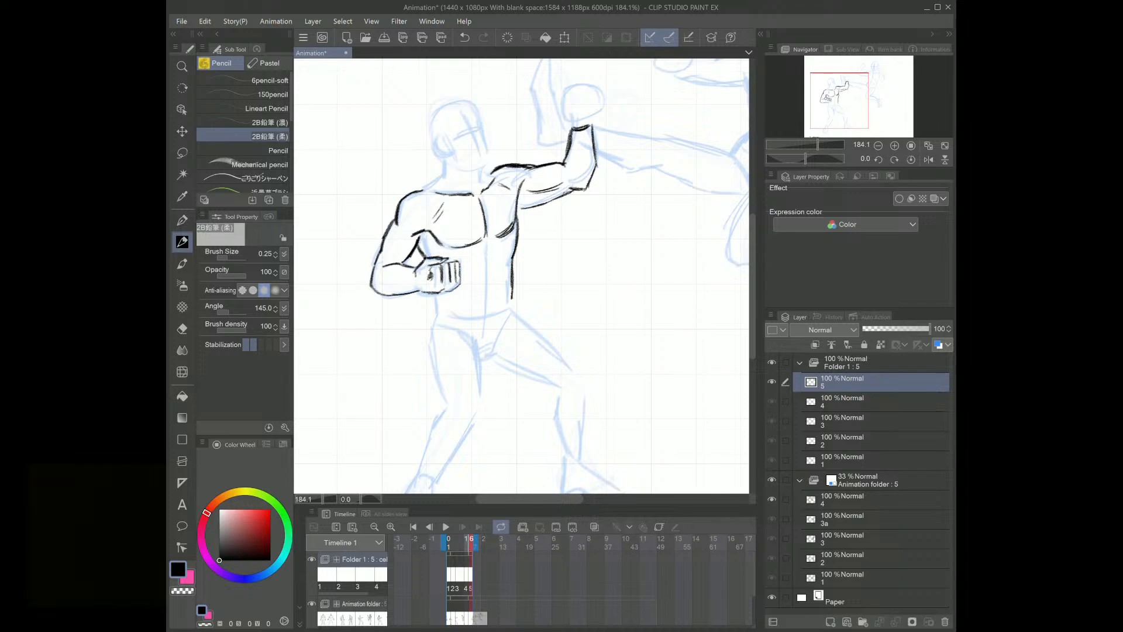
drag(438, 291, 455, 314)
mouse_move(490, 242)
mouse_down()
mouse_move(491, 310)
mouse_move(436, 309)
mouse_move(433, 325)
mouse_move(511, 312)
mouse_move(468, 320)
mouse_up()
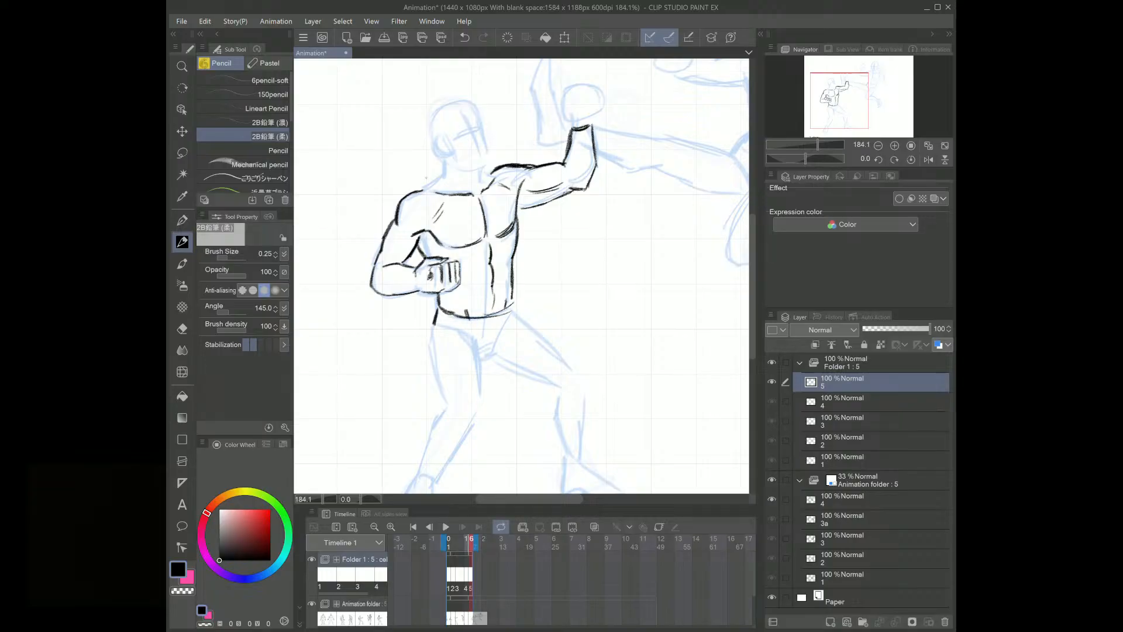
mouse_move(423, 189)
mouse_down()
mouse_move(445, 176)
mouse_move(478, 187)
mouse_up()
Step: Ink the thigh of the left fighter's rear leg and the crotch line
drag(446, 412, 432, 335)
mouse_move(468, 421)
mouse_down()
mouse_move(483, 393)
mouse_move(463, 340)
mouse_up()
mouse_move(479, 385)
mouse_down()
mouse_move(461, 338)
mouse_move(491, 350)
mouse_move(501, 327)
mouse_up()
Step: Ink the left fighter's bent front leg from the hip down to the foot
drag(847, 101, 844, 108)
drag(805, 156, 813, 143)
click(910, 160)
mouse_move(489, 250)
mouse_down()
mouse_move(531, 292)
mouse_move(510, 313)
mouse_move(491, 306)
mouse_move(528, 317)
mouse_move(525, 354)
mouse_up()
mouse_move(522, 286)
mouse_down()
mouse_move(546, 315)
mouse_move(538, 365)
mouse_up()
mouse_move(546, 327)
mouse_down()
mouse_move(539, 366)
mouse_move(523, 374)
mouse_move(520, 359)
mouse_move(520, 391)
mouse_move(538, 392)
mouse_move(519, 376)
mouse_move(526, 395)
mouse_move(526, 378)
mouse_move(566, 396)
mouse_up()
mouse_move(541, 358)
mouse_down()
mouse_move(542, 329)
mouse_move(542, 372)
mouse_move(574, 392)
mouse_up()
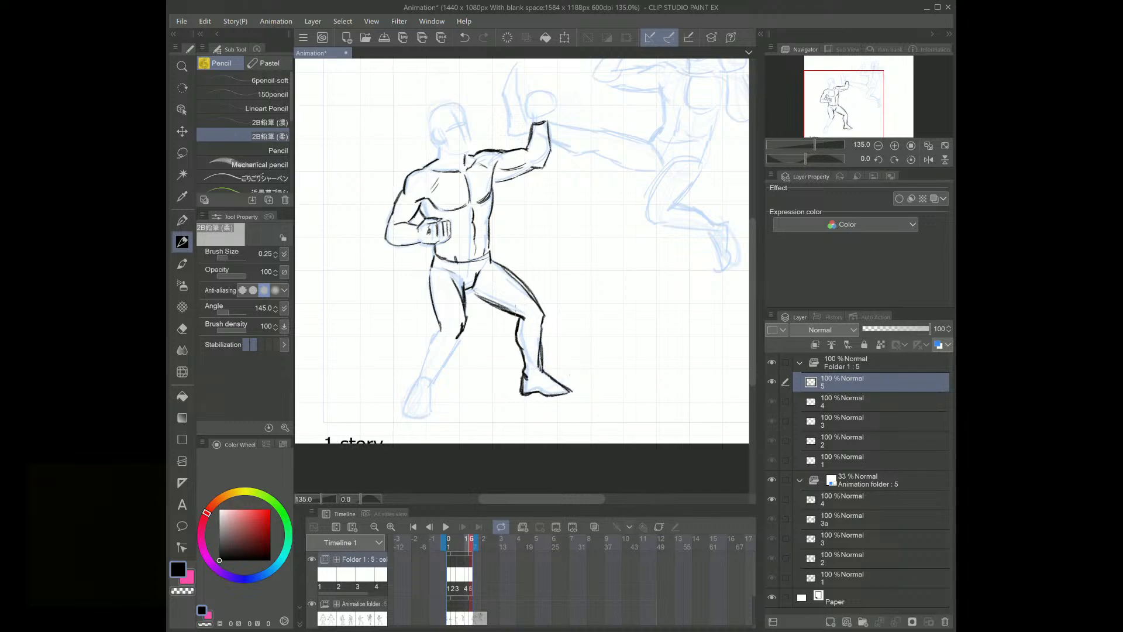
Step: Ink the left fighter's rear lower leg and foot, and refine the front thigh and toes
drag(520, 315, 494, 280)
drag(439, 326, 414, 385)
drag(422, 369, 415, 388)
mouse_move(456, 339)
mouse_down()
mouse_move(402, 413)
mouse_move(430, 419)
mouse_up()
drag(407, 409, 428, 415)
drag(409, 406, 427, 413)
mouse_move(547, 385)
mouse_down()
mouse_move(578, 400)
mouse_move(571, 394)
mouse_up()
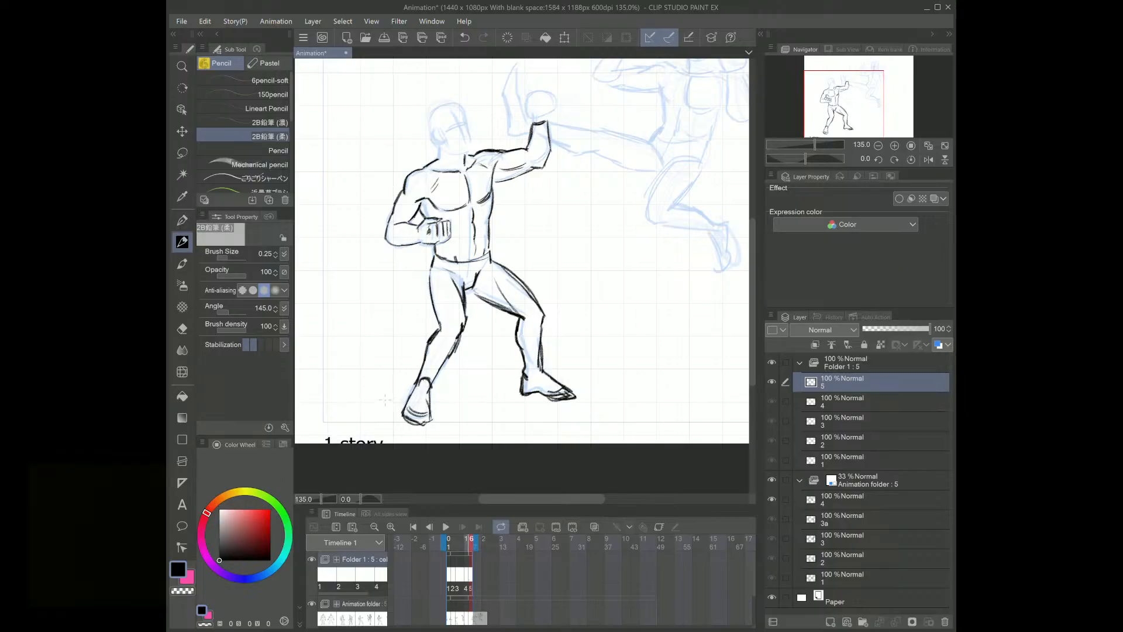
Step: Undo the last strokes and redraw the outer contour of the left fighter's rear thigh
drag(350, 403, 403, 400)
key(ctrl+z)
key(ctrl+z)
drag(432, 263, 441, 329)
drag(838, 114, 842, 102)
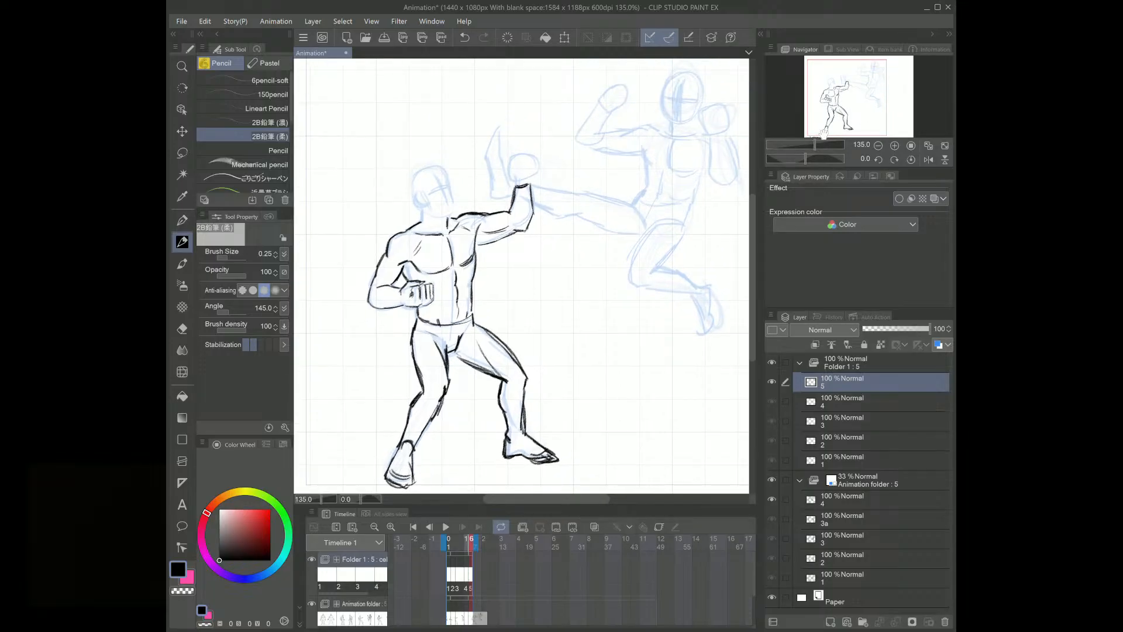
Step: Ink the left fighter's head outline, ear, jaw, brow line and facial planes
drag(813, 142, 834, 99)
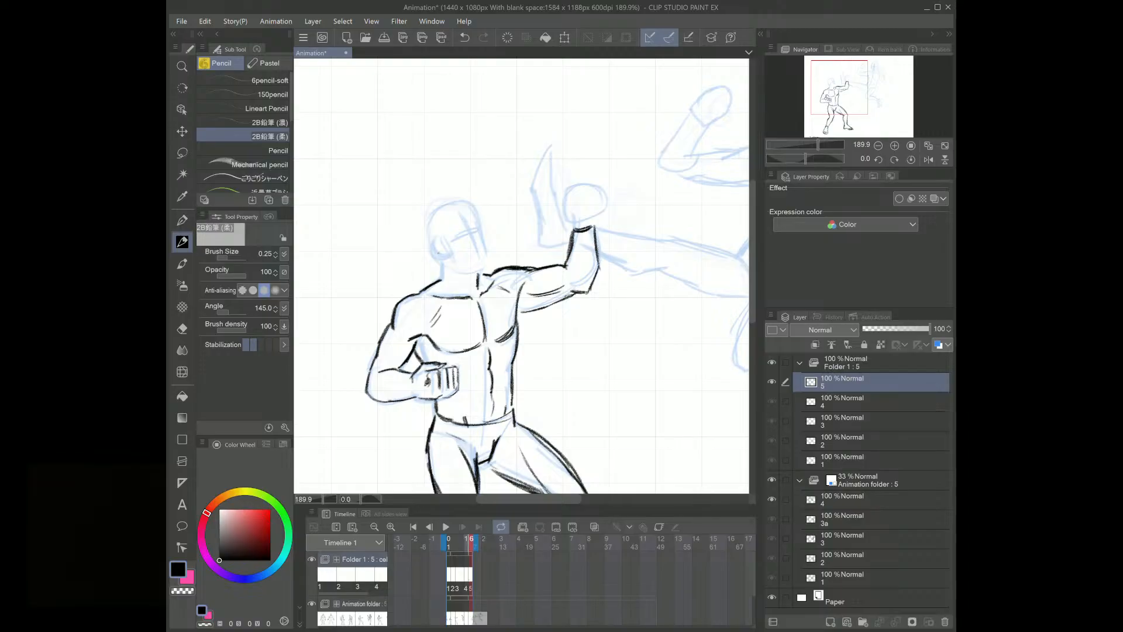
mouse_move(428, 241)
mouse_down()
mouse_move(426, 218)
mouse_move(463, 201)
mouse_move(477, 220)
mouse_up()
mouse_move(451, 233)
mouse_down()
mouse_move(475, 225)
mouse_move(489, 266)
mouse_move(437, 255)
mouse_move(448, 261)
mouse_move(442, 274)
mouse_up()
drag(427, 239, 435, 254)
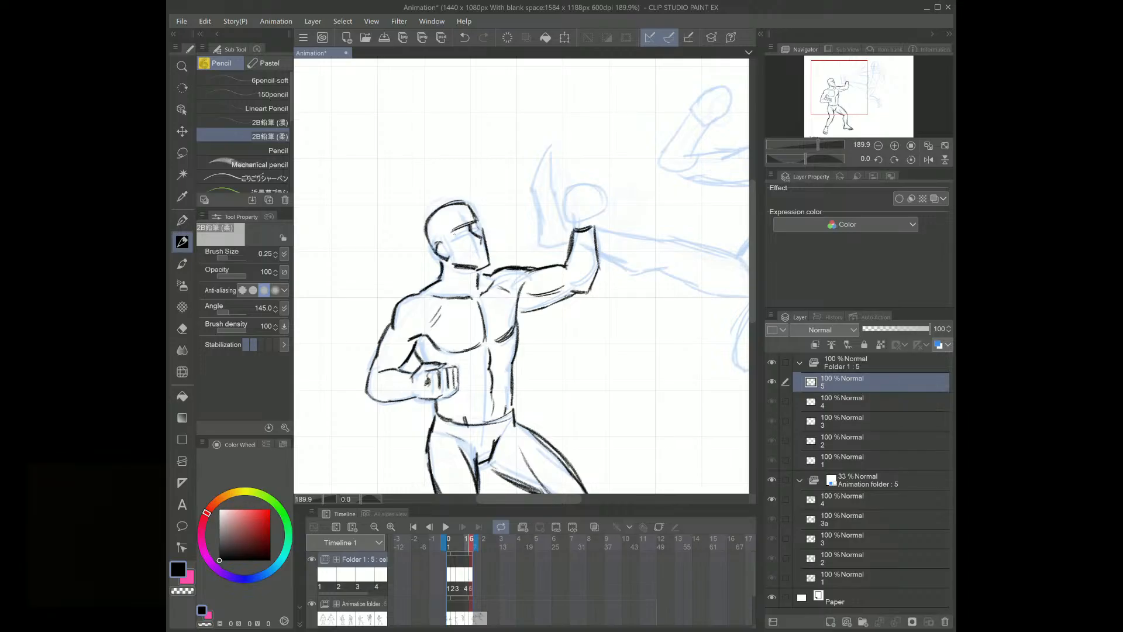
drag(463, 242, 475, 263)
mouse_move(438, 216)
mouse_down()
mouse_move(453, 228)
mouse_move(429, 228)
mouse_up()
Step: Darken the shadow under the left fighter's chin and ink the clenched fist of his raised arm
drag(450, 268, 474, 279)
drag(459, 268, 475, 277)
drag(472, 269, 478, 278)
mouse_move(570, 219)
mouse_down()
mouse_move(573, 234)
mouse_move(560, 206)
mouse_move(572, 211)
mouse_move(589, 187)
mouse_move(576, 205)
mouse_move(595, 221)
mouse_up()
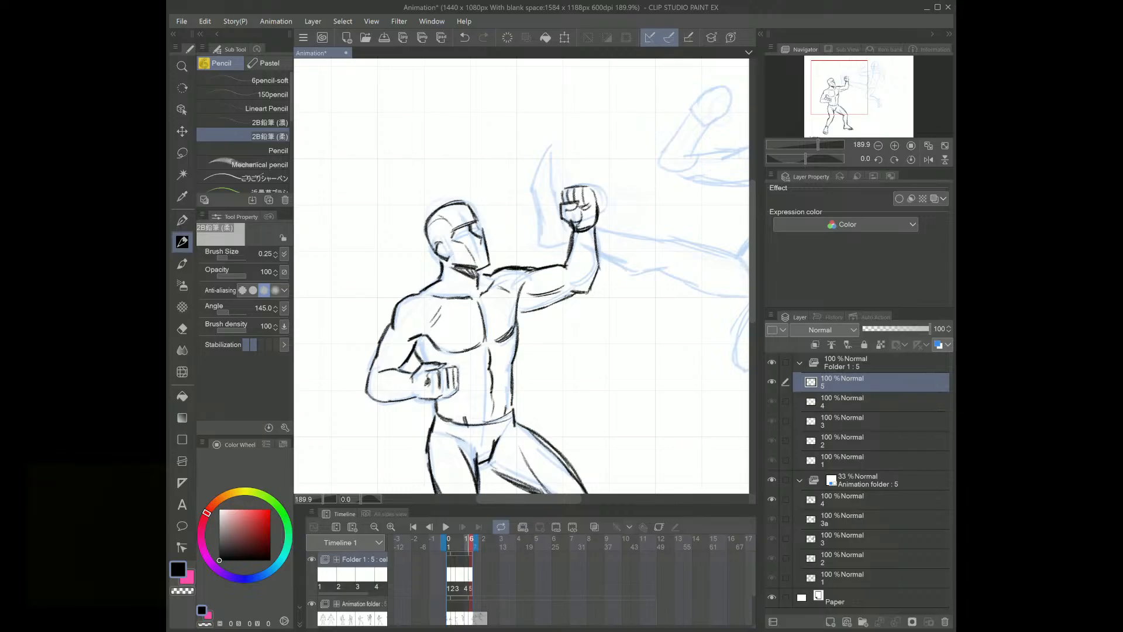
Step: Lasso the left fighter's hips and rear thigh and free-transform them to 110% width and 106% height, rotated -2.4°
drag(819, 141, 812, 141)
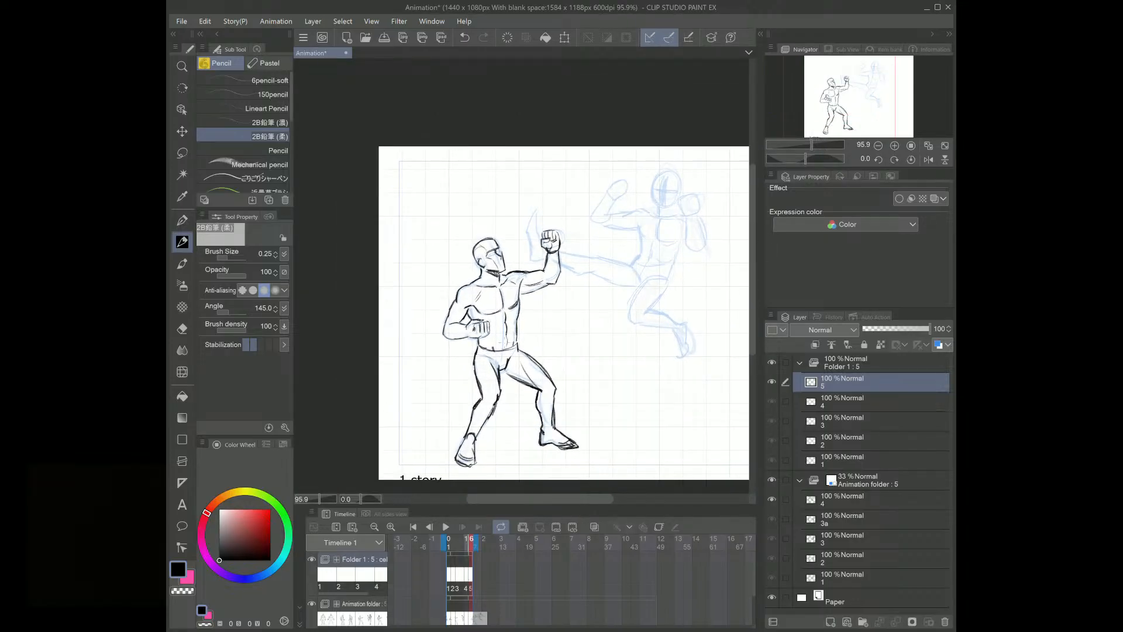
click(771, 360)
click(771, 360)
key(m)
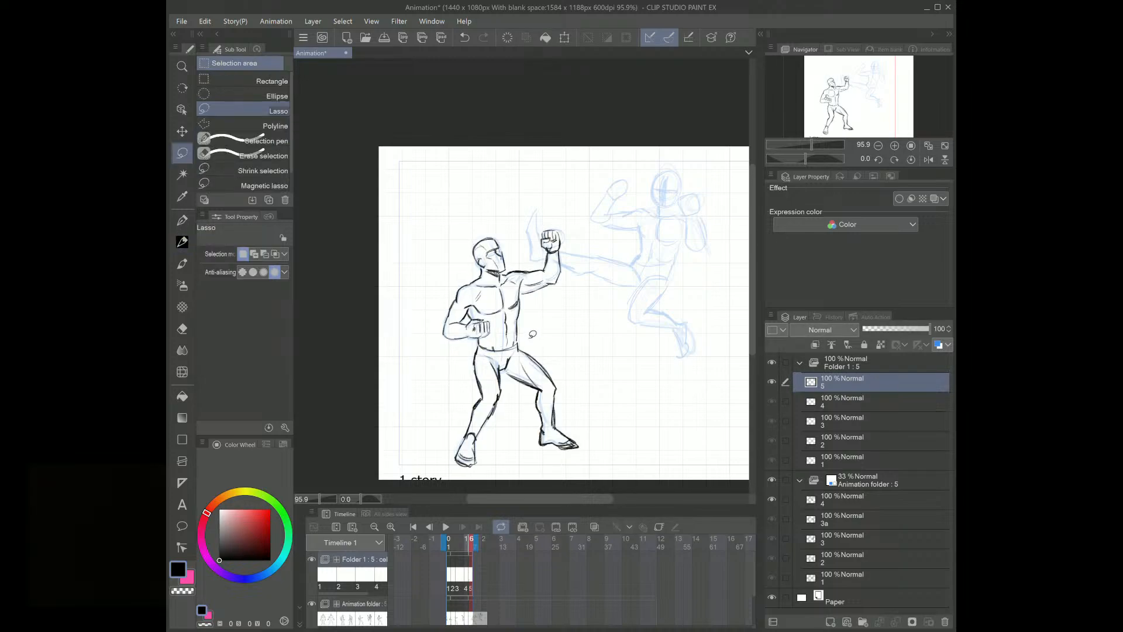
mouse_move(531, 338)
mouse_down()
mouse_move(476, 341)
mouse_move(478, 388)
mouse_move(502, 394)
mouse_move(511, 378)
mouse_move(536, 388)
mouse_move(507, 371)
mouse_move(530, 342)
mouse_up()
key(ctrl+t)
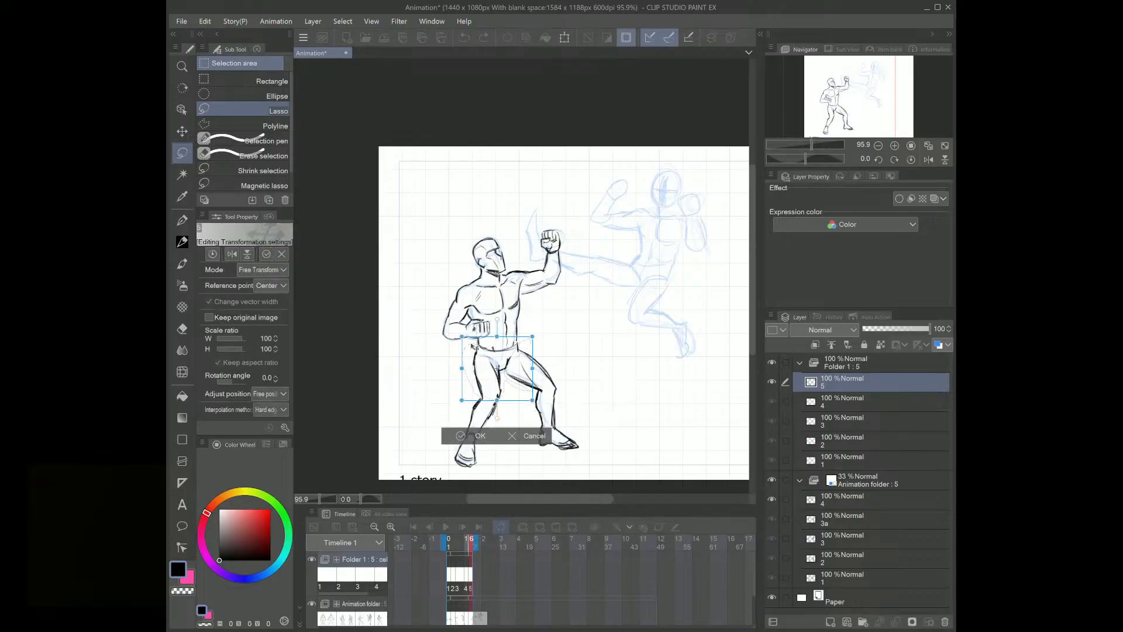
drag(461, 367, 457, 403)
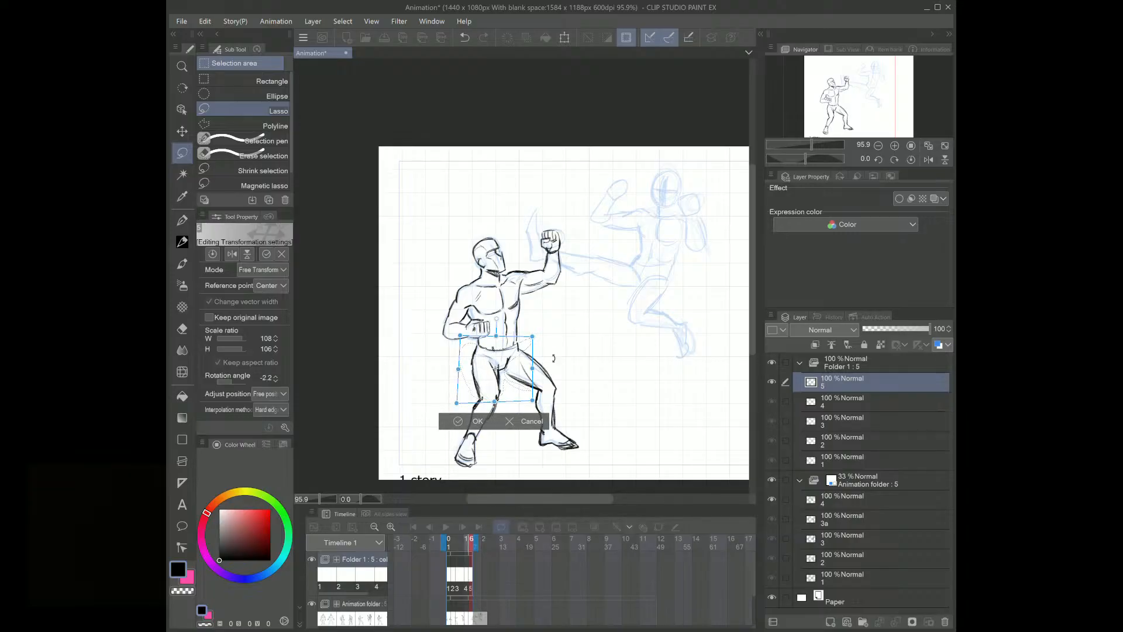
drag(532, 401, 534, 400)
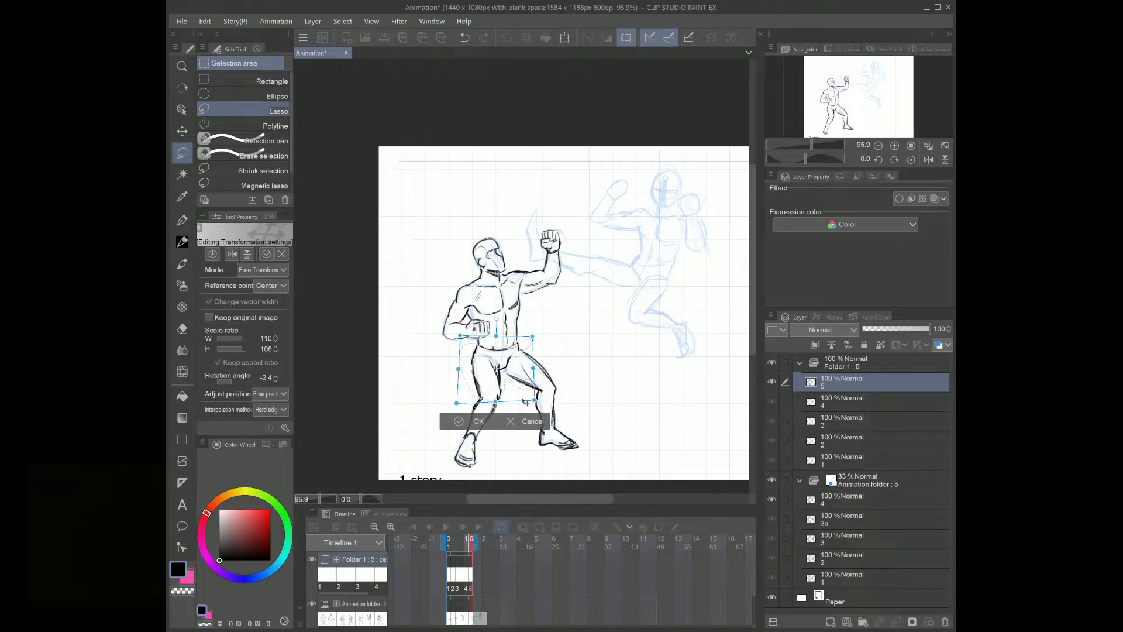
click(459, 422)
Step: Lasso the left fighter's rear lower leg and foot and reshape them slightly with a free transform
mouse_move(506, 404)
mouse_down()
mouse_move(483, 398)
mouse_move(452, 428)
mouse_move(442, 463)
mouse_move(492, 462)
mouse_move(511, 398)
mouse_up()
key(ctrl+t)
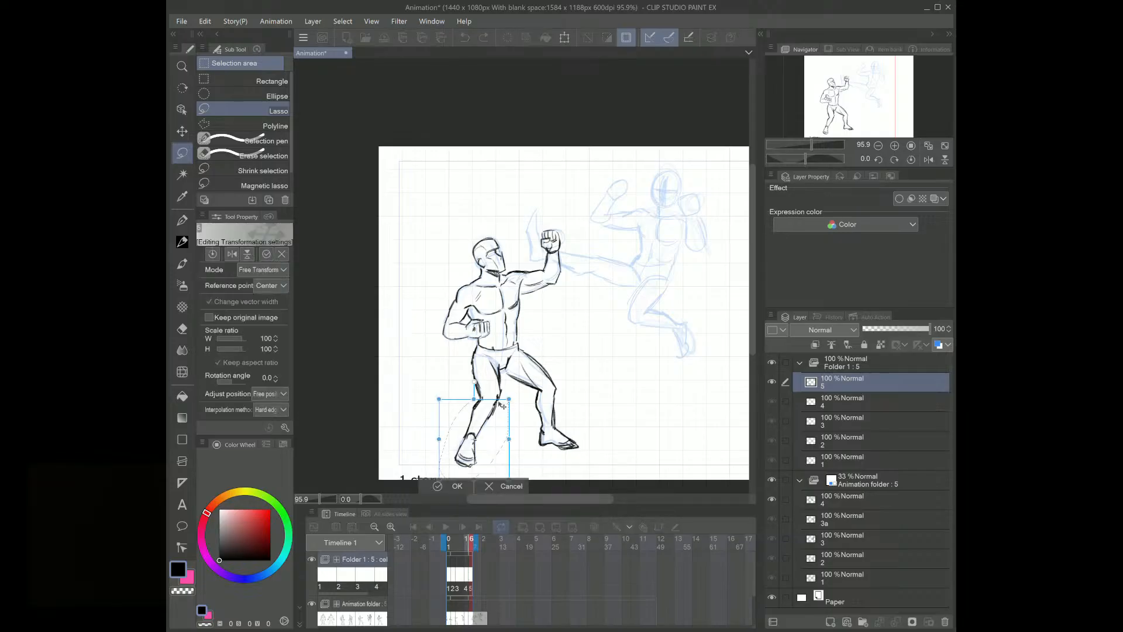
drag(435, 401, 435, 400)
drag(492, 423, 494, 422)
click(441, 485)
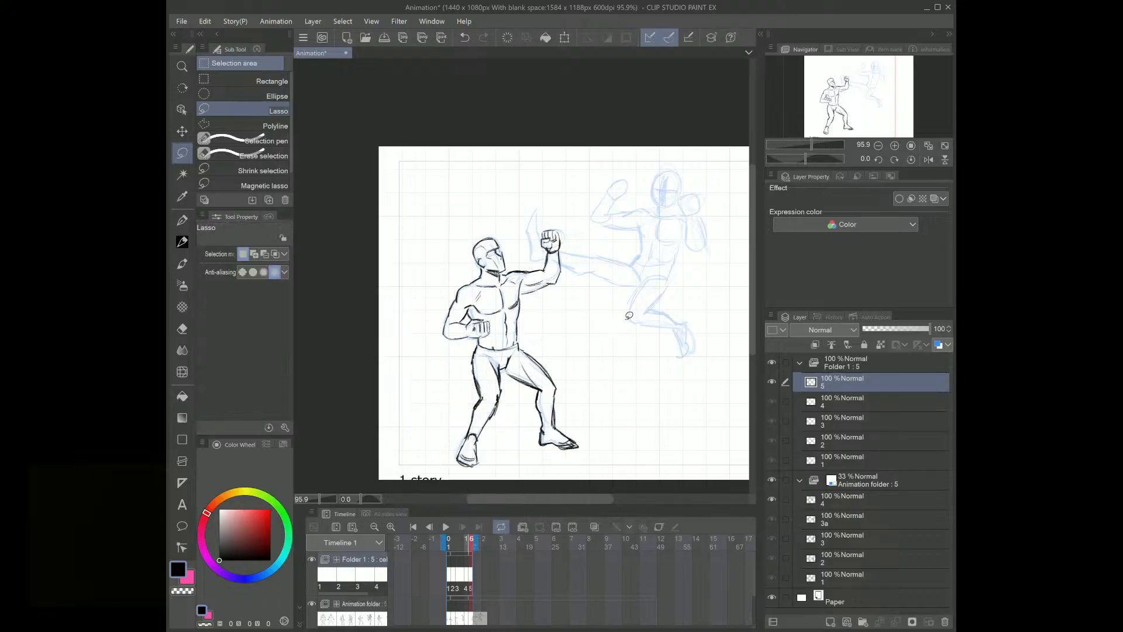
Step: Mirror the canvas view, correct the whole left fighter with a free transform rotated 1.9°, and restore the normal view
click(928, 159)
click(927, 159)
click(927, 159)
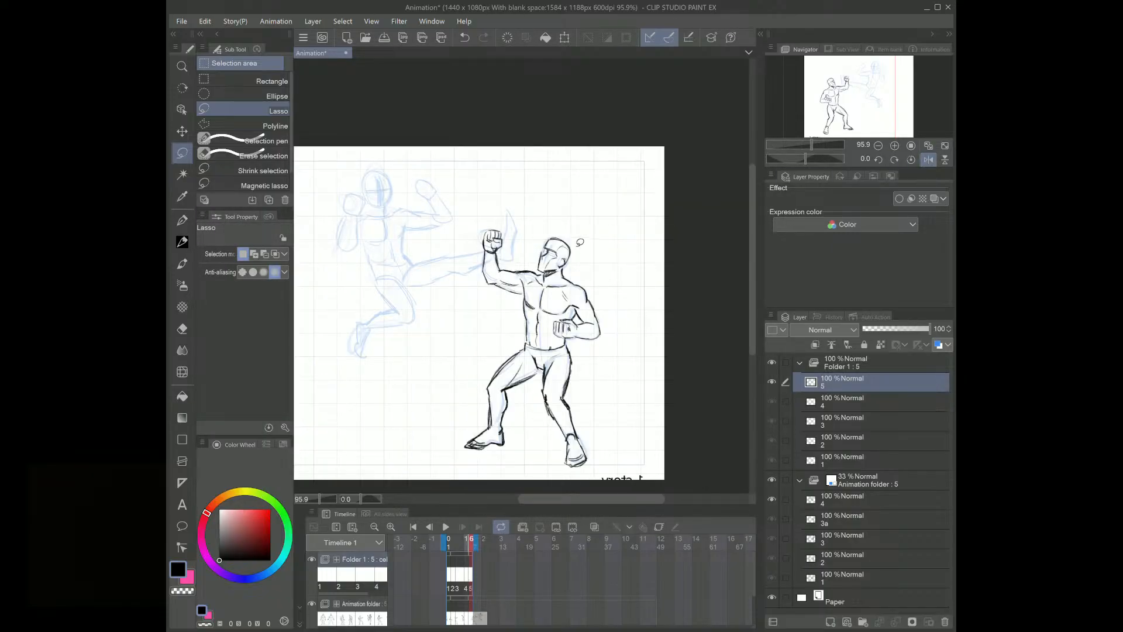
key(ctrl+t)
drag(465, 230, 463, 235)
drag(602, 465, 603, 464)
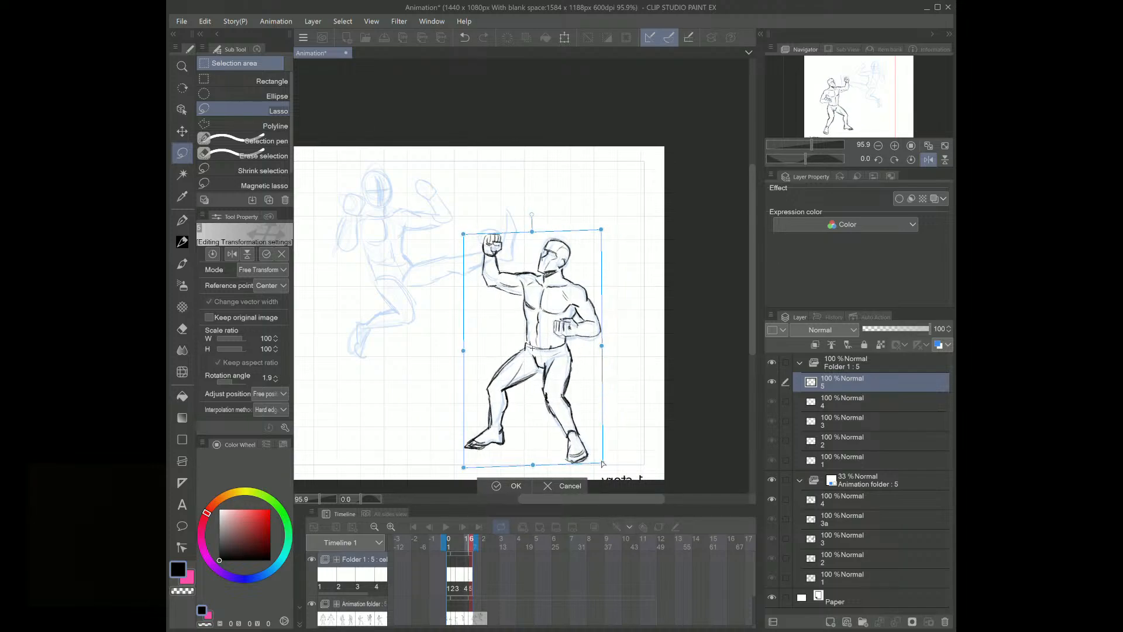
click(497, 486)
click(928, 160)
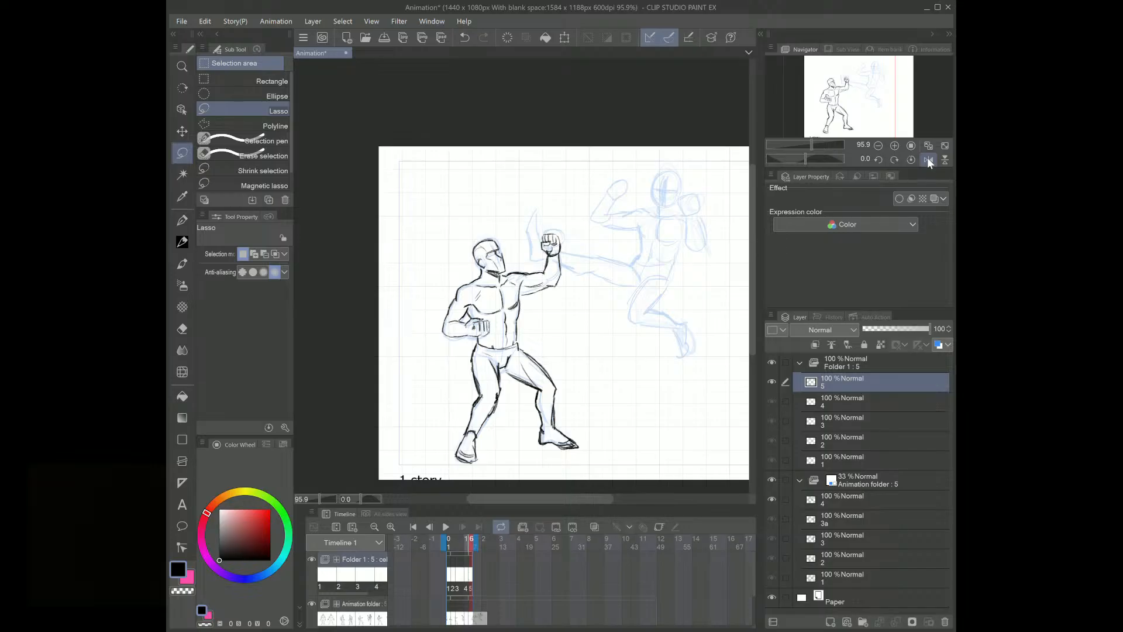
Step: Lasso the left fighter's hip and crotch area and stretch it slightly downward
mouse_move(530, 338)
mouse_down()
mouse_move(472, 344)
mouse_move(467, 354)
mouse_move(519, 355)
mouse_up()
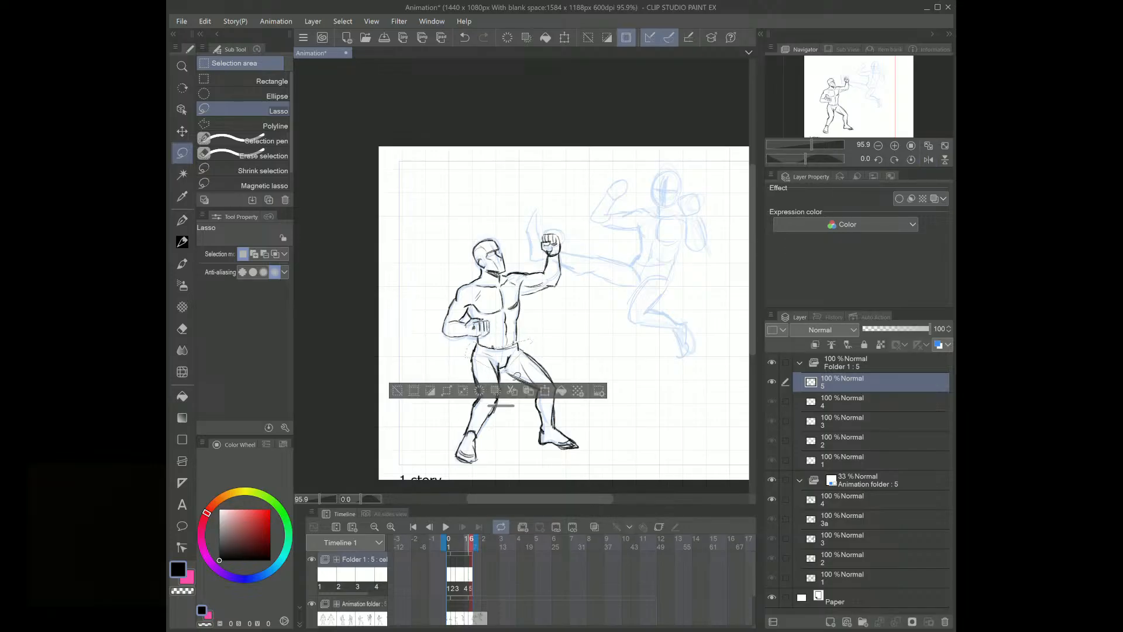
click(544, 391)
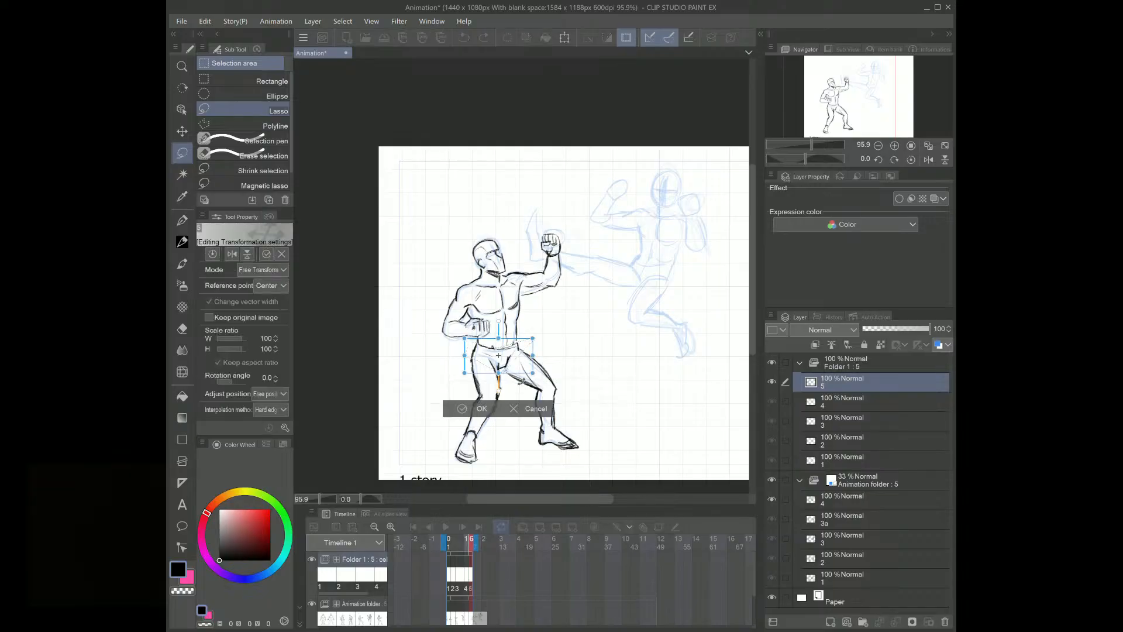
drag(498, 374, 498, 377)
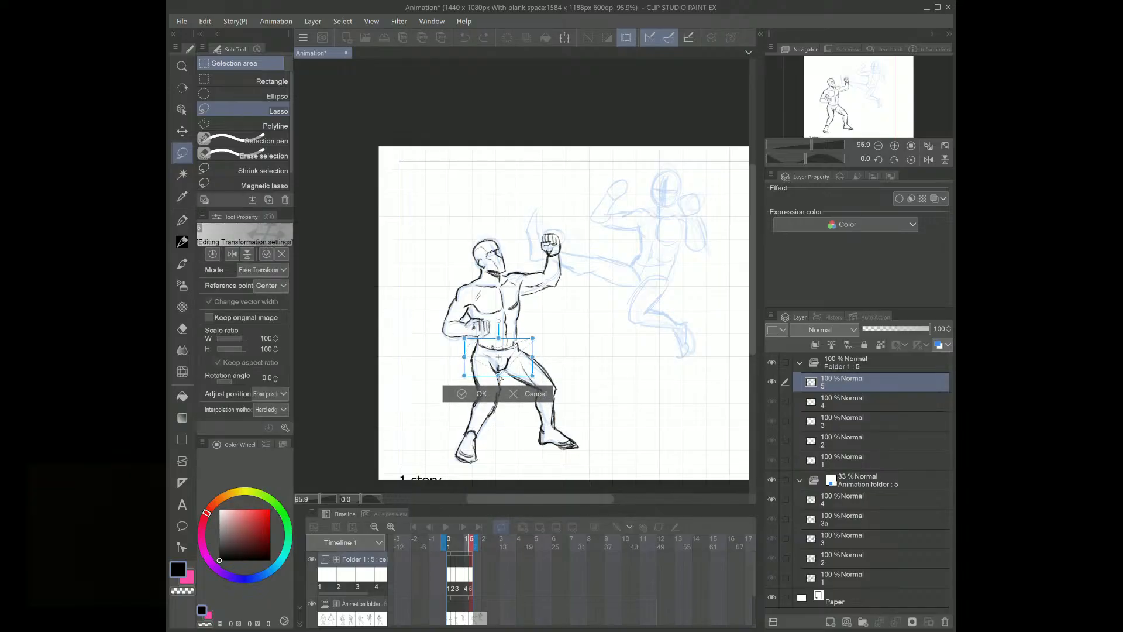
click(461, 396)
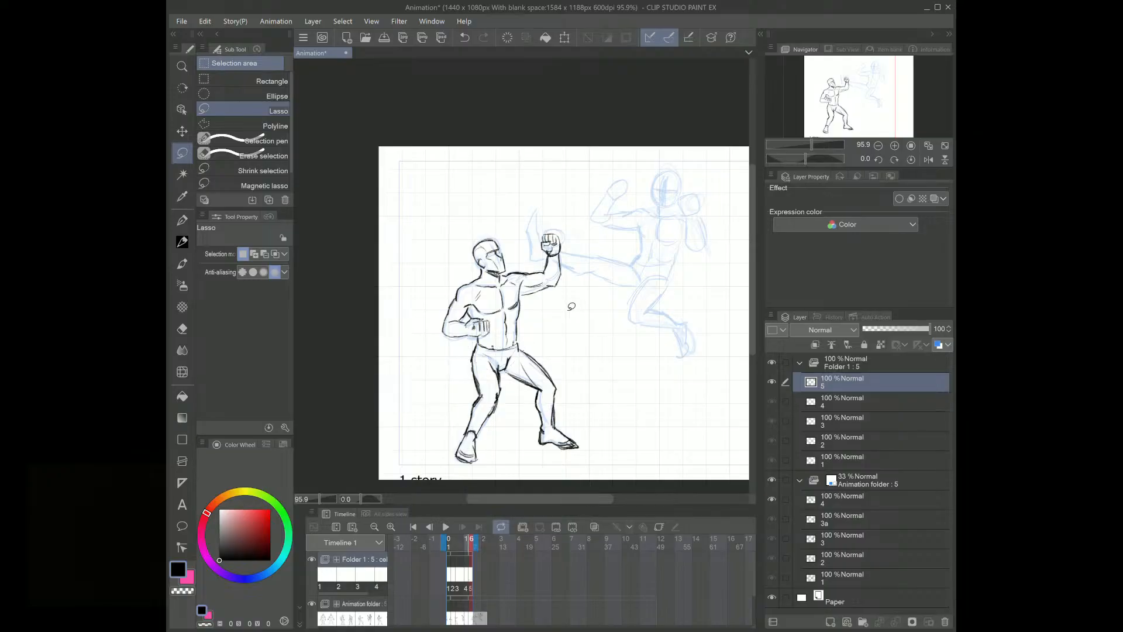
Step: Ink the jumping fighter's raised forward arm from wrist to shoulder with the pencil
drag(851, 95, 870, 91)
drag(813, 143, 818, 143)
drag(852, 103, 858, 106)
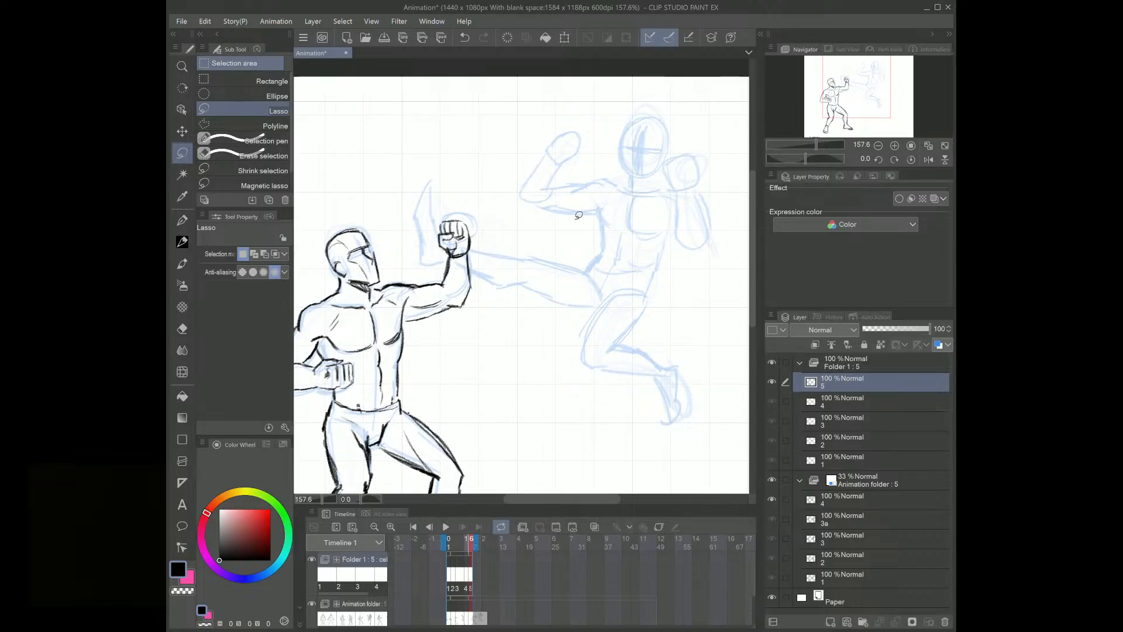
click(181, 242)
mouse_move(545, 157)
mouse_down()
mouse_move(526, 187)
mouse_move(554, 185)
mouse_move(537, 208)
mouse_move(604, 181)
mouse_up()
drag(582, 187, 614, 186)
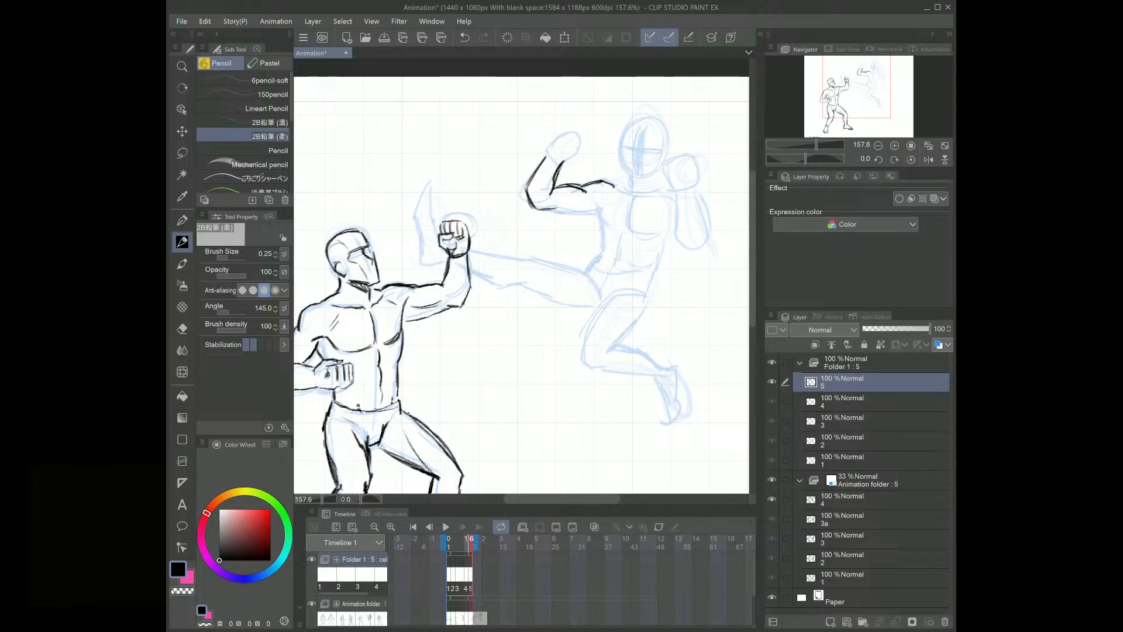
Step: Lasso the jumping fighter's inked forward arm, shift it slightly toward his body and clear the selection
key(m)
mouse_move(524, 147)
mouse_down()
mouse_move(594, 146)
mouse_move(615, 193)
mouse_move(537, 223)
mouse_move(525, 147)
mouse_up()
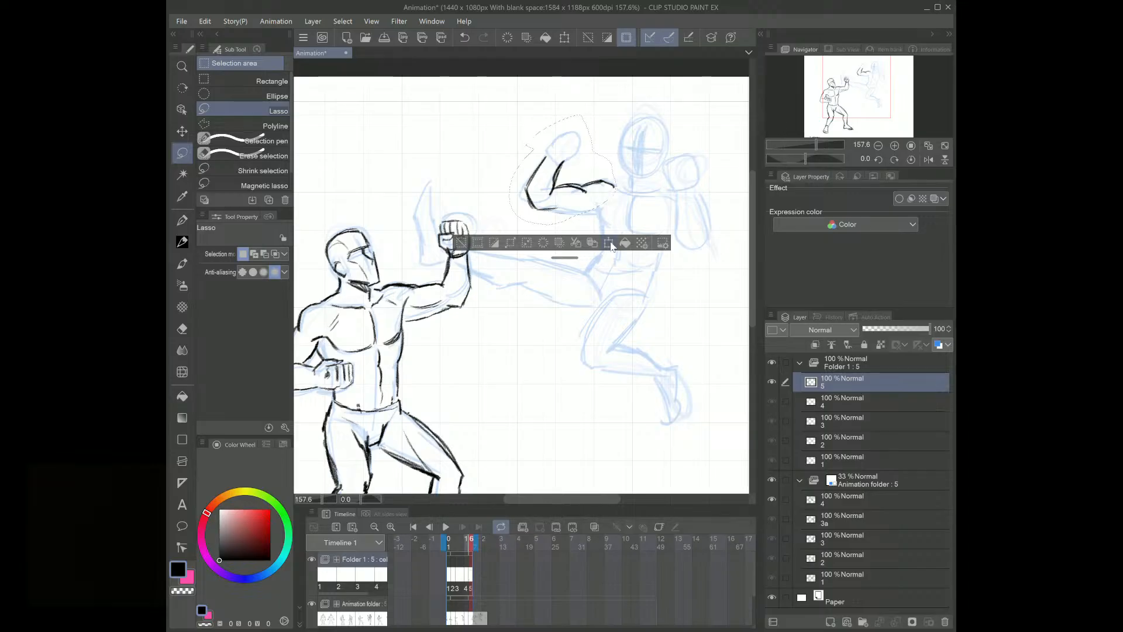
key(ctrl+t)
drag(594, 199, 599, 200)
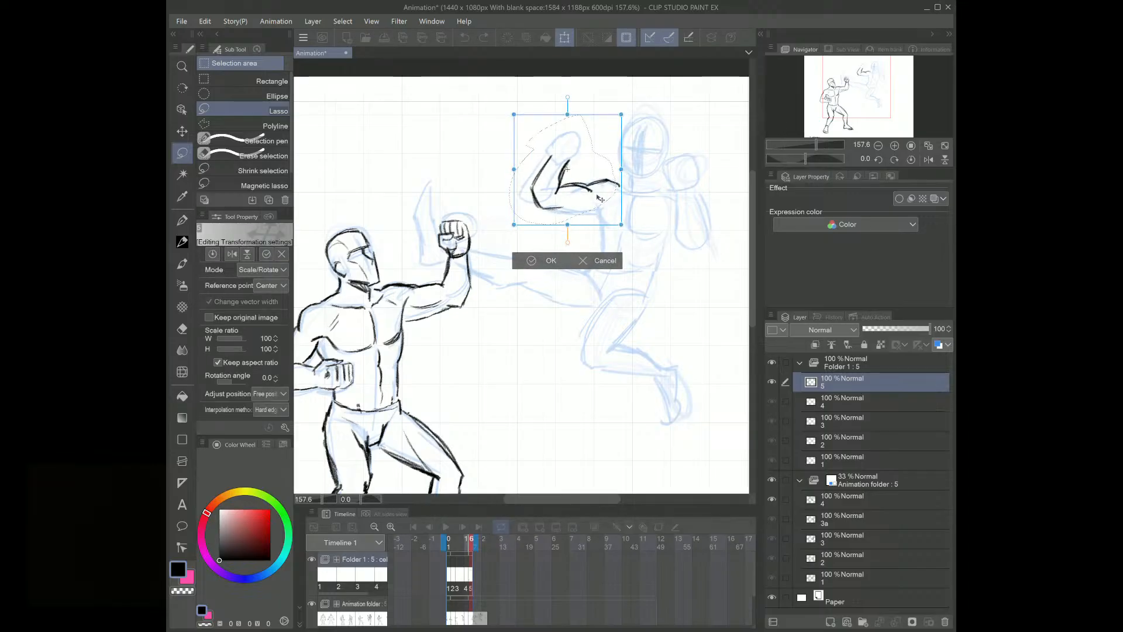
click(552, 261)
key(ctrl+d)
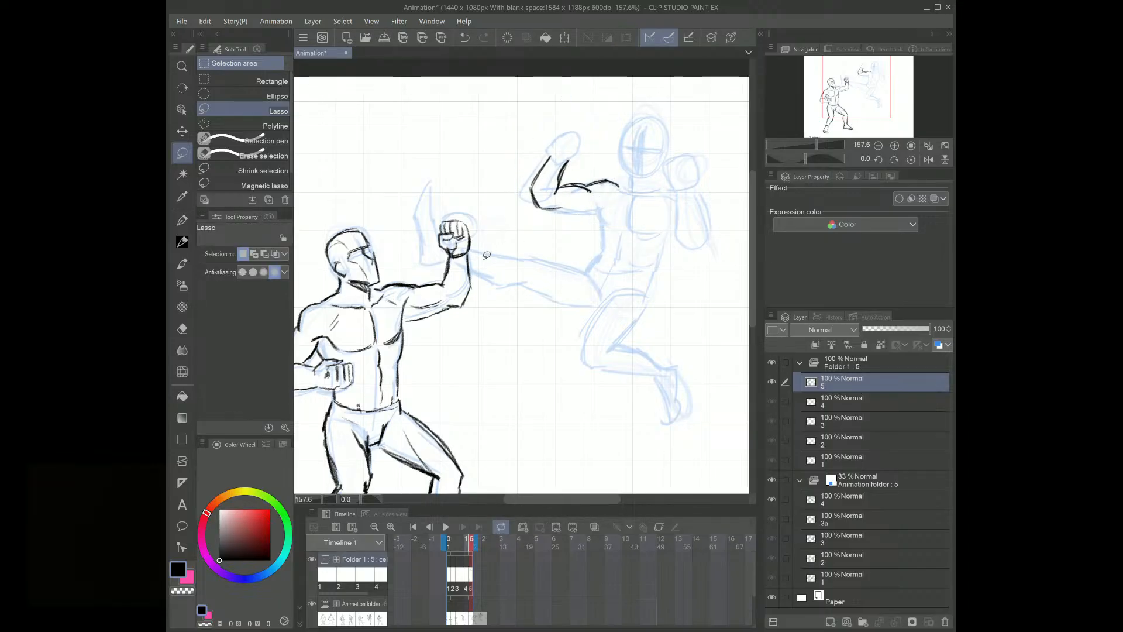
Step: Ink the jumping fighter's torso with its side contours, collar, chest and abdominal lines
click(190, 241)
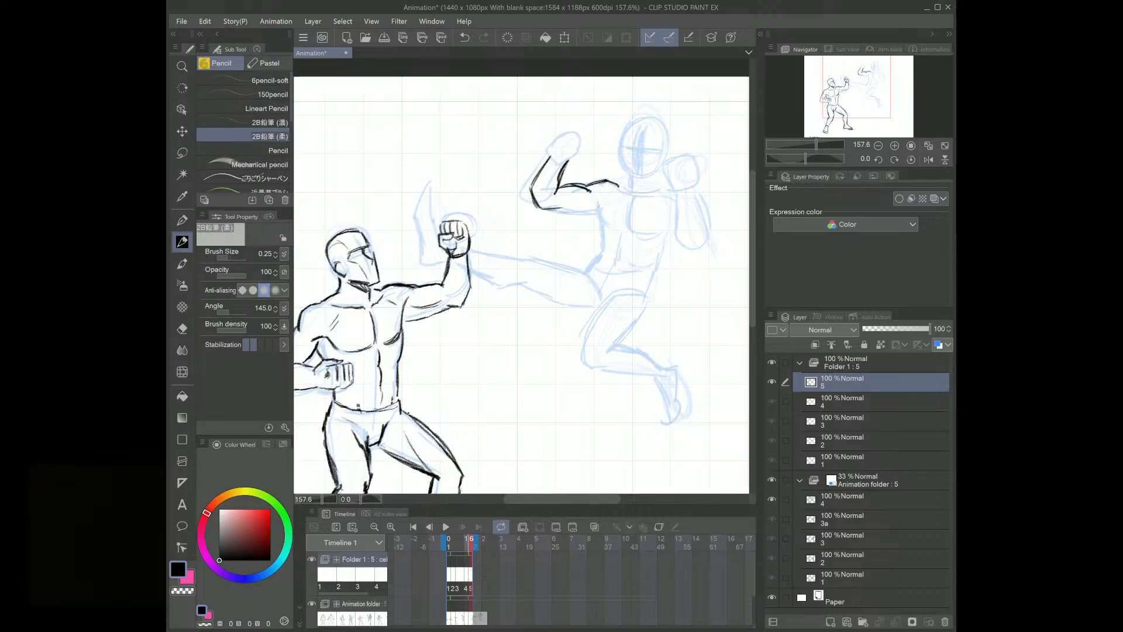
mouse_move(597, 202)
mouse_down()
mouse_move(606, 226)
mouse_move(586, 201)
mouse_move(572, 212)
mouse_move(666, 191)
mouse_move(596, 245)
mouse_up()
drag(602, 227, 594, 263)
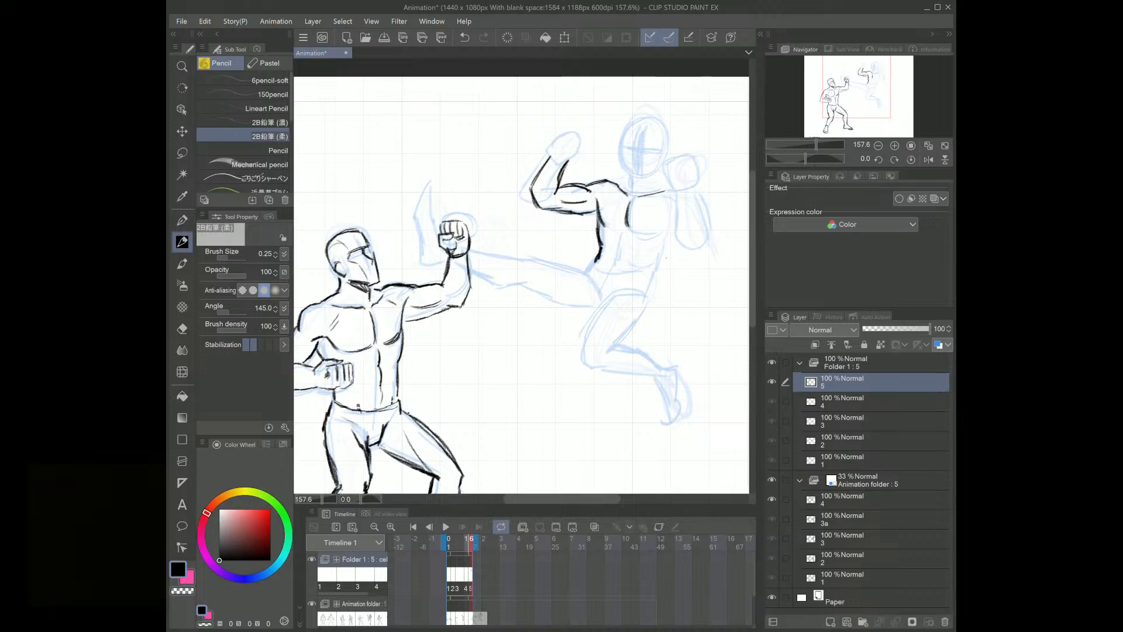
drag(672, 242, 645, 294)
drag(619, 250, 616, 263)
drag(655, 231, 634, 232)
Step: Ink the jumping fighter's guarding rear arm and fist, and the clenched fist of his forward arm
mouse_move(700, 189)
mouse_down()
mouse_move(706, 217)
mouse_move(679, 214)
mouse_move(695, 251)
mouse_up()
mouse_move(694, 158)
mouse_down()
mouse_move(699, 185)
mouse_move(691, 156)
mouse_move(667, 182)
mouse_move(683, 194)
mouse_up()
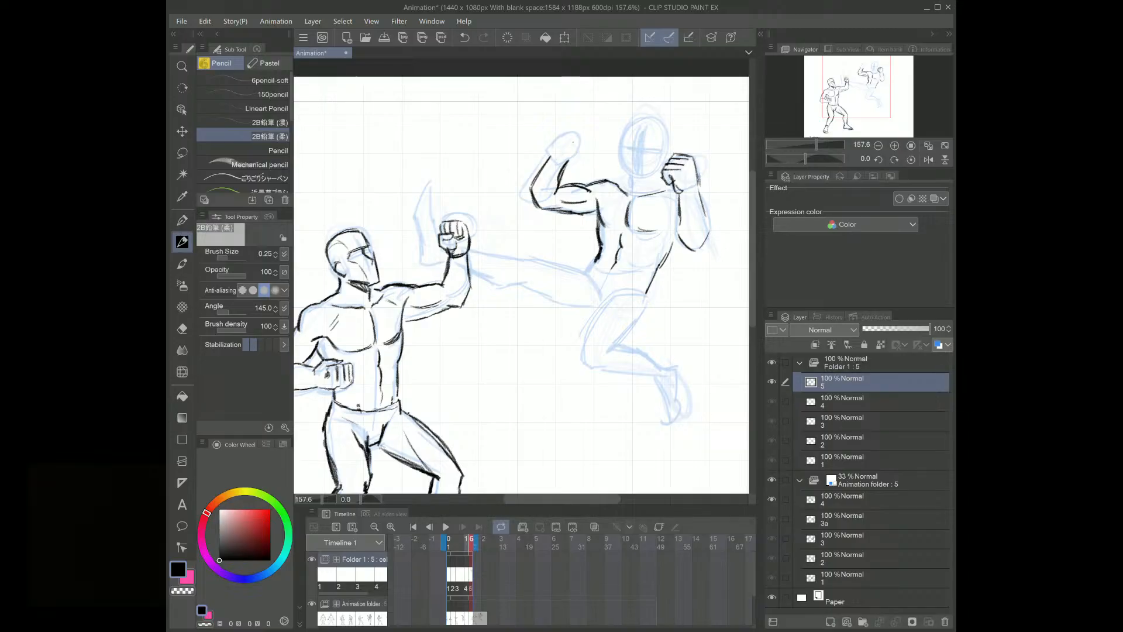
mouse_move(551, 156)
mouse_down()
mouse_move(579, 130)
mouse_move(573, 151)
mouse_up()
drag(571, 135, 564, 159)
drag(582, 145, 569, 162)
mouse_move(571, 161)
mouse_down()
mouse_move(561, 166)
mouse_move(561, 135)
mouse_up()
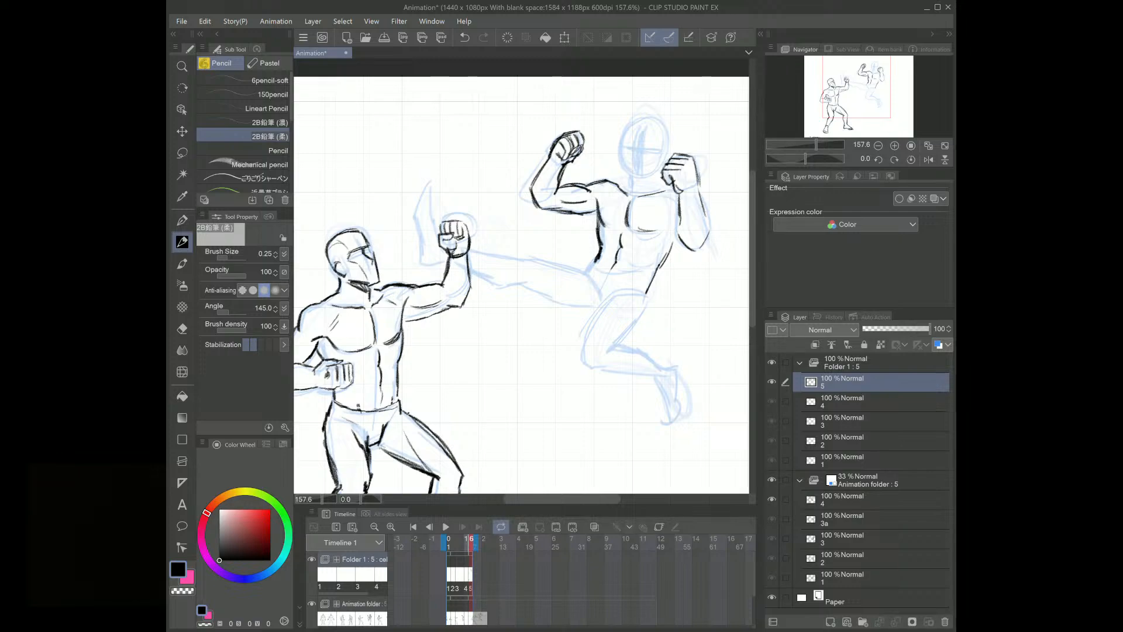
Step: Strengthen the jumping fighter's rear arm and chest contours and add shoulder and rib detail lines
mouse_move(675, 181)
mouse_down()
mouse_move(679, 224)
mouse_move(655, 231)
mouse_move(668, 223)
mouse_up()
drag(676, 234, 670, 247)
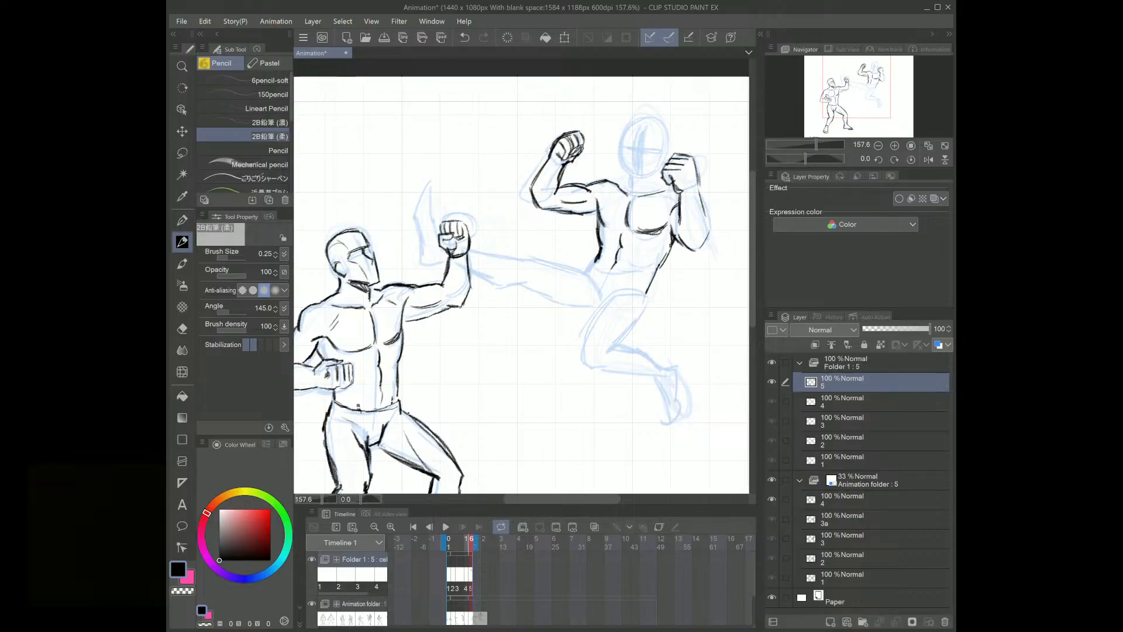
drag(602, 200, 612, 191)
mouse_move(659, 246)
mouse_down()
mouse_move(655, 264)
mouse_move(663, 241)
mouse_move(650, 254)
mouse_up()
Step: Ink the jumping fighter's hip line and bent trailing leg from the thigh down to the foot
mouse_move(596, 261)
mouse_down()
mouse_move(597, 297)
mouse_move(643, 294)
mouse_move(644, 305)
mouse_move(582, 351)
mouse_up()
drag(607, 296, 578, 370)
drag(582, 367, 597, 371)
mouse_move(641, 314)
mouse_down()
mouse_move(594, 368)
mouse_move(653, 379)
mouse_up()
mouse_move(612, 345)
mouse_down()
mouse_move(658, 373)
mouse_move(616, 376)
mouse_move(677, 366)
mouse_move(660, 380)
mouse_move(667, 414)
mouse_up()
drag(656, 366, 668, 369)
mouse_move(660, 364)
mouse_down()
mouse_move(674, 368)
mouse_move(677, 400)
mouse_move(661, 420)
mouse_move(678, 409)
mouse_up()
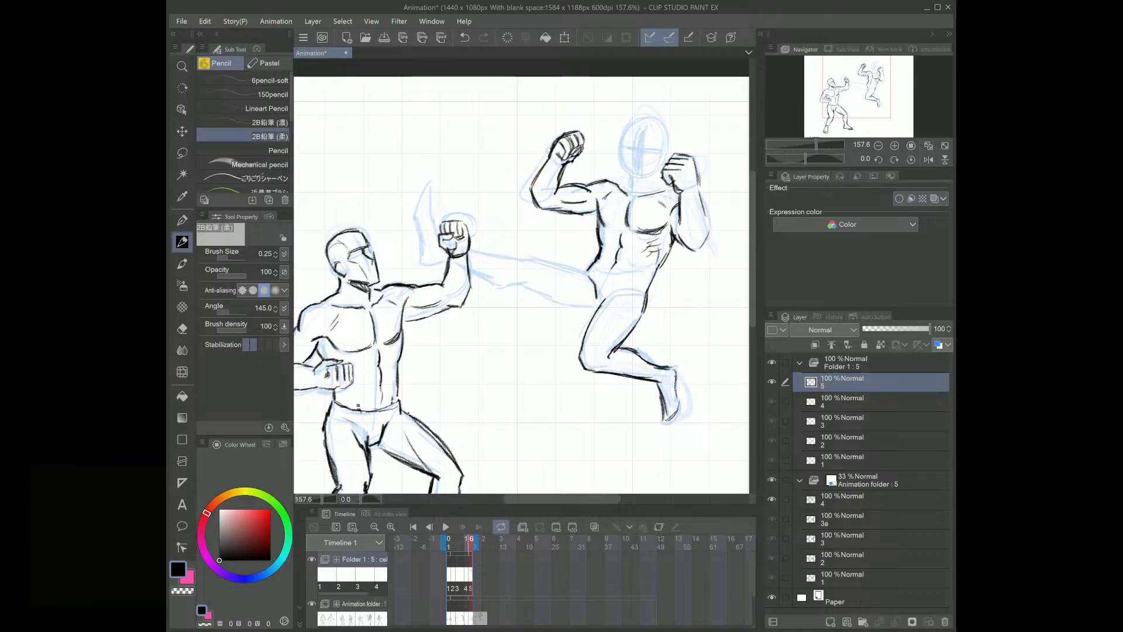
Step: Ink the jumping fighter's outstretched kicking leg and its upright foot behind the left fighter's fist
mouse_move(578, 269)
mouse_down()
mouse_move(524, 254)
mouse_move(500, 289)
mouse_move(480, 275)
mouse_move(597, 310)
mouse_up()
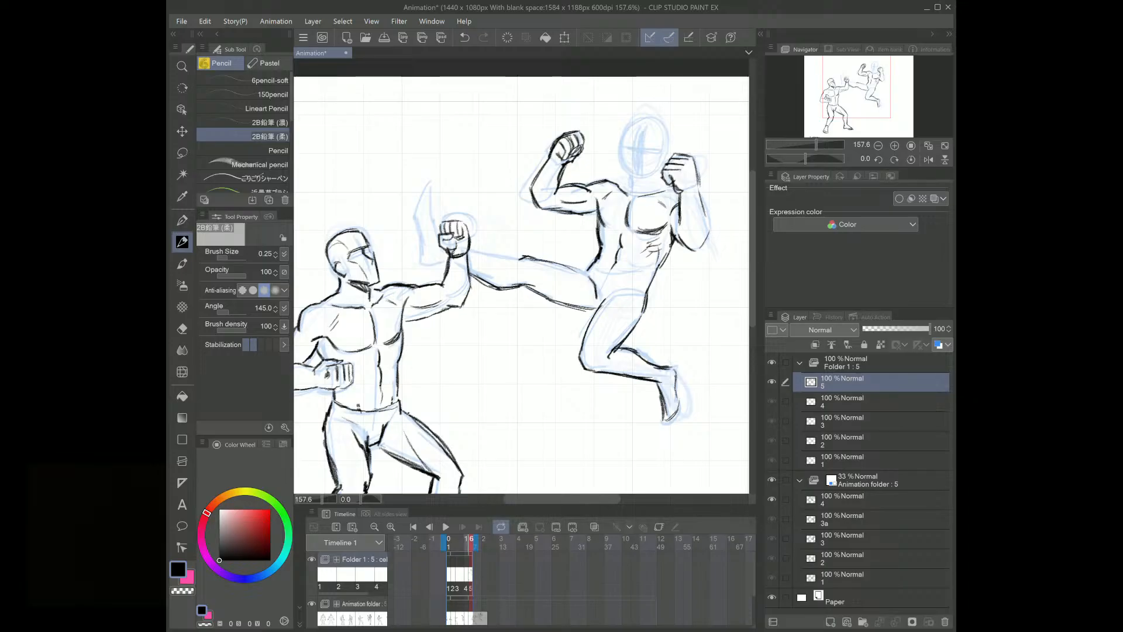
mouse_move(469, 252)
mouse_down()
mouse_move(519, 258)
mouse_move(442, 246)
mouse_up()
mouse_move(436, 196)
mouse_down()
mouse_move(433, 230)
mouse_move(421, 215)
mouse_move(425, 259)
mouse_move(445, 266)
mouse_move(420, 238)
mouse_move(425, 205)
mouse_up()
mouse_move(437, 200)
mouse_down()
mouse_move(432, 229)
mouse_move(474, 253)
mouse_up()
drag(442, 266, 466, 271)
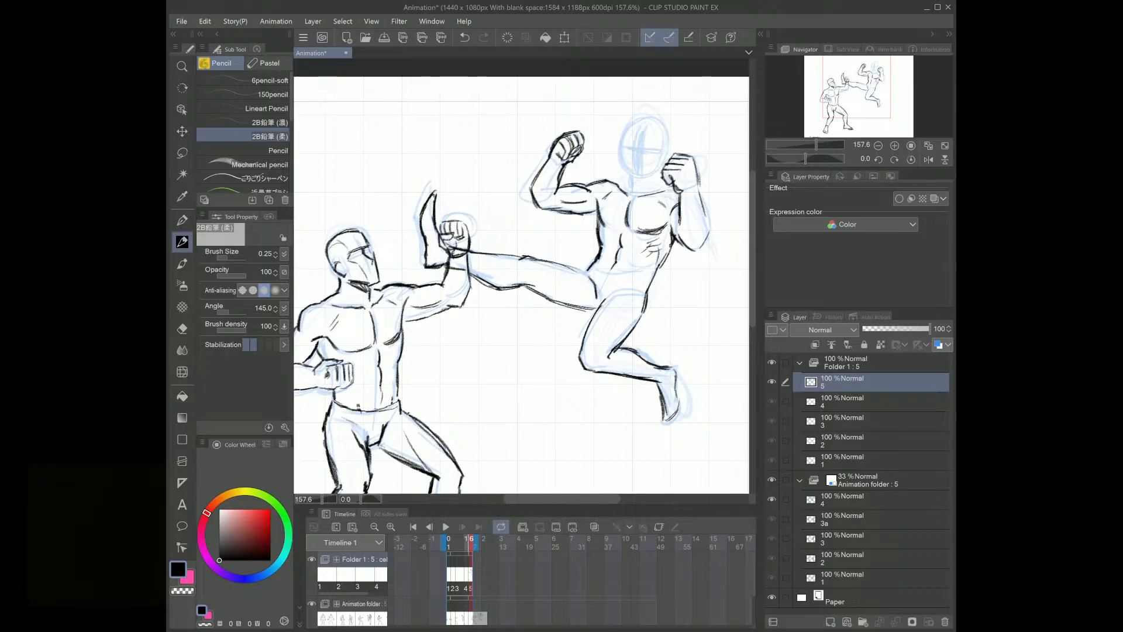
Step: Clean up overlapping lines with transparent color, and ink the jumping fighter's head outline and face guidelines in black
click(183, 591)
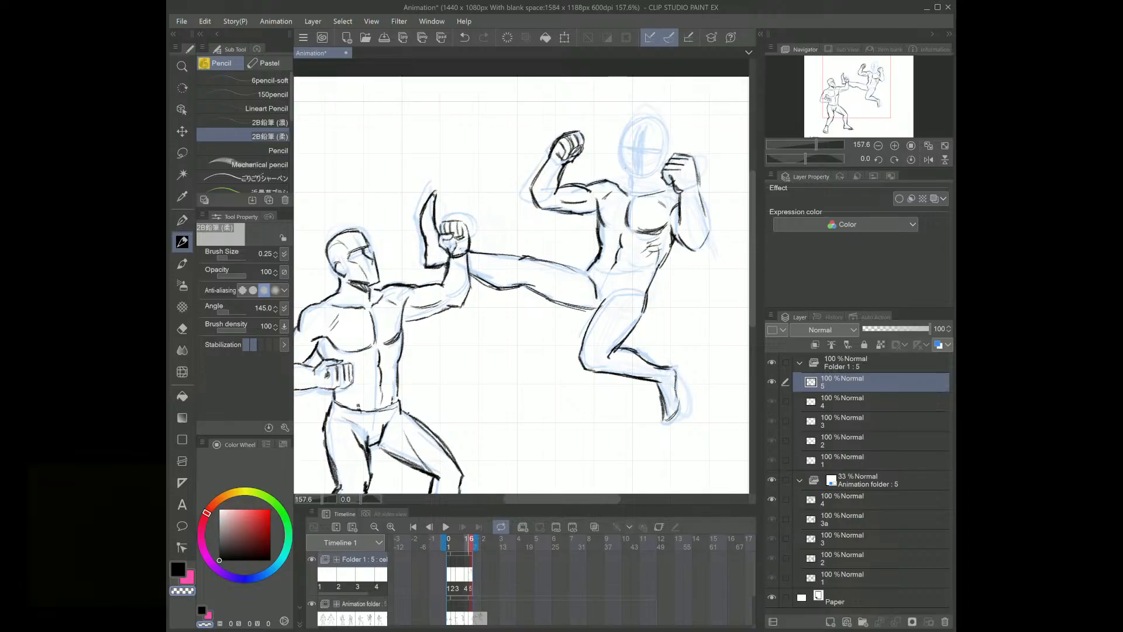
key(c)
mouse_move(627, 137)
mouse_down()
mouse_move(630, 180)
mouse_move(623, 162)
mouse_move(665, 139)
mouse_move(624, 147)
mouse_up()
mouse_move(627, 160)
mouse_down()
mouse_move(623, 186)
mouse_move(663, 174)
mouse_move(645, 156)
mouse_move(635, 186)
mouse_move(632, 175)
mouse_up()
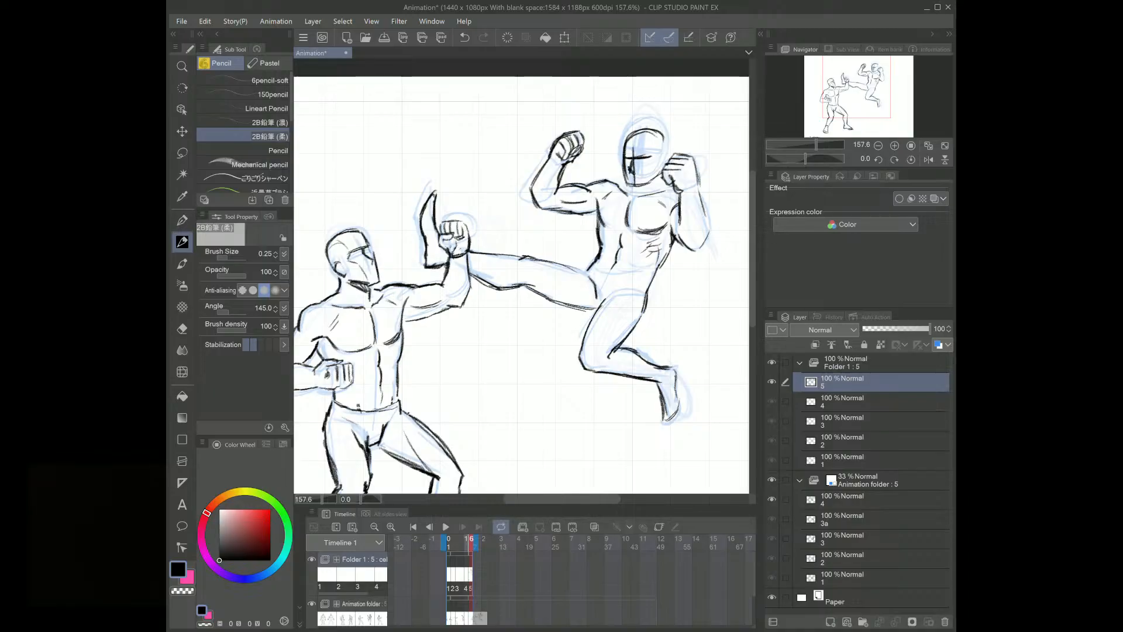
Step: Doodle an angry face above the kicking foot and ink angry eyes, brows and mouths on both fighters
mouse_move(442, 150)
mouse_down()
mouse_move(475, 152)
mouse_move(480, 159)
mouse_move(457, 163)
mouse_move(485, 175)
mouse_move(477, 201)
mouse_up()
mouse_move(484, 177)
mouse_down()
mouse_move(484, 199)
mouse_move(479, 189)
mouse_up()
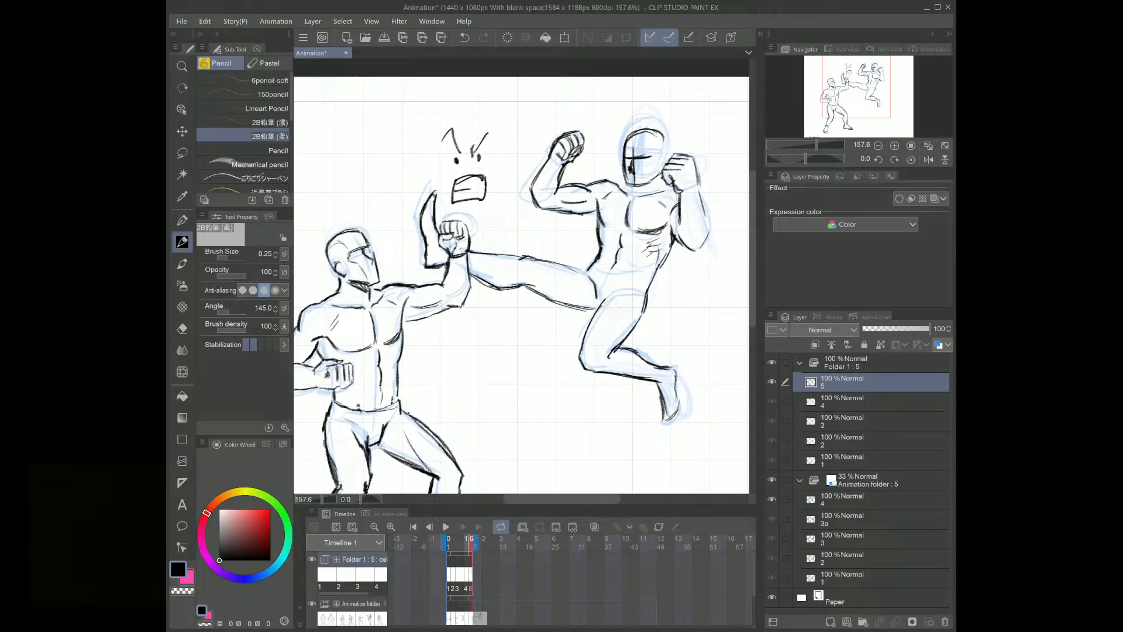
mouse_move(624, 151)
mouse_down()
mouse_move(630, 162)
mouse_move(650, 150)
mouse_move(630, 167)
mouse_move(660, 175)
mouse_up()
drag(662, 136, 663, 166)
mouse_move(346, 248)
mouse_down()
mouse_move(369, 251)
mouse_move(374, 271)
mouse_up()
mouse_move(363, 268)
mouse_down()
mouse_move(377, 280)
mouse_move(363, 278)
mouse_up()
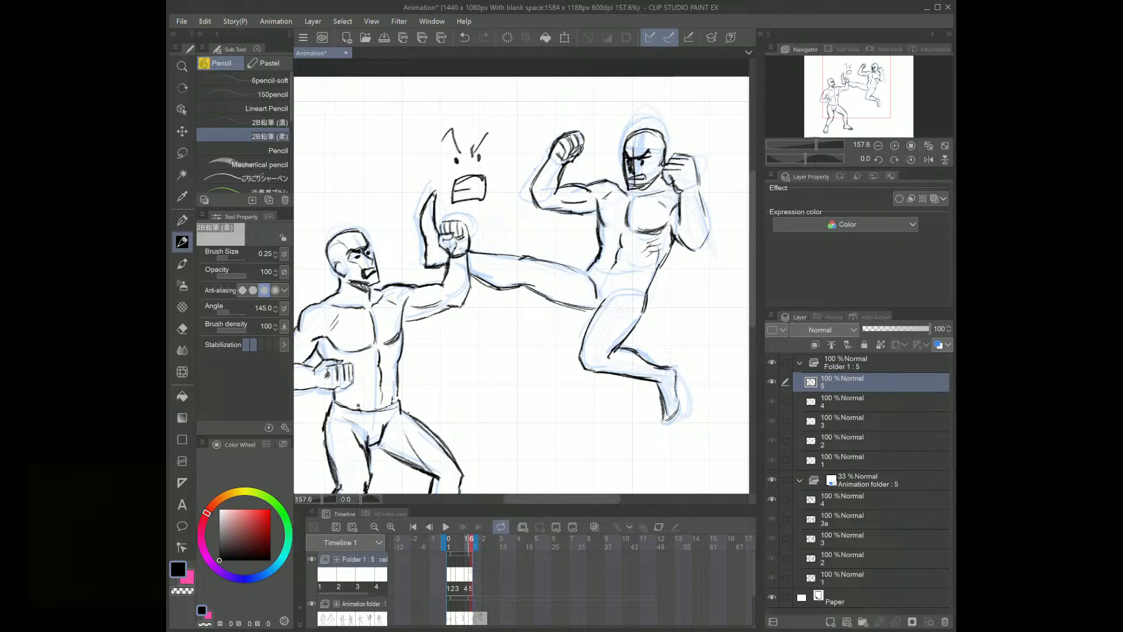
Step: Lasso and delete the doodled angry face above the jumping fighter's kicking foot
key(m)
mouse_move(500, 109)
mouse_down()
mouse_move(431, 159)
mouse_move(449, 203)
mouse_move(471, 212)
mouse_move(502, 107)
mouse_up()
key(Delete)
key(ctrl+d)
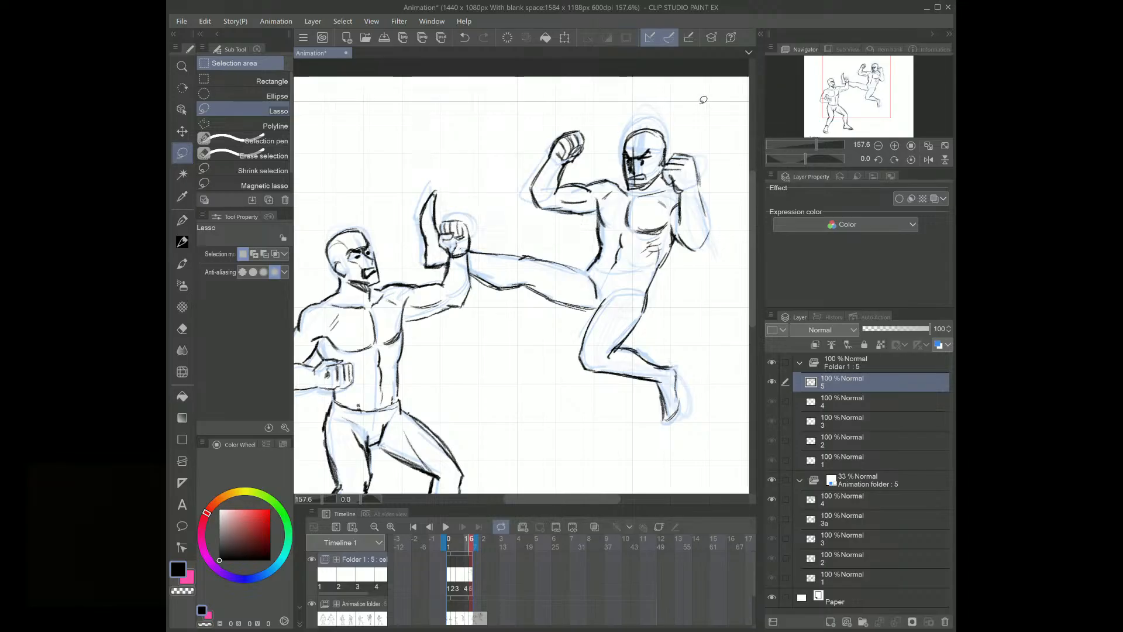
Step: Touch up the jumping fighter's face, hip crease, bent knee and raised arm with pencil strokes
click(182, 241)
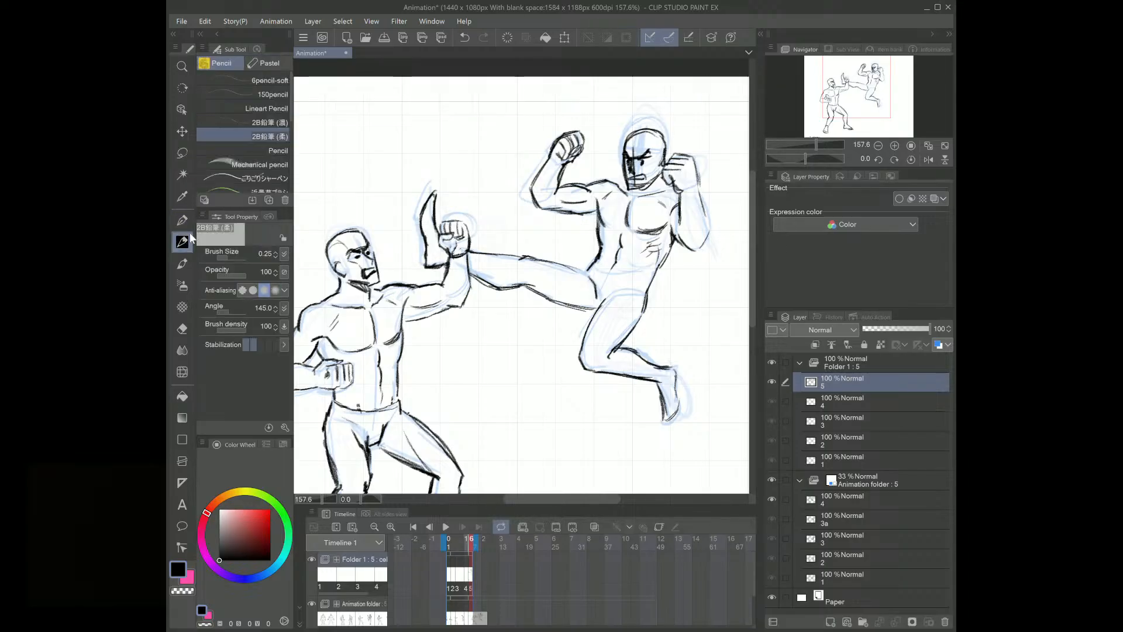
drag(629, 180, 614, 187)
drag(660, 157, 658, 183)
mouse_move(601, 262)
mouse_down()
mouse_move(598, 280)
mouse_move(652, 278)
mouse_move(640, 279)
mouse_move(643, 296)
mouse_up()
drag(587, 329, 574, 359)
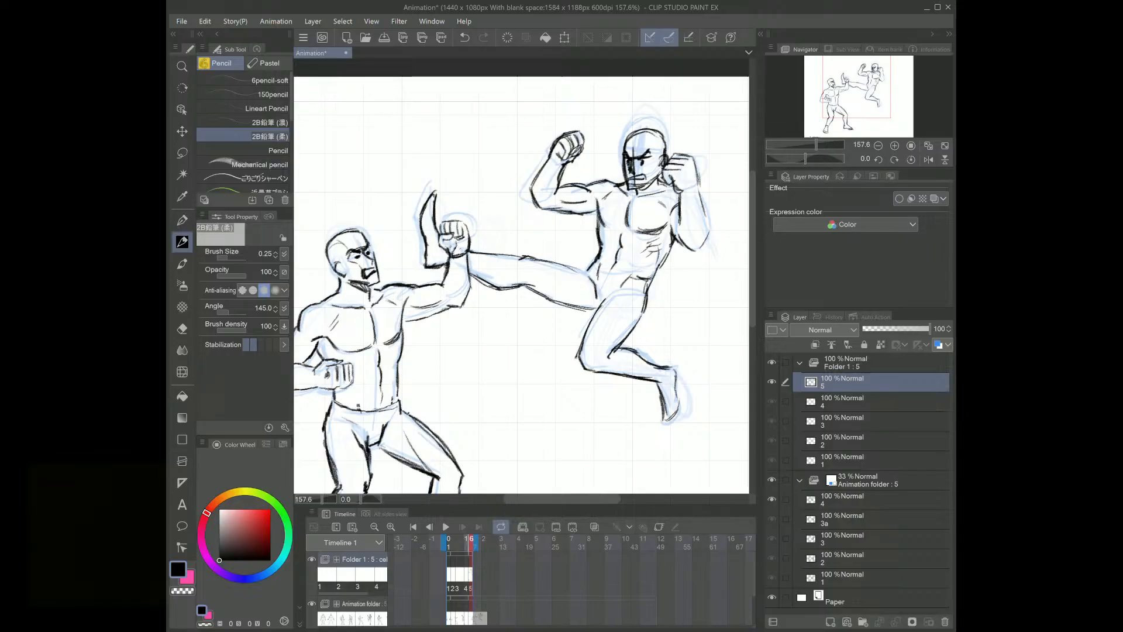
drag(708, 187, 699, 245)
drag(818, 143, 810, 143)
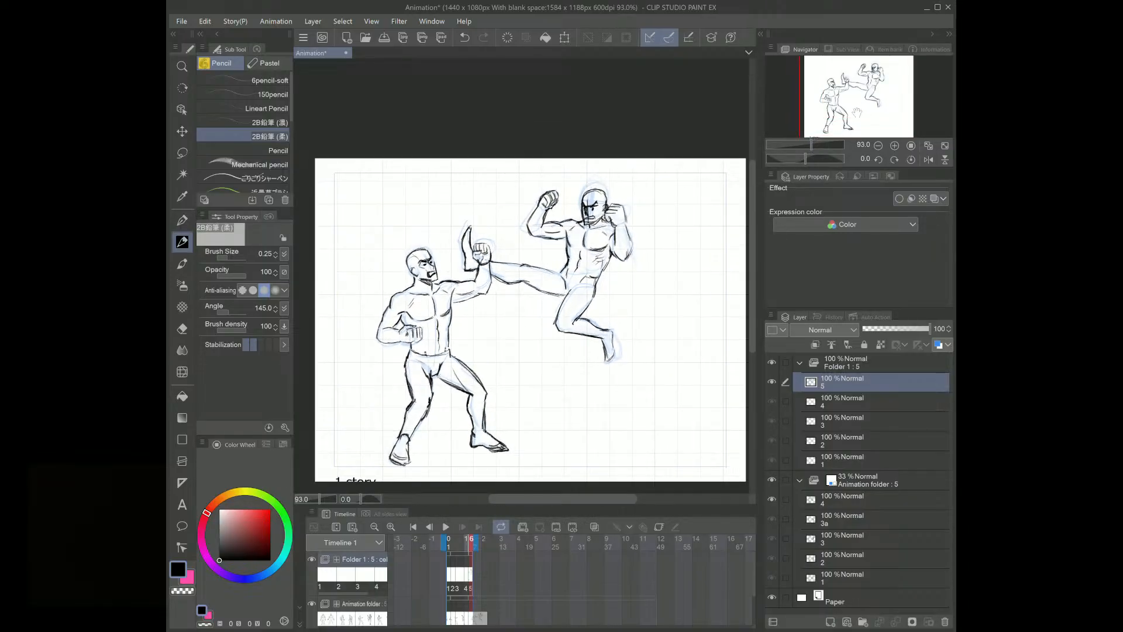
drag(856, 110, 856, 118)
drag(561, 255, 564, 267)
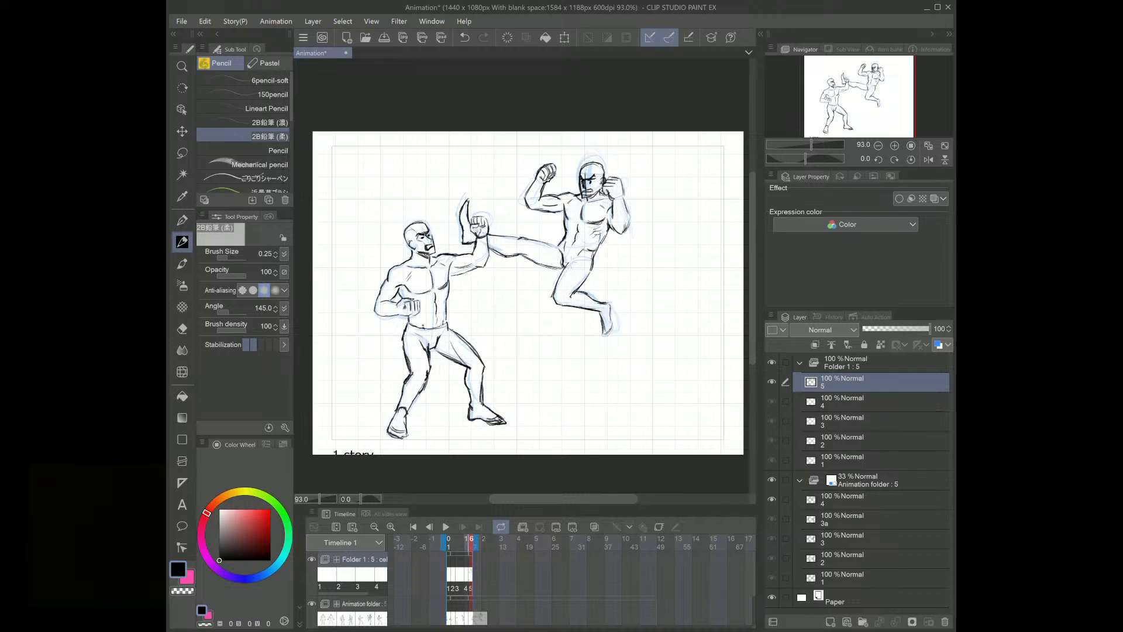
Step: Lasso the jumping fighter's bent trailing leg and free-transform it to stretch the knee outward and down
key(m)
mouse_move(609, 259)
mouse_down()
mouse_move(566, 257)
mouse_move(574, 318)
mouse_move(602, 305)
mouse_move(620, 257)
mouse_up()
key(ctrl+t)
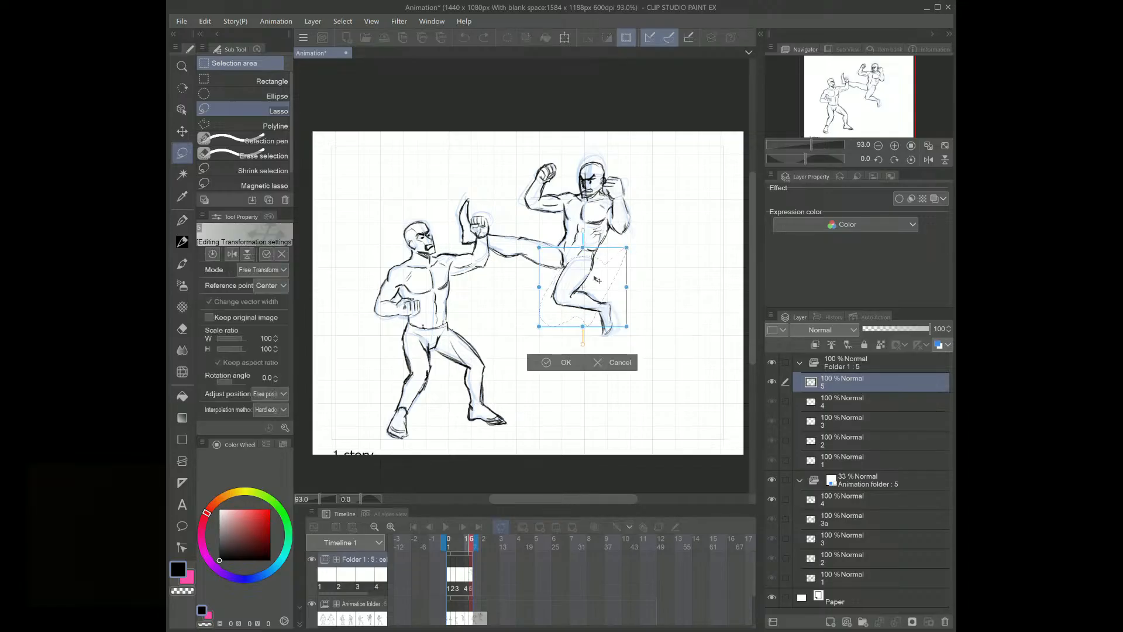
drag(538, 326, 528, 345)
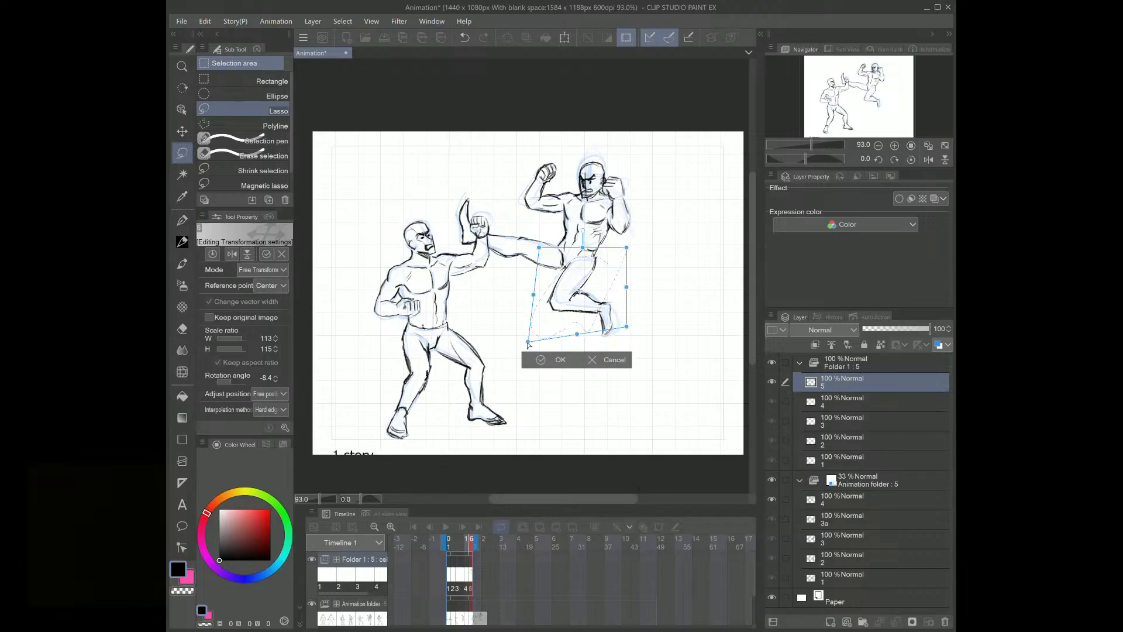
drag(626, 247, 625, 247)
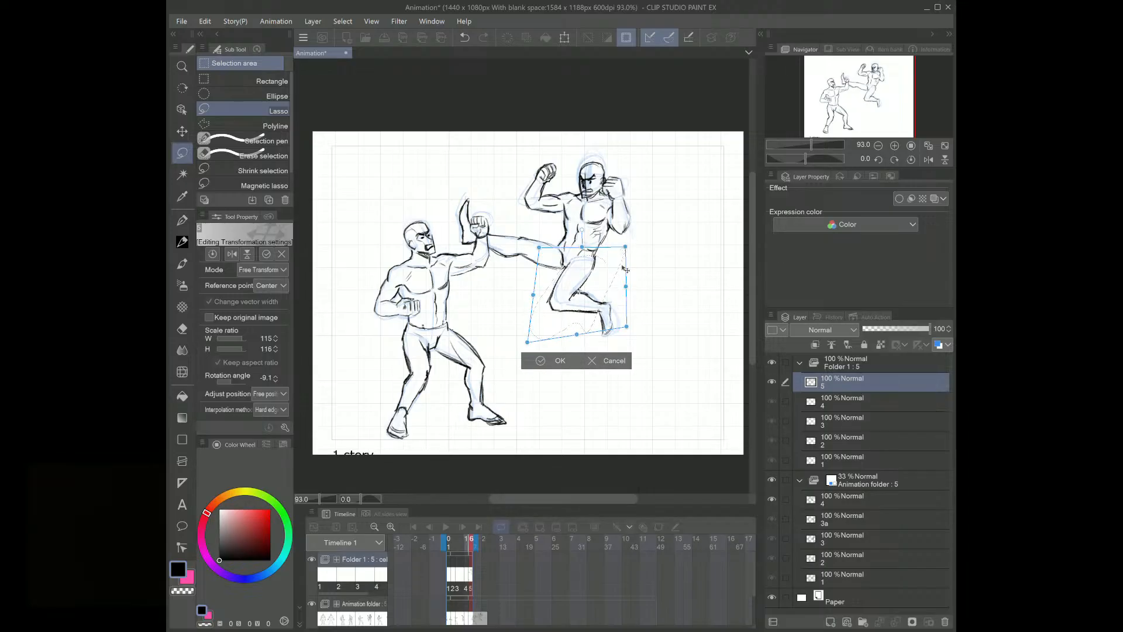
key(Return)
key(ctrl+d)
Step: Lasso the jumping fighter's trailing foot and stretch it downward to 111% height
mouse_move(637, 291)
mouse_down()
mouse_move(613, 290)
mouse_move(596, 319)
mouse_move(636, 300)
mouse_up()
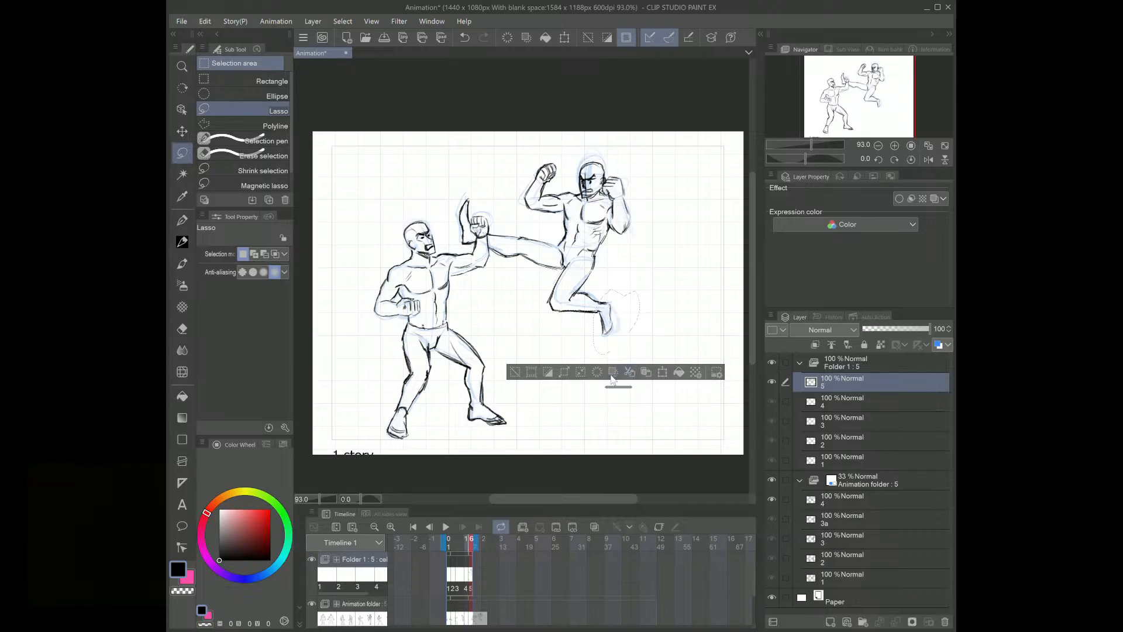
key(ctrl+t)
drag(617, 355, 617, 362)
drag(624, 313, 623, 315)
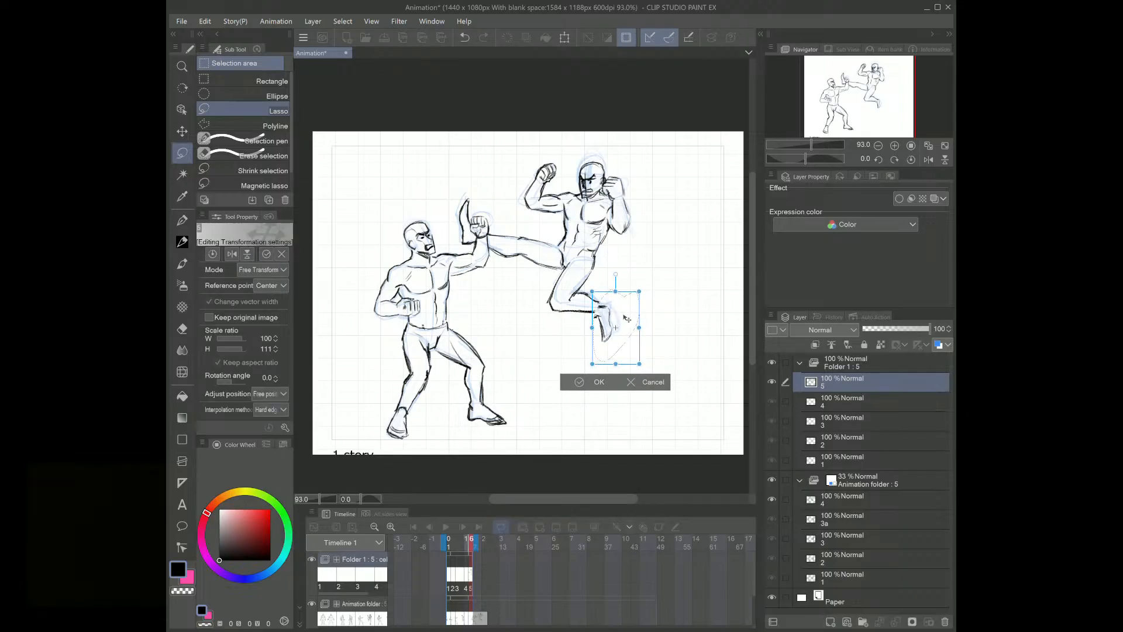
drag(679, 260, 679, 259)
click(579, 383)
Step: Lasso the jumping fighter's kicking foot and transform it to be slightly shorter
mouse_move(473, 212)
mouse_down()
mouse_move(481, 240)
mouse_move(446, 208)
mouse_move(471, 189)
mouse_move(460, 201)
mouse_up()
key(ctrl+t)
click(676, 152)
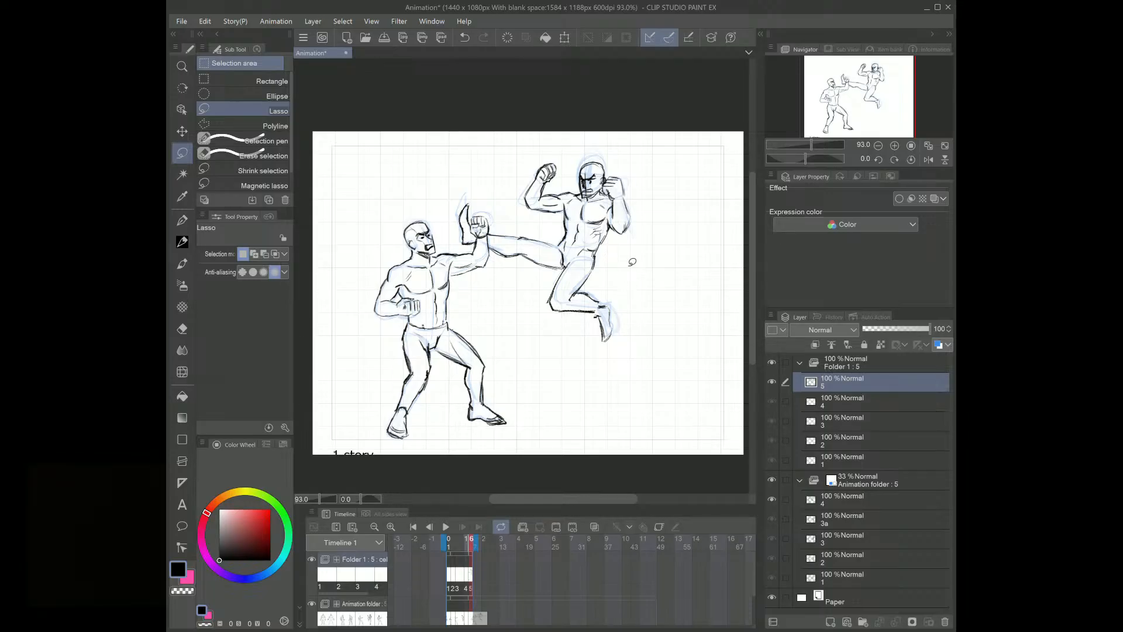
Step: Toggle the visibility of Folder 1 repeatedly to compare the line art with the rough sketch beneath
click(772, 363)
click(771, 362)
click(772, 362)
click(772, 362)
click(773, 362)
click(773, 362)
click(772, 362)
click(774, 360)
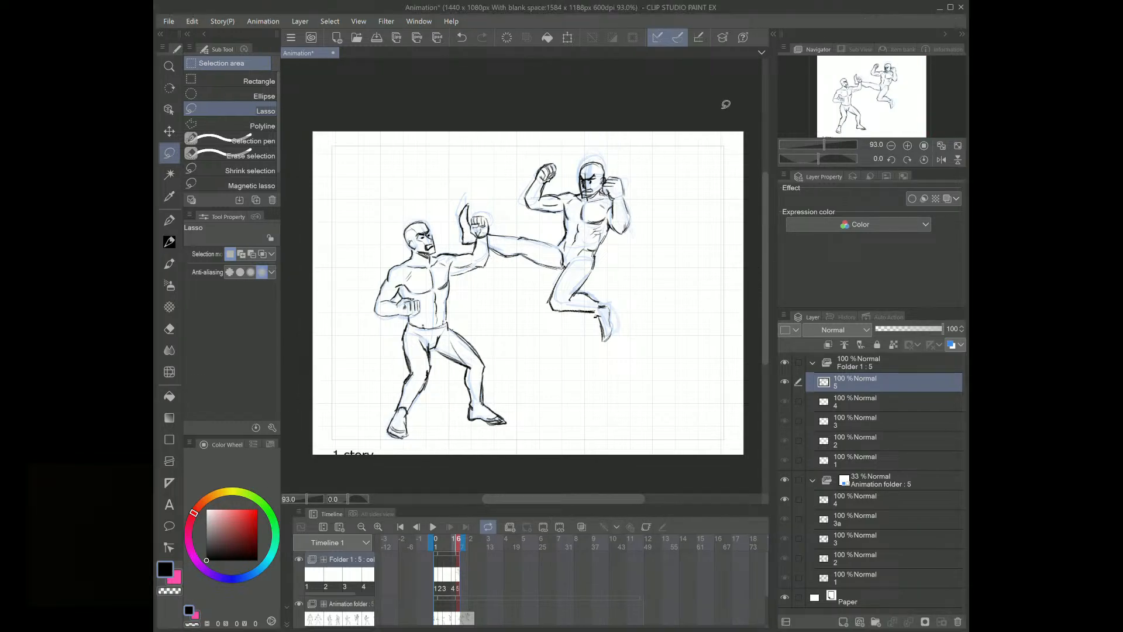
Step: Play the animation from the first frame to review the motion, and stop the playback
key(Home)
key(Right)
key(Right)
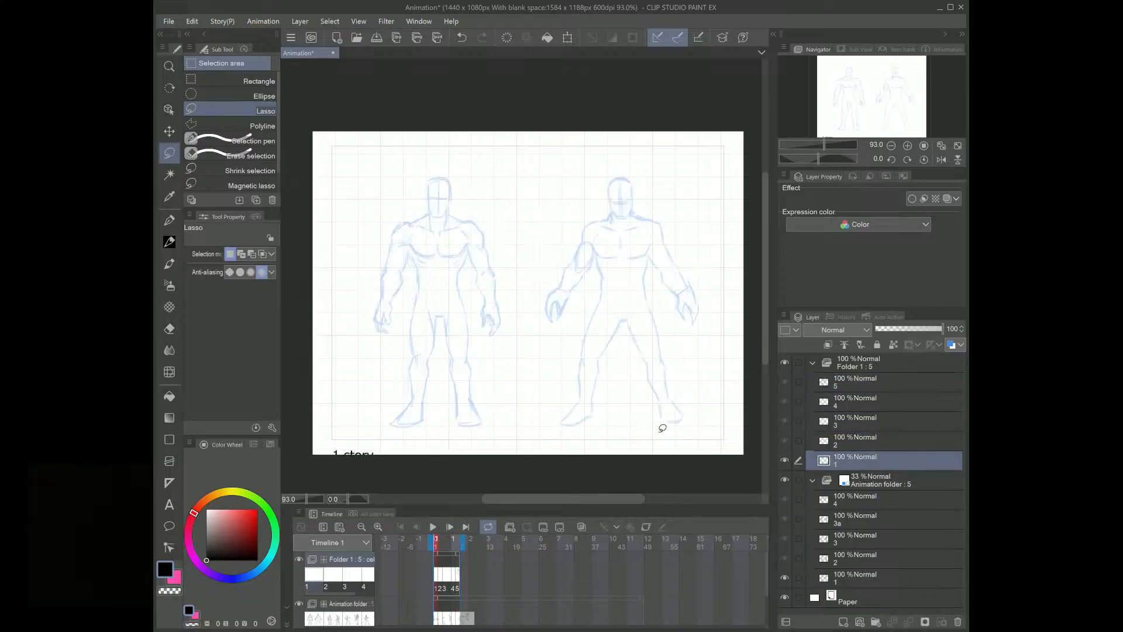
key(space)
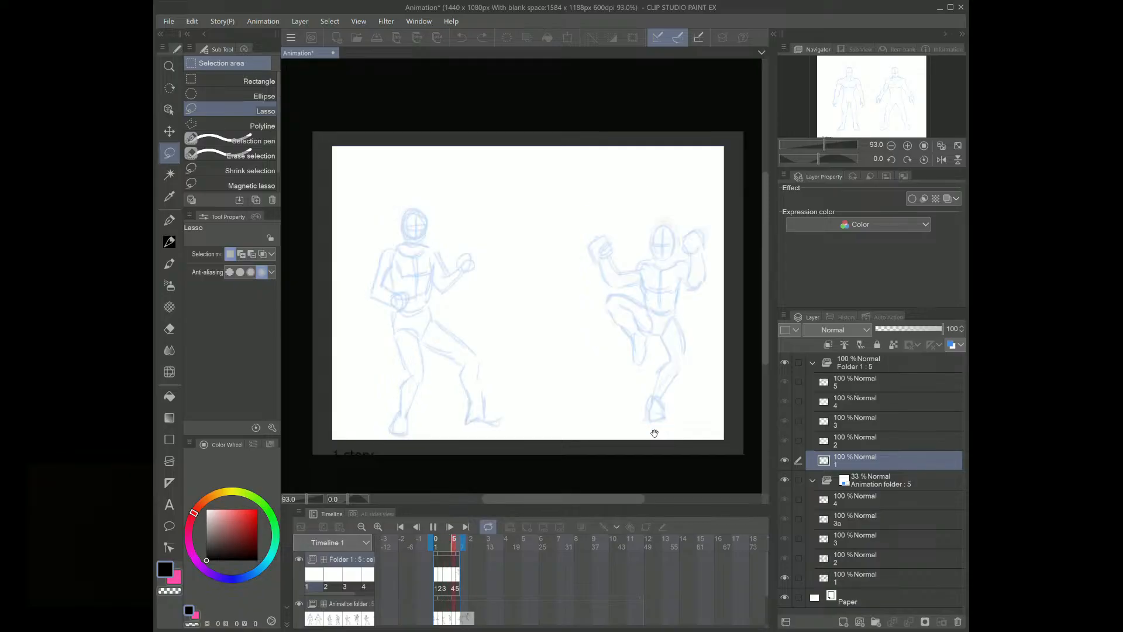
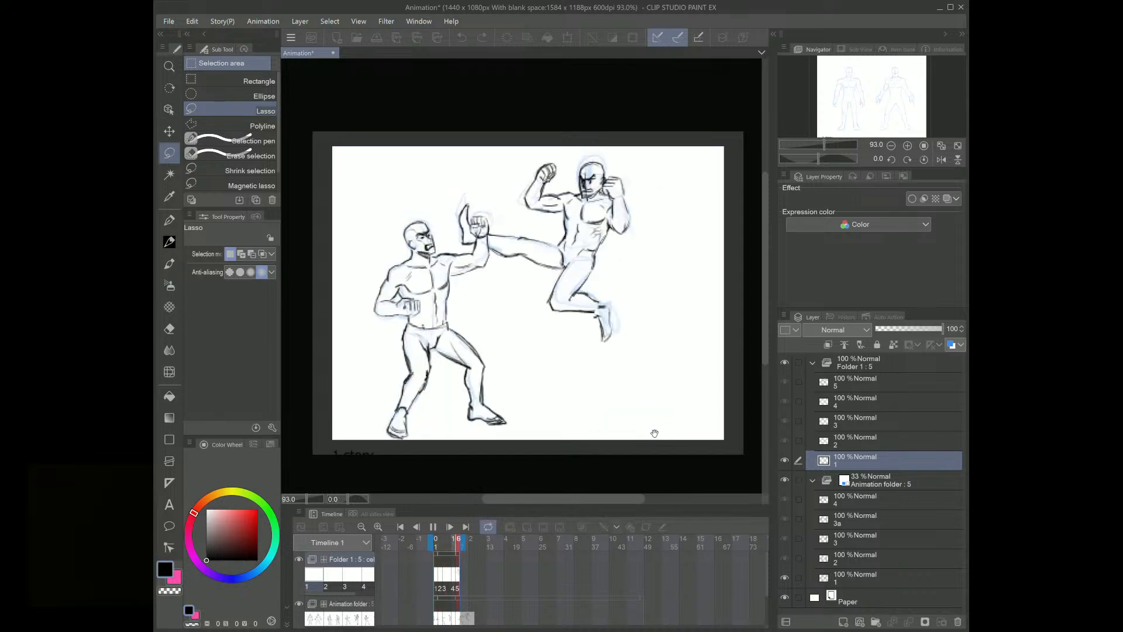
key(space)
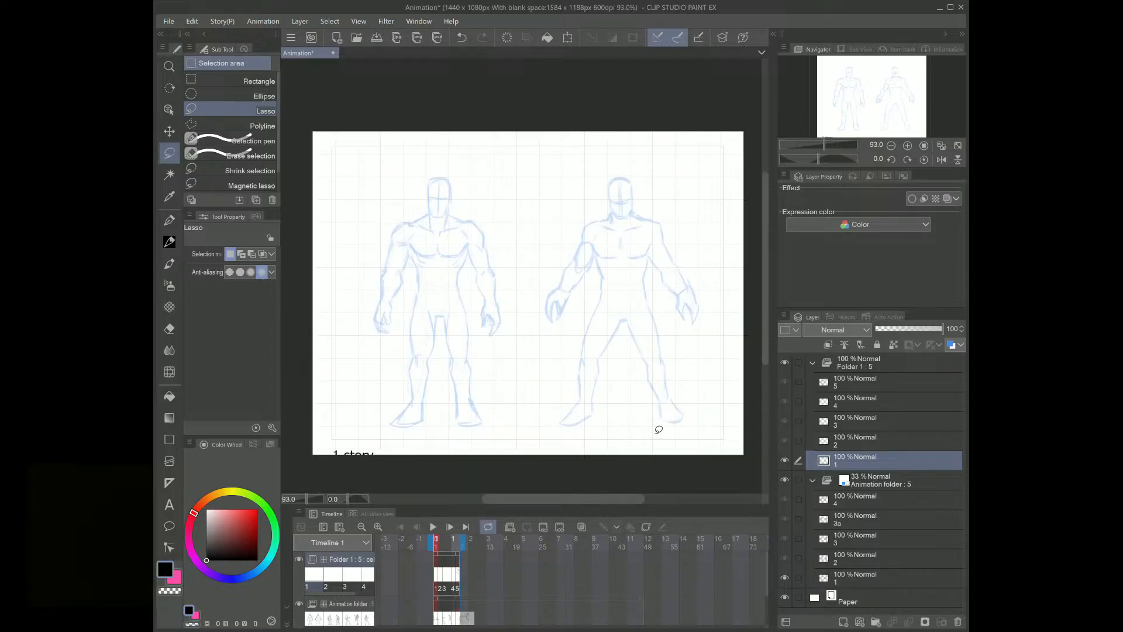
Step: On cel 3 of Folder 1, ink the left fighter's bent near arm and its fist with the 2B pencil
click(448, 542)
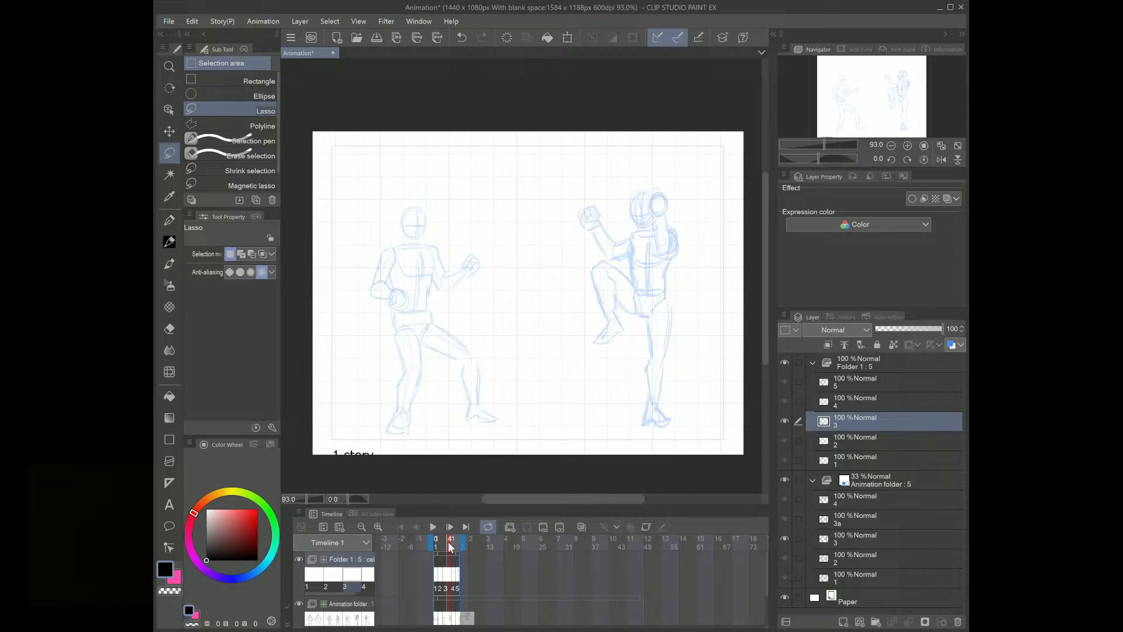
click(453, 542)
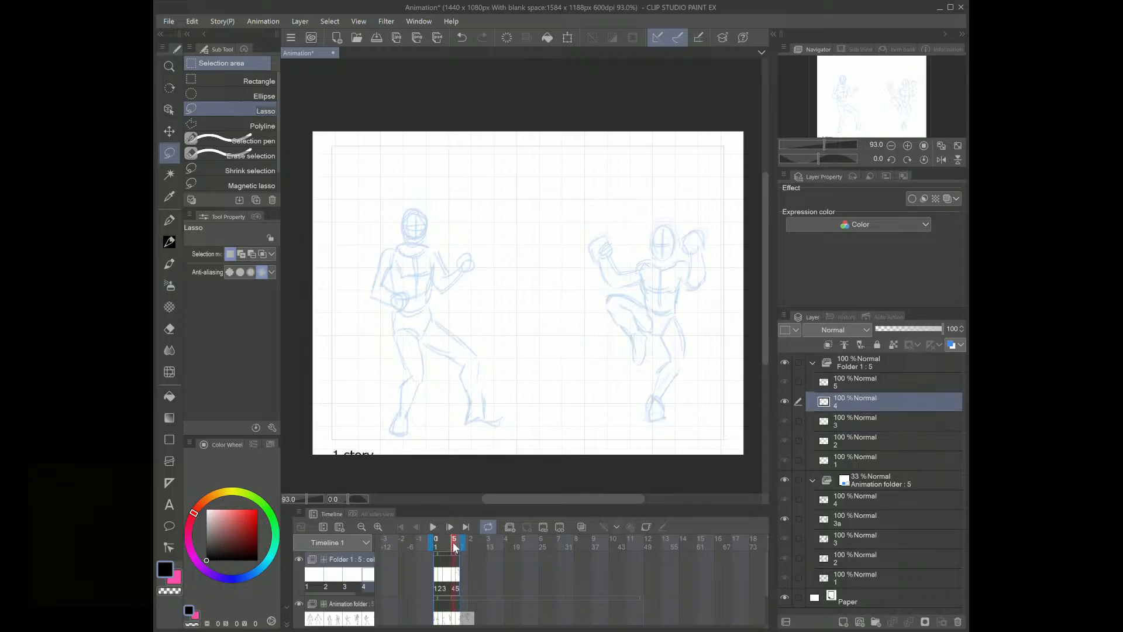
click(448, 541)
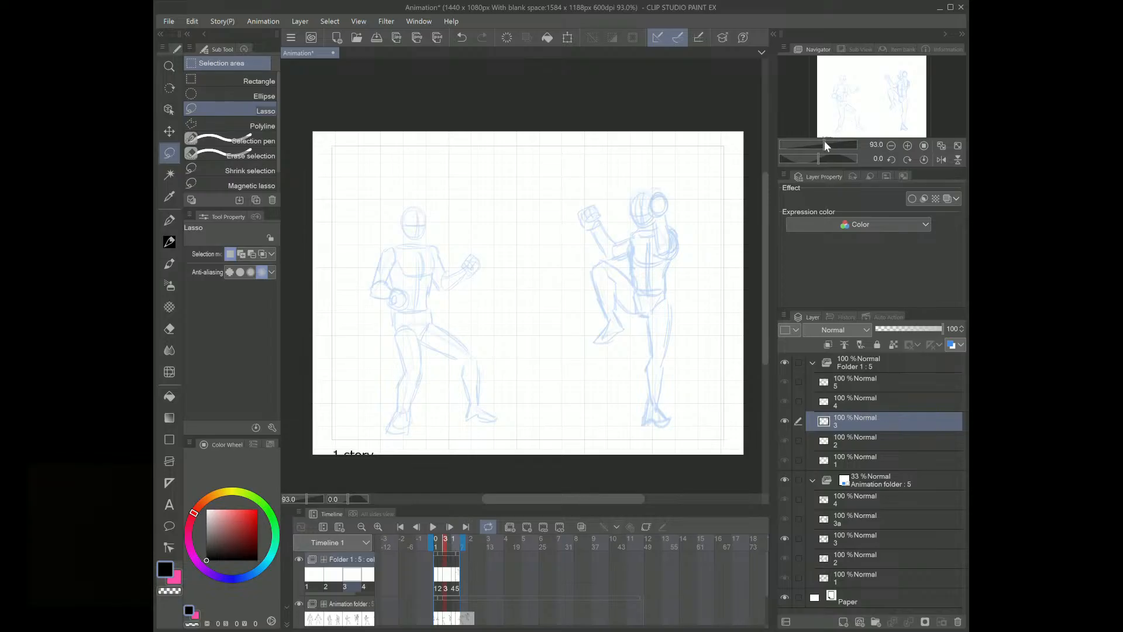
drag(825, 144, 826, 144)
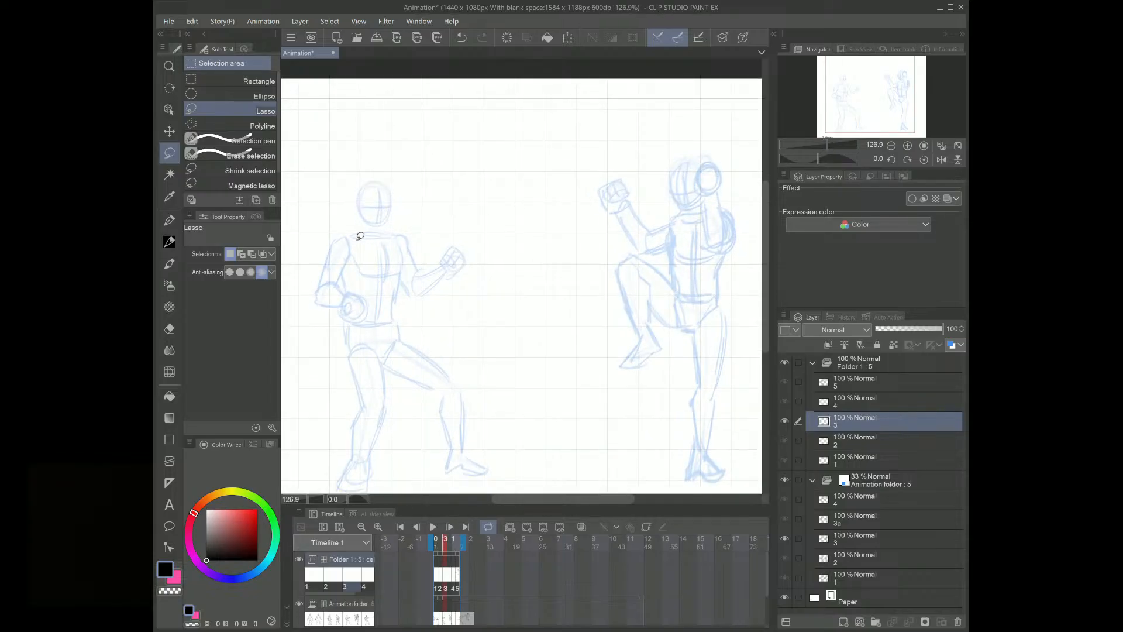
click(169, 239)
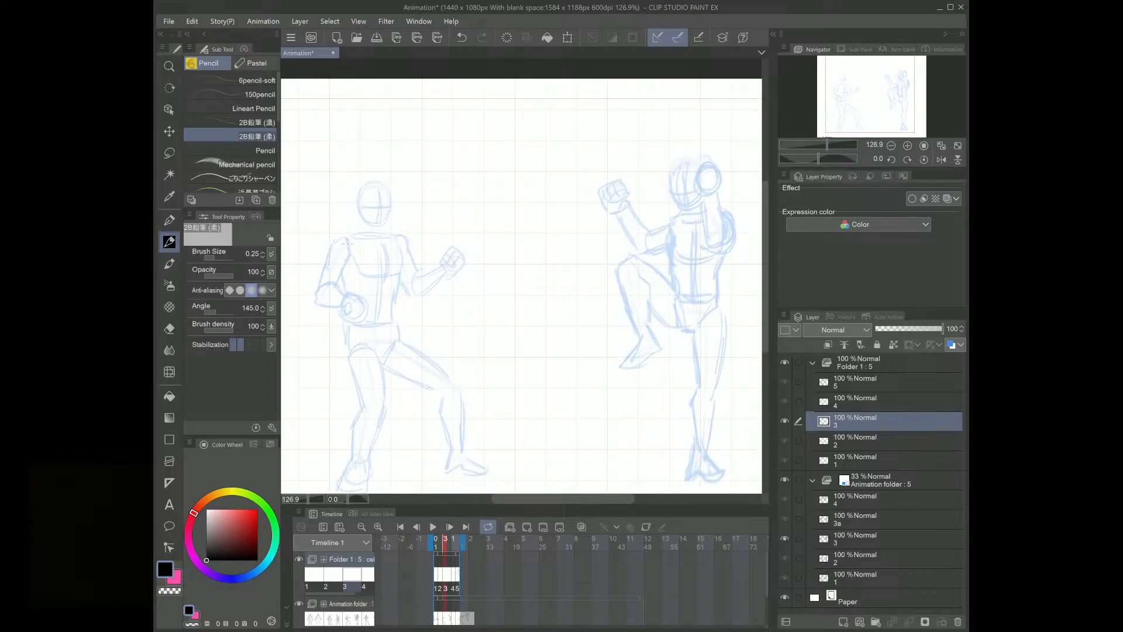
mouse_move(338, 237)
mouse_down()
mouse_move(317, 275)
mouse_move(343, 265)
mouse_move(338, 287)
mouse_move(352, 261)
mouse_move(314, 298)
mouse_move(330, 286)
mouse_move(345, 294)
mouse_move(330, 309)
mouse_move(346, 311)
mouse_move(344, 293)
mouse_move(369, 314)
mouse_up()
mouse_move(371, 310)
mouse_down()
mouse_move(347, 317)
mouse_move(331, 301)
mouse_up()
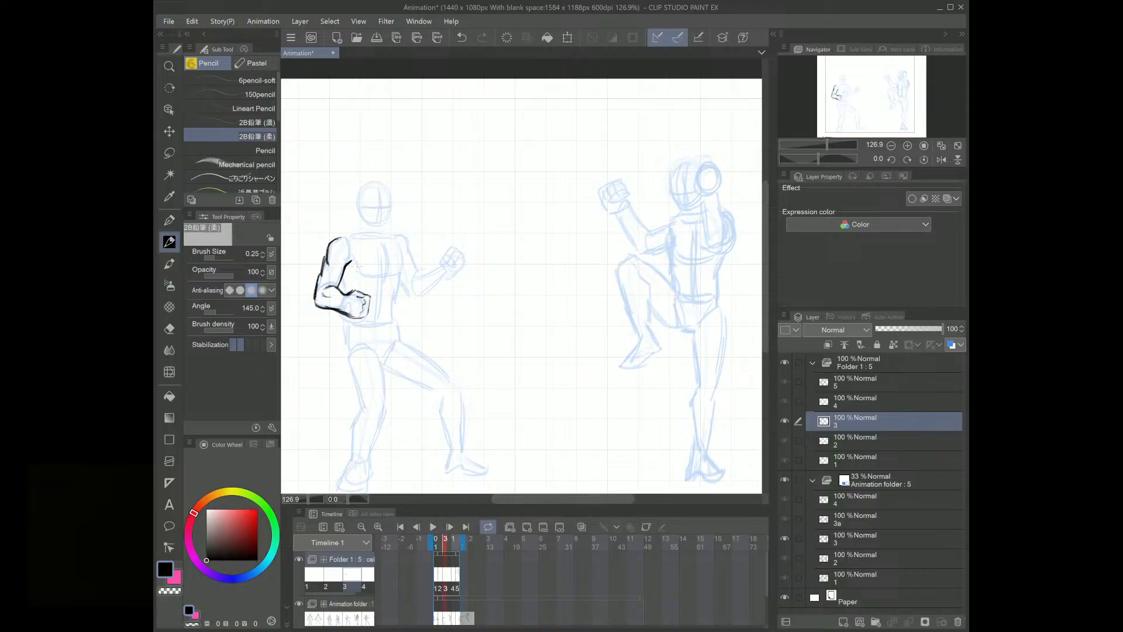
Step: Ink the left fighter's chest muscles, torso sides, waist and far arm up to the wrist
mouse_move(349, 262)
mouse_down()
mouse_move(360, 278)
mouse_move(385, 275)
mouse_move(385, 256)
mouse_move(385, 275)
mouse_move(406, 276)
mouse_move(401, 251)
mouse_up()
mouse_move(342, 280)
mouse_down()
mouse_move(349, 294)
mouse_move(398, 291)
mouse_move(396, 318)
mouse_up()
drag(396, 301, 394, 319)
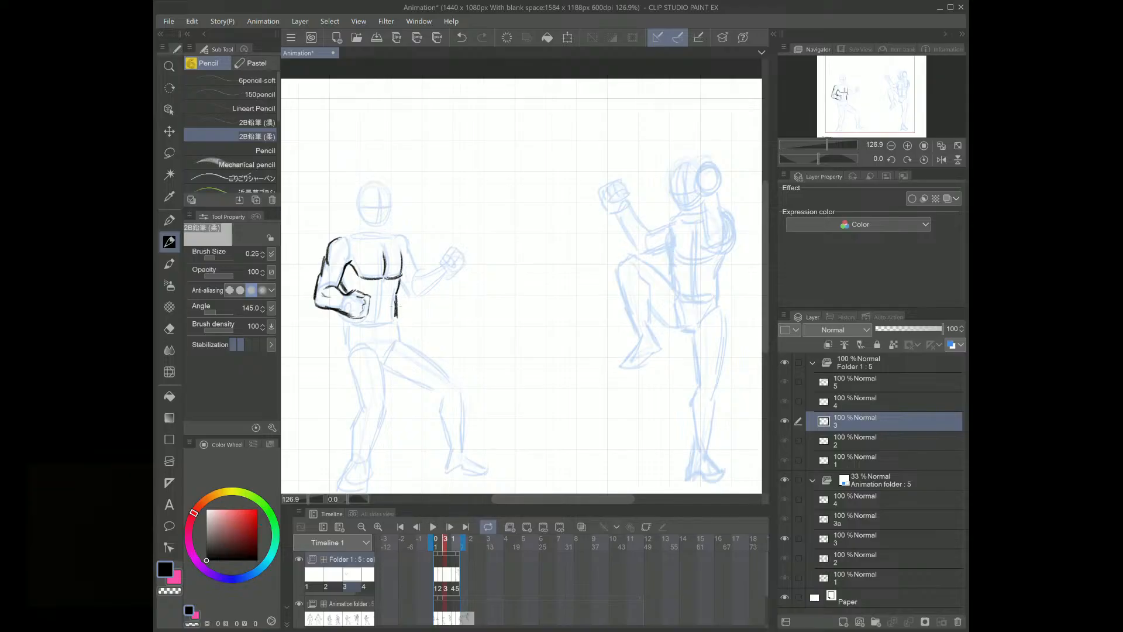
mouse_move(397, 236)
mouse_down()
mouse_move(416, 249)
mouse_move(415, 301)
mouse_move(446, 279)
mouse_move(409, 287)
mouse_move(444, 263)
mouse_up()
drag(346, 312, 348, 351)
drag(399, 321, 399, 339)
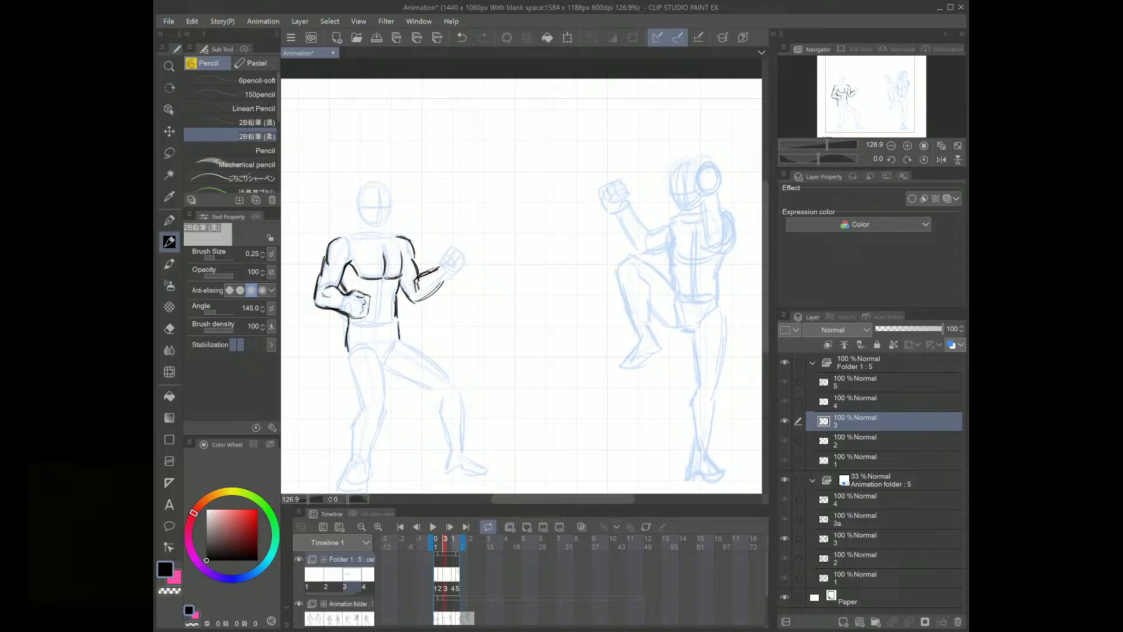
Step: Add the left fighter's chest and abdomen detail lines and ink the raised far fist
drag(412, 271, 401, 284)
drag(357, 246, 376, 240)
drag(385, 294, 383, 310)
drag(385, 297, 384, 312)
mouse_move(437, 259)
mouse_down()
mouse_move(442, 268)
mouse_move(445, 253)
mouse_up()
drag(445, 253, 445, 267)
drag(441, 265, 453, 247)
drag(454, 248, 457, 276)
mouse_move(449, 271)
mouse_down()
mouse_move(459, 277)
mouse_move(447, 281)
mouse_up()
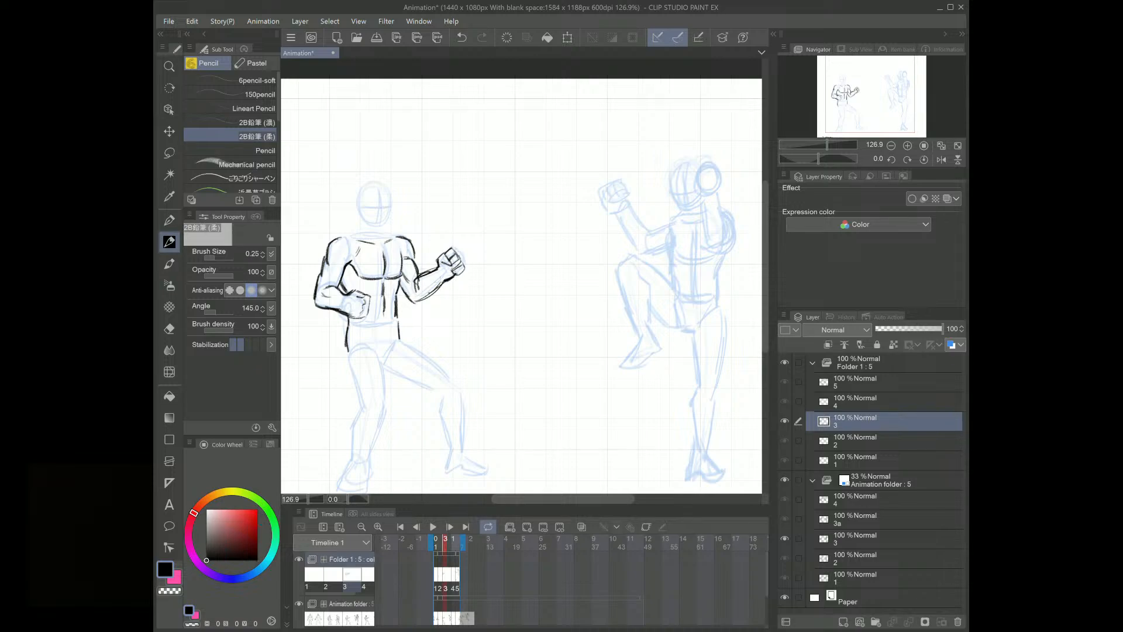
Step: Ink the left fighter's hip line, both thighs and the rear lower leg down to the ankle
drag(348, 353, 368, 406)
mouse_move(351, 354)
mouse_down()
mouse_move(367, 405)
mouse_move(388, 399)
mouse_up()
drag(385, 376, 391, 397)
drag(382, 354, 387, 377)
drag(374, 348, 387, 385)
mouse_move(356, 342)
mouse_down()
mouse_move(381, 351)
mouse_move(398, 337)
mouse_move(426, 387)
mouse_up()
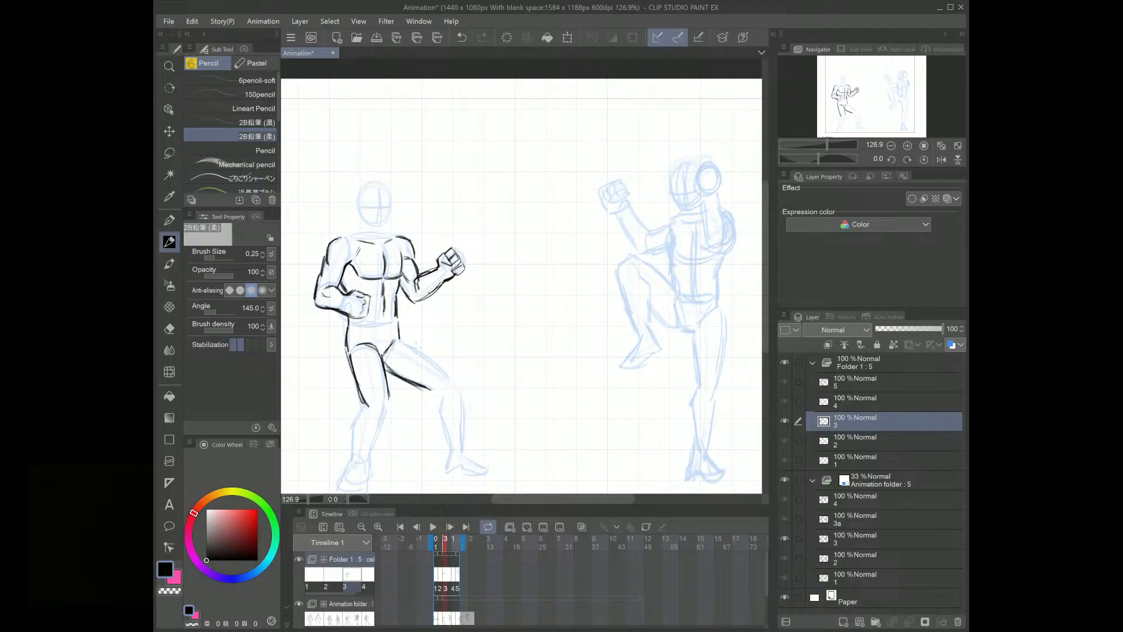
drag(402, 342, 446, 375)
drag(364, 402, 350, 460)
drag(389, 401, 365, 460)
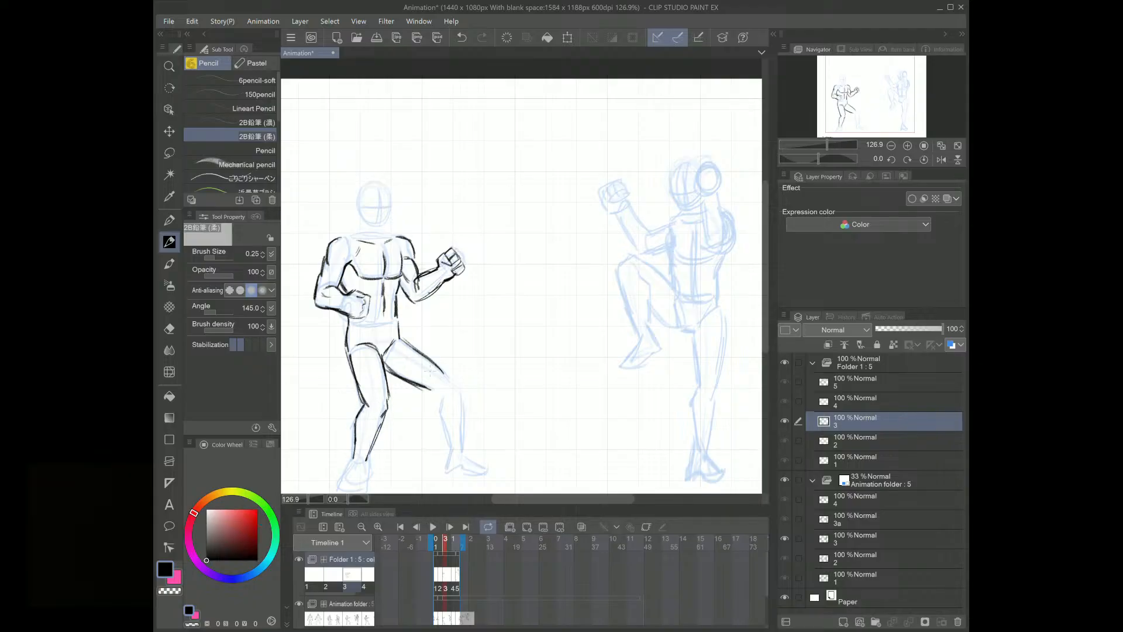
Step: Ink the left fighter's front lower leg and both feet
mouse_move(419, 386)
mouse_down()
mouse_move(447, 430)
mouse_move(442, 374)
mouse_move(459, 395)
mouse_move(461, 448)
mouse_up()
drag(460, 407, 461, 449)
drag(438, 414, 448, 446)
mouse_move(436, 410)
mouse_down()
mouse_move(445, 472)
mouse_move(492, 471)
mouse_up()
drag(358, 456, 339, 488)
mouse_move(338, 488)
mouse_down()
mouse_move(368, 488)
mouse_move(369, 461)
mouse_move(368, 478)
mouse_up()
drag(353, 464, 342, 481)
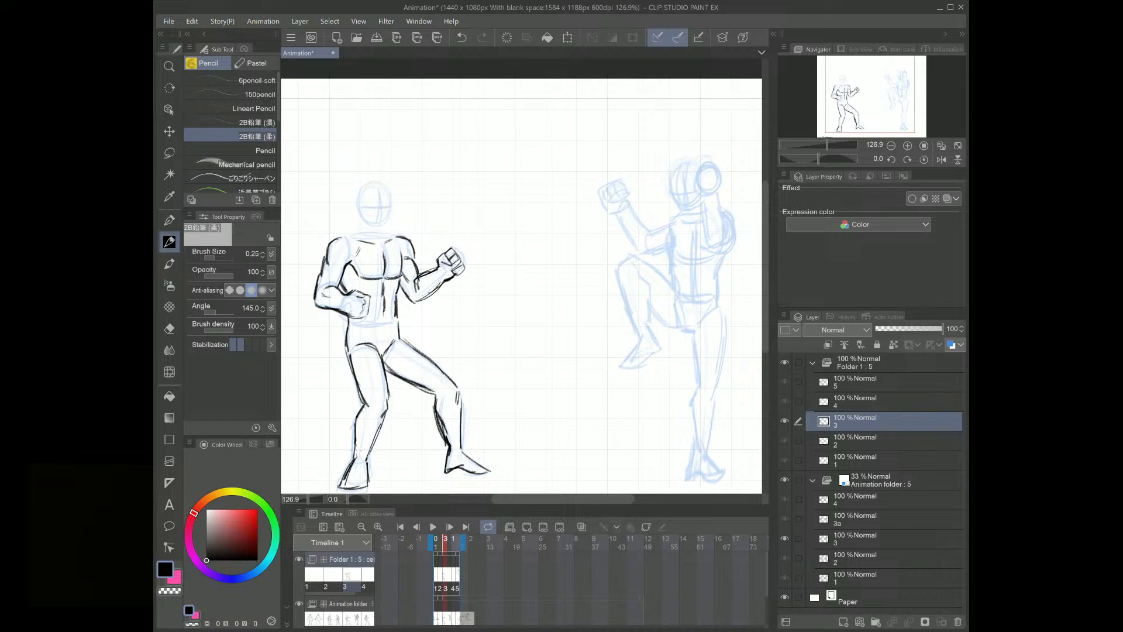
drag(341, 488, 365, 491)
drag(361, 448, 355, 463)
Step: Ink the left fighter's shoulder line, neck and head with its face guidelines
mouse_move(344, 236)
mouse_down()
mouse_move(369, 182)
mouse_move(359, 190)
mouse_move(392, 192)
mouse_move(388, 233)
mouse_up()
mouse_move(368, 234)
mouse_down()
mouse_move(389, 231)
mouse_move(378, 232)
mouse_move(391, 207)
mouse_move(370, 201)
mouse_move(369, 232)
mouse_move(356, 220)
mouse_move(366, 188)
mouse_move(355, 233)
mouse_move(396, 238)
mouse_up()
drag(387, 232, 396, 240)
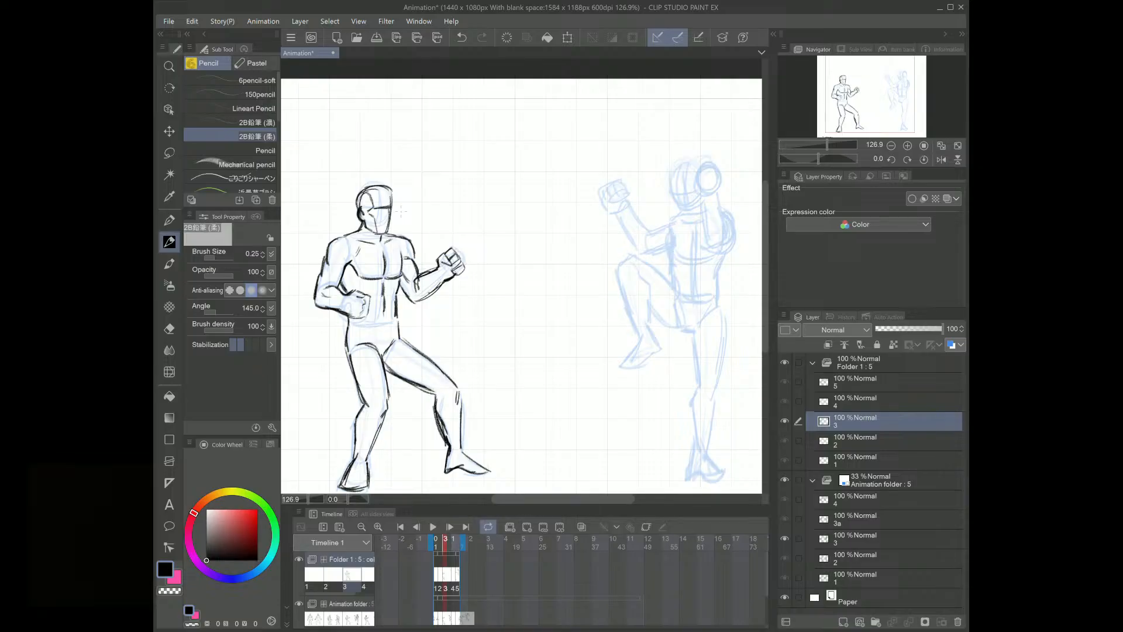
Step: Lasso the left fighter's legs from mid-thigh down and move them slightly up toward the body
click(169, 154)
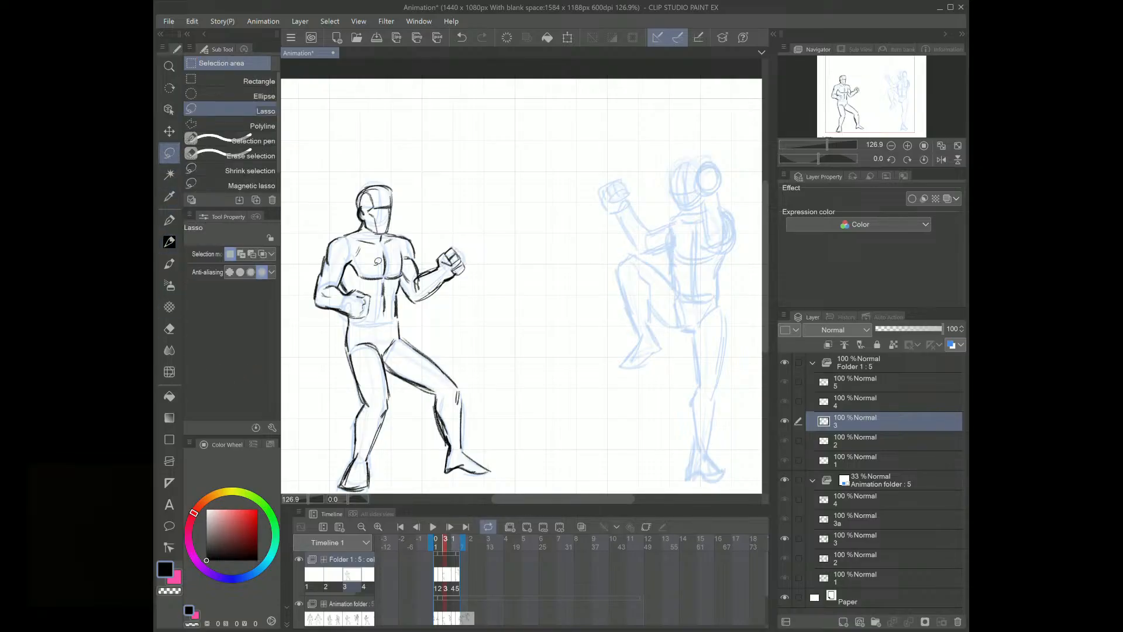
mouse_move(478, 383)
mouse_down()
mouse_move(389, 396)
mouse_move(316, 482)
mouse_move(526, 427)
mouse_move(497, 271)
mouse_up()
click(470, 448)
drag(458, 346, 454, 339)
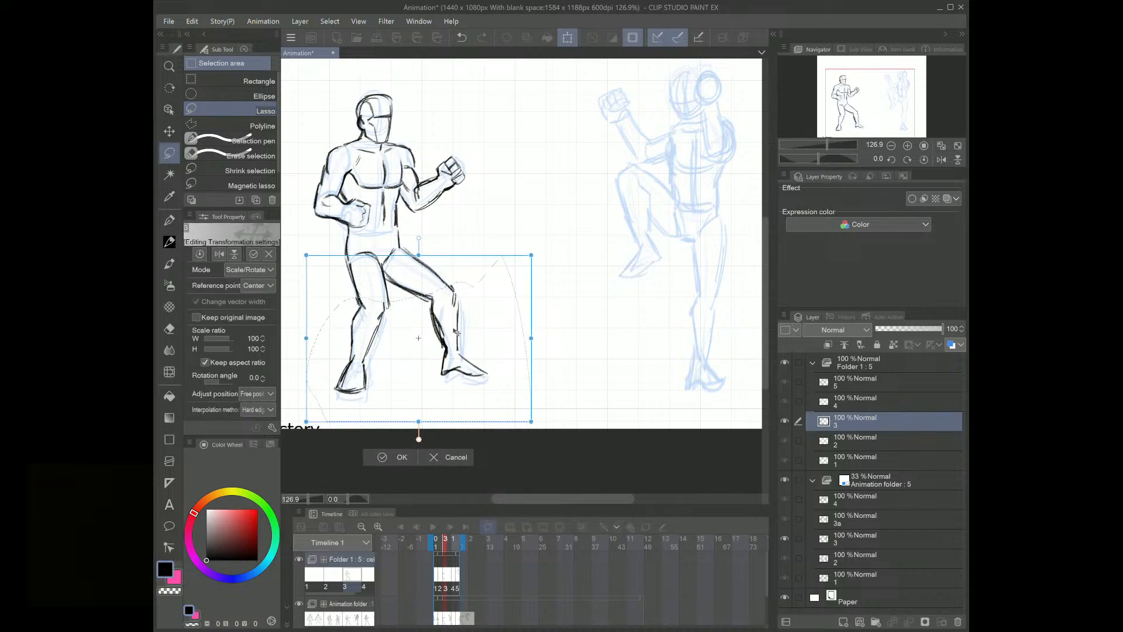
click(391, 456)
Step: Lasso both of the left fighter's legs from the hips down and shift them slightly upward
mouse_move(423, 233)
mouse_down()
mouse_move(374, 239)
mouse_move(319, 351)
mouse_move(514, 392)
mouse_move(489, 236)
mouse_up()
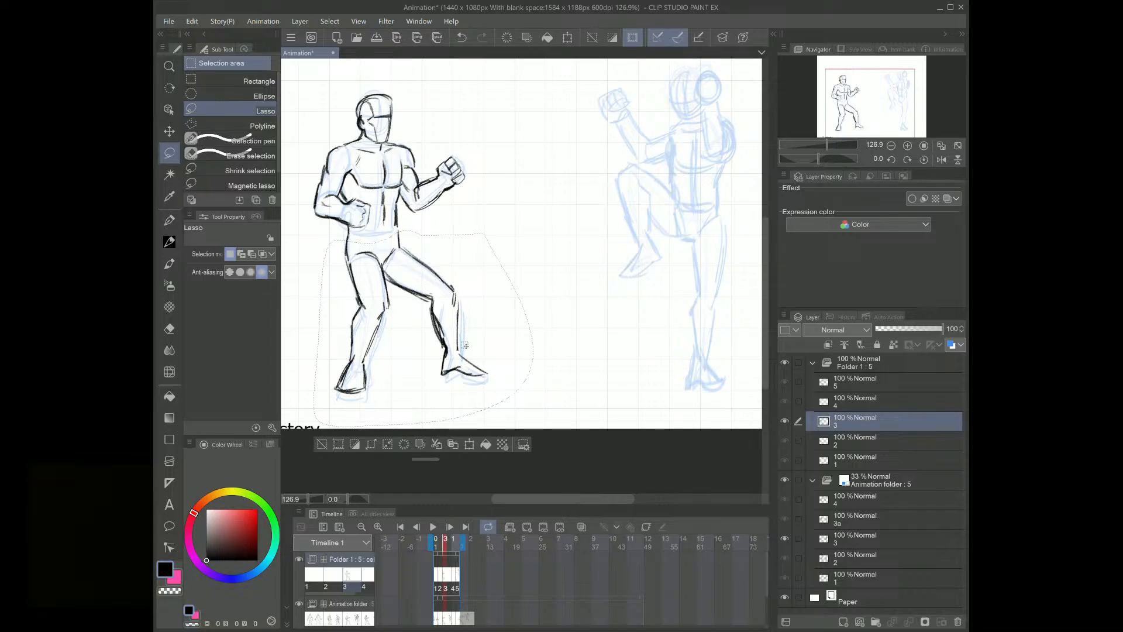
click(469, 444)
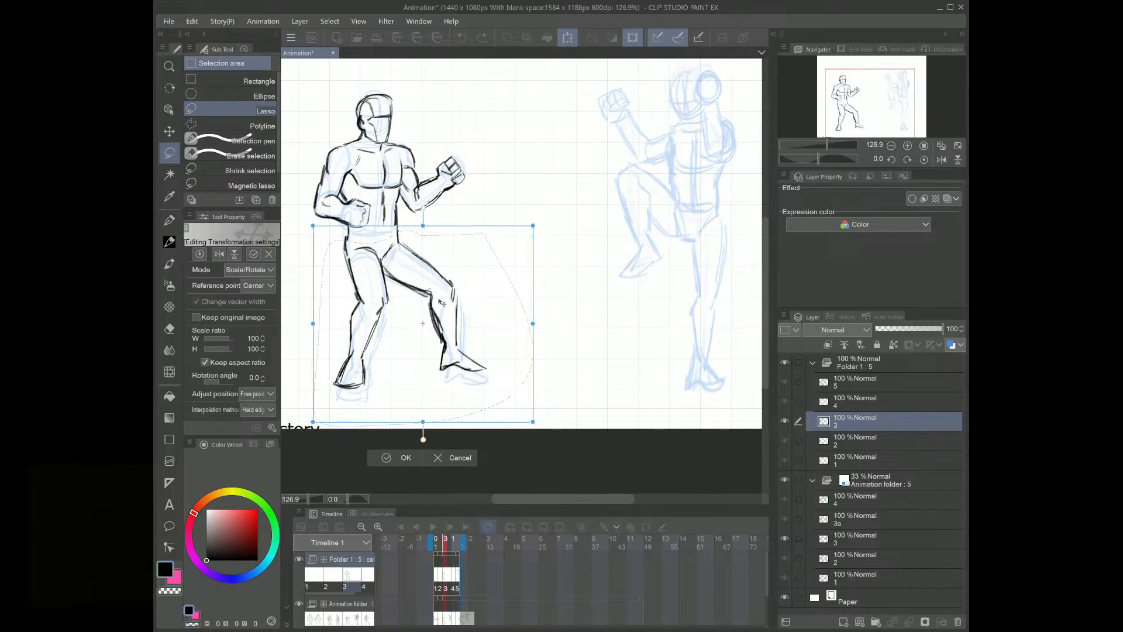
click(391, 456)
key(ctrl+d)
Step: Lasso the left fighter's front leg and rotate it 4 degrees clockwise
mouse_move(474, 255)
mouse_down()
mouse_move(404, 235)
mouse_move(389, 275)
mouse_move(456, 394)
mouse_move(512, 286)
mouse_up()
click(497, 419)
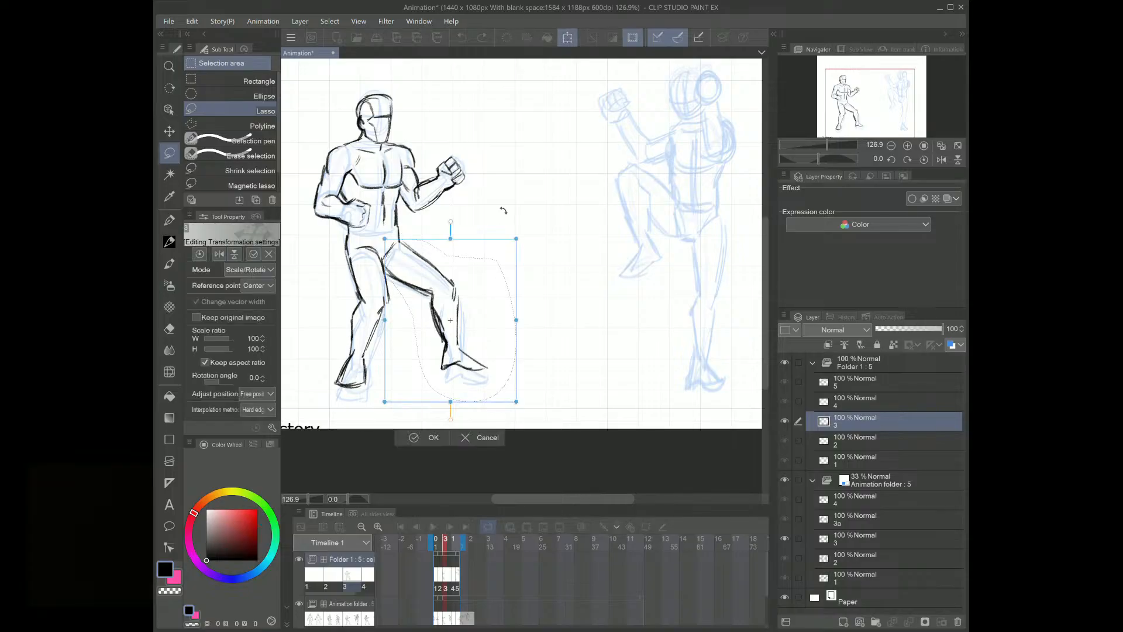
drag(523, 234, 529, 240)
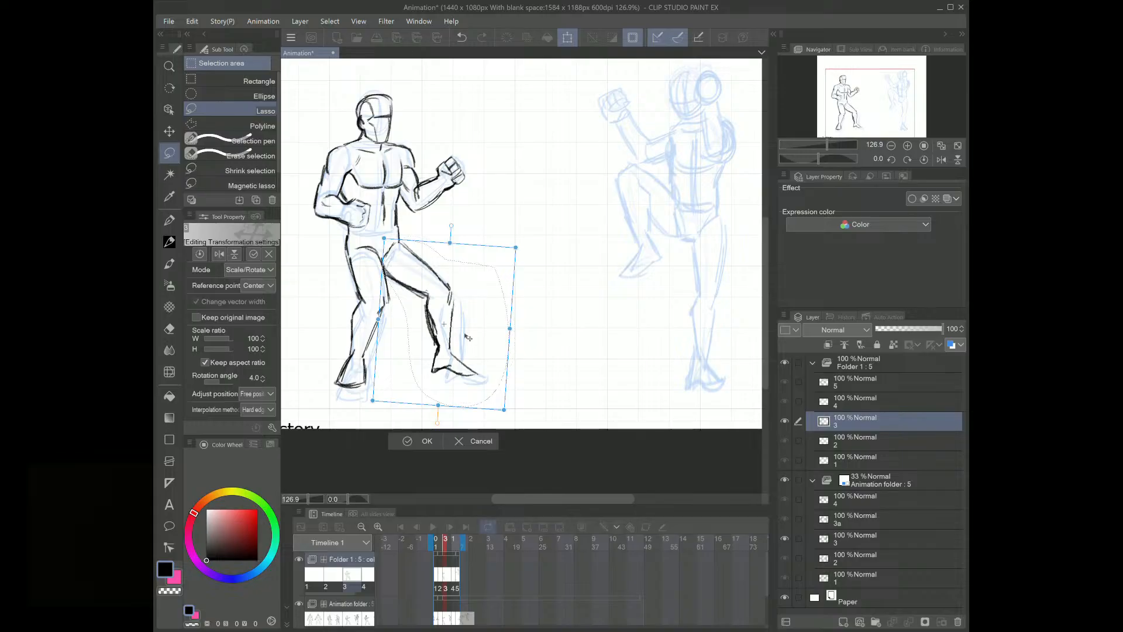
click(407, 440)
Step: Lasso the left fighter's front foot and rotate it 7.1 degrees counterclockwise
mouse_move(469, 347)
mouse_down()
mouse_move(463, 389)
mouse_move(479, 342)
mouse_move(504, 331)
mouse_up()
key(ctrl+t)
drag(476, 373, 479, 373)
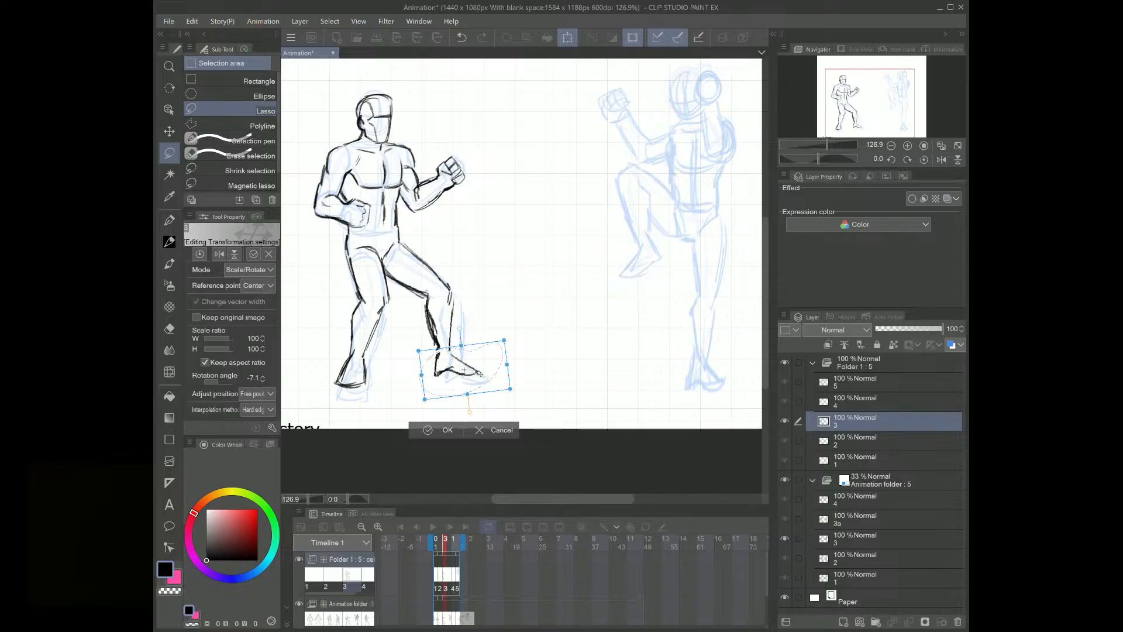
click(447, 430)
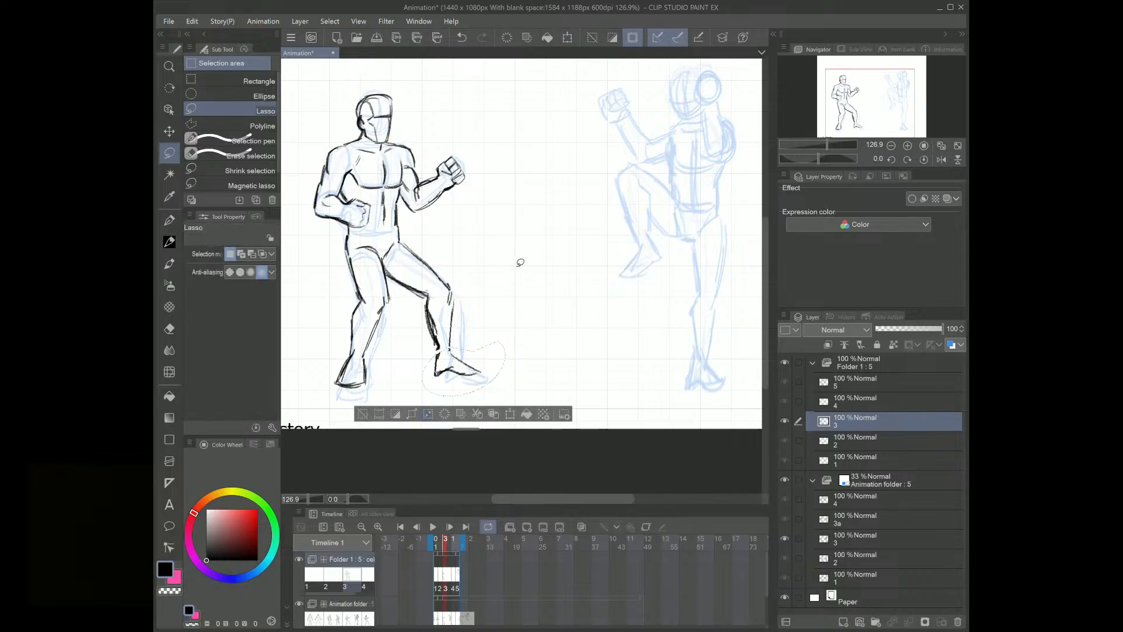
Step: Lasso the left fighter's back lower leg and rotate it slightly so the foot moves outward
mouse_move(396, 287)
mouse_down()
mouse_move(321, 371)
mouse_move(400, 291)
mouse_up()
key(ctrl+t)
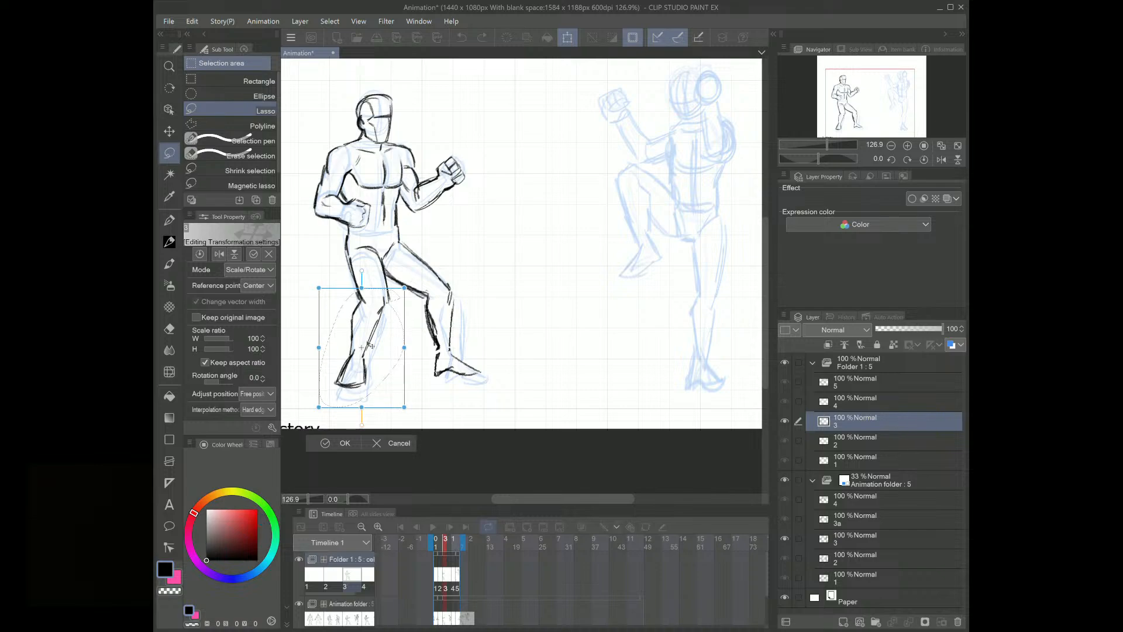
drag(361, 348, 413, 283)
click(325, 443)
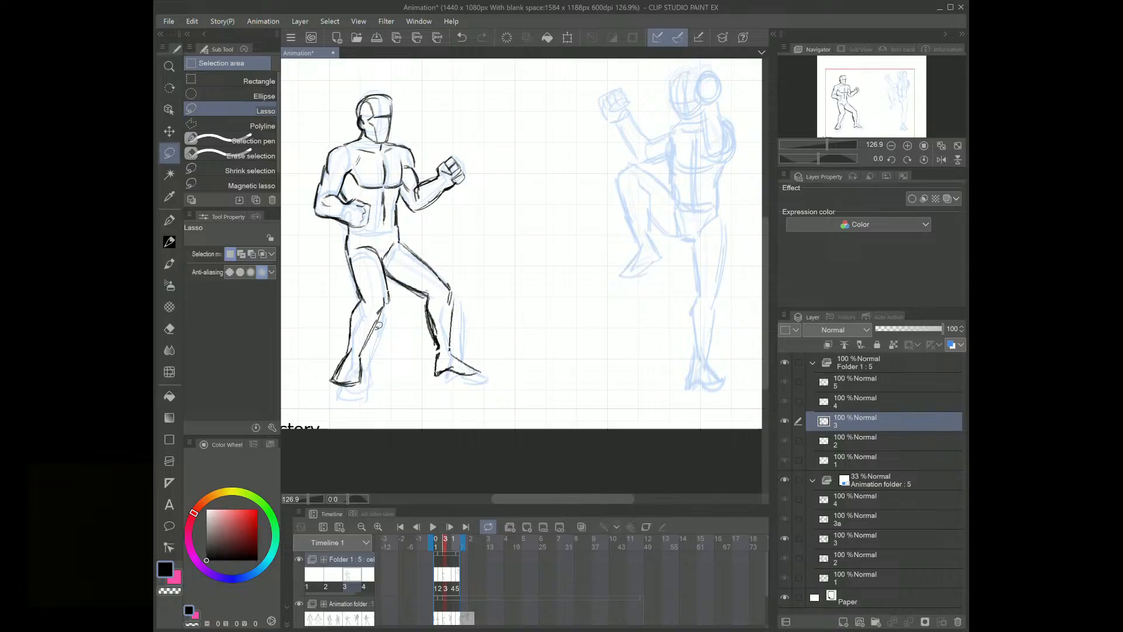
Step: Redraw the left fighter's back foot with the 2B pencil, adding the sole, toes and ankle line
click(169, 242)
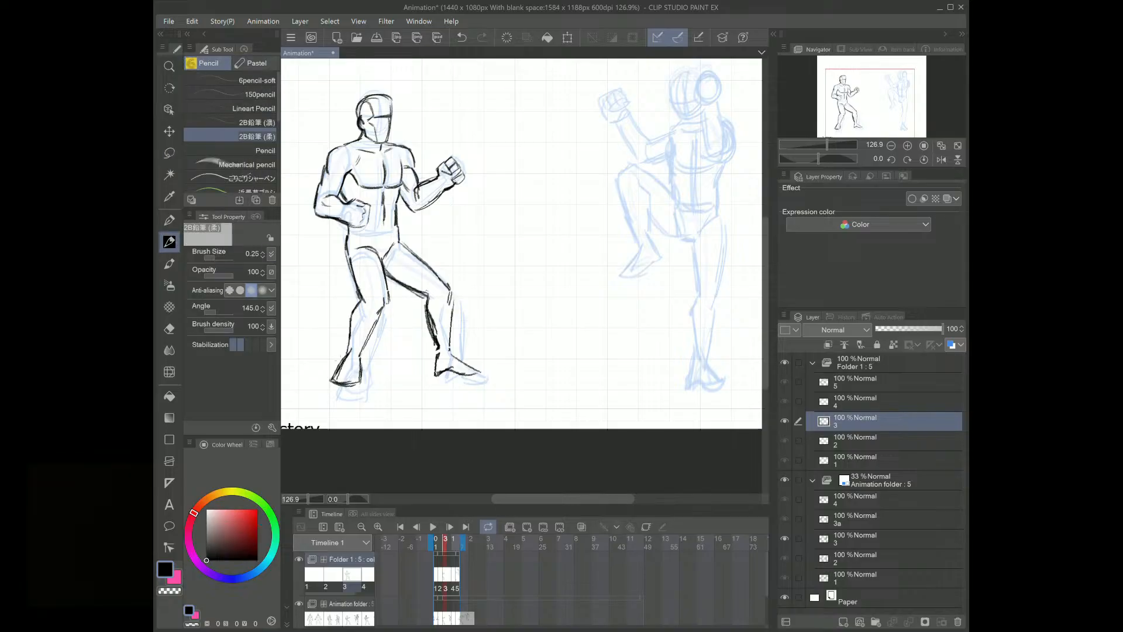
drag(340, 366, 331, 382)
drag(331, 384, 355, 386)
drag(351, 377, 343, 387)
drag(339, 379, 337, 388)
drag(362, 351, 358, 363)
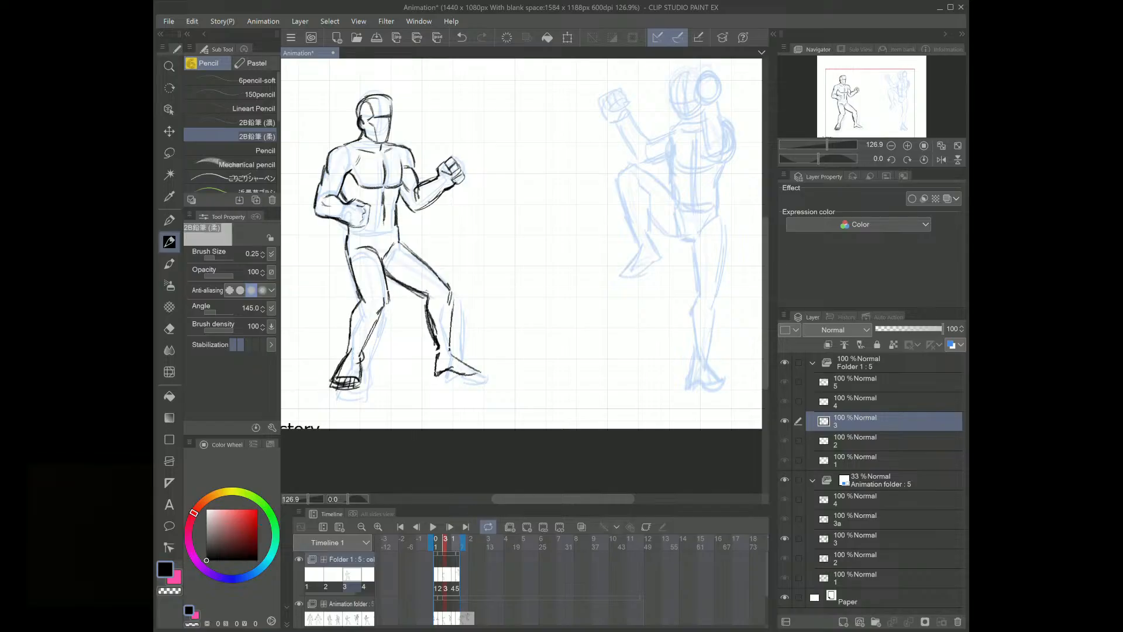
Step: Darken the left fighter's calf, inner thigh and knee contours with extra pencil strokes
mouse_move(374, 316)
mouse_down()
mouse_move(357, 352)
mouse_move(378, 317)
mouse_move(434, 301)
mouse_up()
drag(415, 293, 437, 305)
drag(342, 374, 334, 387)
drag(389, 273, 423, 295)
mouse_move(406, 248)
mouse_down()
mouse_move(433, 273)
mouse_move(403, 267)
mouse_move(423, 289)
mouse_move(372, 283)
mouse_up()
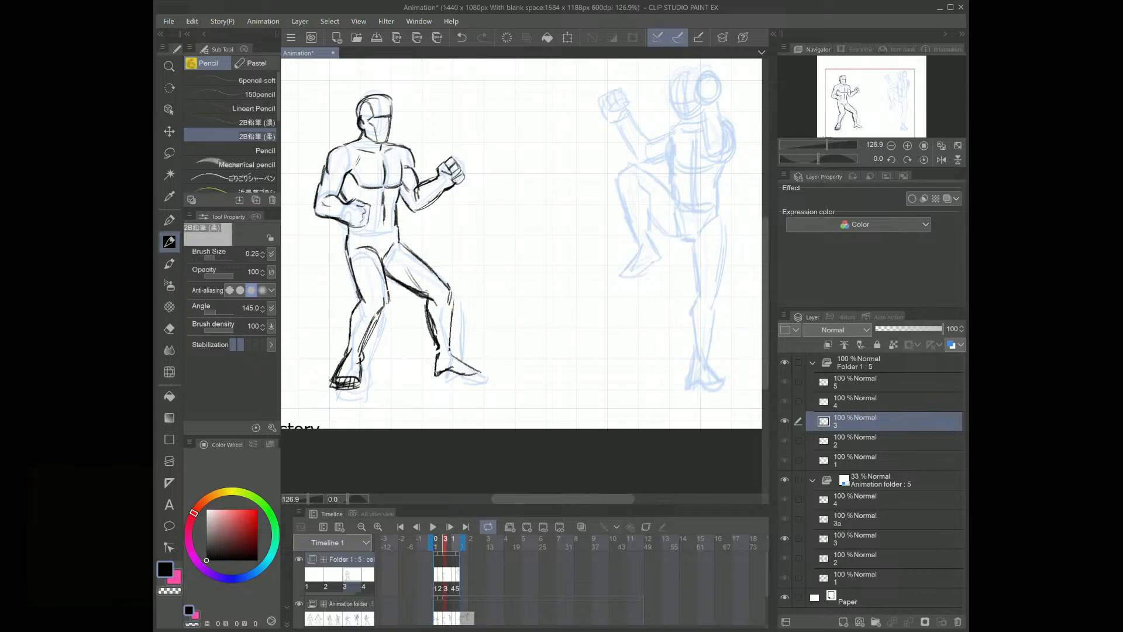
Step: Add pencil detail to the left fighter's face, near fist and waist
drag(385, 120, 387, 132)
drag(855, 107, 855, 103)
click(821, 142)
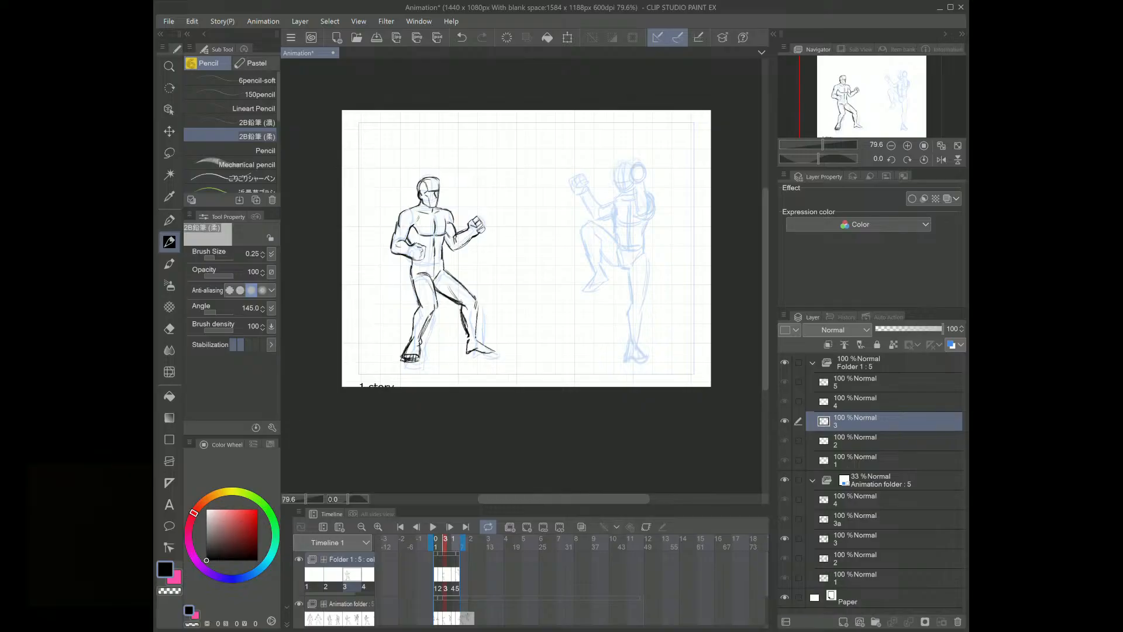
drag(412, 256, 409, 275)
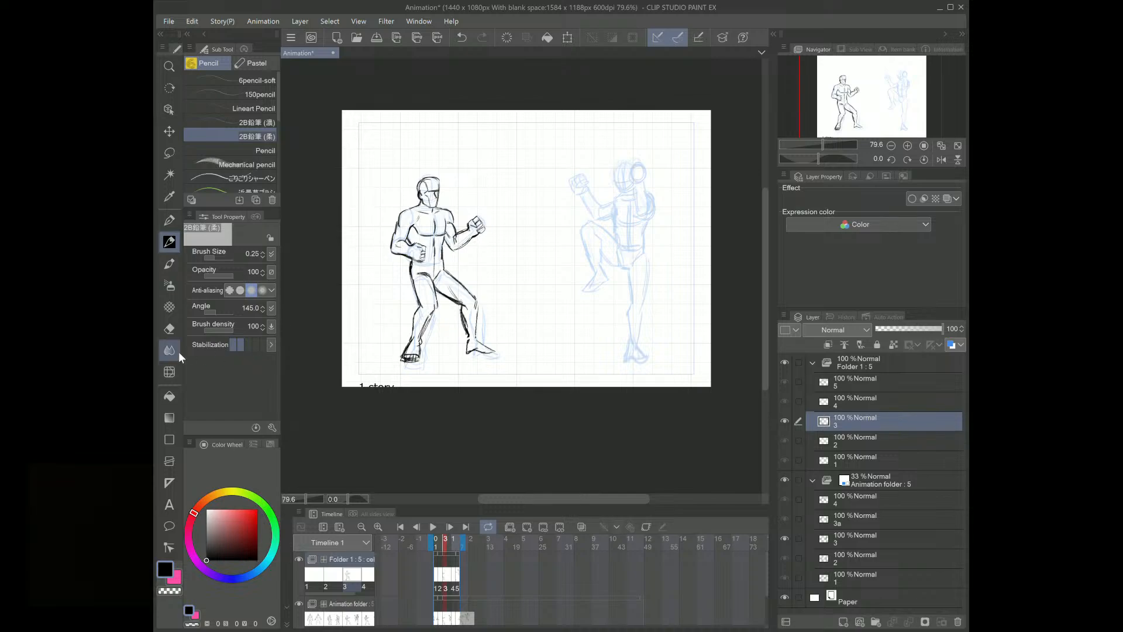
Step: Lasso the left fighter's back leg from the hip down, nudge it into place and deselect
click(176, 156)
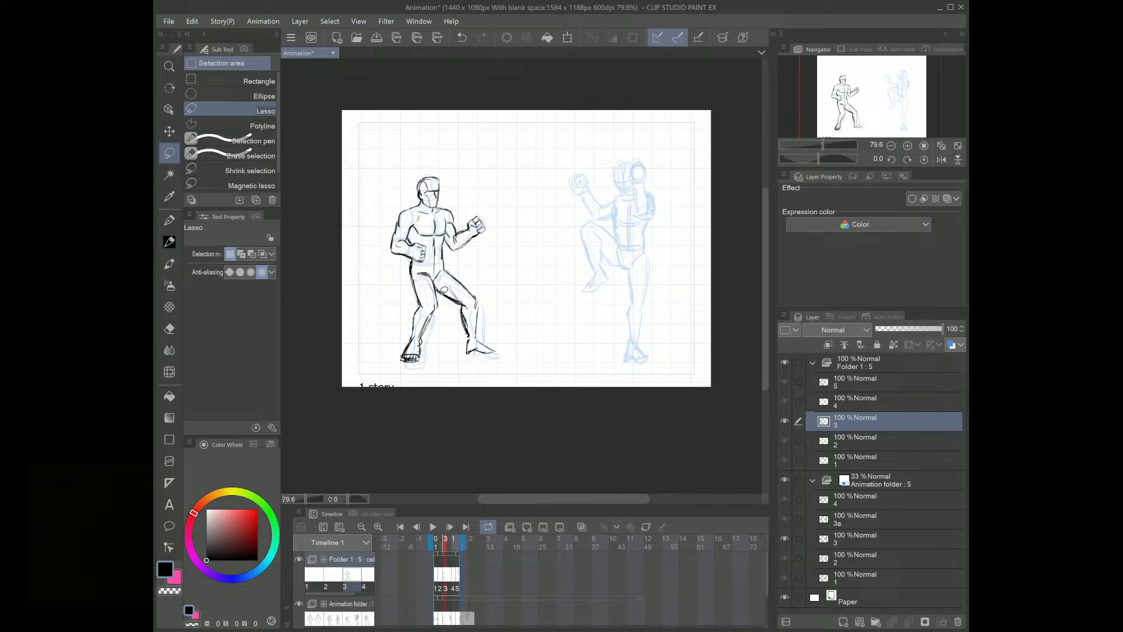
mouse_move(407, 313)
mouse_down()
mouse_move(440, 351)
mouse_move(442, 270)
mouse_move(432, 305)
mouse_up()
click(466, 400)
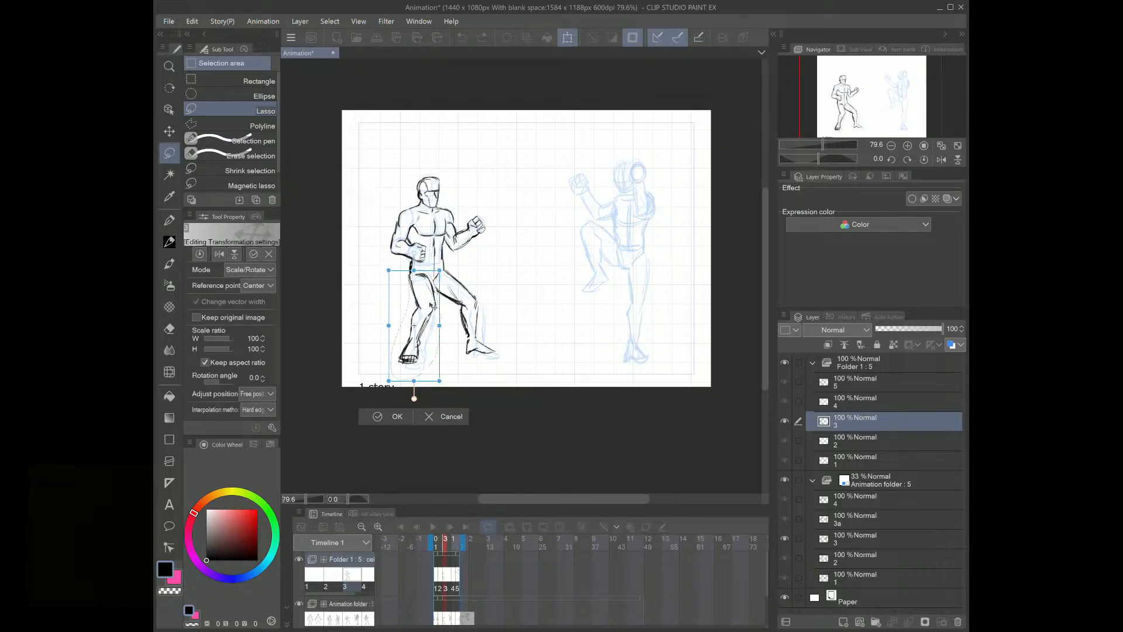
click(387, 415)
key(ctrl+d)
Step: Lasso the left fighter's back hip lines and shift them slightly to join the waist
mouse_move(411, 259)
mouse_down()
mouse_move(437, 271)
mouse_move(426, 280)
mouse_move(403, 269)
mouse_move(411, 260)
mouse_up()
click(467, 300)
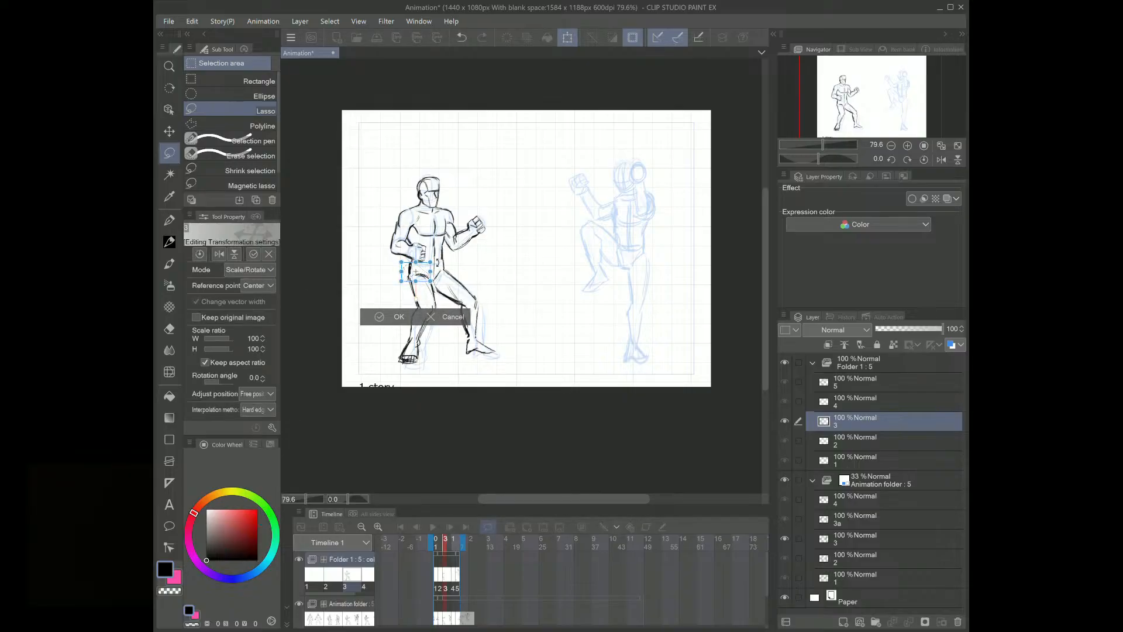
click(383, 317)
click(436, 289)
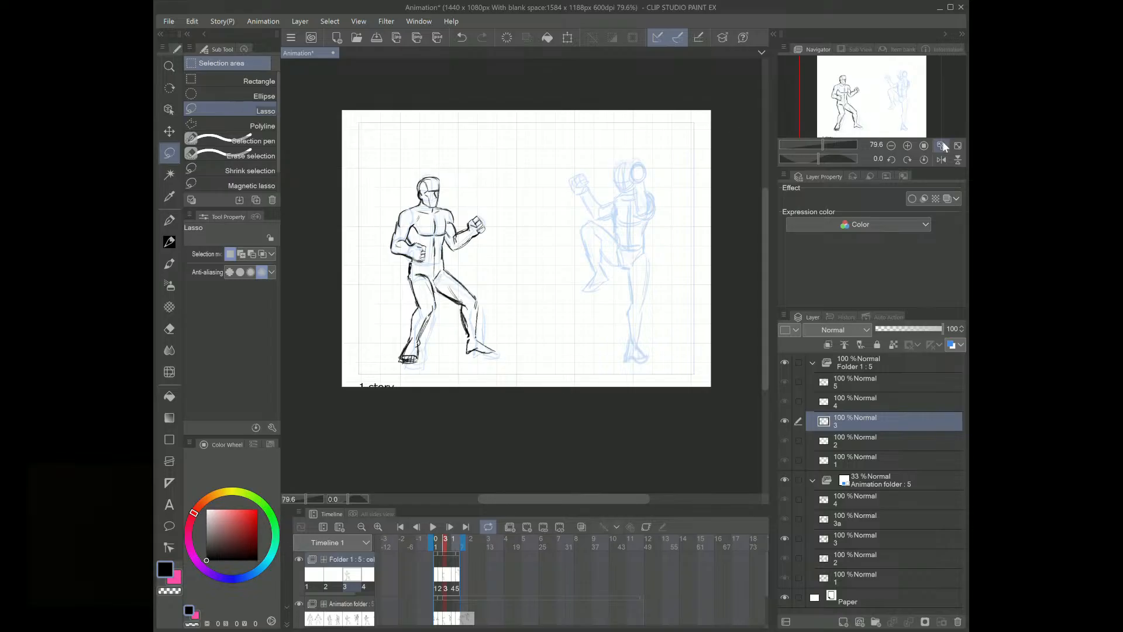
Step: Check the pose in a mirrored view, then lasso the left fighter's collarbone lines and reposition them
click(942, 159)
click(942, 159)
click(941, 159)
click(942, 159)
mouse_move(442, 205)
mouse_down()
mouse_move(419, 212)
mouse_move(438, 215)
mouse_up()
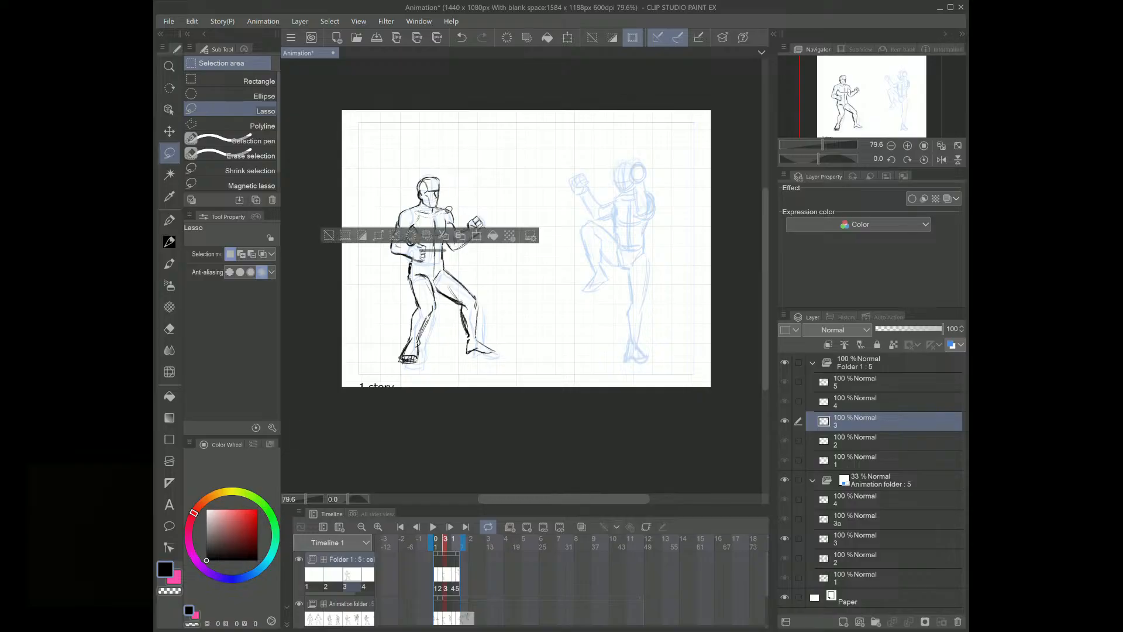
click(461, 235)
drag(823, 145, 831, 145)
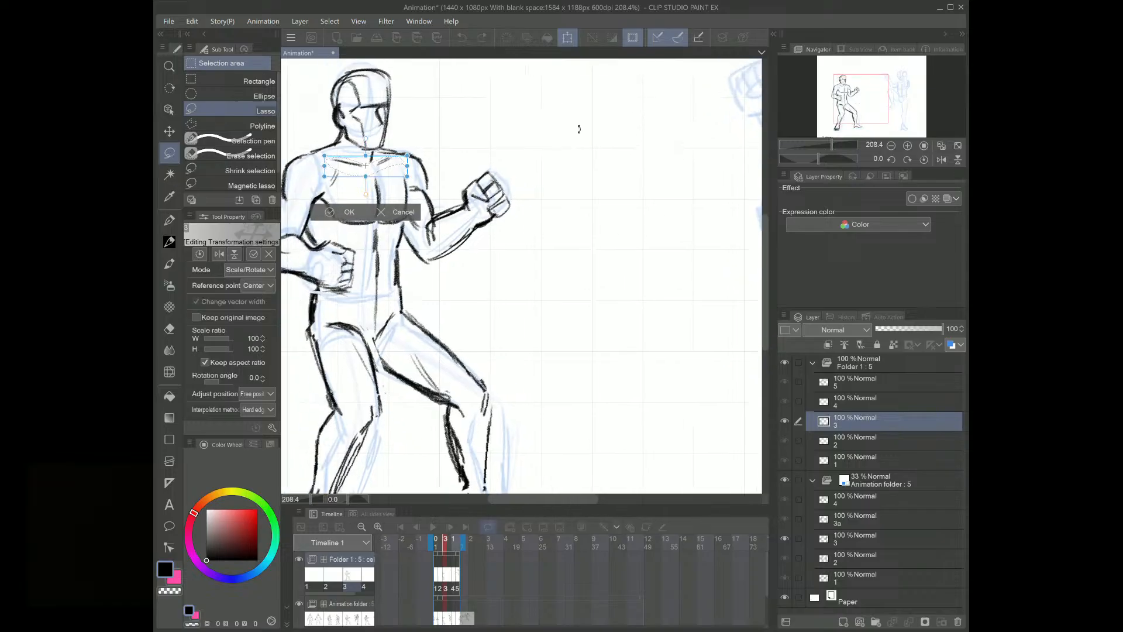
click(340, 213)
key(ctrl+d)
Step: Mirror the canvas view, lasso the inked fighter's head and reshape it slightly with Free Transform
drag(837, 143, 843, 144)
drag(861, 105, 841, 92)
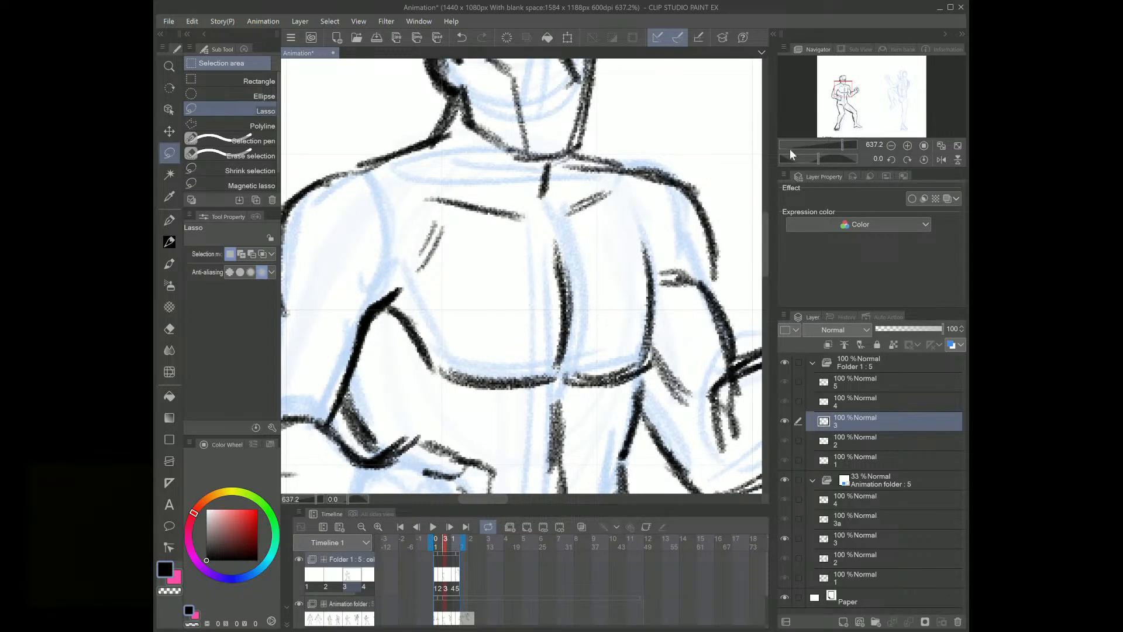
drag(844, 142, 827, 143)
drag(865, 108, 879, 112)
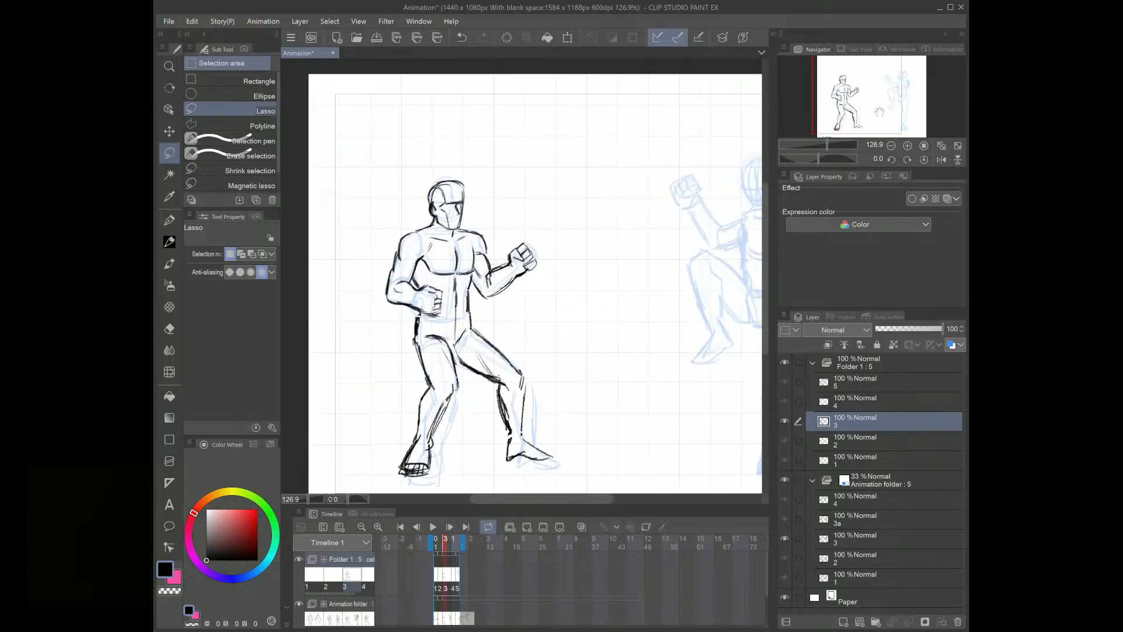
drag(846, 108, 852, 110)
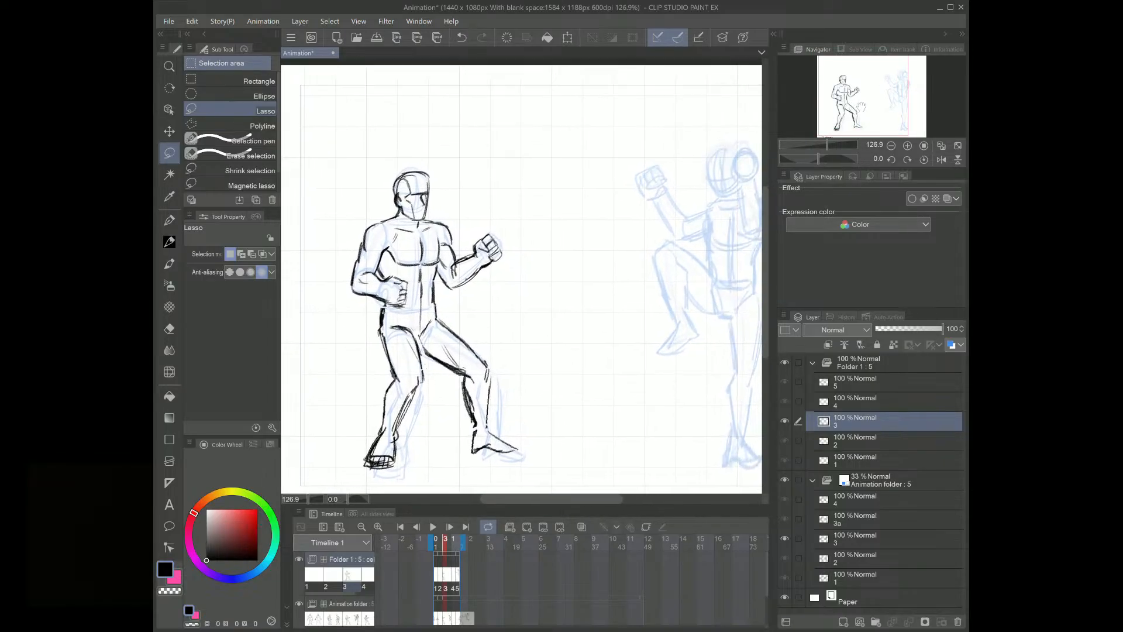
click(941, 158)
mouse_move(655, 151)
mouse_down()
mouse_move(611, 193)
mouse_move(619, 214)
mouse_move(637, 216)
mouse_move(665, 153)
mouse_move(611, 151)
mouse_move(662, 149)
mouse_up()
key(ctrl+shift+t)
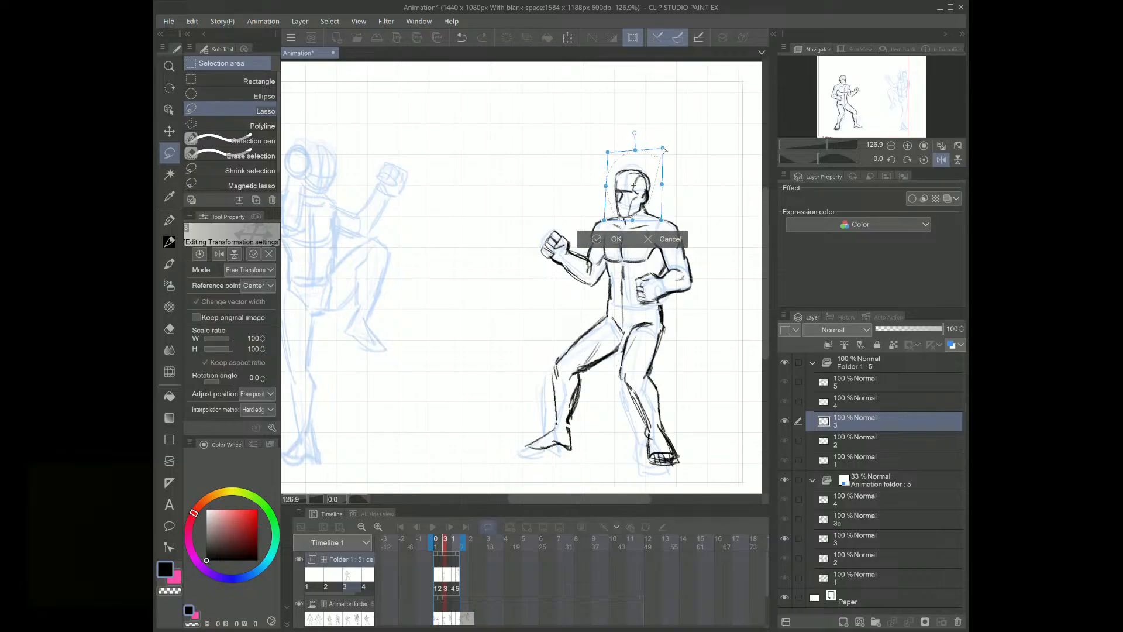
click(598, 239)
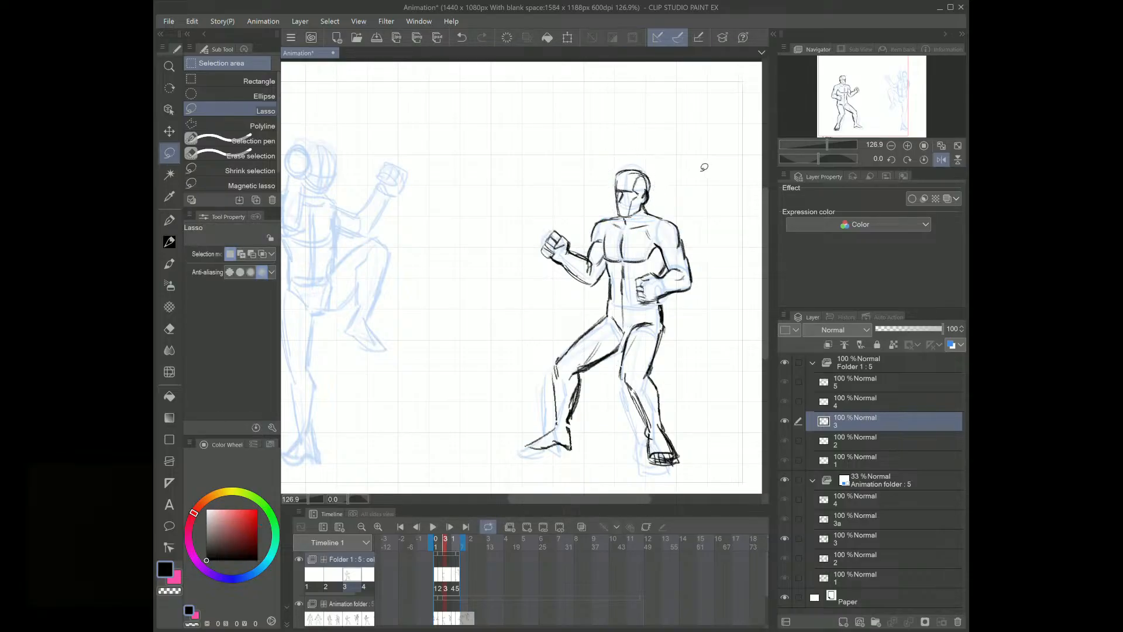
Step: Lasso the inked fighter's front foot in the mirrored view and rotate it by 4.8 degrees
mouse_move(582, 426)
mouse_down()
mouse_move(543, 421)
mouse_move(585, 423)
mouse_move(574, 448)
mouse_up()
key(ctrl+t)
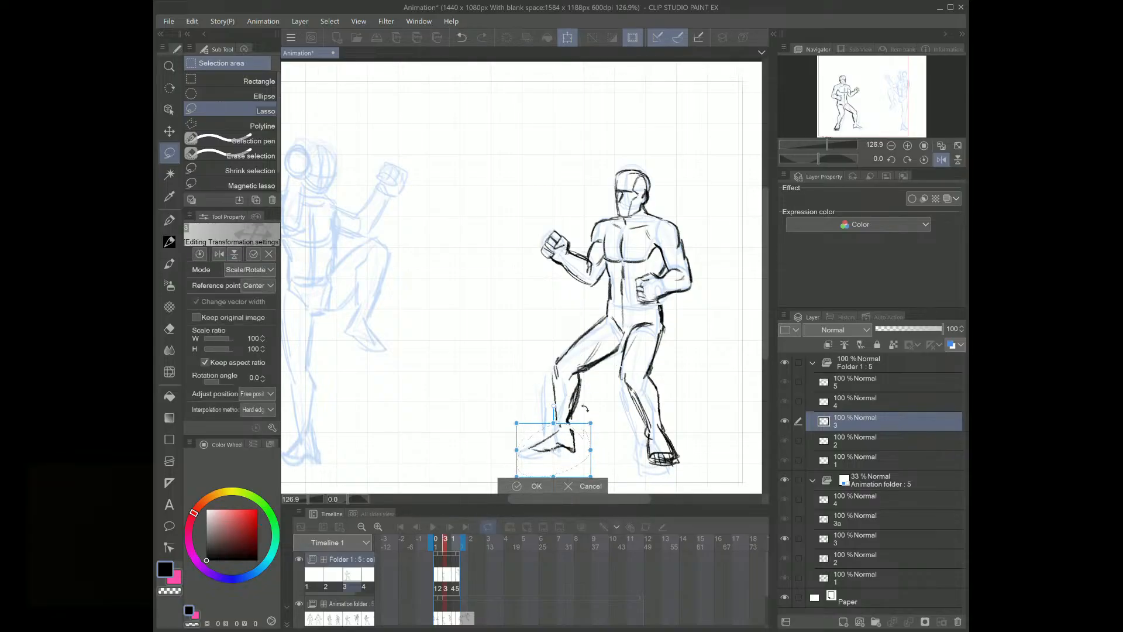
drag(597, 414, 573, 447)
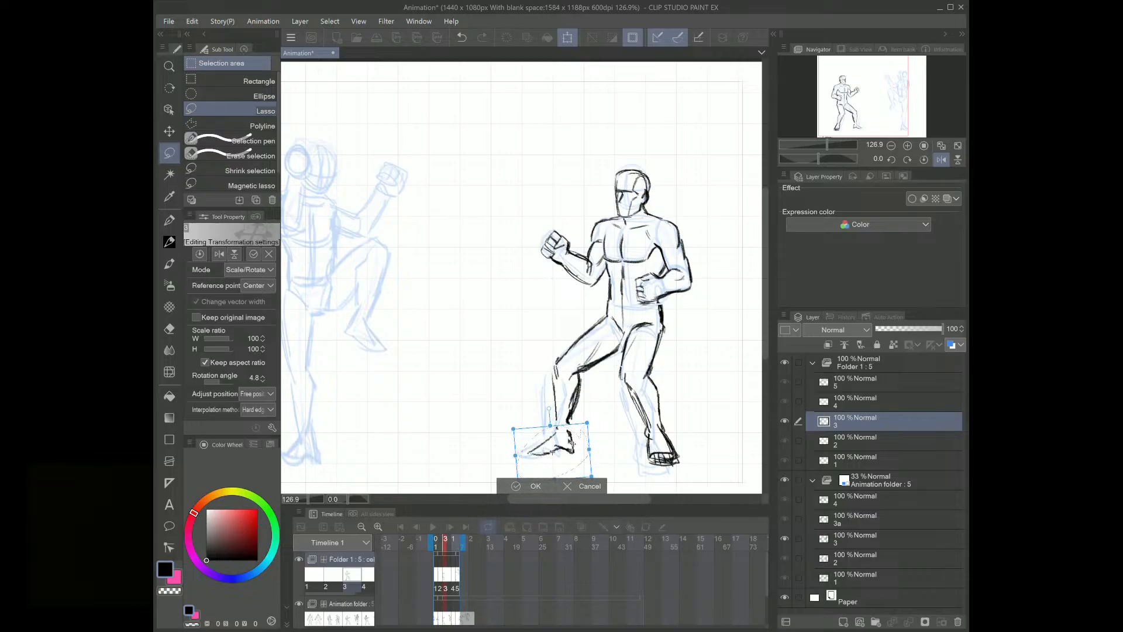
click(528, 485)
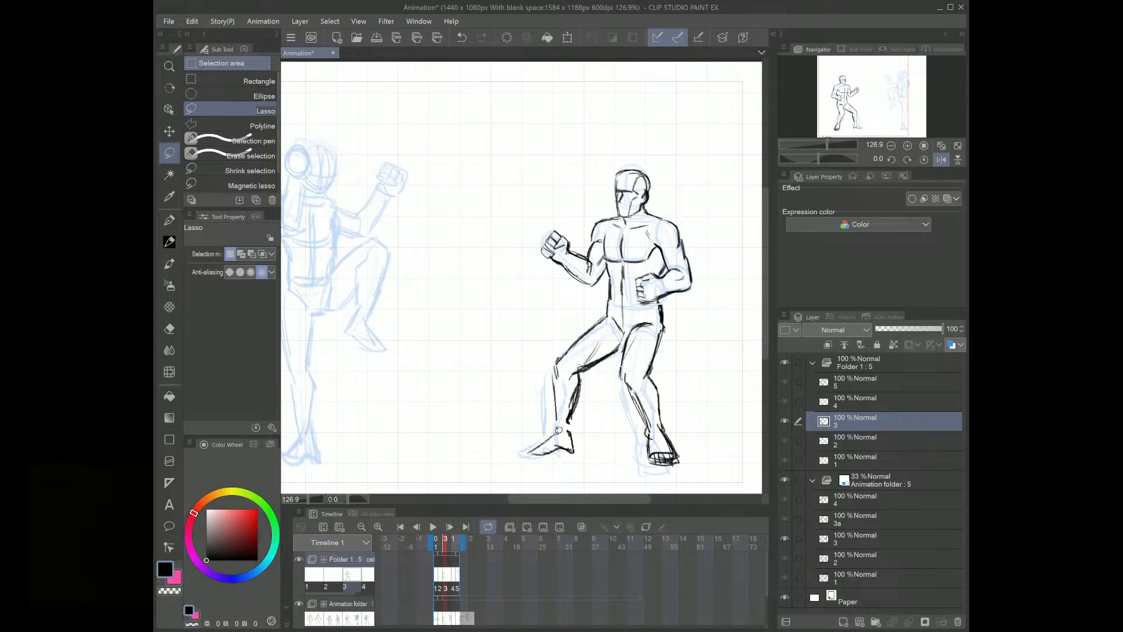
Step: Pencil the inked fighter's front ankle, shin, calf and knee to reconnect the rotated foot
click(170, 242)
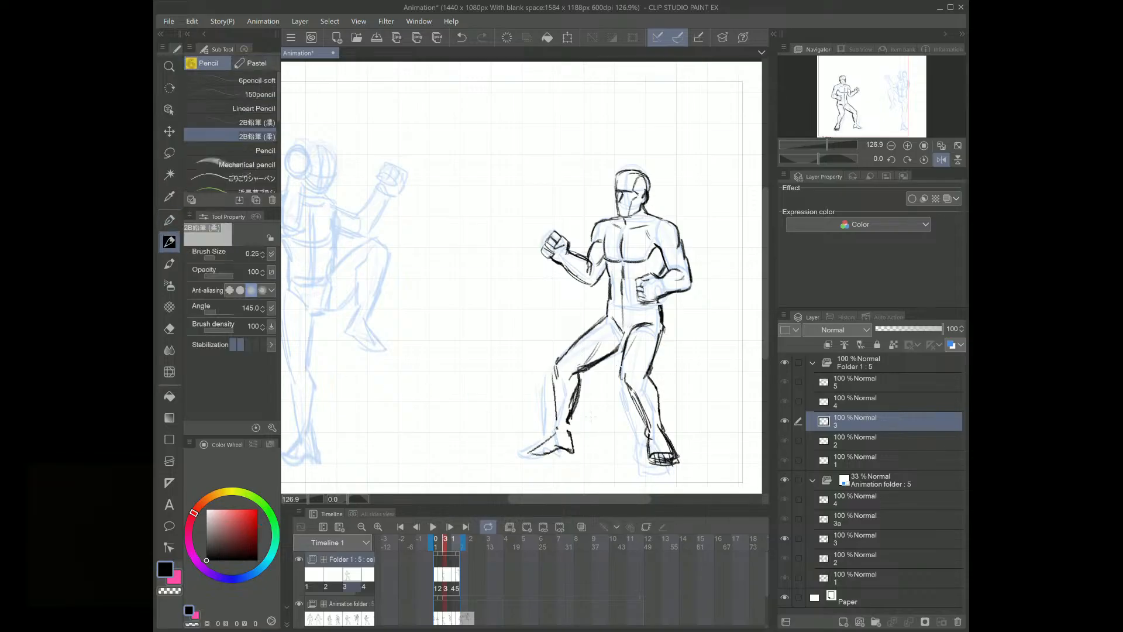
mouse_move(556, 433)
mouse_down()
mouse_move(526, 455)
mouse_move(571, 453)
mouse_move(570, 434)
mouse_up()
drag(551, 375, 551, 428)
drag(552, 374, 553, 433)
mouse_move(555, 381)
mouse_down()
mouse_move(556, 437)
mouse_move(579, 397)
mouse_move(567, 432)
mouse_up()
drag(571, 408, 565, 437)
mouse_move(558, 364)
mouse_down()
mouse_move(553, 382)
mouse_move(569, 375)
mouse_up()
drag(597, 339, 588, 354)
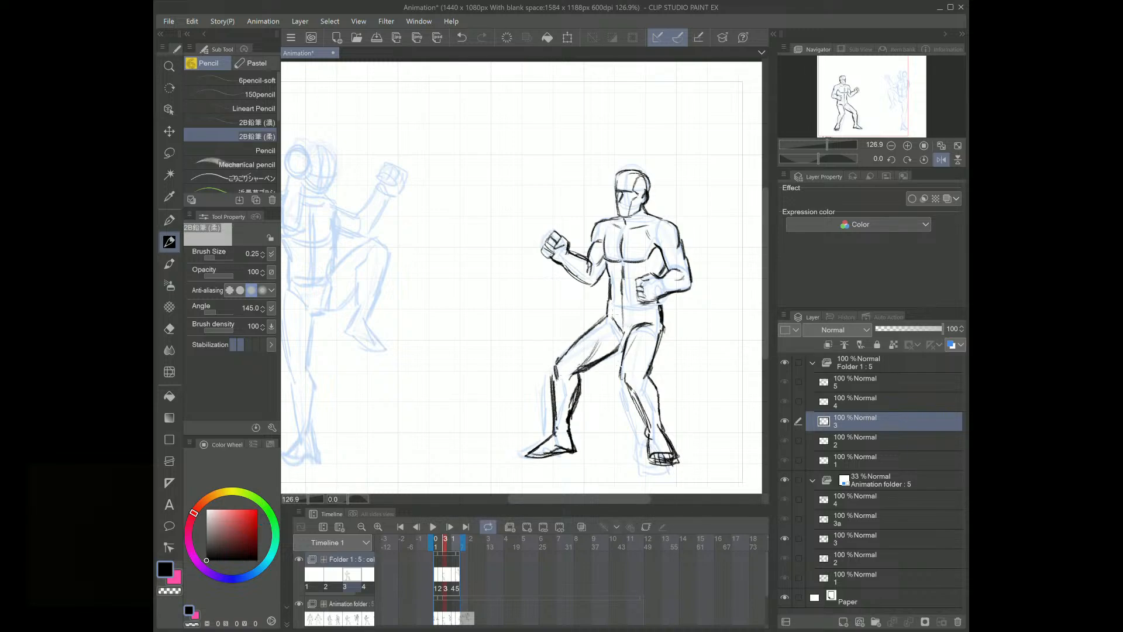
Step: Strengthen the inked fighter's groin line and back knee contours
drag(619, 318, 610, 331)
mouse_move(626, 374)
mouse_down()
mouse_move(643, 387)
mouse_move(633, 388)
mouse_up()
drag(627, 355, 622, 380)
Step: Restore the unmirrored view and ink the right fighter's head outline and face guidelines
click(941, 159)
drag(882, 97, 897, 94)
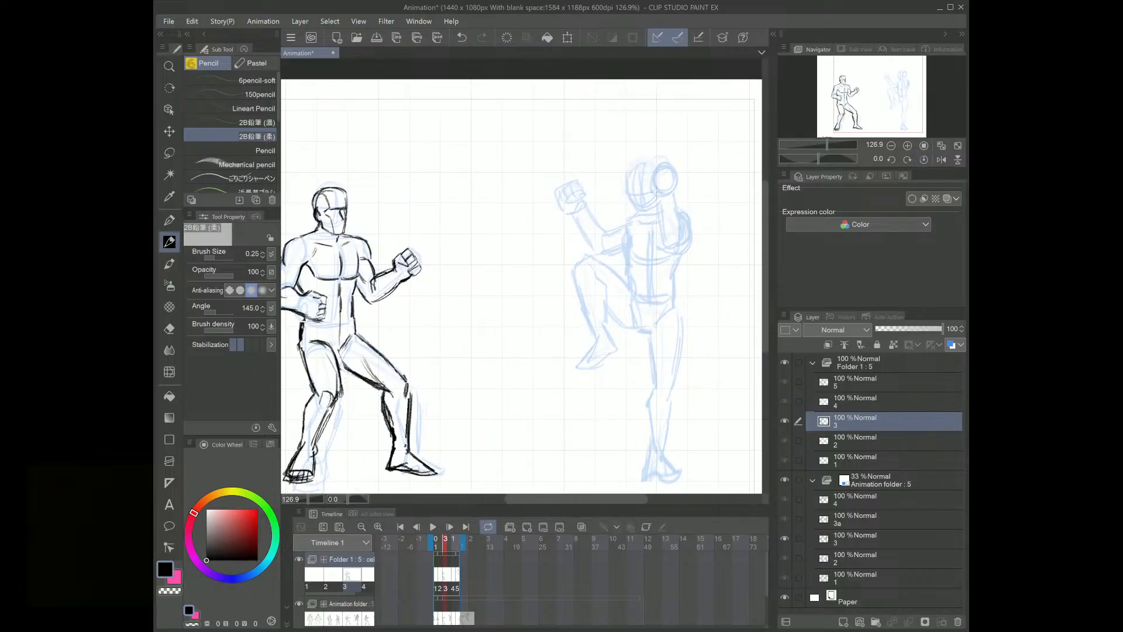
mouse_move(646, 164)
mouse_down()
mouse_move(627, 177)
mouse_move(634, 216)
mouse_move(657, 209)
mouse_move(639, 194)
mouse_move(649, 187)
mouse_up()
drag(628, 190, 647, 161)
mouse_move(636, 217)
mouse_down()
mouse_move(651, 198)
mouse_move(640, 203)
mouse_move(649, 163)
mouse_move(628, 182)
mouse_up()
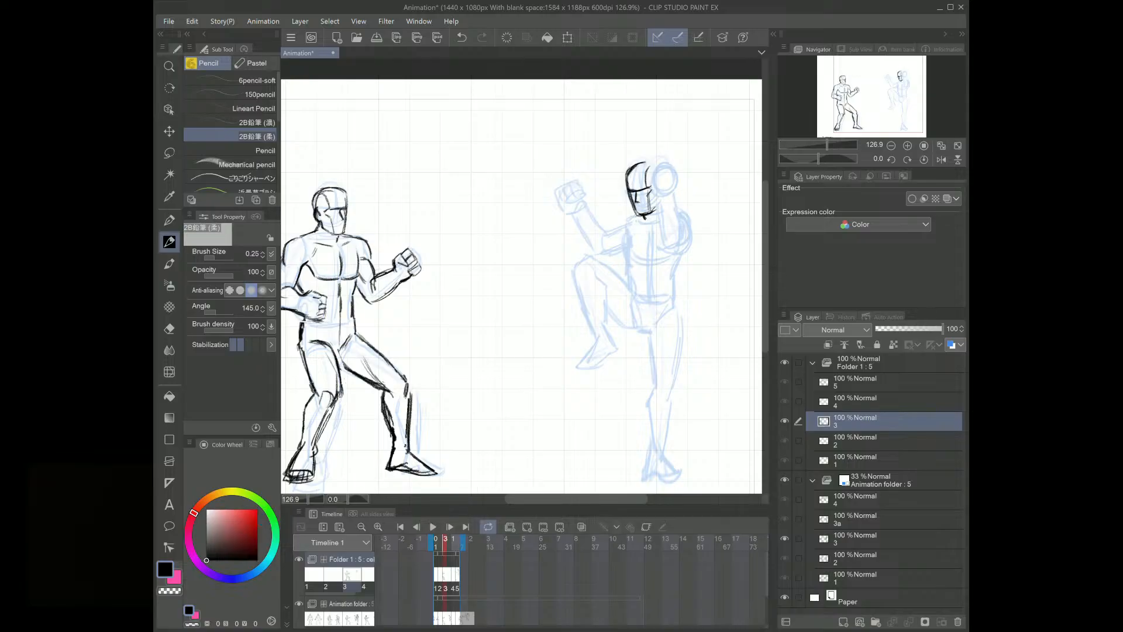
Step: Ink the right fighter's shoulder, extended arm, side of the torso and rear forearm
mouse_move(616, 227)
mouse_down()
mouse_move(582, 238)
mouse_move(589, 253)
mouse_move(614, 237)
mouse_move(622, 248)
mouse_move(603, 259)
mouse_move(627, 239)
mouse_move(631, 253)
mouse_move(643, 228)
mouse_move(649, 254)
mouse_up()
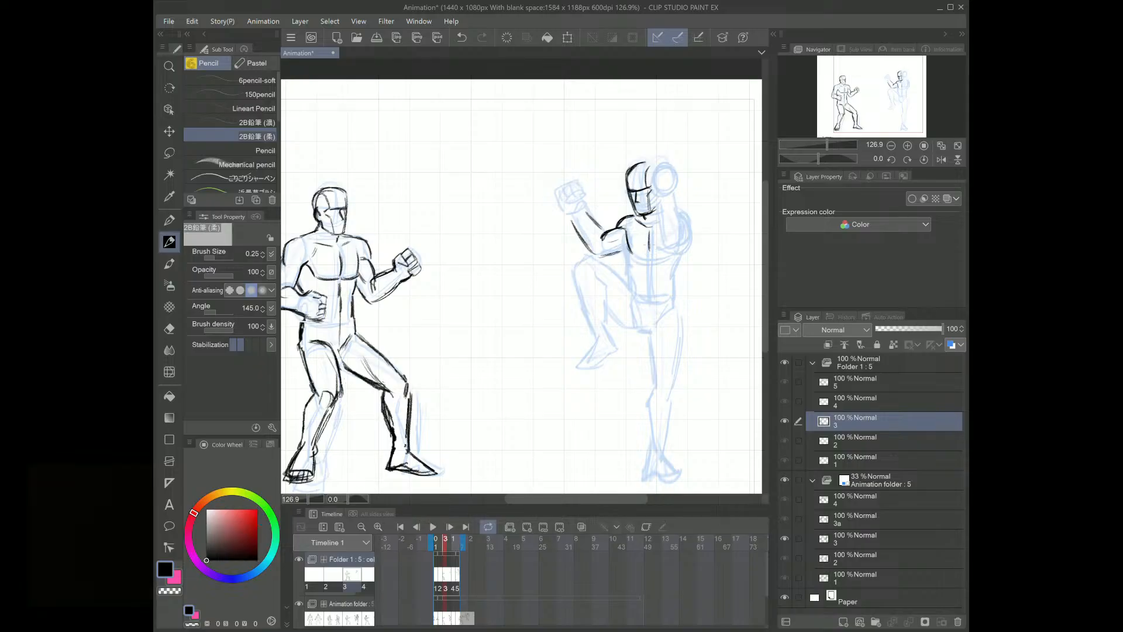
drag(627, 247, 621, 270)
drag(632, 256, 631, 285)
drag(628, 228, 621, 249)
mouse_move(663, 199)
mouse_down()
mouse_move(659, 232)
mouse_move(683, 220)
mouse_move(661, 247)
mouse_move(678, 250)
mouse_up()
Step: Ink the right fighter's front fist and wrist, and the rear fist beside the head
mouse_move(573, 181)
mouse_down()
mouse_move(557, 194)
mouse_move(563, 209)
mouse_move(568, 197)
mouse_up()
mouse_move(566, 202)
mouse_down()
mouse_move(585, 197)
mouse_move(565, 218)
mouse_move(574, 224)
mouse_up()
mouse_move(576, 182)
mouse_down()
mouse_move(583, 191)
mouse_move(567, 219)
mouse_move(583, 240)
mouse_up()
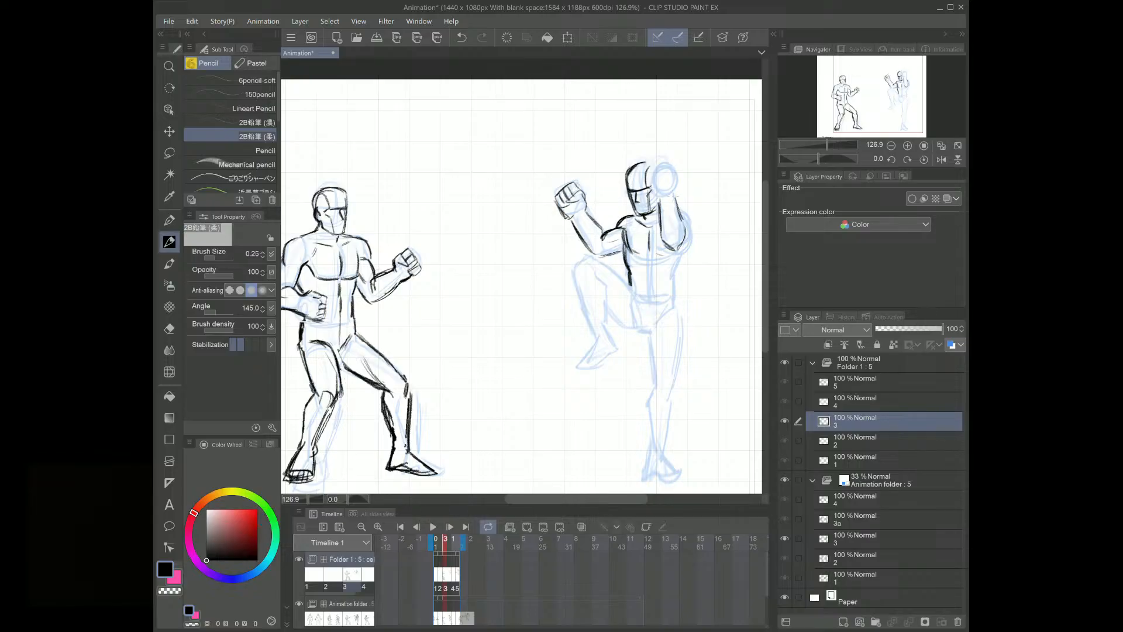
mouse_move(644, 167)
mouse_down()
mouse_move(656, 159)
mouse_move(673, 197)
mouse_move(675, 169)
mouse_move(648, 177)
mouse_move(670, 167)
mouse_move(658, 204)
mouse_move(666, 161)
mouse_up()
Step: Ink the right fighter's rear arm and waist, and the raised leg down to the foot
mouse_move(685, 209)
mouse_down()
mouse_move(690, 233)
mouse_move(672, 297)
mouse_move(584, 255)
mouse_move(568, 269)
mouse_move(596, 345)
mouse_up()
mouse_move(583, 302)
mouse_down()
mouse_move(599, 342)
mouse_move(572, 375)
mouse_move(607, 355)
mouse_up()
drag(606, 332, 615, 348)
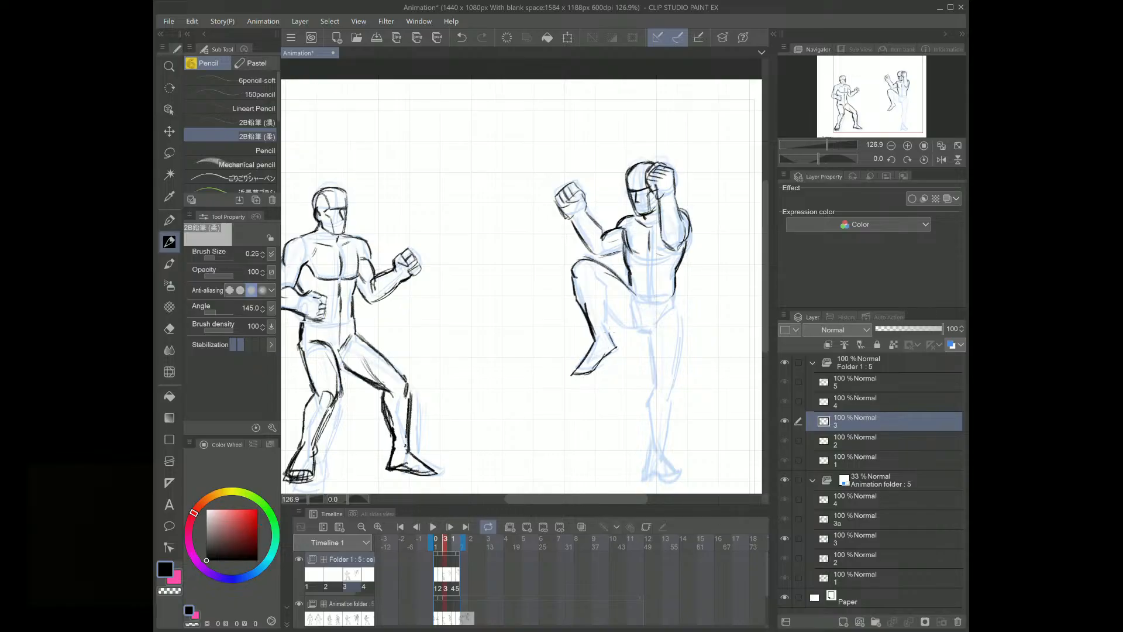
mouse_move(593, 276)
mouse_down()
mouse_move(608, 286)
mouse_move(614, 341)
mouse_up()
mouse_move(602, 285)
mouse_down()
mouse_move(624, 329)
mouse_move(643, 333)
mouse_move(637, 297)
mouse_move(637, 312)
mouse_up()
Step: Ink both sides of the right fighter's standing thigh and reinforce the hip crease
mouse_move(626, 281)
mouse_down()
mouse_move(635, 301)
mouse_move(679, 312)
mouse_move(650, 376)
mouse_up()
mouse_move(647, 336)
mouse_down()
mouse_move(654, 397)
mouse_move(658, 346)
mouse_move(648, 372)
mouse_up()
drag(681, 311, 670, 403)
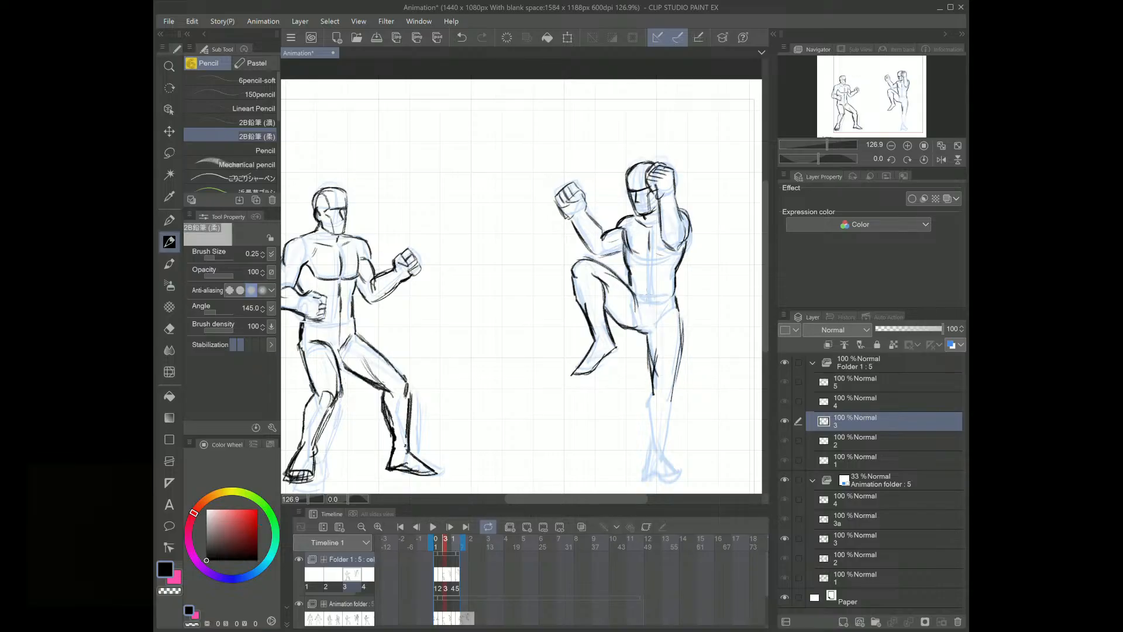
drag(625, 283, 637, 293)
drag(628, 273, 635, 287)
Step: Ink the right fighter's standing knee, lower leg and foot
mouse_move(661, 395)
mouse_down()
mouse_move(672, 395)
mouse_move(644, 410)
mouse_move(645, 470)
mouse_up()
mouse_move(677, 391)
mouse_down()
mouse_move(660, 462)
mouse_move(643, 477)
mouse_move(687, 479)
mouse_move(662, 462)
mouse_move(687, 479)
mouse_move(644, 473)
mouse_up()
drag(654, 434, 645, 461)
mouse_move(645, 406)
mouse_down()
mouse_move(640, 433)
mouse_move(640, 420)
mouse_up()
drag(655, 385, 645, 408)
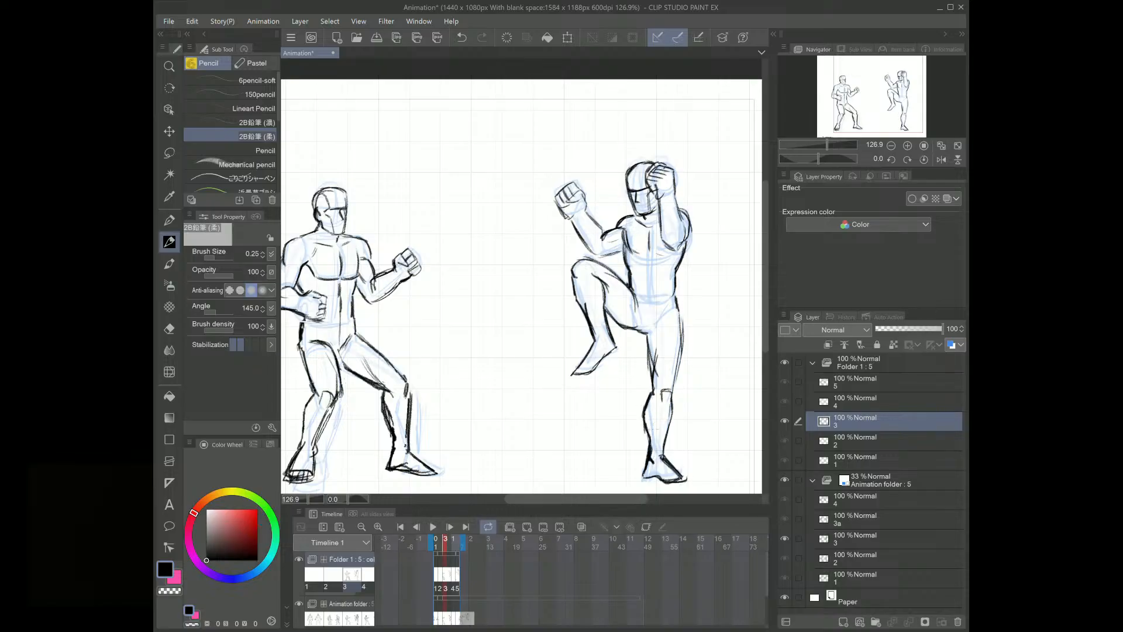
Step: Darken the right fighter's standing inner thigh and scribble hatching strokes in the gap between the fighters
drag(654, 362, 647, 391)
drag(649, 336, 646, 363)
drag(664, 309, 653, 331)
mouse_move(466, 306)
mouse_down()
mouse_move(490, 253)
mouse_move(501, 261)
mouse_up()
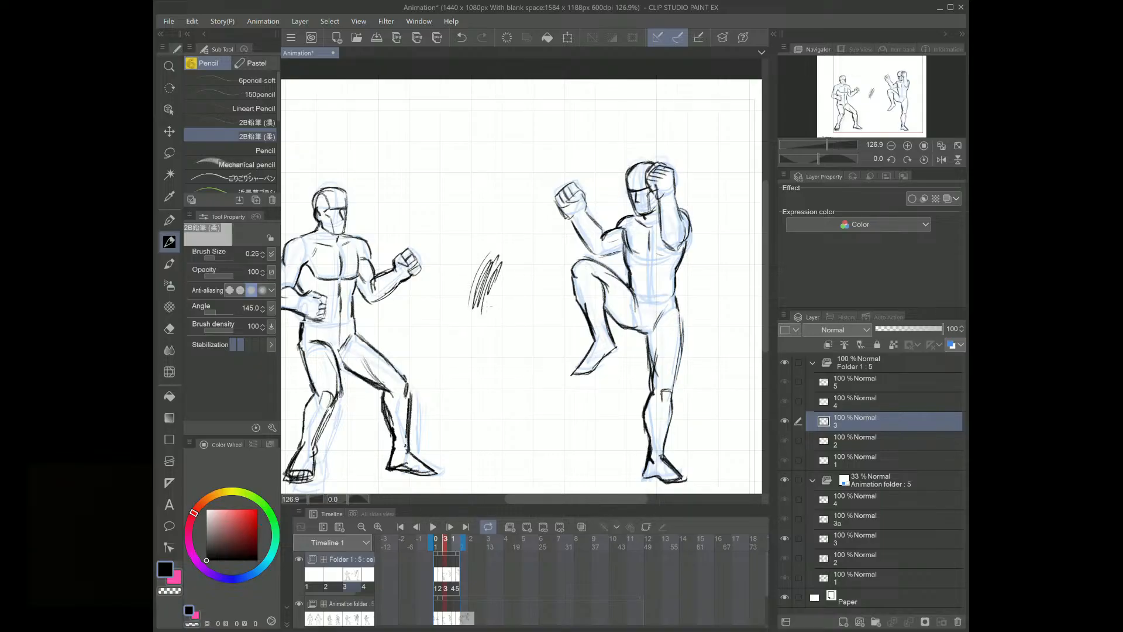
Step: Undo the hatching strokes scribbled in the gap between the fighters
key(ctrl+z)
key(ctrl+z)
key(ctrl+z)
key(ctrl+z)
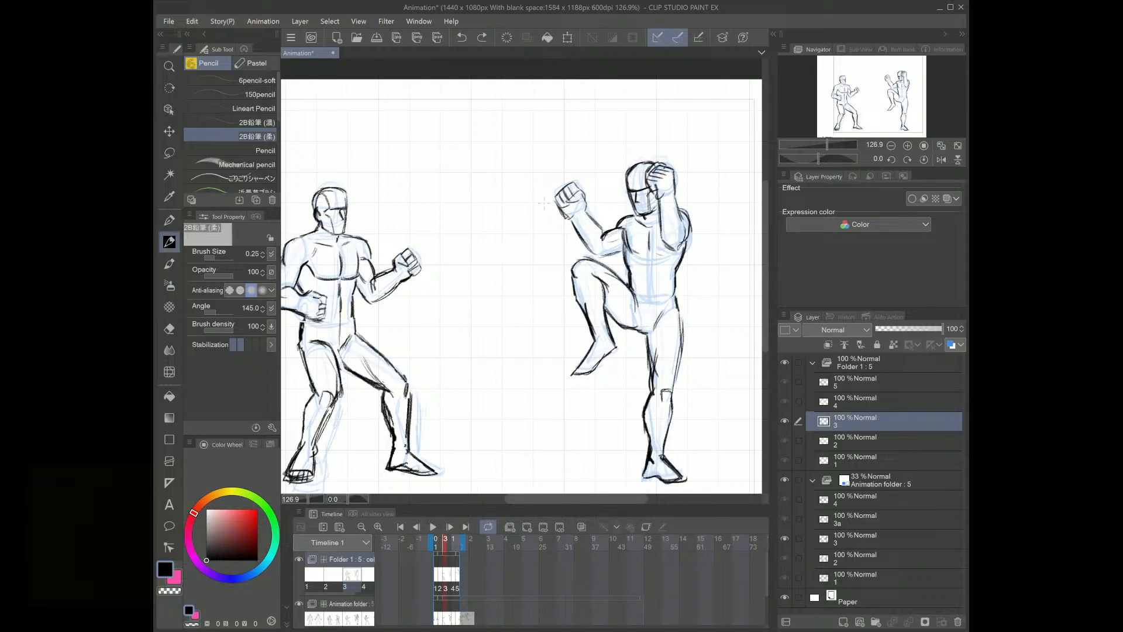
Step: Lasso the right fighter's front fist and forearm on cel 3, shift and tilt them outward, and squash their height to about 89%
click(170, 153)
mouse_move(563, 165)
mouse_down()
mouse_move(576, 166)
mouse_move(611, 217)
mouse_move(602, 256)
mouse_move(522, 218)
mouse_move(562, 147)
mouse_up()
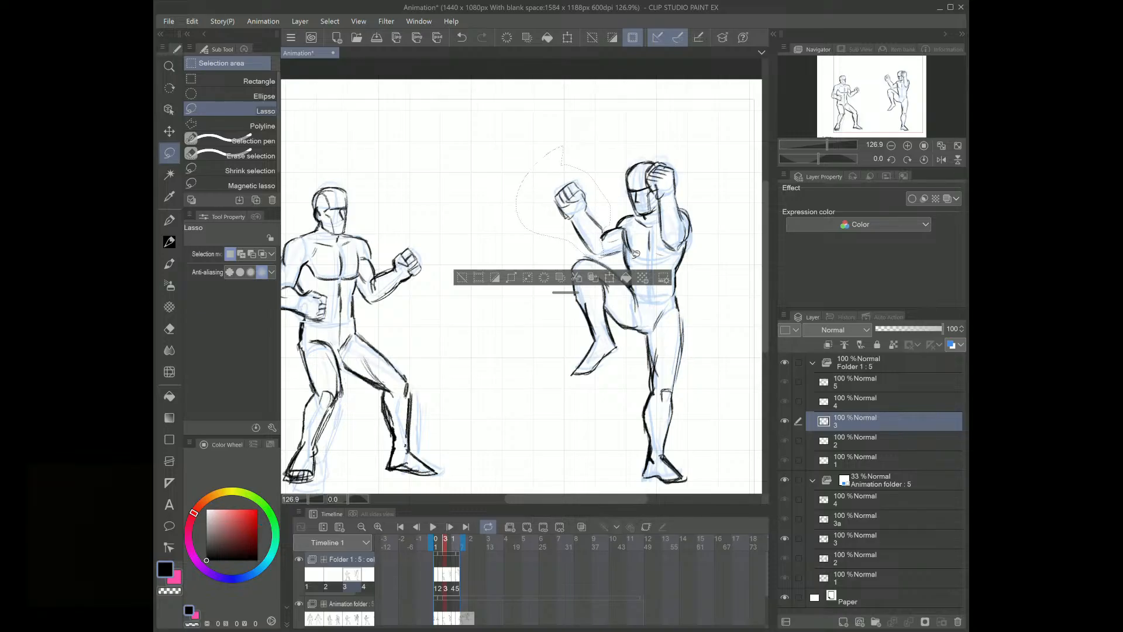
click(610, 277)
drag(590, 235, 583, 234)
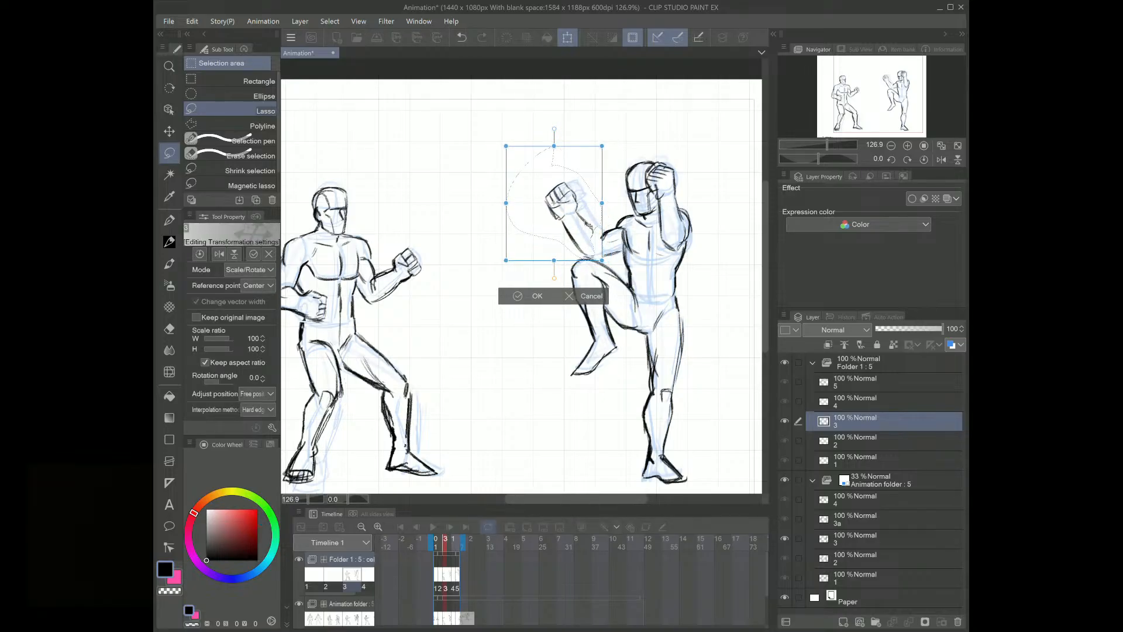
key(ctrl)
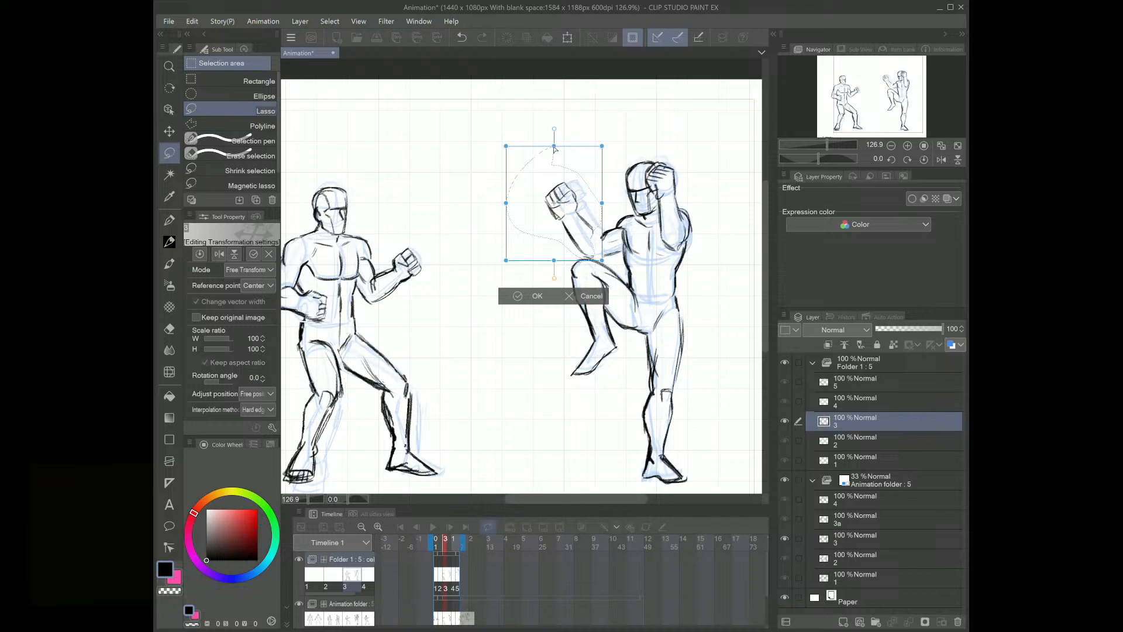
drag(554, 147, 558, 158)
drag(574, 213, 573, 215)
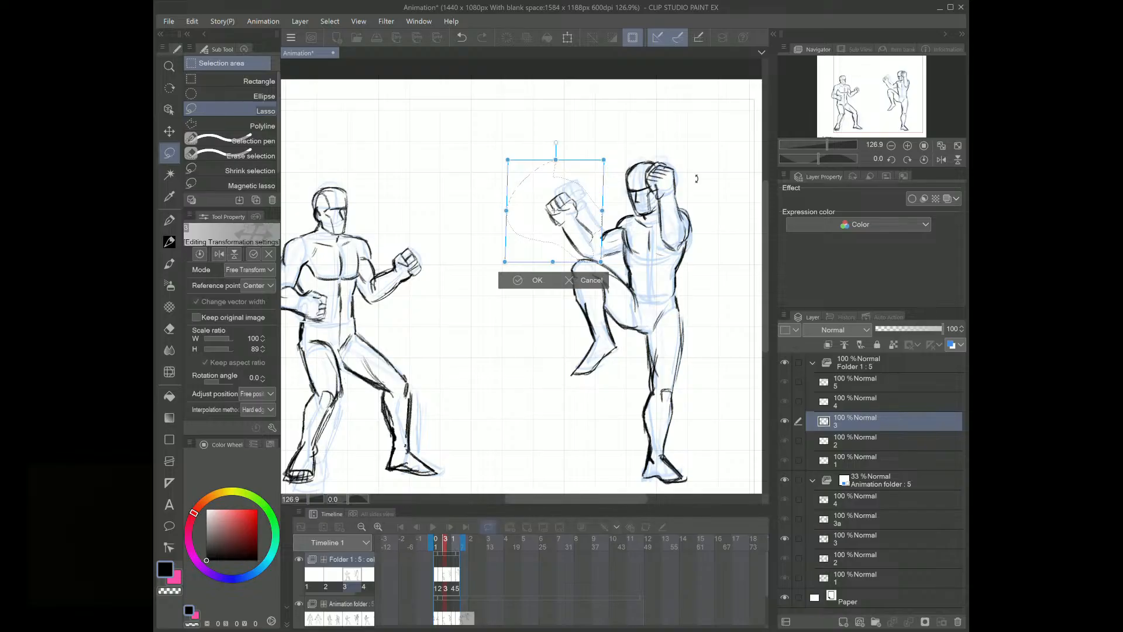
click(520, 282)
key(ctrl+d)
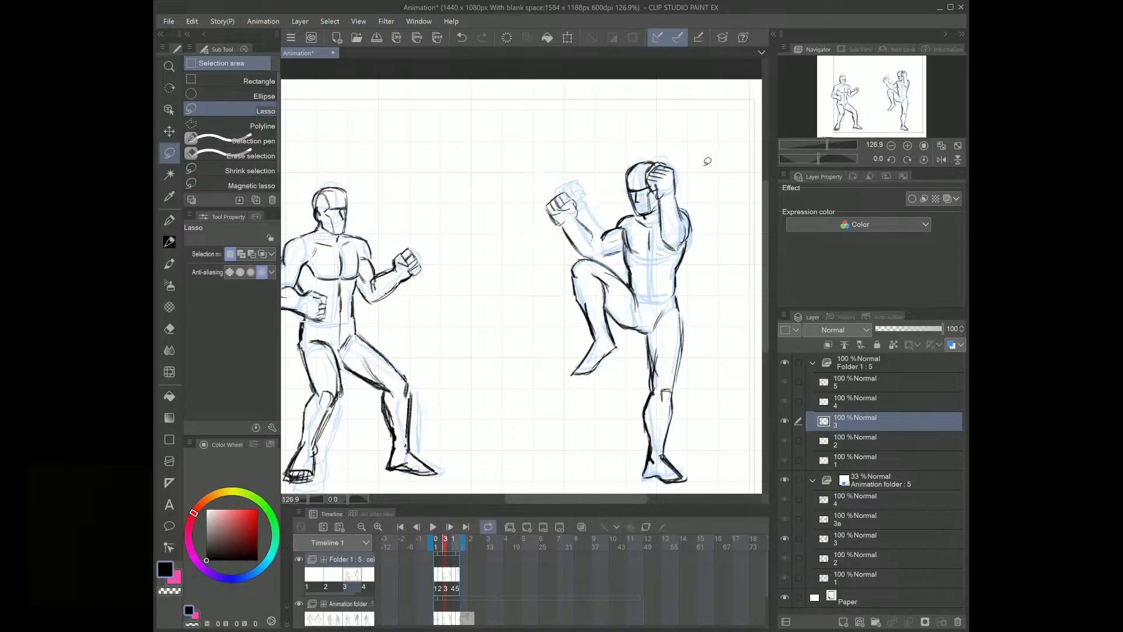
Step: Lasso the right fighter's raised rear fist and forearm, and nudge them slightly away from the face
mouse_move(686, 172)
mouse_down()
mouse_move(672, 154)
mouse_move(646, 171)
mouse_move(660, 235)
mouse_move(674, 249)
mouse_move(690, 242)
mouse_move(701, 210)
mouse_up()
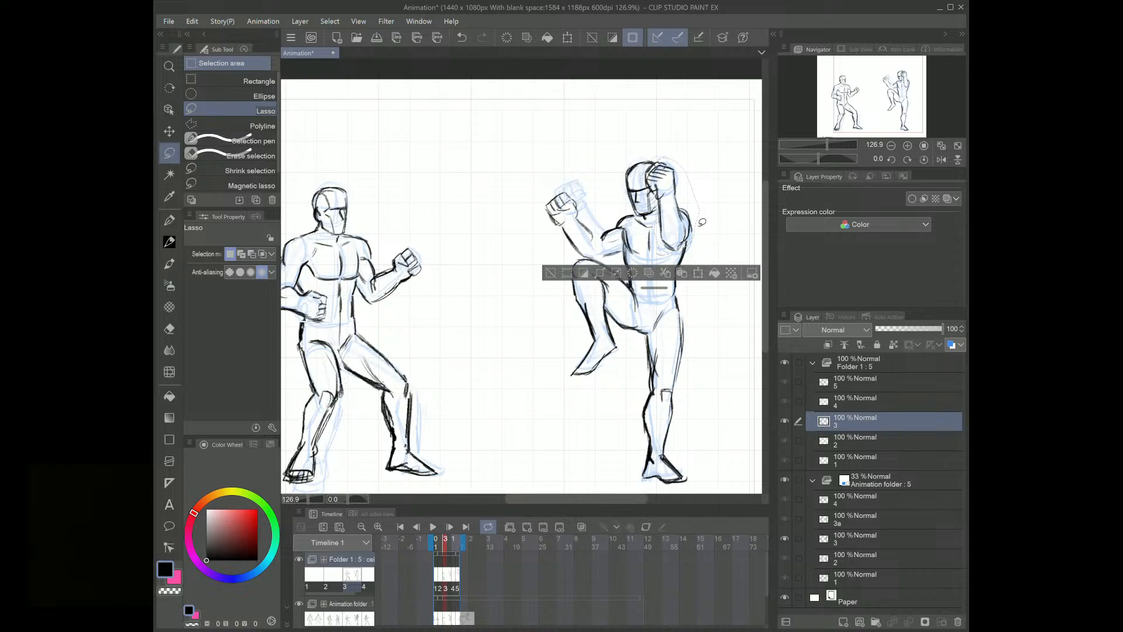
click(698, 272)
drag(689, 184, 694, 189)
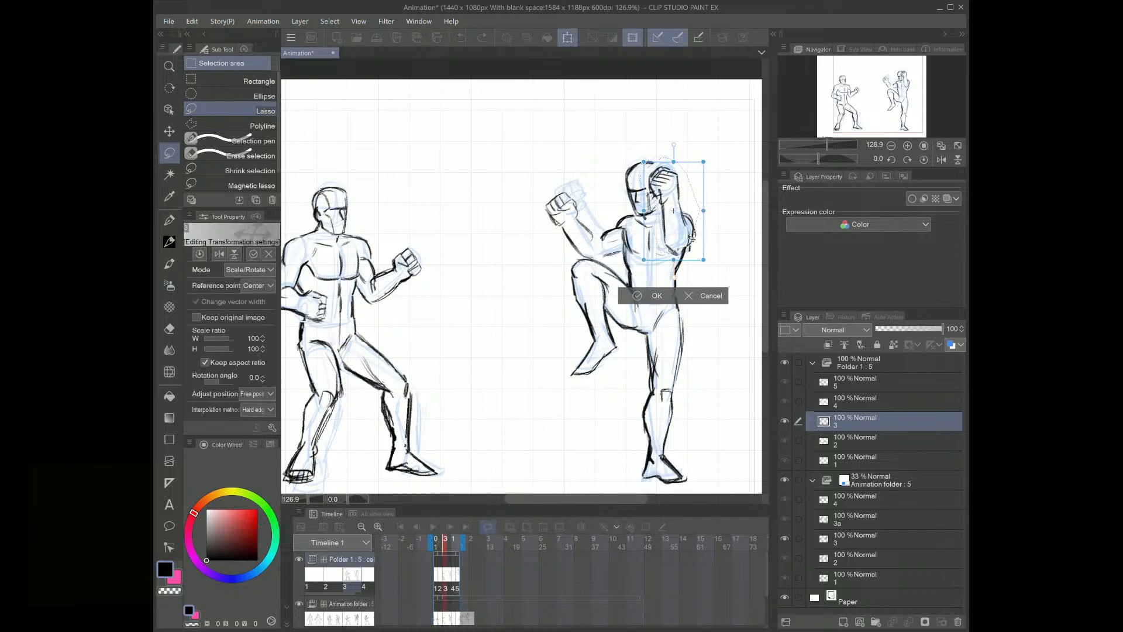
click(642, 296)
click(725, 195)
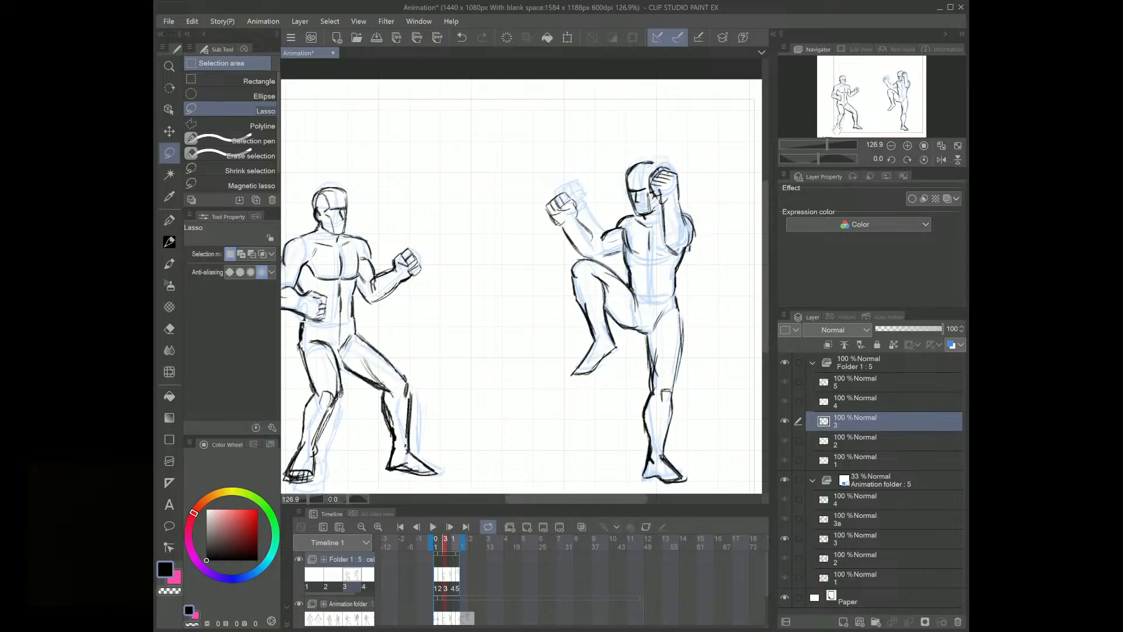
Step: Check the neighbouring frames, and reinforce the right fighter's front arm and back contour on cel 3 in pencil
drag(827, 142, 824, 143)
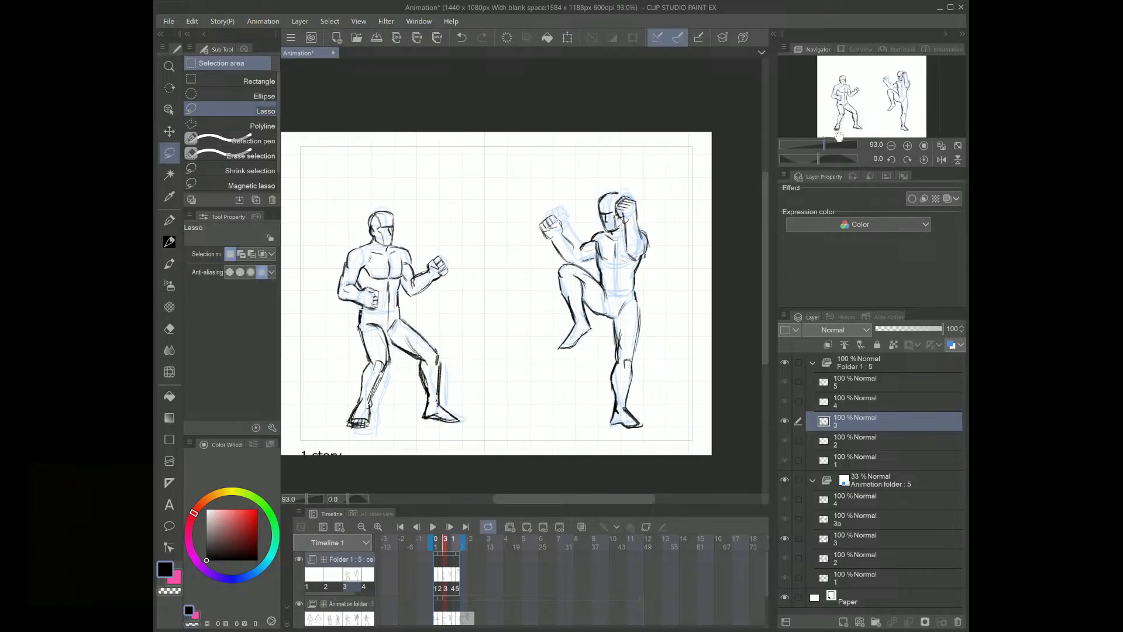
key(comma)
key(period)
key(period)
key(period)
key(space)
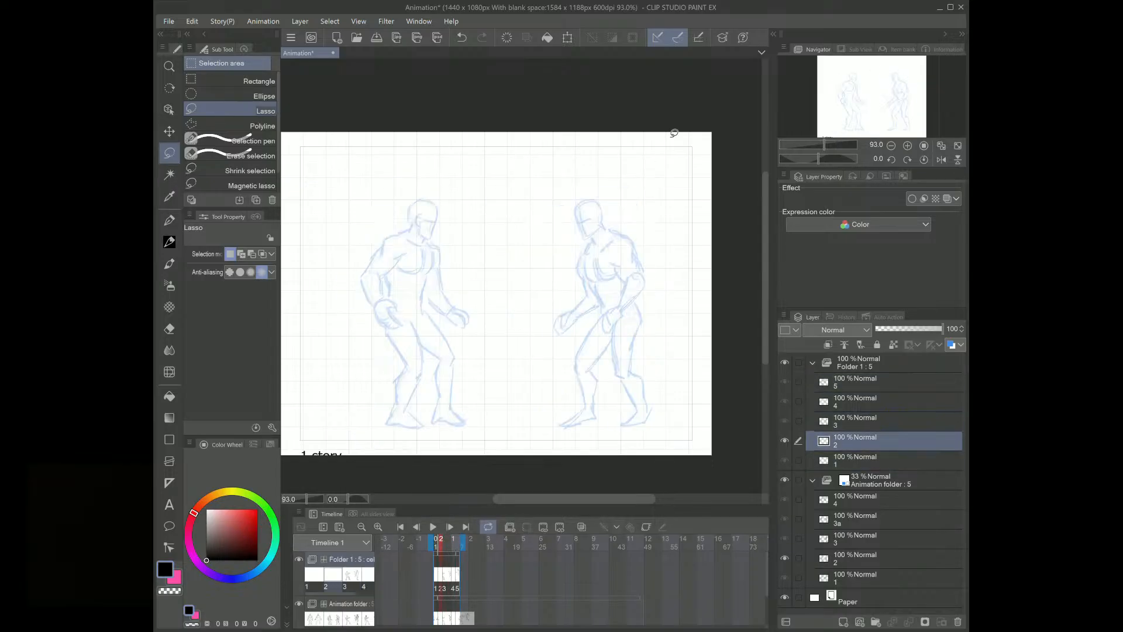
click(169, 241)
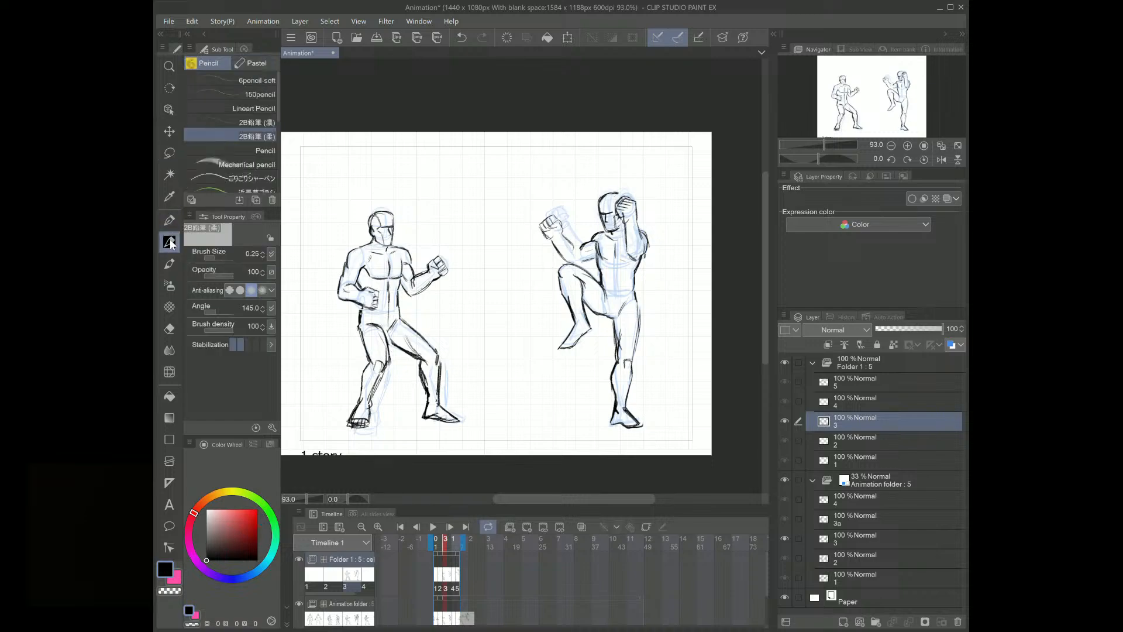
mouse_move(567, 240)
mouse_down()
mouse_move(589, 258)
mouse_move(573, 266)
mouse_up()
mouse_move(648, 229)
mouse_down()
mouse_move(639, 250)
mouse_move(594, 261)
mouse_move(635, 315)
mouse_up()
Step: Play the animation and step through all its frames to check the flow of the poses
key(Left)
key(Right)
key(Left)
key(Right)
key(Right)
key(Right)
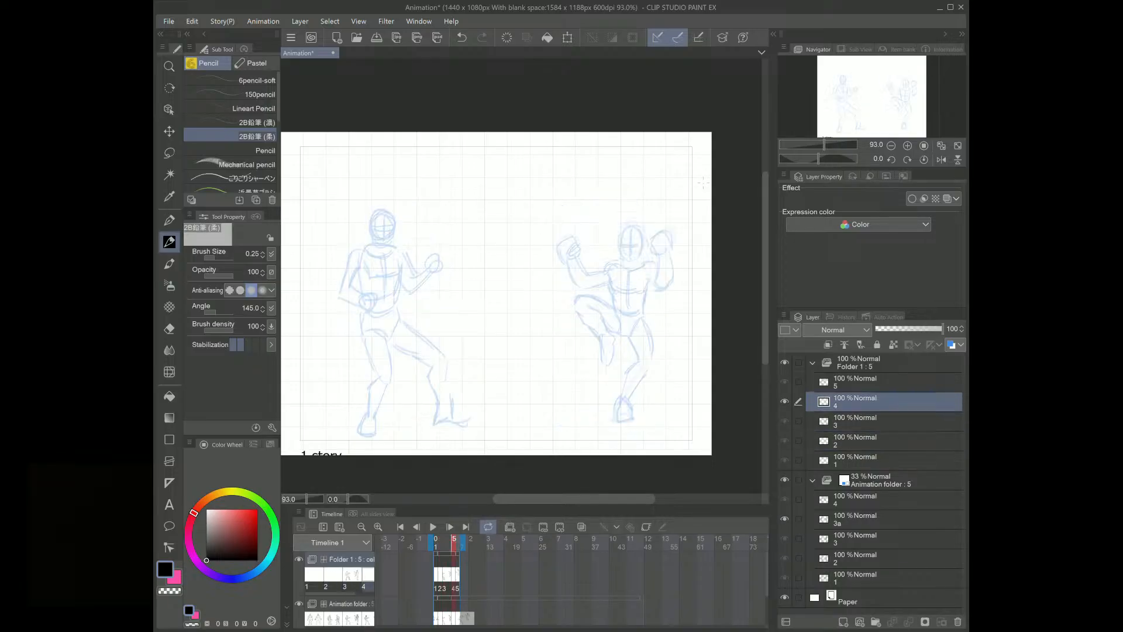
key(space)
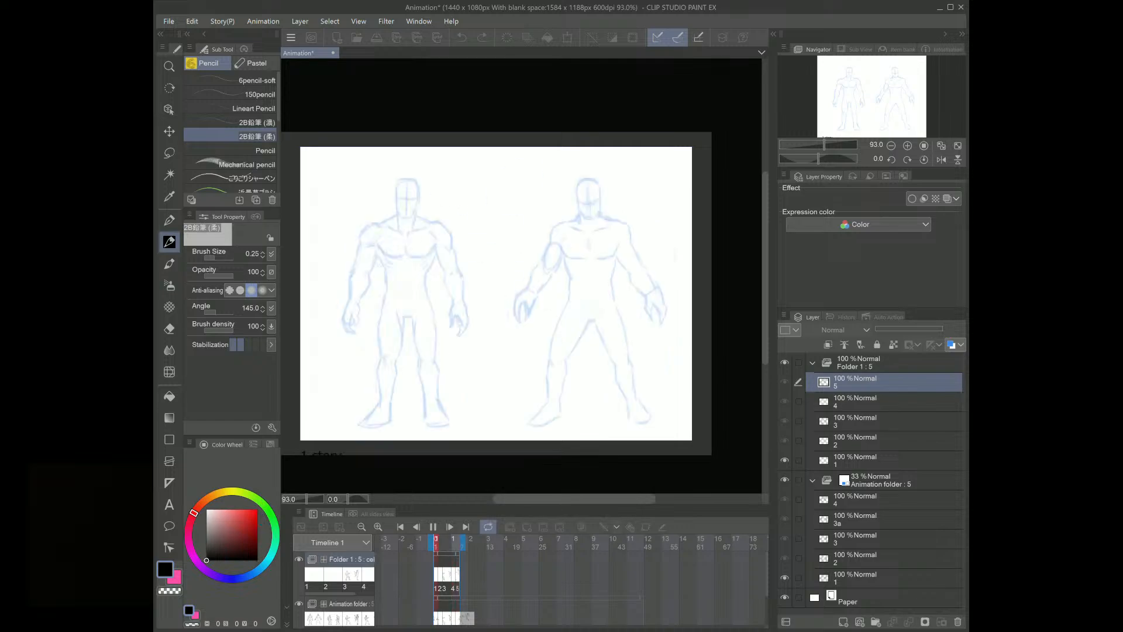
key(space)
key(Left)
key(Right)
key(Right)
key(Right)
key(Right)
key(Right)
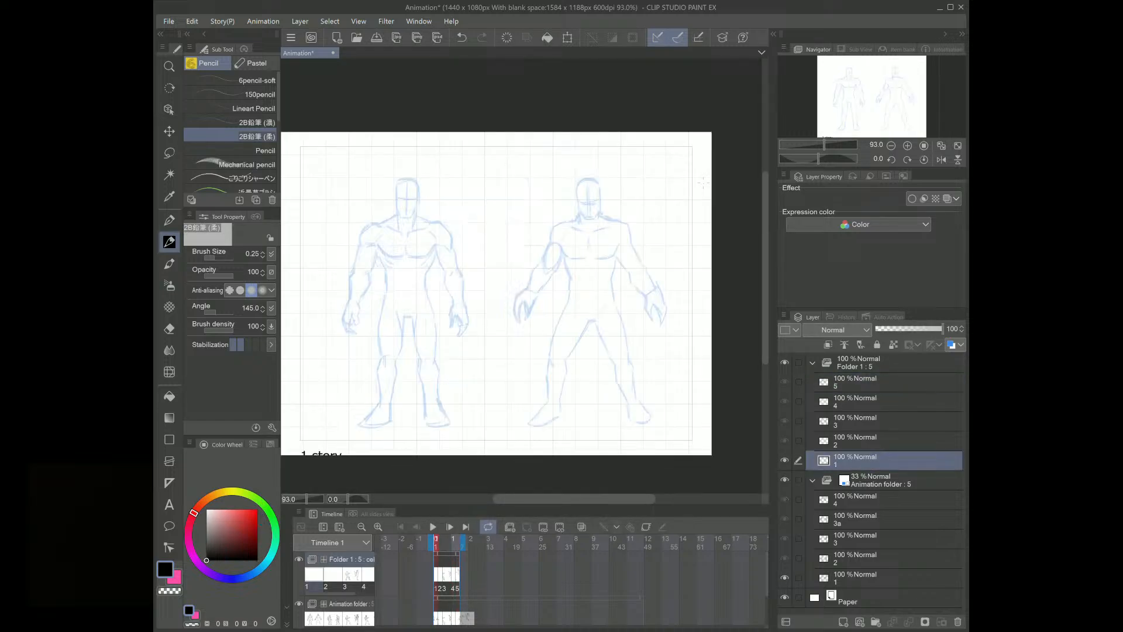
key(Right)
key(Right)
key(Right)
key(Right)
key(Left)
key(Left)
key(Left)
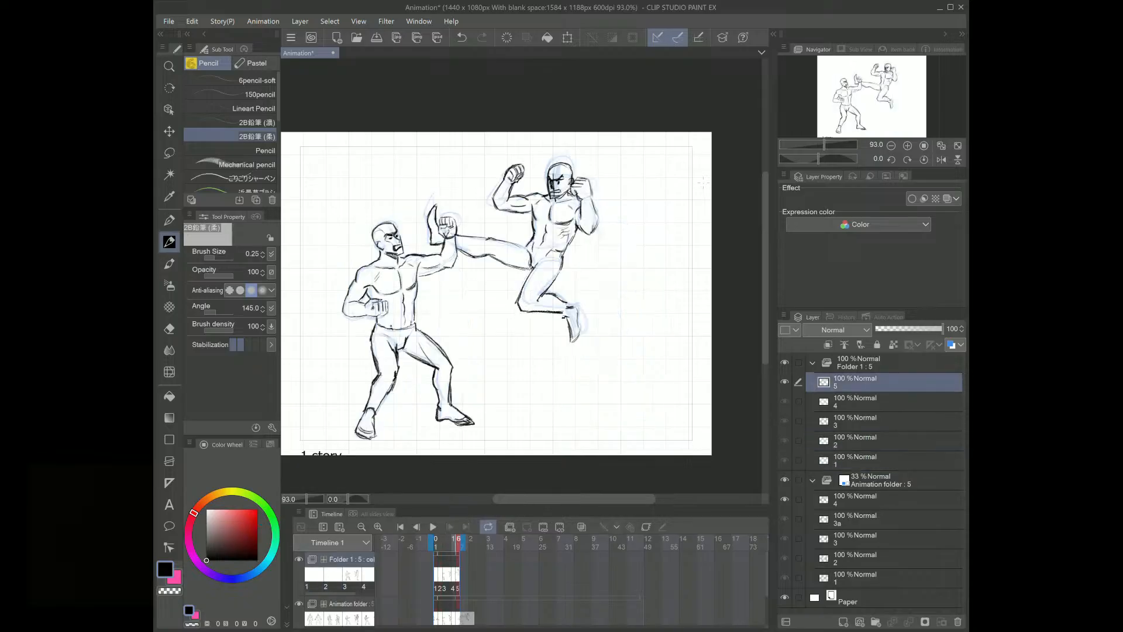
key(Left)
key(Right)
key(Right)
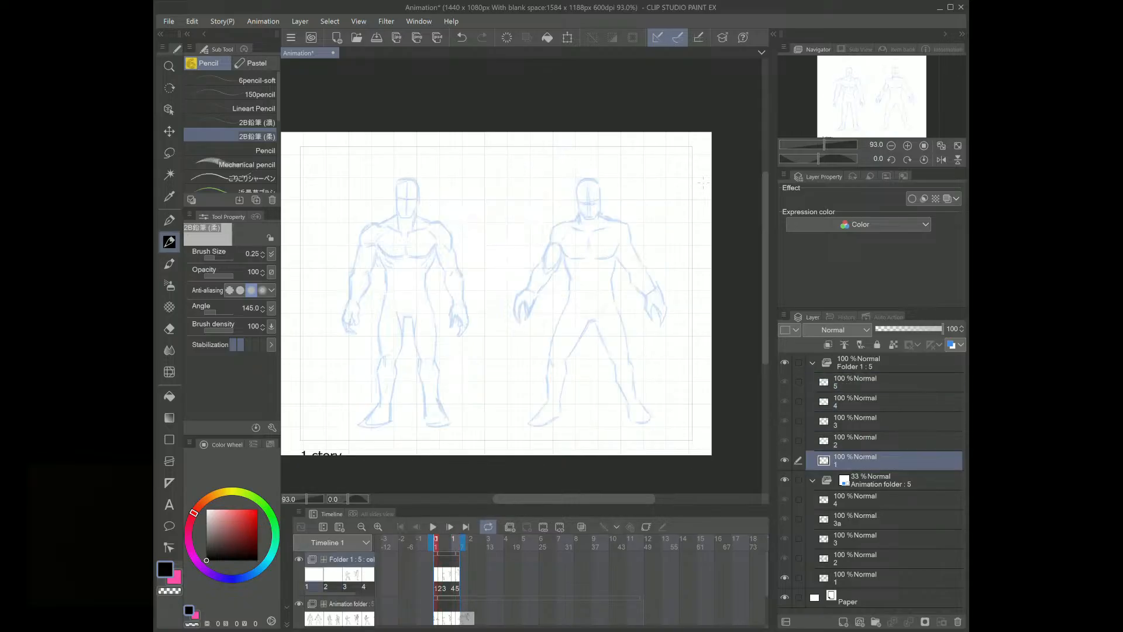
key(Right)
key(Left)
key(Left)
key(Left)
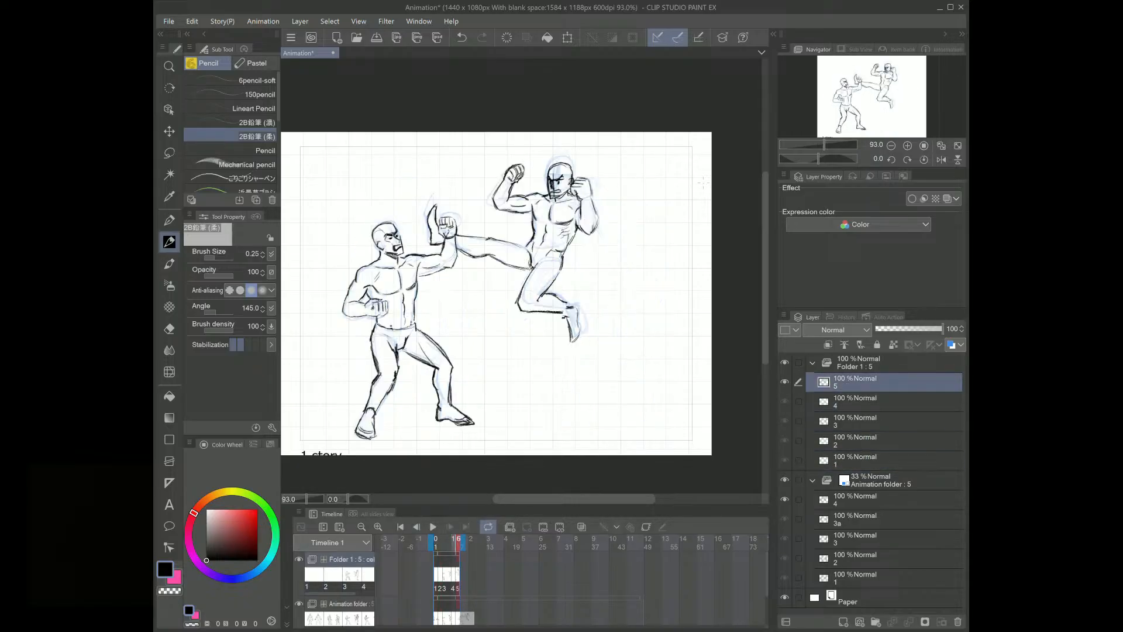
key(Right)
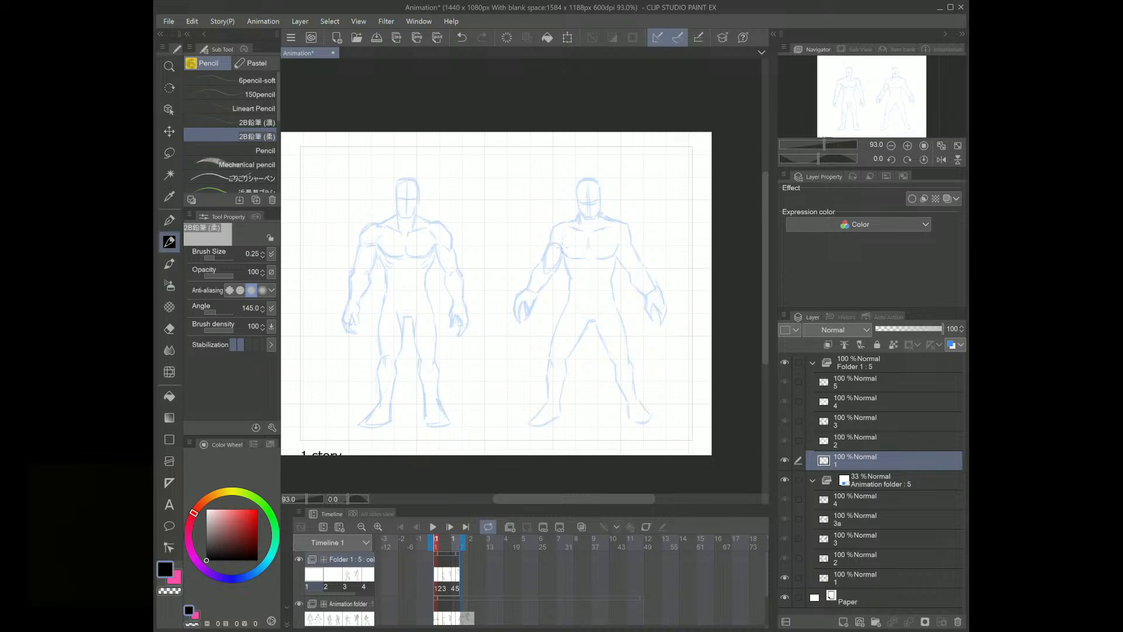
Step: Flip back and forth between cel 3 and the rough pose on cel 4 to compare both fighters' movement
key(Right)
key(Right)
key(Left)
key(Left)
key(Right)
key(Right)
key(Right)
key(Left)
key(Left)
key(Left)
key(Right)
key(Right)
key(Right)
key(Right)
key(Left)
key(Left)
key(Left)
key(Right)
key(Right)
key(Right)
key(Left)
key(Left)
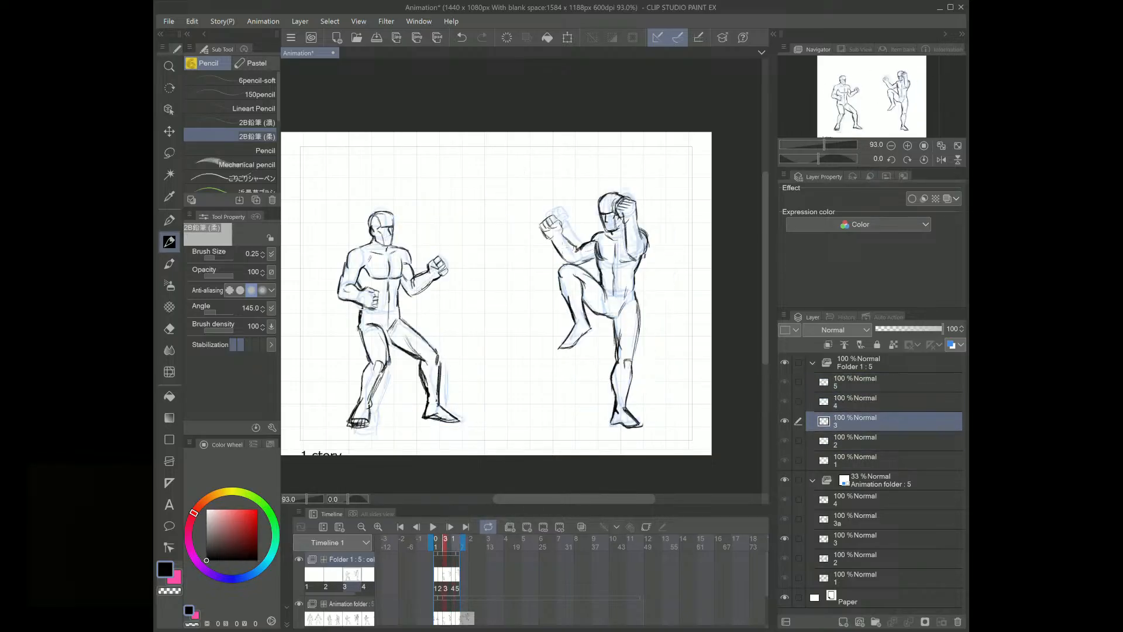
key(Right)
key(Left)
key(Right)
key(Left)
key(Right)
key(Left)
key(Right)
key(Left)
key(Right)
key(Left)
key(Right)
key(Left)
key(Right)
key(Left)
key(Right)
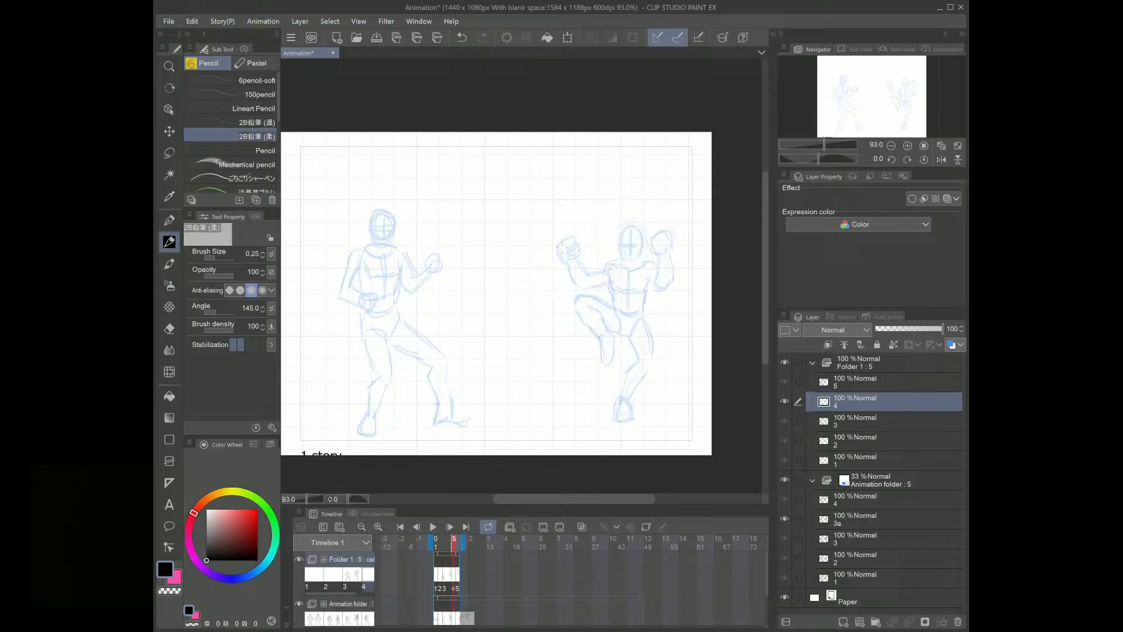
key(Left)
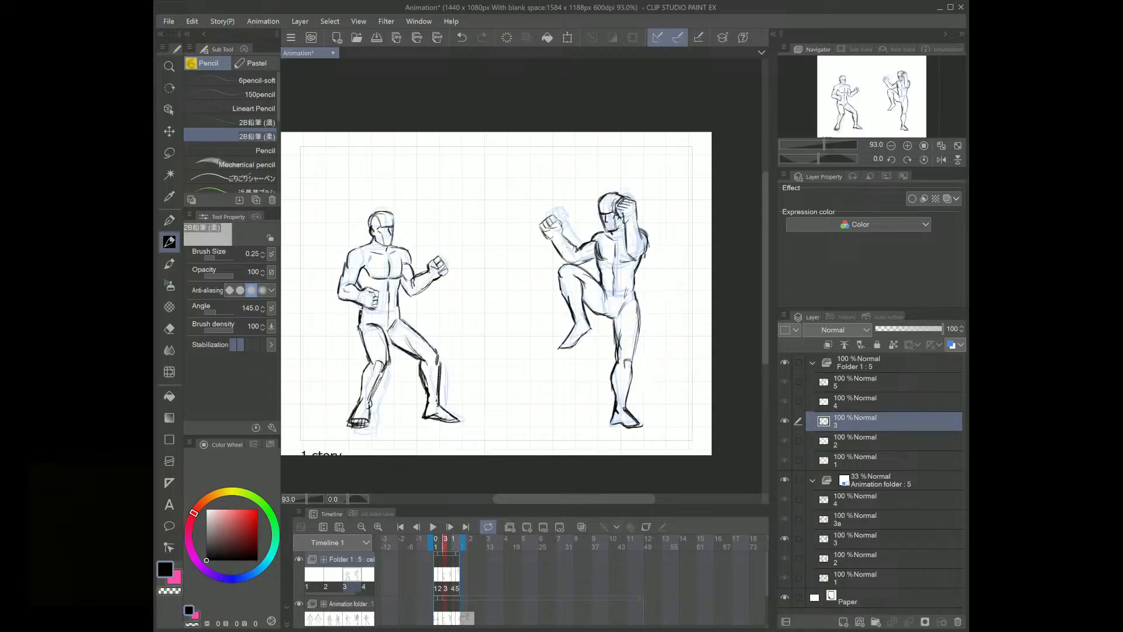
key(Right)
key(Right)
key(Left)
key(Left)
key(Right)
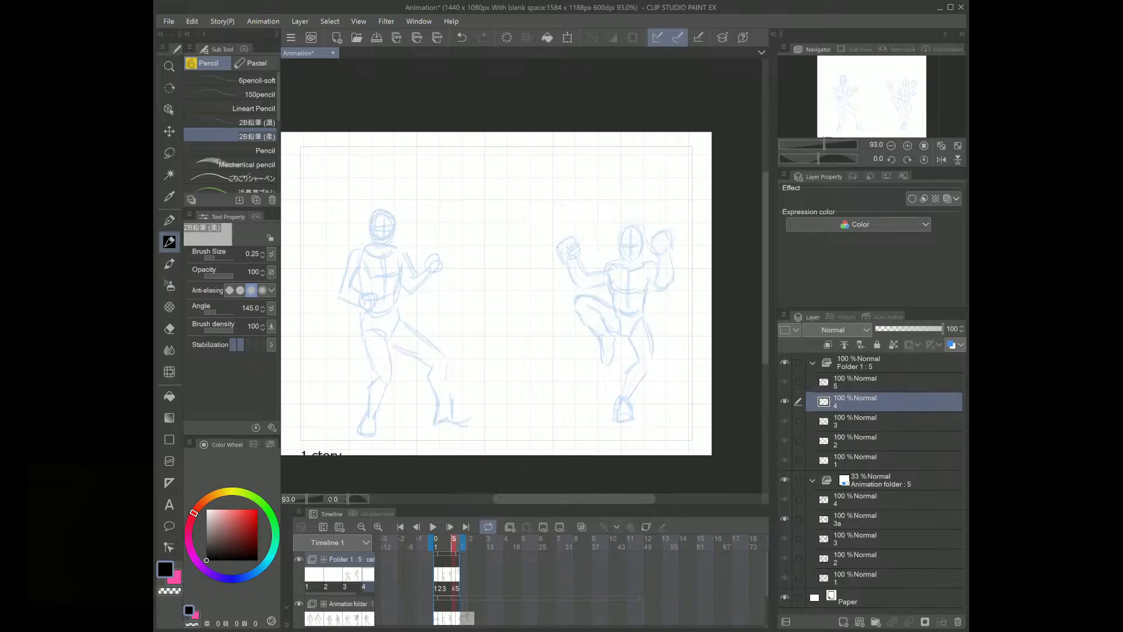
key(Right)
key(Left)
Step: Try loose pencil strokes over the right fighter's hip and standing leg on cel 4, checking them against the neighbouring frames
mouse_move(608, 300)
mouse_down()
mouse_move(574, 309)
mouse_move(601, 339)
mouse_move(602, 359)
mouse_move(613, 337)
mouse_up()
key(ctrl+z)
key(ctrl+z)
key(ctrl+z)
key(ctrl+z)
mouse_move(615, 329)
mouse_down()
mouse_move(661, 330)
mouse_move(619, 329)
mouse_move(648, 343)
mouse_move(661, 331)
mouse_move(641, 358)
mouse_up()
mouse_move(655, 349)
mouse_down()
mouse_move(617, 374)
mouse_move(629, 396)
mouse_move(625, 379)
mouse_up()
drag(637, 366, 629, 391)
key(Left)
key(Right)
key(Left)
key(Left)
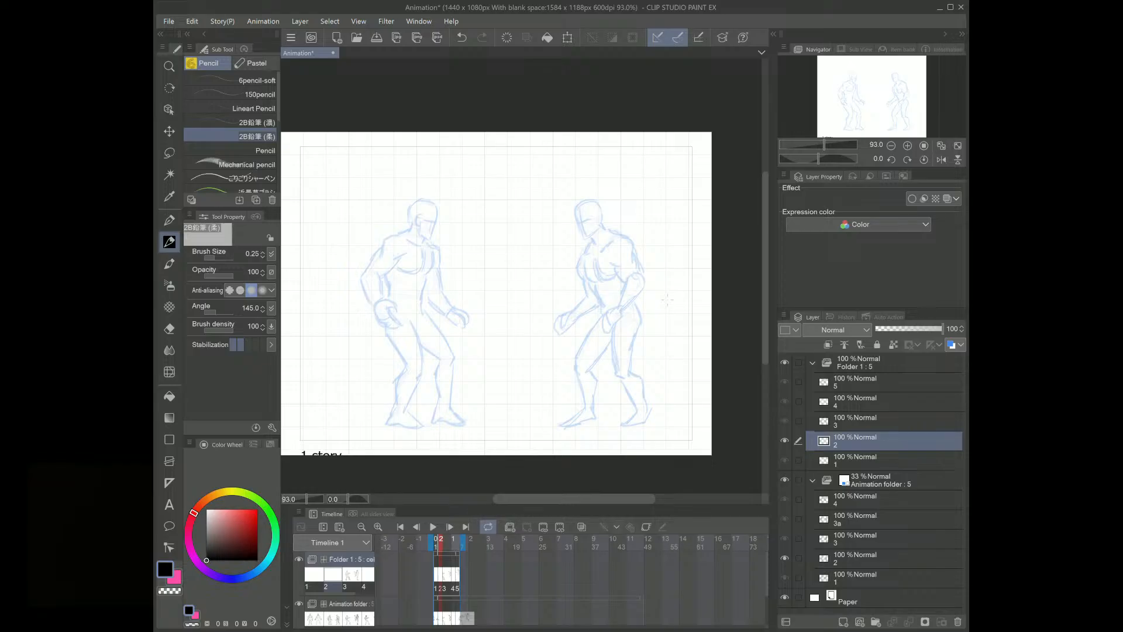
key(Right)
key(Right)
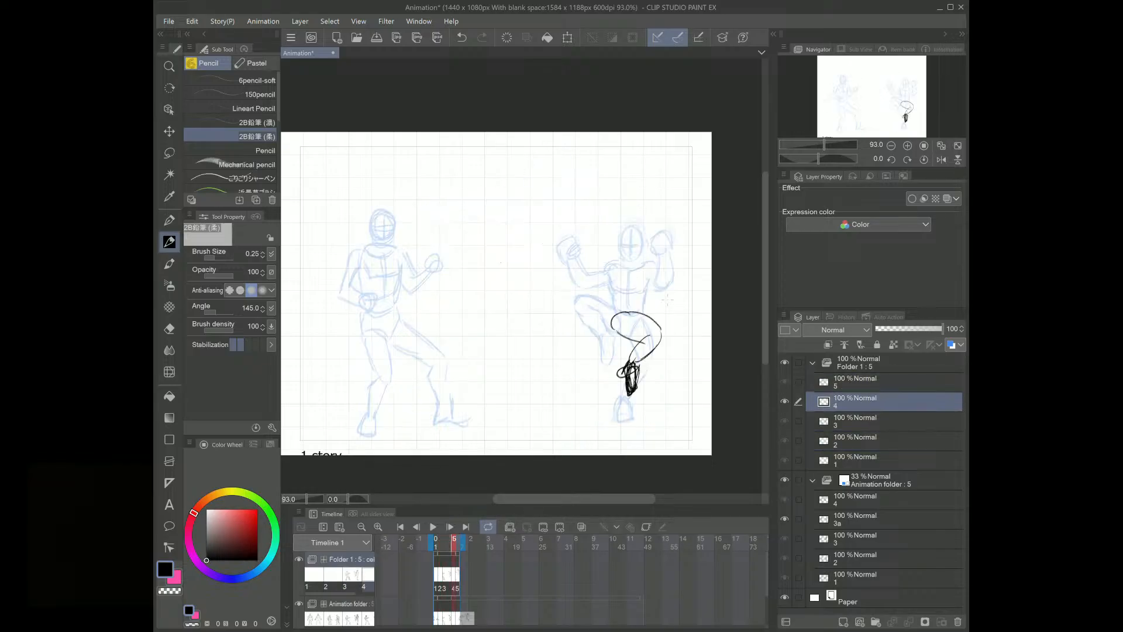
key(Right)
Step: Try a pencil stroke across cel 5, and undo it along with the loose leg strokes on cel 4
mouse_move(439, 208)
mouse_down()
mouse_move(689, 339)
mouse_move(684, 323)
mouse_up()
key(ctrl+z)
key(ctrl+z)
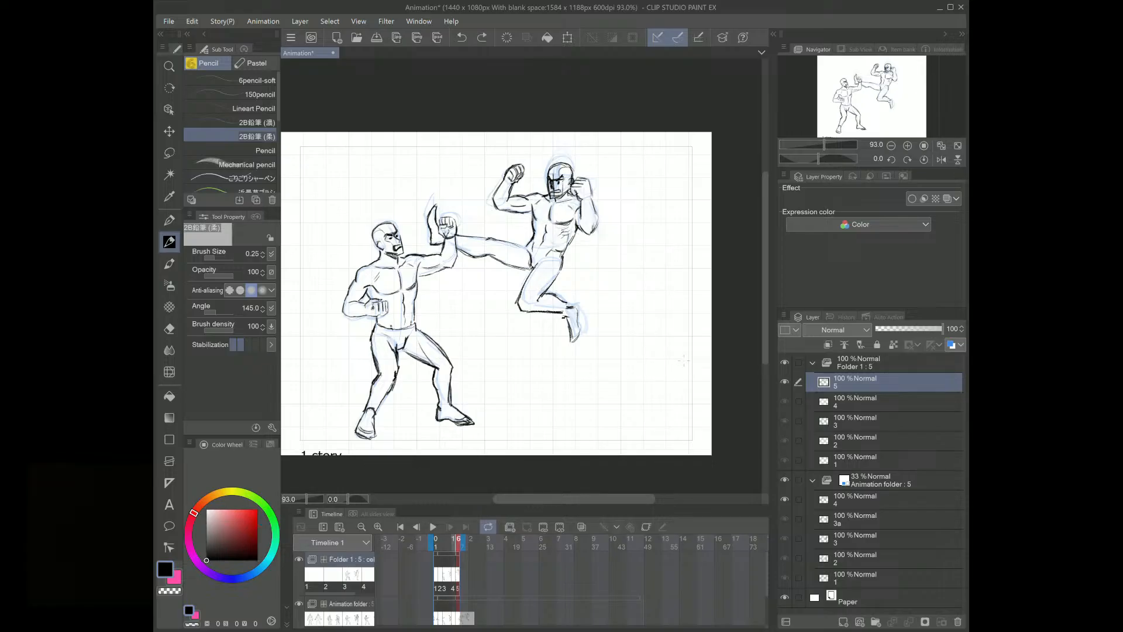
key(Left)
key(ctrl+z)
key(ctrl+z)
key(ctrl+z)
key(ctrl+z)
key(ctrl+z)
key(ctrl+z)
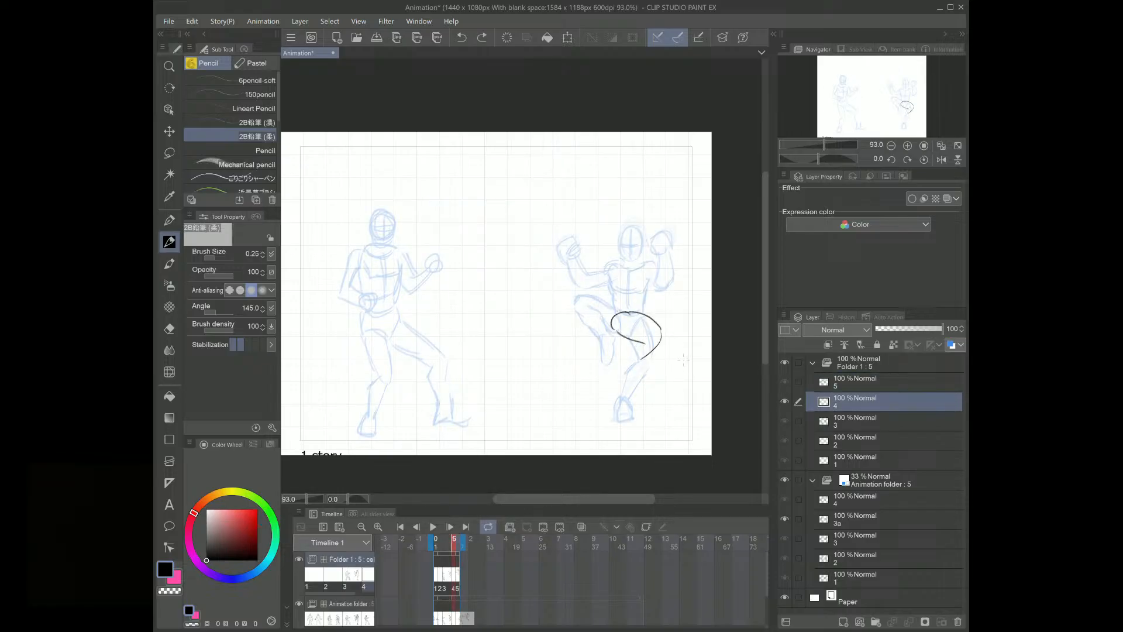
key(ctrl+z)
Step: Sketch two trial bent-leg shapes in the gap between the fighters on cel 4, and clear them from the cel
mouse_move(528, 275)
mouse_down()
mouse_move(491, 302)
mouse_move(506, 320)
mouse_move(500, 359)
mouse_move(524, 319)
mouse_move(528, 290)
mouse_up()
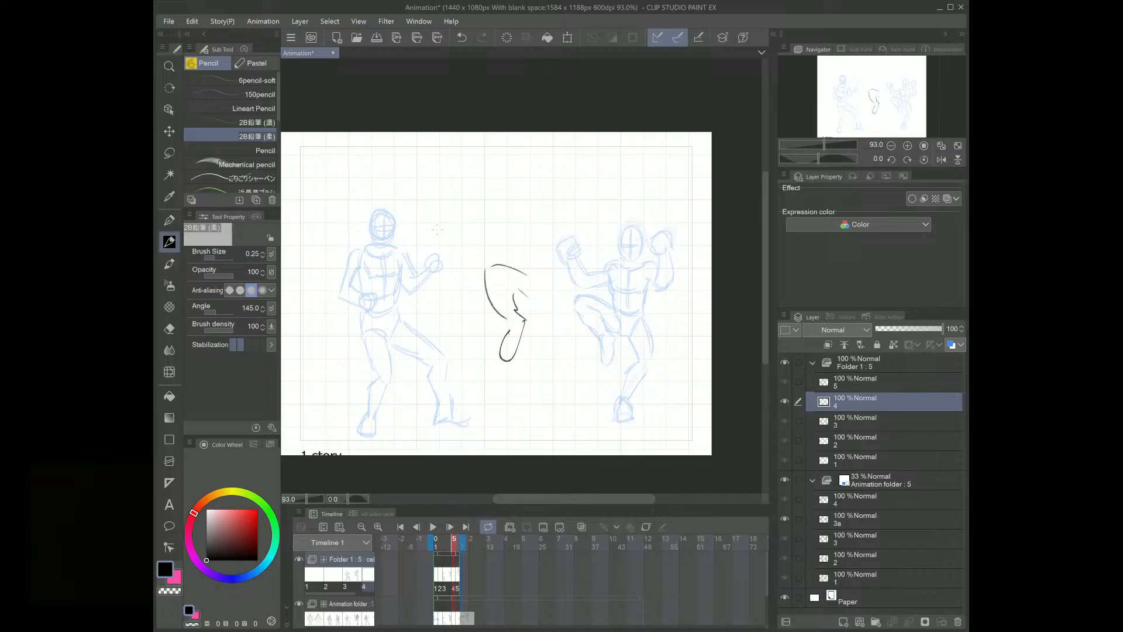
drag(433, 298, 460, 339)
mouse_move(428, 294)
mouse_down()
mouse_move(432, 278)
mouse_move(484, 268)
mouse_move(461, 293)
mouse_move(474, 337)
mouse_move(463, 373)
mouse_move(480, 367)
mouse_move(483, 341)
mouse_move(469, 332)
mouse_up()
drag(465, 378, 484, 338)
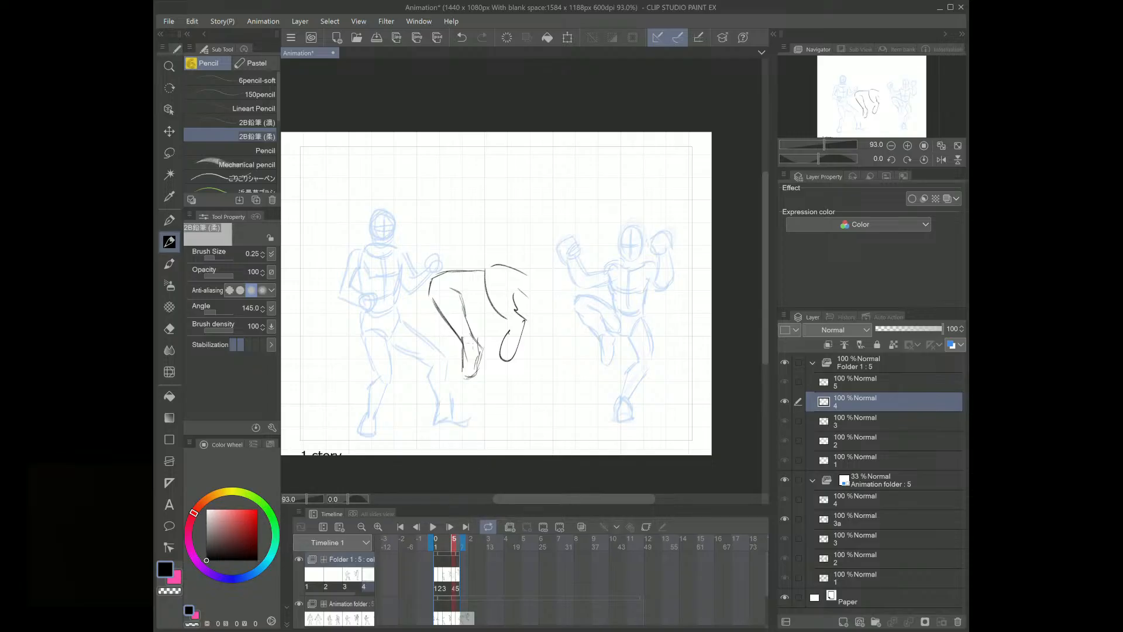
drag(465, 299, 481, 296)
key(ctrl+z)
key(ctrl+z)
key(m)
mouse_move(550, 252)
mouse_down()
mouse_move(436, 405)
mouse_move(552, 276)
mouse_up()
click(459, 445)
click(605, 355)
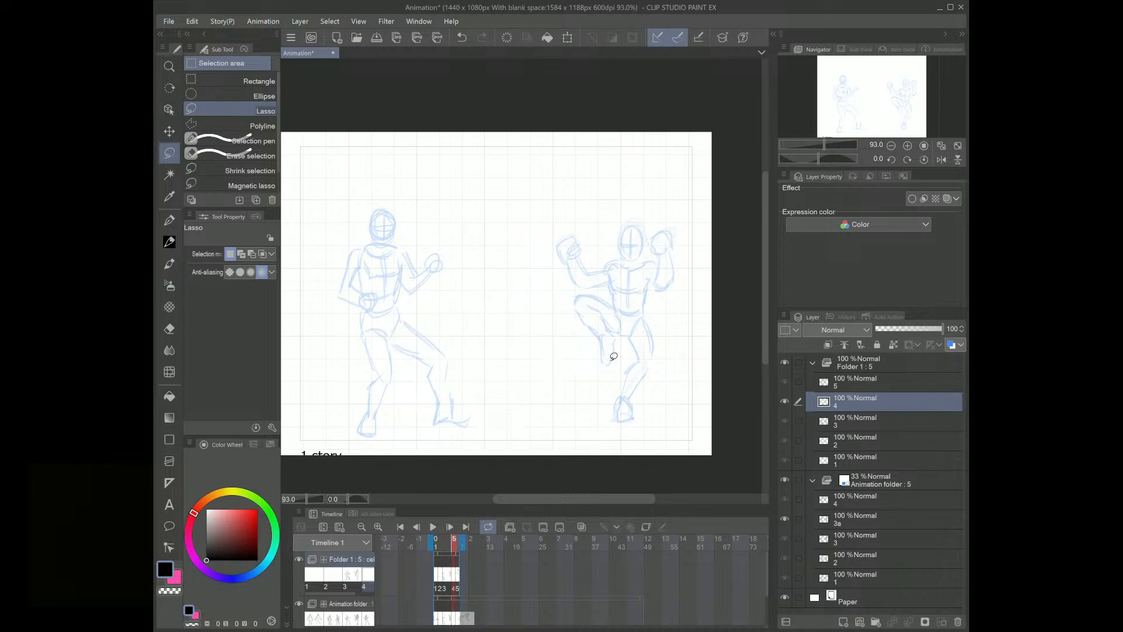
Step: On cel 2, ink the right fighter's chest, near shoulder, arm and hand with the soft 2B pencil
key(Left)
key(Left)
key(Left)
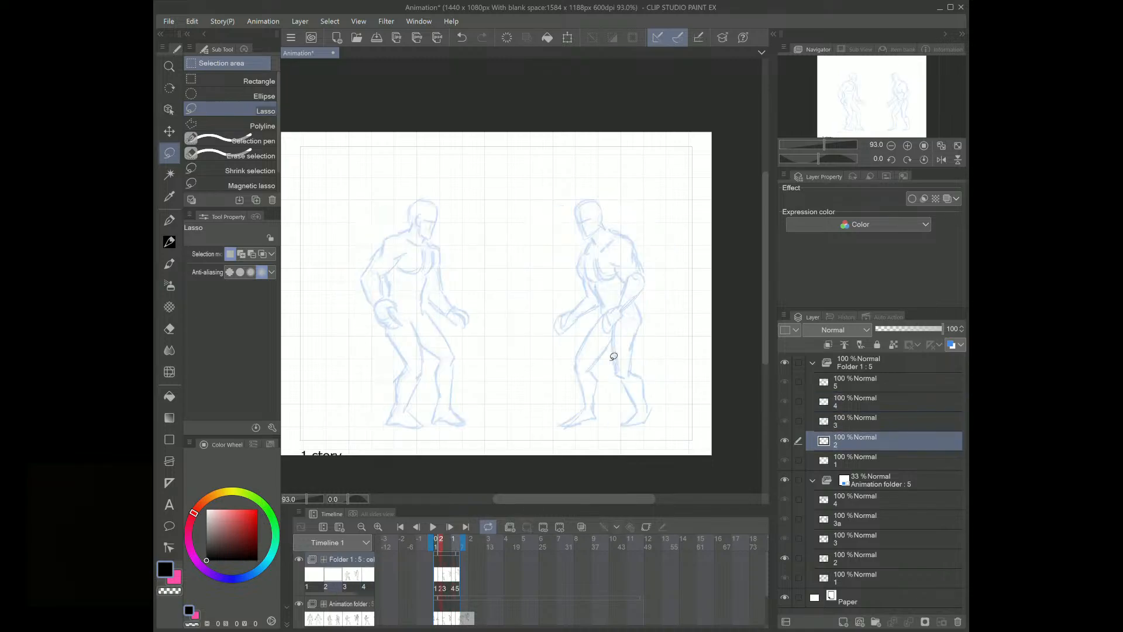
click(169, 220)
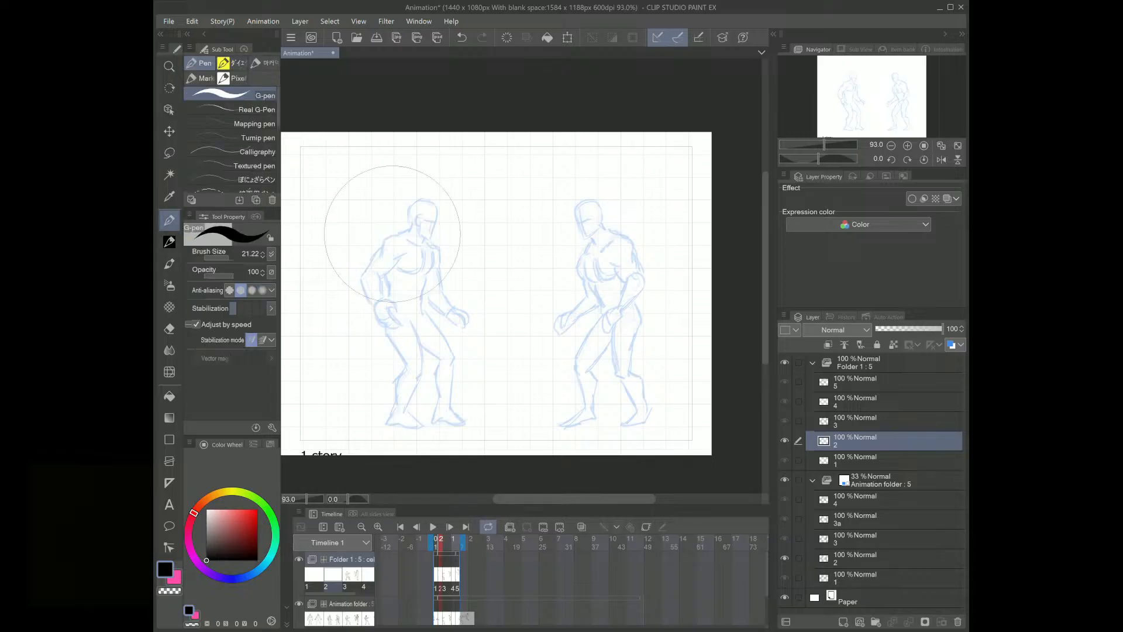
click(169, 241)
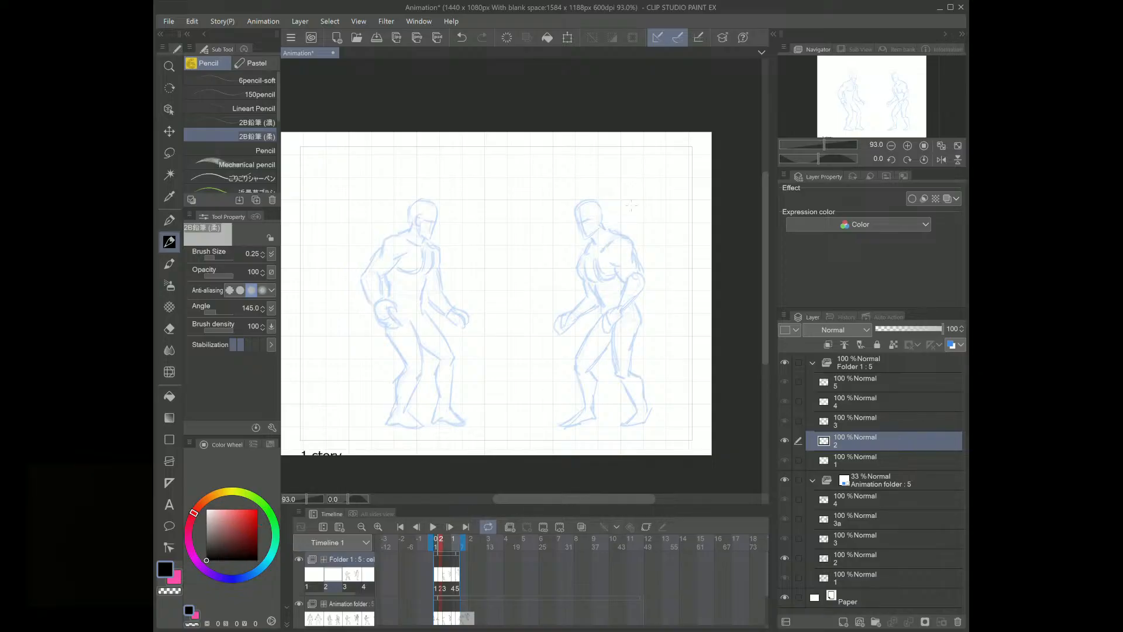
mouse_move(608, 261)
mouse_down()
mouse_move(619, 264)
mouse_move(633, 243)
mouse_move(626, 280)
mouse_move(642, 268)
mouse_up()
mouse_move(637, 257)
mouse_down()
mouse_move(647, 275)
mouse_move(615, 308)
mouse_move(650, 283)
mouse_move(625, 311)
mouse_move(602, 316)
mouse_move(598, 339)
mouse_move(611, 325)
mouse_up()
mouse_move(647, 273)
mouse_down()
mouse_move(639, 286)
mouse_move(588, 282)
mouse_move(602, 281)
mouse_up()
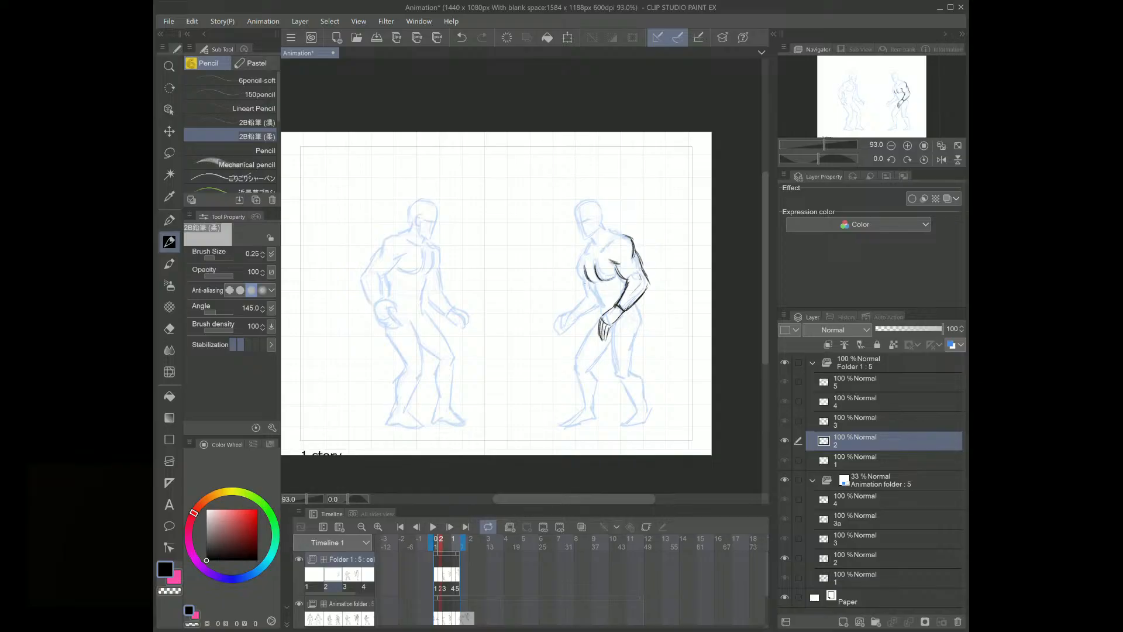
Step: Ink the right fighter's far chest contour, head, face and neck on cel 2
mouse_move(580, 255)
mouse_down()
mouse_move(577, 275)
mouse_move(626, 235)
mouse_move(577, 261)
mouse_up()
mouse_move(575, 222)
mouse_down()
mouse_move(584, 241)
mouse_move(602, 230)
mouse_move(577, 235)
mouse_move(588, 202)
mouse_move(600, 210)
mouse_move(598, 229)
mouse_move(583, 220)
mouse_move(589, 241)
mouse_move(579, 224)
mouse_move(617, 234)
mouse_up()
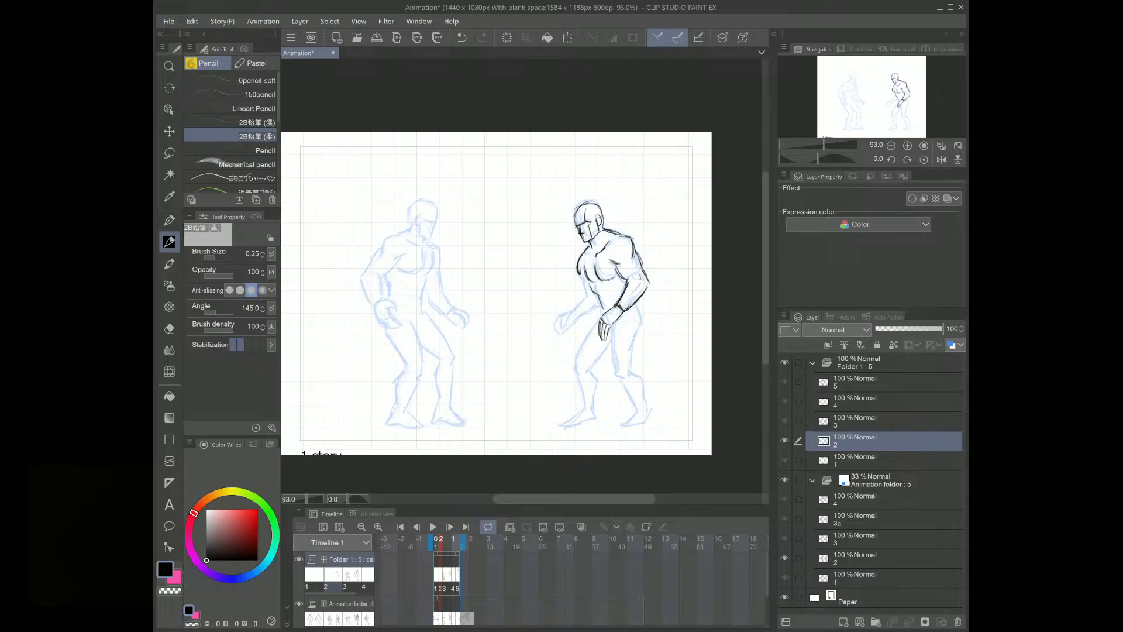
Step: On cel 2, ink the right fighter's far arm, waist and thigh contours with the soft 2B pencil
mouse_move(578, 276)
mouse_down()
mouse_move(587, 298)
mouse_move(576, 317)
mouse_move(584, 281)
mouse_move(623, 272)
mouse_move(599, 312)
mouse_up()
drag(583, 261, 578, 283)
drag(597, 316, 577, 358)
drag(644, 308, 630, 372)
drag(617, 350, 612, 374)
Step: Ink the right fighter's lower legs, both feet and far hand on cel 2
mouse_move(614, 327)
mouse_down()
mouse_move(613, 369)
mouse_move(569, 375)
mouse_move(573, 365)
mouse_move(584, 413)
mouse_move(553, 429)
mouse_up()
drag(556, 432, 600, 418)
drag(598, 366, 592, 419)
mouse_move(610, 364)
mouse_down()
mouse_move(637, 409)
mouse_move(618, 430)
mouse_move(643, 426)
mouse_up()
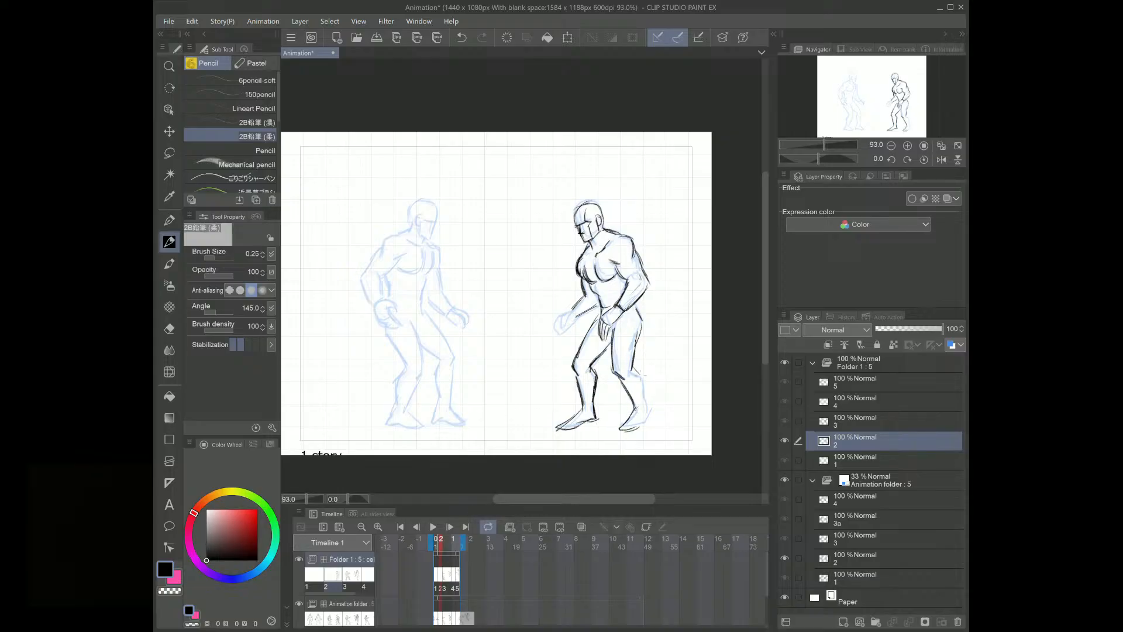
mouse_move(641, 379)
mouse_down()
mouse_move(651, 413)
mouse_move(631, 429)
mouse_up()
drag(645, 417, 651, 399)
mouse_move(575, 305)
mouse_down()
mouse_move(550, 322)
mouse_move(566, 335)
mouse_move(550, 333)
mouse_move(571, 336)
mouse_move(568, 326)
mouse_up()
Step: Lasso the right fighter's near shoulder and upper arm on cel 2 and adjust them with Free Transform
key(m)
mouse_move(634, 218)
mouse_down()
mouse_move(647, 226)
mouse_move(615, 218)
mouse_move(598, 254)
mouse_move(616, 253)
mouse_move(635, 276)
mouse_move(654, 226)
mouse_up()
key(ctrl+shift+t)
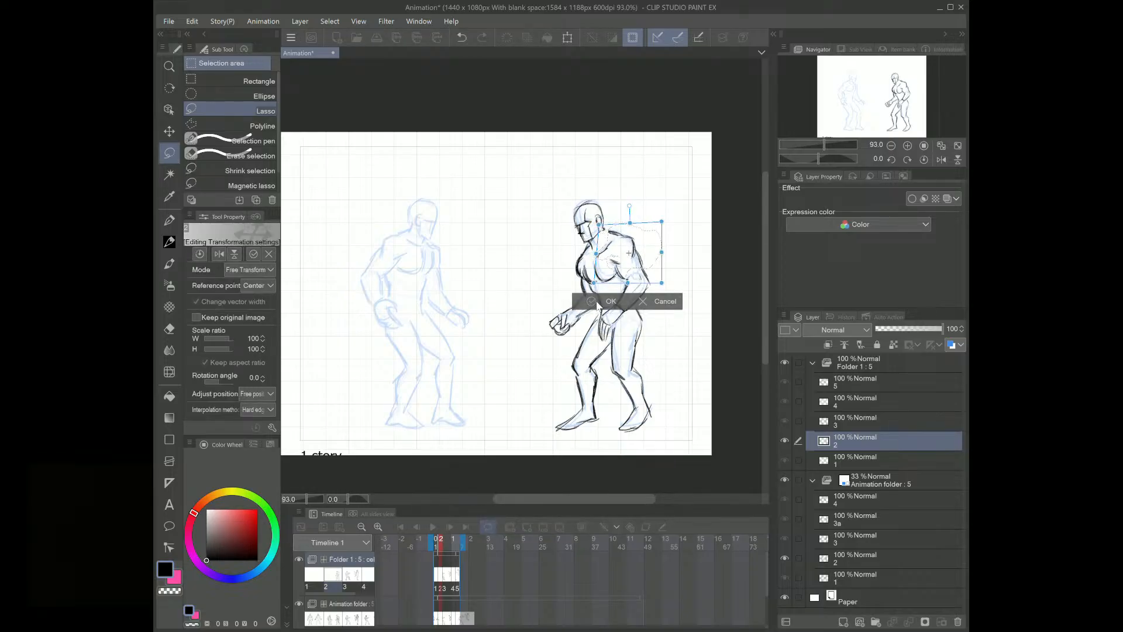
click(595, 303)
key(ctrl+d)
Step: Flip through the neighbouring frames to compare the right fighter's shoulder with the other poses
key(Left)
key(Right)
key(Right)
key(Right)
key(Right)
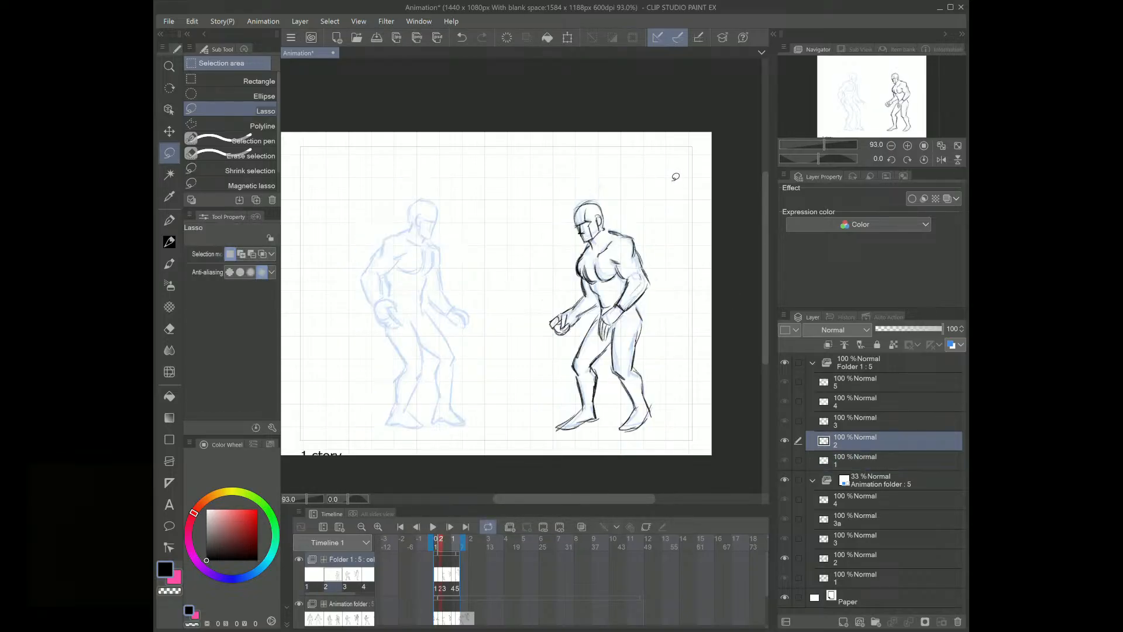
key(Left)
key(Left)
key(Left)
Step: Lasso the right fighter's neck and upper chest line on cel 2, adjust them with Free Transform, and compare with the adjacent frame
mouse_move(630, 226)
mouse_down()
mouse_move(606, 226)
mouse_move(584, 251)
mouse_move(630, 224)
mouse_up()
key(ctrl+shift+t)
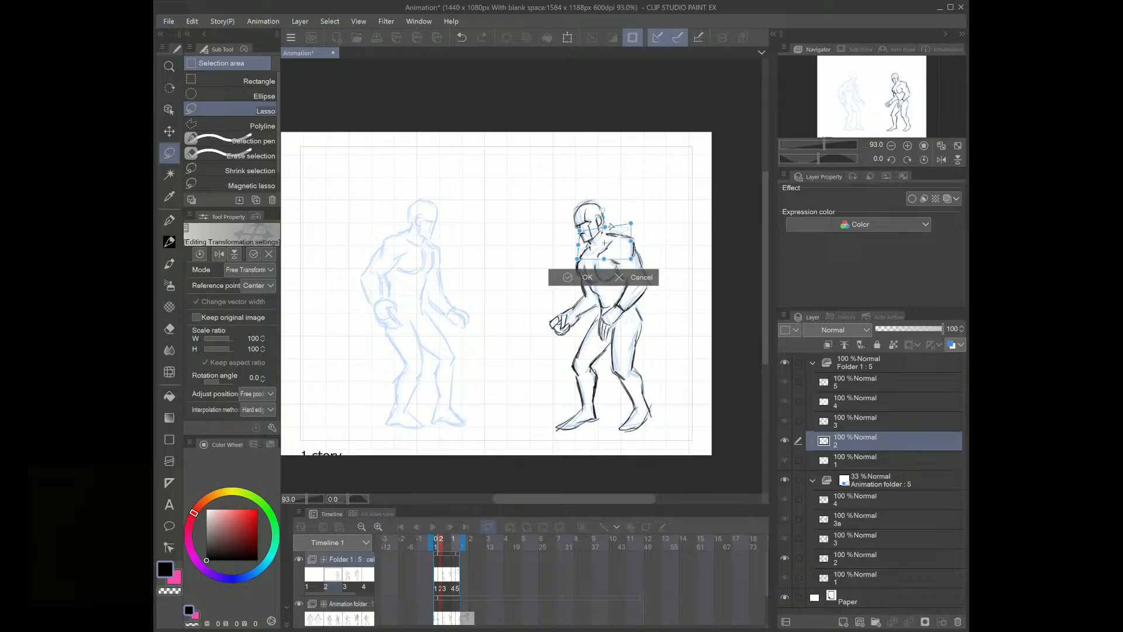
click(585, 277)
key(ctrl+d)
key(Left)
key(Right)
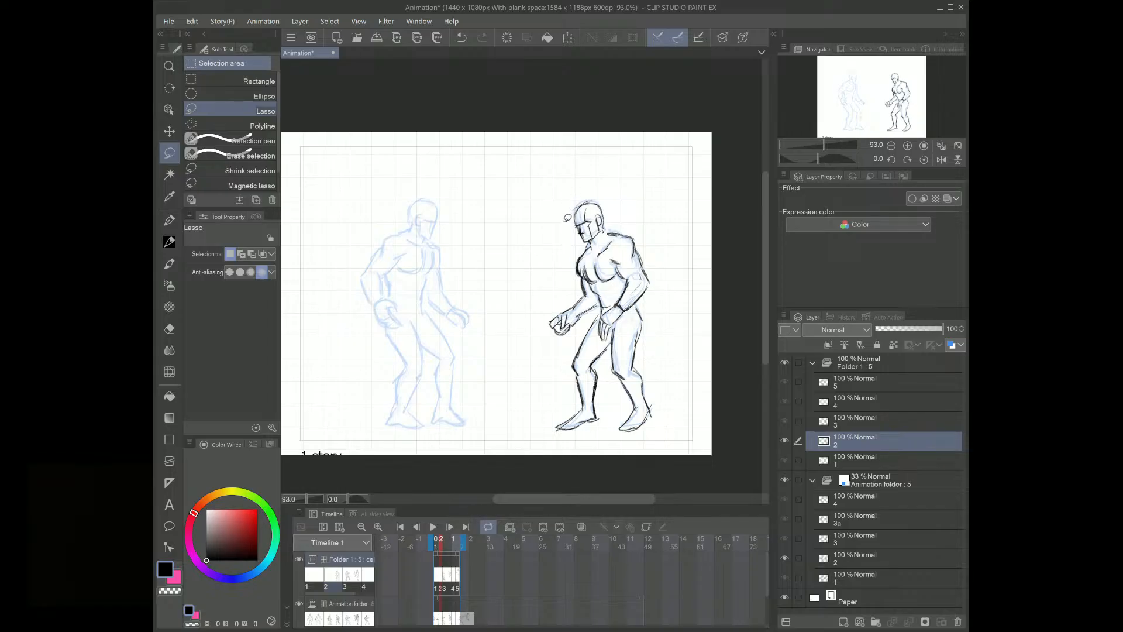
key(Left)
key(Right)
Step: Lasso the right fighter's head on cel 2 and scale it up to 105%
click(169, 240)
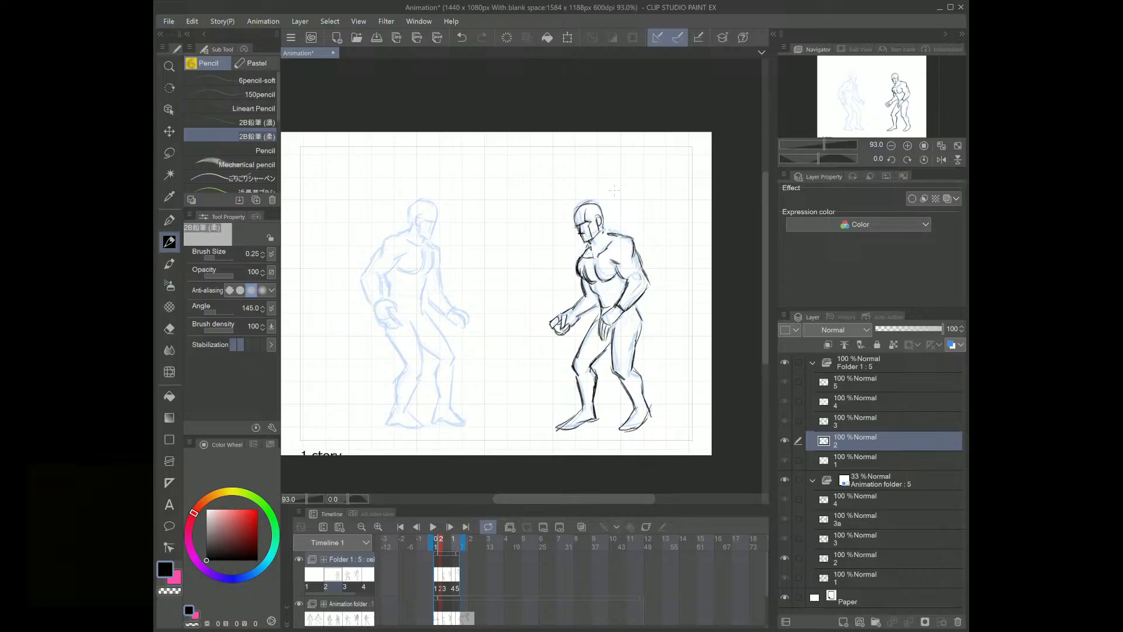
key(m)
mouse_move(611, 190)
mouse_down()
mouse_move(572, 196)
mouse_move(585, 247)
mouse_move(615, 198)
mouse_up()
click(636, 269)
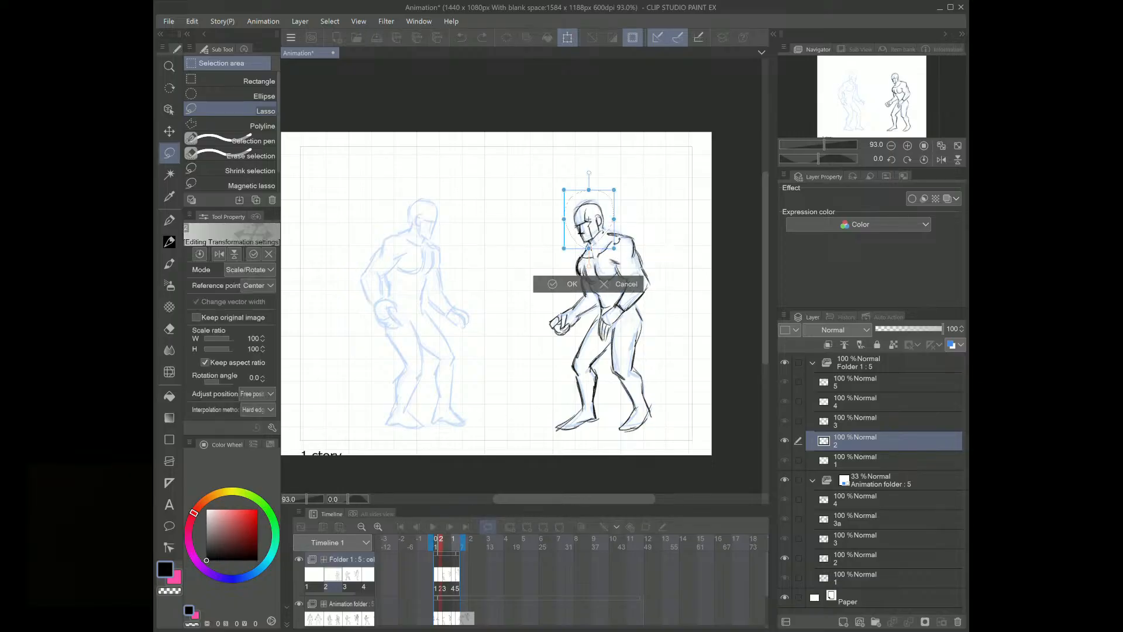
drag(614, 248, 604, 239)
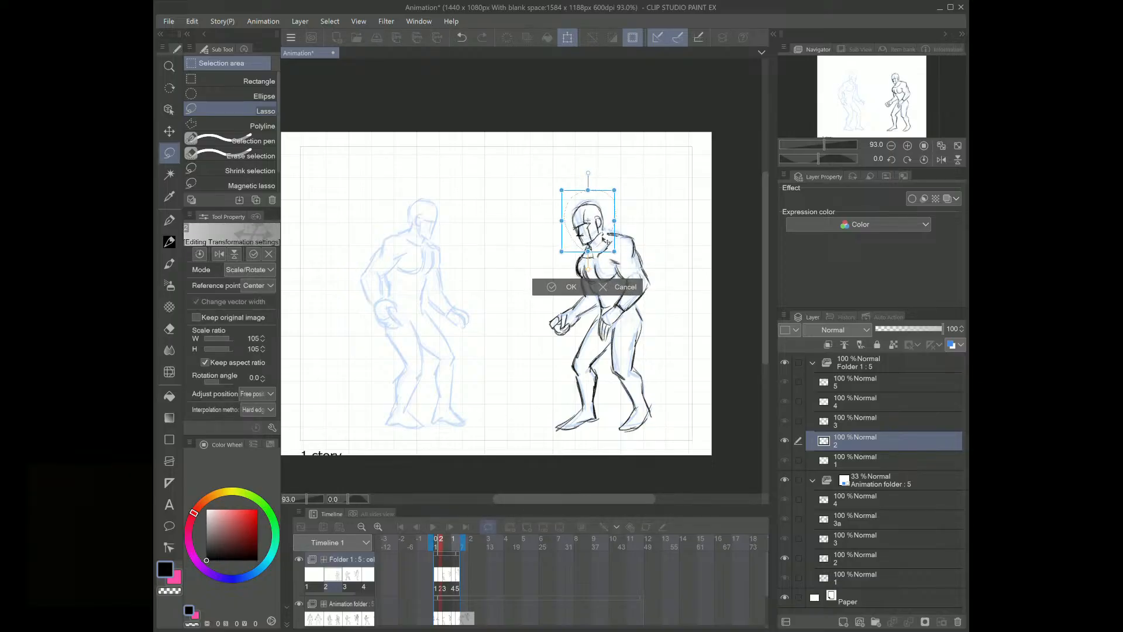
click(566, 288)
key(ctrl+d)
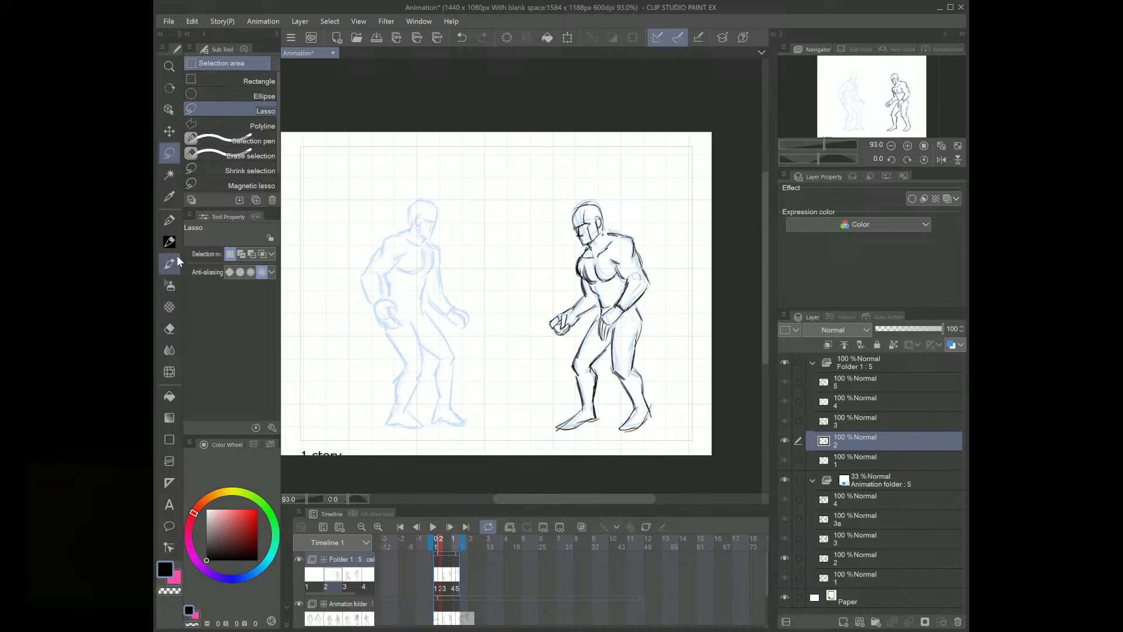
Step: Ink the left fighter's shoulders, chest, arms and near hand on cel 2 with the soft 2B pencil
click(170, 241)
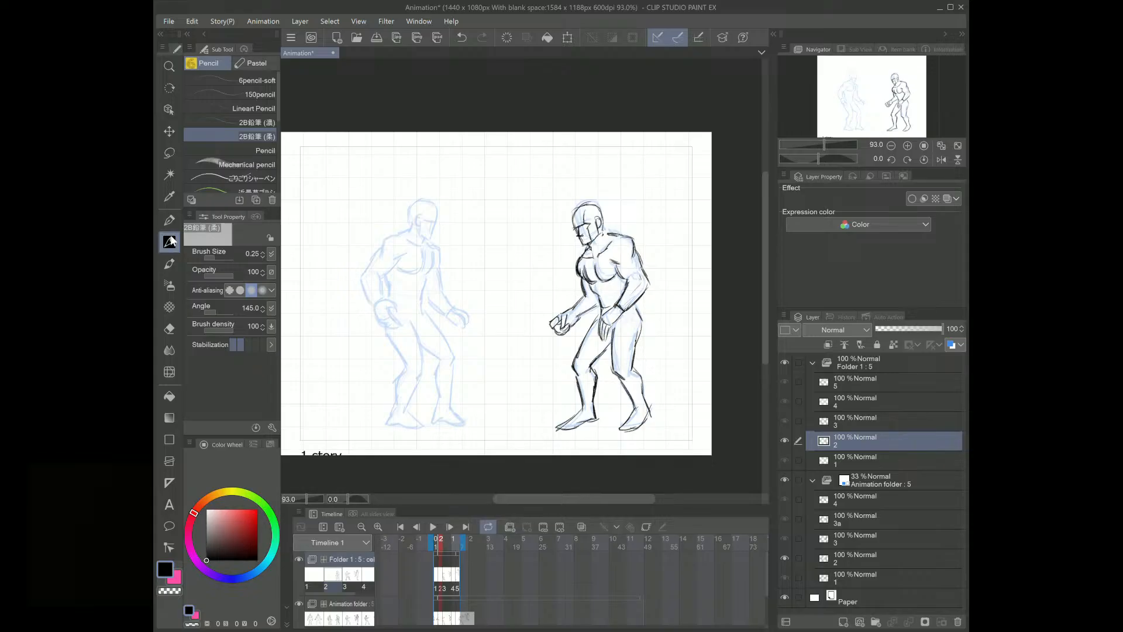
mouse_move(383, 243)
mouse_down()
mouse_move(368, 267)
mouse_move(404, 252)
mouse_move(409, 228)
mouse_up()
mouse_move(369, 261)
mouse_down()
mouse_move(369, 304)
mouse_move(376, 276)
mouse_move(383, 290)
mouse_move(419, 240)
mouse_move(399, 260)
mouse_move(403, 279)
mouse_move(418, 273)
mouse_move(409, 263)
mouse_move(420, 279)
mouse_move(428, 256)
mouse_move(413, 242)
mouse_move(431, 246)
mouse_move(421, 307)
mouse_up()
mouse_move(434, 246)
mouse_down()
mouse_move(439, 292)
mouse_move(424, 289)
mouse_move(452, 297)
mouse_move(450, 311)
mouse_move(378, 303)
mouse_move(395, 304)
mouse_move(376, 304)
mouse_move(372, 317)
mouse_move(375, 305)
mouse_move(383, 329)
mouse_move(379, 312)
mouse_move(395, 328)
mouse_move(393, 308)
mouse_move(391, 331)
mouse_up()
mouse_move(387, 319)
mouse_down()
mouse_move(398, 330)
mouse_move(400, 316)
mouse_move(376, 304)
mouse_up()
drag(381, 278, 384, 296)
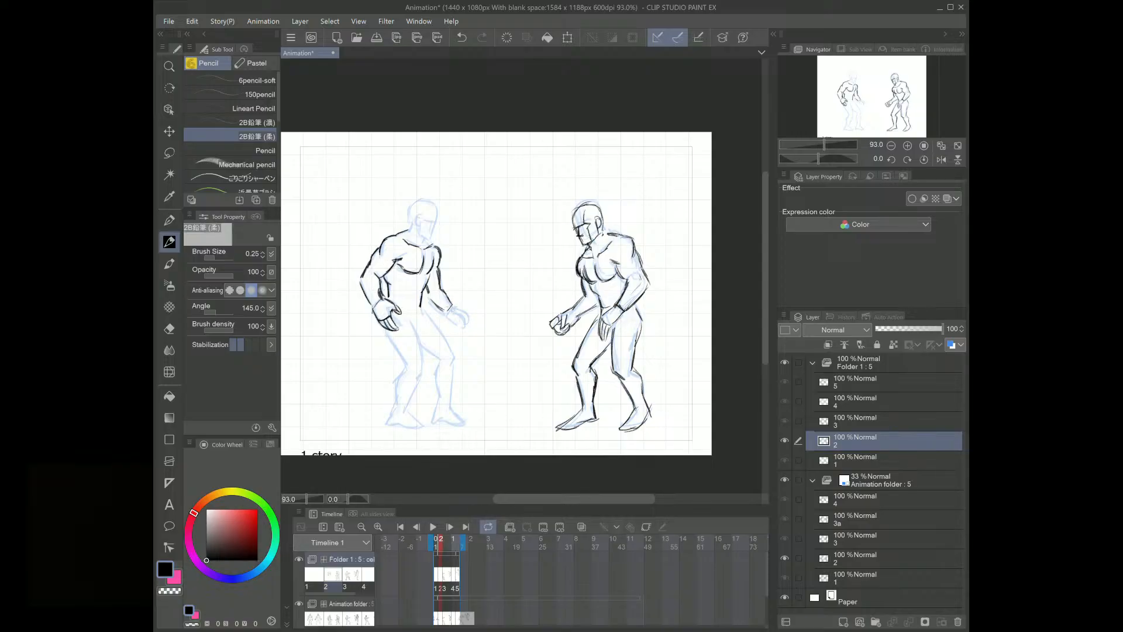
Step: Ink the left fighter's far hand, torso side, thighs, near lower leg and near foot on cel 2
mouse_move(453, 305)
mouse_down()
mouse_move(468, 312)
mouse_move(455, 321)
mouse_move(464, 332)
mouse_move(421, 312)
mouse_move(410, 377)
mouse_move(396, 382)
mouse_move(382, 416)
mouse_up()
mouse_move(412, 325)
mouse_down()
mouse_move(420, 348)
mouse_move(421, 334)
mouse_move(431, 368)
mouse_up()
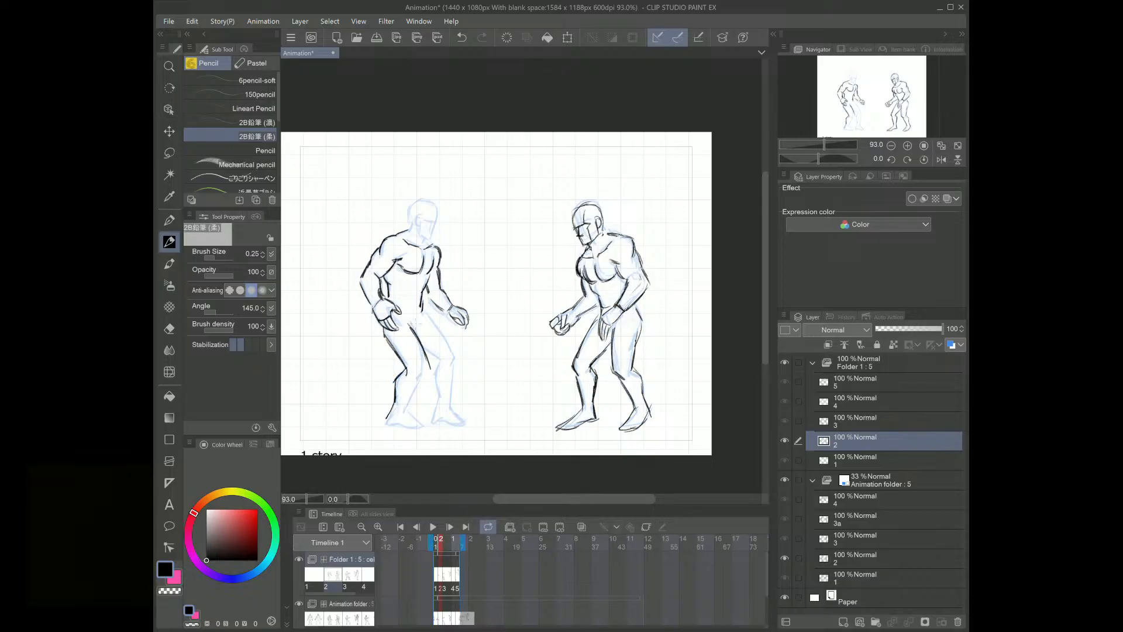
mouse_move(423, 276)
mouse_down()
mouse_move(414, 316)
mouse_move(452, 352)
mouse_move(384, 431)
mouse_move(424, 423)
mouse_move(399, 419)
mouse_move(410, 429)
mouse_up()
mouse_move(442, 359)
mouse_down()
mouse_move(429, 386)
mouse_move(435, 412)
mouse_up()
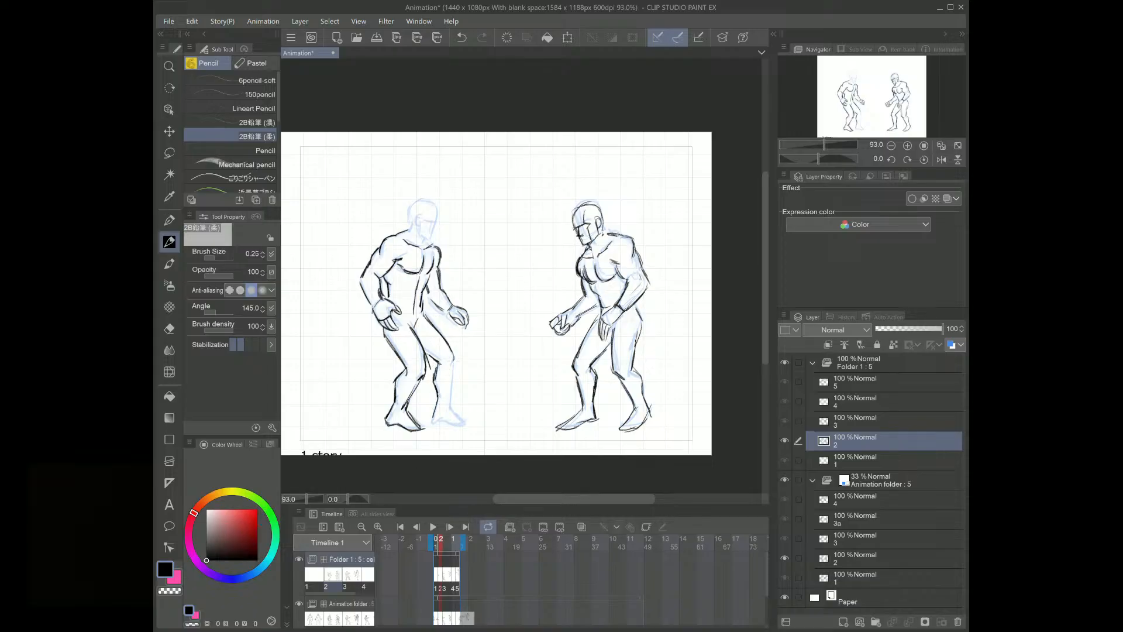
Step: Finish the left fighter's far lower leg and feet on cel 2, and ink his head and face
mouse_move(454, 363)
mouse_down()
mouse_move(446, 421)
mouse_move(462, 418)
mouse_up()
drag(448, 410, 470, 424)
drag(392, 415, 385, 421)
mouse_move(412, 225)
mouse_down()
mouse_move(405, 233)
mouse_move(416, 204)
mouse_move(434, 203)
mouse_move(434, 238)
mouse_move(413, 226)
mouse_move(431, 233)
mouse_up()
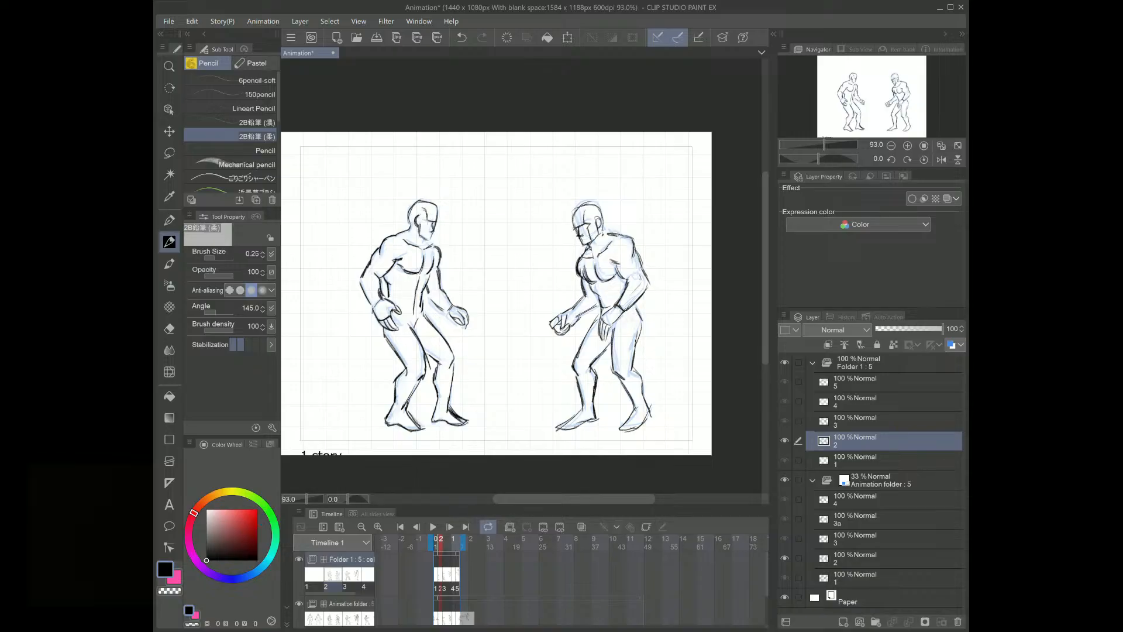
mouse_move(431, 224)
mouse_down()
mouse_move(424, 238)
mouse_move(413, 227)
mouse_move(429, 199)
mouse_up()
key(m)
drag(423, 218, 420, 208)
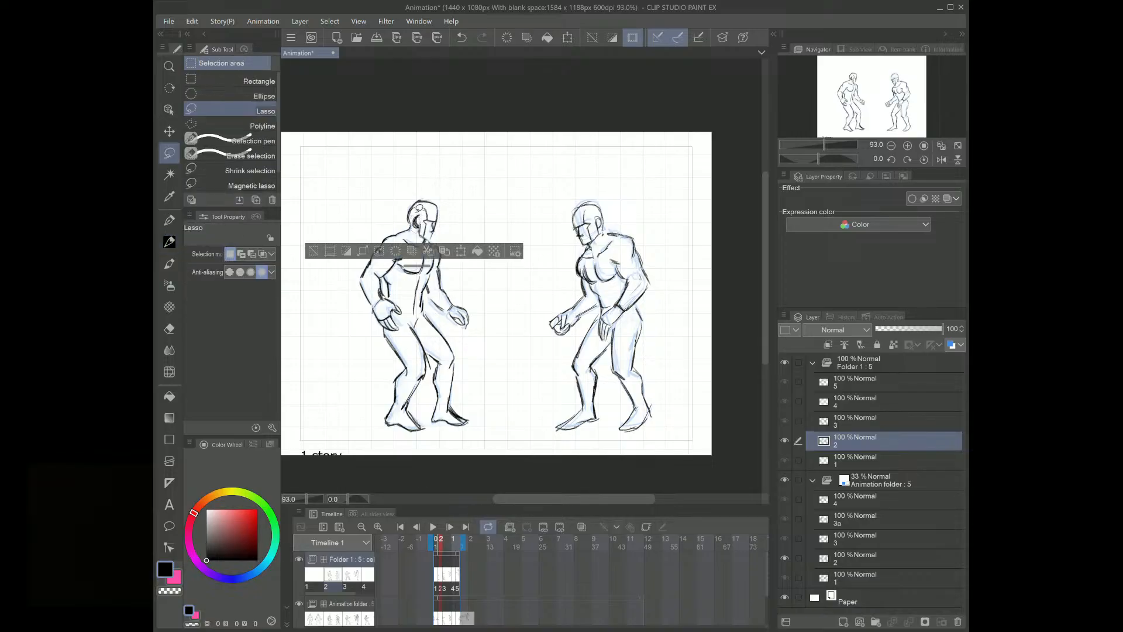
click(411, 251)
key(ctrl+d)
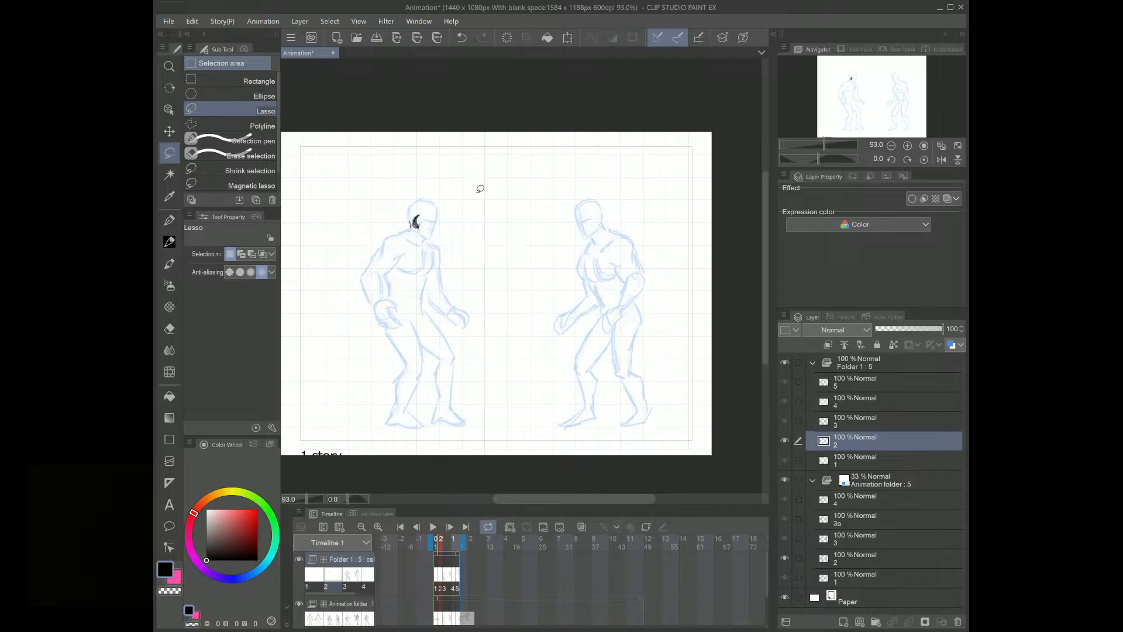
key(ctrl+z)
key(ctrl+z)
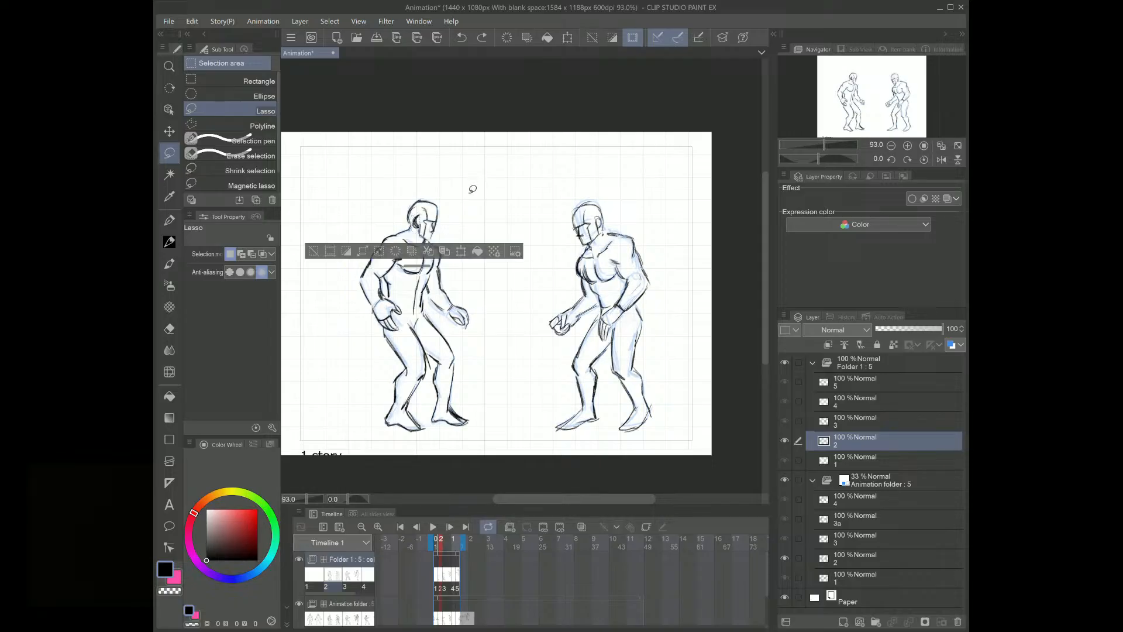
Step: Clear the heavy ear strokes from the left fighter's head on cel 2 and redraw the ear with the pencil
mouse_move(456, 193)
mouse_down()
mouse_move(418, 219)
mouse_move(429, 203)
mouse_move(426, 238)
mouse_move(432, 217)
mouse_up()
key(ctrl+d)
click(468, 191)
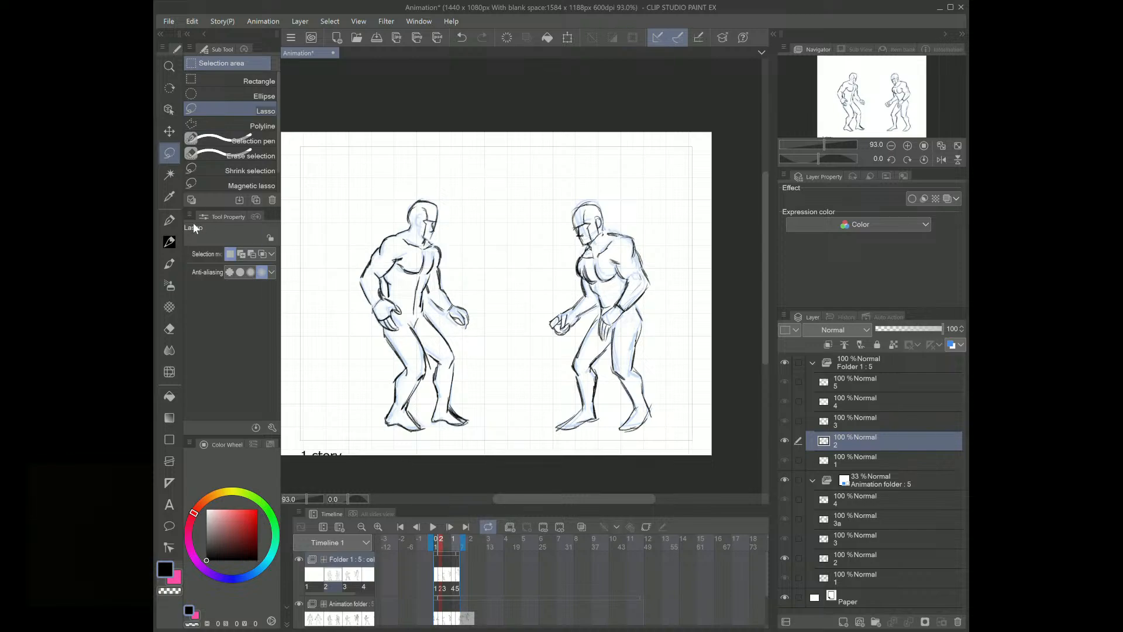
click(170, 240)
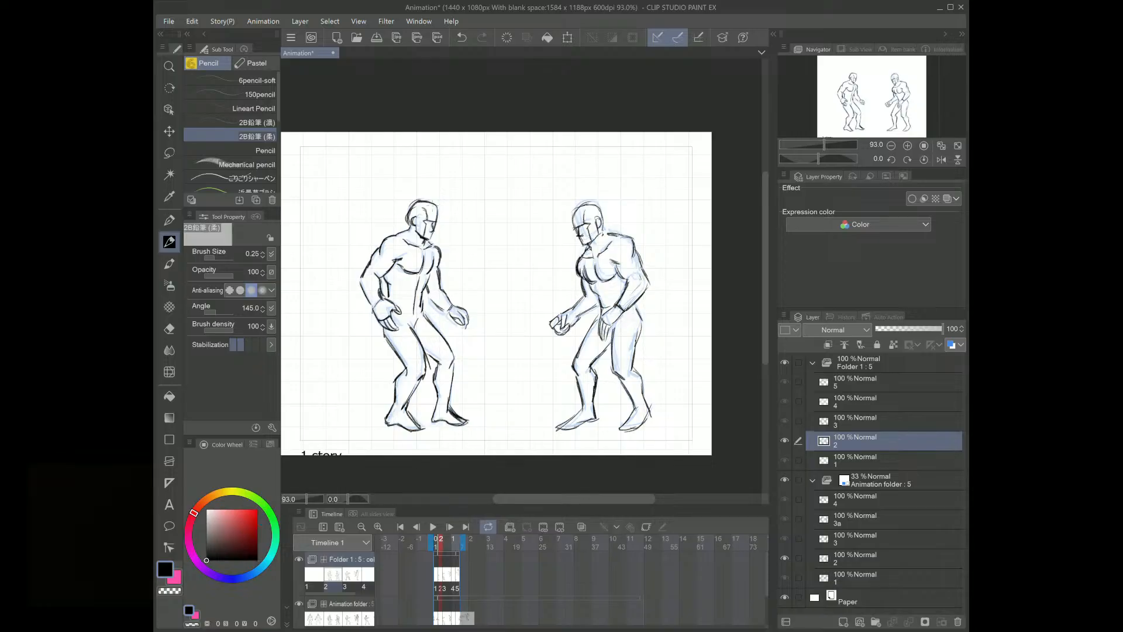
Step: Lasso the left fighter's head on cel 2 and enlarge it slightly with Free Transform
key(m)
mouse_move(440, 185)
mouse_down()
mouse_move(409, 191)
mouse_move(414, 237)
mouse_move(436, 237)
mouse_move(450, 198)
mouse_up()
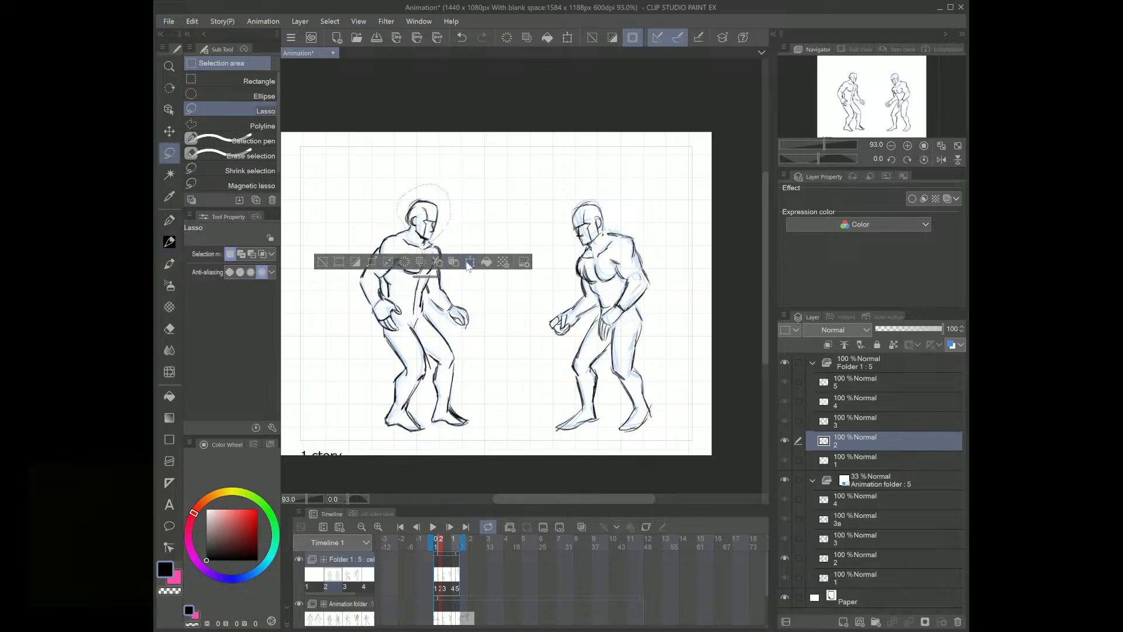
click(465, 264)
drag(430, 247, 430, 248)
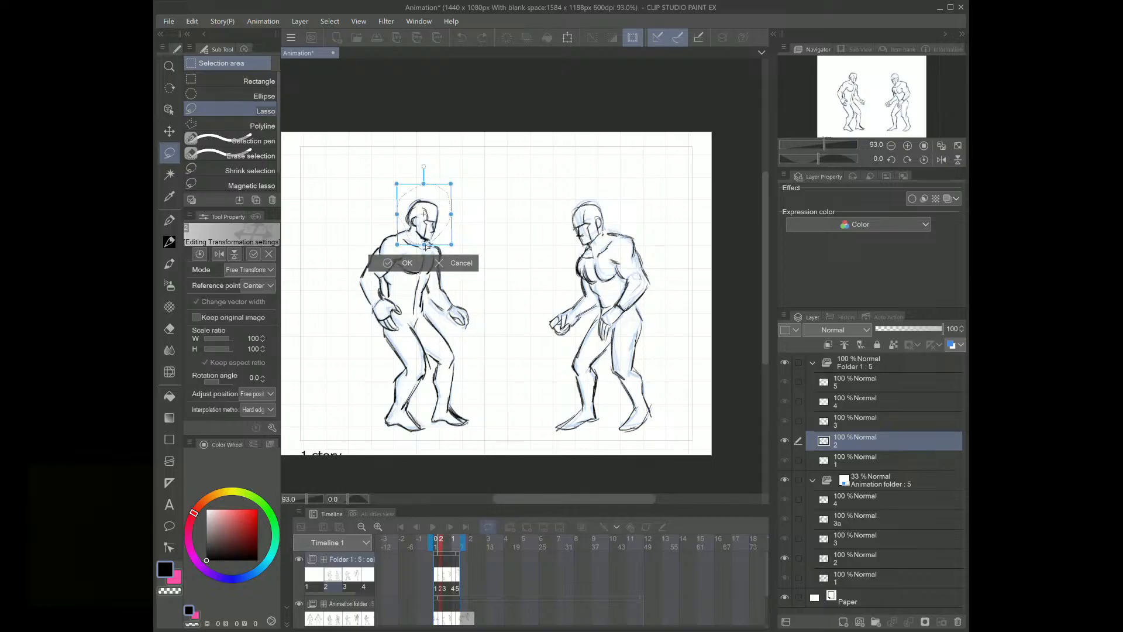
click(389, 267)
Step: Step through the frames and play back the animation to check the motion
key(comma)
key(period)
key(period)
key(period)
key(period)
key(space)
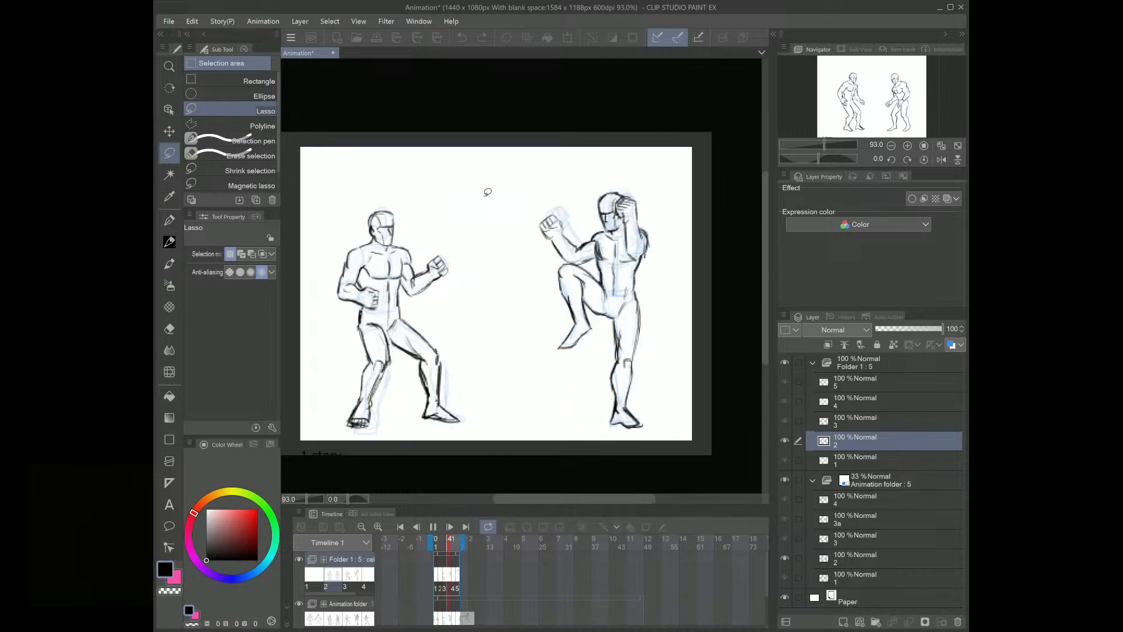
key(space)
key(space)
key(space)
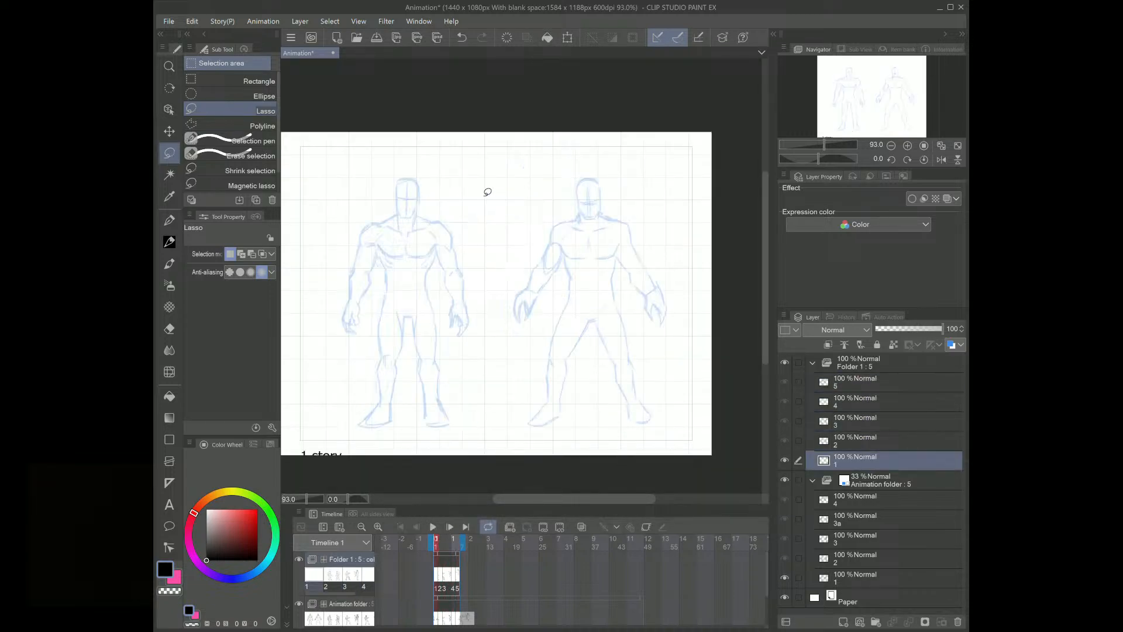
Step: Flip back and forth through all five cels to examine how the fighters' poses flow from stance to jump kick
key(Right)
key(Left)
key(Left)
key(Left)
key(Right)
key(Right)
key(Right)
key(space)
key(Right)
key(Right)
key(Right)
key(Right)
key(Right)
key(Right)
key(Right)
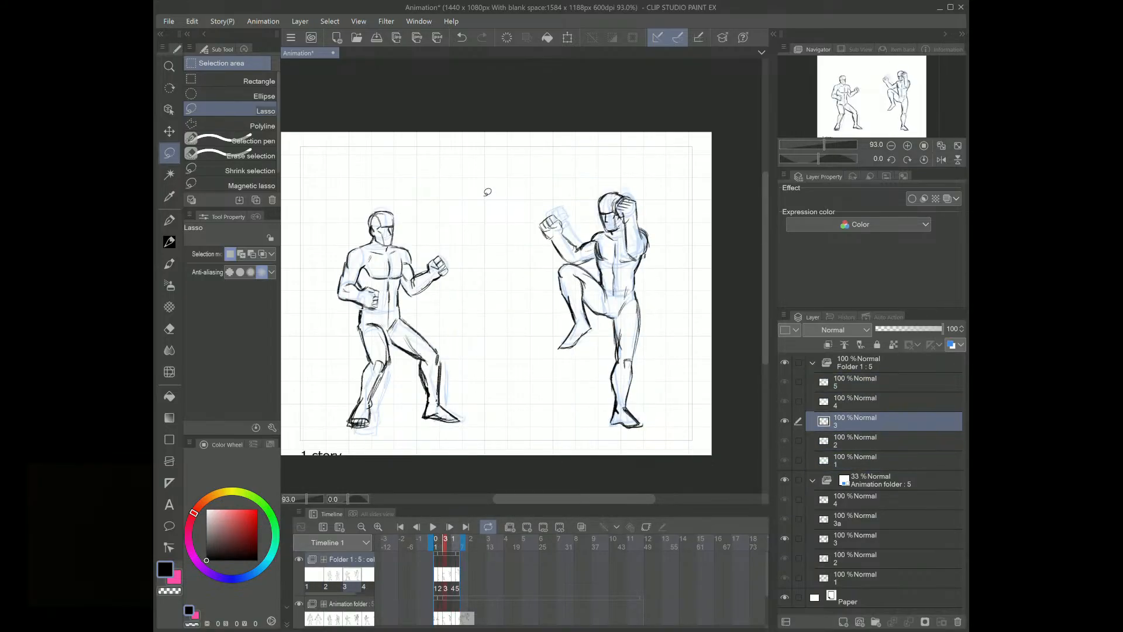
key(Left)
key(Left)
key(Left)
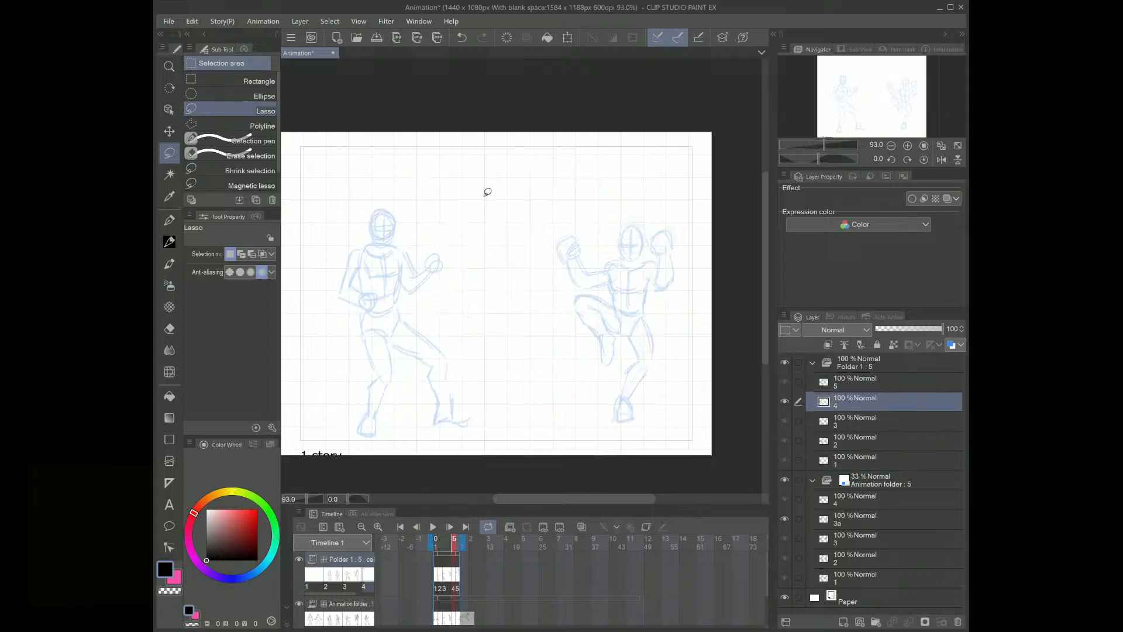
key(Right)
key(Right)
key(Right)
key(Right)
key(Right)
key(Right)
key(Right)
key(Right)
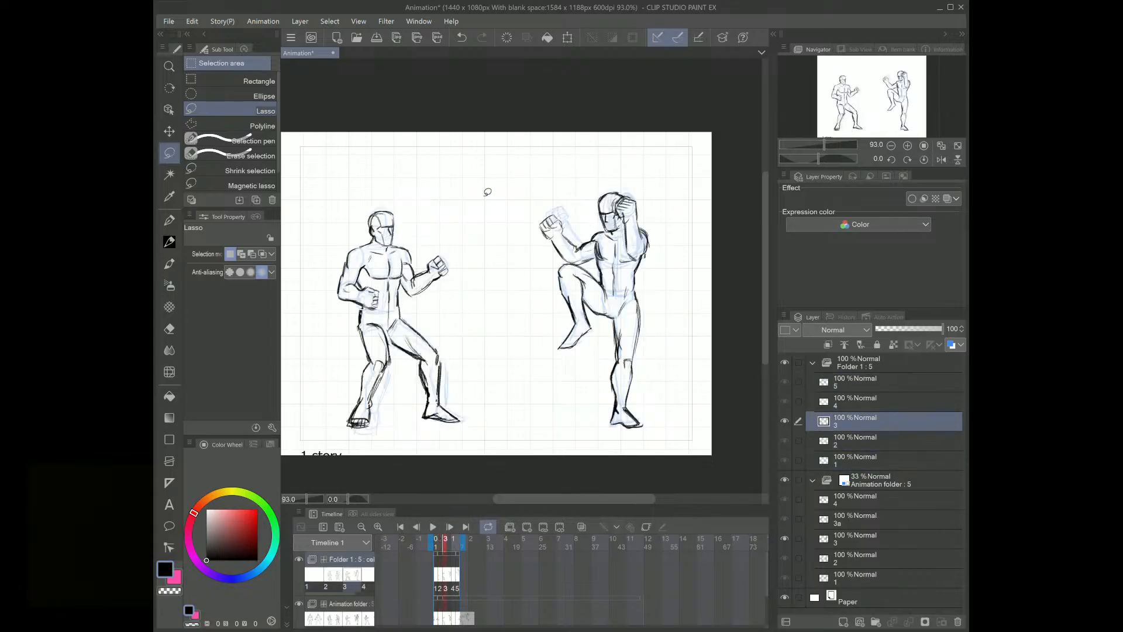
key(Right)
key(Right)
key(Right)
key(Right)
key(Left)
key(Left)
key(Left)
key(Left)
key(Right)
key(Right)
key(Right)
key(Right)
key(Right)
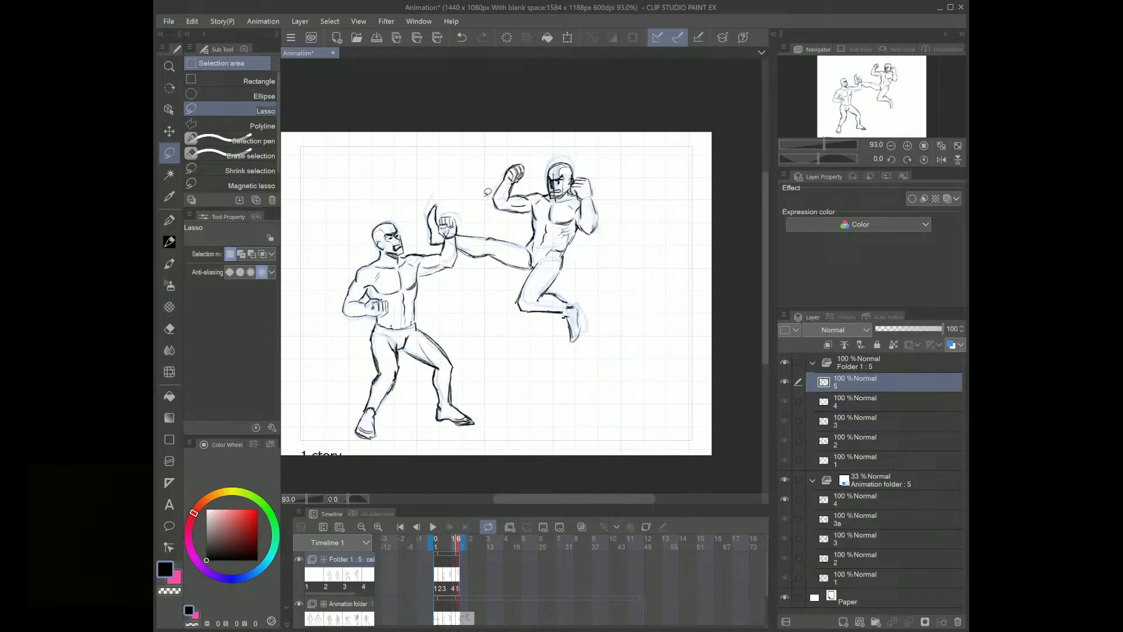
key(Right)
key(Right)
key(Right)
key(Right)
key(Right)
key(Right)
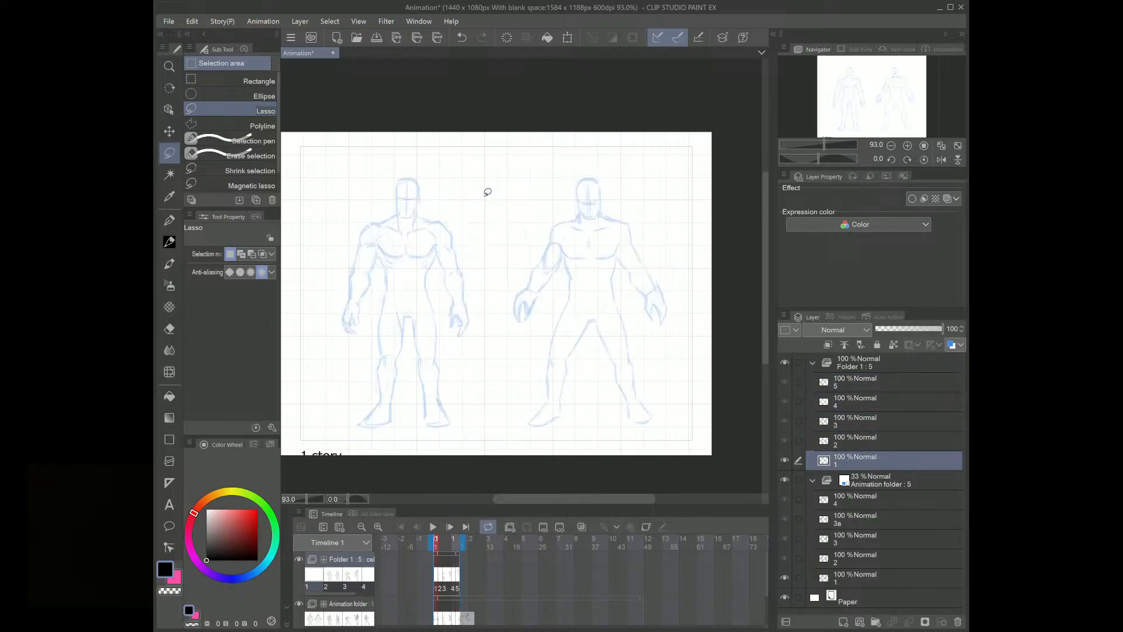
key(Right)
key(Right)
key(Right)
key(Right)
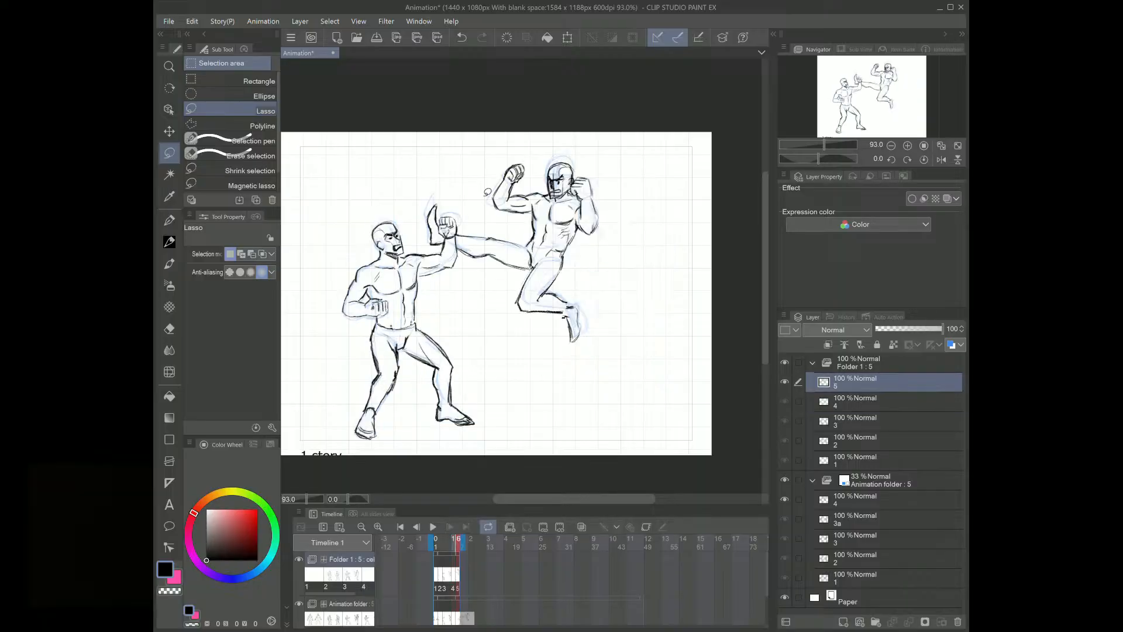
key(Right)
key(Right)
key(Left)
key(Left)
key(Left)
key(Left)
key(Right)
key(Right)
key(Right)
key(Right)
key(Right)
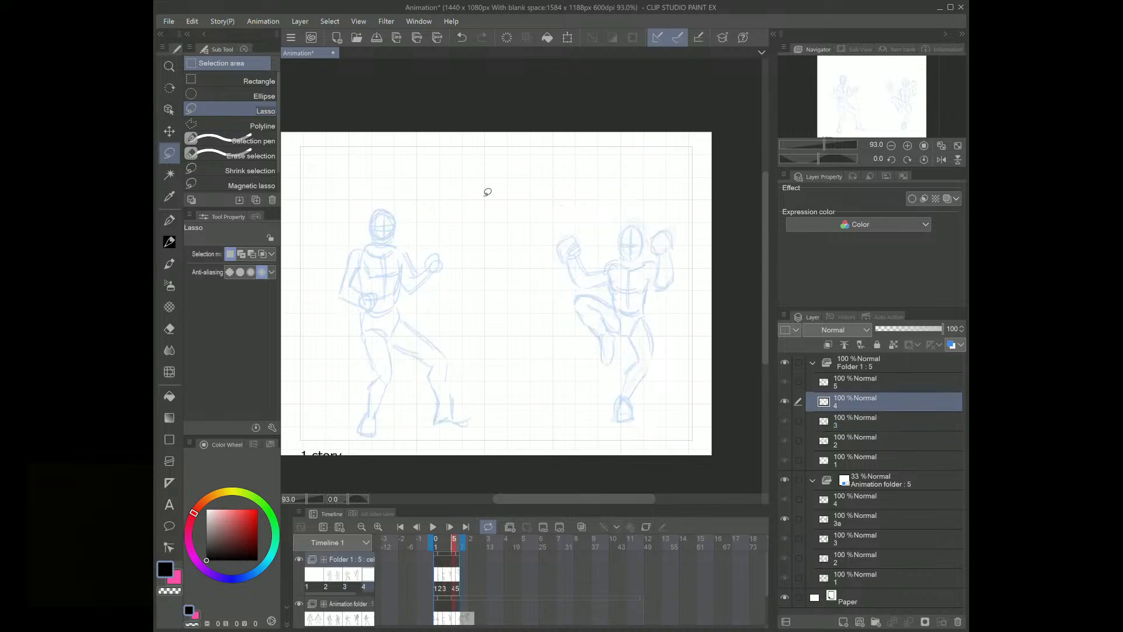
key(Right)
key(Right)
key(Right)
key(Right)
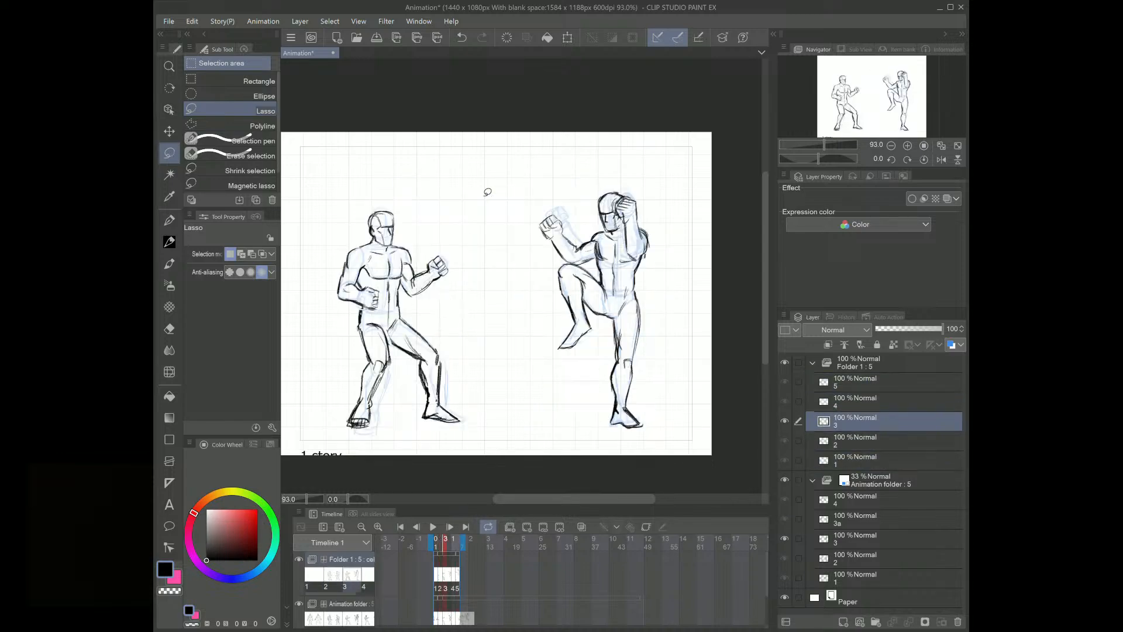
key(Right)
key(Right)
key(Right)
key(Left)
key(Left)
key(Left)
key(Right)
key(Right)
key(Right)
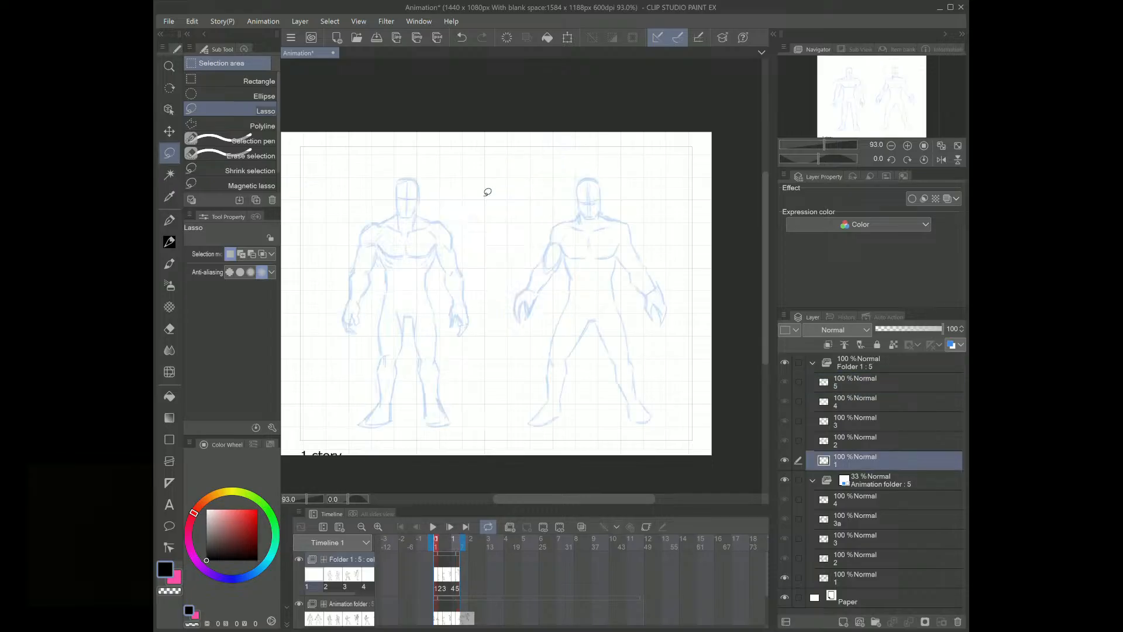
key(Right)
key(Right)
key(Right)
key(Right)
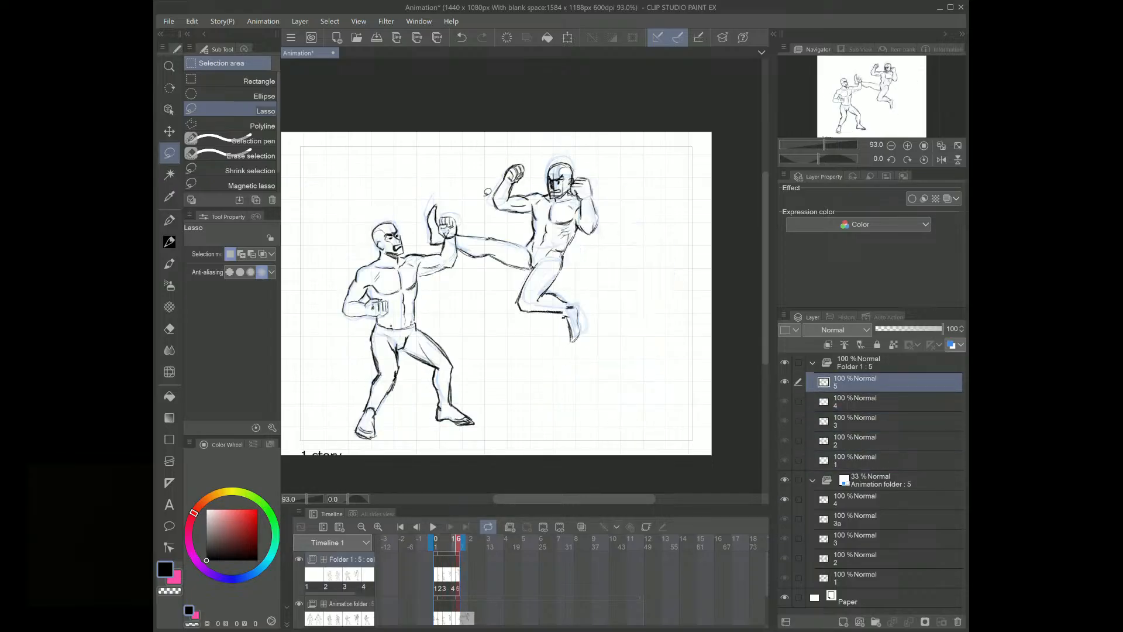
Step: Step repeatedly through the five cels to examine how the fighters move from the standing pose to the jump kick
key(Right)
key(Right)
key(Right)
key(Right)
key(Right)
key(Right)
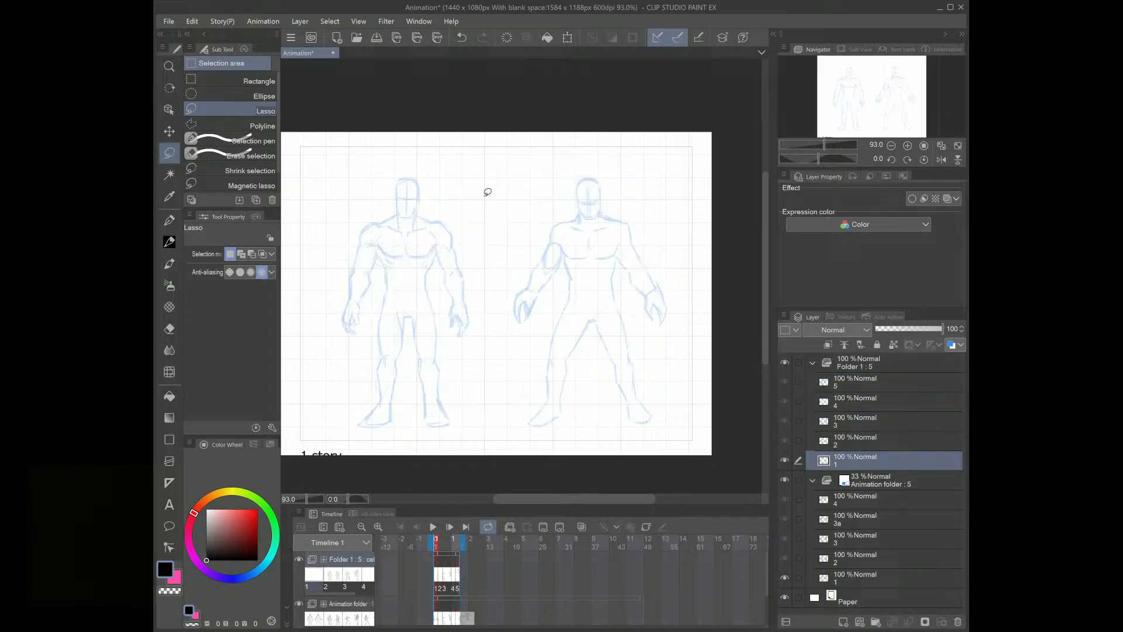
key(Right)
key(Right)
key(Right)
key(Right)
key(Right)
key(Right)
key(Right)
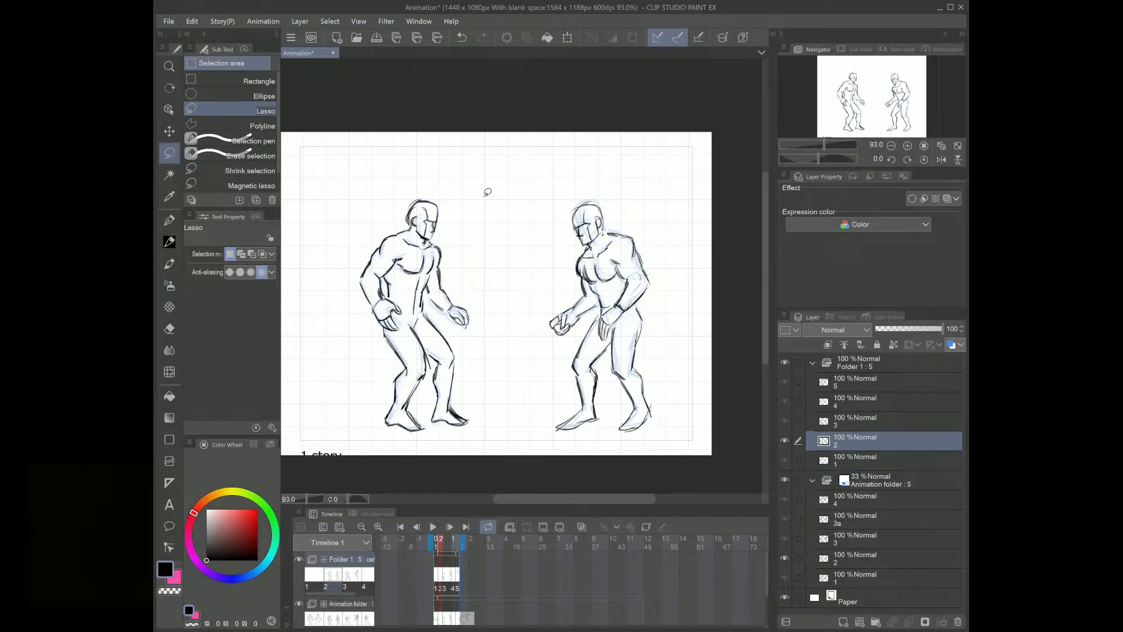
key(Right)
key(Right)
key(Right)
key(Right)
key(Right)
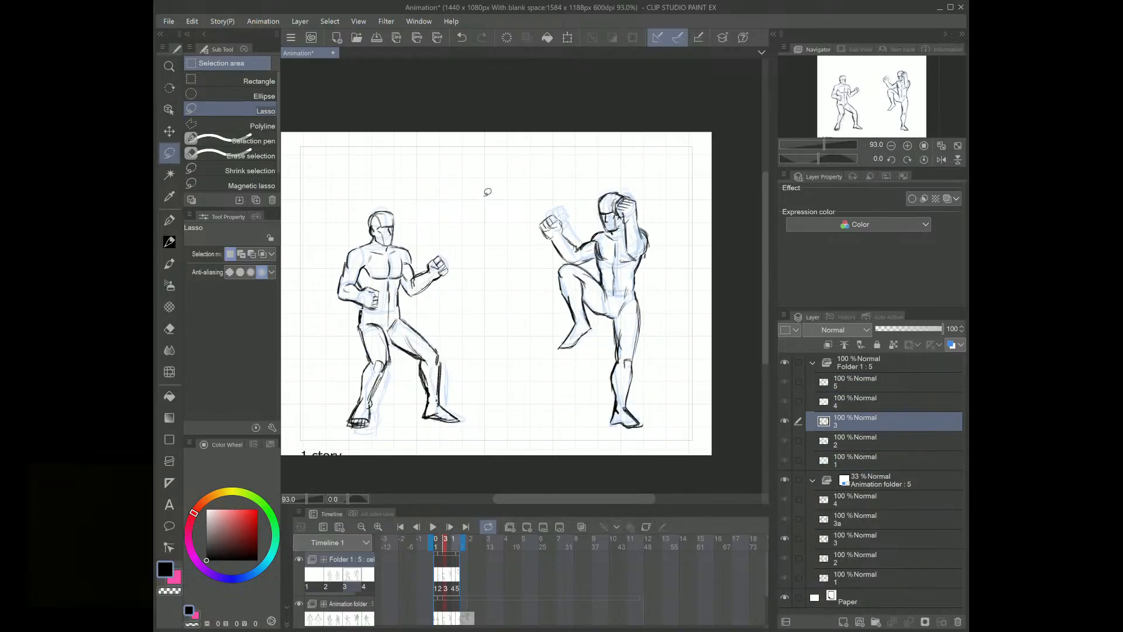
key(Right)
key(Right)
key(Right)
key(Right)
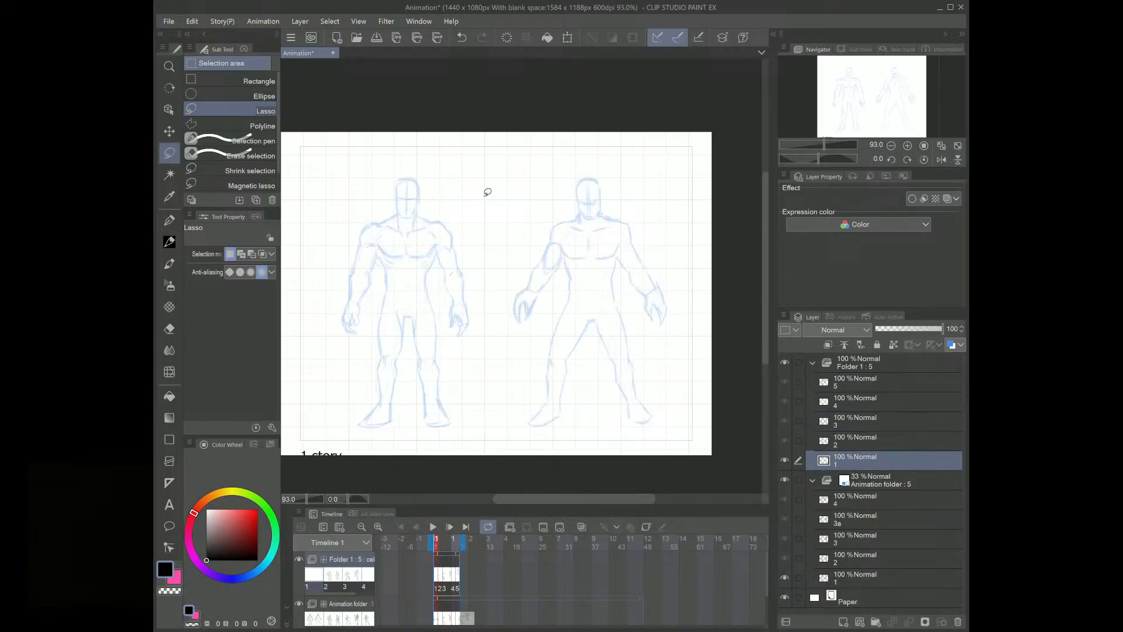
key(Right)
key(Right)
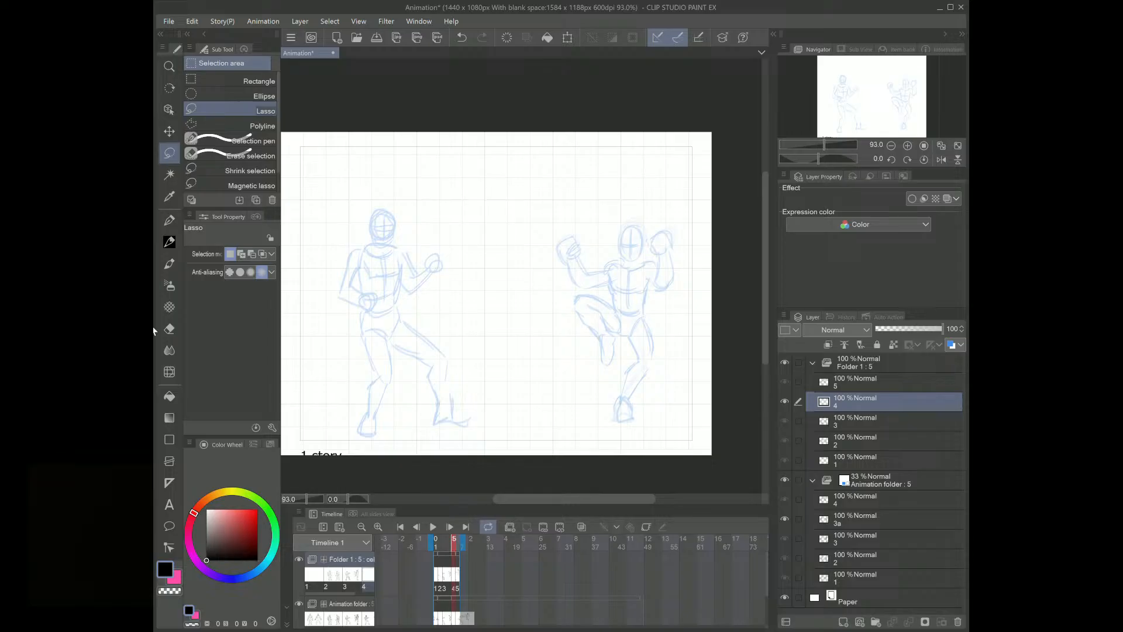
drag(155, 325, 308, 339)
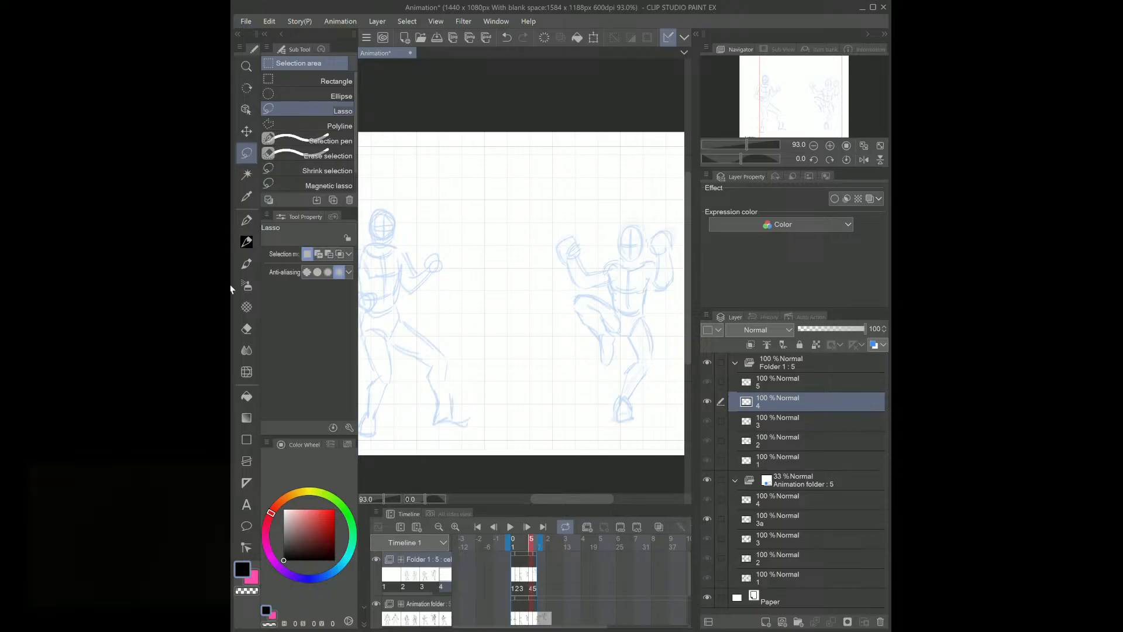
drag(233, 286, 294, 301)
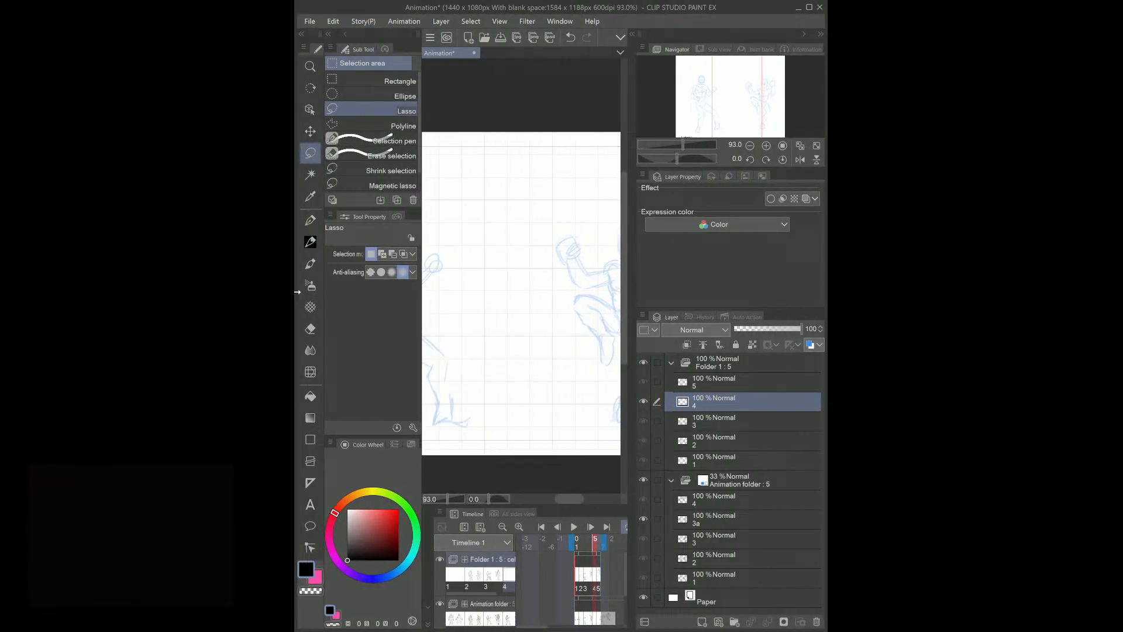
drag(296, 291, 151, 291)
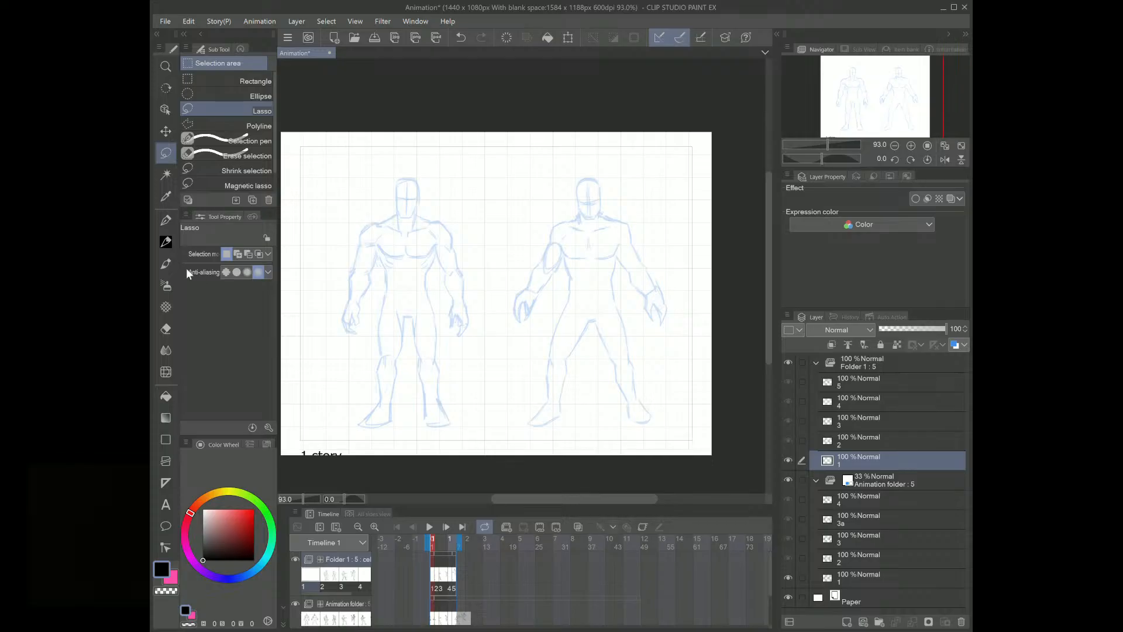
Step: Ink the left fighter's shoulders, upper arms, chest, torso sides and head on cel 1 with the pencil
click(166, 242)
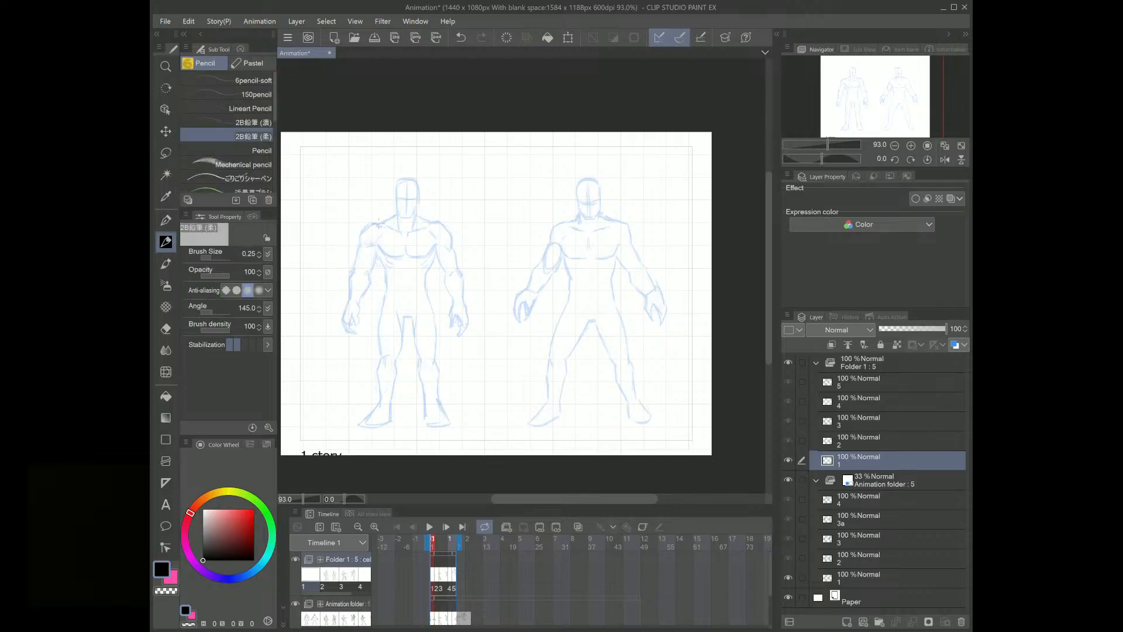
mouse_move(370, 224)
mouse_down()
mouse_move(358, 246)
mouse_move(374, 267)
mouse_move(374, 245)
mouse_move(350, 281)
mouse_move(347, 301)
mouse_move(363, 284)
mouse_move(357, 306)
mouse_up()
drag(377, 253, 385, 292)
mouse_move(378, 248)
mouse_down()
mouse_move(429, 258)
mouse_move(435, 245)
mouse_move(400, 235)
mouse_move(425, 227)
mouse_move(395, 217)
mouse_move(431, 216)
mouse_move(450, 234)
mouse_move(446, 272)
mouse_move(426, 273)
mouse_move(425, 291)
mouse_up()
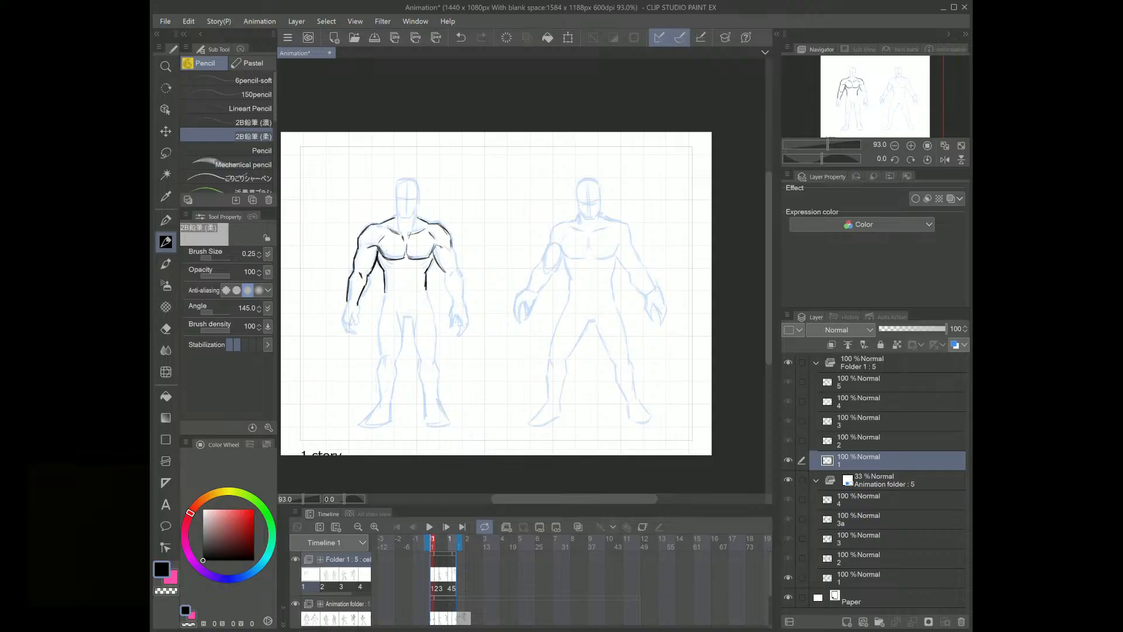
mouse_move(396, 205)
mouse_down()
mouse_move(409, 182)
mouse_move(418, 211)
mouse_move(407, 219)
mouse_move(414, 201)
mouse_up()
mouse_move(397, 209)
mouse_down()
mouse_move(416, 201)
mouse_move(399, 228)
mouse_move(411, 231)
mouse_up()
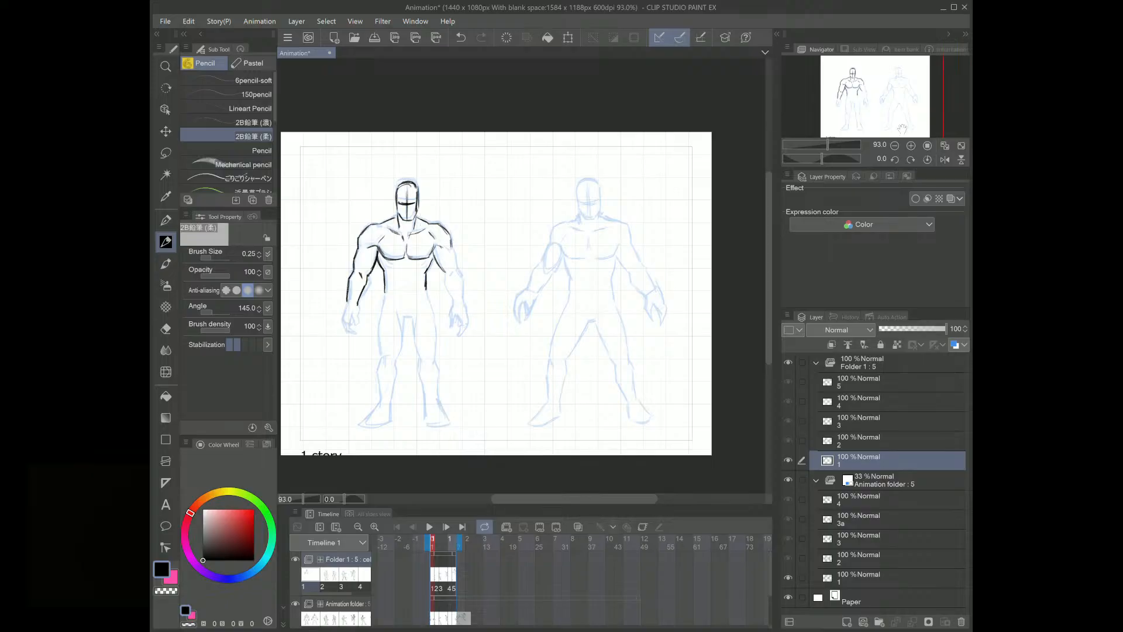
Step: Check the drawing mirrored, then ink the left fighter's waistline, the remaining forearm and one hand on cel 1
click(944, 159)
click(944, 159)
drag(386, 292, 426, 290)
drag(443, 282, 454, 309)
drag(457, 266, 467, 305)
drag(460, 254, 455, 271)
mouse_move(348, 304)
mouse_down()
mouse_move(341, 318)
mouse_move(355, 331)
mouse_up()
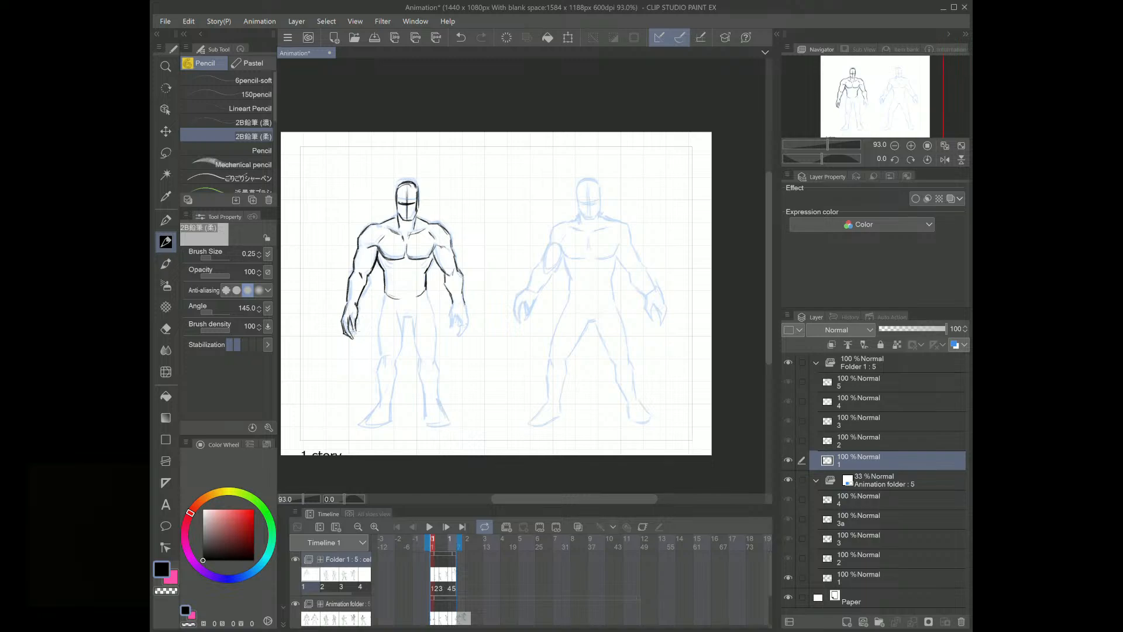
Step: Ink the left fighter's second hand, hips and both thighs down to the knees on cel 1
mouse_move(452, 311)
mouse_down()
mouse_move(447, 328)
mouse_move(467, 318)
mouse_move(460, 334)
mouse_up()
mouse_move(387, 289)
mouse_down()
mouse_move(383, 306)
mouse_move(423, 308)
mouse_move(380, 322)
mouse_move(379, 363)
mouse_up()
mouse_move(383, 345)
mouse_down()
mouse_move(380, 364)
mouse_move(399, 363)
mouse_move(405, 340)
mouse_up()
mouse_move(386, 302)
mouse_down()
mouse_move(380, 329)
mouse_move(409, 319)
mouse_move(421, 361)
mouse_move(417, 349)
mouse_up()
drag(423, 299, 439, 363)
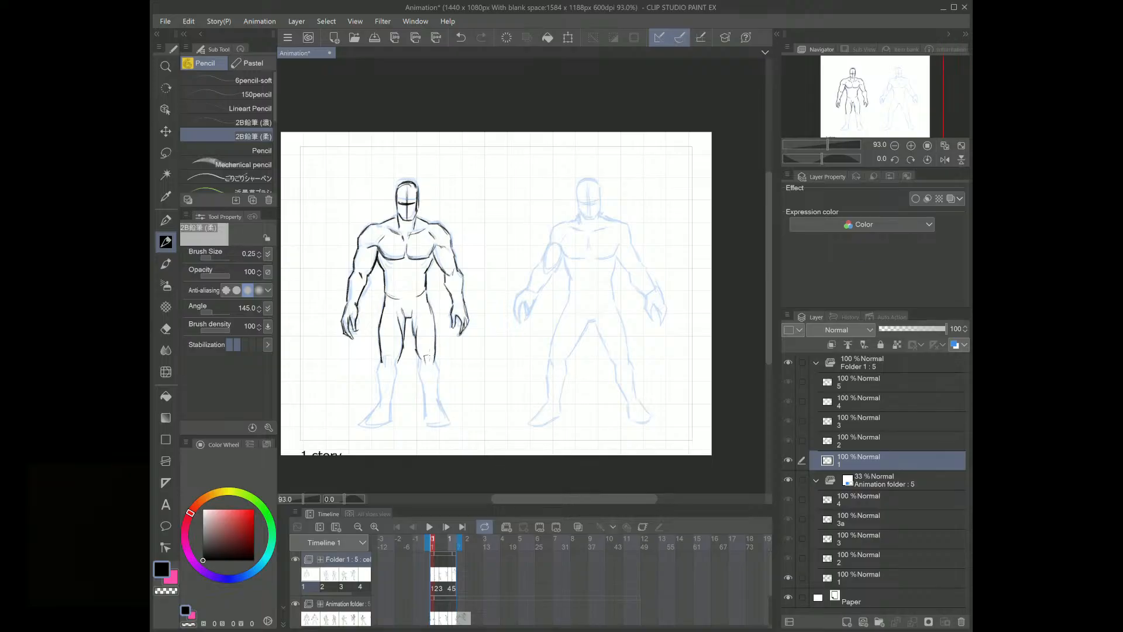
Step: Ink the left fighter's lower legs and feet over the rough sketch on cel 1
mouse_move(381, 355)
mouse_down()
mouse_move(382, 398)
mouse_move(395, 369)
mouse_move(387, 410)
mouse_up()
drag(396, 387, 392, 407)
drag(419, 358, 423, 409)
mouse_move(434, 364)
mouse_down()
mouse_move(436, 404)
mouse_move(392, 401)
mouse_move(364, 427)
mouse_up()
mouse_move(362, 429)
mouse_down()
mouse_move(450, 429)
mouse_move(435, 423)
mouse_up()
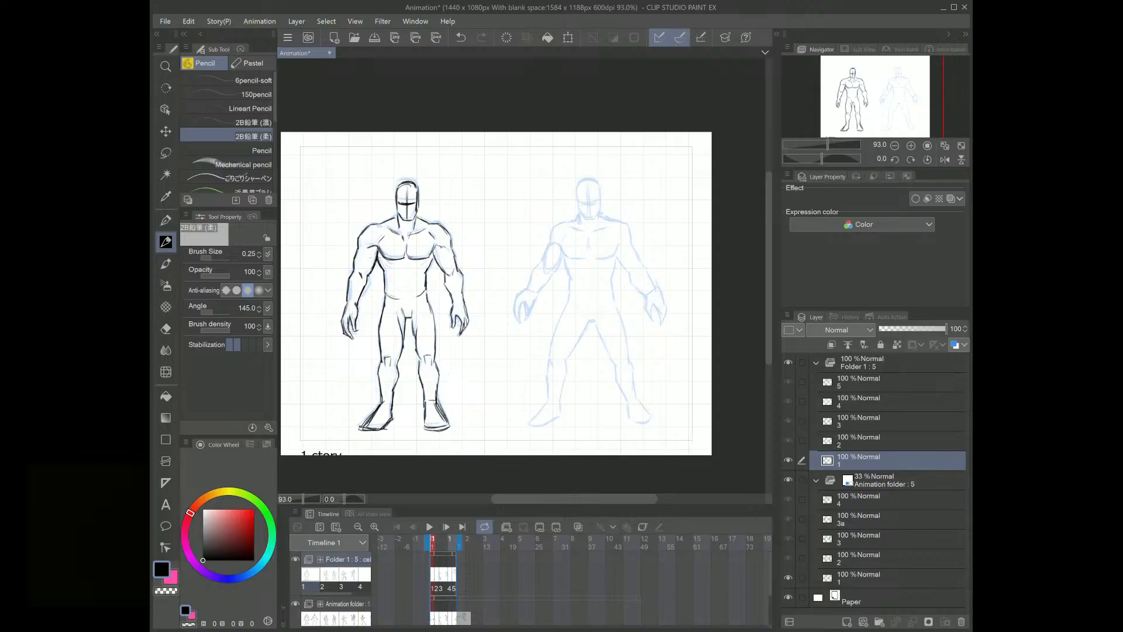
Step: Add rib marks, toe lines and the abdomen's centre line to the left fighter on cel 1
drag(381, 262, 392, 268)
drag(383, 423, 365, 427)
drag(448, 422, 428, 420)
drag(377, 422, 356, 429)
drag(405, 264, 406, 300)
Step: Flip back and forth through the cels to compare the newly inked left fighter on cel 1 with the other poses
key(Right)
key(Right)
key(Right)
key(Right)
key(Right)
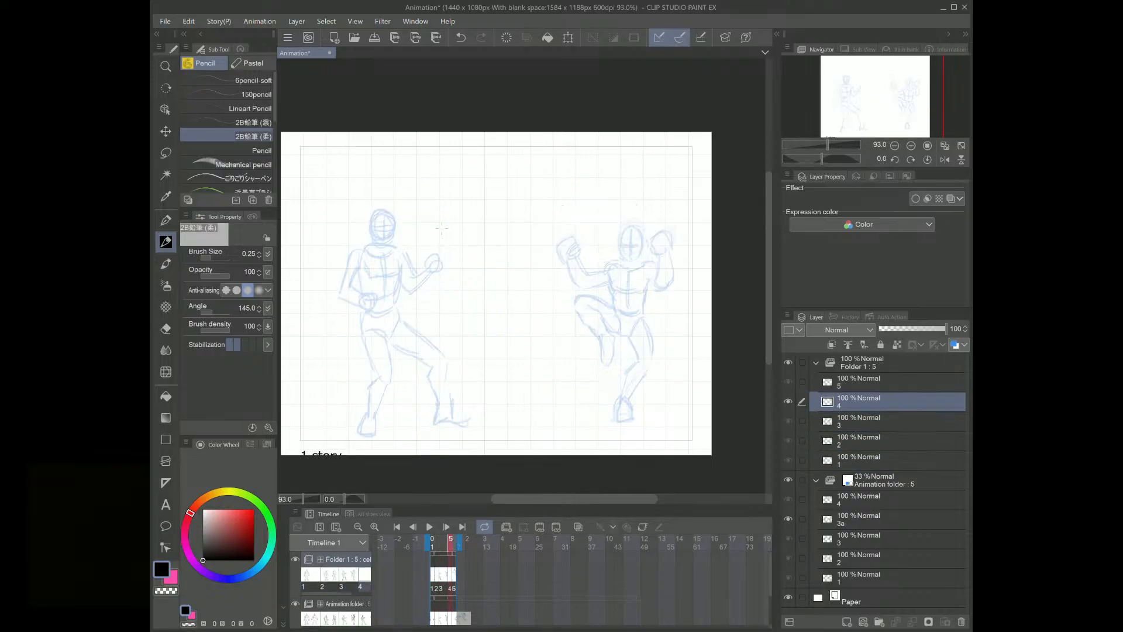
key(Left)
key(Left)
key(Left)
key(Left)
key(Right)
key(Right)
key(Right)
key(Right)
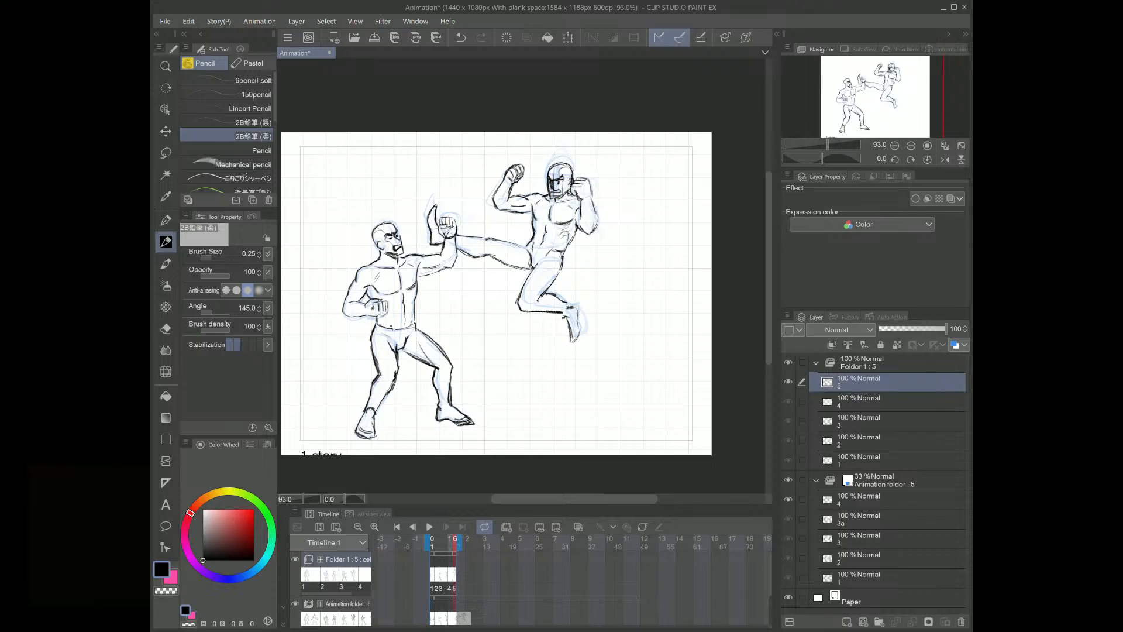
key(Left)
key(Left)
key(Left)
key(Left)
key(Left)
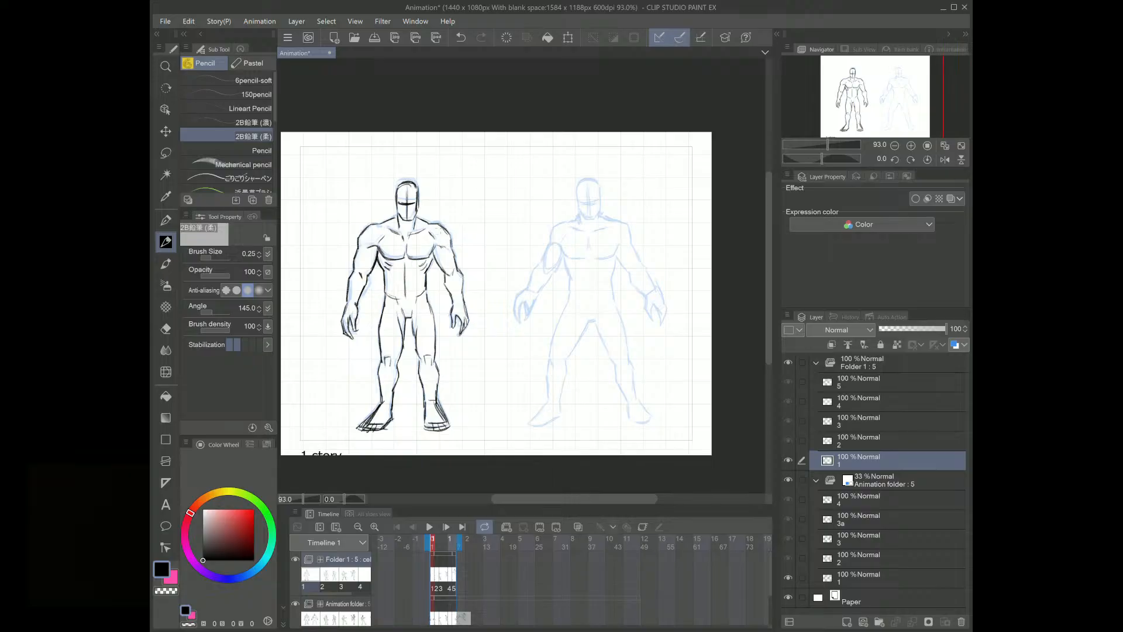
key(Right)
key(Right)
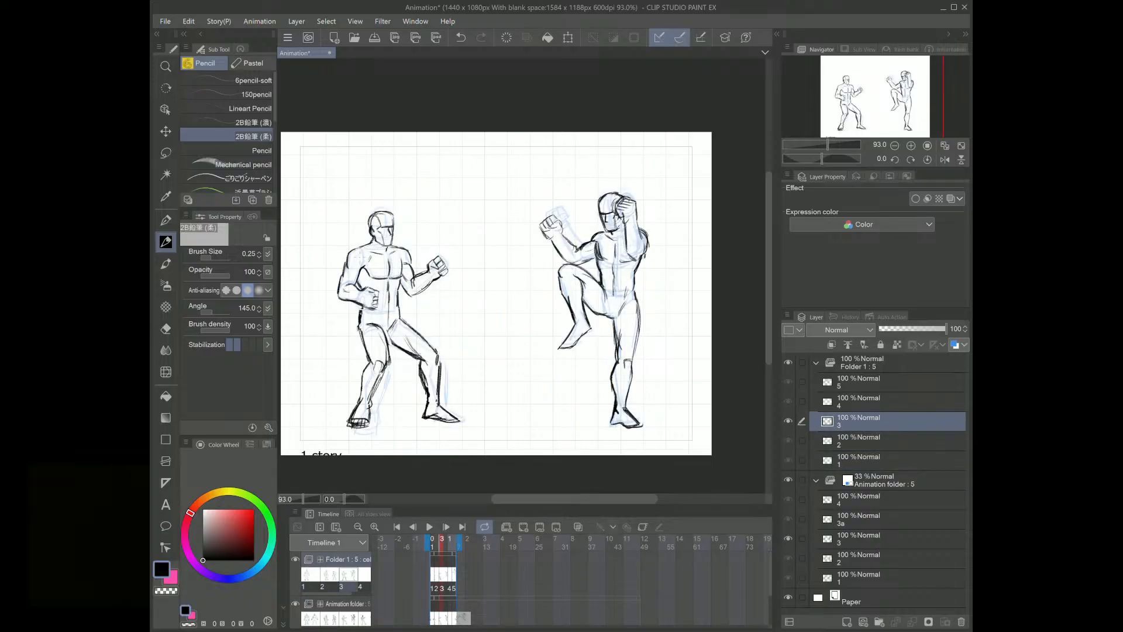
key(Right)
key(Right)
key(Right)
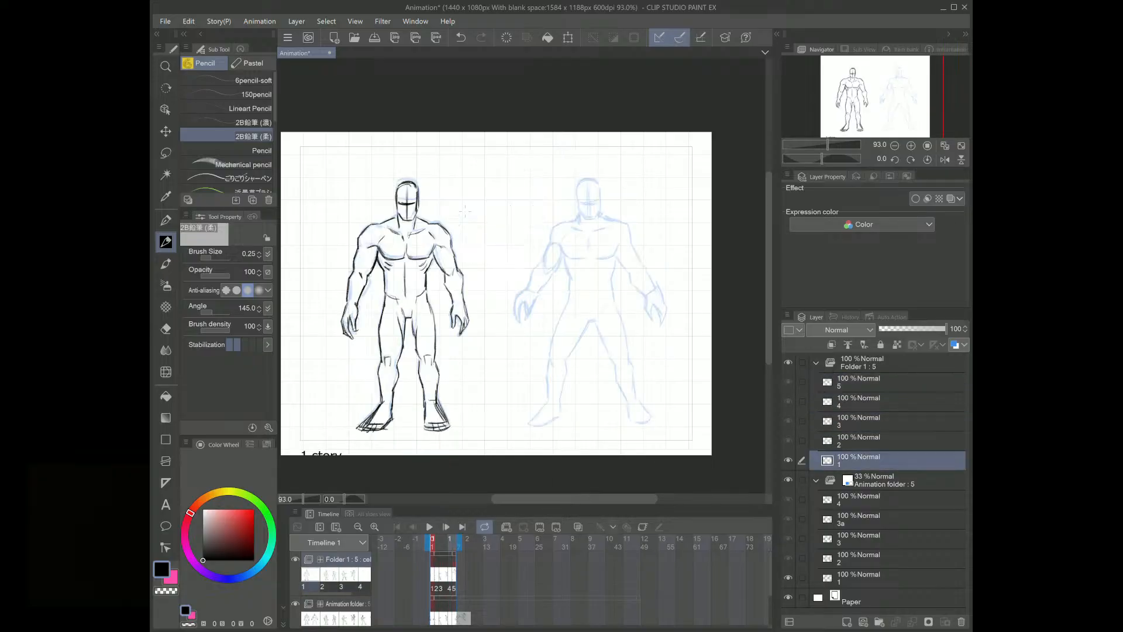
key(Right)
key(Left)
Step: Add facial features to the left fighter on cel 1 and ink the right fighter's shoulder, chest and torso sides
drag(397, 199, 417, 200)
drag(548, 243, 569, 221)
click(830, 143)
drag(562, 230, 550, 248)
mouse_move(559, 223)
mouse_down()
mouse_move(525, 300)
mouse_move(564, 274)
mouse_move(547, 266)
mouse_move(572, 245)
mouse_move(572, 224)
mouse_move(591, 253)
mouse_move(613, 248)
mouse_move(626, 212)
mouse_move(644, 249)
mouse_move(656, 232)
mouse_up()
drag(579, 241, 590, 295)
drag(653, 252, 642, 295)
Step: Ink both arms and hands of the right fighter over the rough sketch on cel 1
mouse_move(553, 265)
mouse_down()
mouse_move(576, 244)
mouse_move(516, 310)
mouse_move(518, 349)
mouse_move(518, 322)
mouse_move(525, 337)
mouse_up()
drag(525, 337, 563, 275)
drag(649, 242, 690, 301)
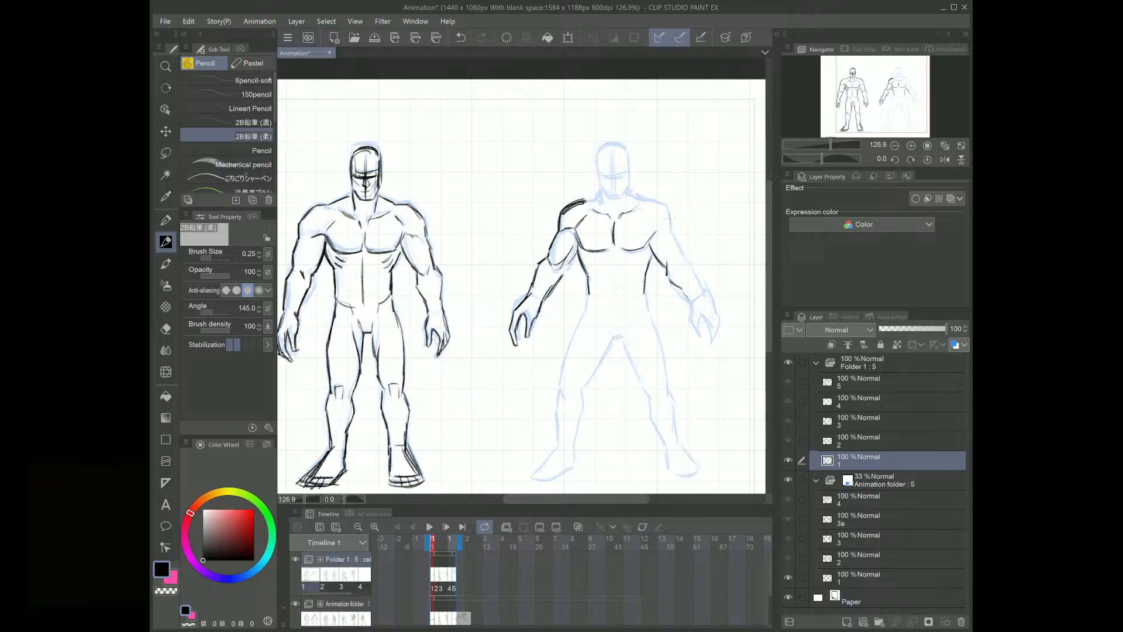
mouse_move(646, 199)
mouse_down()
mouse_move(667, 206)
mouse_move(673, 224)
mouse_move(648, 226)
mouse_move(680, 236)
mouse_move(663, 260)
mouse_move(669, 282)
mouse_up()
mouse_move(678, 239)
mouse_down()
mouse_move(708, 295)
mouse_move(689, 301)
mouse_up()
drag(674, 248, 693, 292)
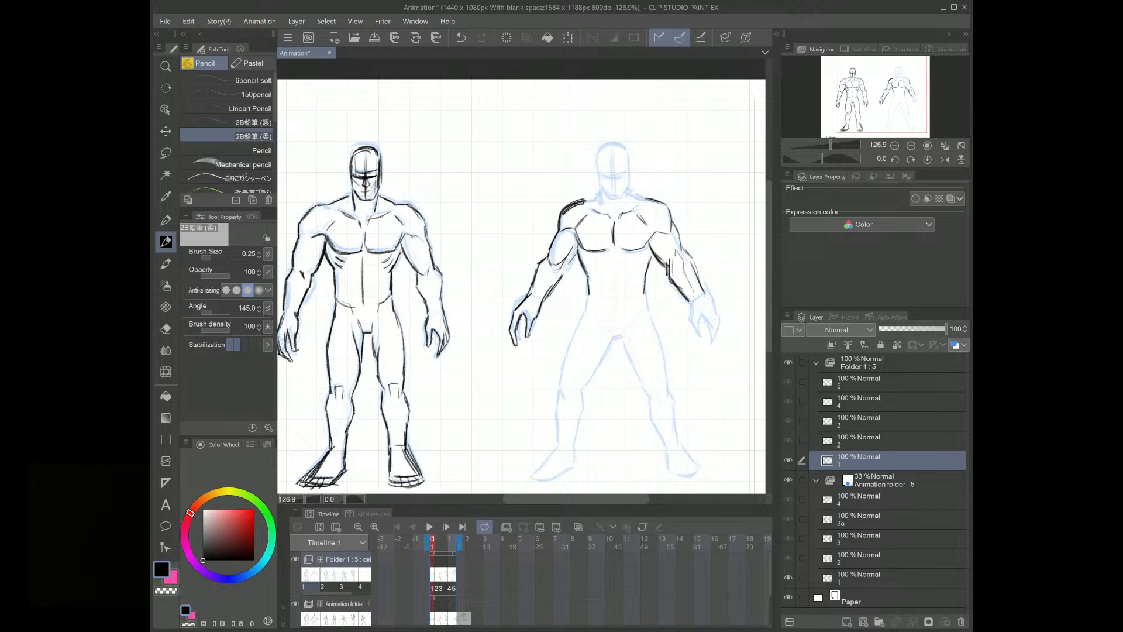
mouse_move(688, 302)
mouse_down()
mouse_move(693, 336)
mouse_move(719, 311)
mouse_move(720, 340)
mouse_move(703, 341)
mouse_move(716, 331)
mouse_move(707, 324)
mouse_move(708, 343)
mouse_up()
drag(719, 320, 710, 341)
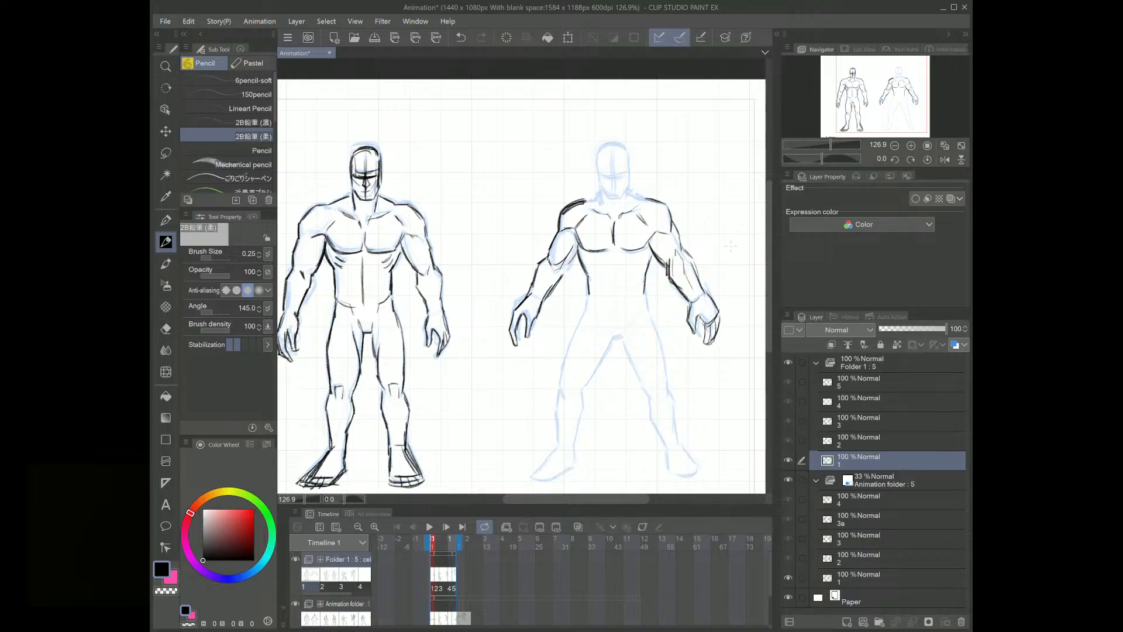
Step: Lasso the right fighter's hand nearest the left fighter on cel 1 and adjust its placement with a transform
mouse_move(539, 296)
mouse_down()
mouse_move(501, 320)
mouse_move(551, 305)
mouse_up()
key(m)
click(569, 372)
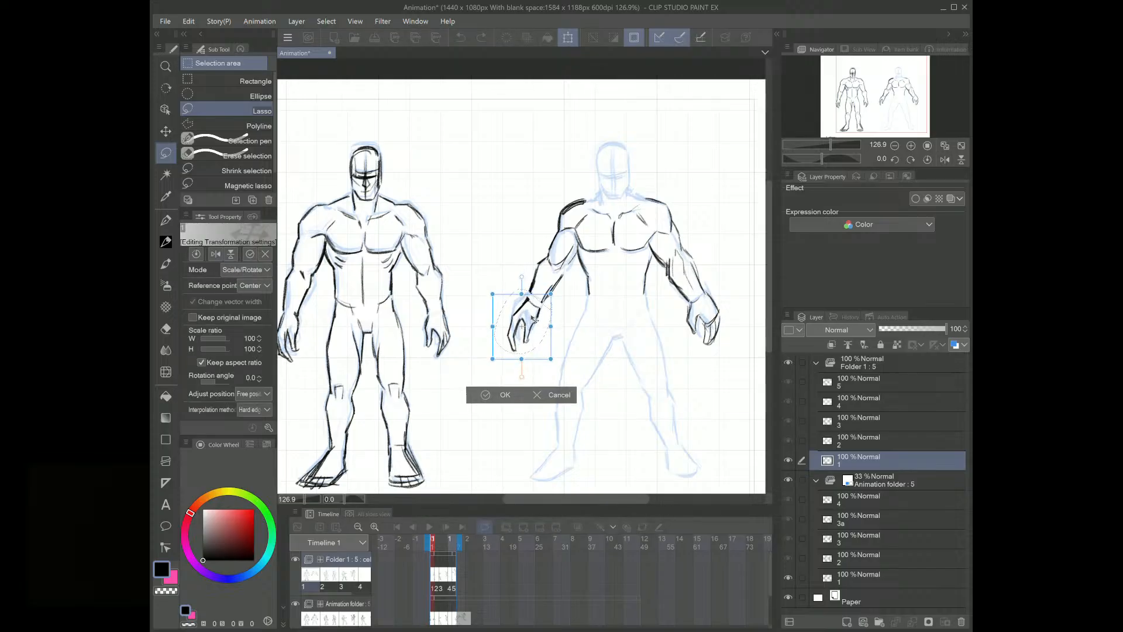
click(494, 392)
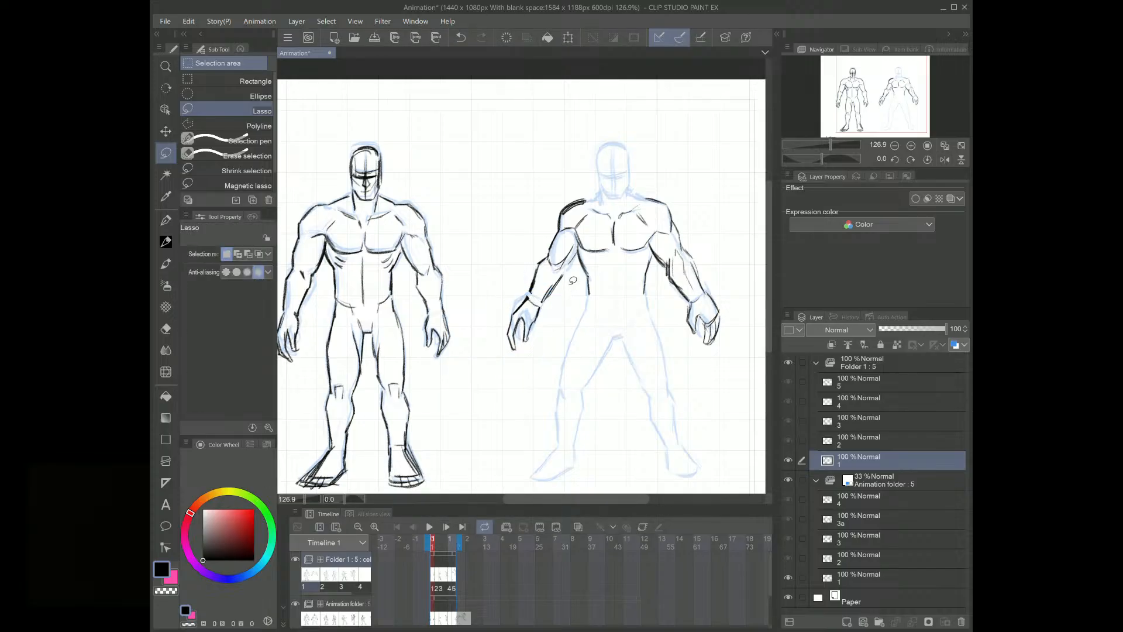
Step: Clear the heavy shoulder strokes from the right fighter on cel 1 and redraw the shoulder contours with the pencil
mouse_move(651, 191)
mouse_down()
mouse_move(678, 194)
mouse_move(676, 234)
mouse_move(648, 196)
mouse_move(559, 231)
mouse_move(590, 198)
mouse_up()
key(Delete)
key(ctrl+d)
key(Delete)
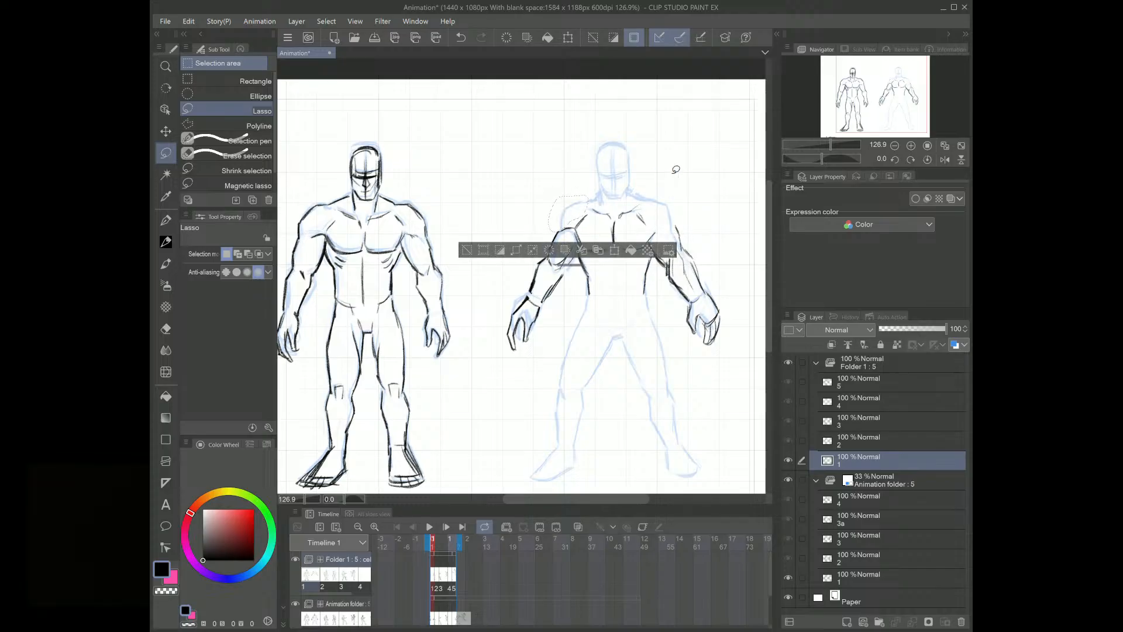
key(ctrl+d)
key(p)
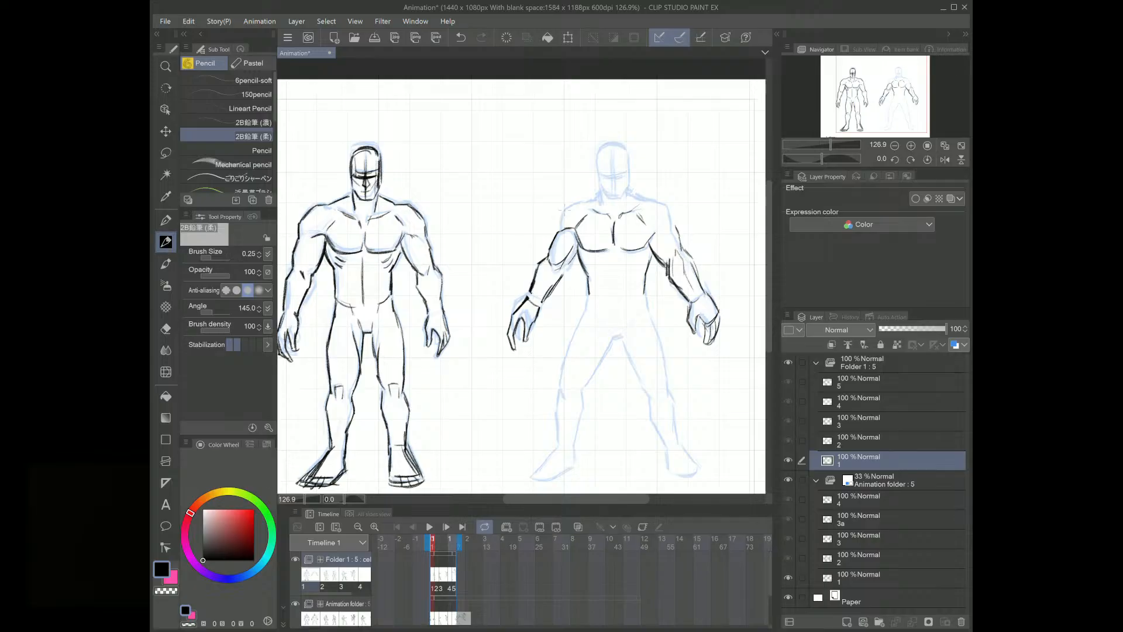
drag(558, 233, 578, 204)
mouse_move(648, 200)
mouse_down()
mouse_move(664, 228)
mouse_move(648, 226)
mouse_move(670, 227)
mouse_move(677, 255)
mouse_move(680, 225)
mouse_up()
Step: Ink the right fighter's neck, head with face guidelines, and abdomen on cel 1
mouse_move(581, 204)
mouse_down()
mouse_move(647, 201)
mouse_move(596, 161)
mouse_move(611, 145)
mouse_move(626, 148)
mouse_move(629, 183)
mouse_move(611, 196)
mouse_up()
mouse_move(613, 147)
mouse_down()
mouse_move(611, 197)
mouse_move(626, 173)
mouse_move(625, 212)
mouse_move(600, 212)
mouse_up()
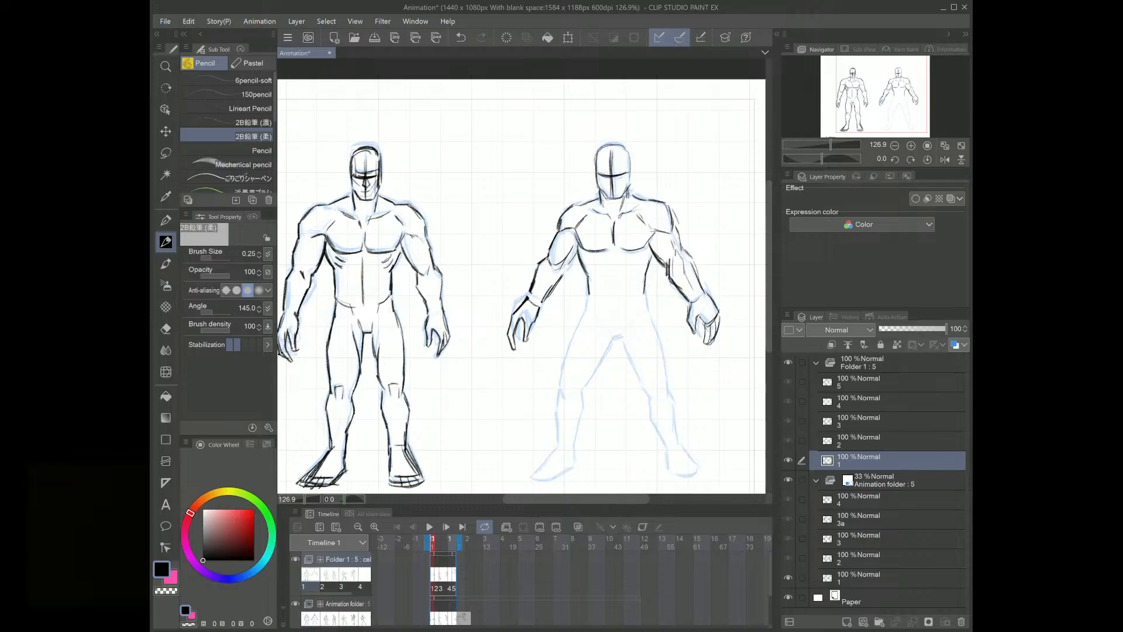
mouse_move(587, 282)
mouse_down()
mouse_move(590, 296)
mouse_move(646, 294)
mouse_move(585, 297)
mouse_move(644, 310)
mouse_up()
drag(614, 256, 615, 280)
Step: Ink the right fighter's hips and both thighs down to the knees on cel 1
mouse_move(586, 323)
mouse_down()
mouse_move(560, 391)
mouse_move(589, 374)
mouse_move(598, 319)
mouse_up()
mouse_move(597, 375)
mouse_down()
mouse_move(610, 338)
mouse_move(593, 368)
mouse_move(598, 331)
mouse_up()
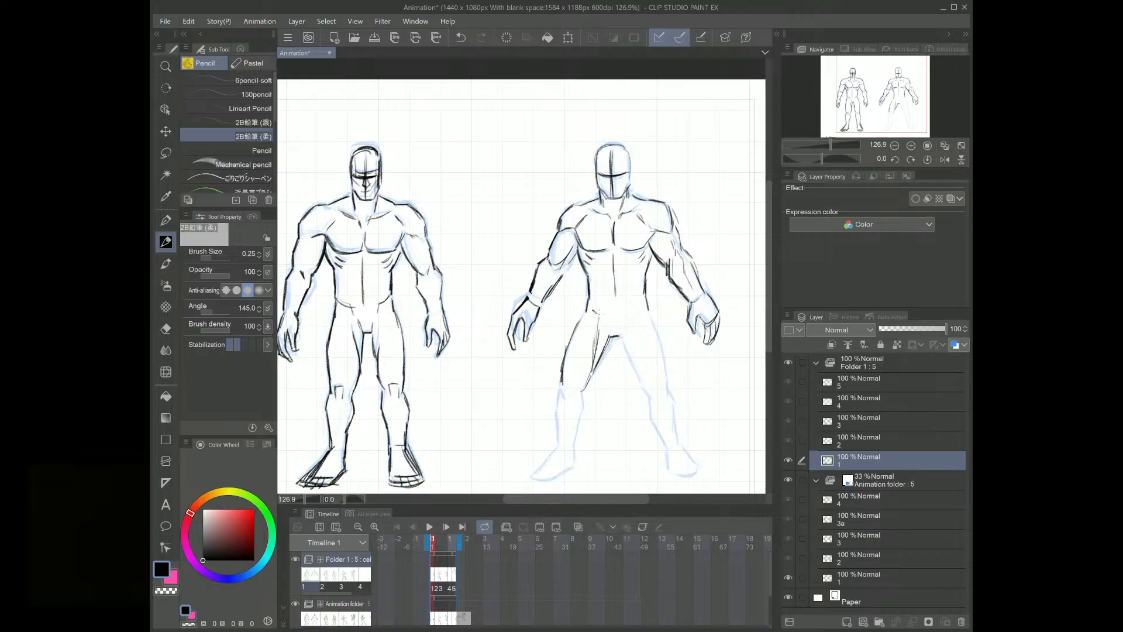
drag(627, 316, 646, 300)
mouse_move(621, 339)
mouse_down()
mouse_move(641, 379)
mouse_move(635, 340)
mouse_move(663, 374)
mouse_up()
mouse_move(657, 347)
mouse_down()
mouse_move(662, 386)
mouse_move(651, 397)
mouse_up()
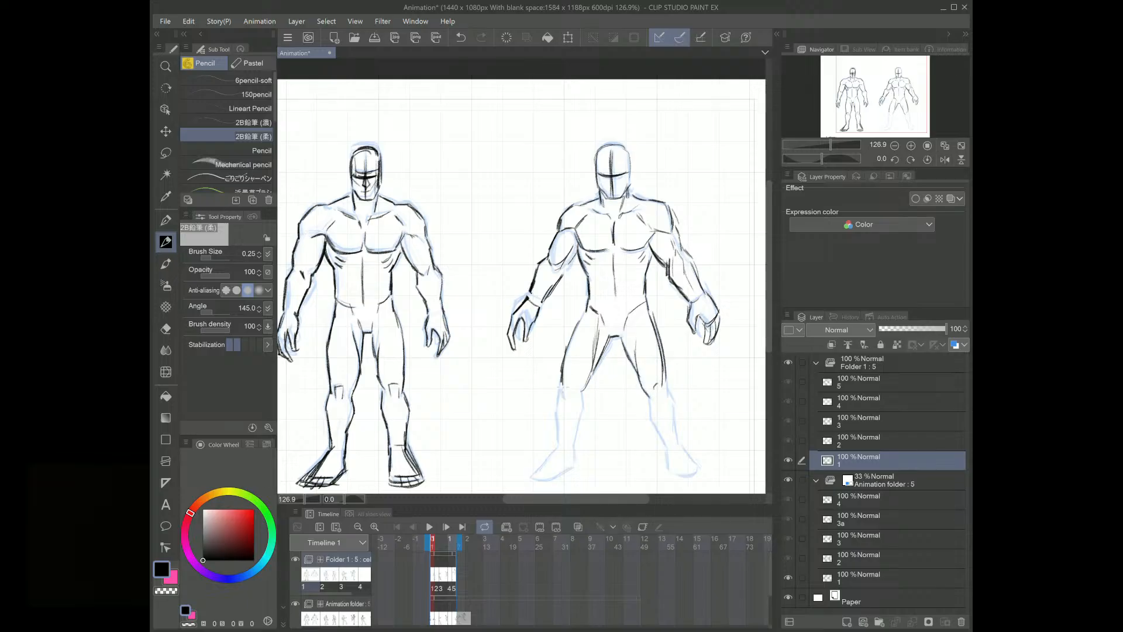
Step: Ink the right fighter's knees, lower legs and feet over the rough sketch on cel 1
mouse_move(575, 383)
mouse_down()
mouse_move(572, 399)
mouse_move(555, 403)
mouse_move(556, 458)
mouse_move(583, 409)
mouse_move(573, 456)
mouse_move(563, 440)
mouse_up()
drag(648, 395, 663, 444)
mouse_move(662, 381)
mouse_down()
mouse_move(673, 401)
mouse_move(668, 450)
mouse_up()
drag(661, 410, 670, 447)
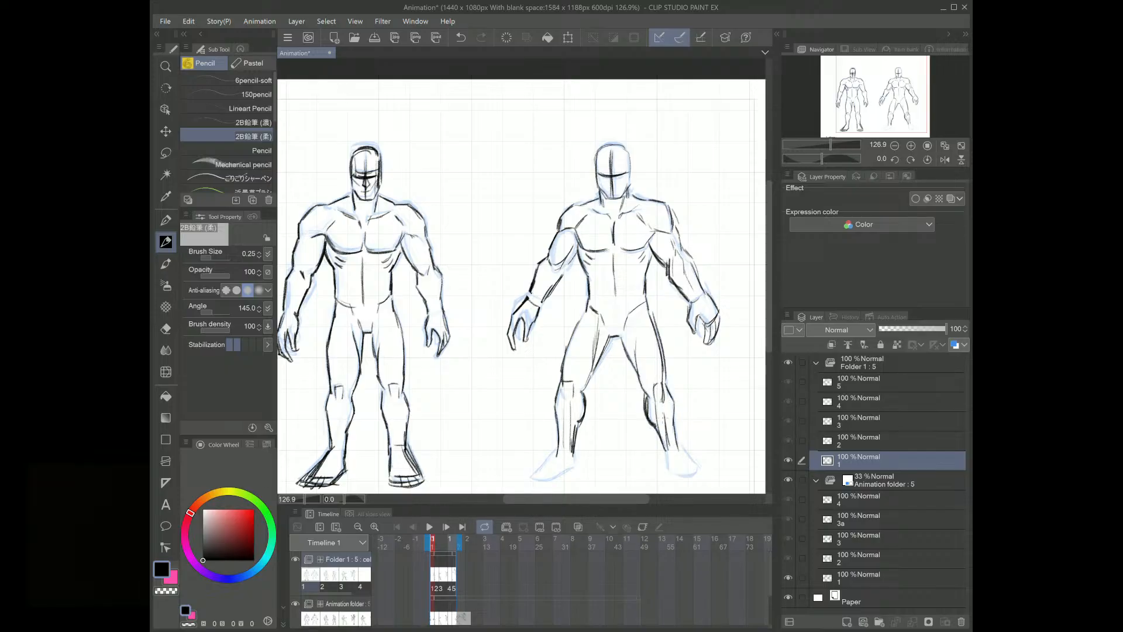
drag(558, 452, 527, 479)
drag(528, 480, 571, 475)
mouse_move(660, 451)
mouse_down()
mouse_move(665, 474)
mouse_move(680, 483)
mouse_move(669, 479)
mouse_move(681, 482)
mouse_move(683, 452)
mouse_move(695, 472)
mouse_up()
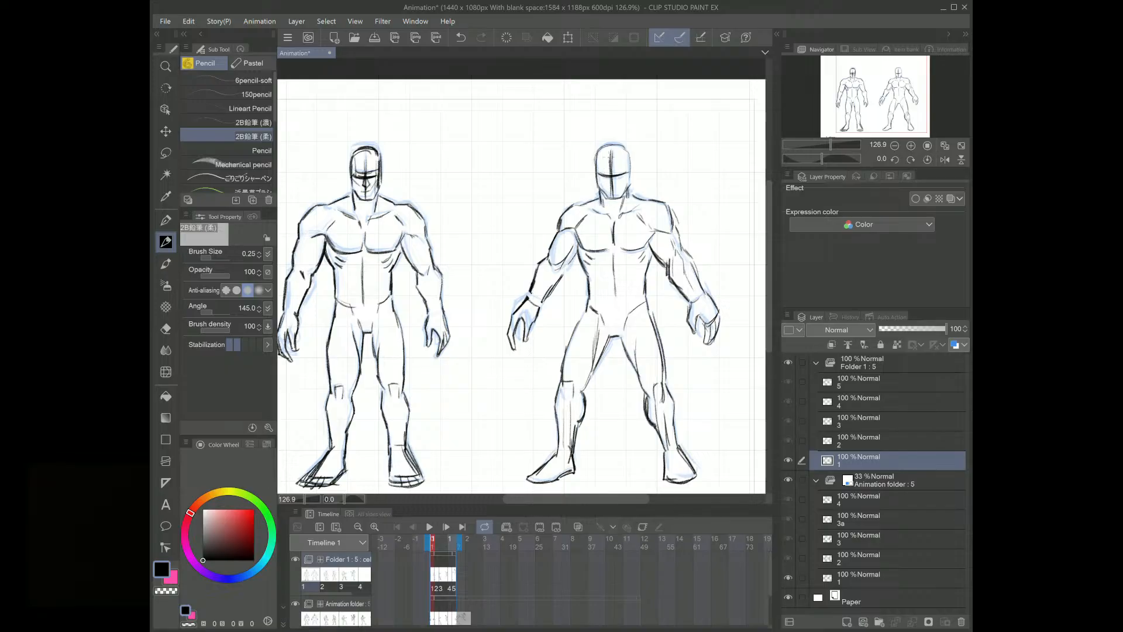
Step: Refine the right fighter's skull outline and facial features, and touch up the left fighter's head on cel 1
mouse_move(597, 150)
mouse_down()
mouse_move(595, 184)
mouse_move(618, 144)
mouse_up()
mouse_move(629, 150)
mouse_down()
mouse_move(632, 182)
mouse_move(625, 167)
mouse_up()
drag(626, 174, 621, 195)
drag(623, 151, 617, 169)
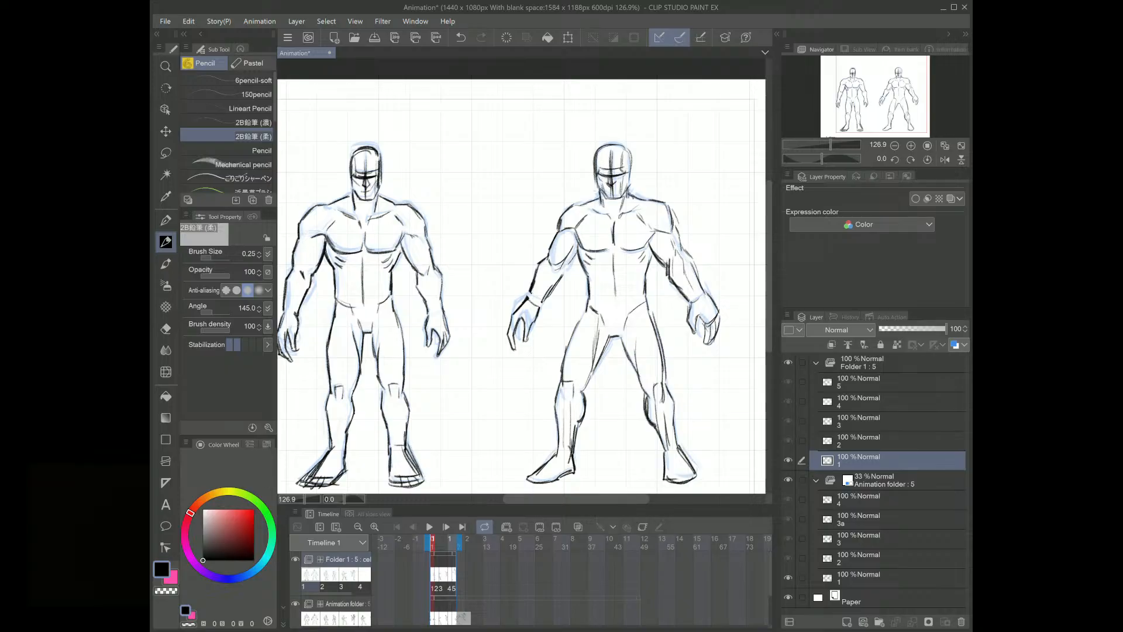
drag(635, 164, 623, 212)
drag(354, 149, 347, 173)
Step: Select the line-art folder Folder 1 and play back the animation to check the motion
drag(830, 143, 826, 139)
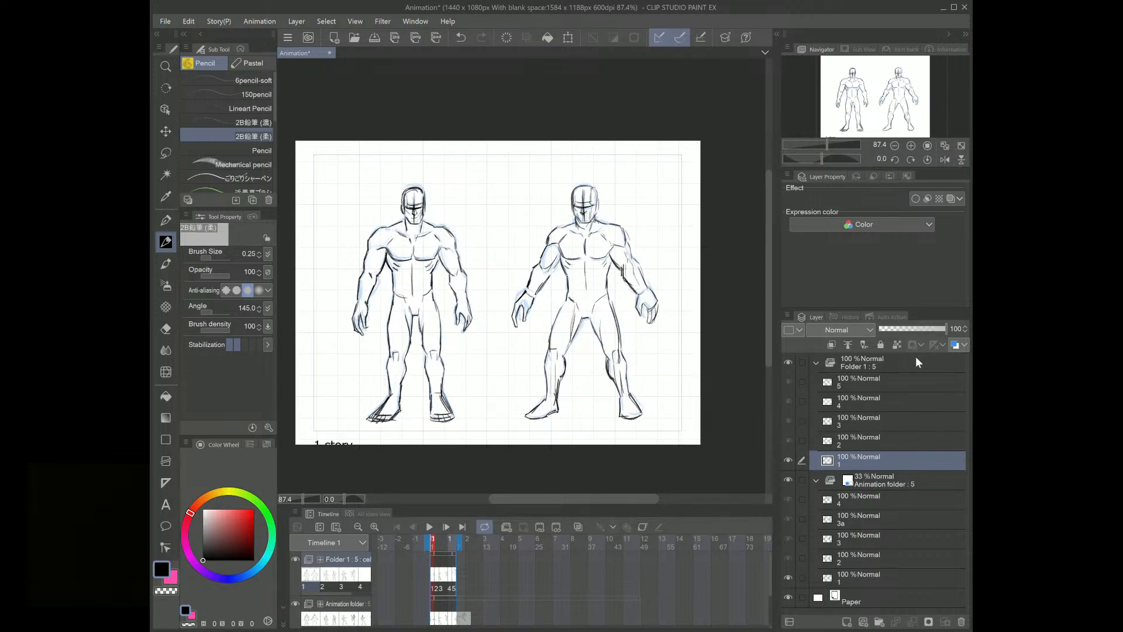
click(901, 362)
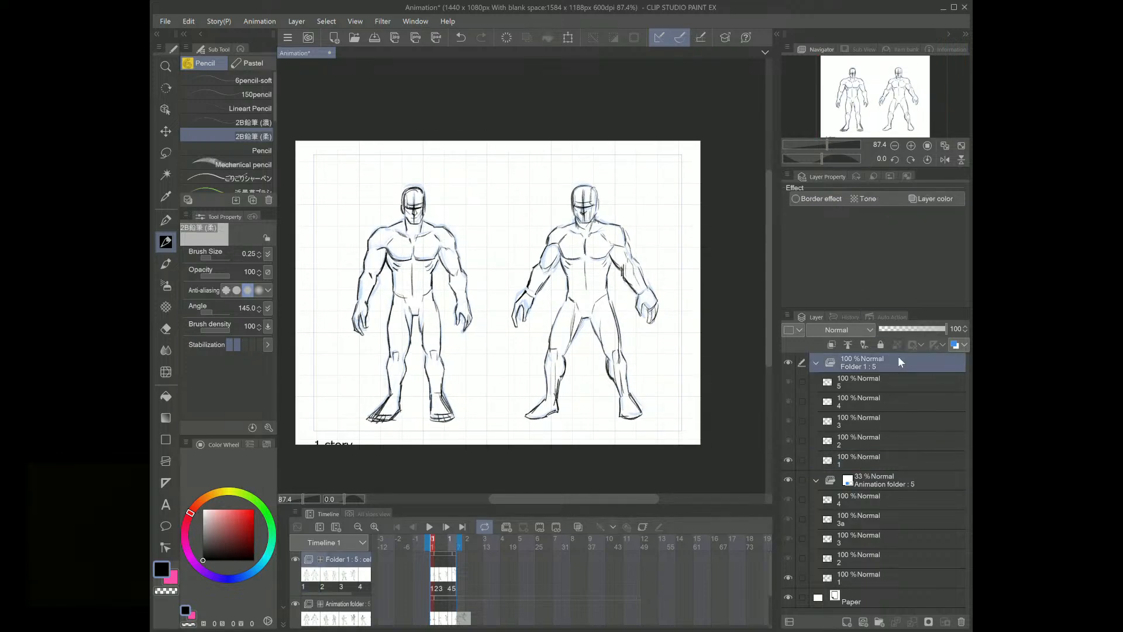
click(429, 528)
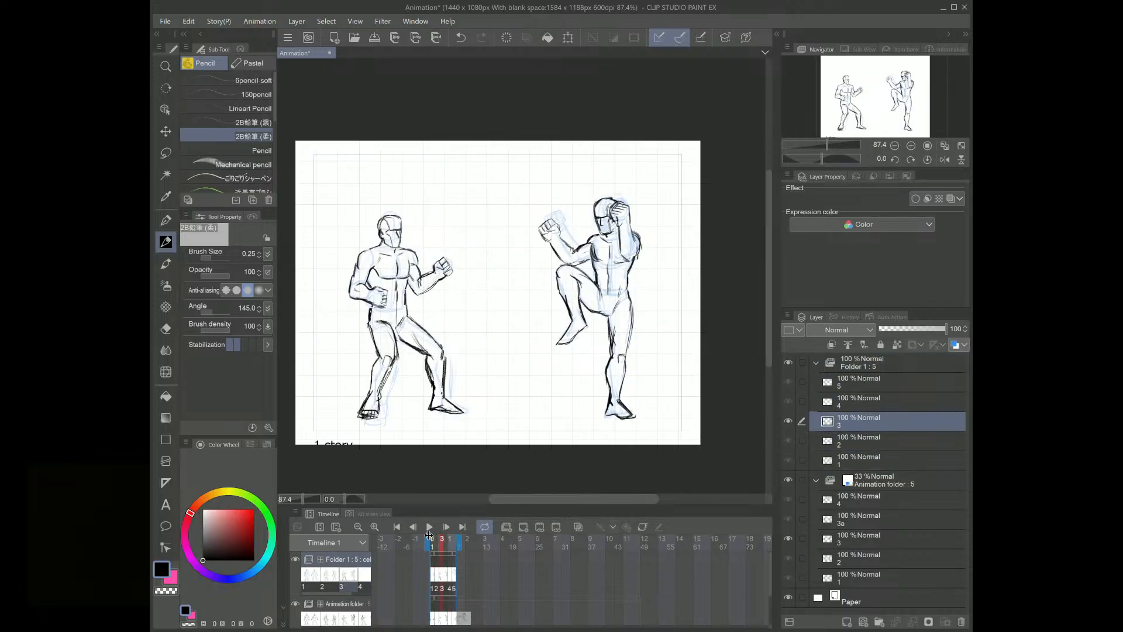
Step: Play back the animation and step through cels 1 to 3 to compare the fighters' poses
click(429, 528)
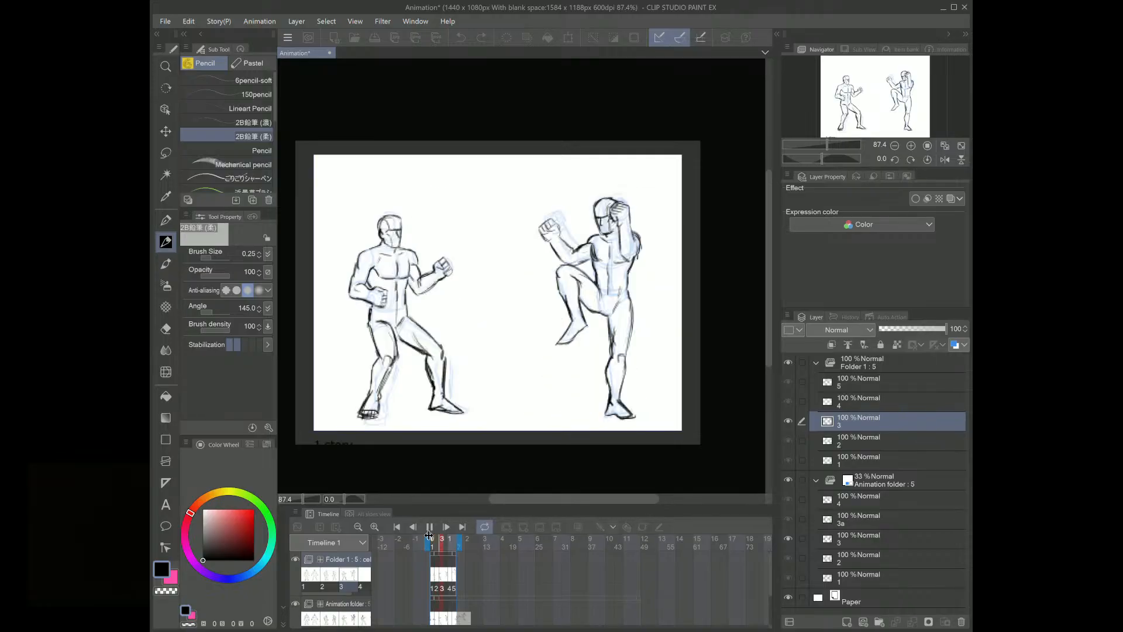
click(428, 534)
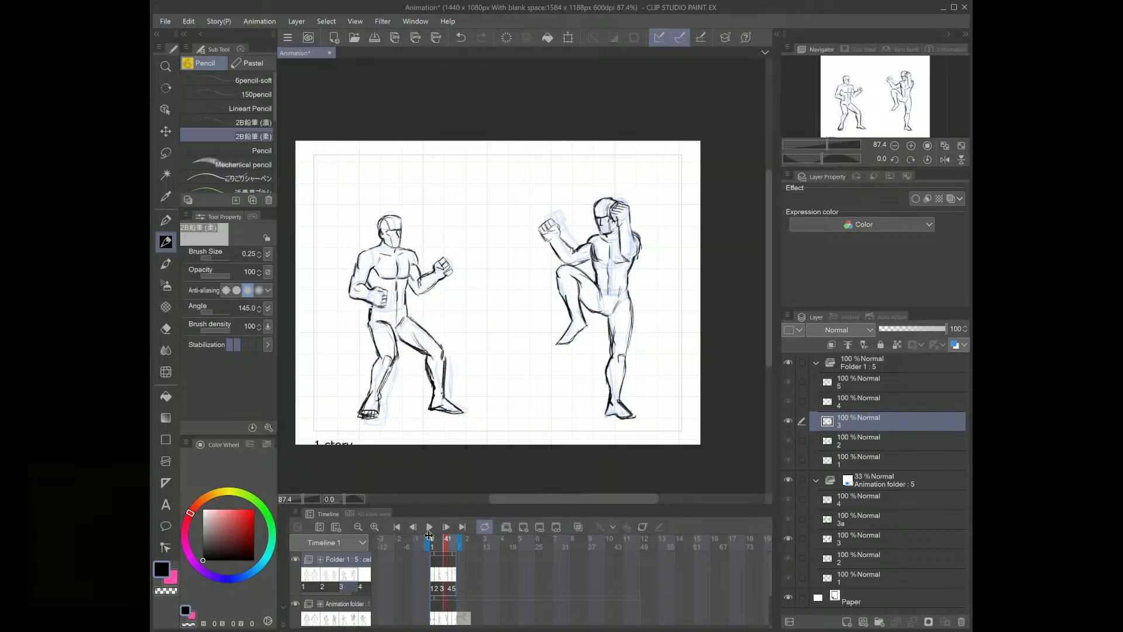
key(Right)
key(Right)
key(Right)
key(Right)
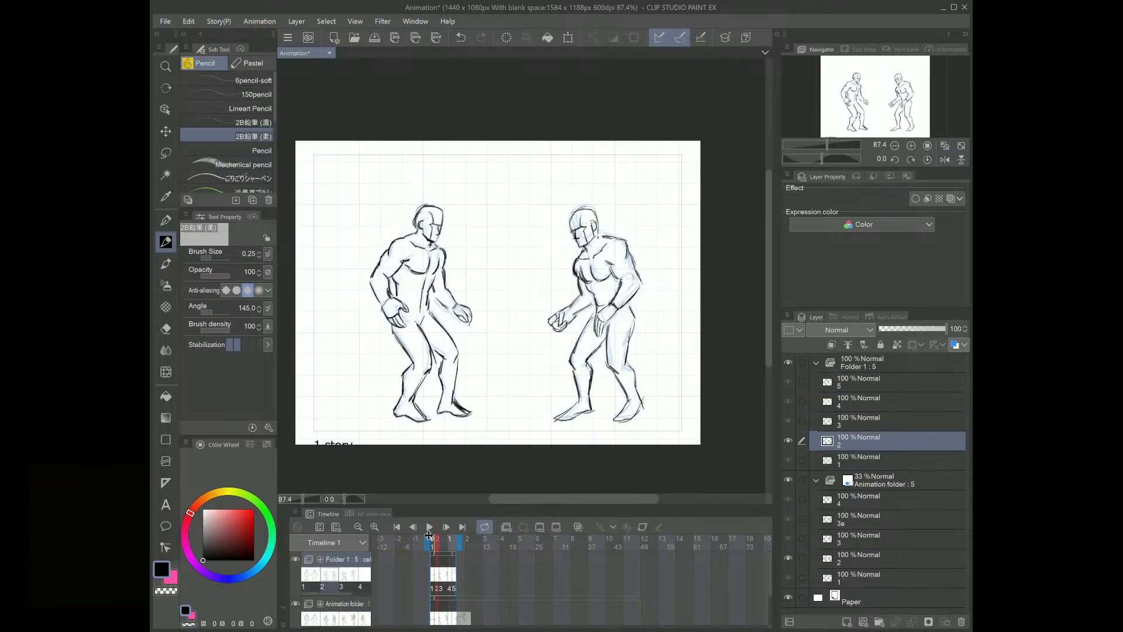
key(Right)
key(Right)
key(Left)
key(Left)
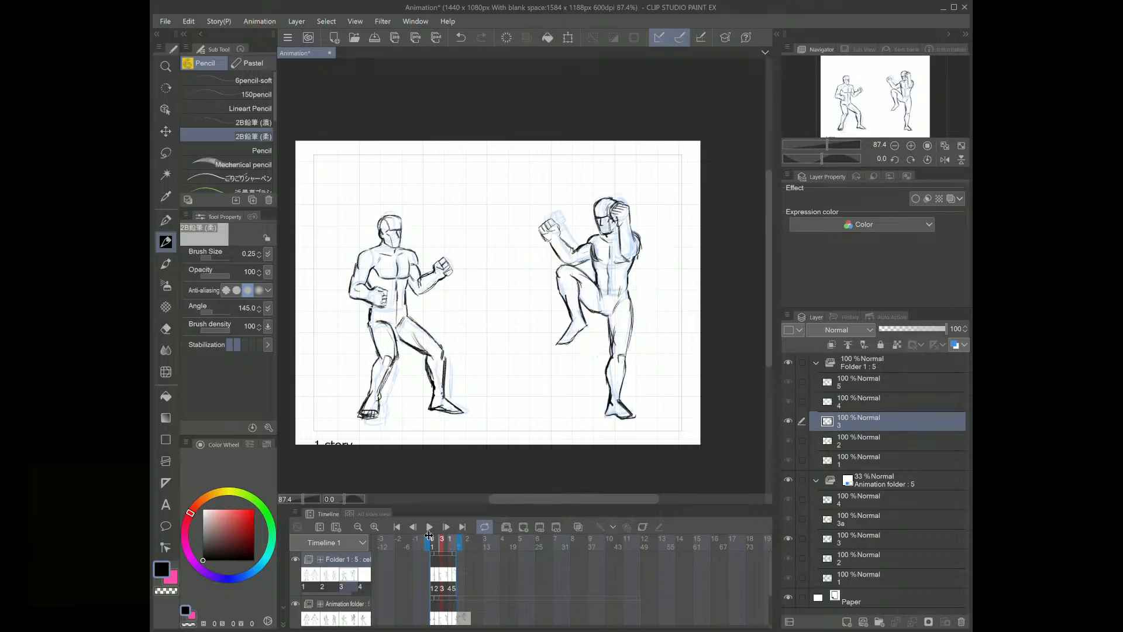
key(Left)
key(Left)
key(Right)
key(Right)
key(Right)
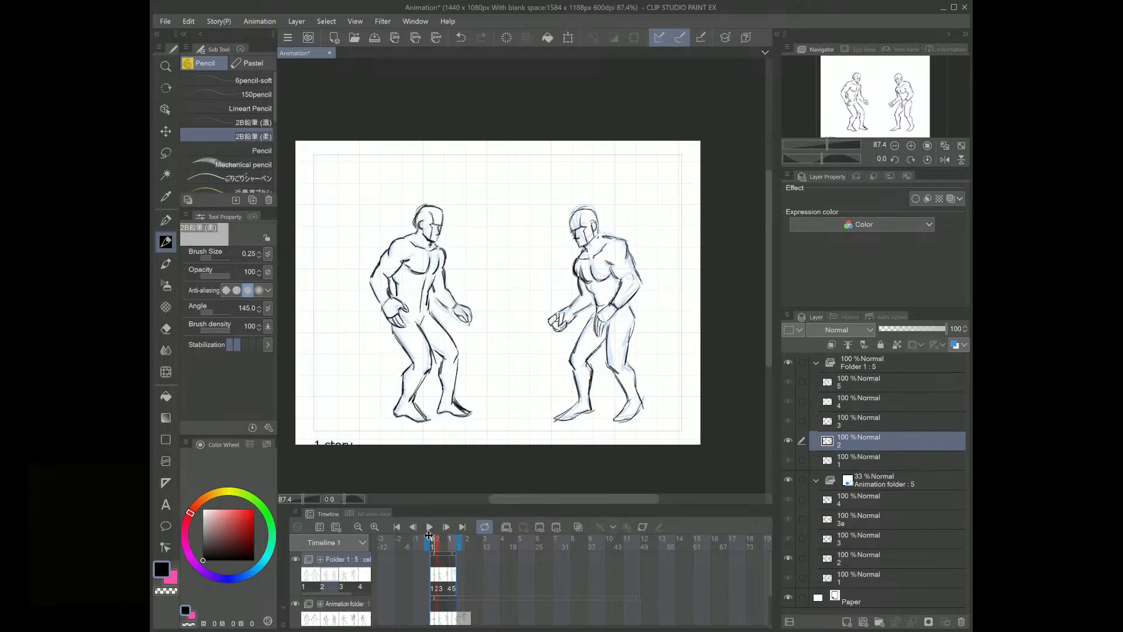
key(Left)
key(Left)
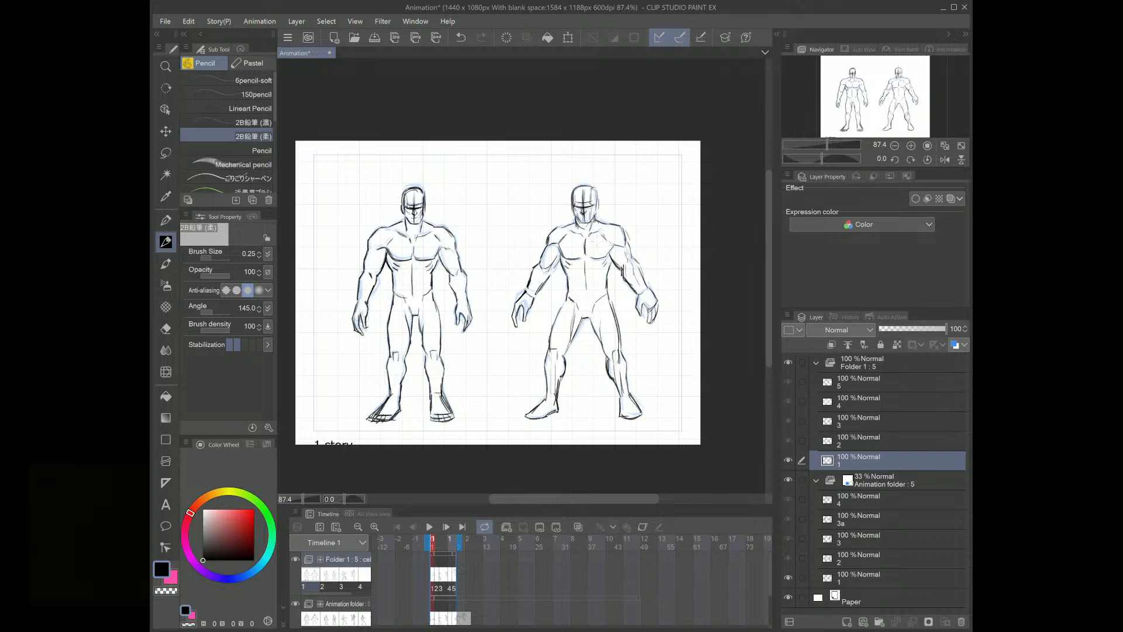
key(Right)
key(Right)
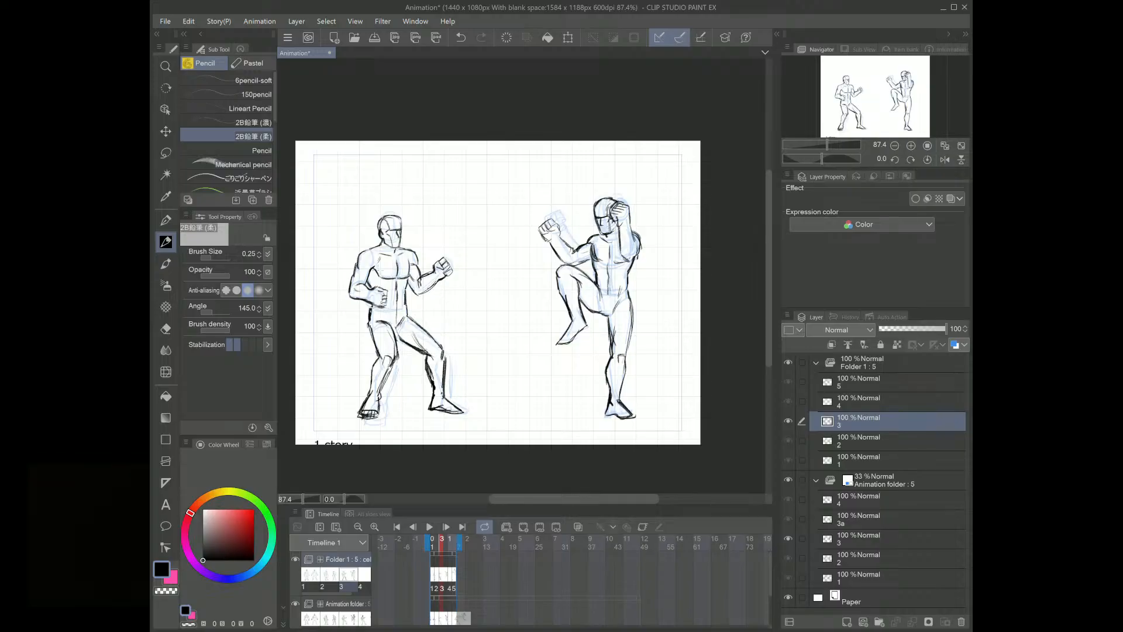
Step: Lasso the left fighter's lowered forearm and fist on cel 3 and adjust them with a transform
key(m)
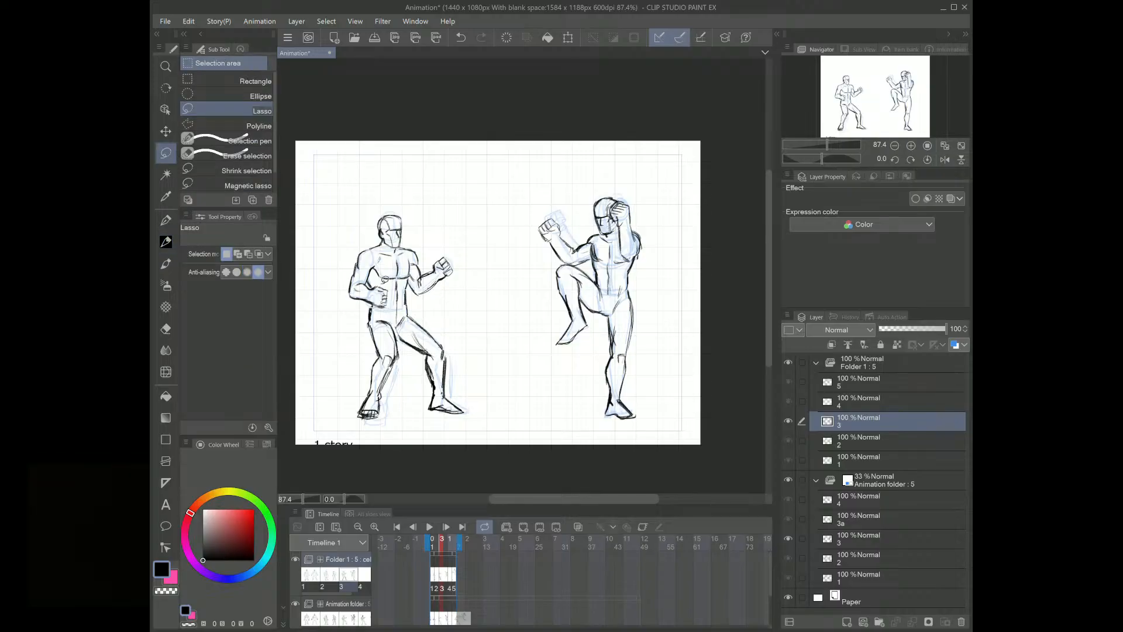
mouse_move(345, 289)
mouse_down()
mouse_move(369, 306)
mouse_move(389, 304)
mouse_move(393, 287)
mouse_up()
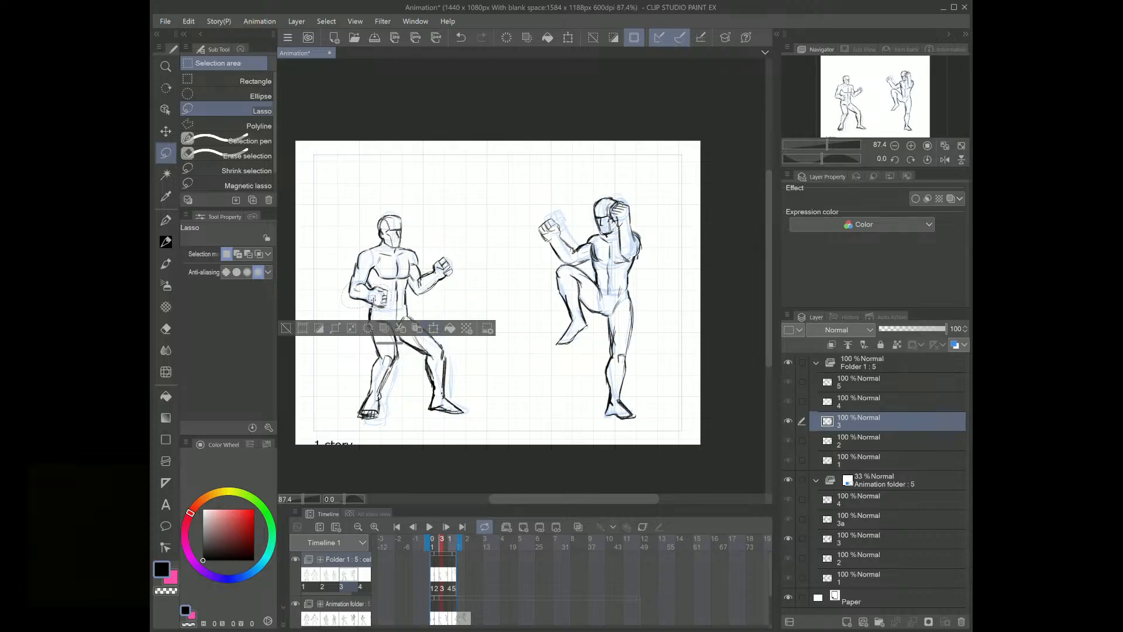
click(433, 328)
drag(383, 299, 382, 301)
click(346, 347)
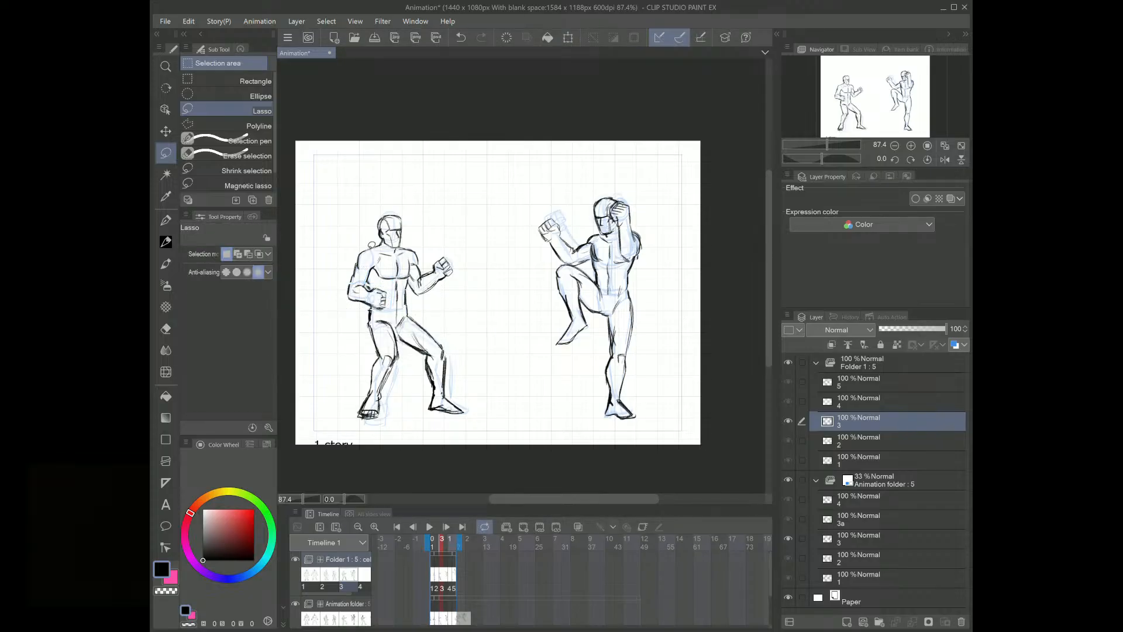
Step: Broaden both of the left fighter's shoulders and upper arms on cel 3 using lasso selections and Free Transform
mouse_move(375, 263)
mouse_down()
mouse_move(355, 295)
mouse_move(356, 248)
mouse_move(337, 235)
mouse_up()
key(ctrl+shift+t)
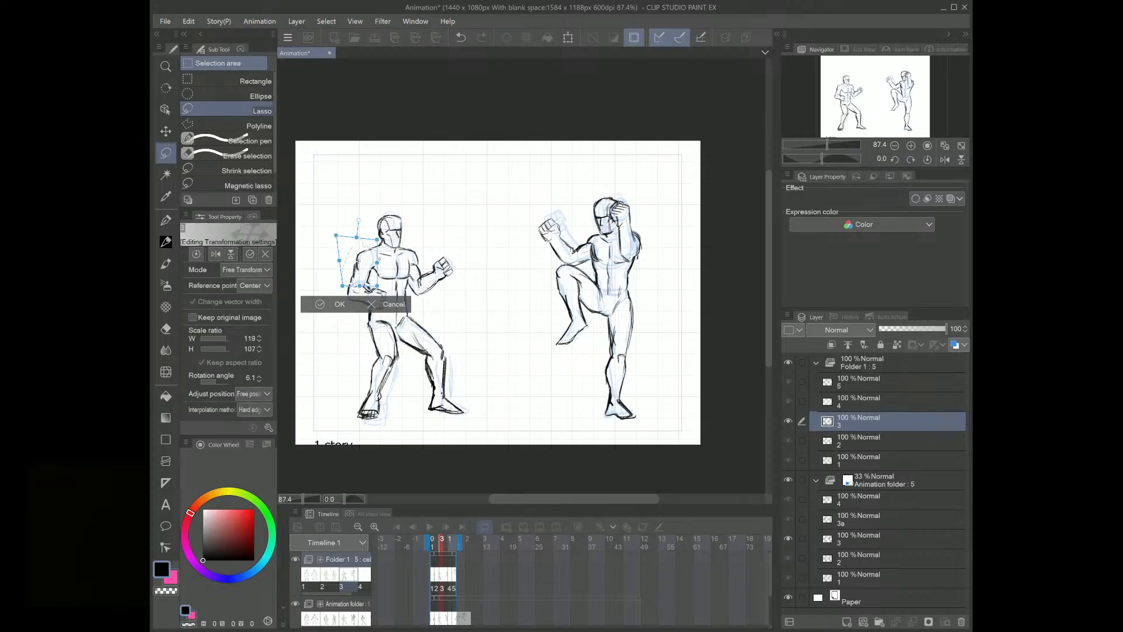
click(334, 304)
mouse_move(412, 250)
mouse_down()
mouse_move(418, 283)
mouse_move(430, 249)
mouse_up()
key(ctrl+shift+t)
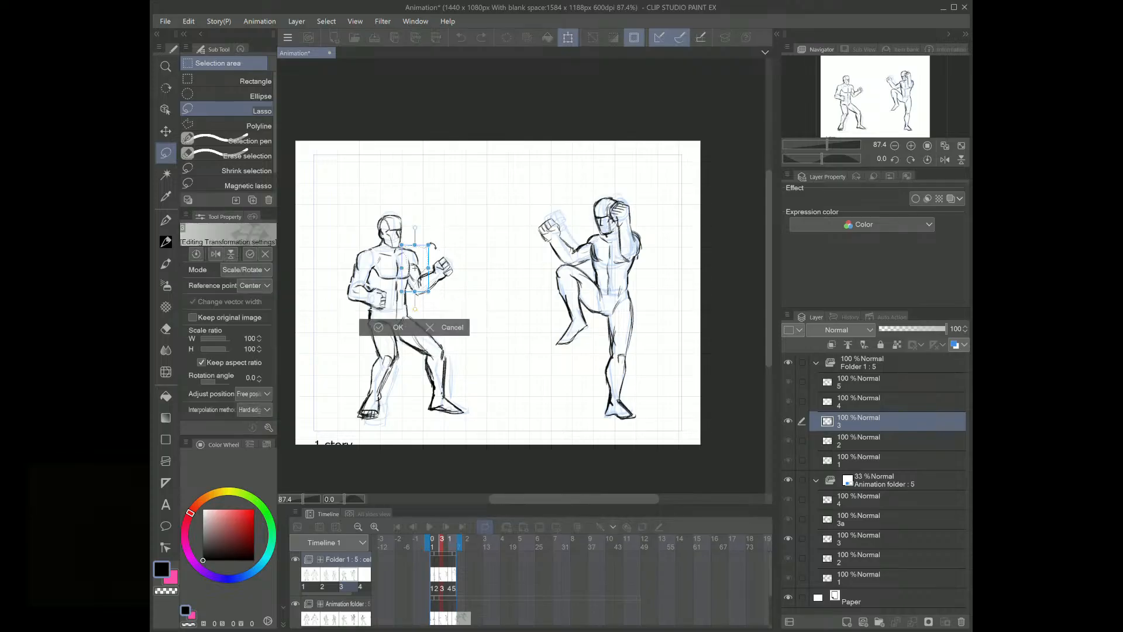
drag(430, 245, 431, 244)
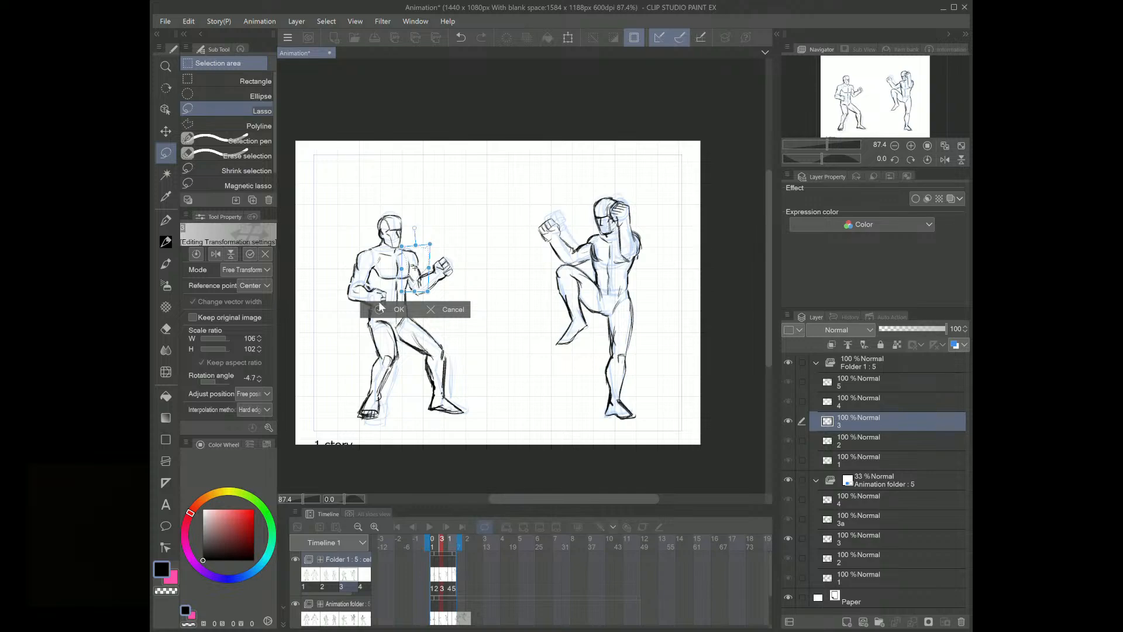
click(380, 309)
key(o)
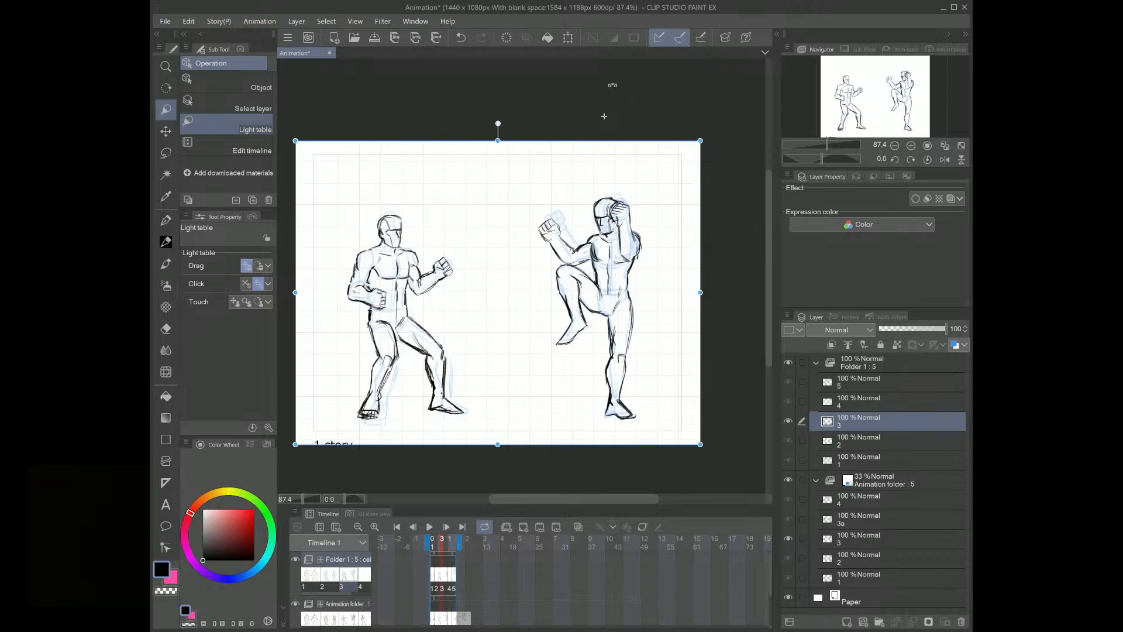
key(o)
key(m)
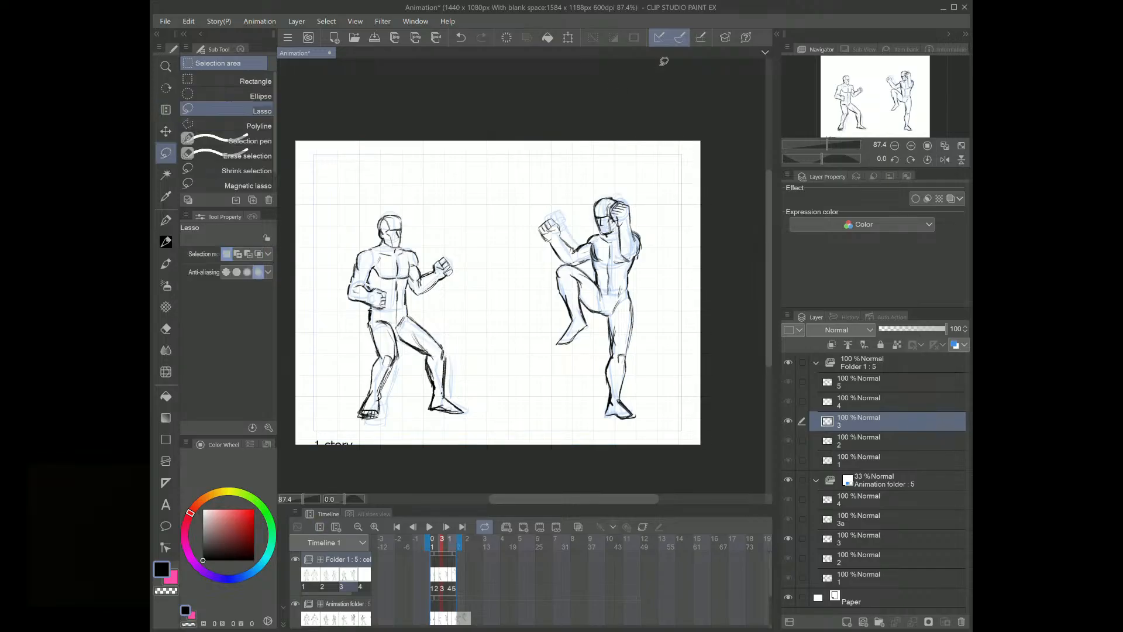
Step: Step through the frames from cel 4 back to cel 1 and play back the animation to check the motion
key(Right)
key(Right)
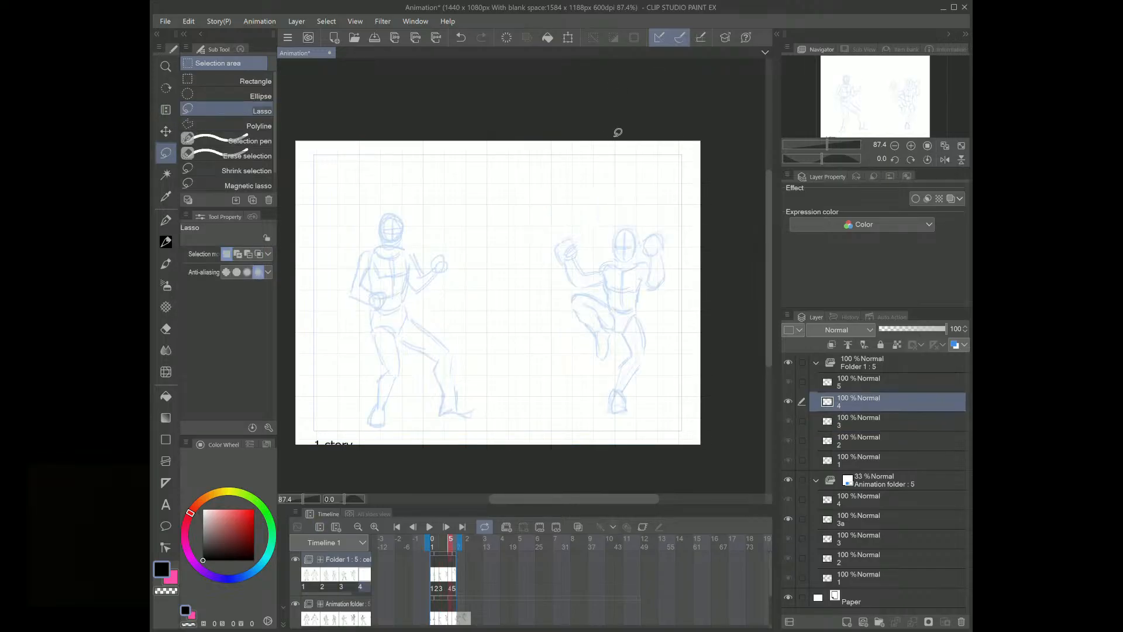
key(Left)
key(Left)
key(Left)
key(Left)
key(Left)
key(Left)
key(Left)
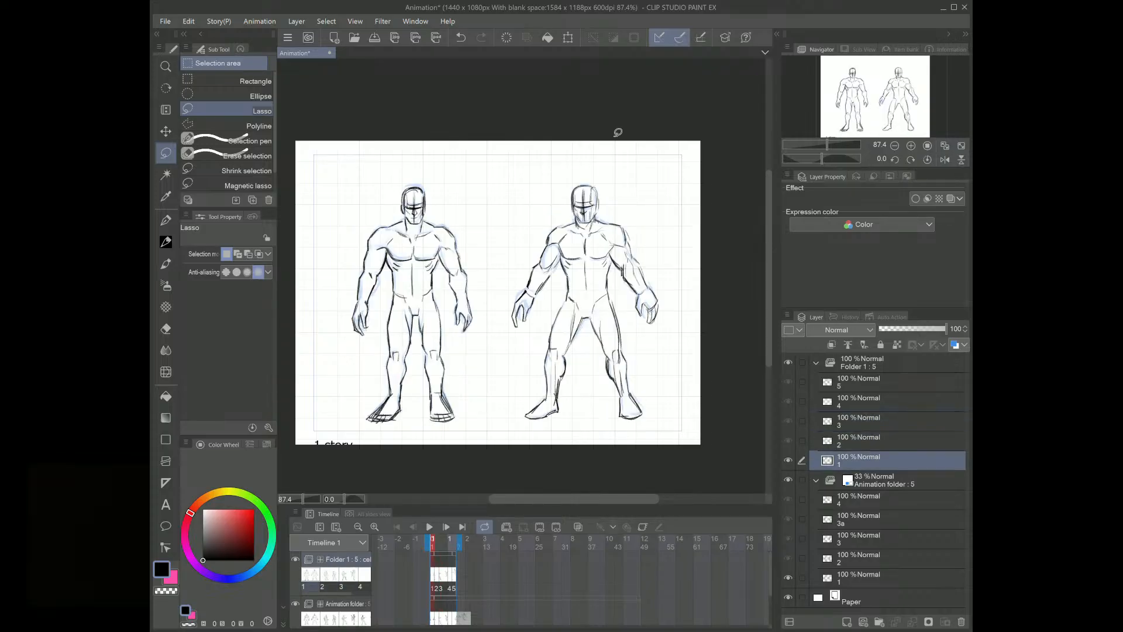
key(Left)
key(Right)
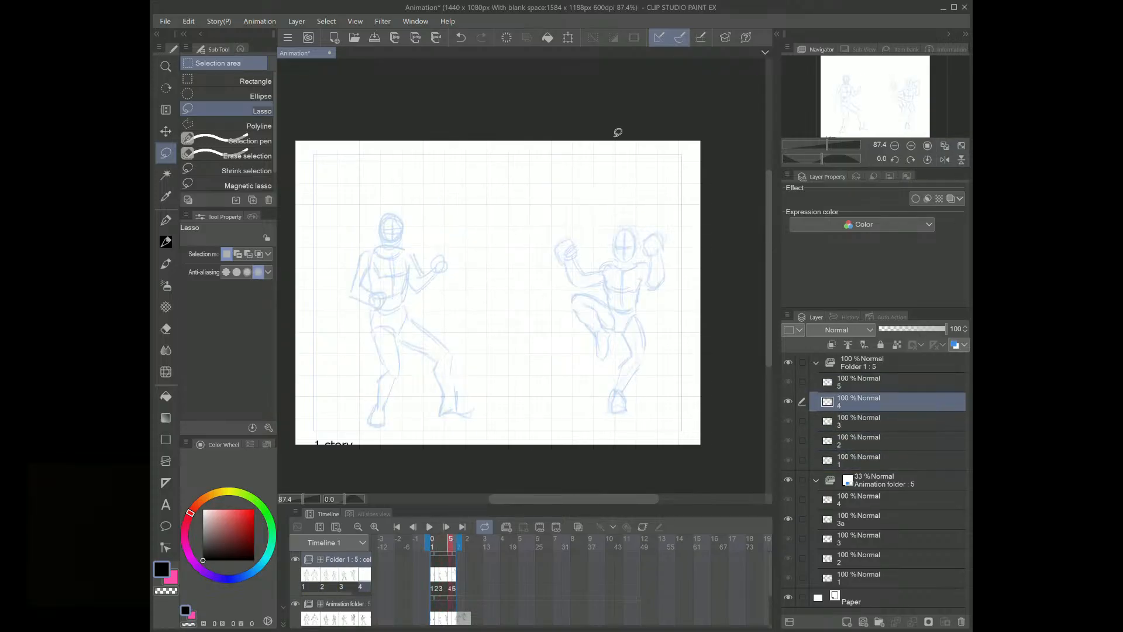
key(space)
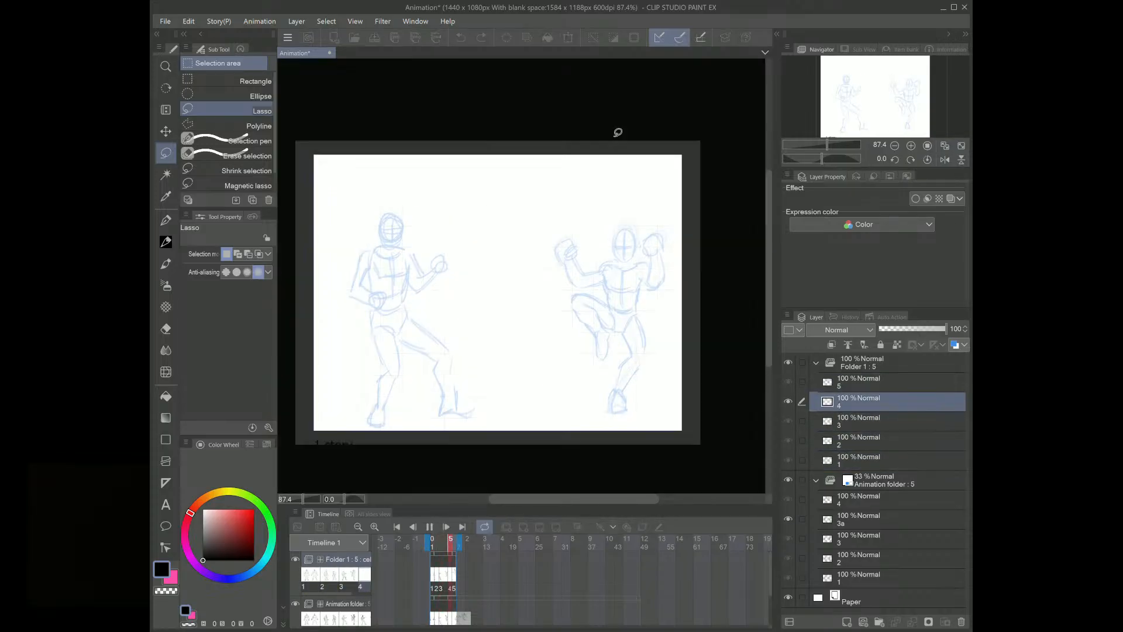
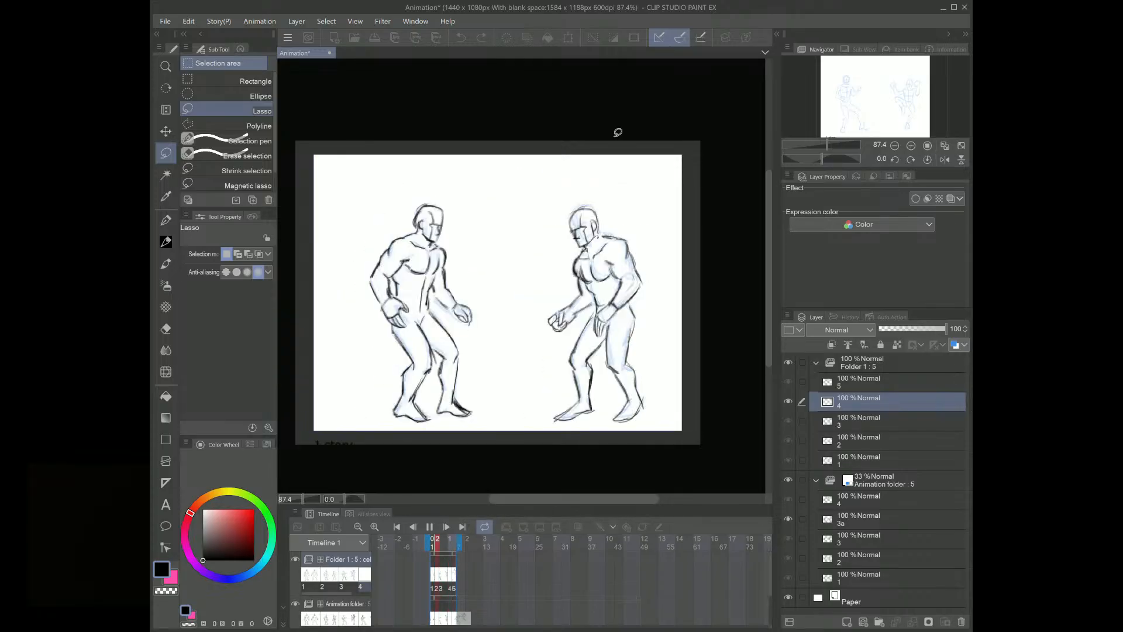
key(space)
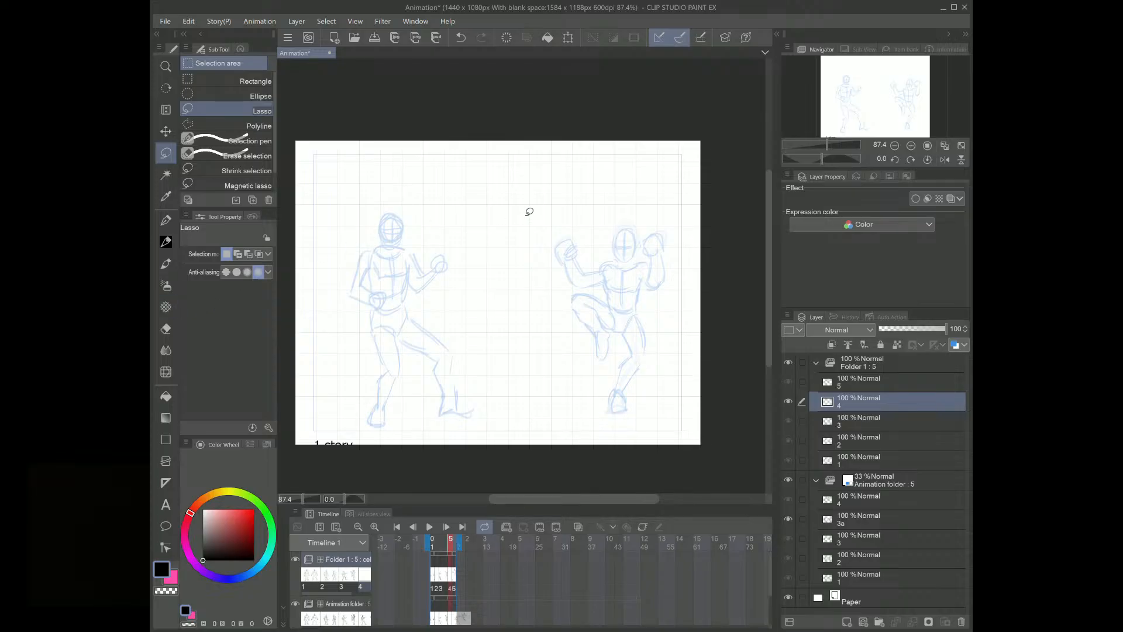
Step: Ink the left fighter's rear arm, shoulders, chest and head on cel 4 with the 2B pencil
click(165, 242)
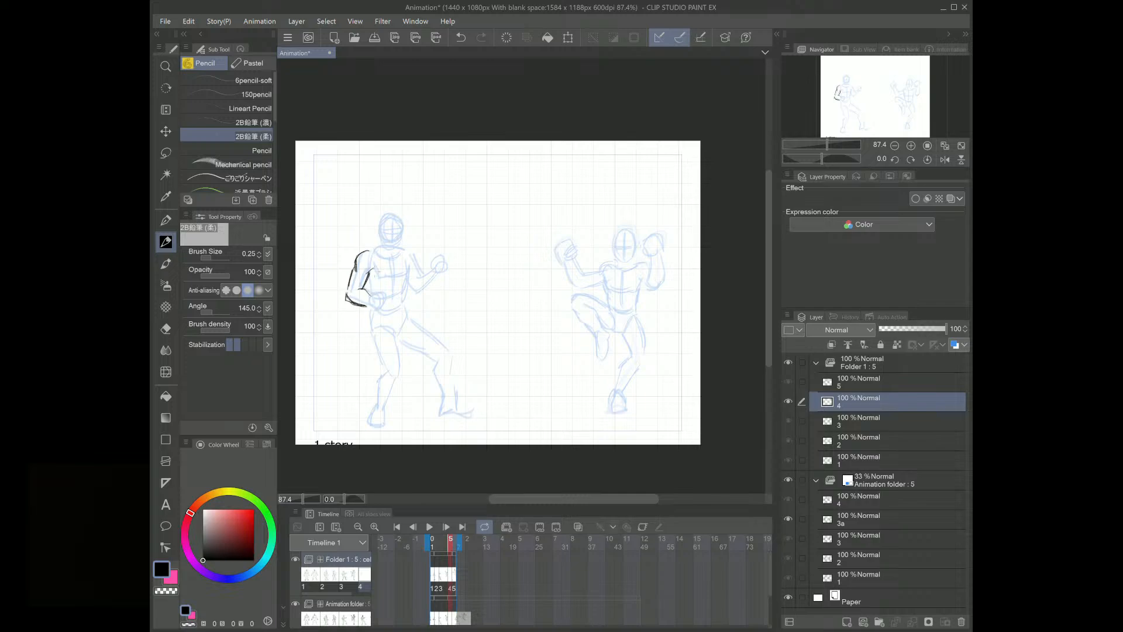
mouse_move(371, 272)
mouse_down()
mouse_move(395, 281)
mouse_move(410, 271)
mouse_move(395, 266)
mouse_up()
mouse_move(394, 259)
mouse_down()
mouse_move(405, 251)
mouse_move(420, 275)
mouse_move(370, 292)
mouse_up()
mouse_move(387, 218)
mouse_down()
mouse_move(382, 240)
mouse_move(400, 219)
mouse_move(401, 256)
mouse_move(379, 243)
mouse_move(400, 230)
mouse_move(397, 245)
mouse_up()
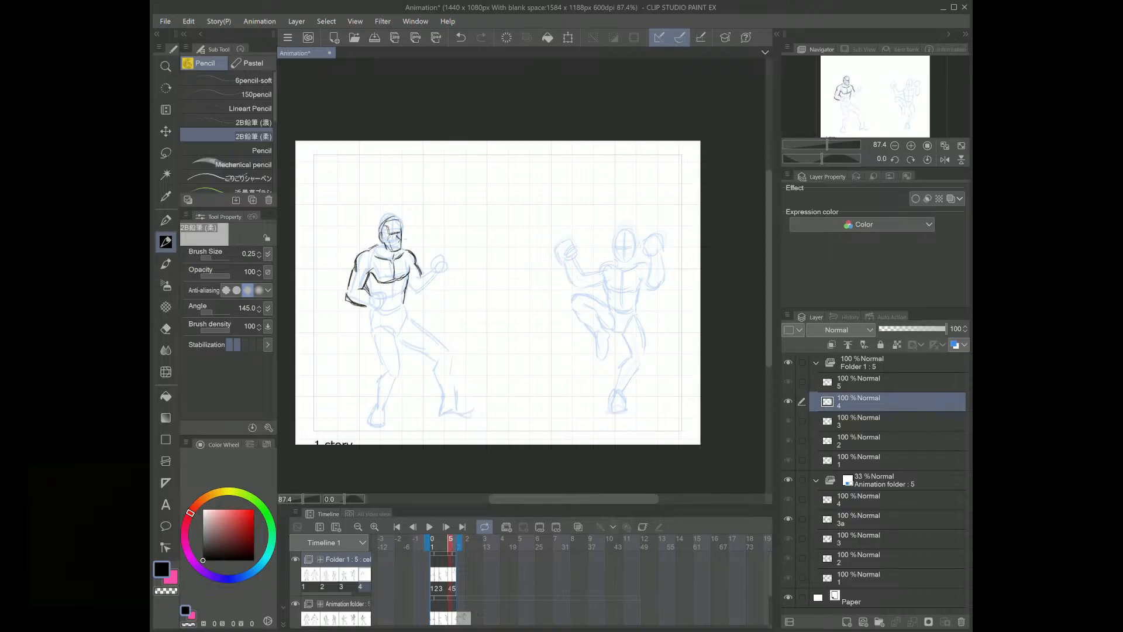
Step: Compare with the previous frame and ink the left fighter's waist, both legs and feet on cel 4
key(Left)
key(Right)
mouse_move(402, 307)
mouse_down()
mouse_move(410, 313)
mouse_move(383, 366)
mouse_move(394, 370)
mouse_up()
drag(398, 332, 392, 347)
mouse_move(370, 309)
mouse_down()
mouse_move(374, 402)
mouse_move(393, 372)
mouse_move(387, 402)
mouse_move(395, 376)
mouse_move(368, 429)
mouse_up()
mouse_move(369, 431)
mouse_down()
mouse_move(387, 430)
mouse_move(386, 409)
mouse_up()
drag(397, 337, 429, 356)
mouse_move(408, 316)
mouse_down()
mouse_move(441, 344)
mouse_move(438, 335)
mouse_move(444, 398)
mouse_up()
mouse_move(450, 357)
mouse_down()
mouse_move(454, 391)
mouse_move(439, 405)
mouse_move(472, 412)
mouse_up()
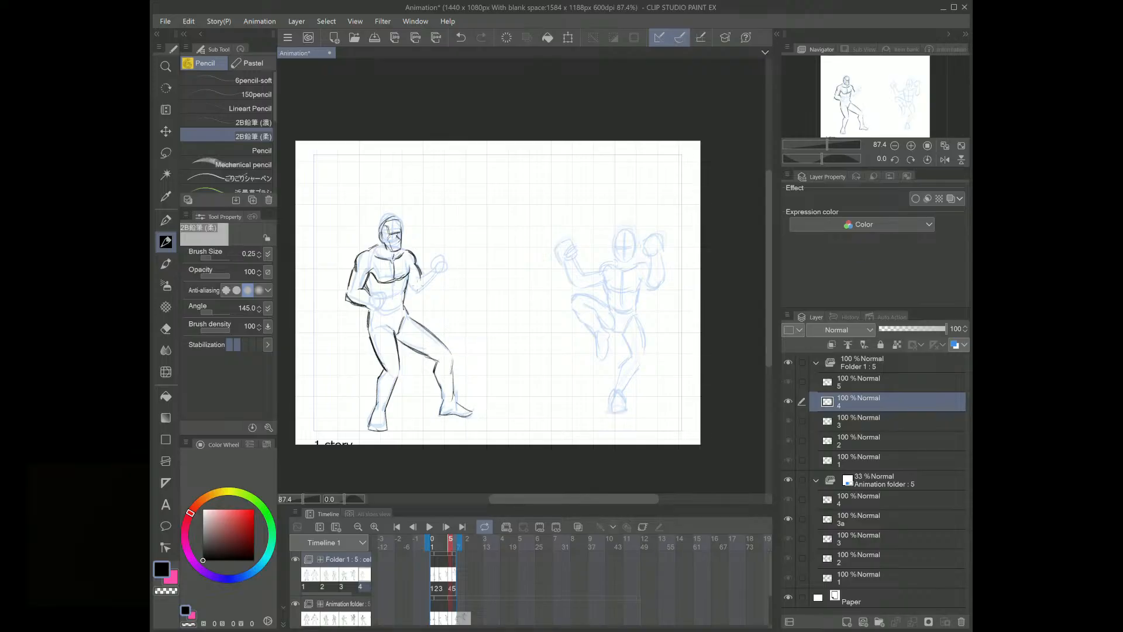
Step: Ink the left fighter's forearms and fists on cel 4, comparing the drawing with the neighbouring frame
drag(408, 289, 441, 279)
mouse_move(368, 296)
mouse_down()
mouse_move(372, 308)
mouse_move(385, 291)
mouse_move(387, 309)
mouse_up()
drag(430, 279, 442, 270)
mouse_move(434, 272)
mouse_down()
mouse_move(444, 259)
mouse_move(450, 267)
mouse_move(394, 298)
mouse_up()
key(comma)
key(period)
key(comma)
key(period)
Step: Ink the right fighter's torso, head, raised arms and fists over the rough sketch on cel 4
mouse_move(577, 261)
mouse_down()
mouse_move(587, 275)
mouse_move(579, 285)
mouse_move(615, 263)
mouse_move(602, 284)
mouse_move(621, 290)
mouse_move(649, 262)
mouse_move(612, 299)
mouse_up()
mouse_move(608, 296)
mouse_down()
mouse_move(603, 310)
mouse_move(635, 311)
mouse_move(575, 296)
mouse_up()
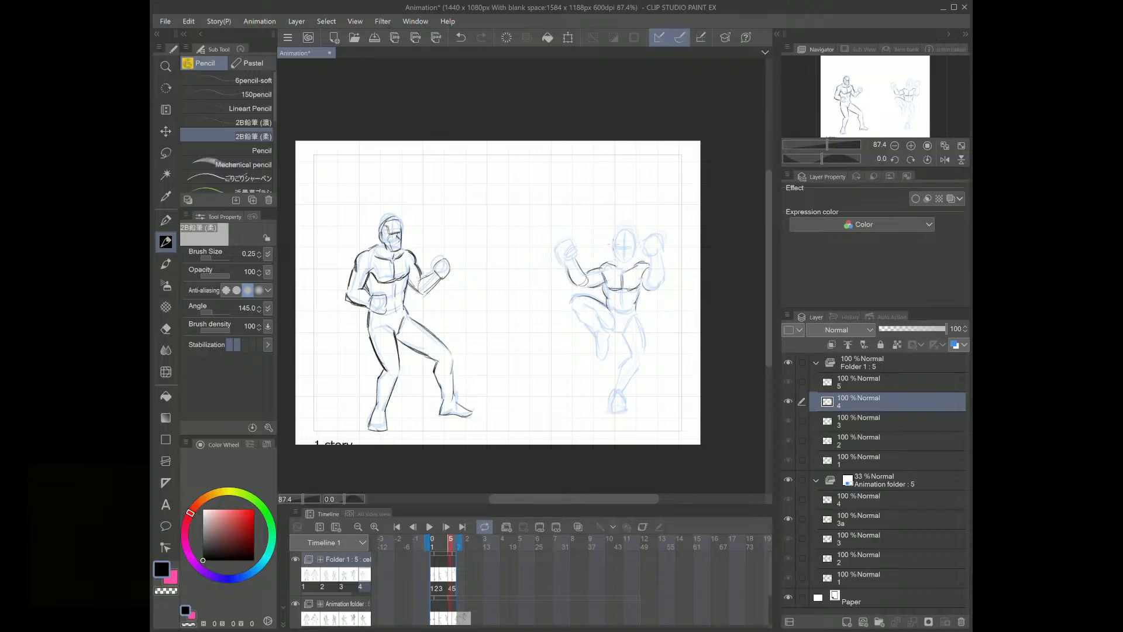
mouse_move(614, 251)
mouse_down()
mouse_move(629, 229)
mouse_move(632, 258)
mouse_up()
mouse_move(615, 259)
mouse_down()
mouse_move(627, 263)
mouse_move(631, 248)
mouse_up()
mouse_move(616, 253)
mouse_down()
mouse_move(632, 252)
mouse_move(557, 252)
mouse_move(567, 246)
mouse_up()
mouse_move(656, 236)
mouse_down()
mouse_move(662, 251)
mouse_move(652, 236)
mouse_up()
mouse_move(637, 245)
mouse_down()
mouse_move(652, 239)
mouse_move(666, 271)
mouse_up()
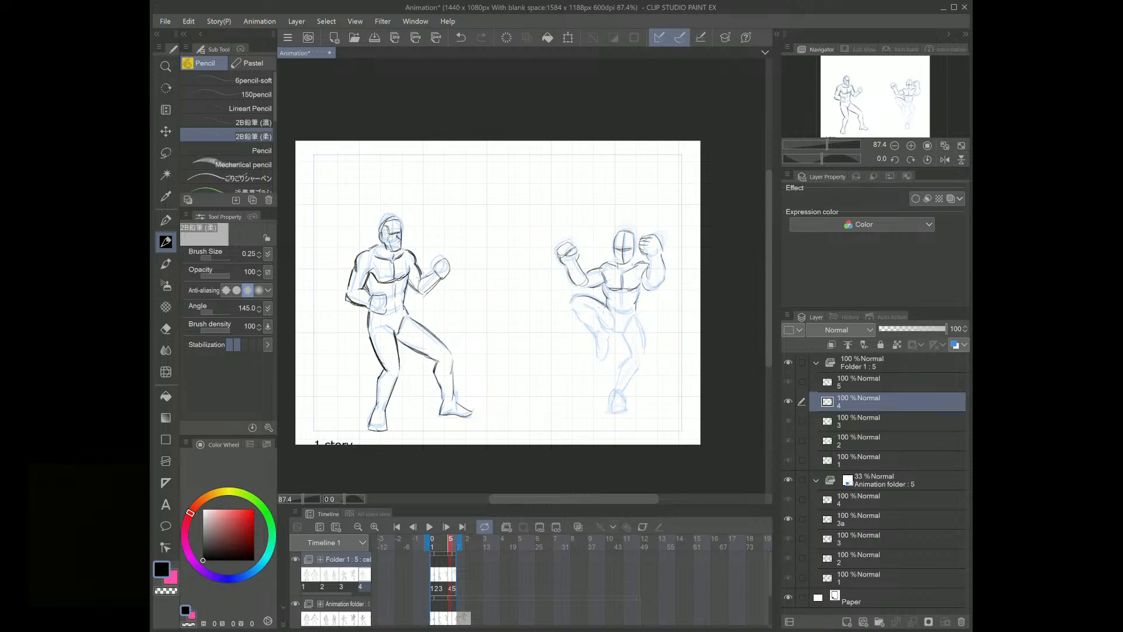
Step: Ink the right fighter's raised leg, standing leg, foot and hips on cel 4
drag(570, 309, 606, 358)
mouse_move(583, 303)
mouse_down()
mouse_move(610, 333)
mouse_move(608, 350)
mouse_move(612, 325)
mouse_move(634, 321)
mouse_move(640, 363)
mouse_move(619, 369)
mouse_move(609, 408)
mouse_move(626, 395)
mouse_move(608, 419)
mouse_up()
drag(612, 414, 623, 410)
drag(638, 366, 623, 390)
drag(640, 362, 631, 383)
drag(635, 316, 620, 328)
drag(620, 302, 623, 325)
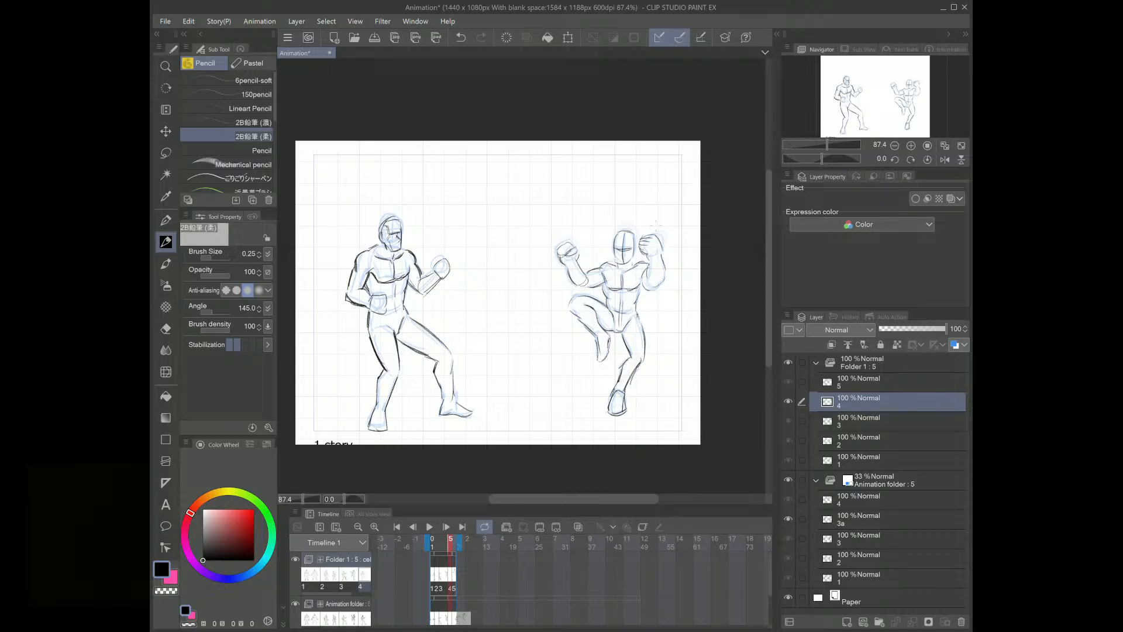
Step: Lasso the left fighter's head on cel 4 and enlarge it to about 112% width and 108% height with Free Transform
key(m)
mouse_move(414, 212)
mouse_down()
mouse_move(377, 218)
mouse_move(380, 236)
mouse_move(394, 252)
mouse_move(414, 213)
mouse_up()
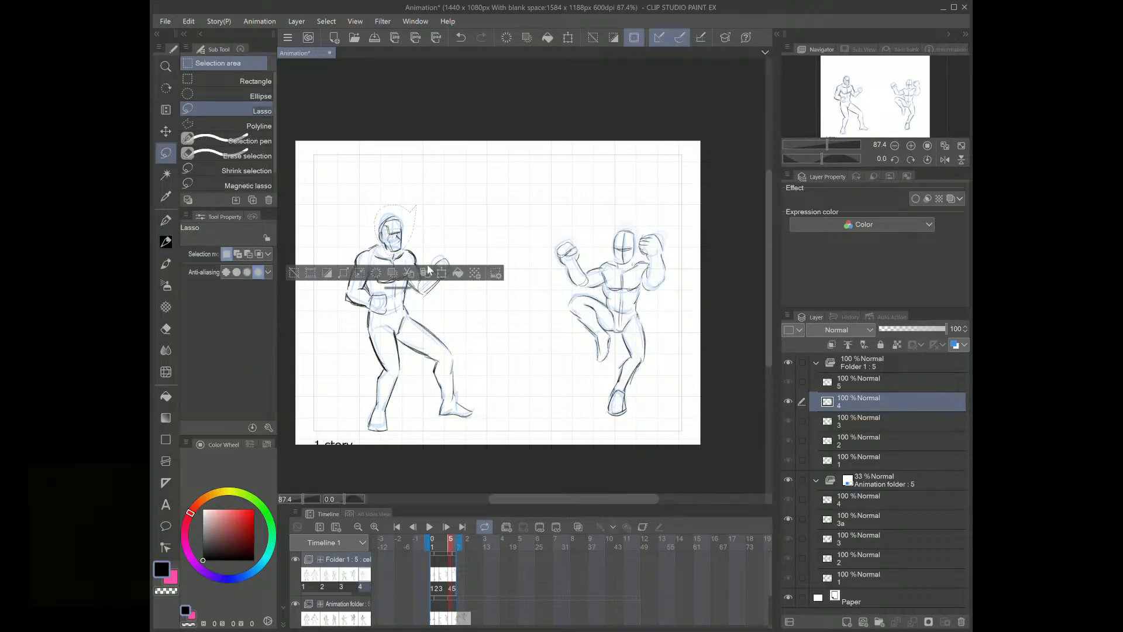
key(ctrl+t)
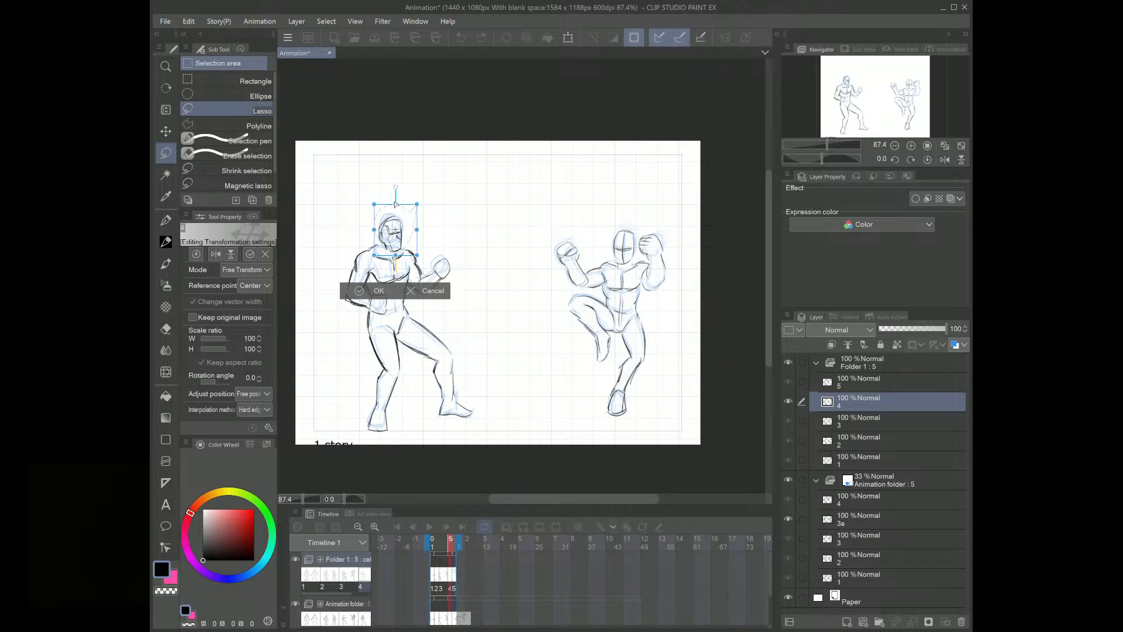
drag(395, 203, 419, 231)
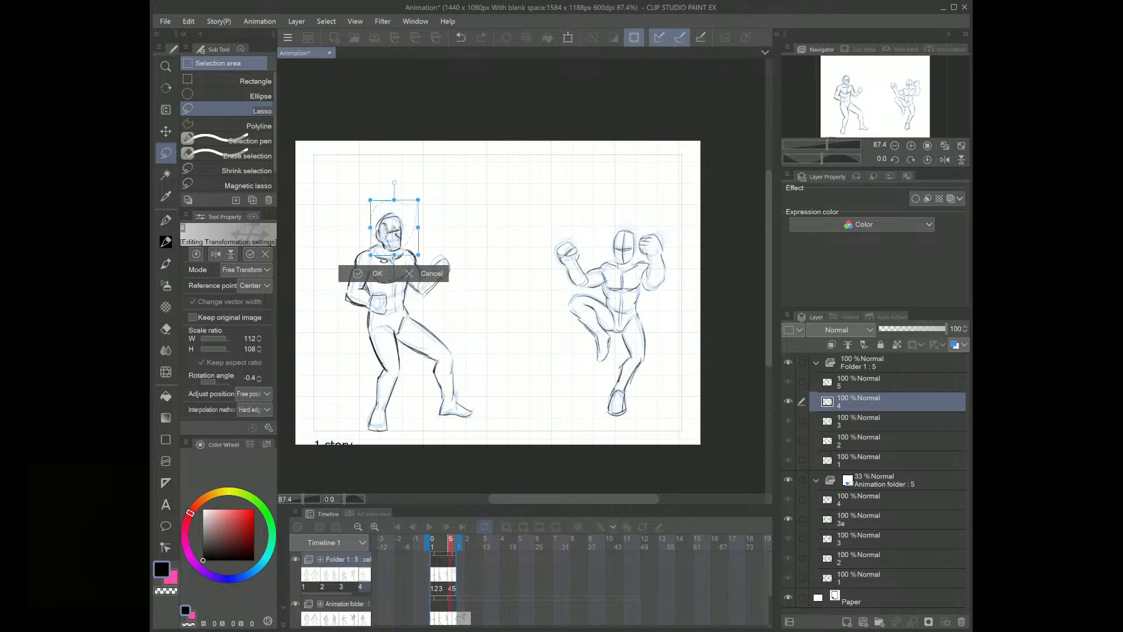
click(374, 274)
Step: Widen the left fighter's shoulders and arms on cel 4 to about 103% with Free Transform, and play back the animation
mouse_move(443, 234)
mouse_down()
mouse_move(421, 230)
mouse_move(405, 246)
mouse_move(373, 236)
mouse_move(340, 285)
mouse_move(425, 297)
mouse_move(466, 226)
mouse_up()
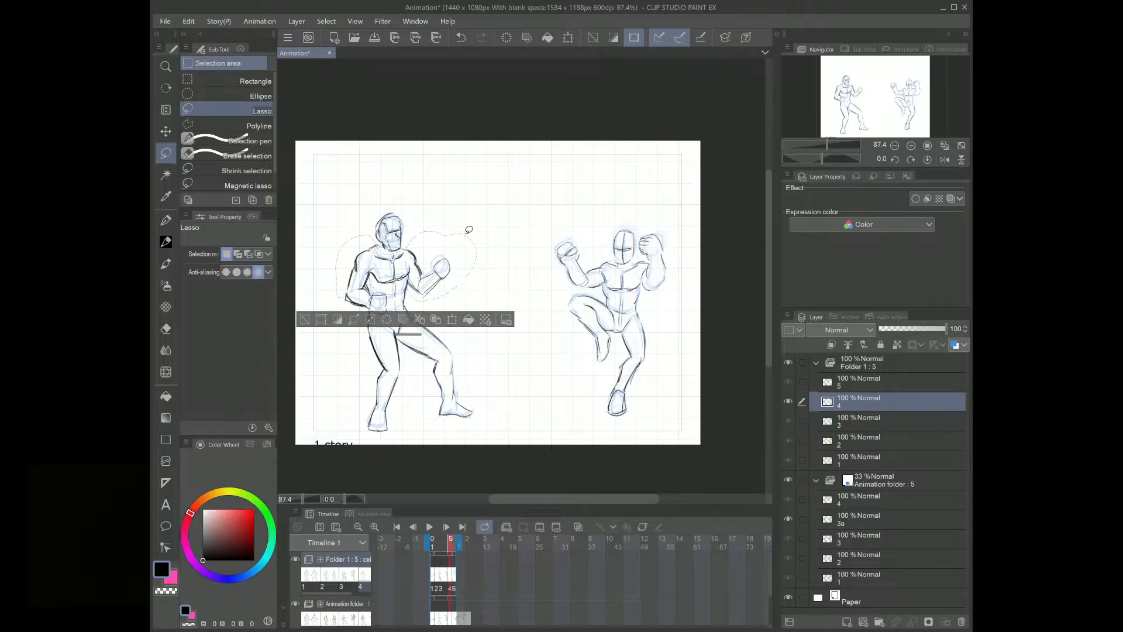
key(ctrl+t)
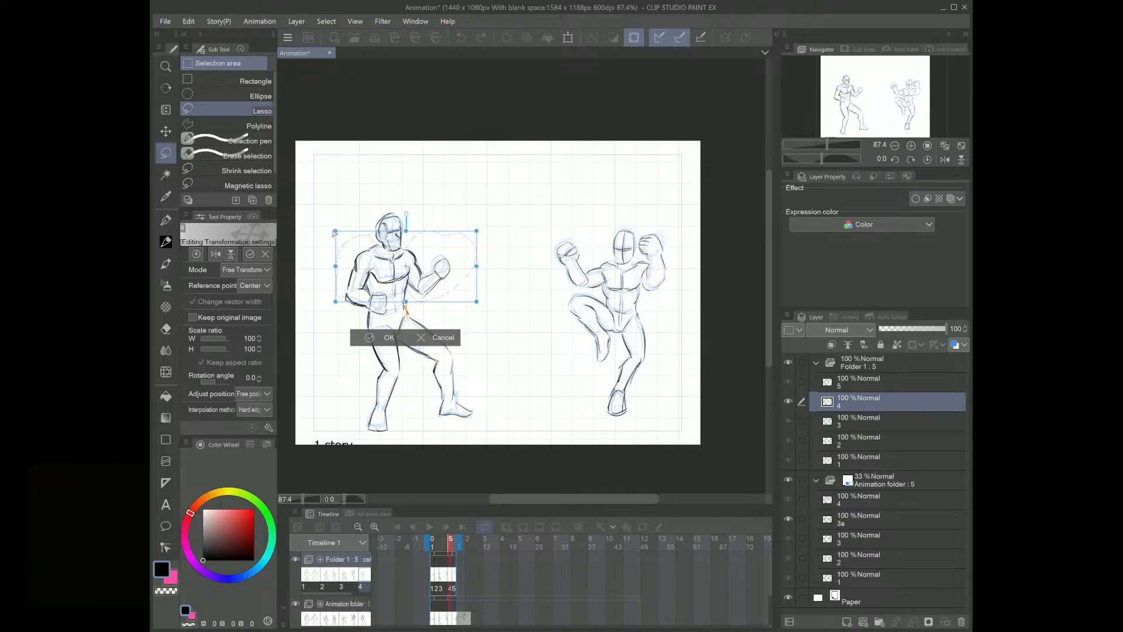
drag(477, 231, 482, 231)
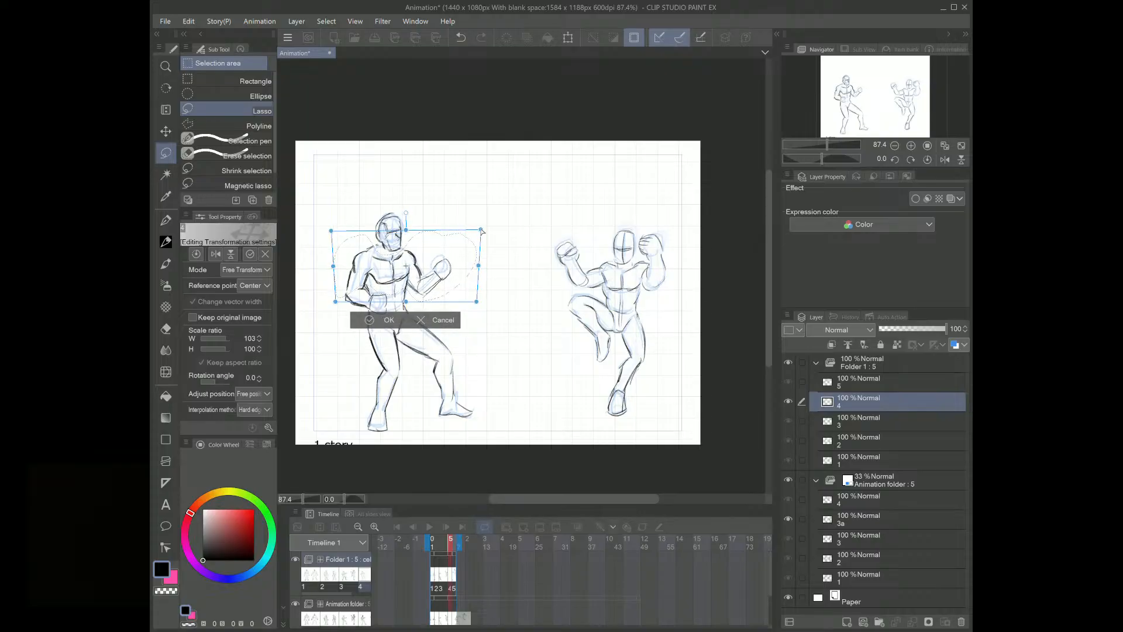
click(371, 320)
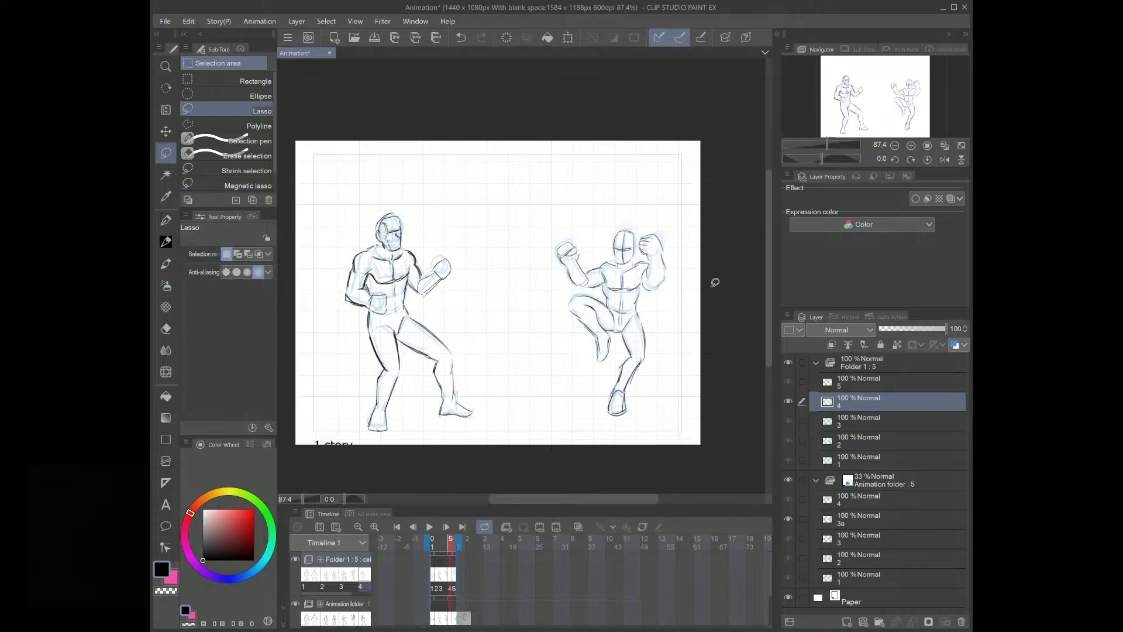
key(Left)
key(Right)
key(space)
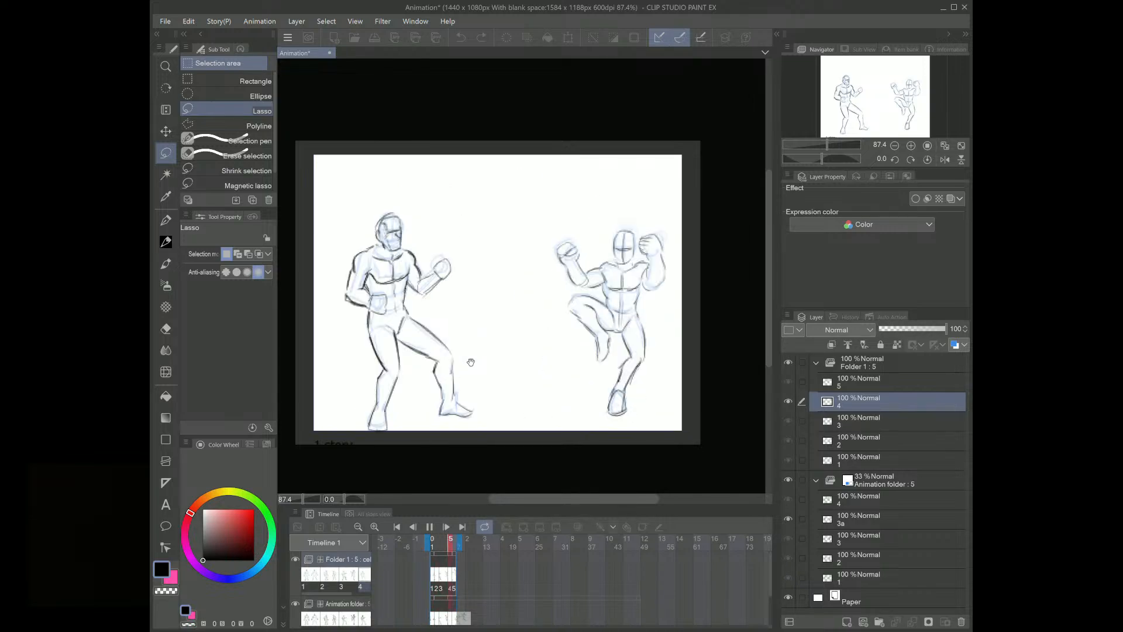
Step: Hide the rough sketch animation folder, and scale all line art cels in Folder 1 to 72%, repositioned around the middle of the canvas
key(space)
click(787, 479)
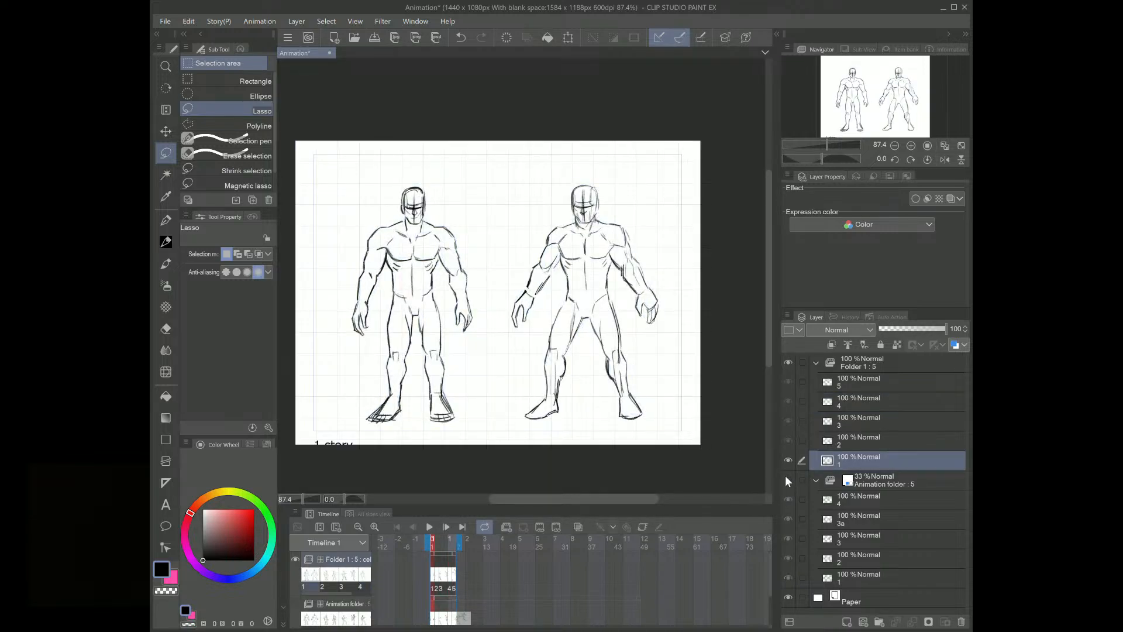
click(879, 364)
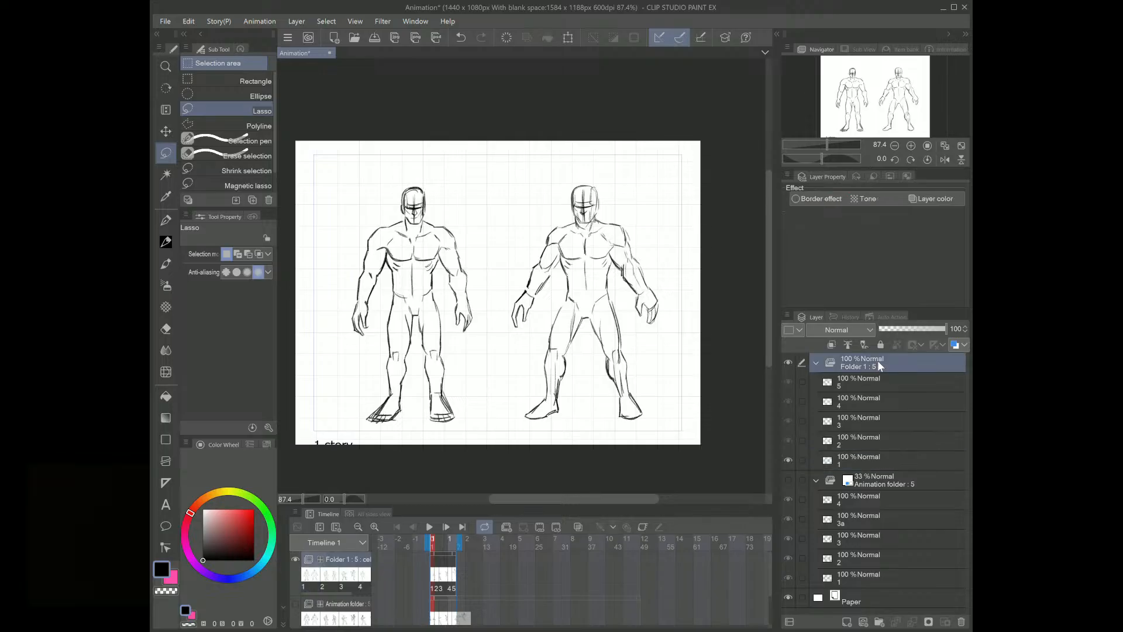
click(567, 37)
drag(666, 169, 593, 226)
drag(551, 289, 581, 266)
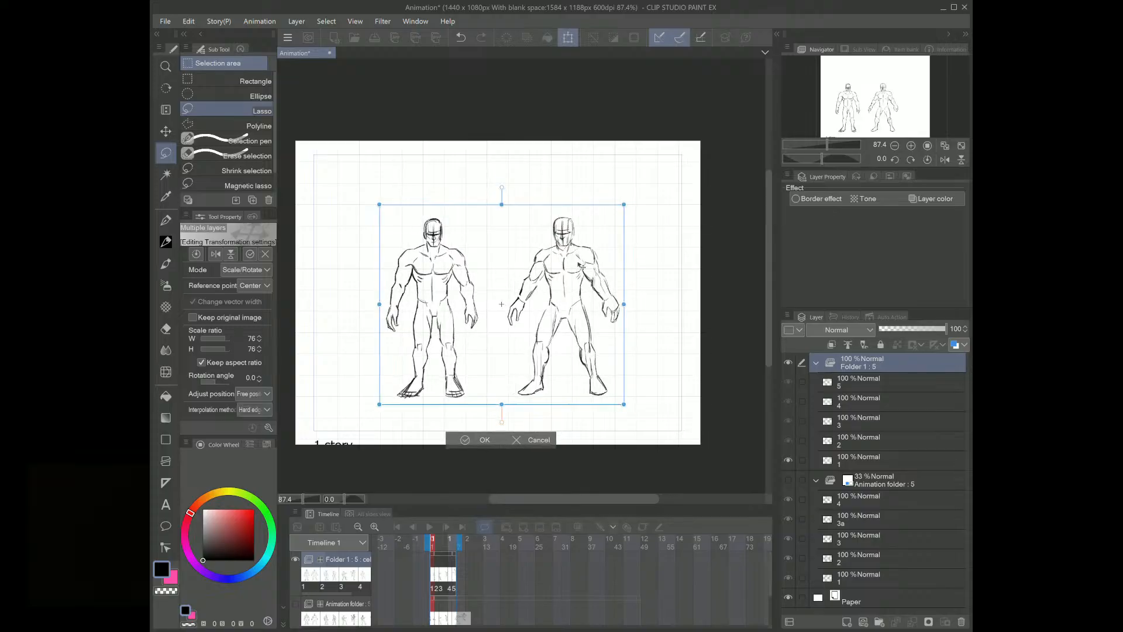
drag(624, 204, 614, 214)
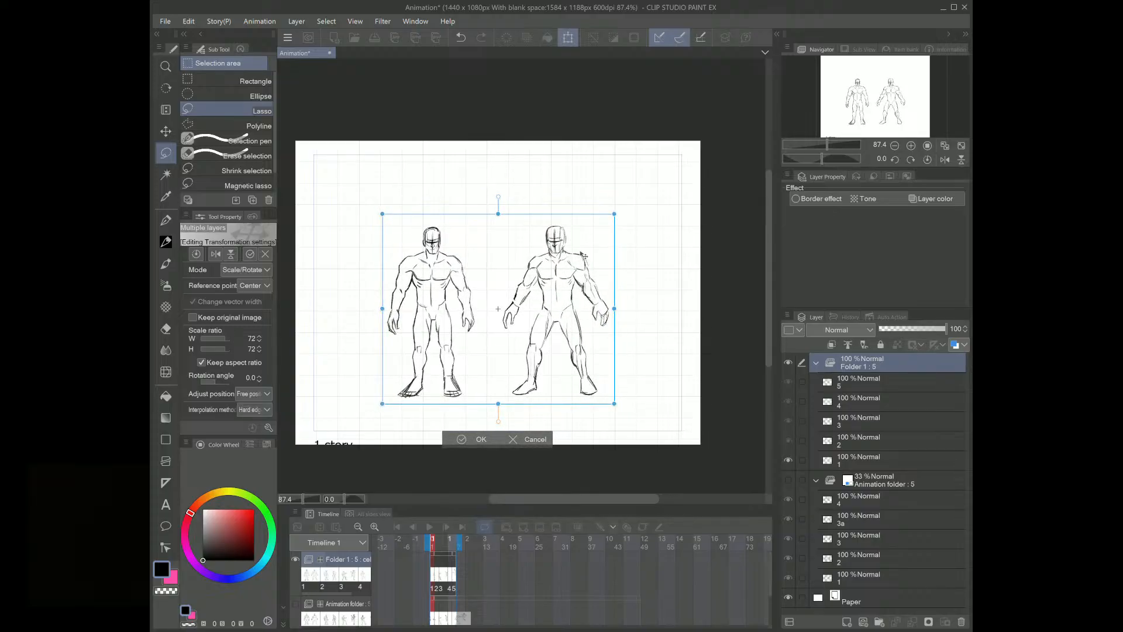
click(462, 438)
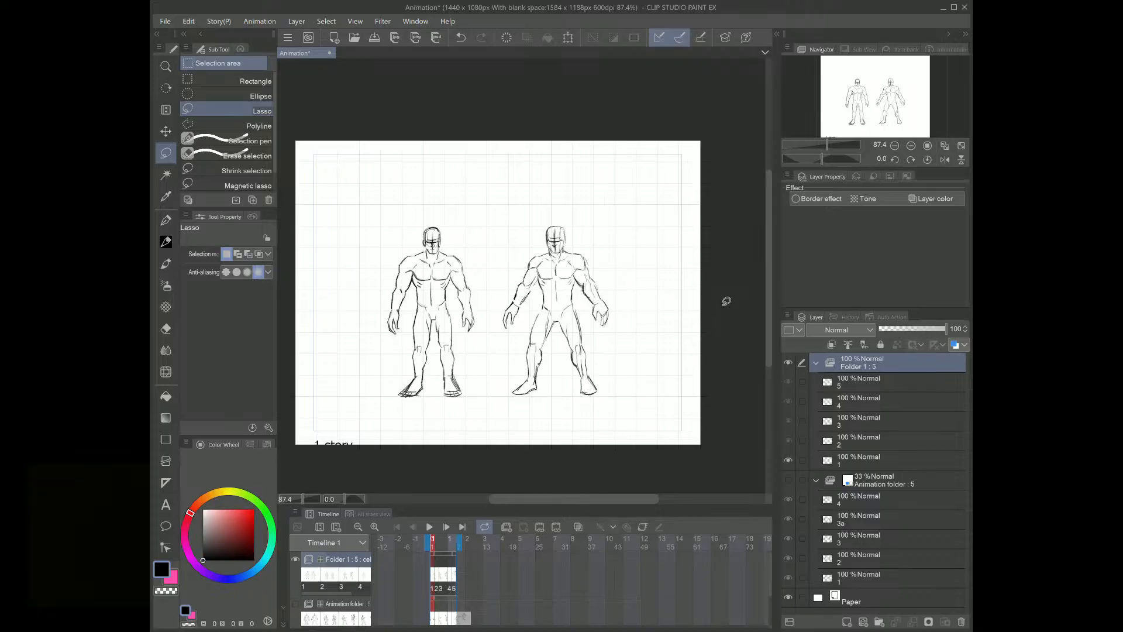
Step: Flip back and forth through the five line art frames to check the resized fighters and their motion
key(comma)
key(period)
key(period)
key(period)
key(period)
key(period)
key(period)
key(period)
key(period)
key(period)
key(period)
key(period)
key(period)
key(period)
key(period)
key(comma)
key(comma)
key(comma)
key(period)
key(period)
key(period)
key(period)
key(comma)
key(period)
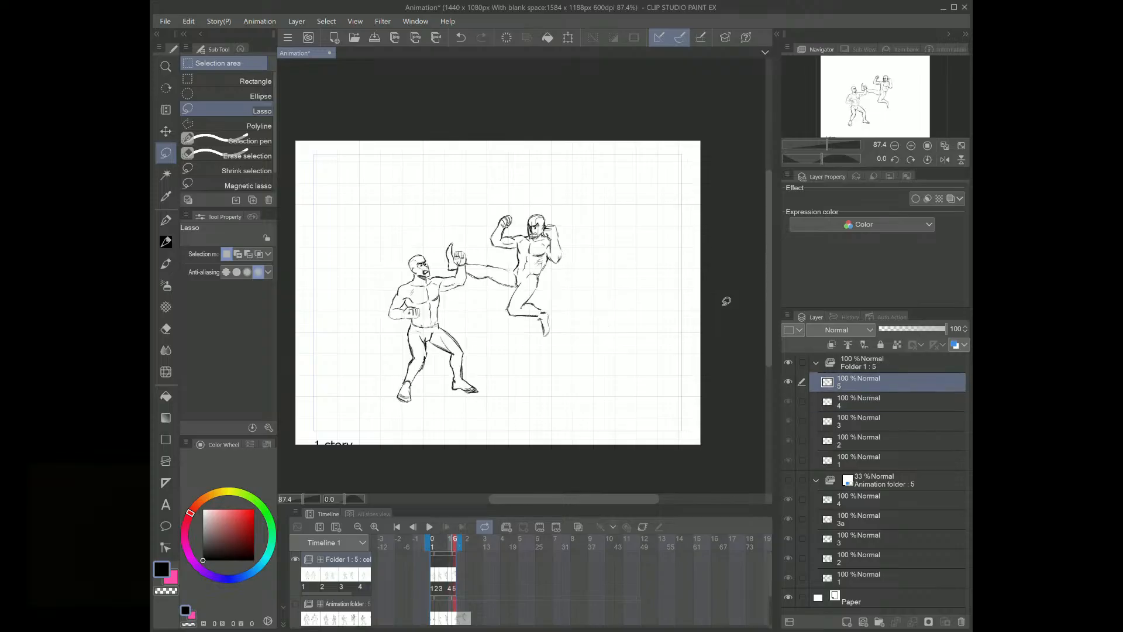
key(period)
key(period)
key(period)
key(period)
key(period)
key(period)
key(period)
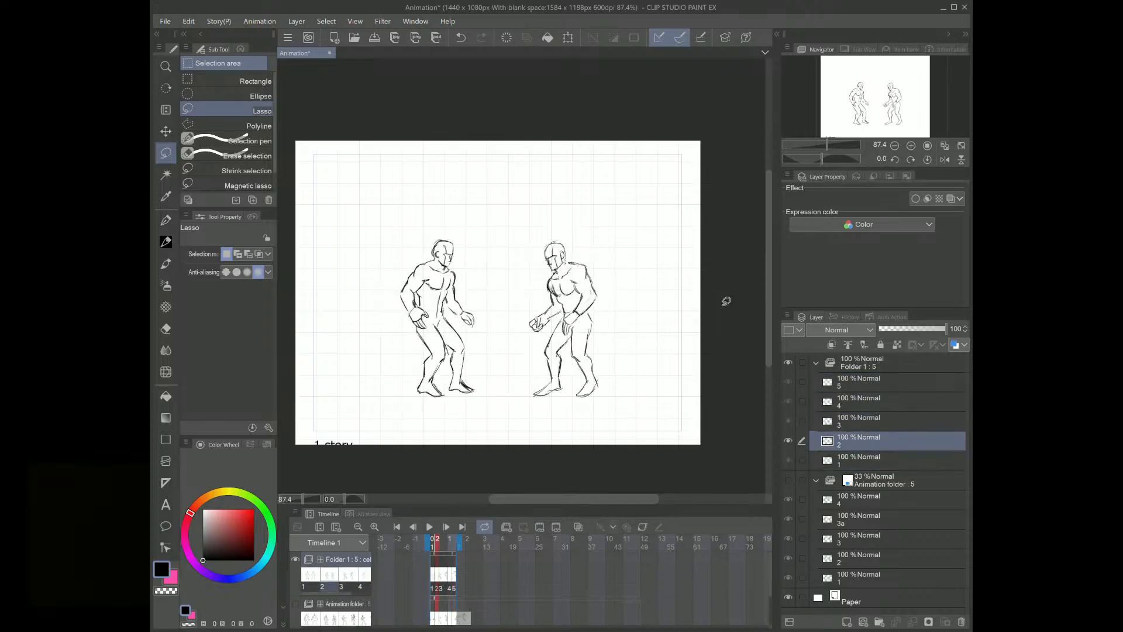
key(period)
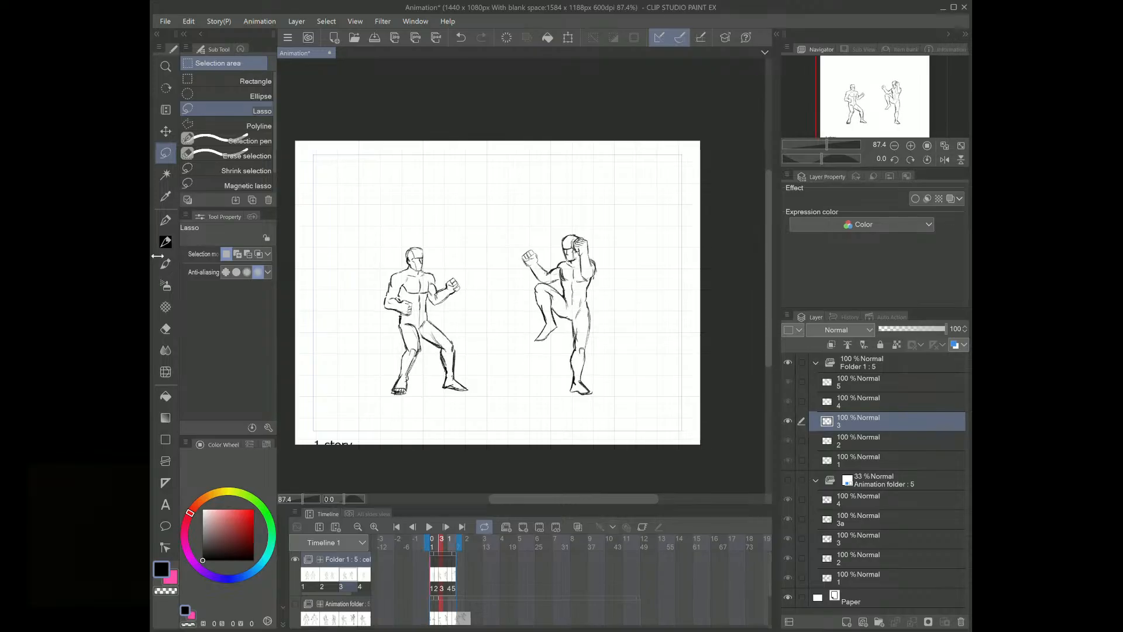
Step: Narrow the application window to a tall portrait shape
drag(153, 255, 416, 257)
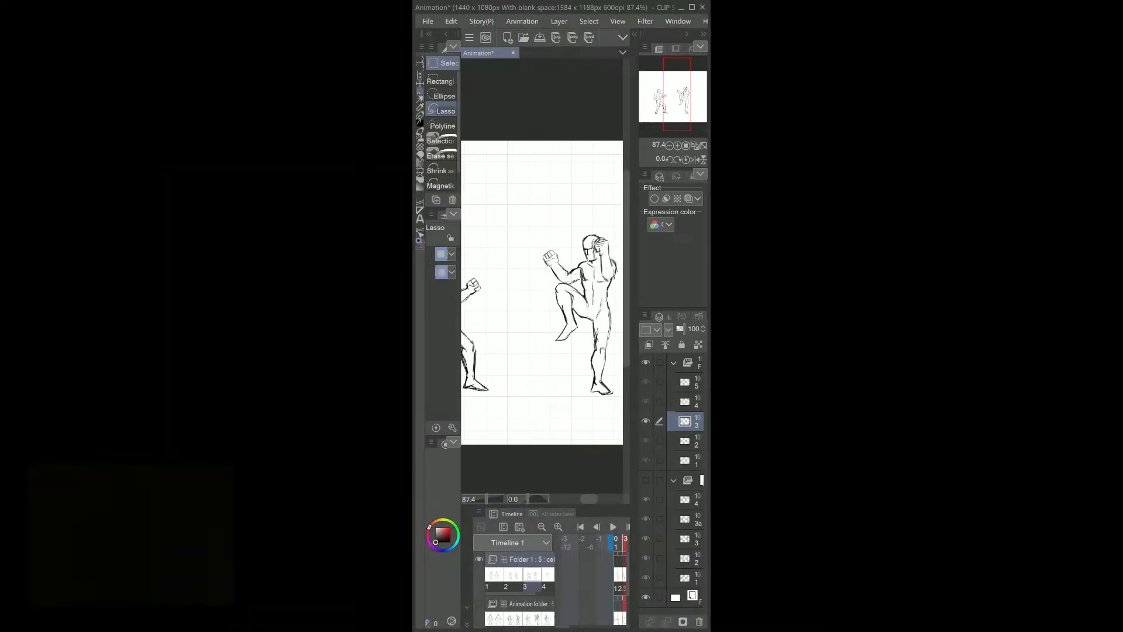